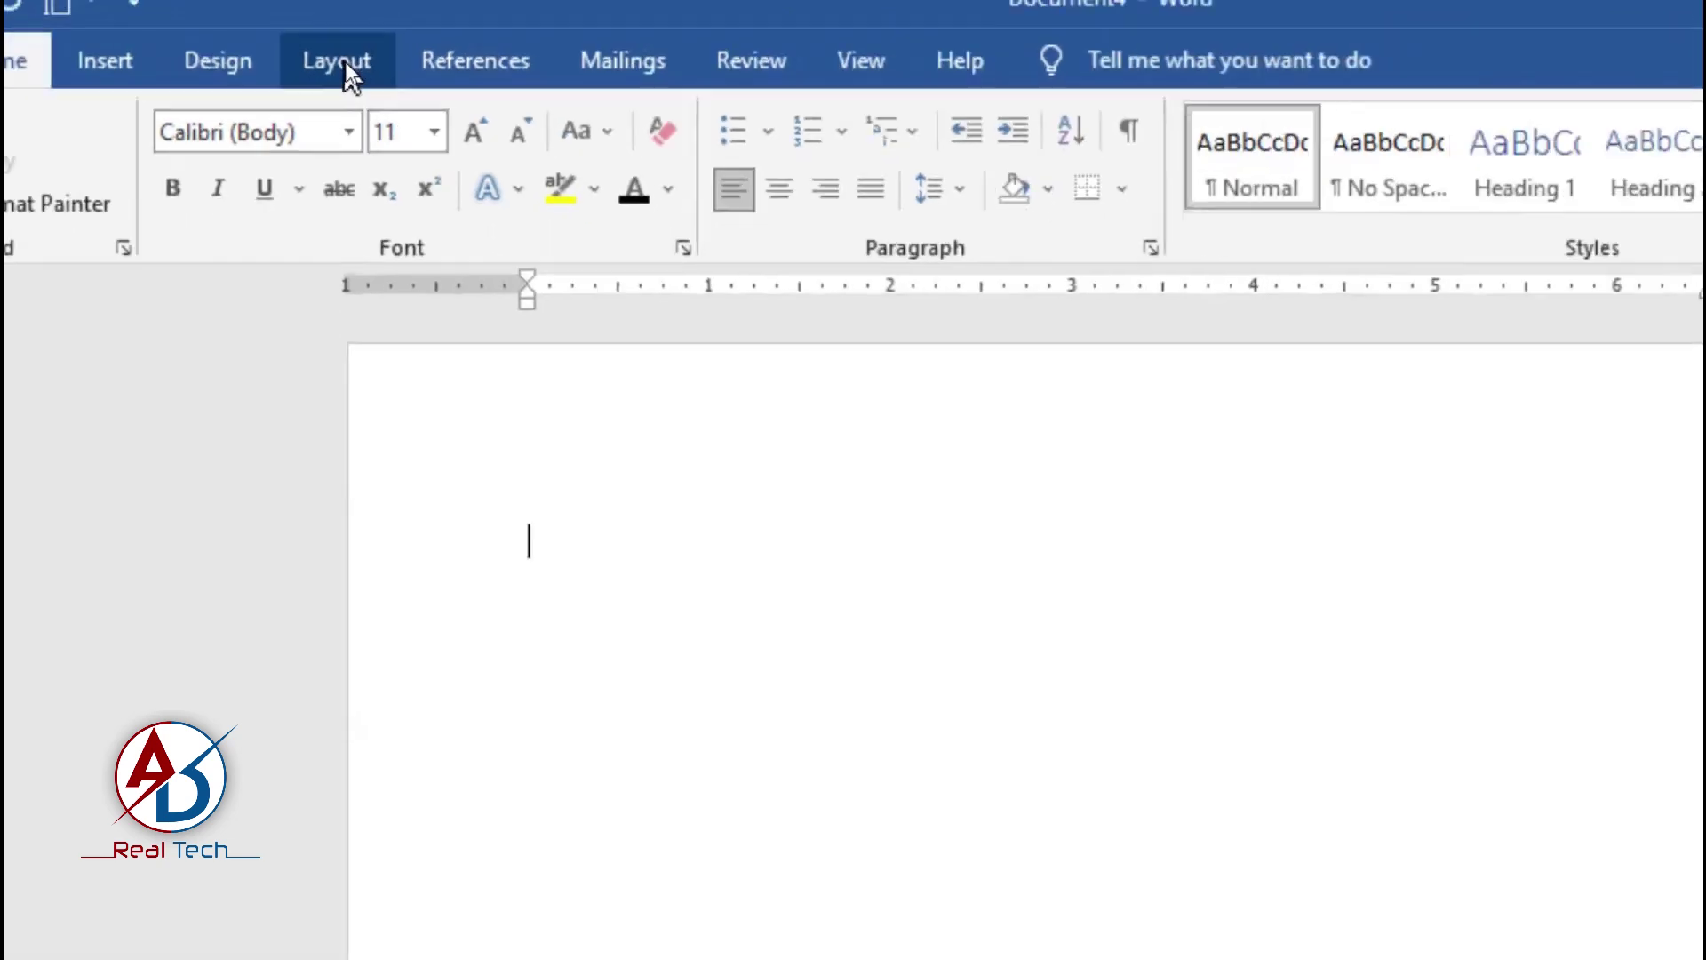
Step: Set the document's paper size to A4 (8.27" x 11.69")
left_click(345, 62)
left_click(192, 151)
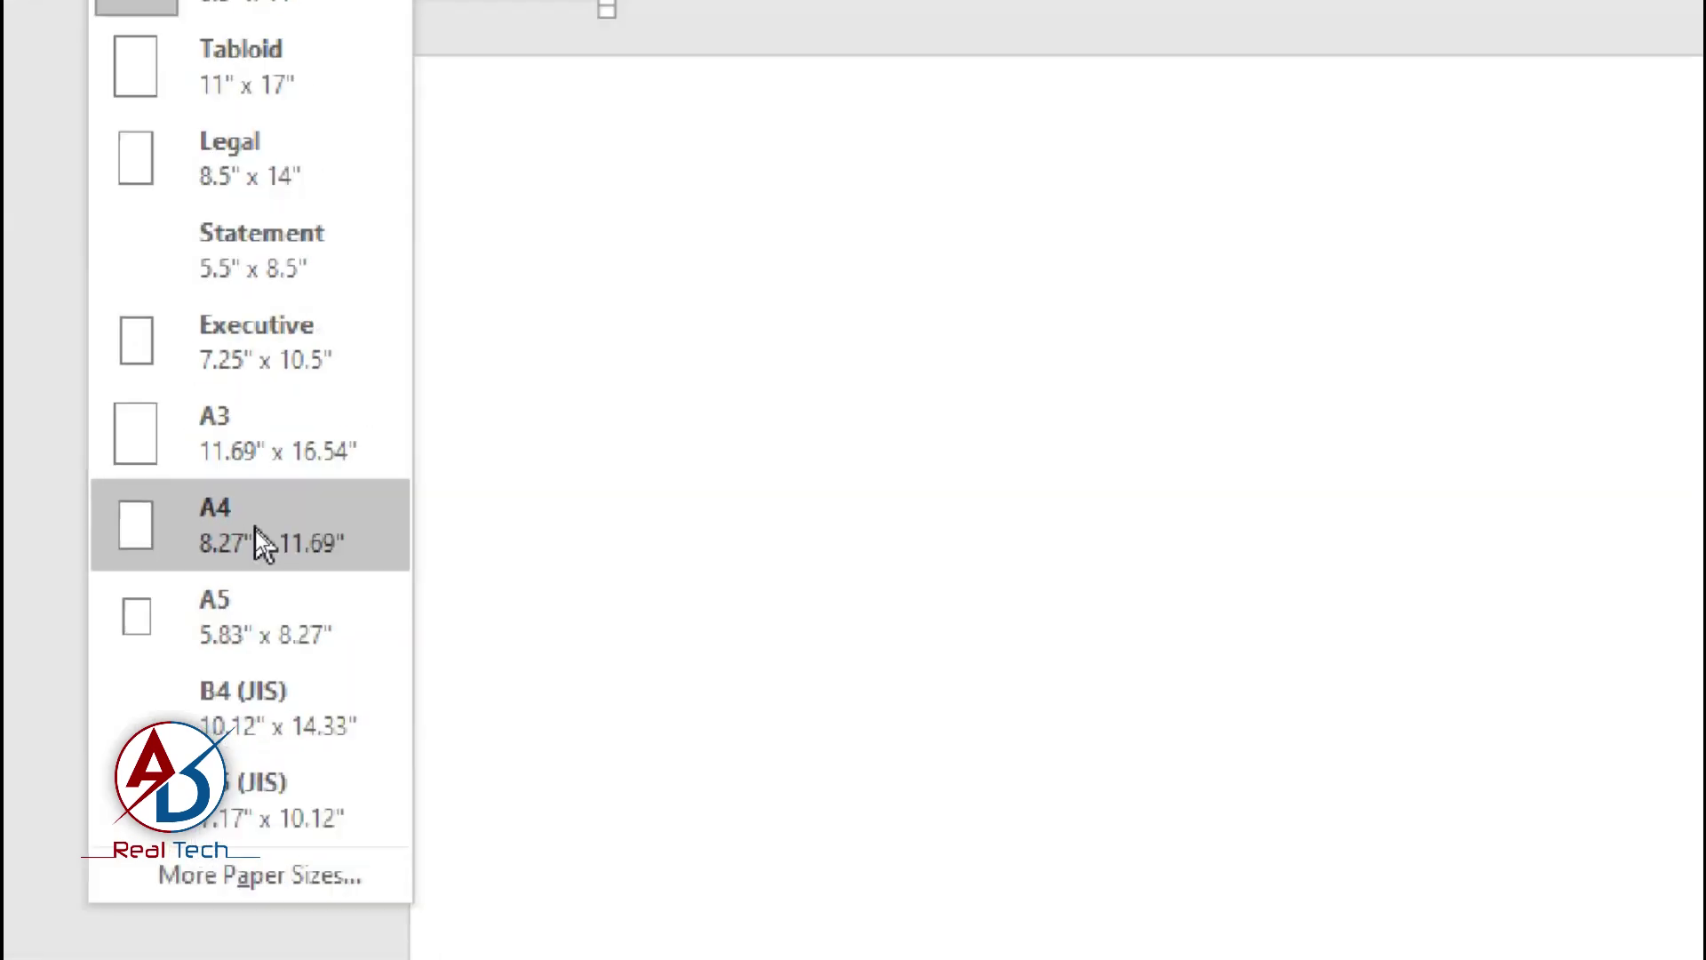
left_click(254, 529)
scroll(735, 472, "down", 5)
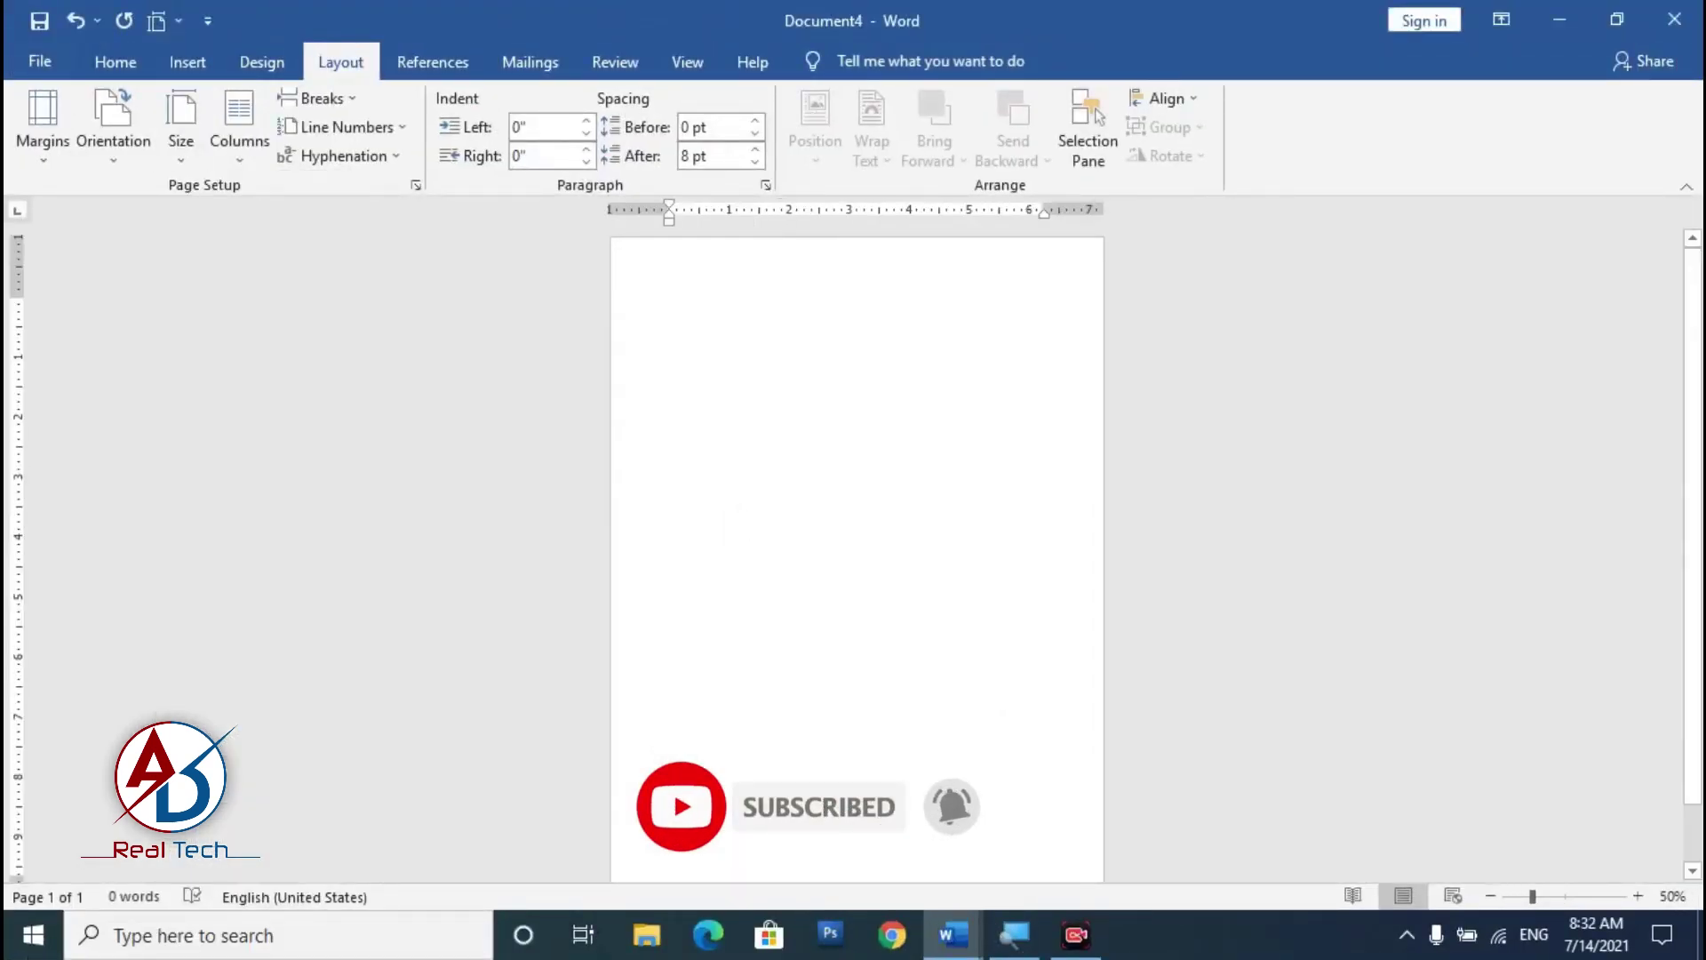
scroll(725, 524, "up", 1)
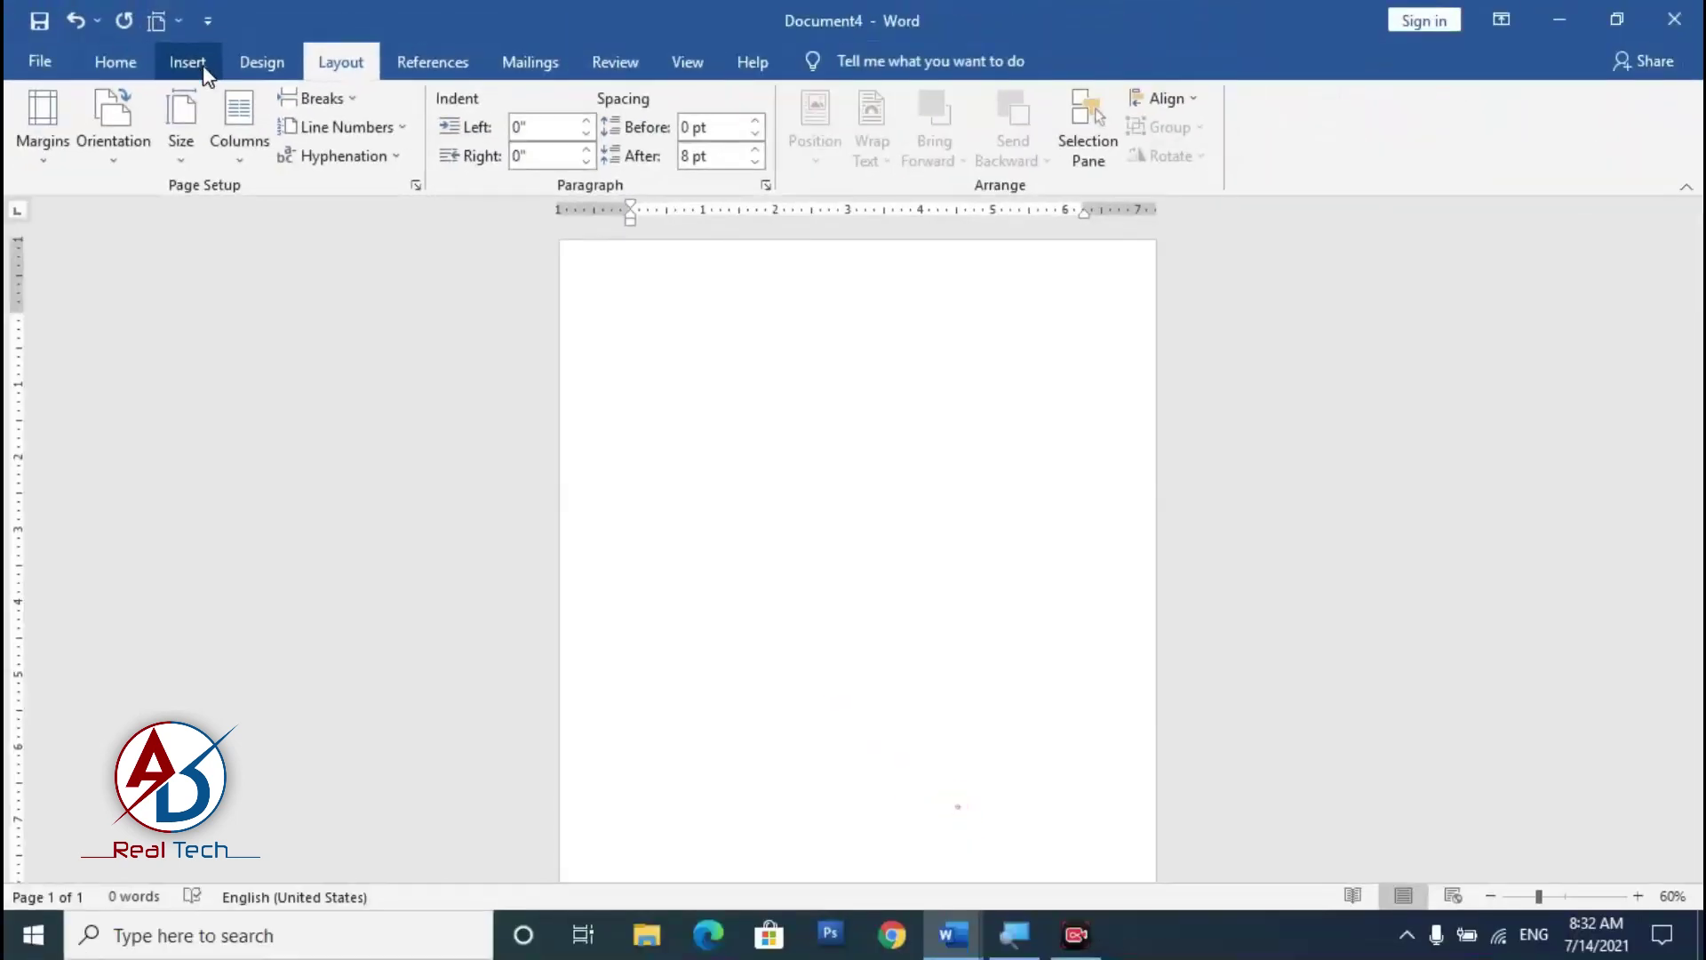
Step: Insert the picture file named image from the computer's Desktop folder into the blank page
left_click(203, 67)
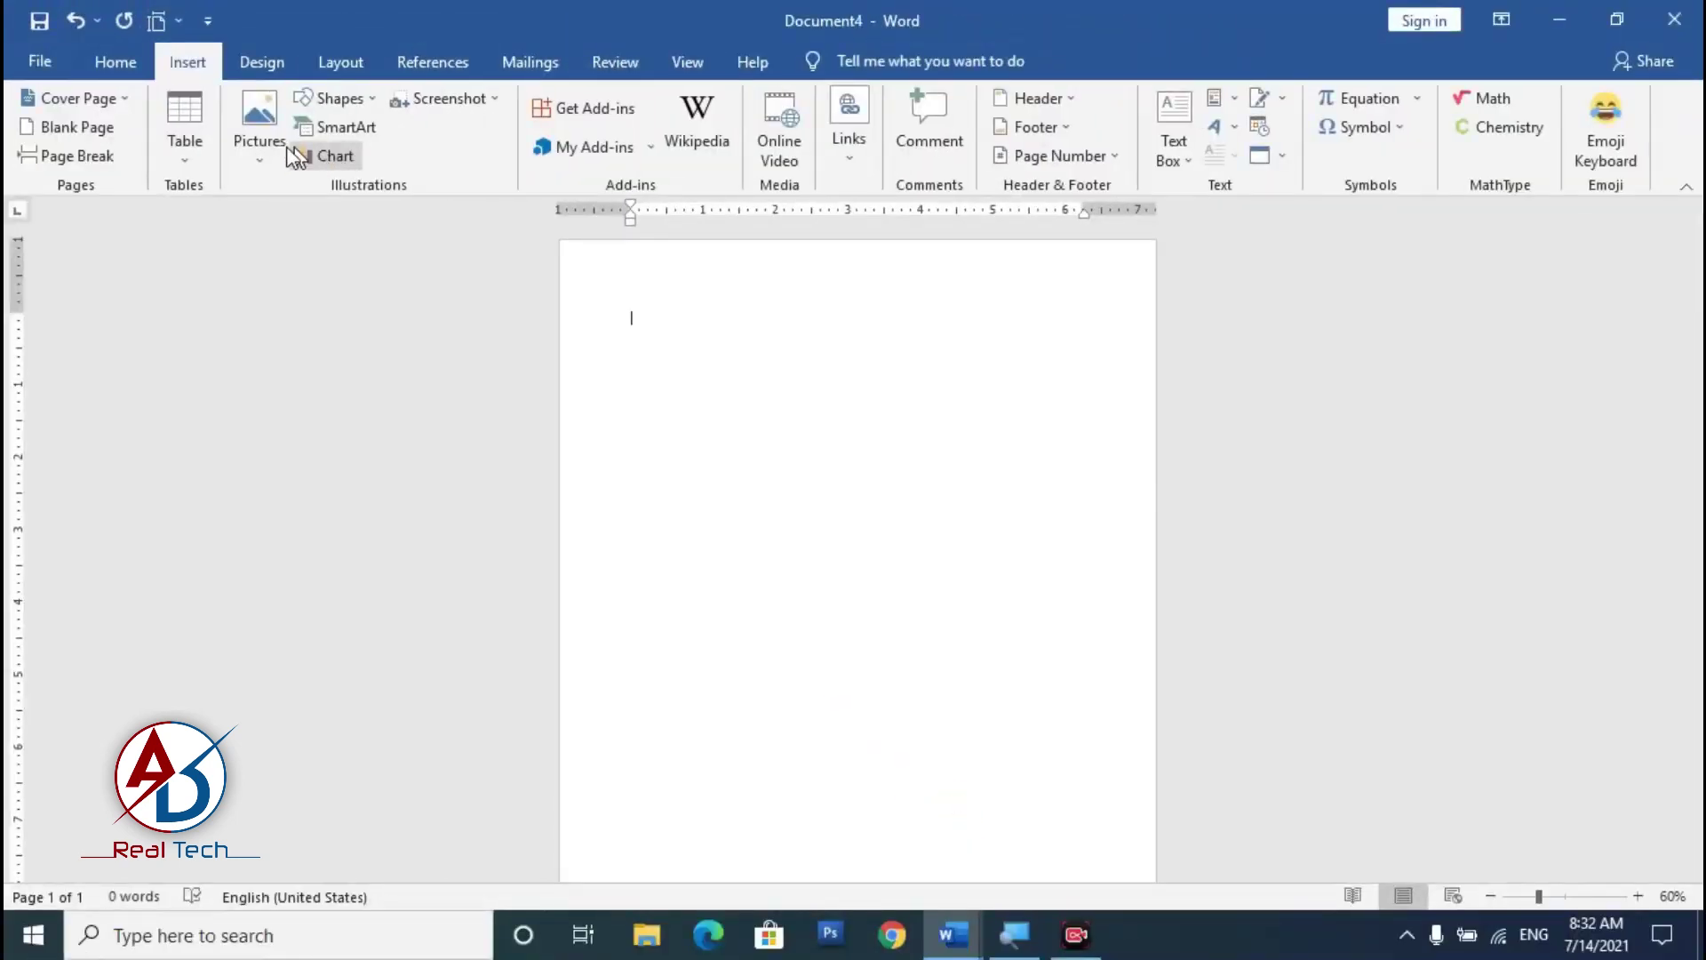
left_click(262, 124)
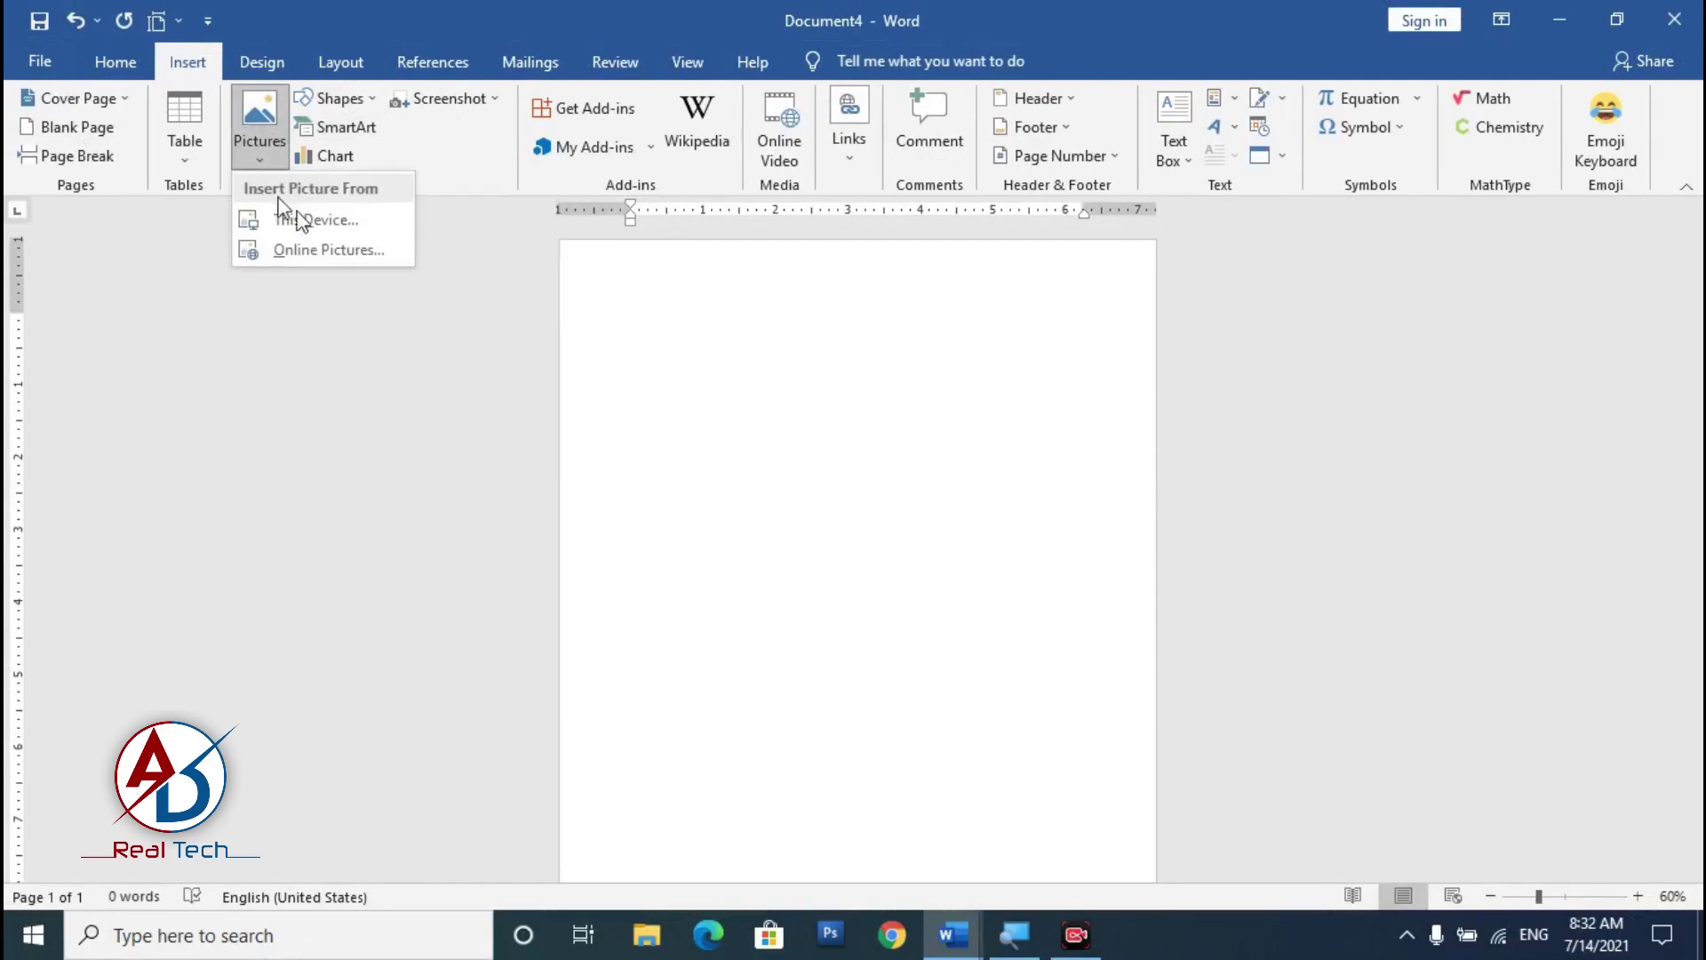
left_click(302, 218)
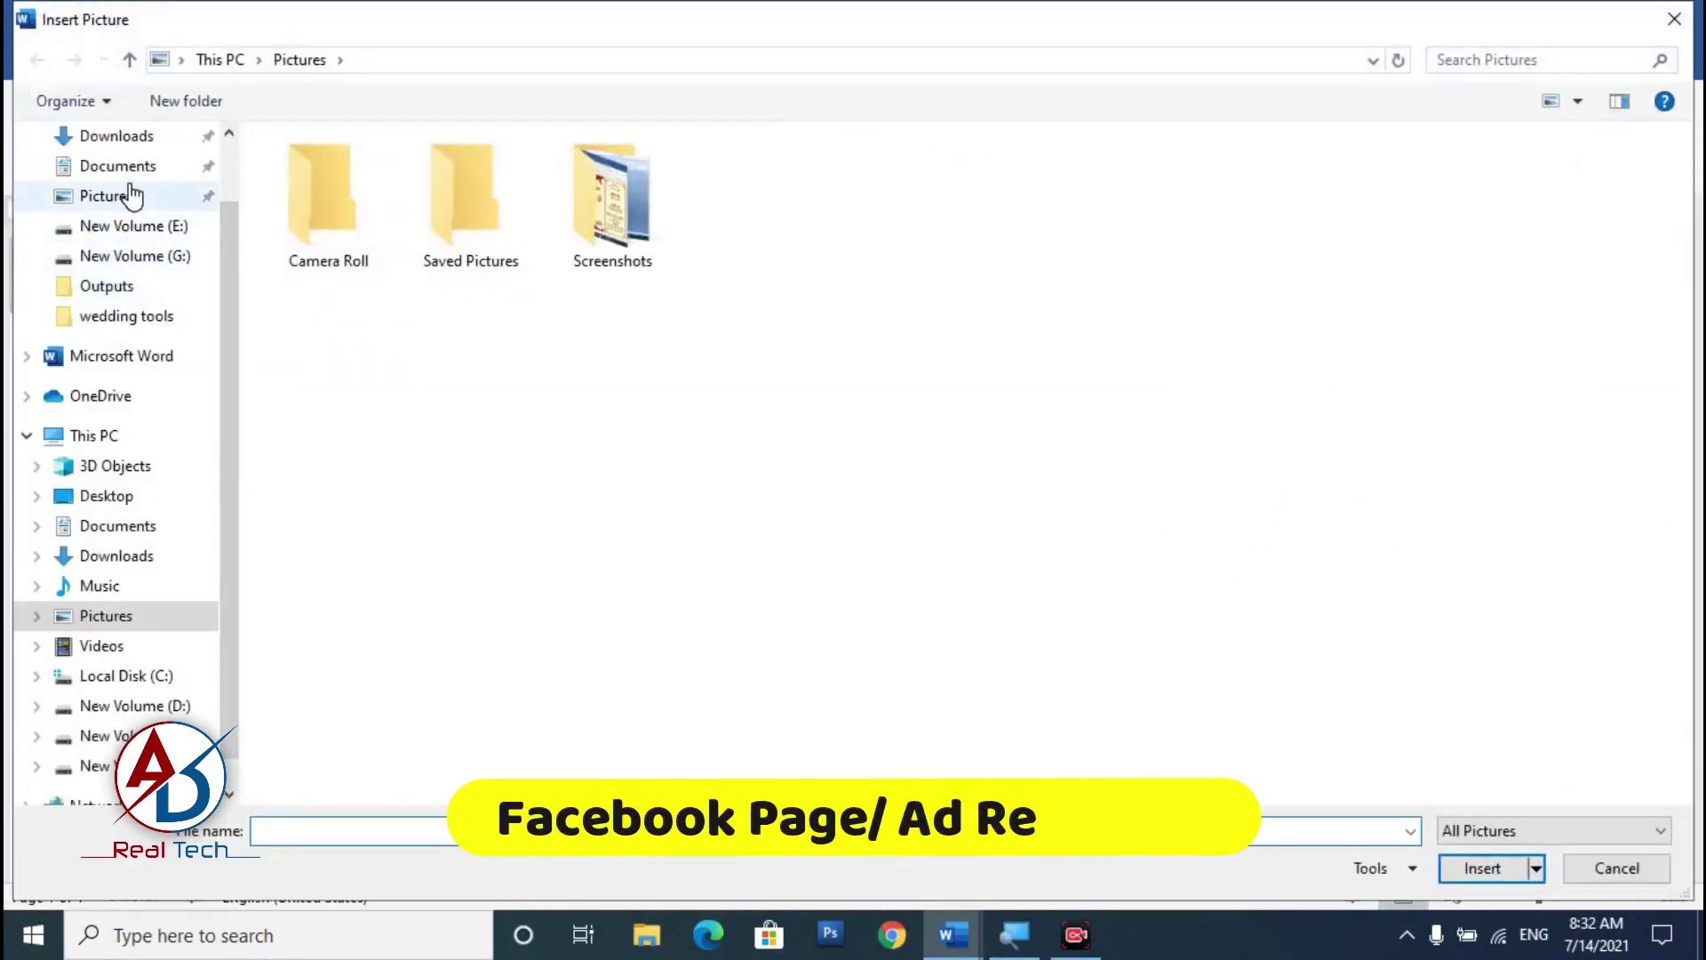
left_click(107, 496)
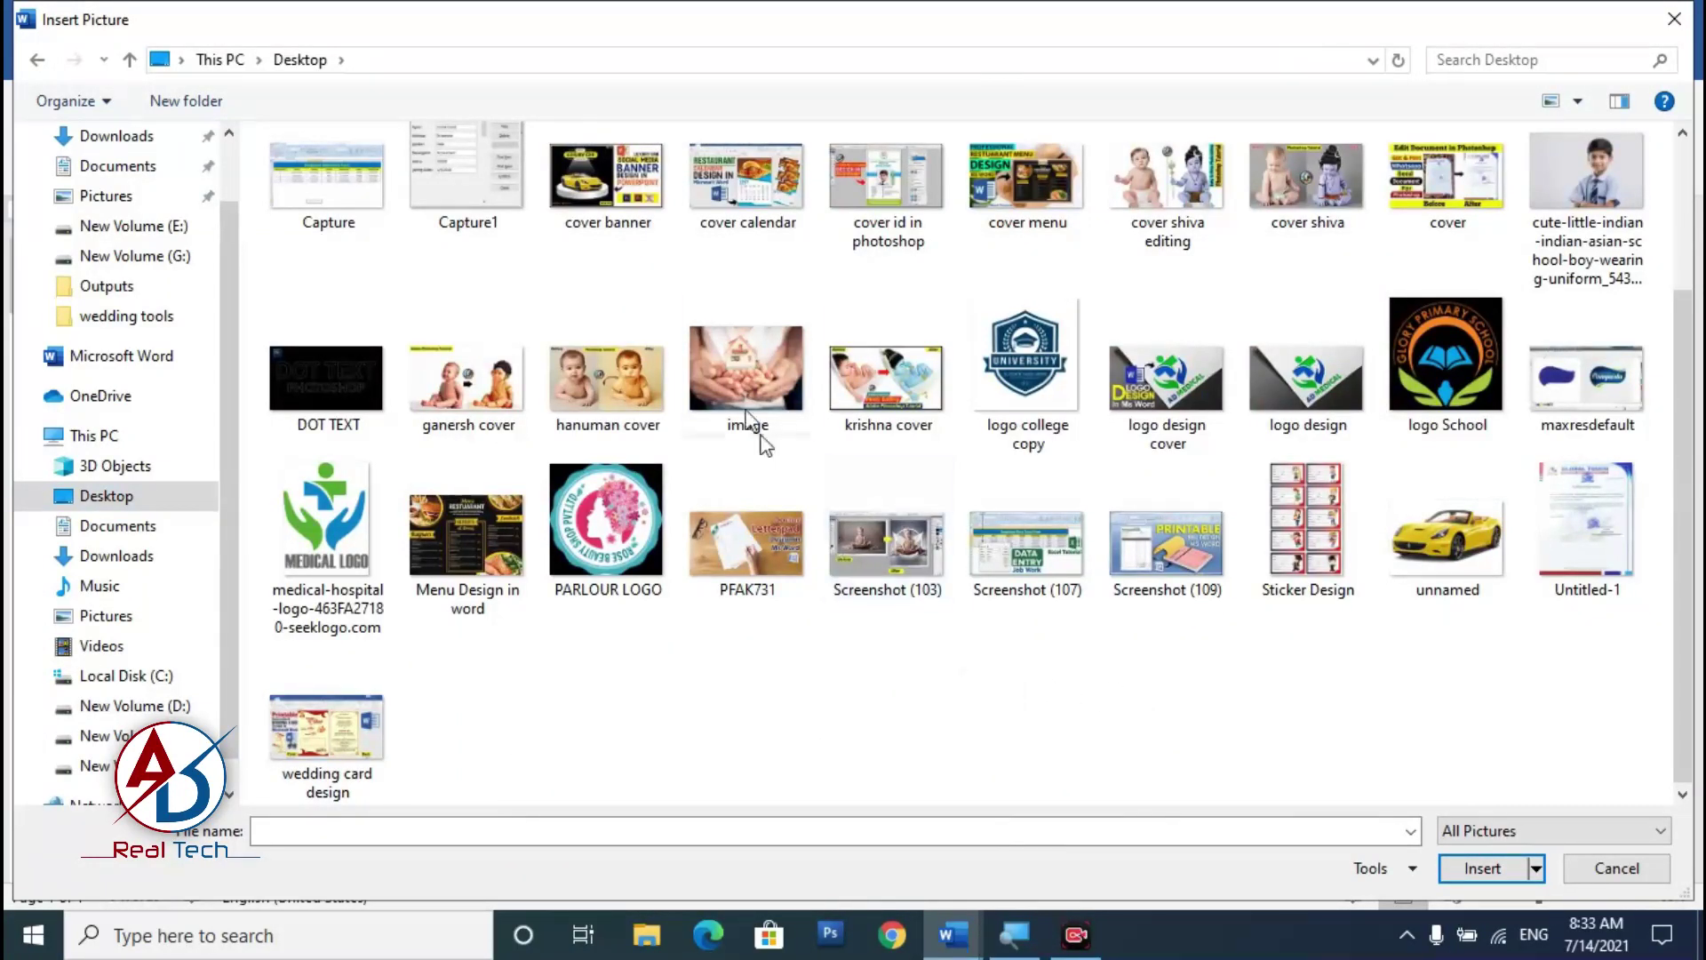
left_click(746, 391)
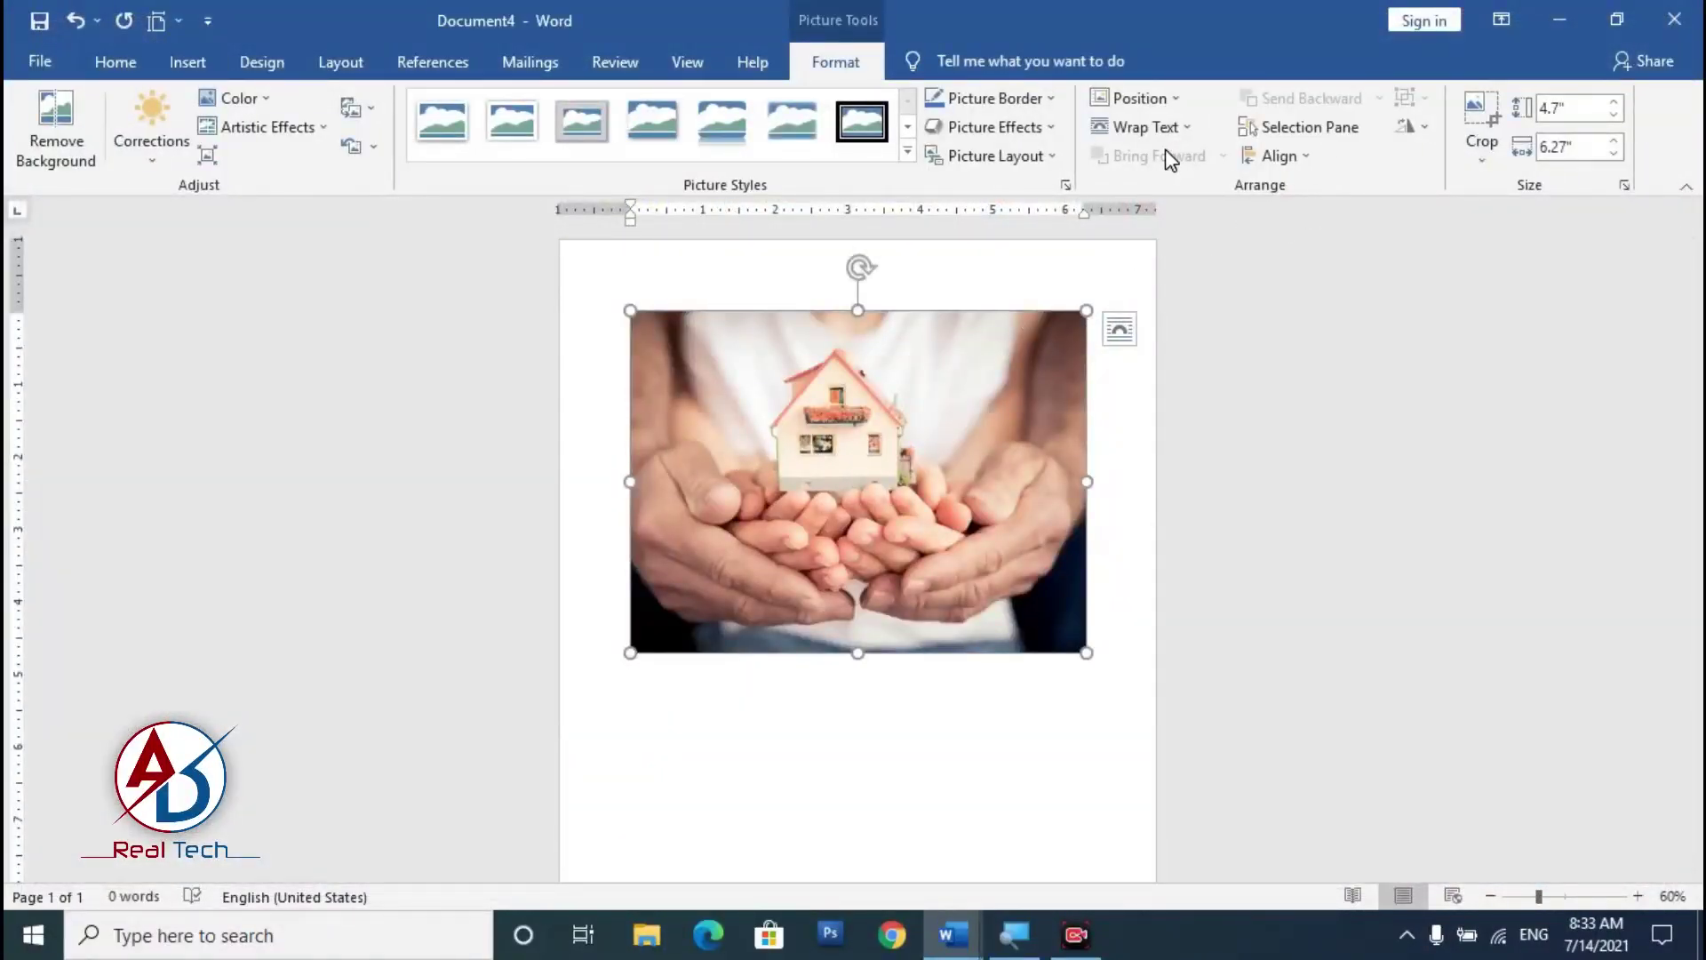
Step: Set the house picture's text wrapping to In Front of Text and move it to the page's top-left corner
left_click(1177, 130)
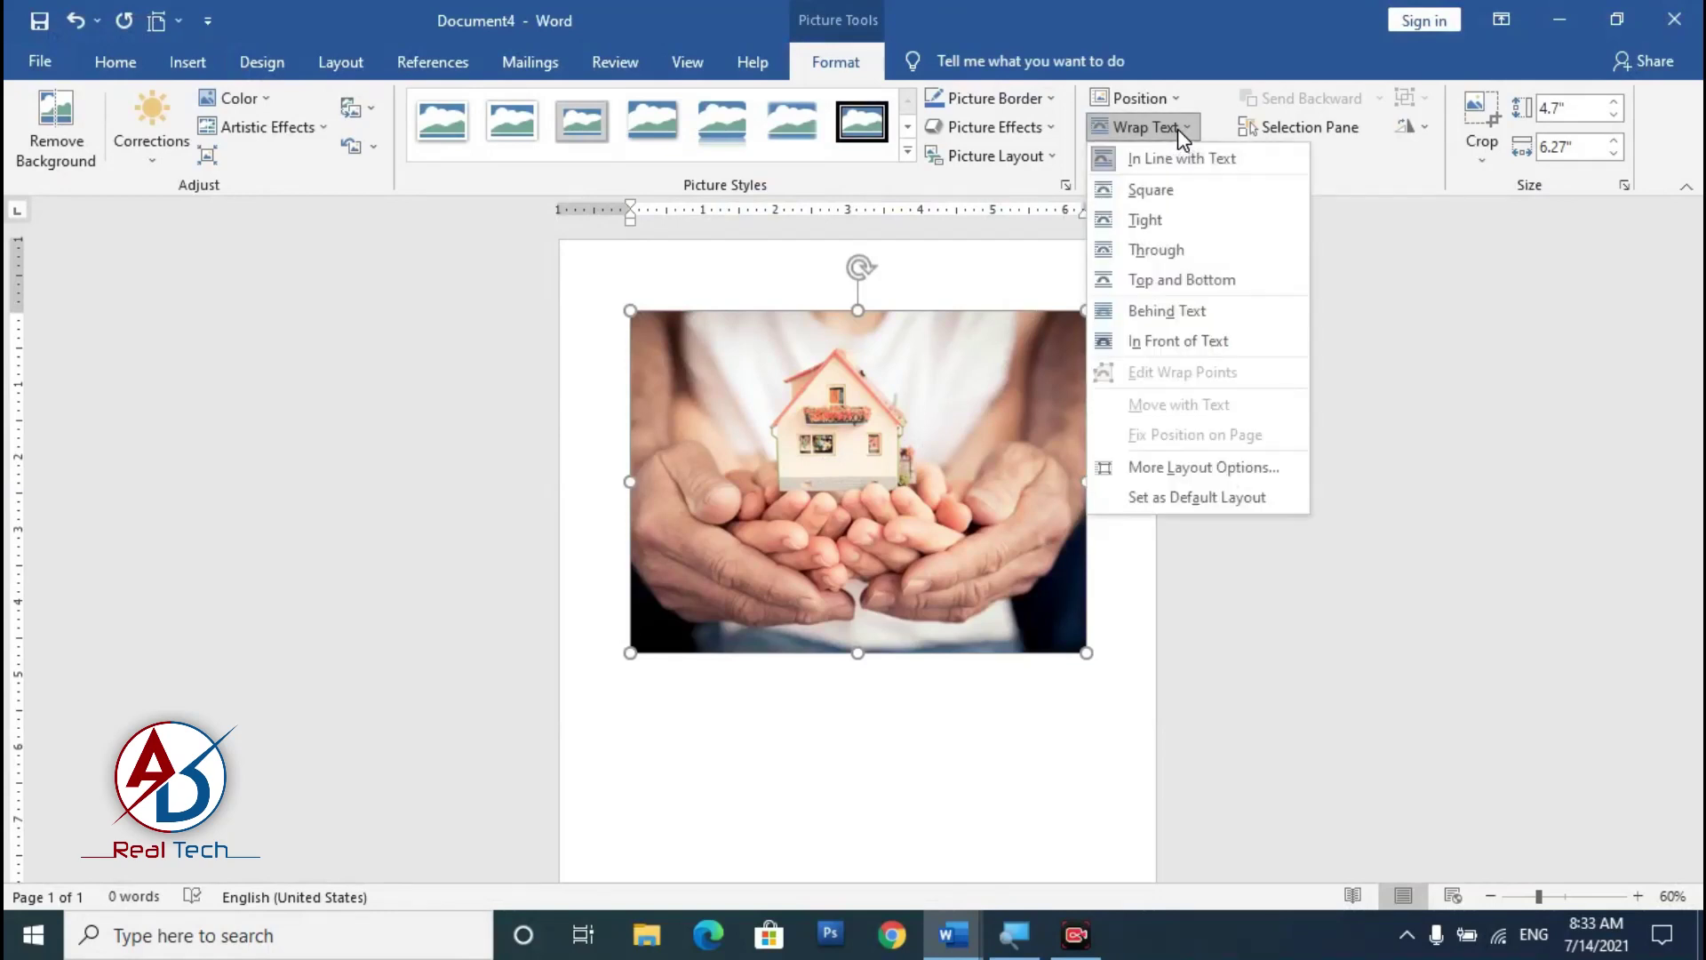
left_click(1186, 341)
left_click_drag(787, 575, 747, 521)
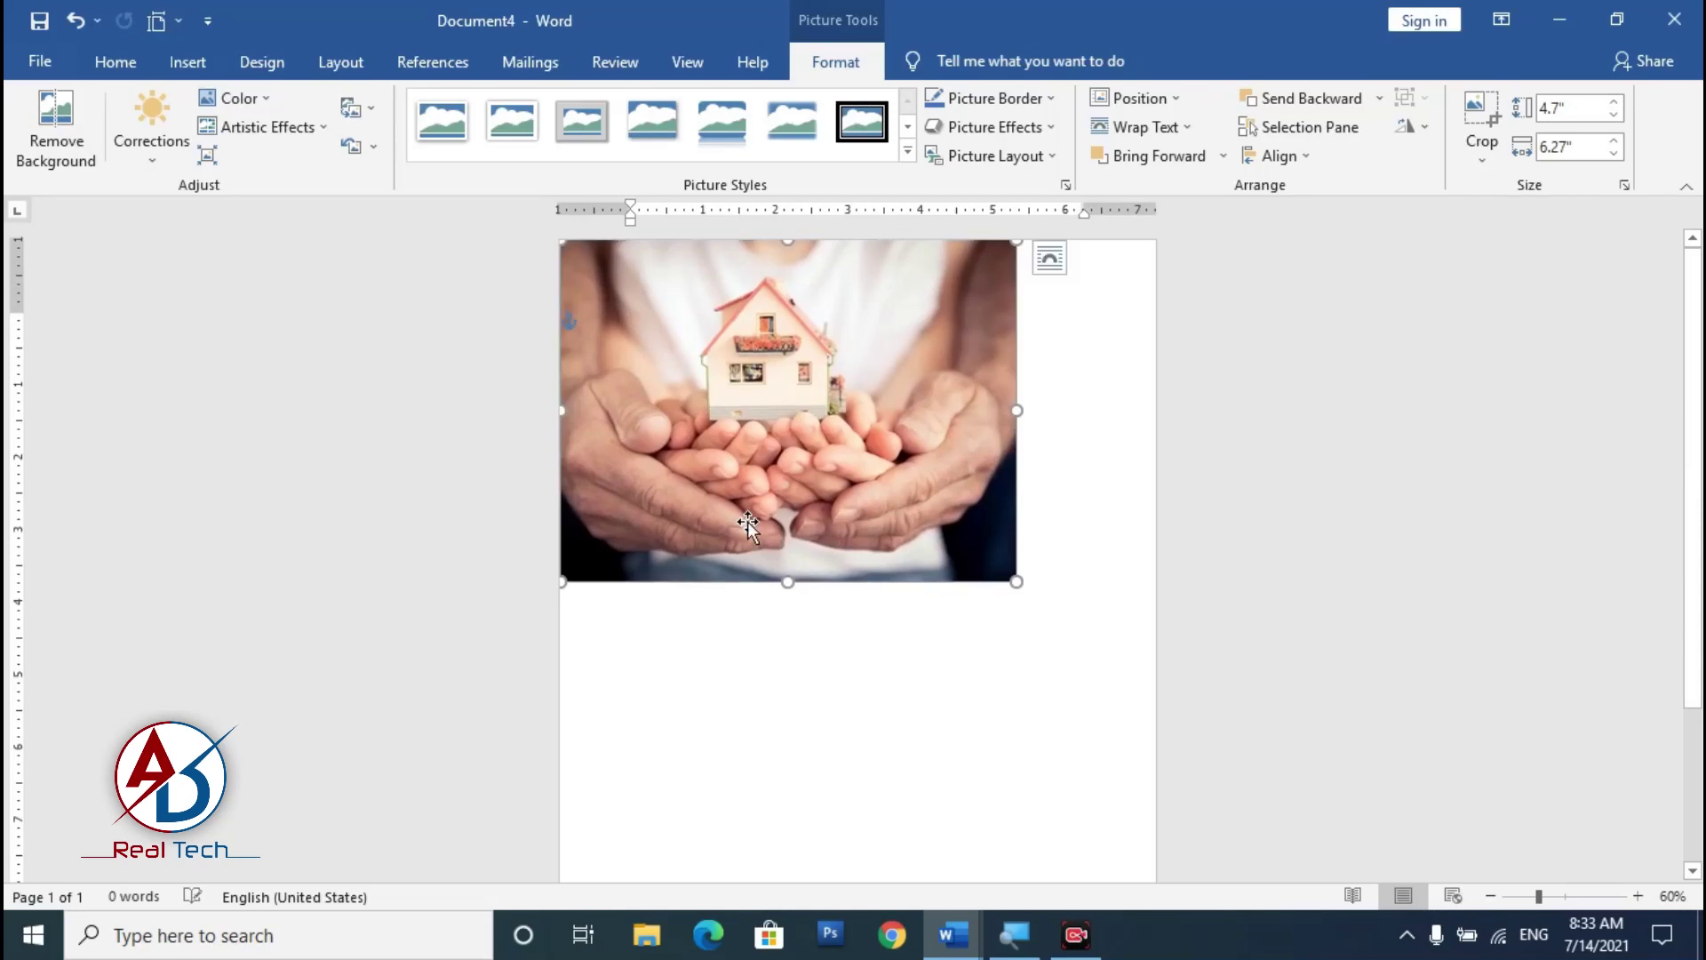
Step: Stretch the house picture sideways across the page to a width of about 8.19 inches
left_click_drag(1018, 407, 1153, 410)
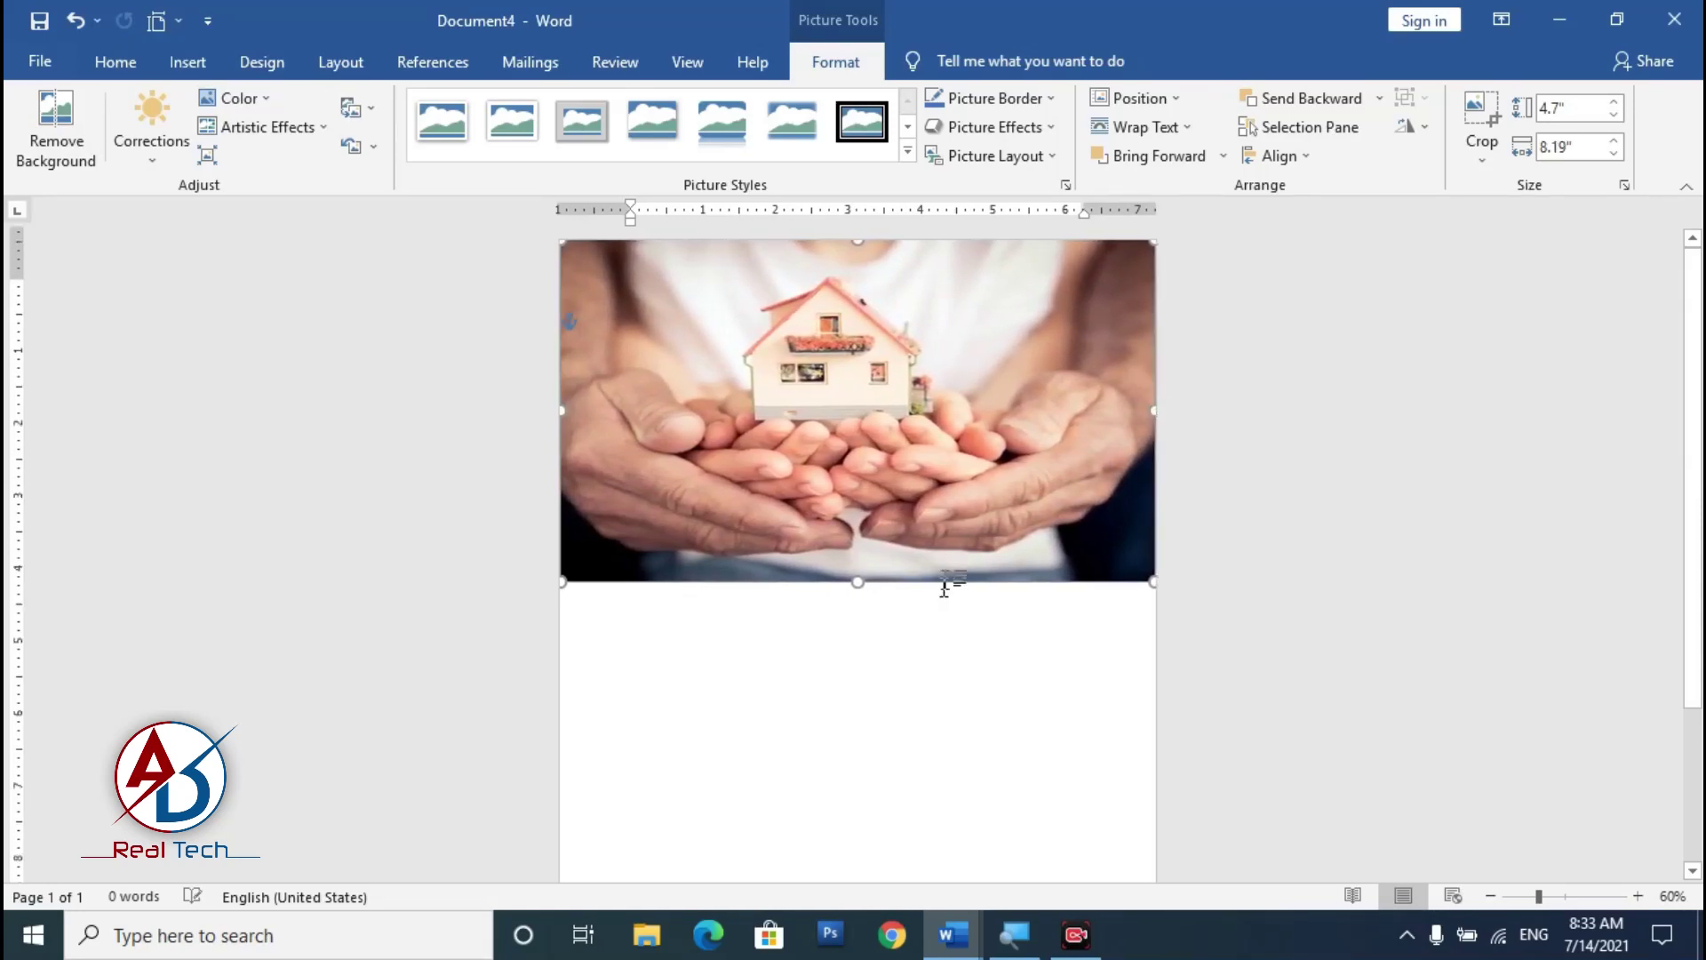
scroll(945, 583, "down", 5)
scroll(888, 497, "down", 5)
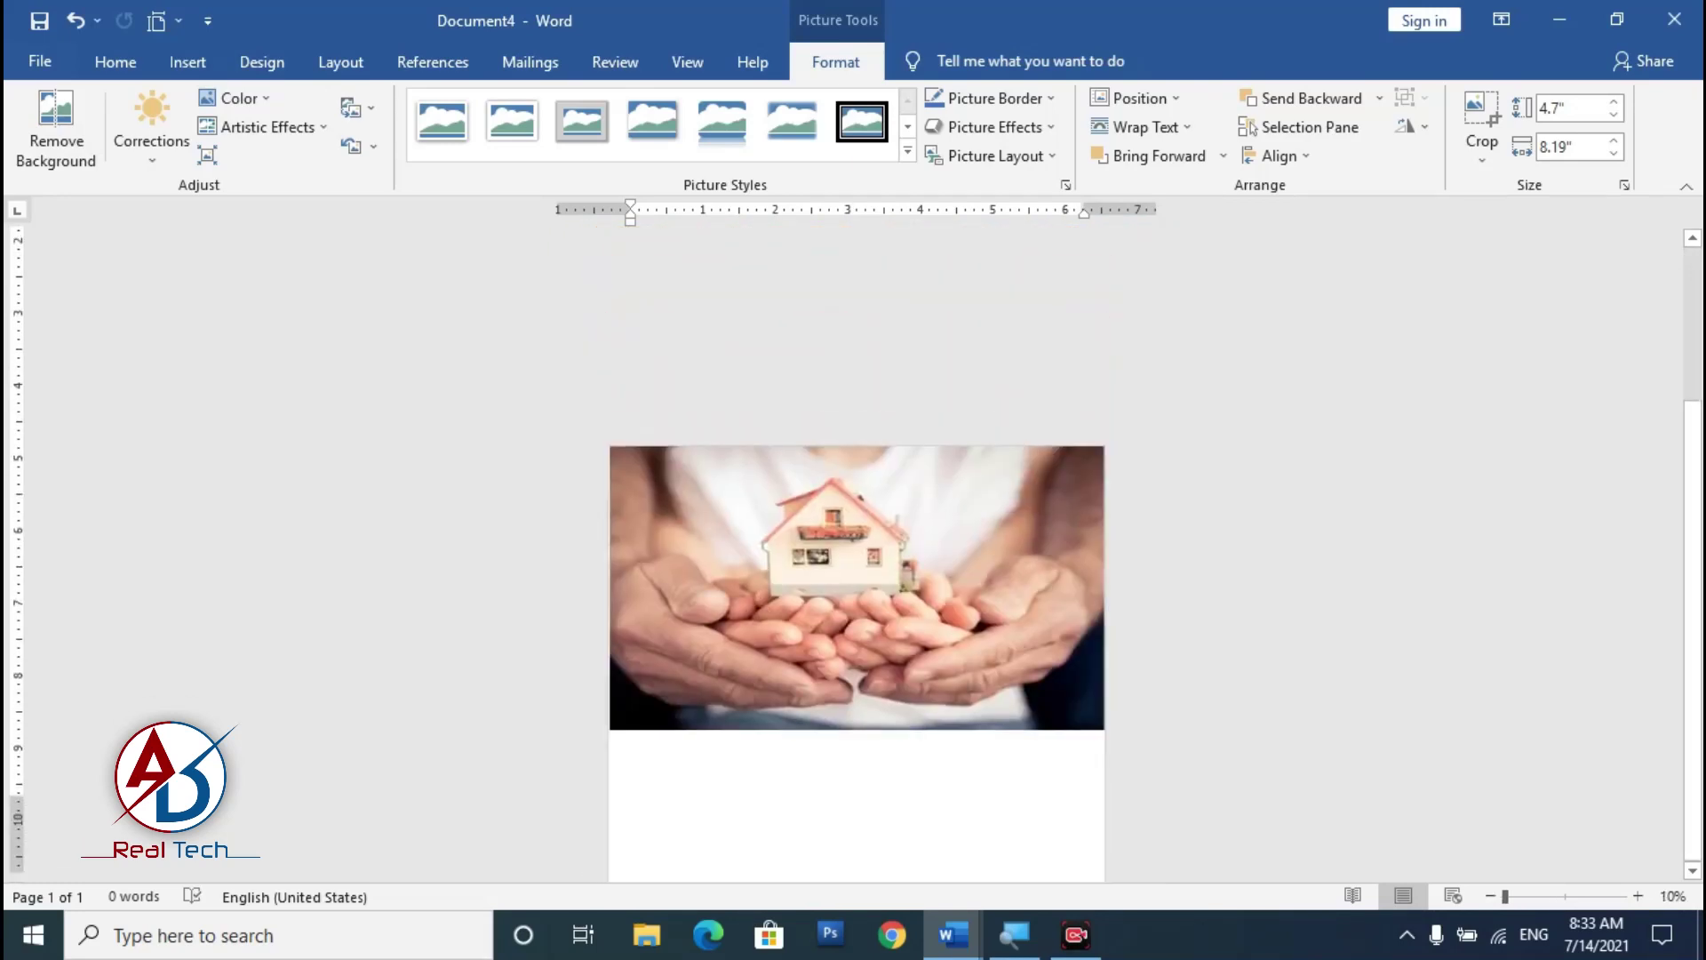
scroll(888, 497, "up", 3)
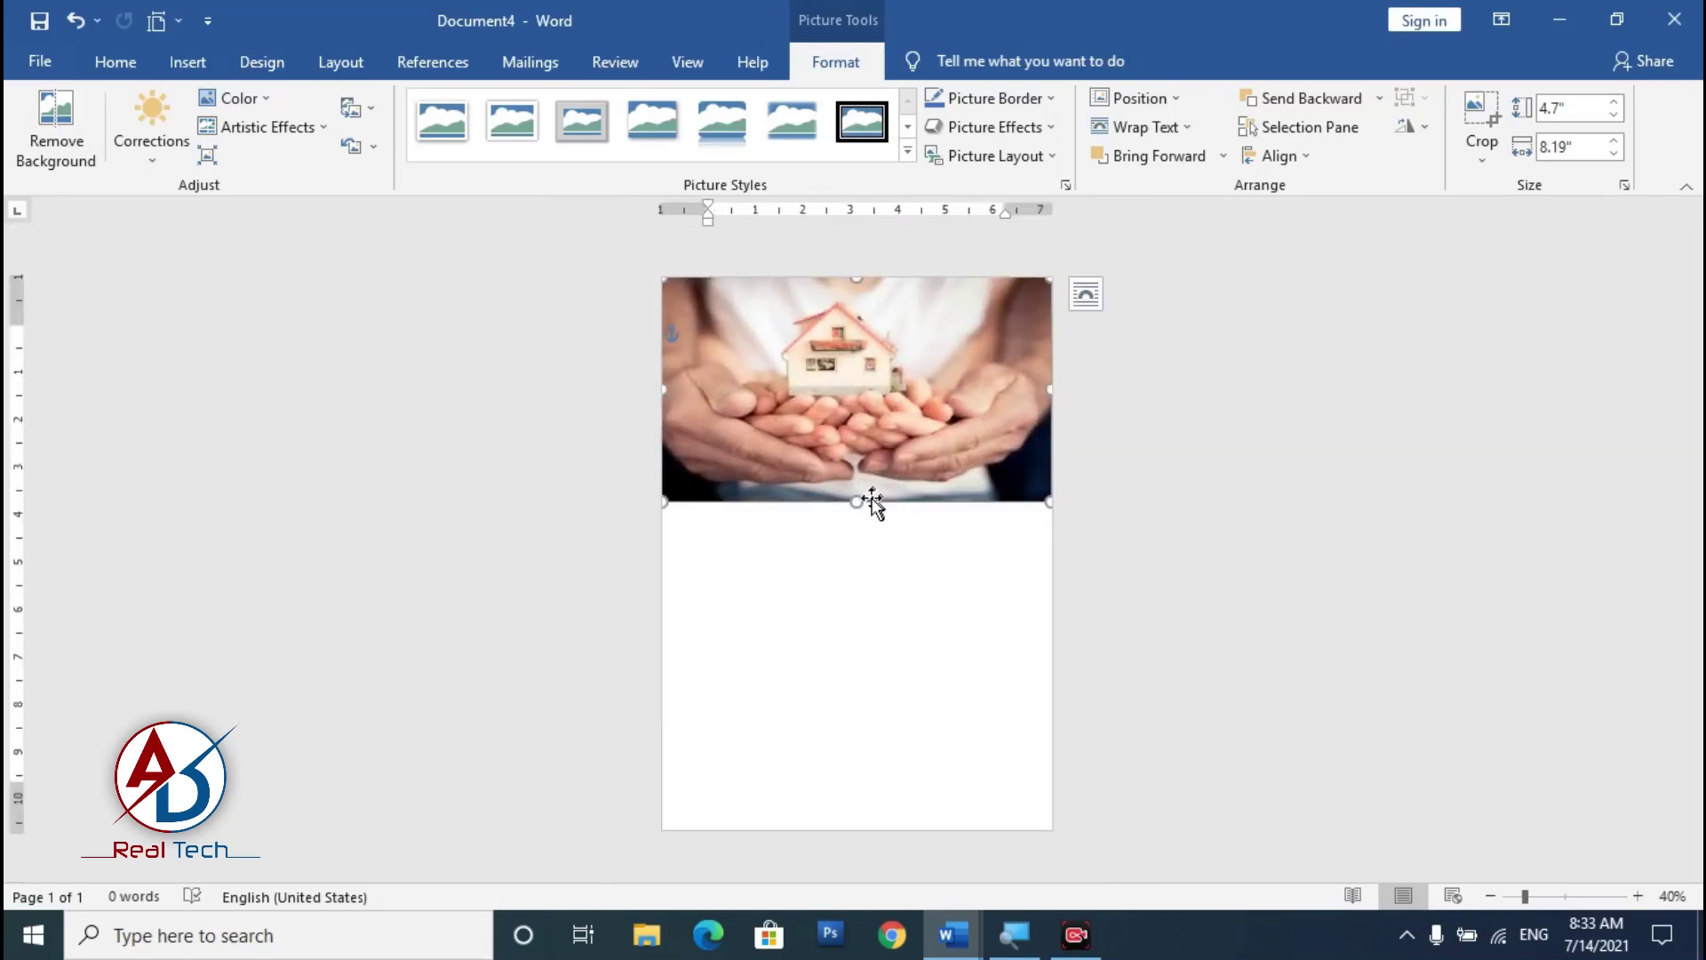
left_click_drag(857, 503, 857, 508)
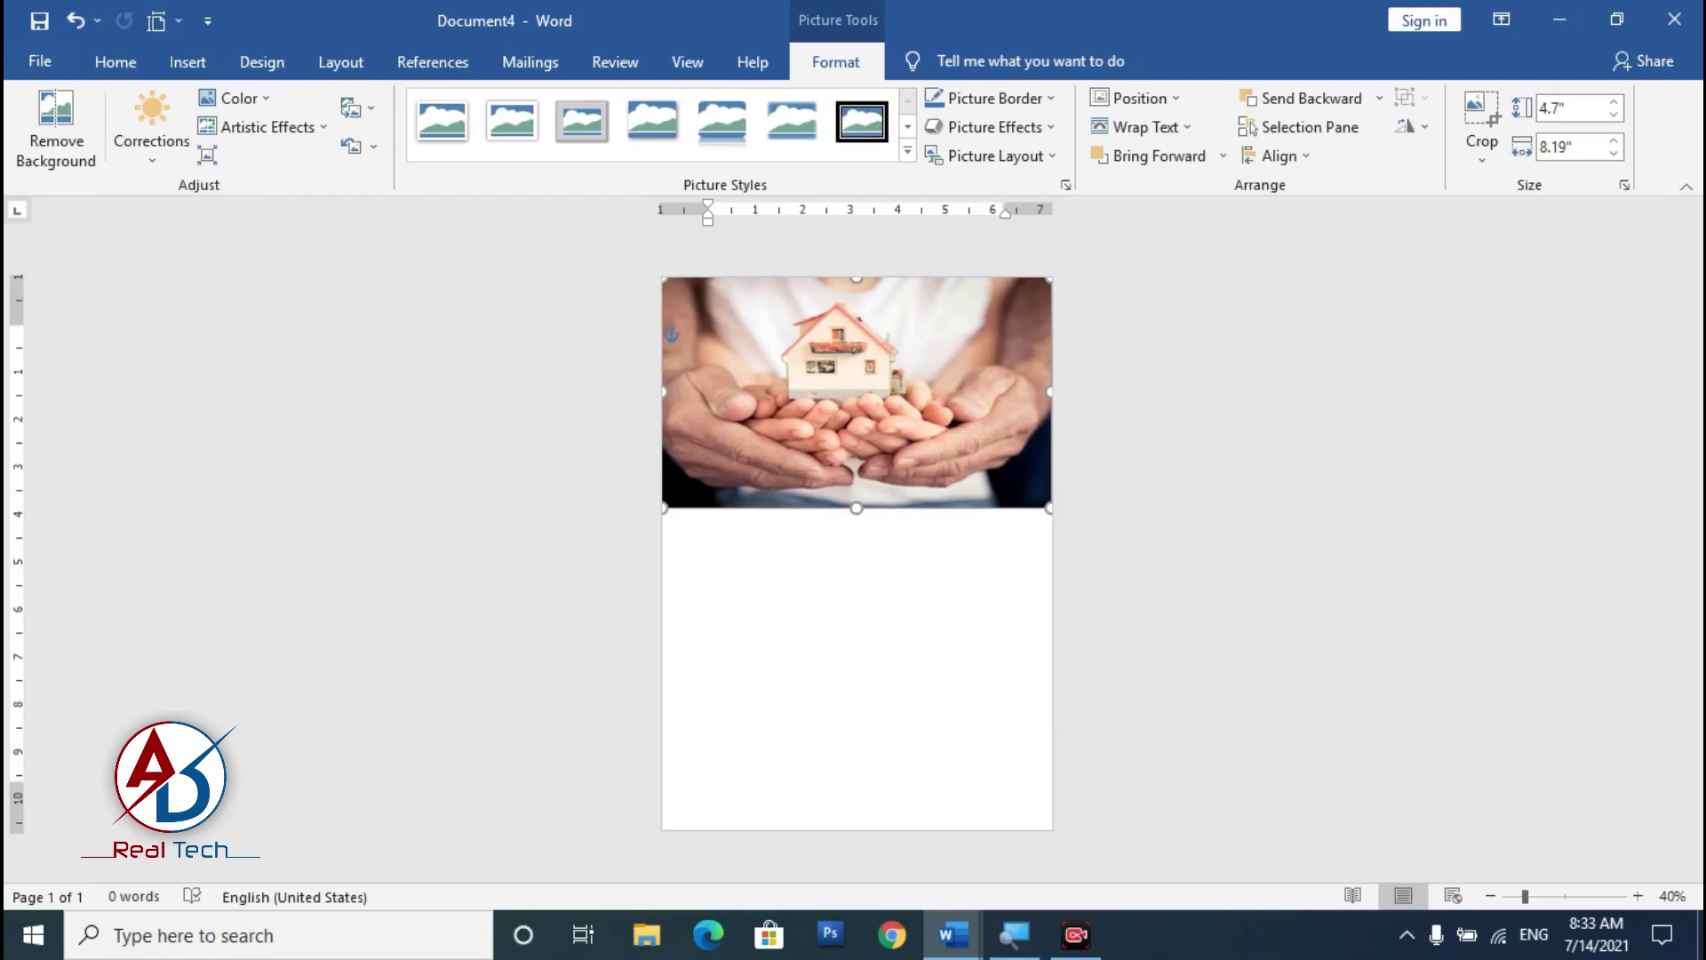
Step: Enlarge the house picture slightly to about 4.74 by 8.31 inches so it covers the page edges
left_click(952, 601)
scroll(952, 601, "up", 2)
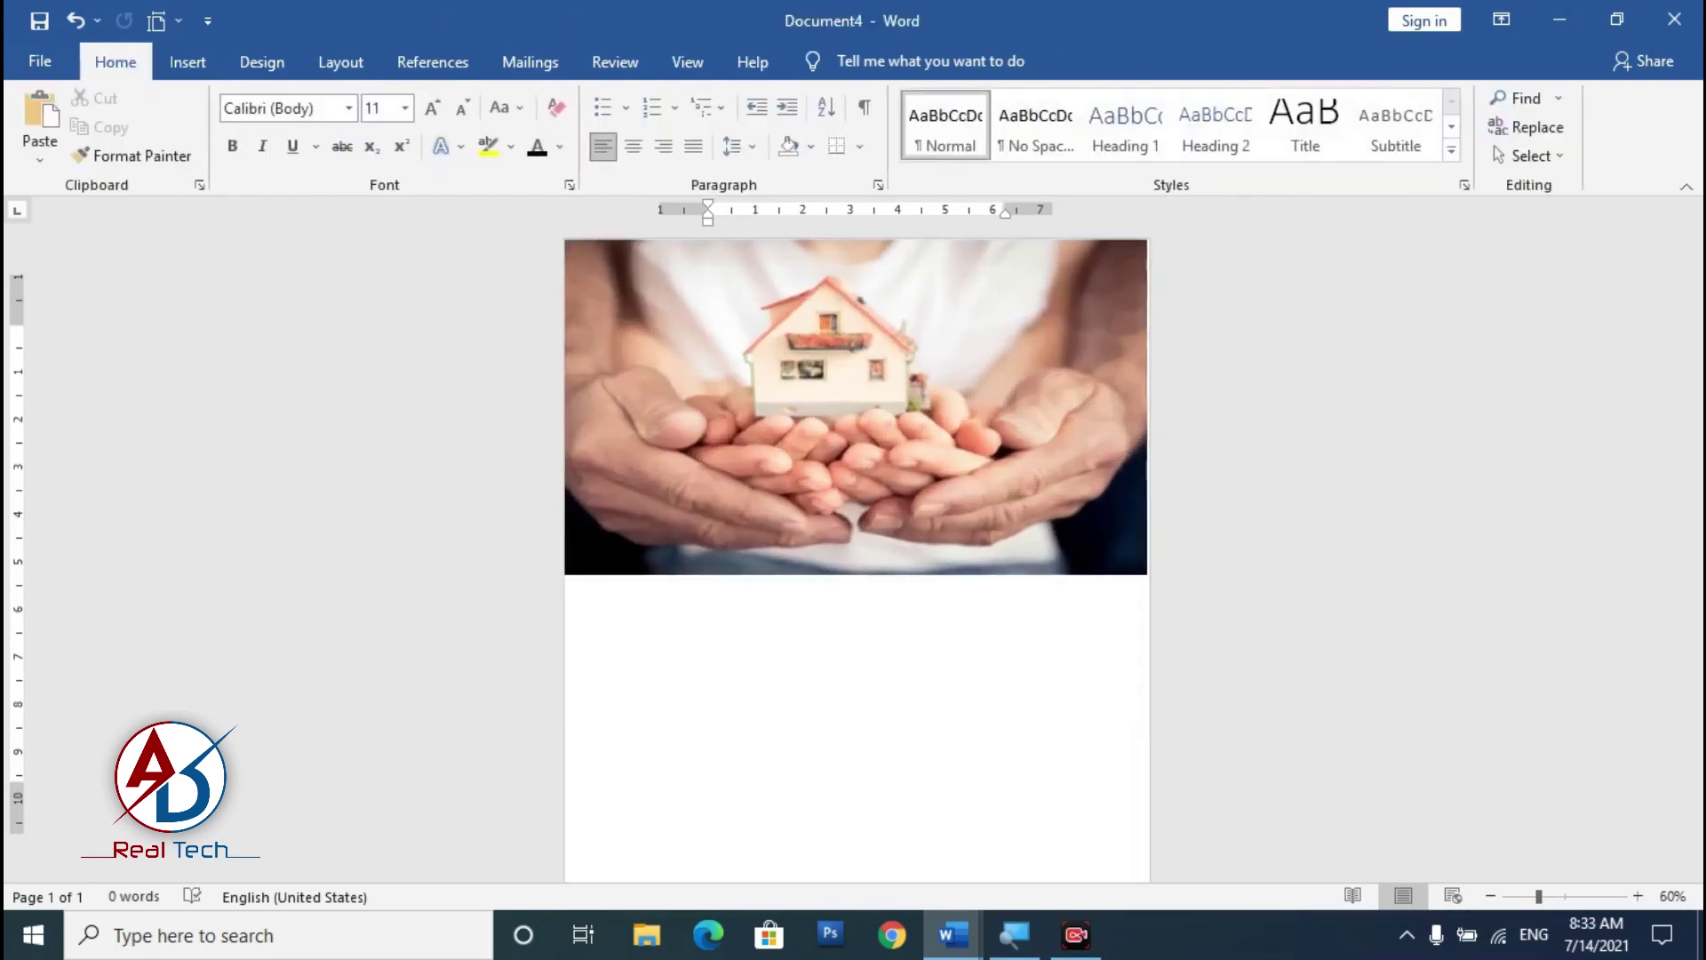
scroll(938, 611, "down", 2)
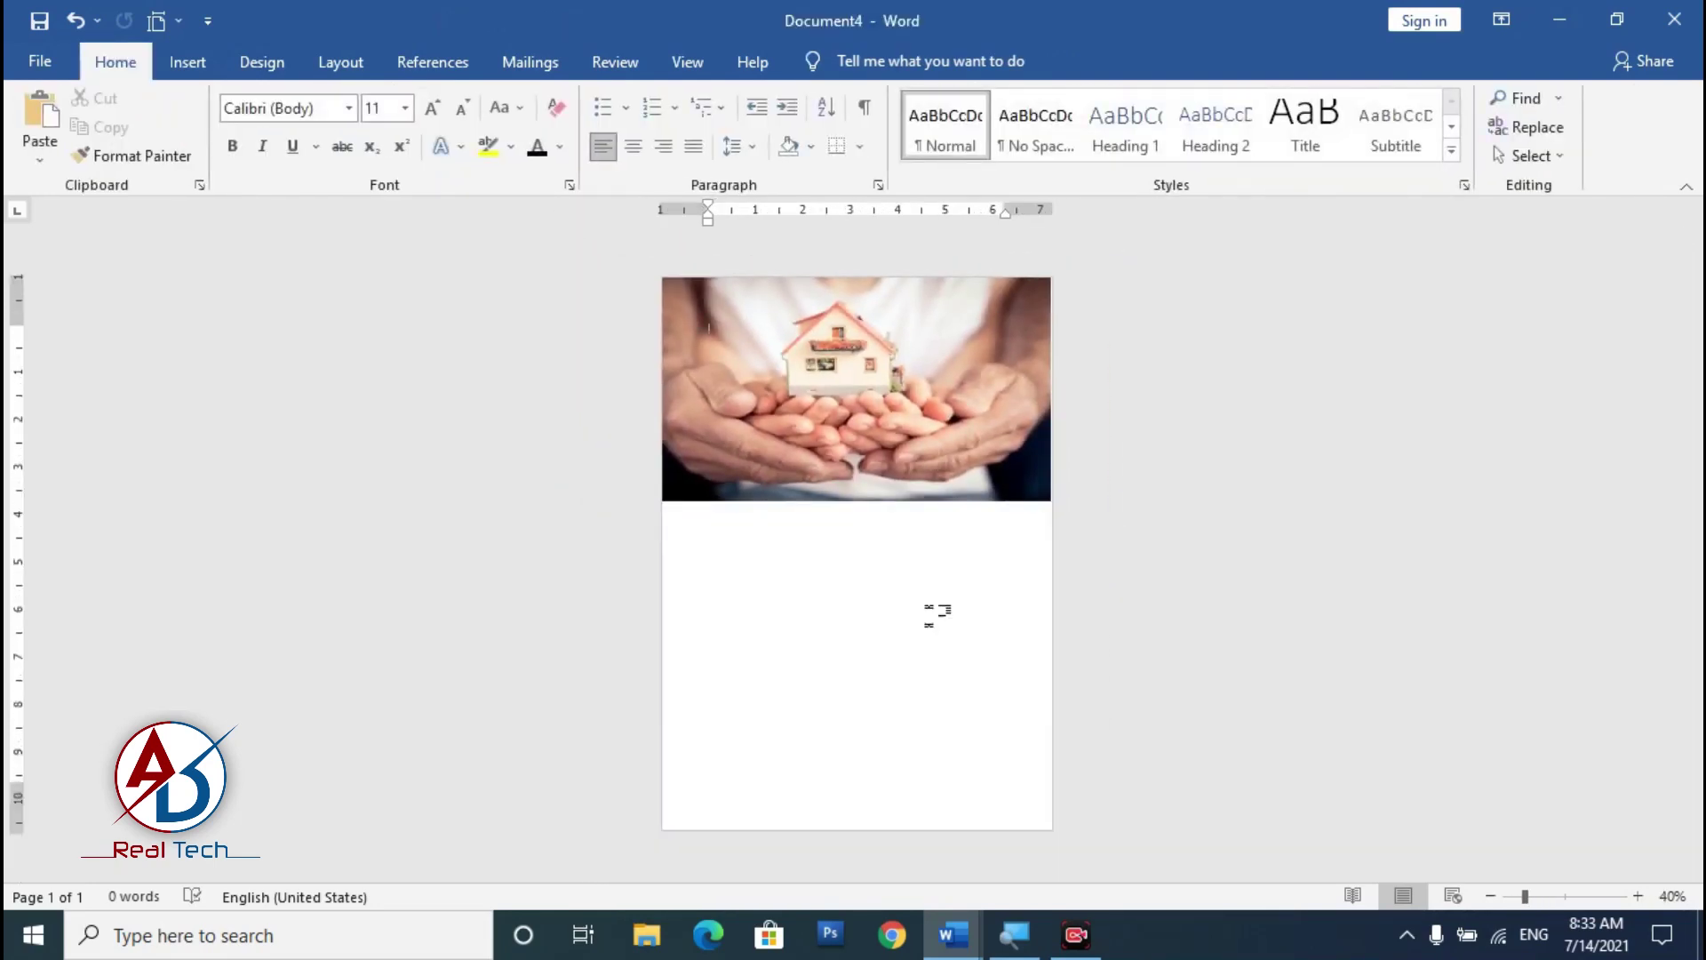
scroll(937, 611, "up", 3)
scroll(919, 595, "up", 3)
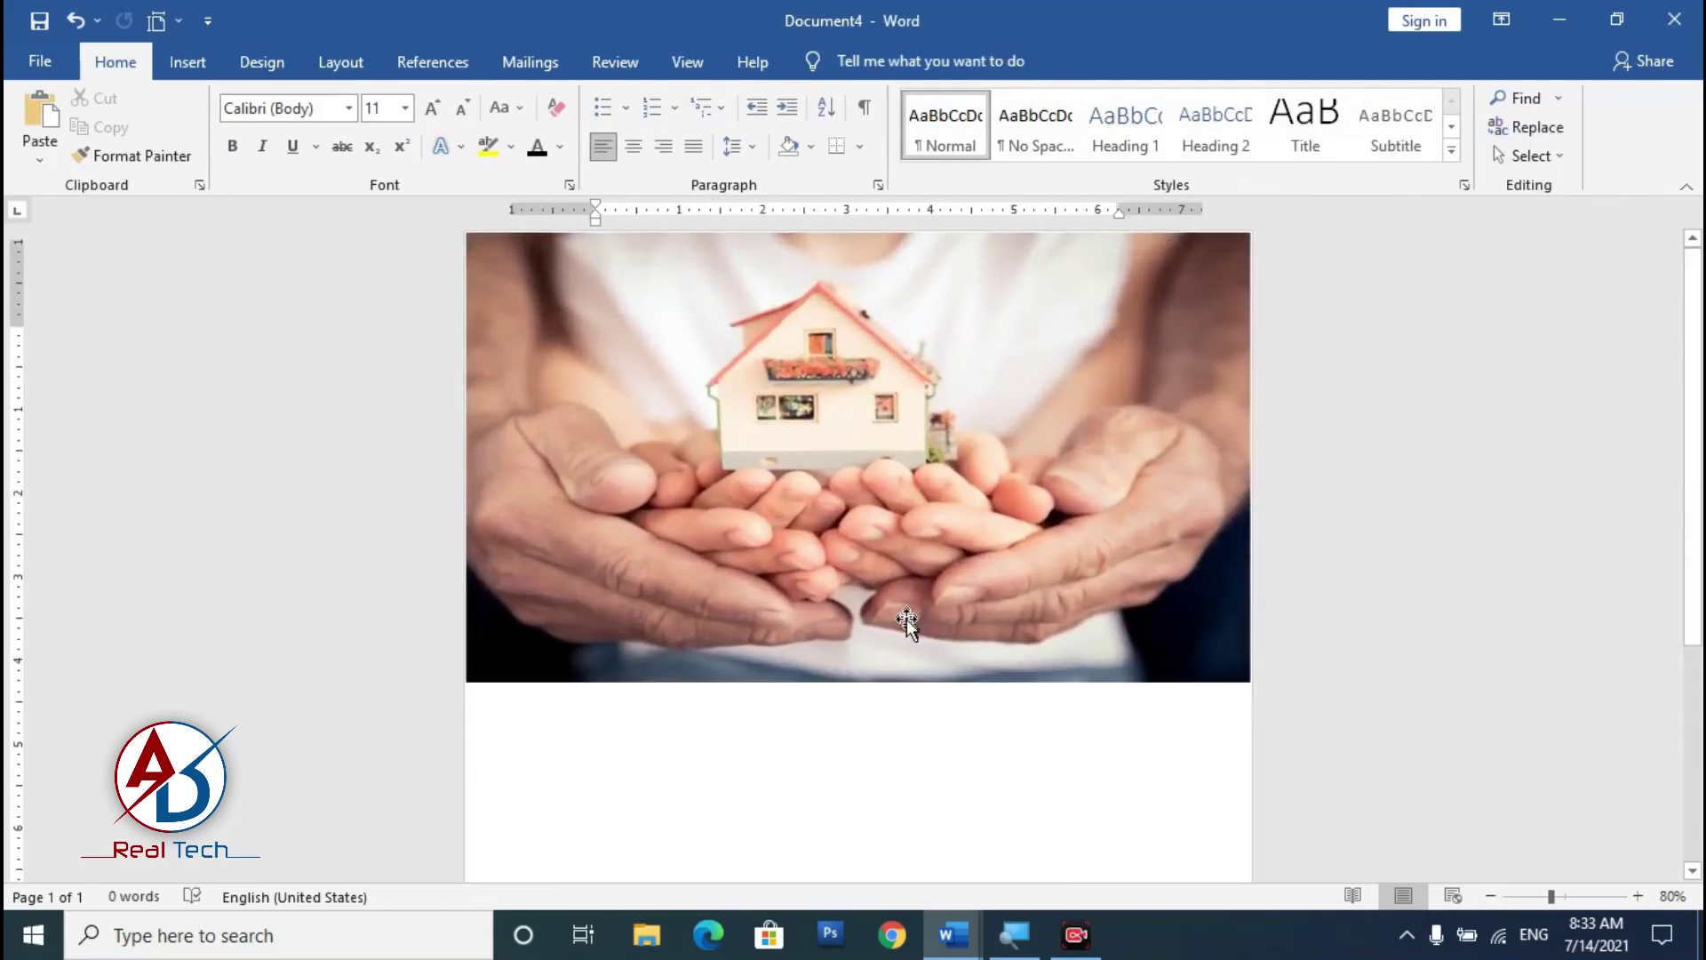
scroll(907, 622, "up", 4)
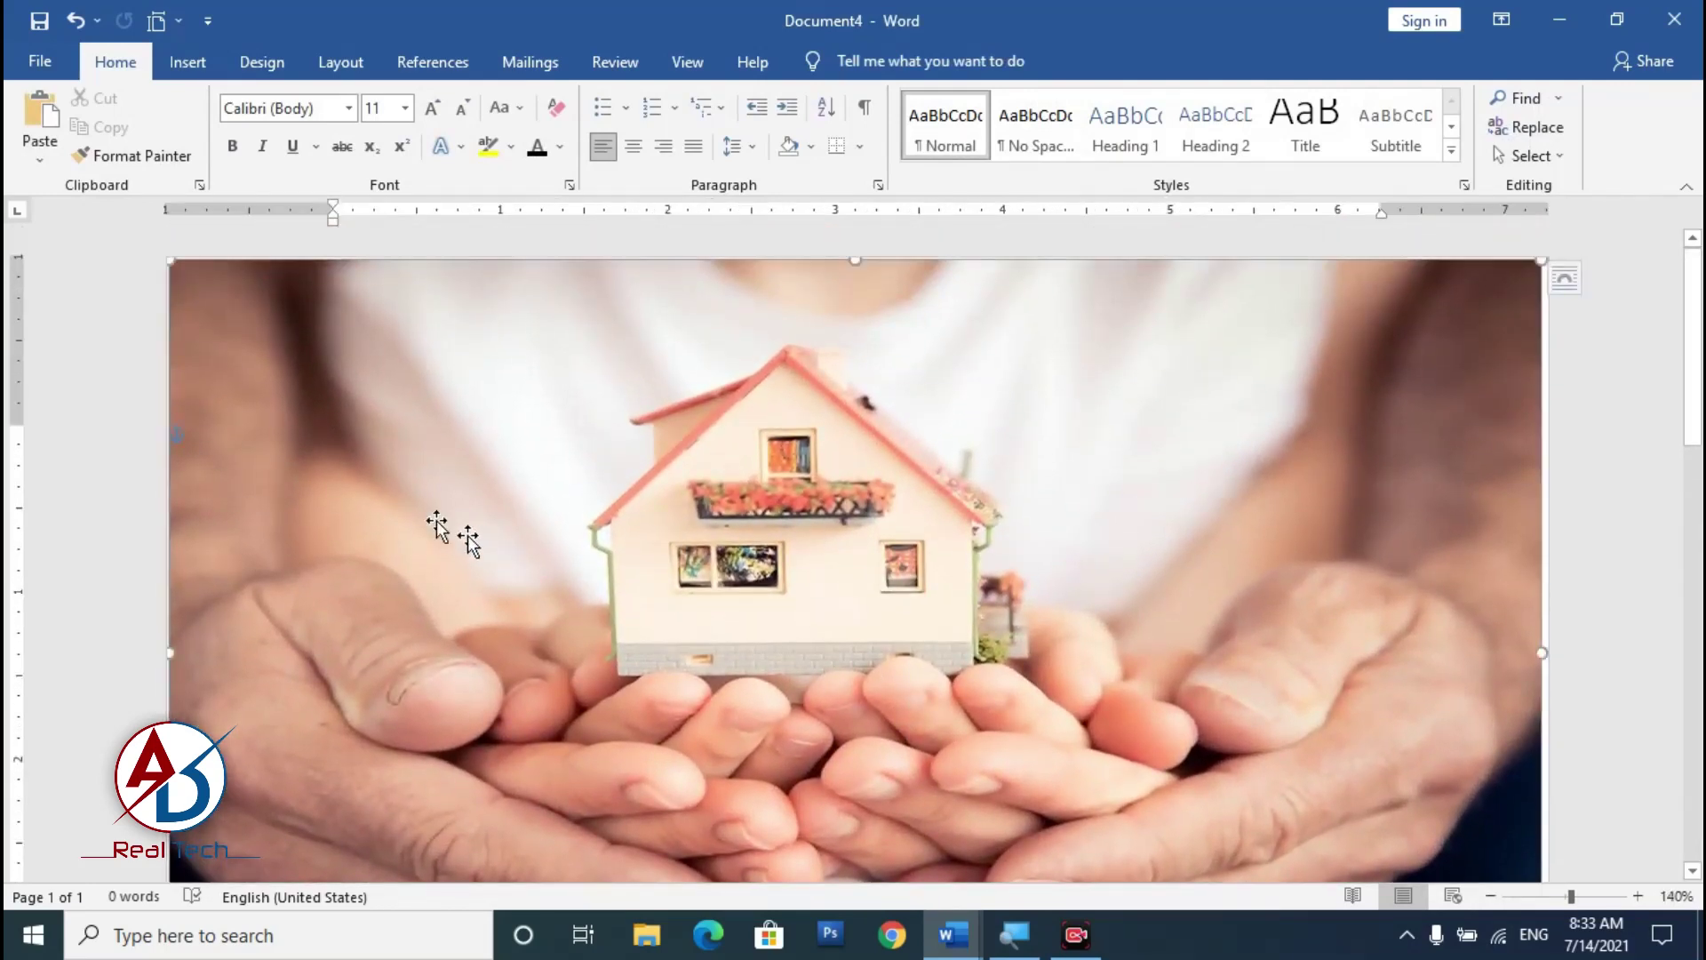
left_click(156, 288)
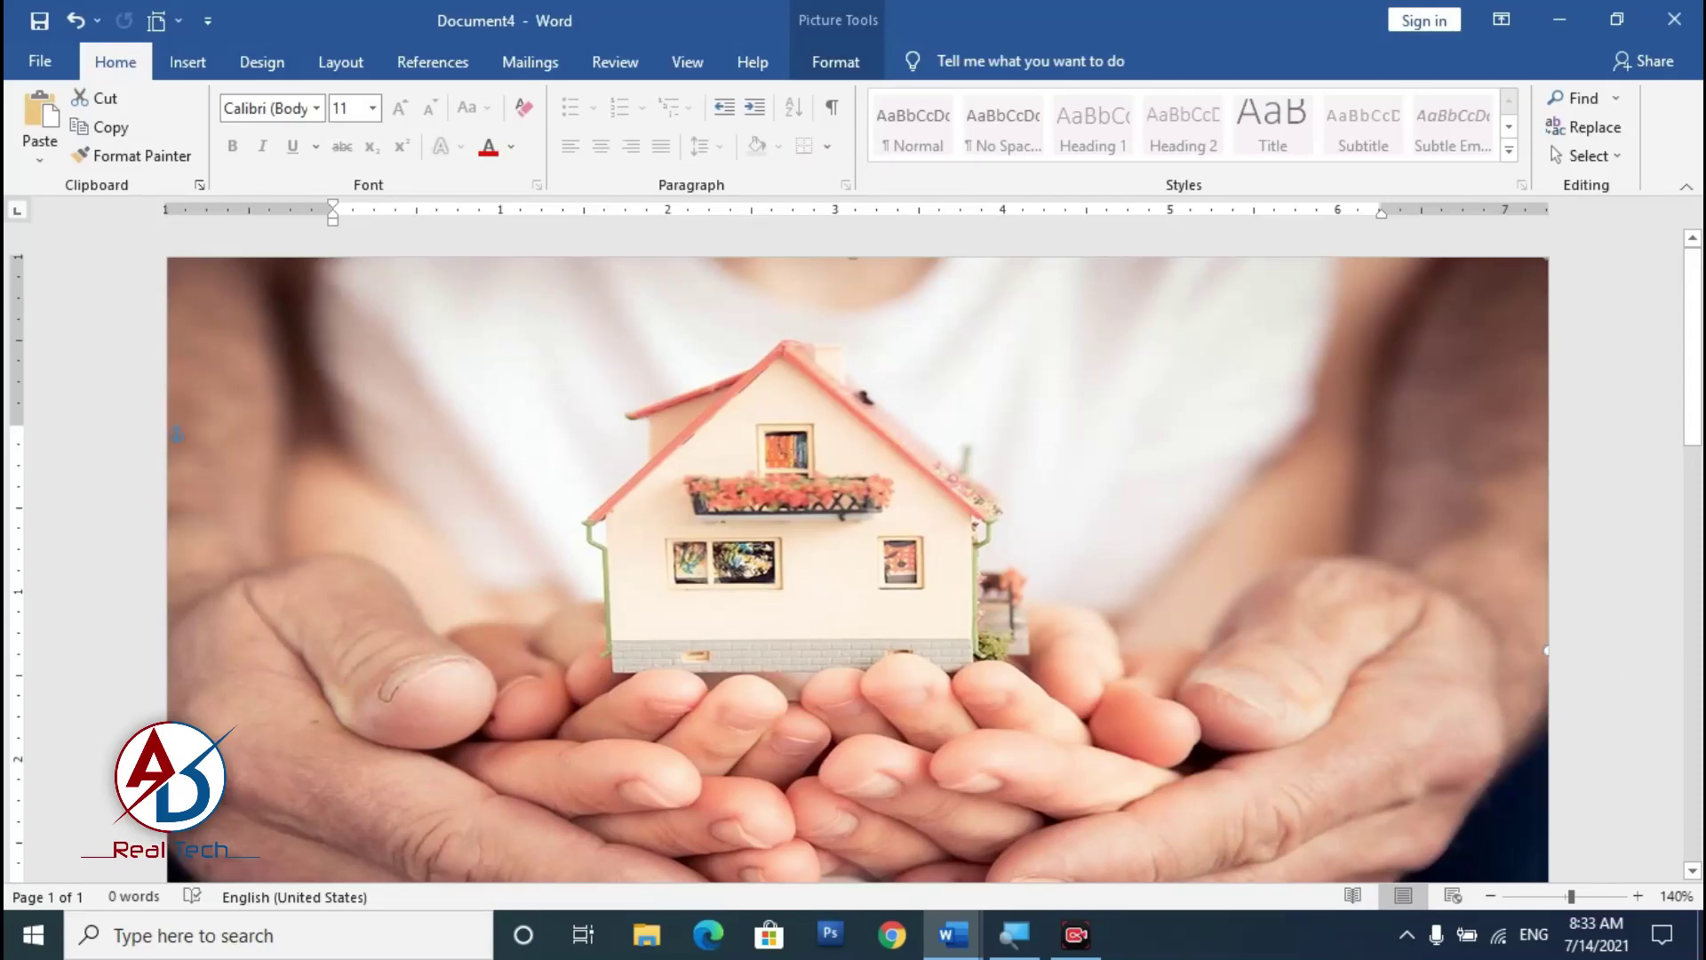
scroll(1325, 628, "down", 3)
left_click(1161, 735)
scroll(932, 800, "up", 2)
scroll(931, 800, "down", 5)
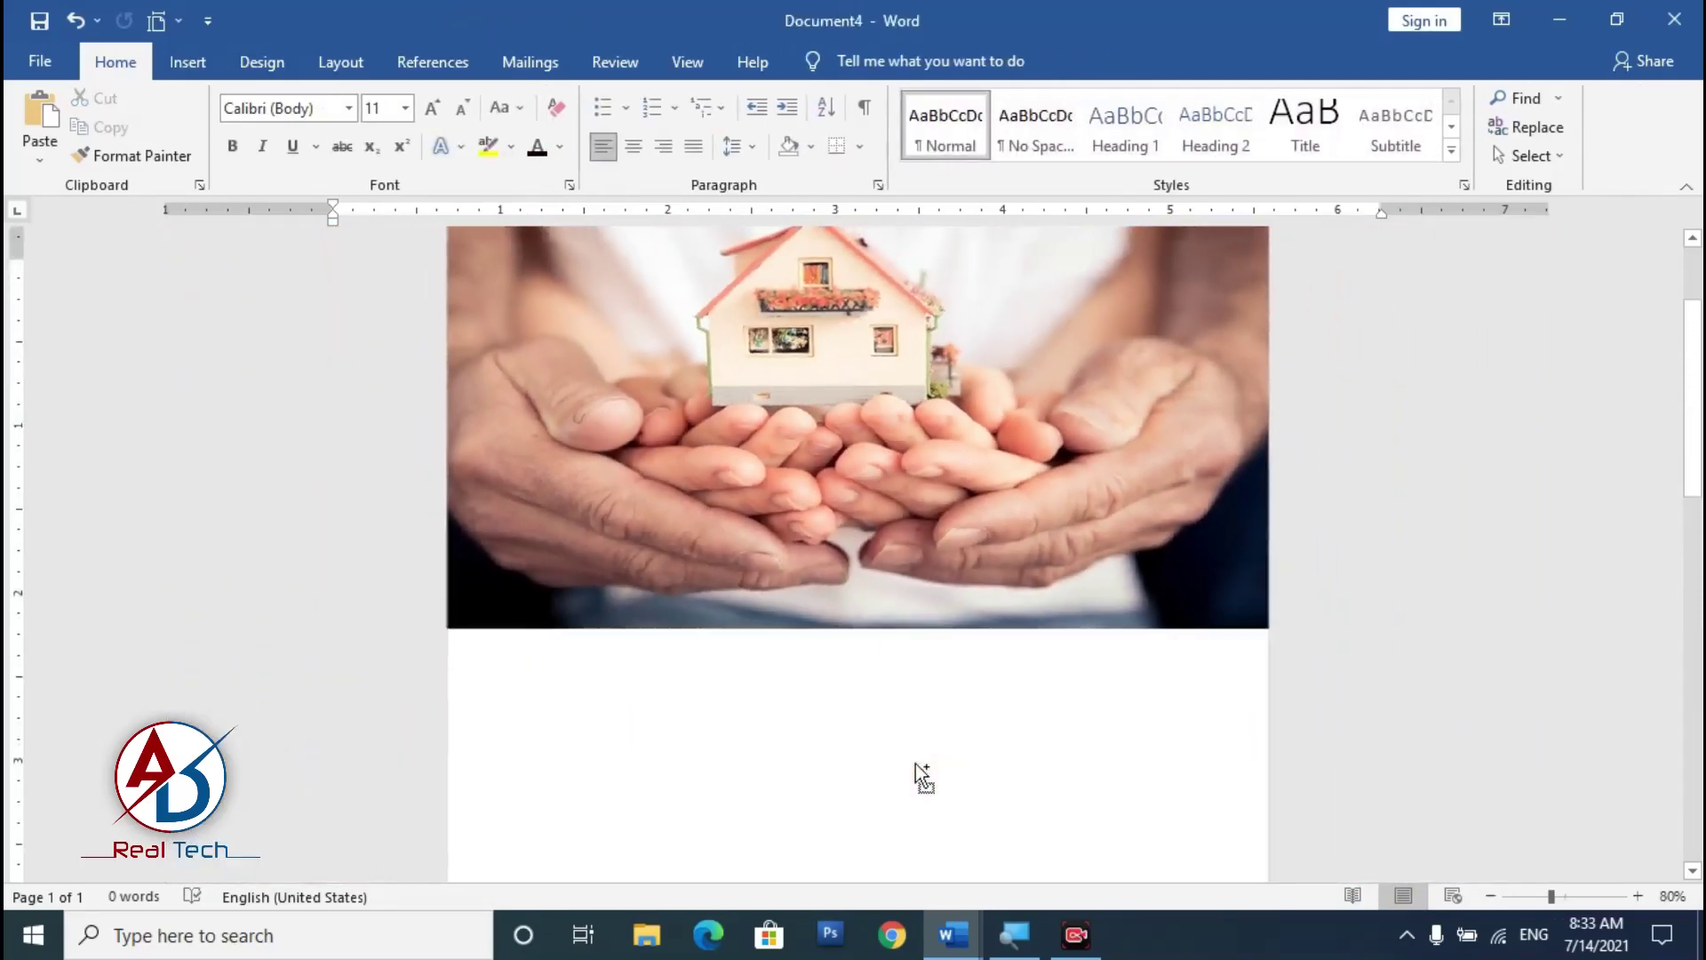
scroll(922, 717, "up", 5)
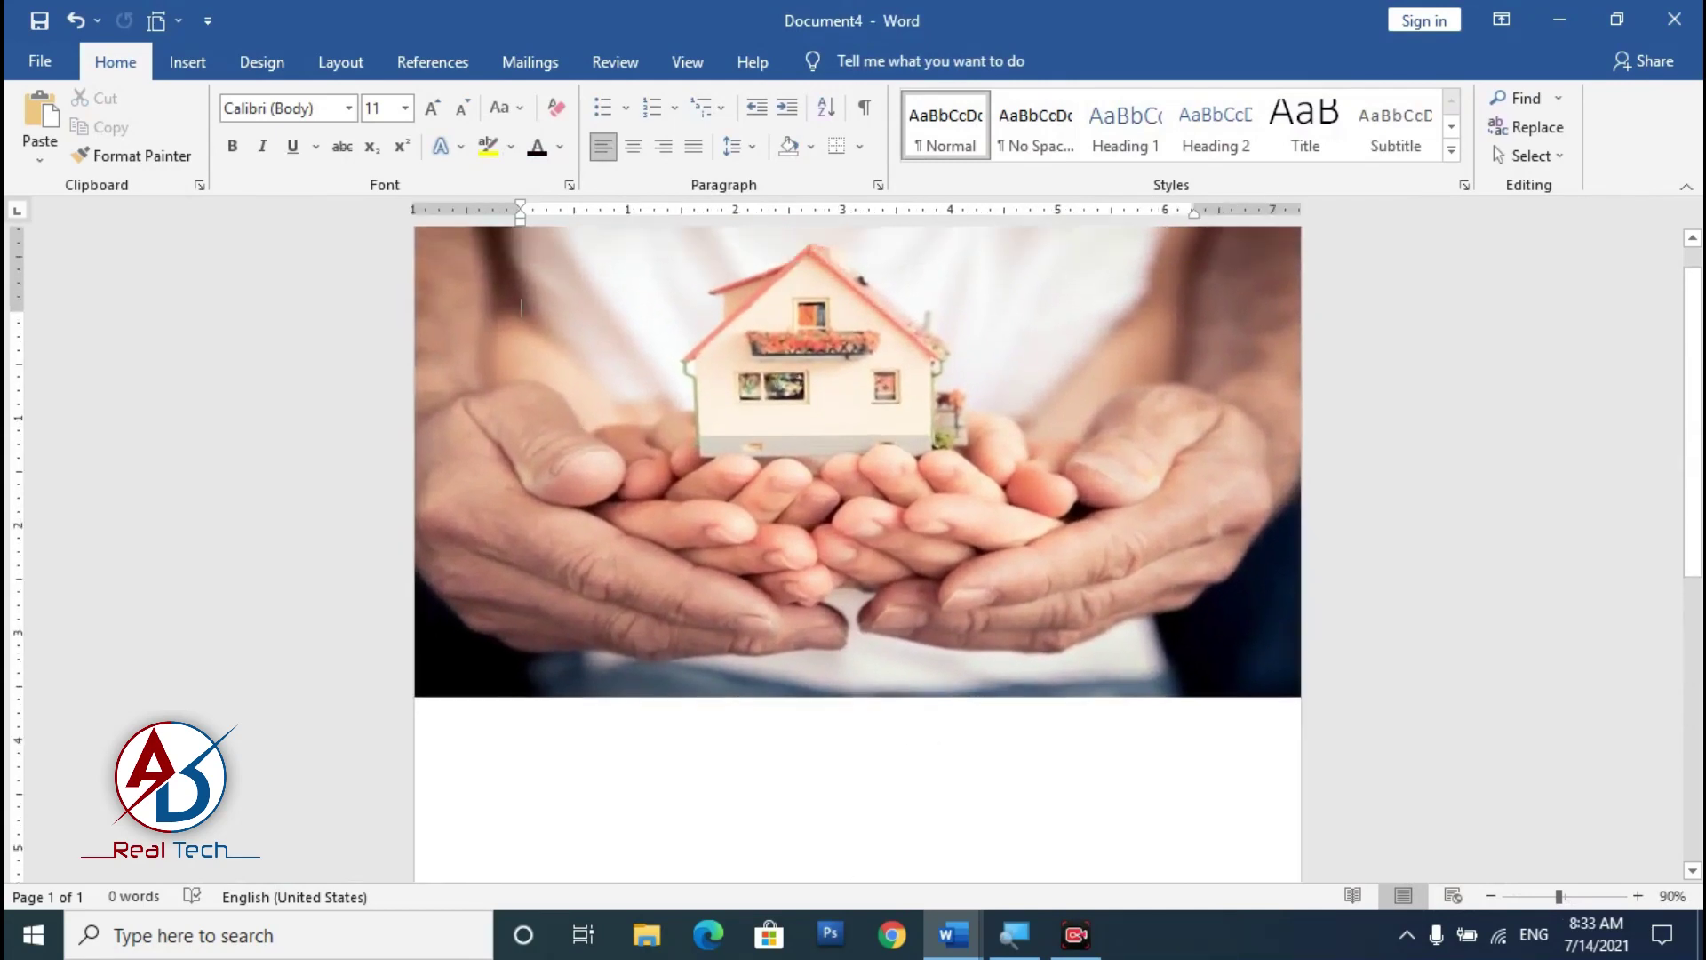
scroll(915, 524, "down", 4)
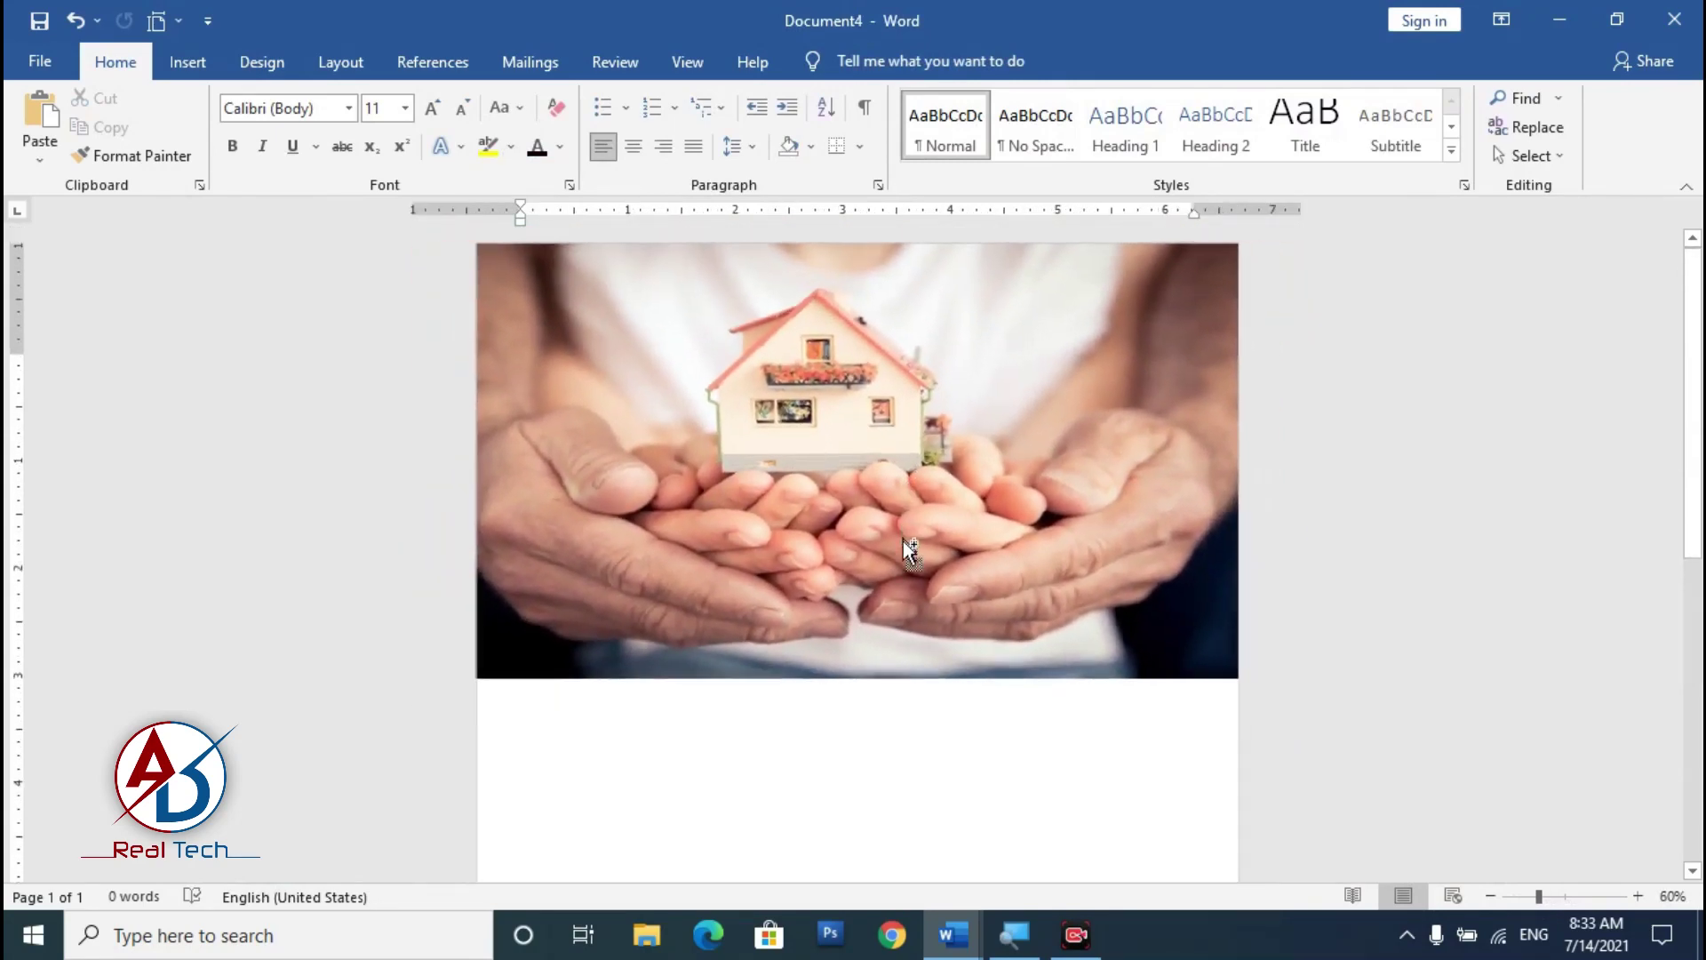
scroll(850, 579, "up", 2)
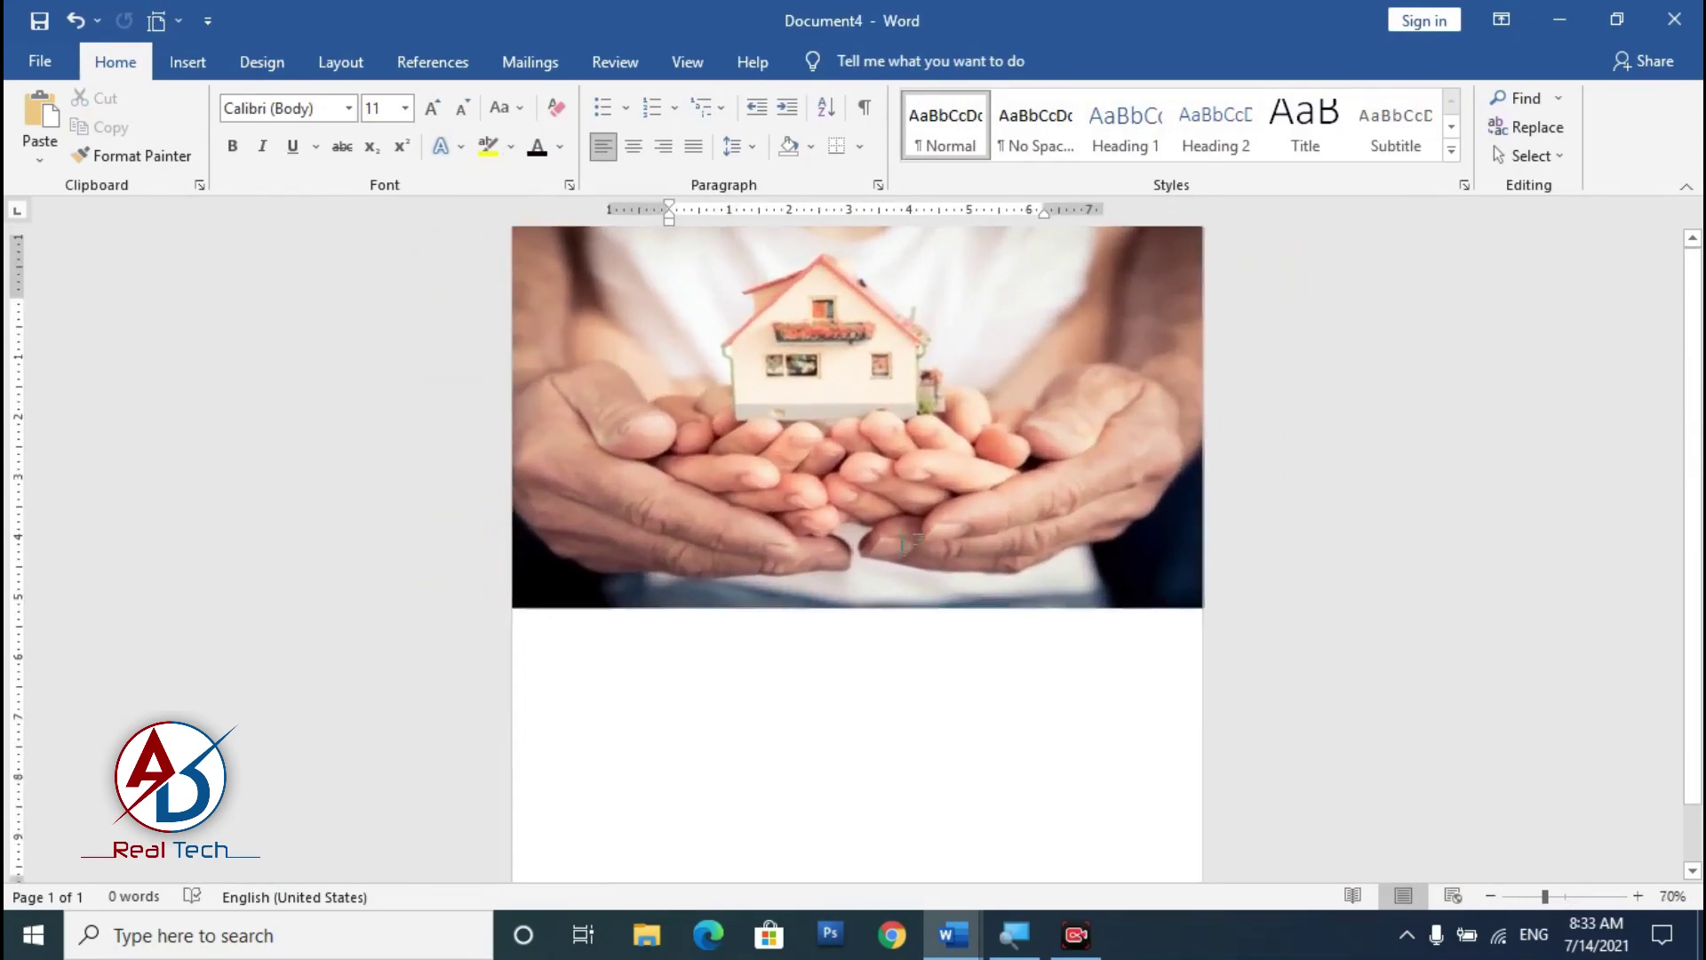
Step: Give the house picture a warmer look with the second-warmest Color Tone preset
left_click(736, 398)
left_click(835, 61)
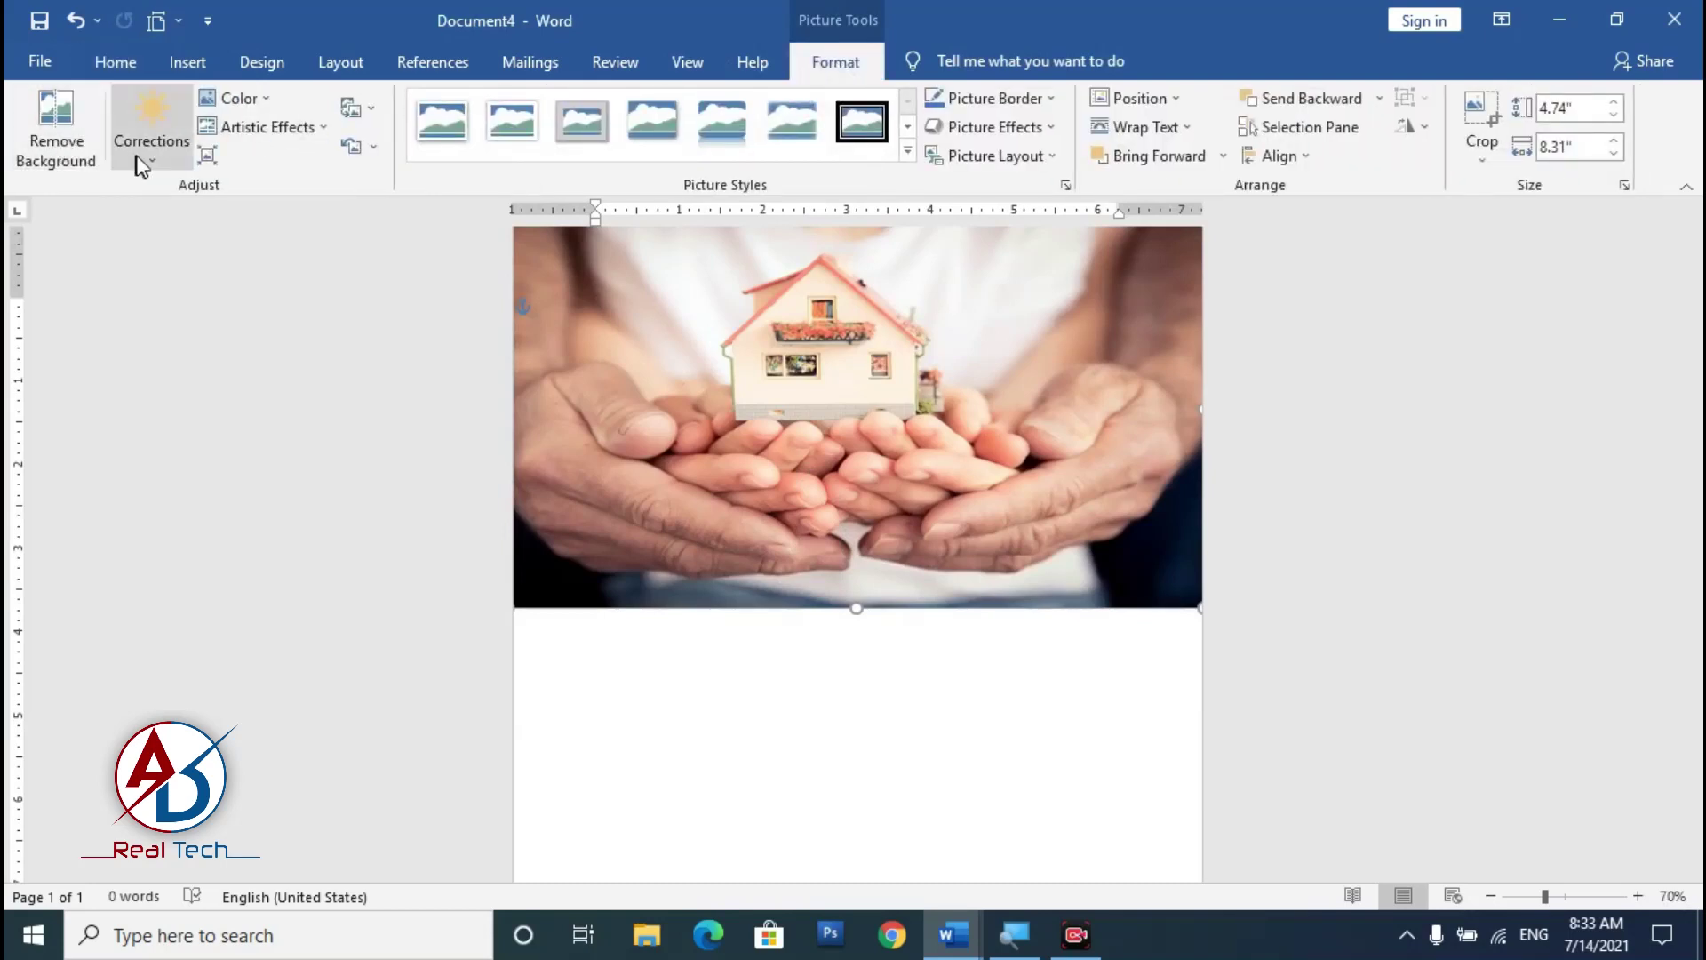
left_click(233, 99)
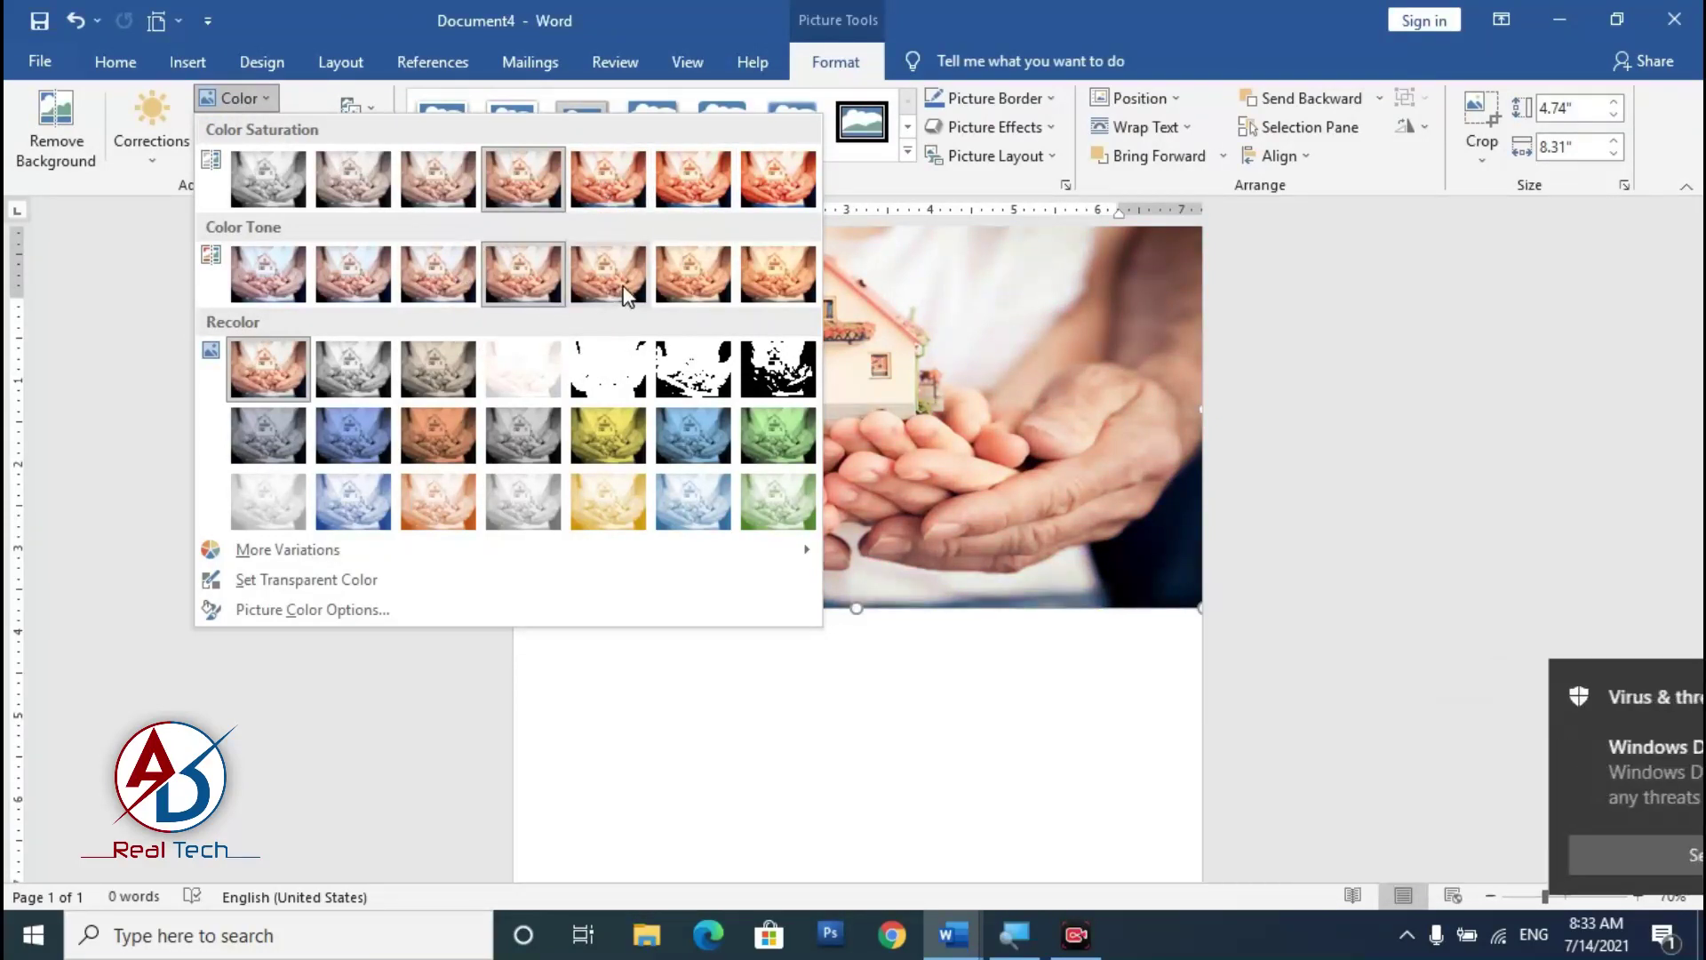
left_click(675, 274)
scroll(857, 560, "down", 5)
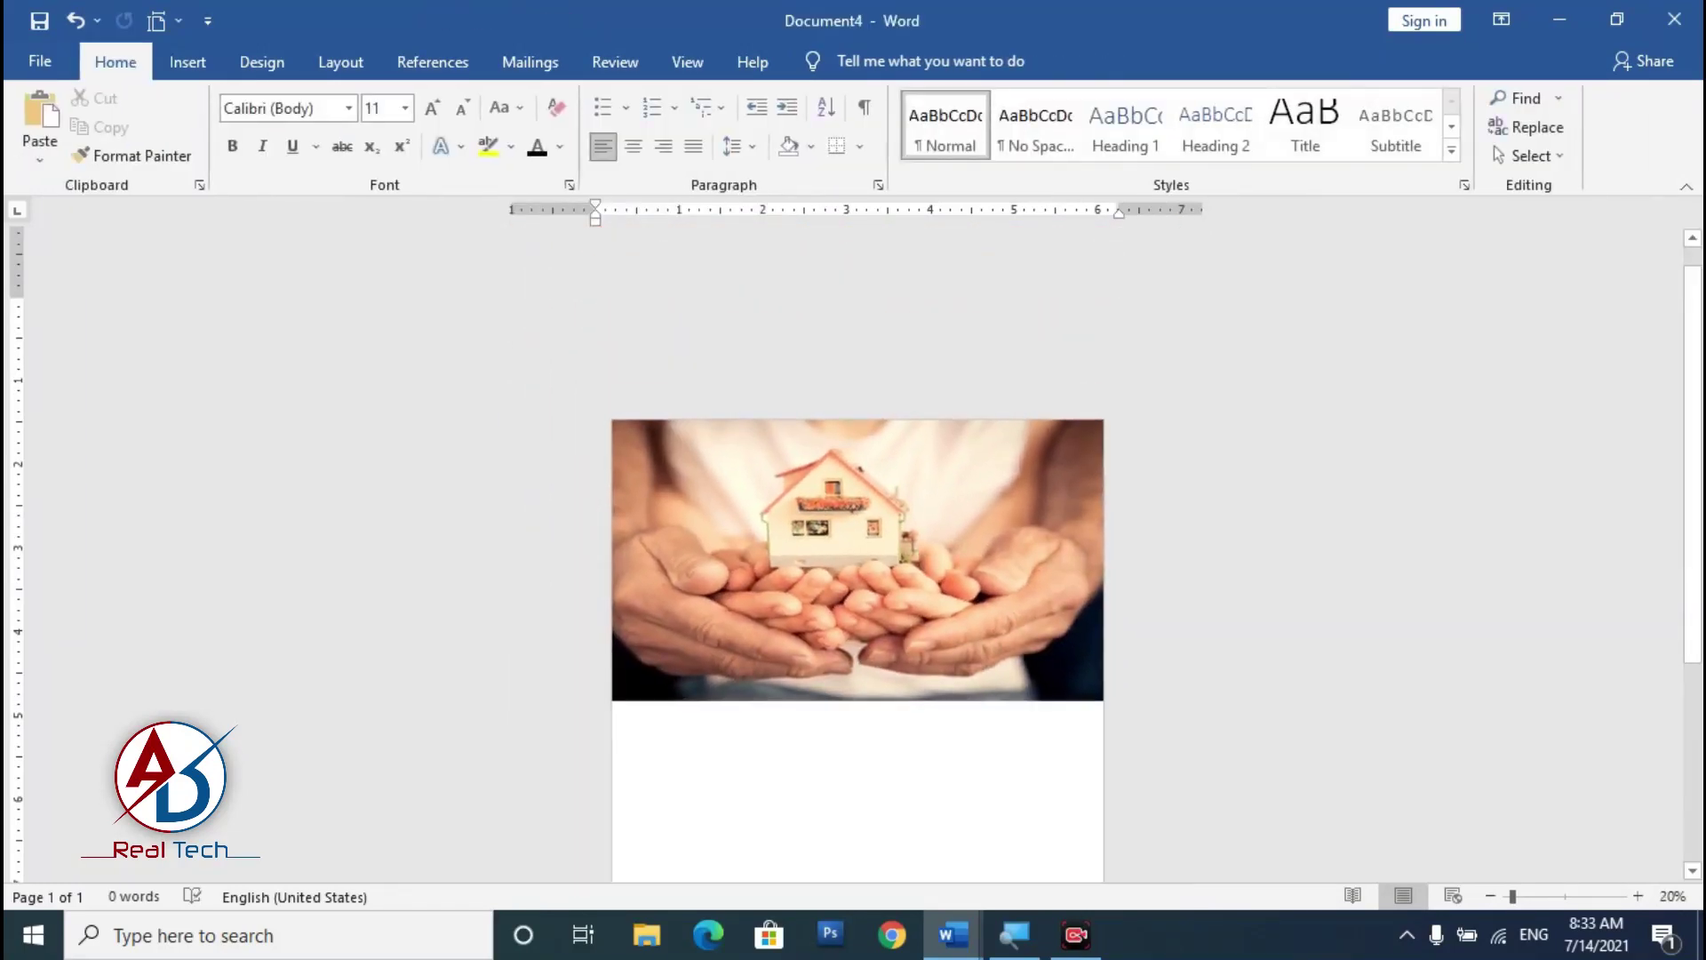
scroll(1013, 689, "up", 6)
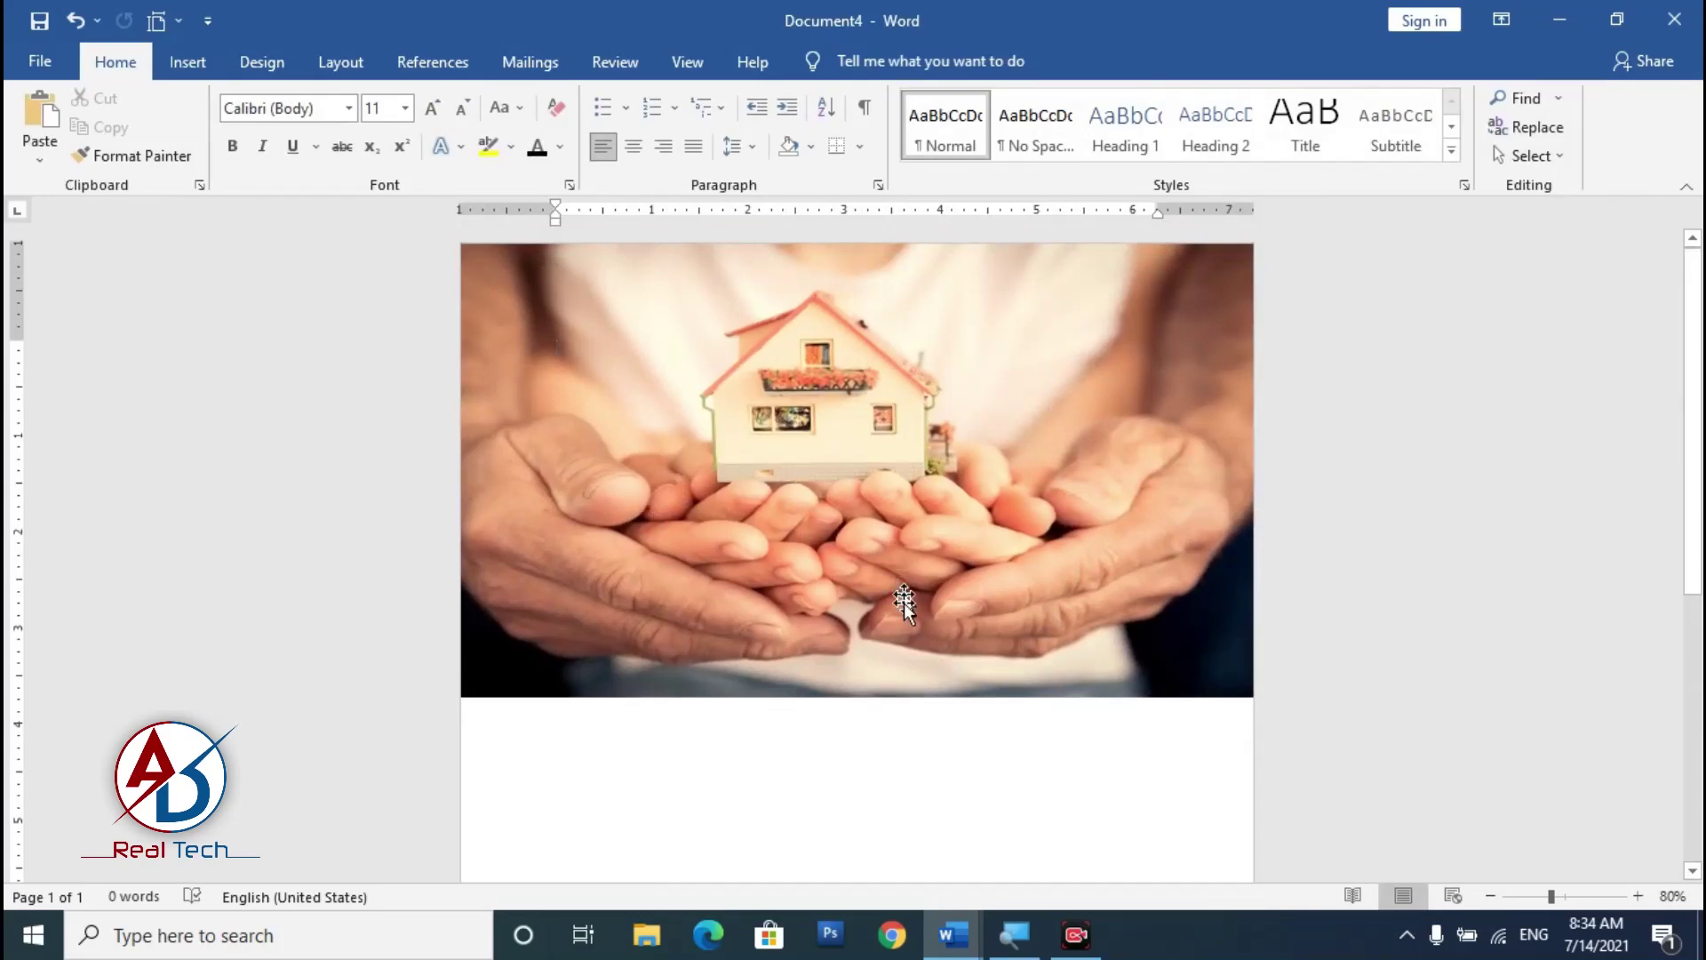
Step: Draw a right triangle about 1.99 inches wide and high over the house picture
left_click(193, 70)
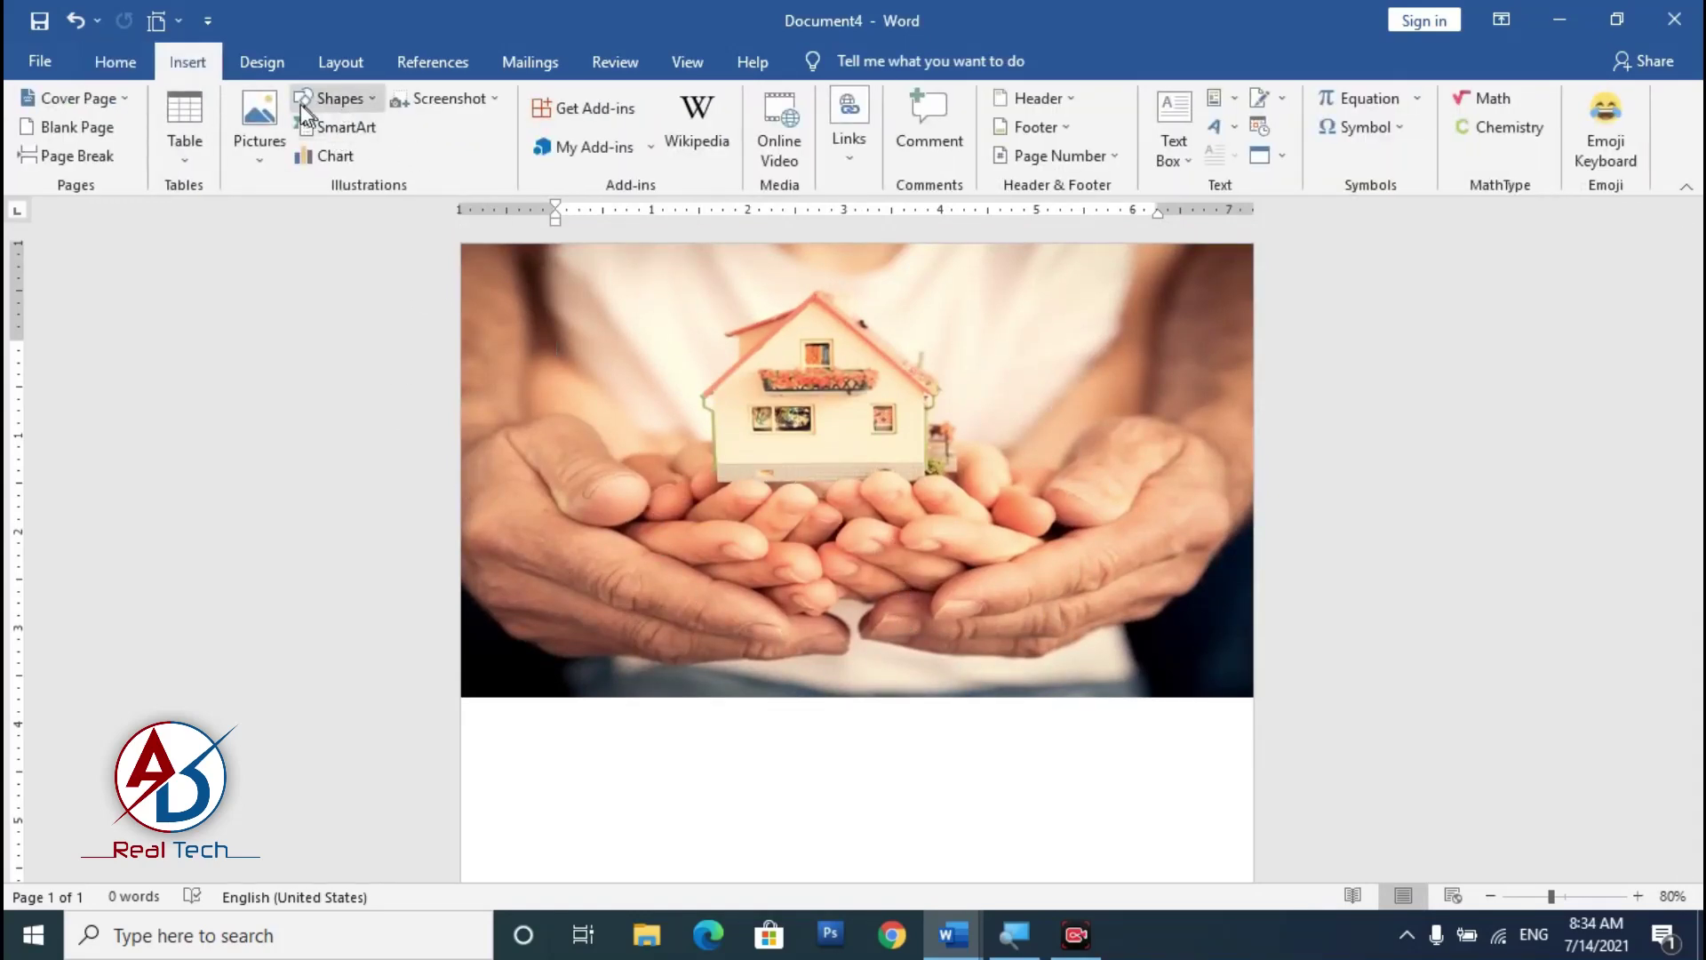
left_click(349, 104)
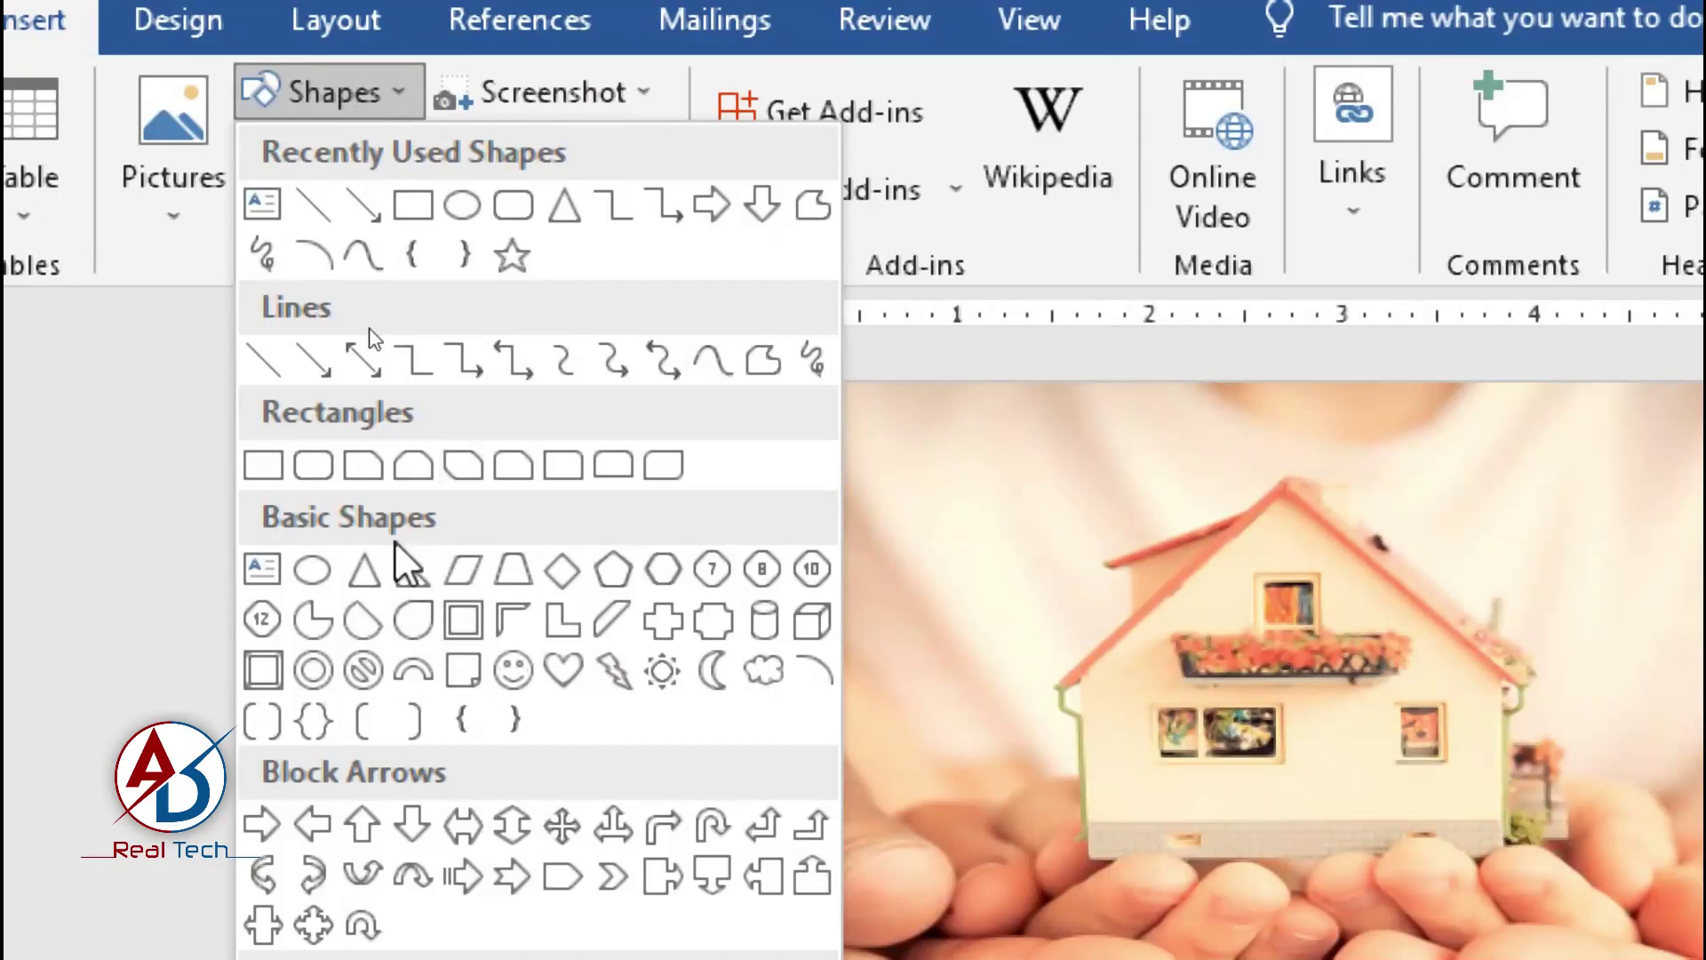
left_click(417, 583)
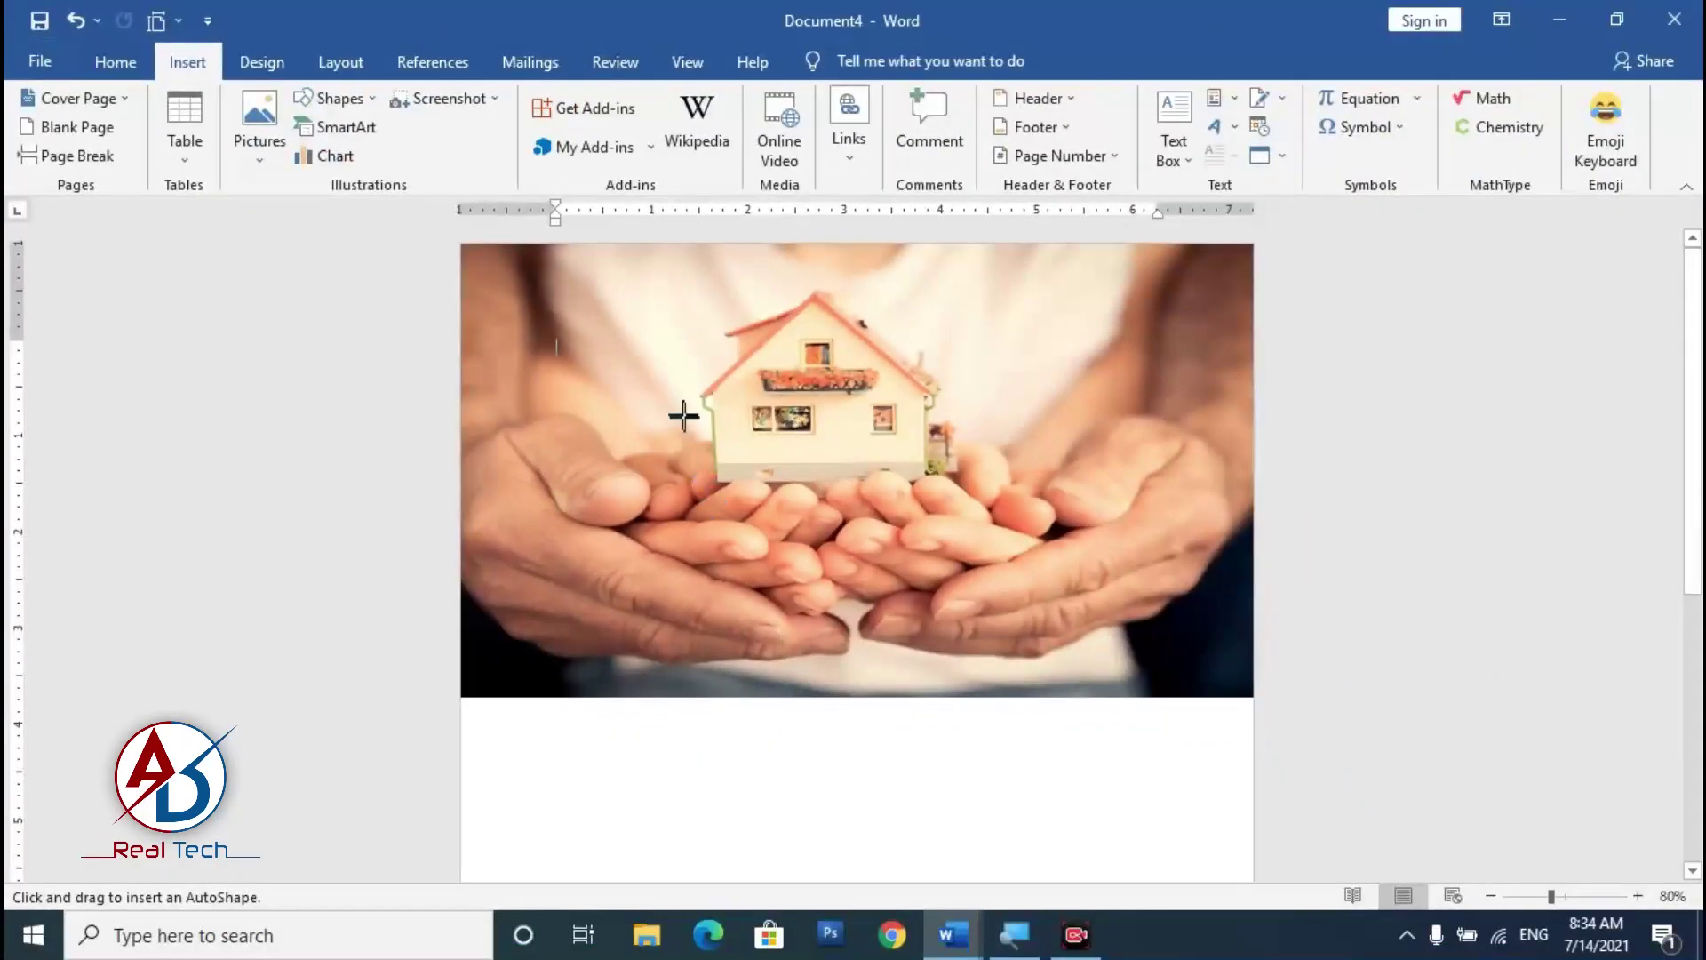
mouse_move(683, 415)
left_mouse_down()
mouse_move(872, 552)
mouse_move(874, 603)
left_mouse_up()
Step: Rotate the right triangle 90° clockwise and move it into the page's top-left corner
left_click_drag(779, 372, 924, 524)
left_click_drag(782, 481, 540, 307)
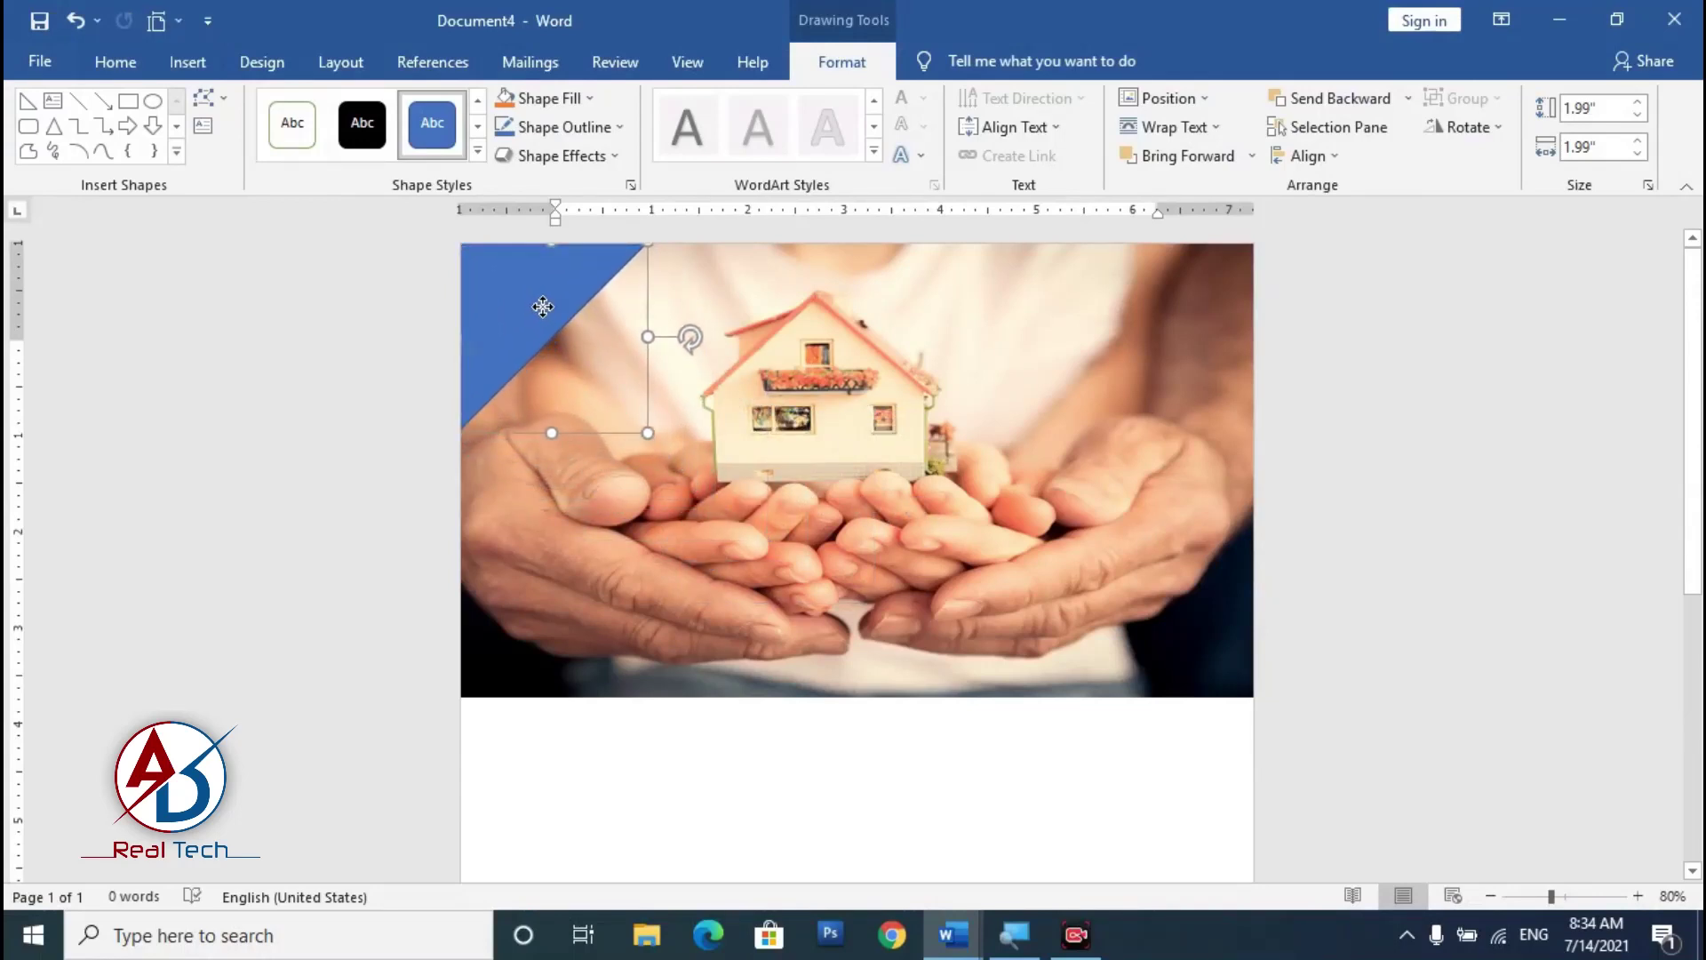
Step: Remove the corner triangle's outline and enlarge it to about 2.16 by 2.16 inches
left_click(562, 128)
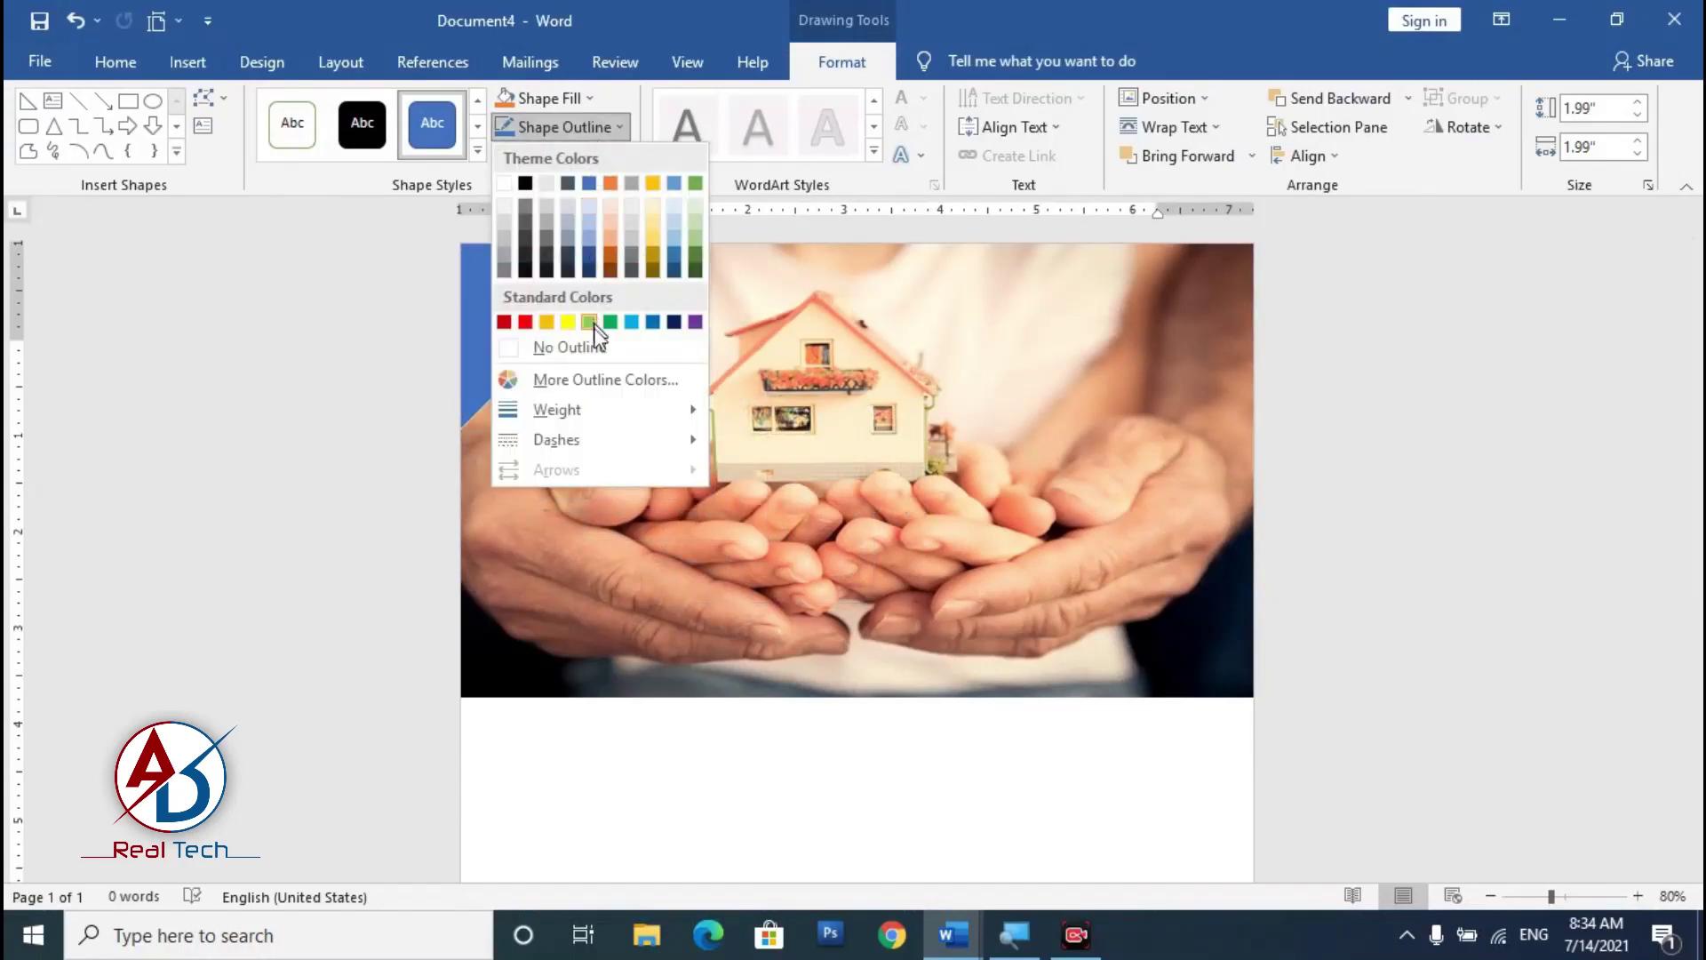
left_click(574, 347)
scroll(819, 725, "up", 4)
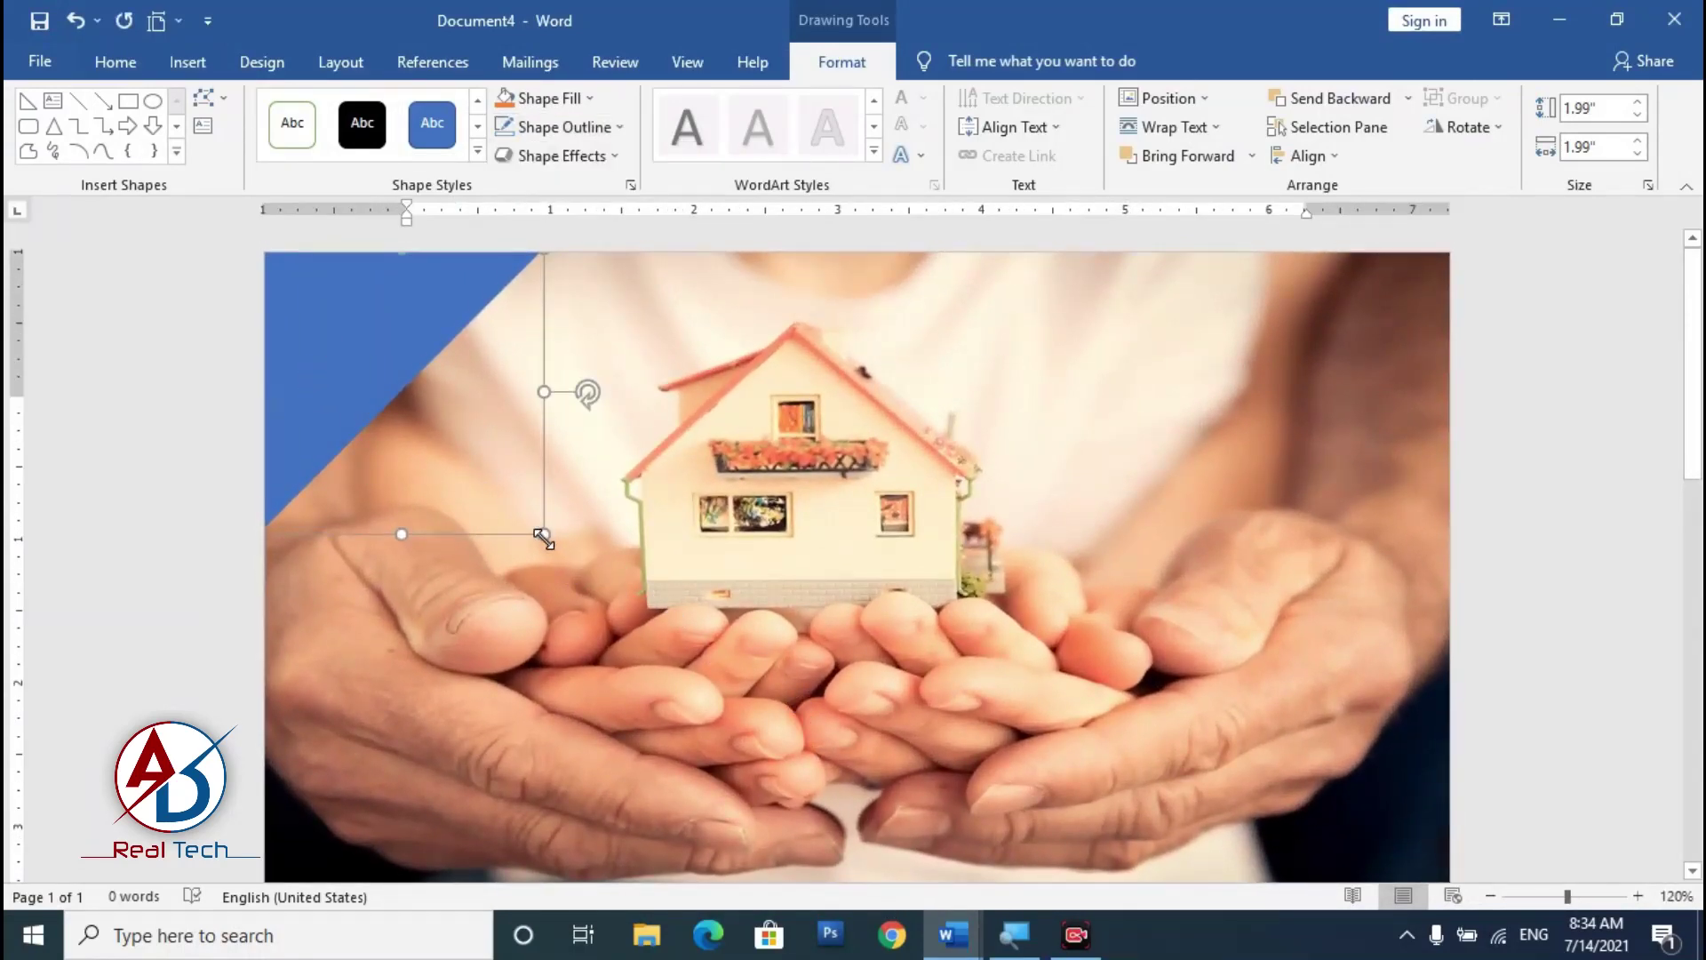
left_click_drag(543, 537, 583, 580)
scroll(591, 633, "down", 5)
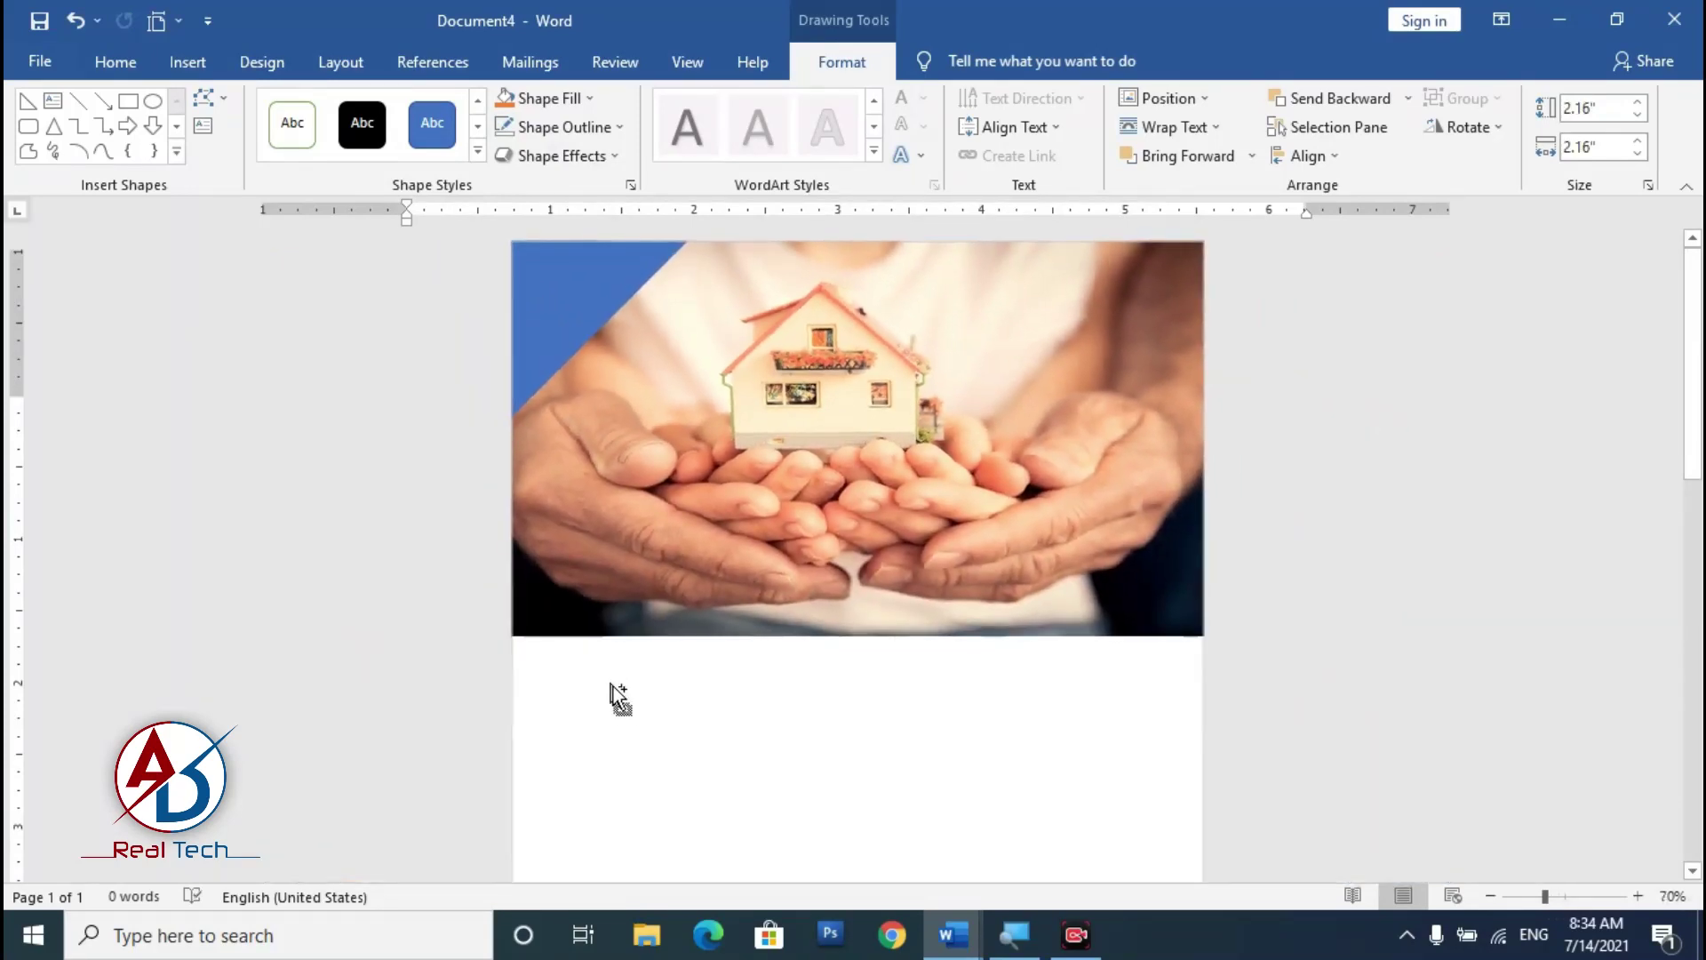
scroll(701, 724, "down", 4)
scroll(715, 716, "up", 9)
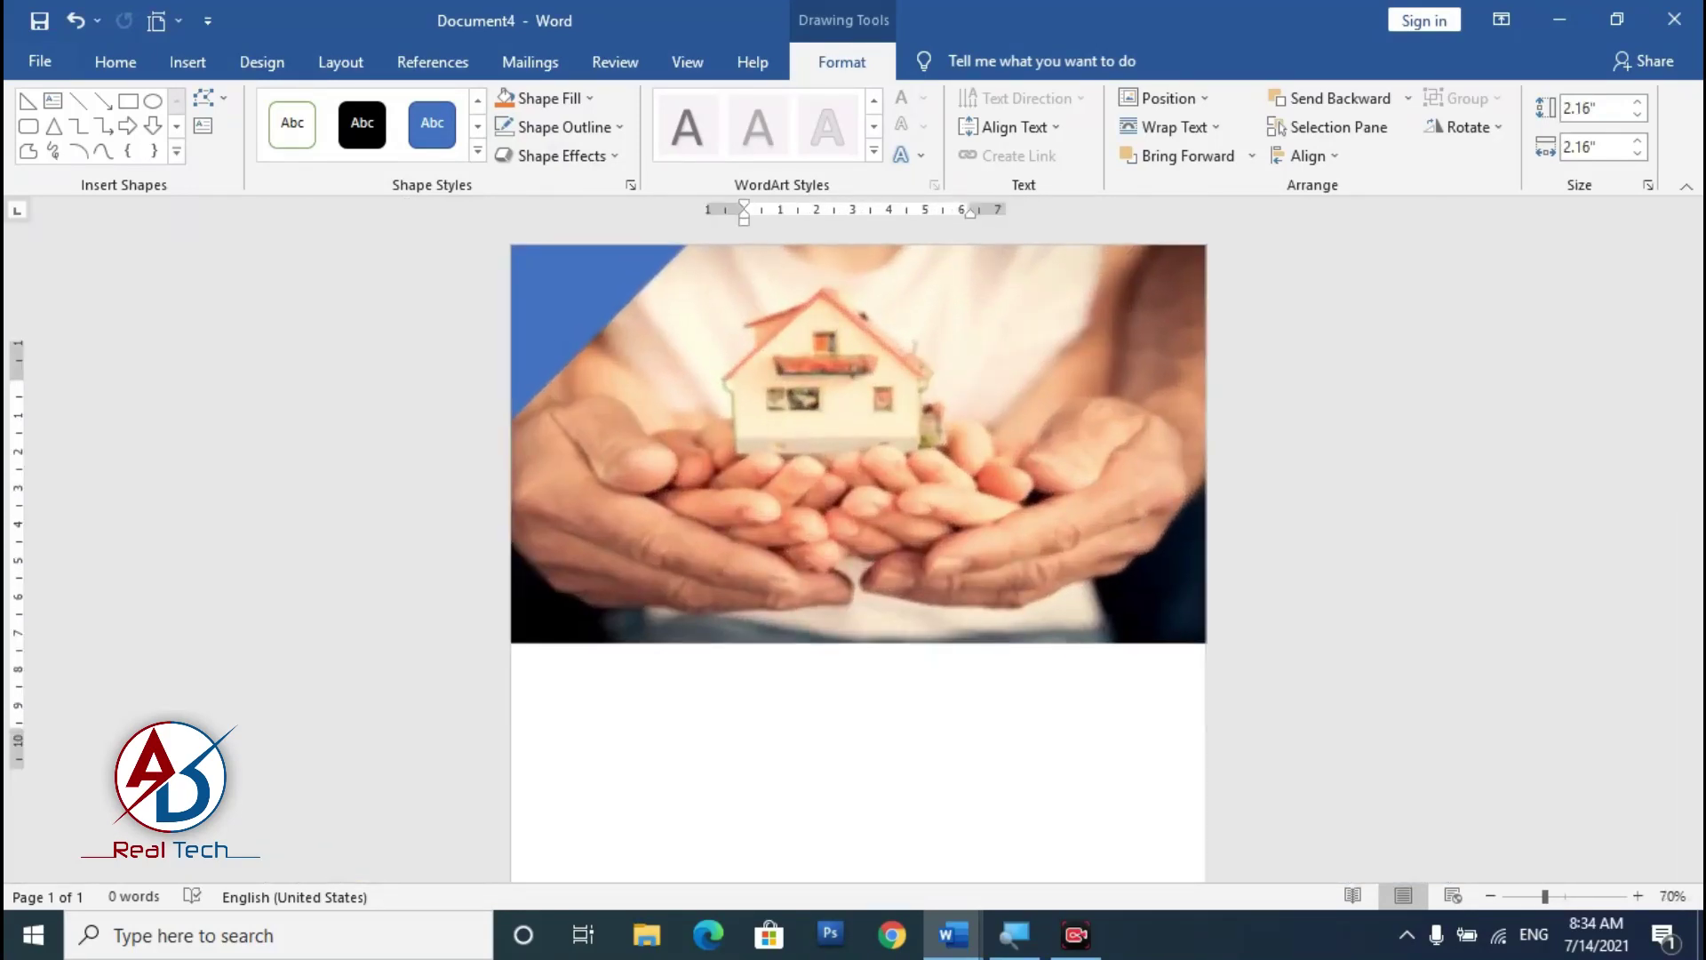
Step: Remove the corner triangle's outline and switch its fill to a gradient
left_click(572, 131)
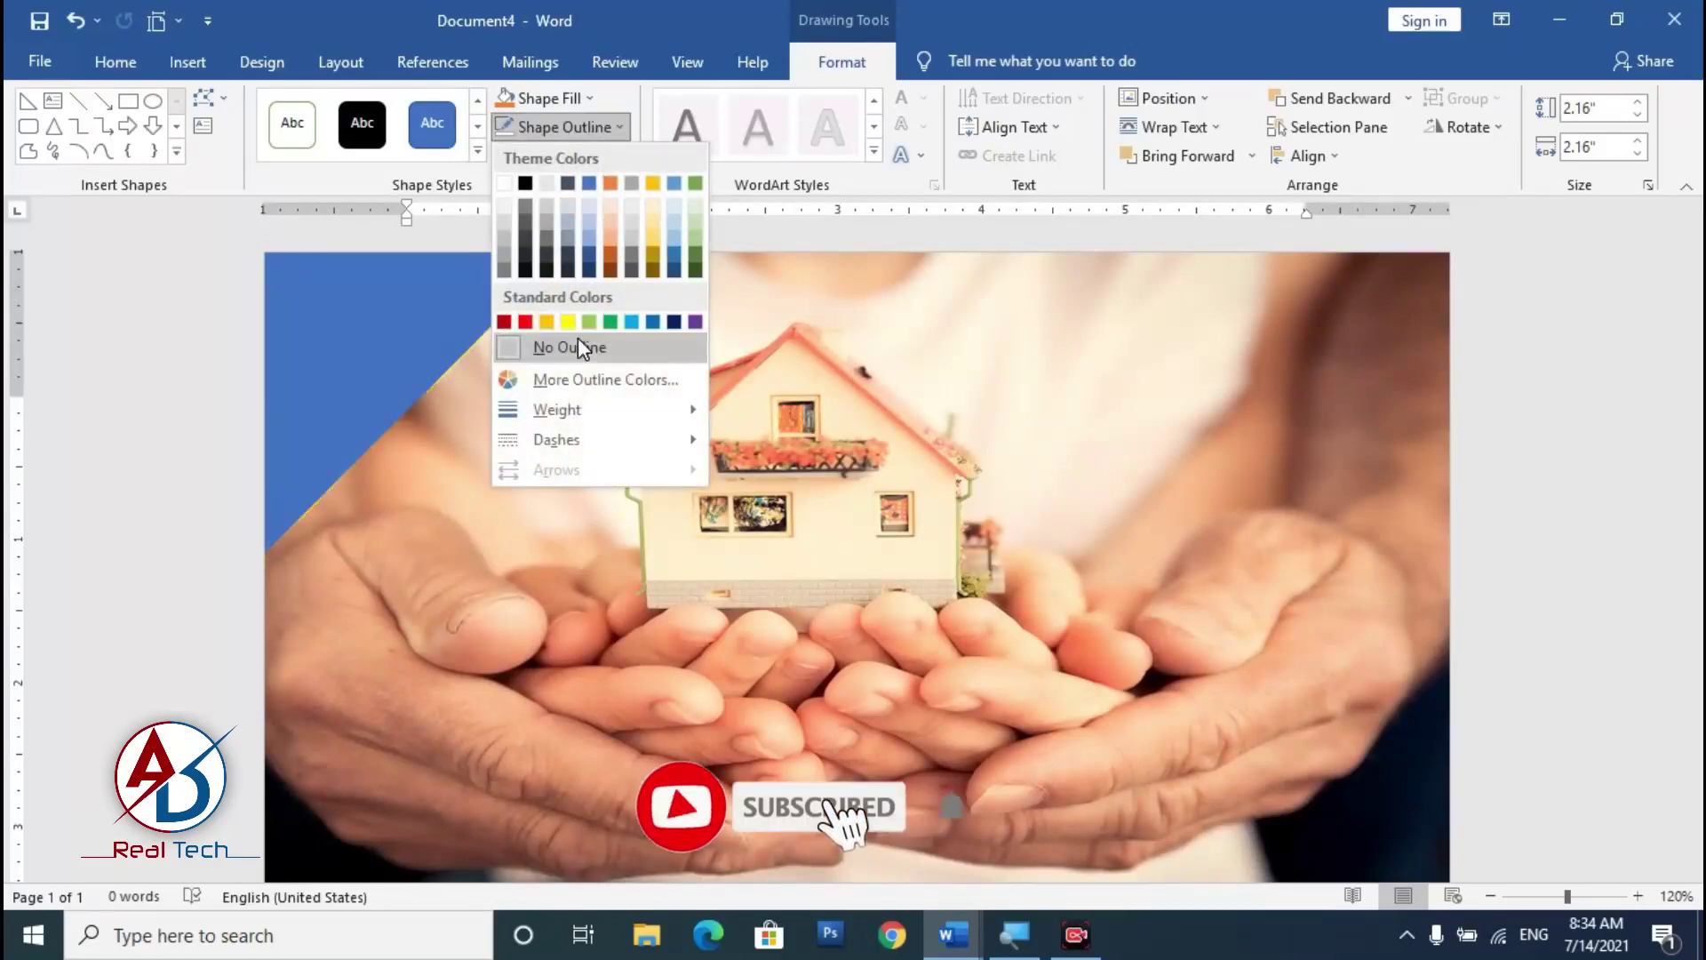
left_click(578, 347)
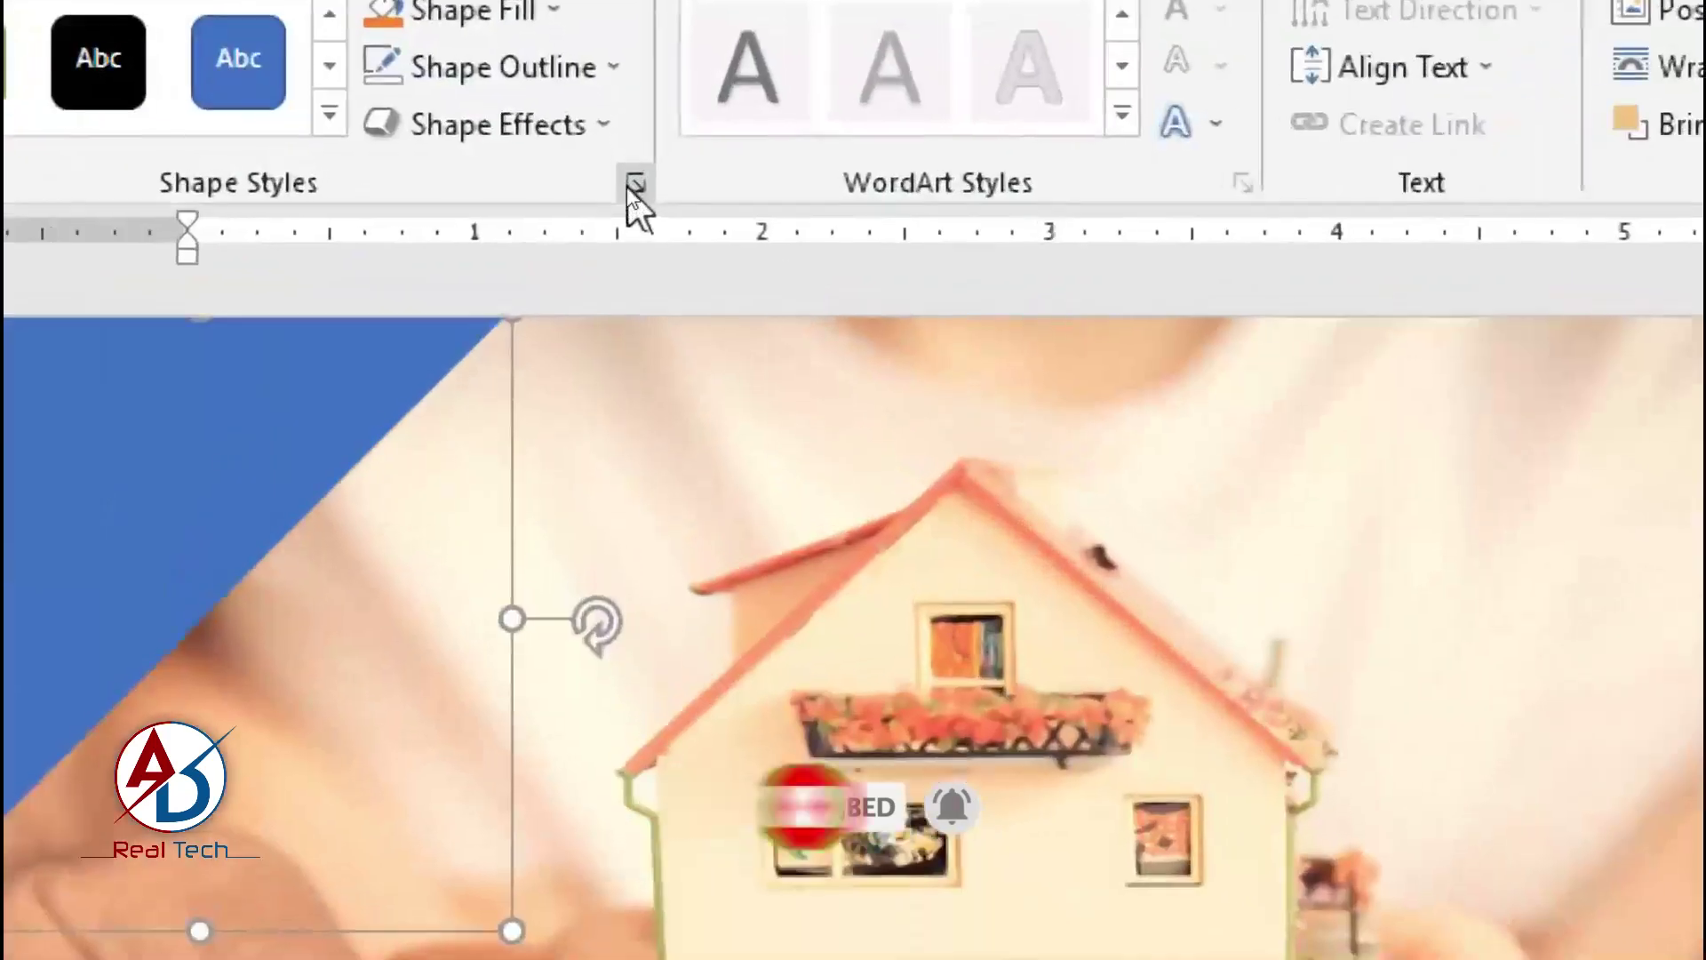
left_click(630, 186)
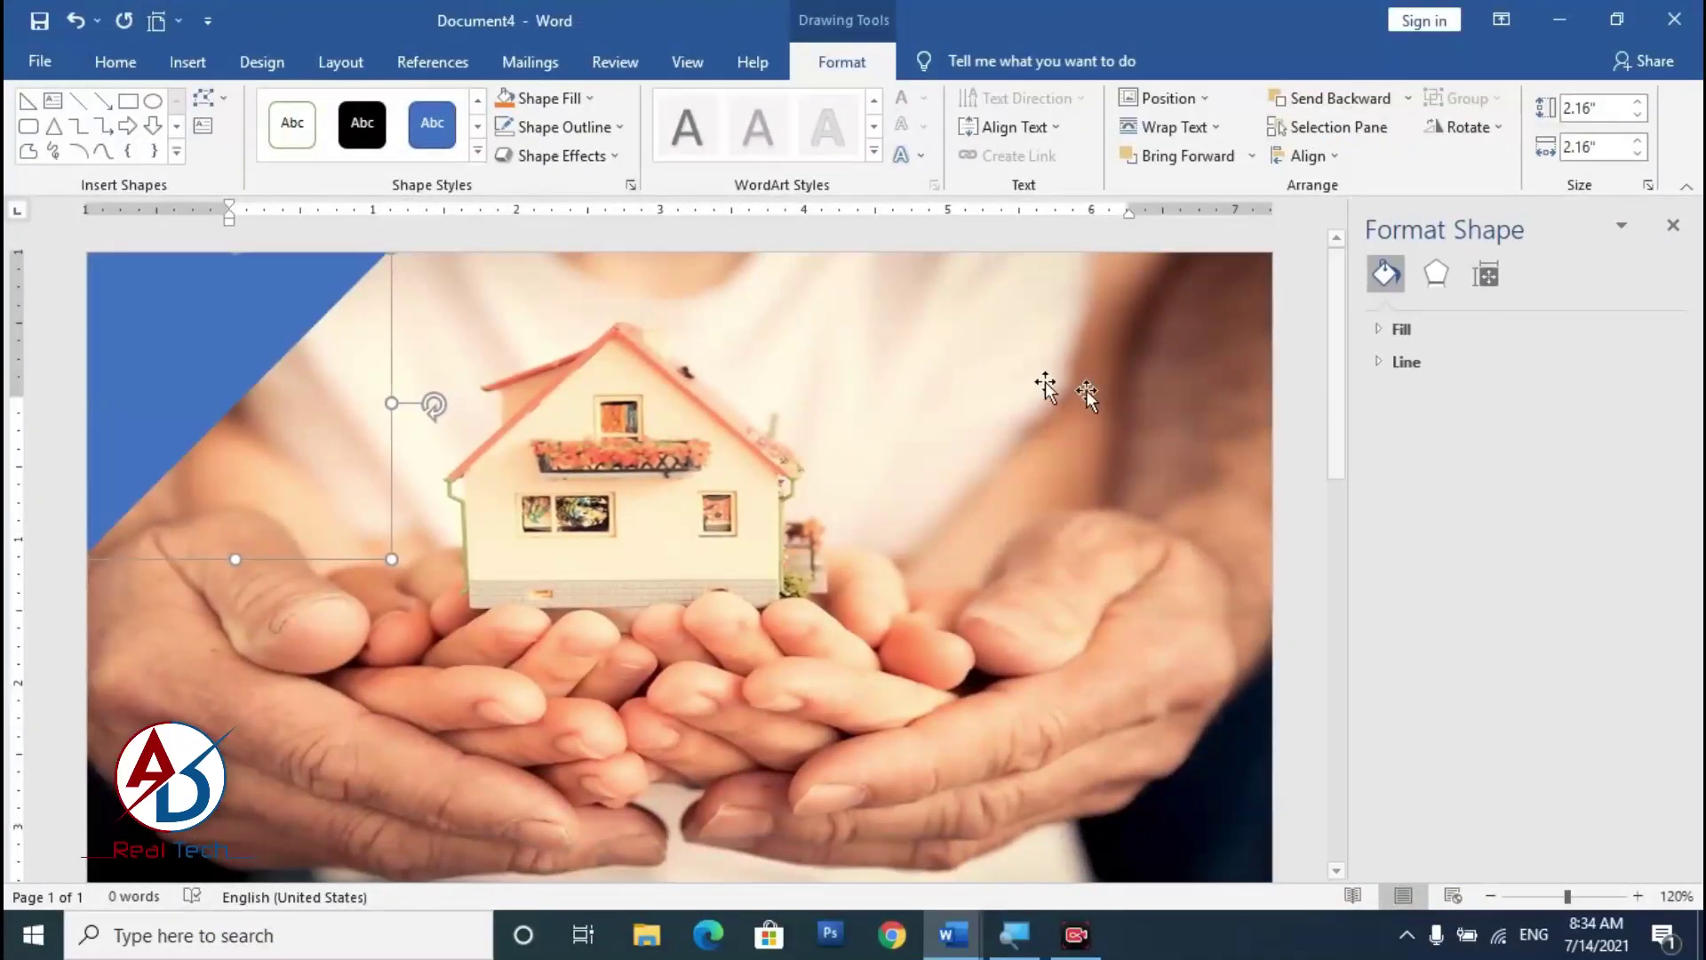
left_click(1386, 329)
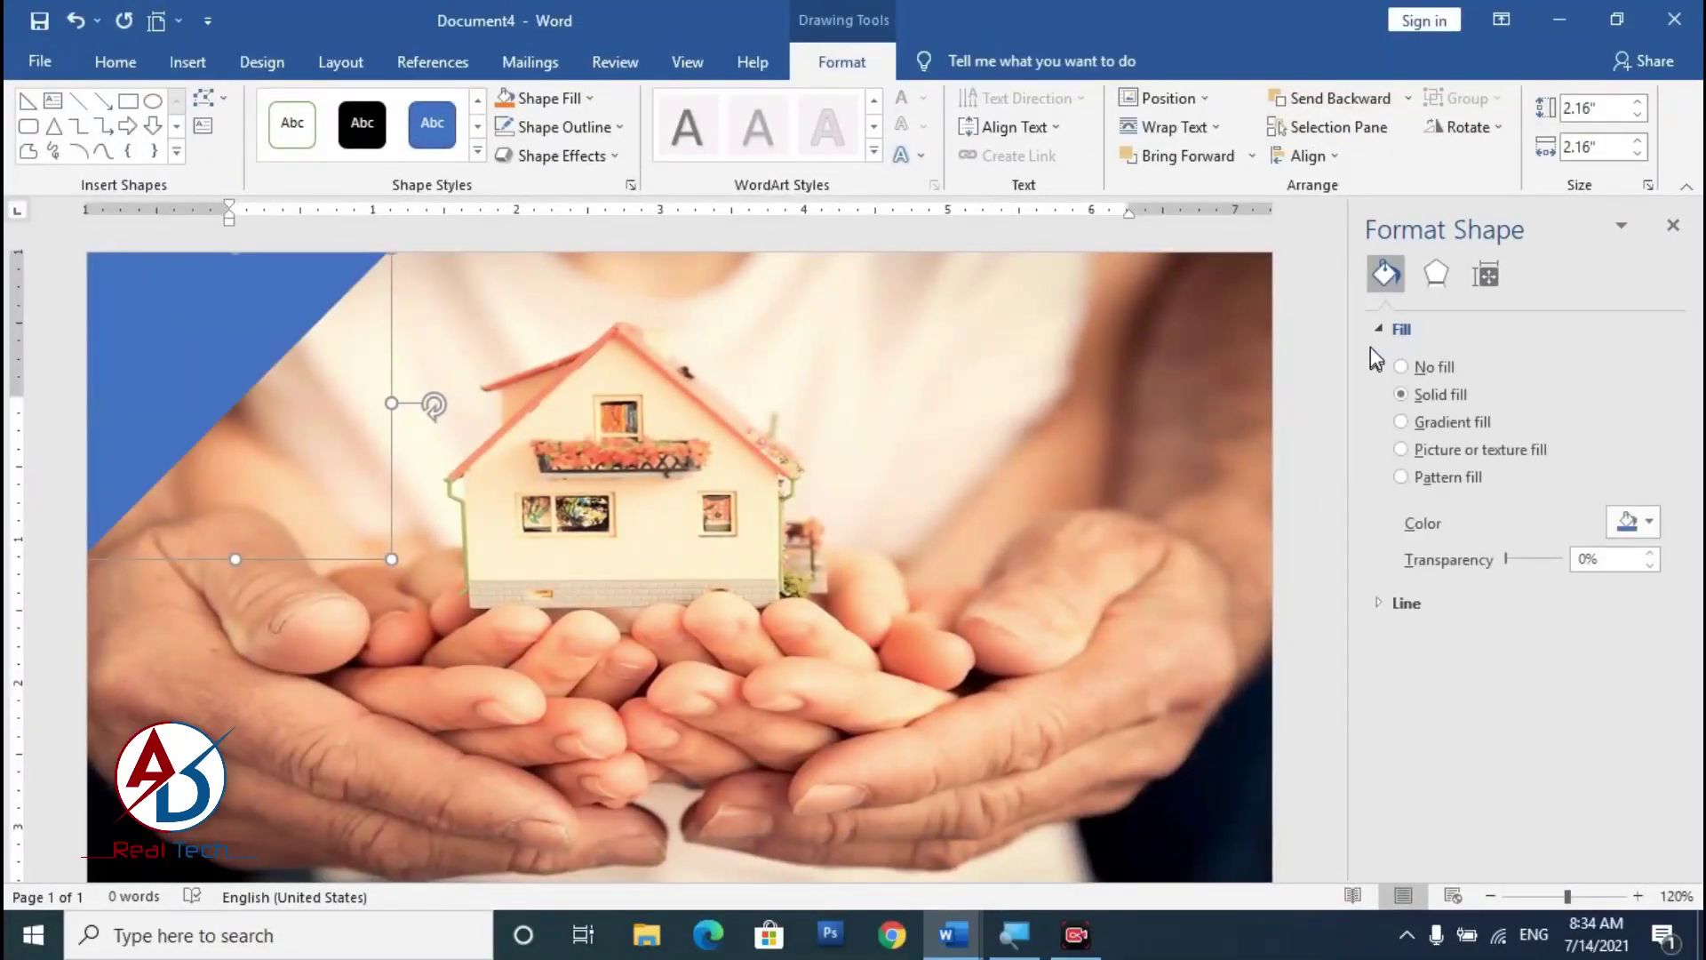
left_click(1444, 422)
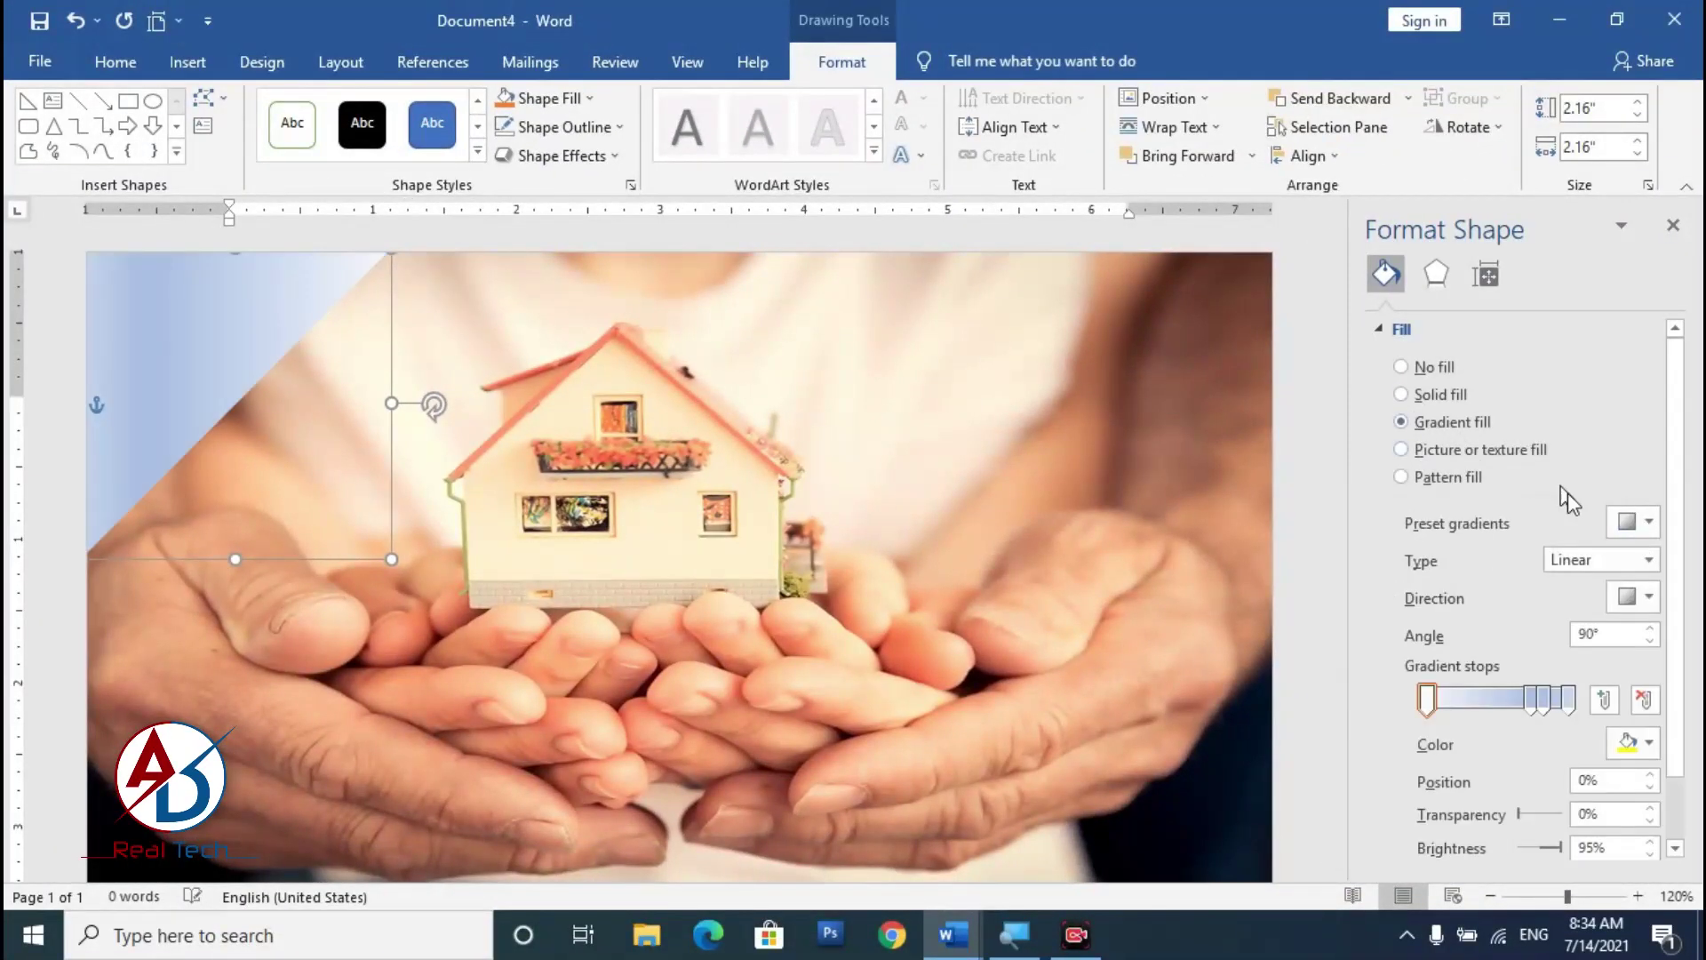
Step: Reduce the triangle's gradient to two stops, coloured standard Blue at 0% and Dark Blue at 100%
left_click(1545, 702)
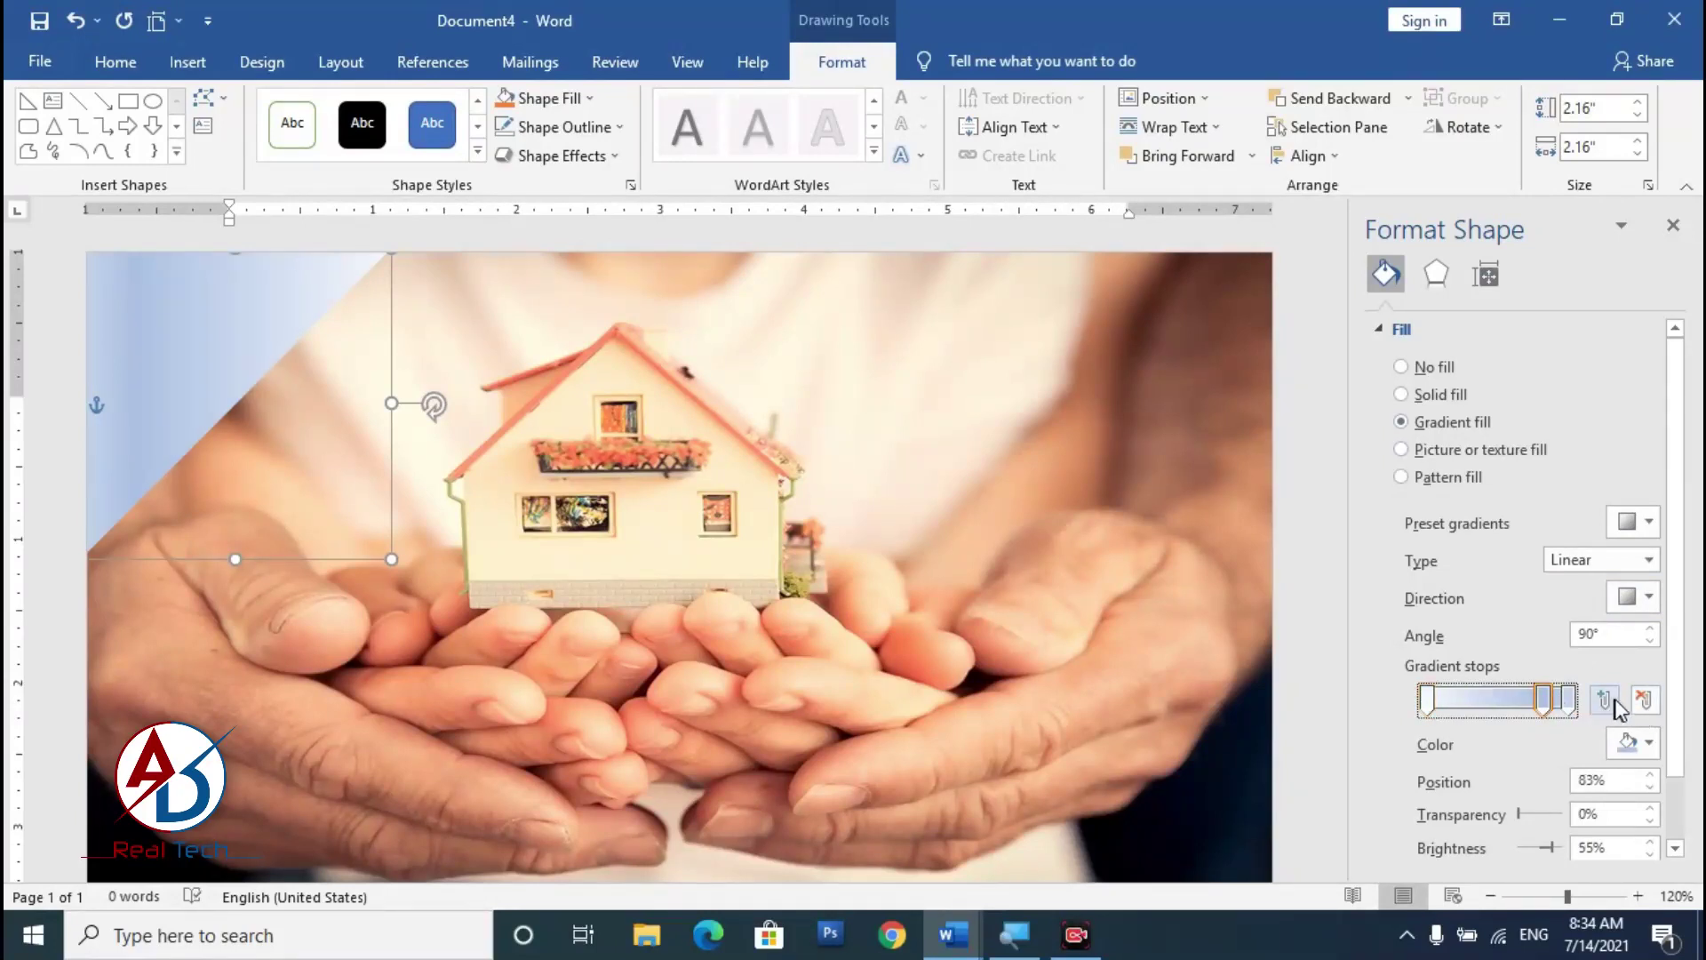
left_click(1642, 702)
left_click(1650, 743)
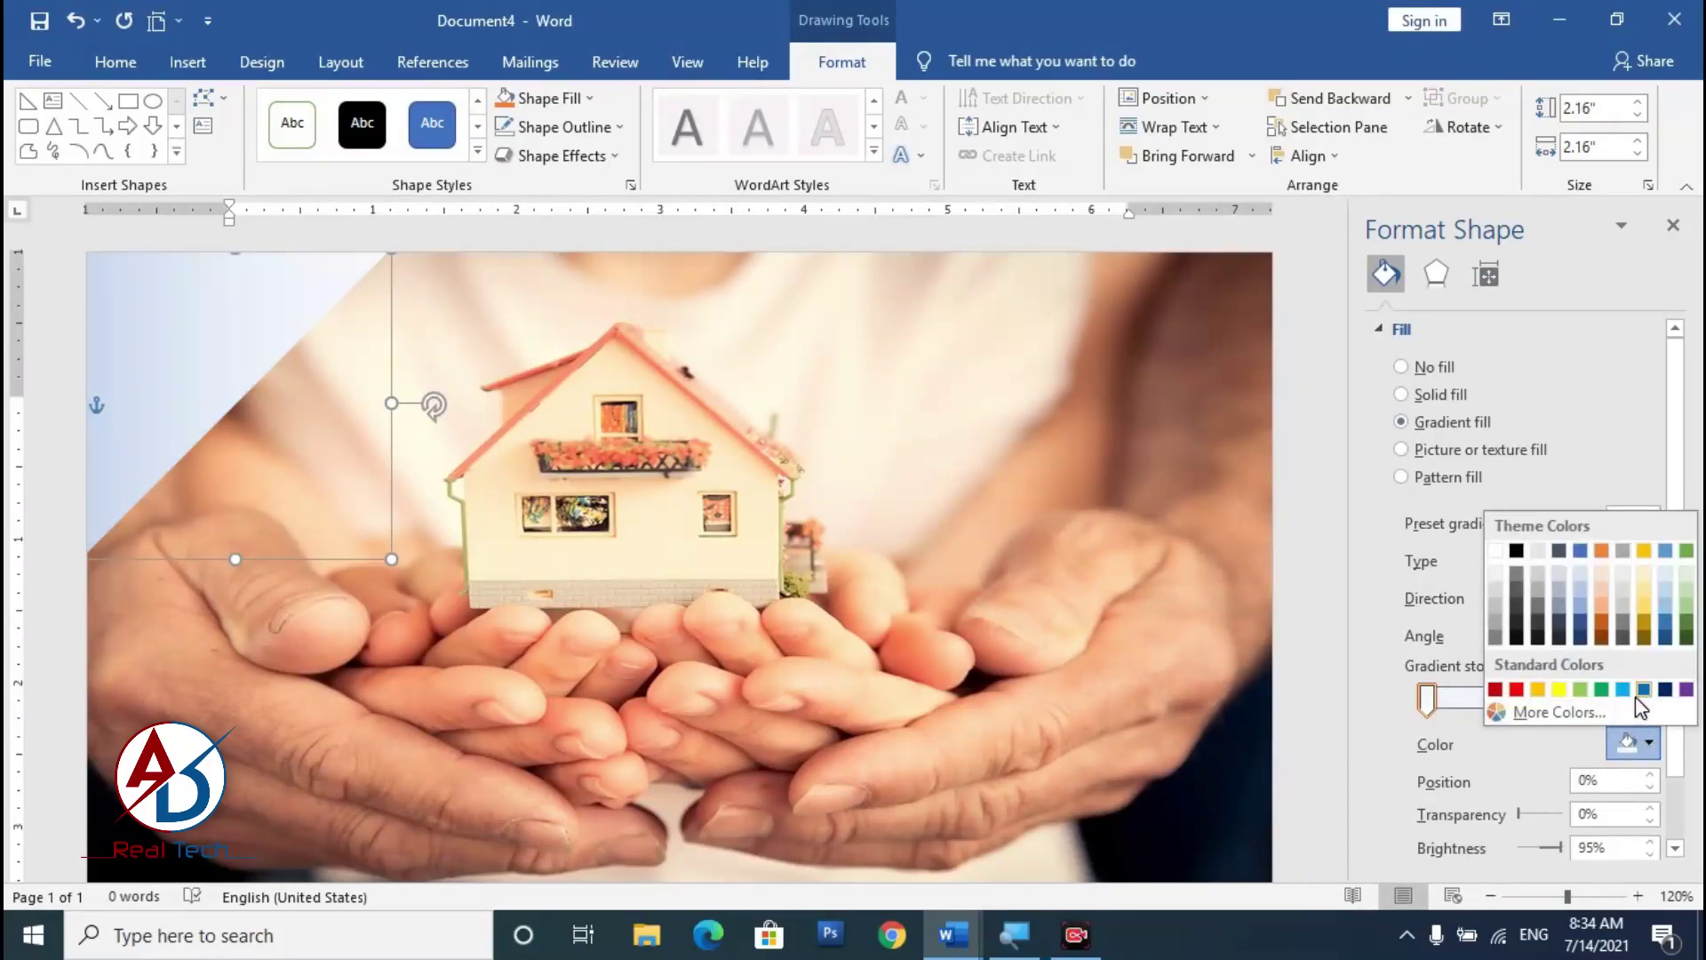
left_click(1640, 694)
left_click(1568, 704)
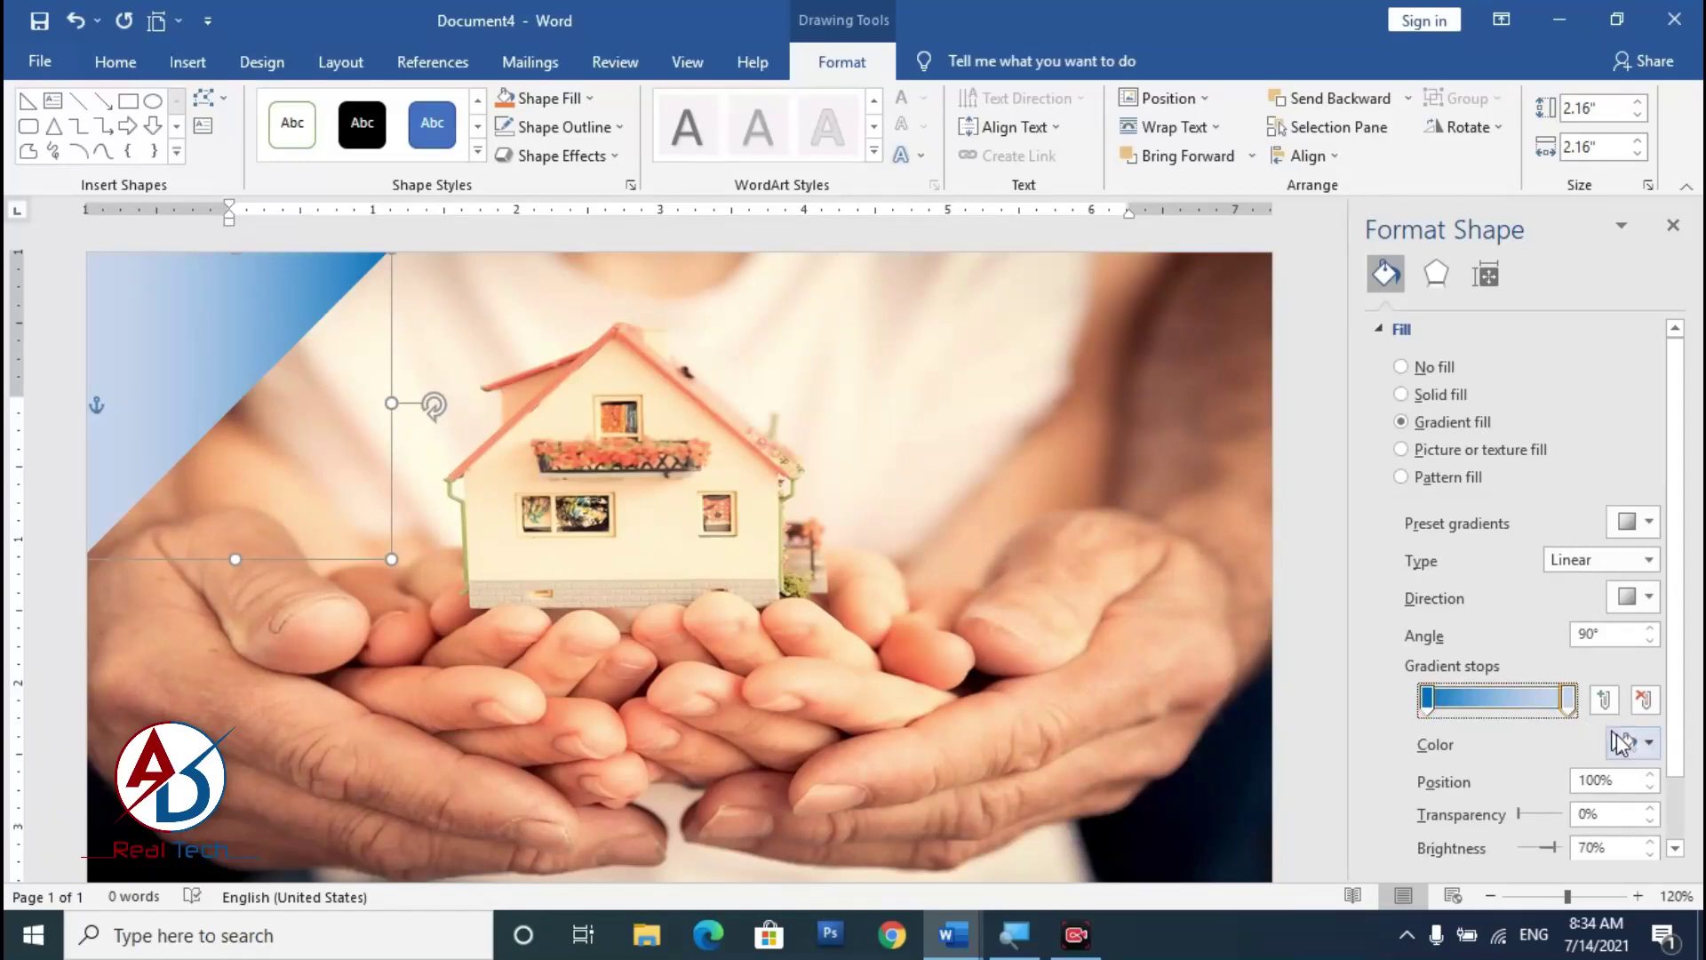
left_click(1650, 745)
left_click(1665, 689)
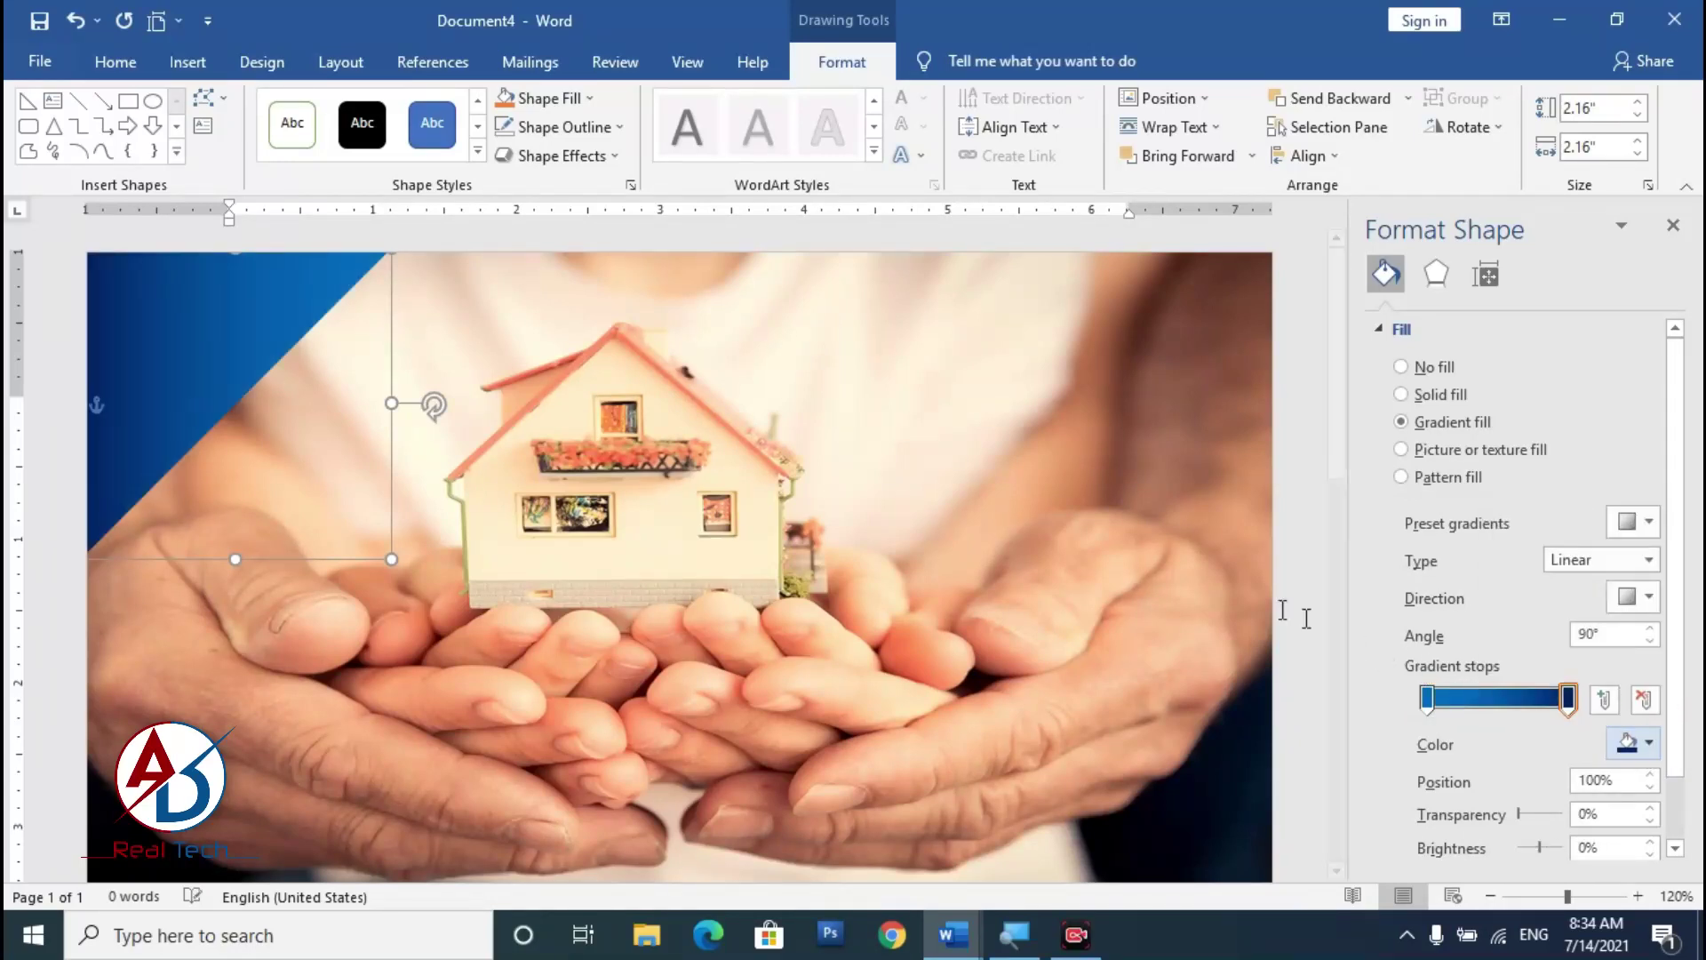
Step: Try a 135° linear direction and a blue stop at 55% on the triangle's gradient, and return to 90° and 0%
left_click(1647, 600)
left_click(1561, 660)
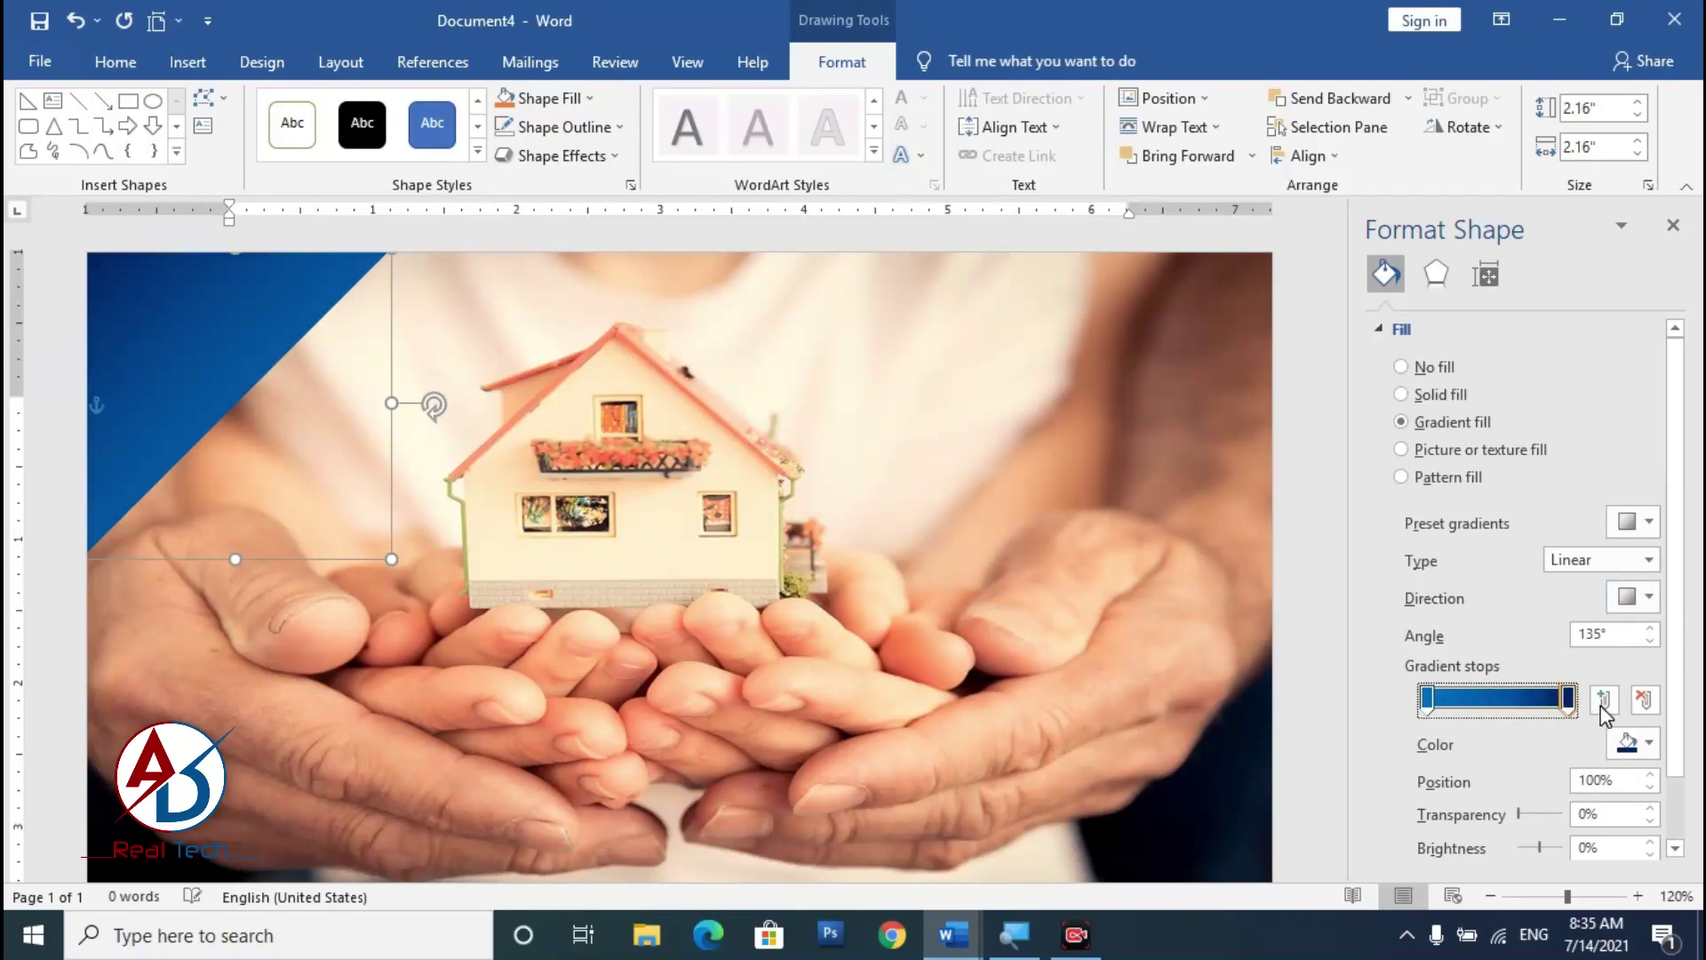
left_click(1448, 701)
left_click_drag(1448, 706, 1502, 705)
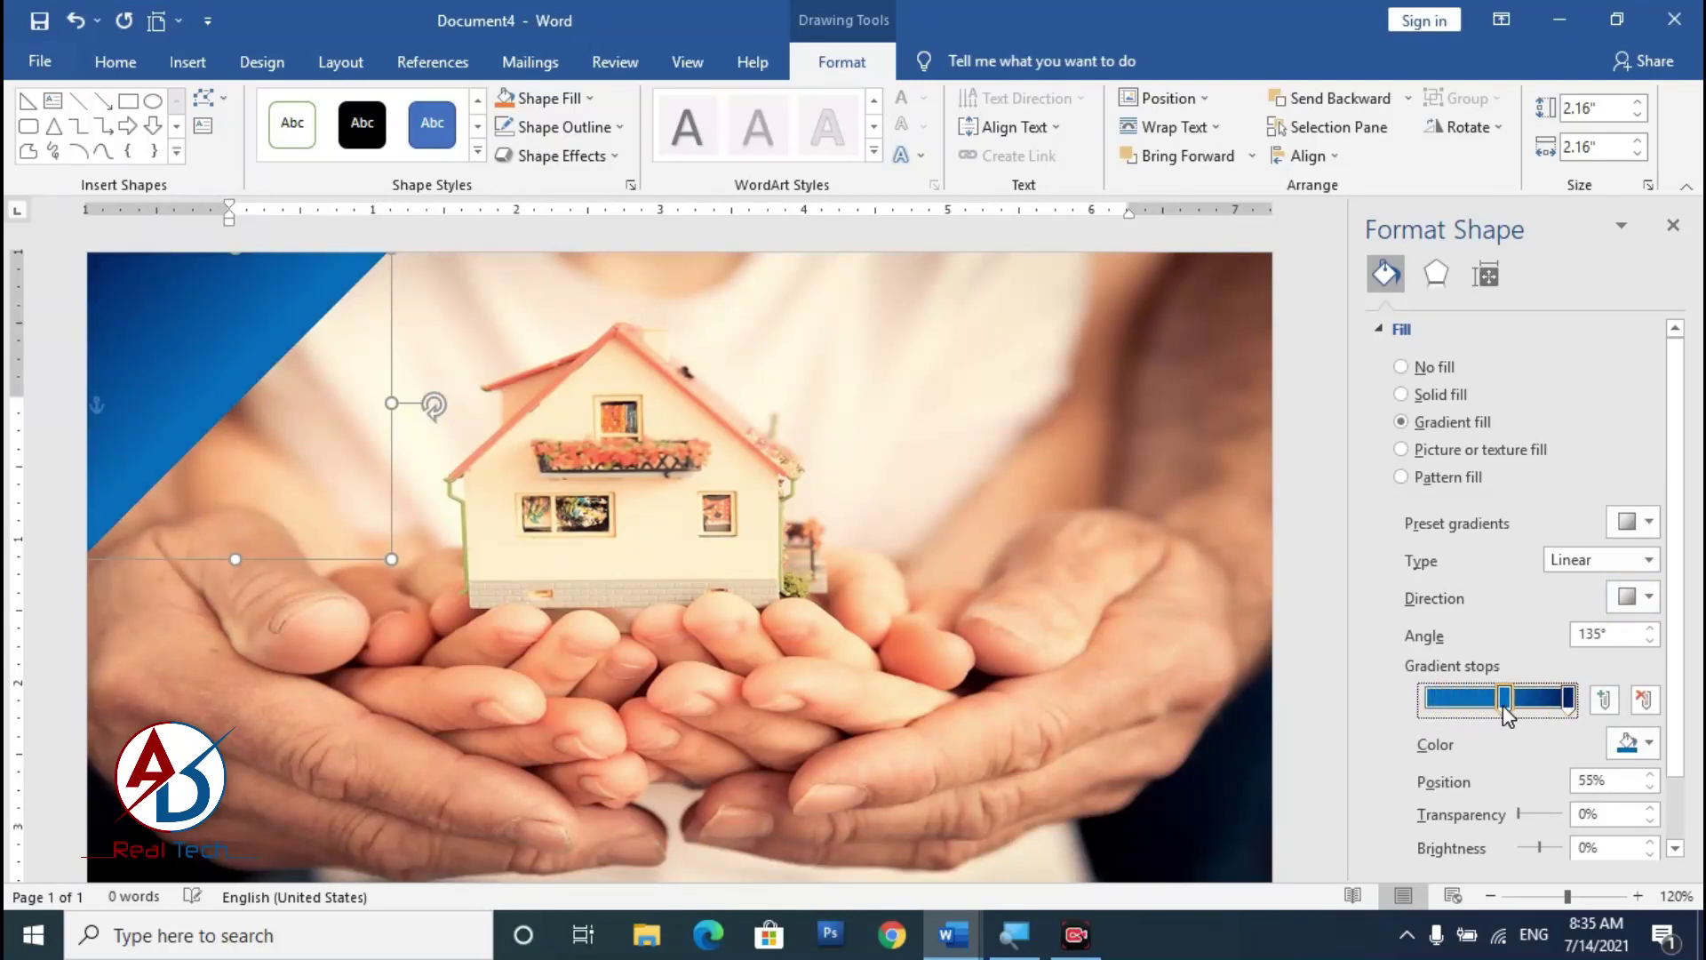
left_click(1649, 597)
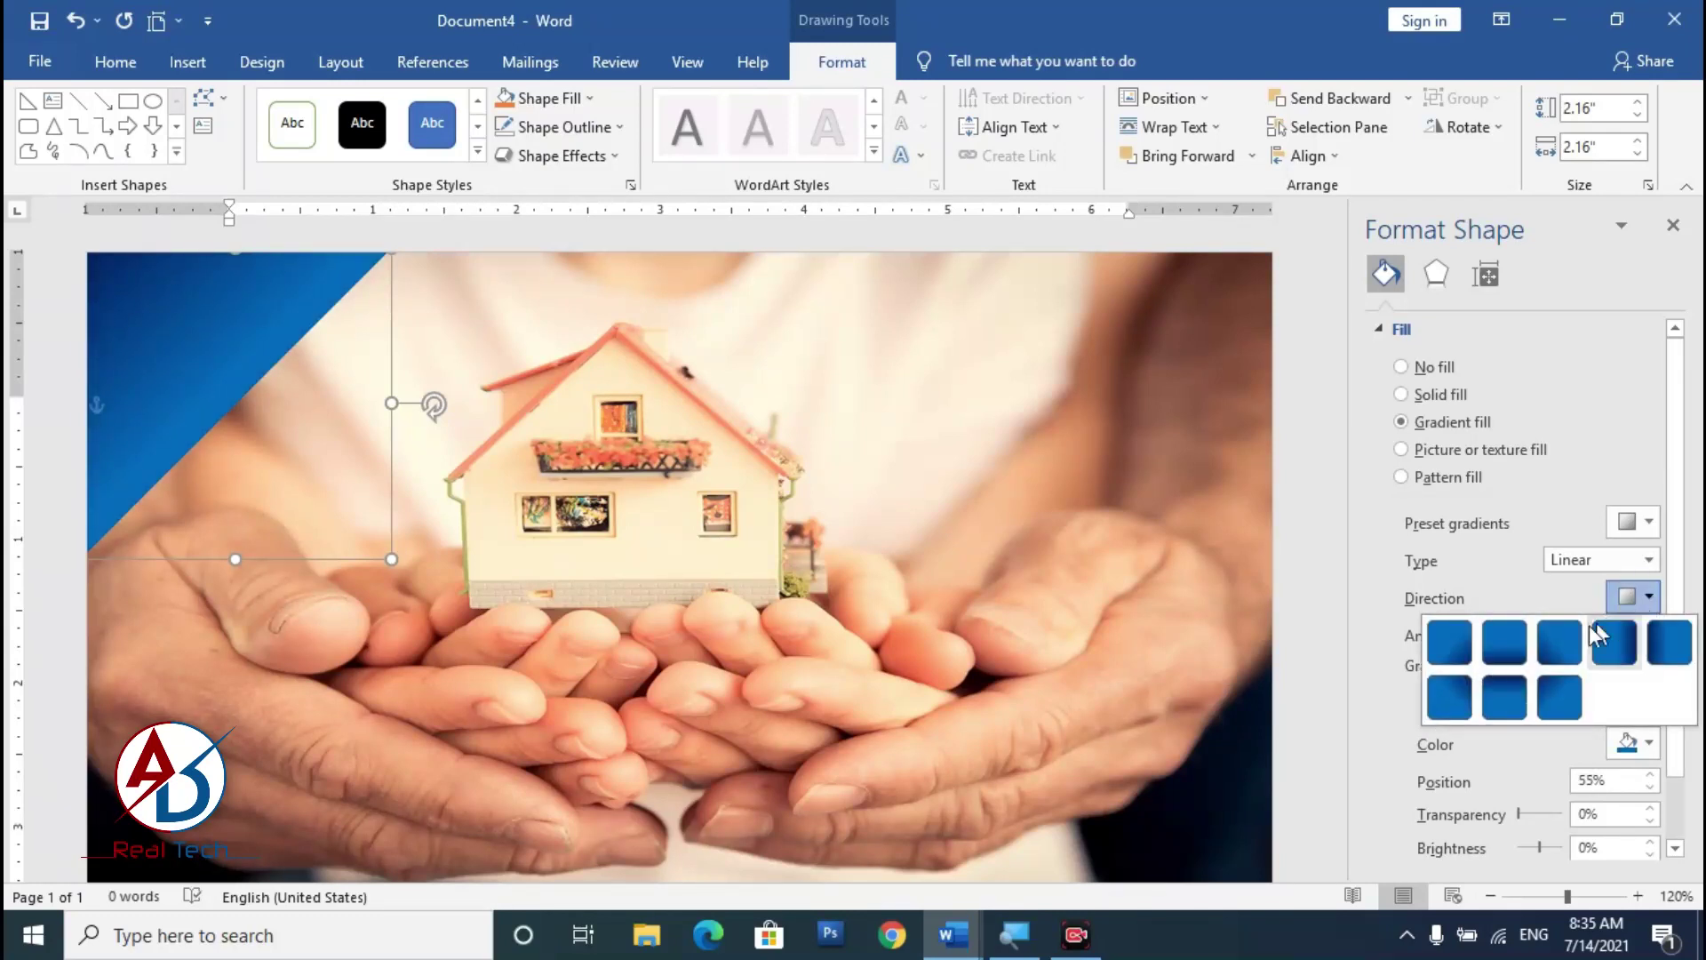
left_click(1525, 664)
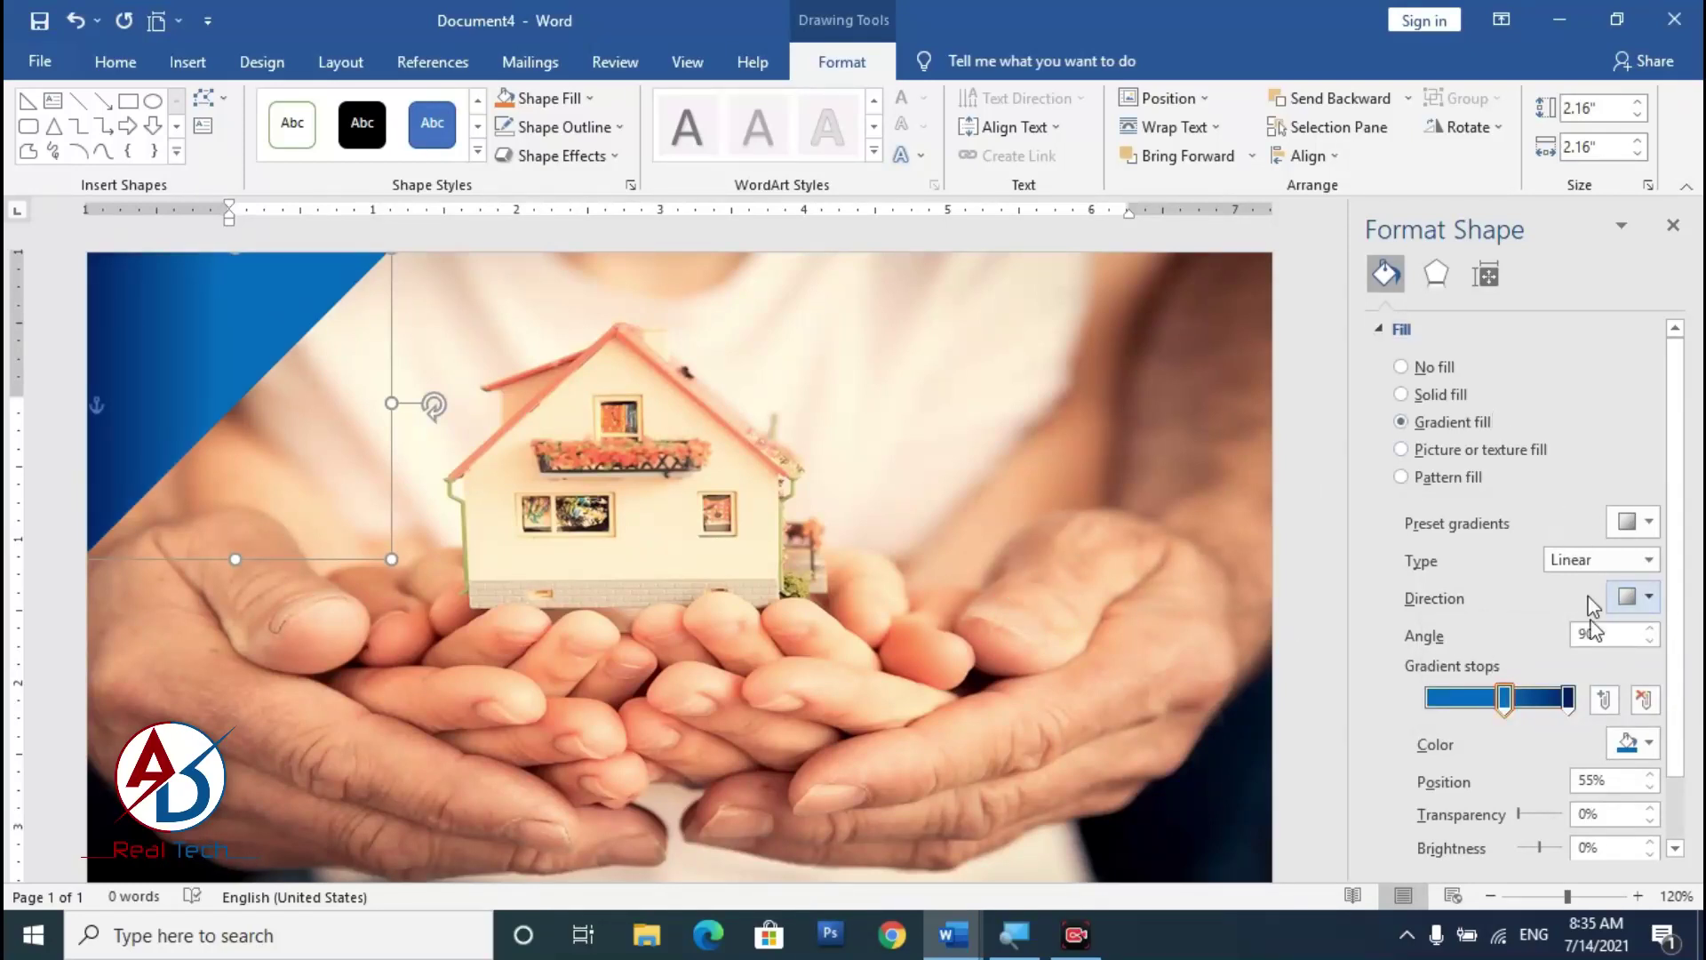
left_click_drag(1502, 703, 1397, 717)
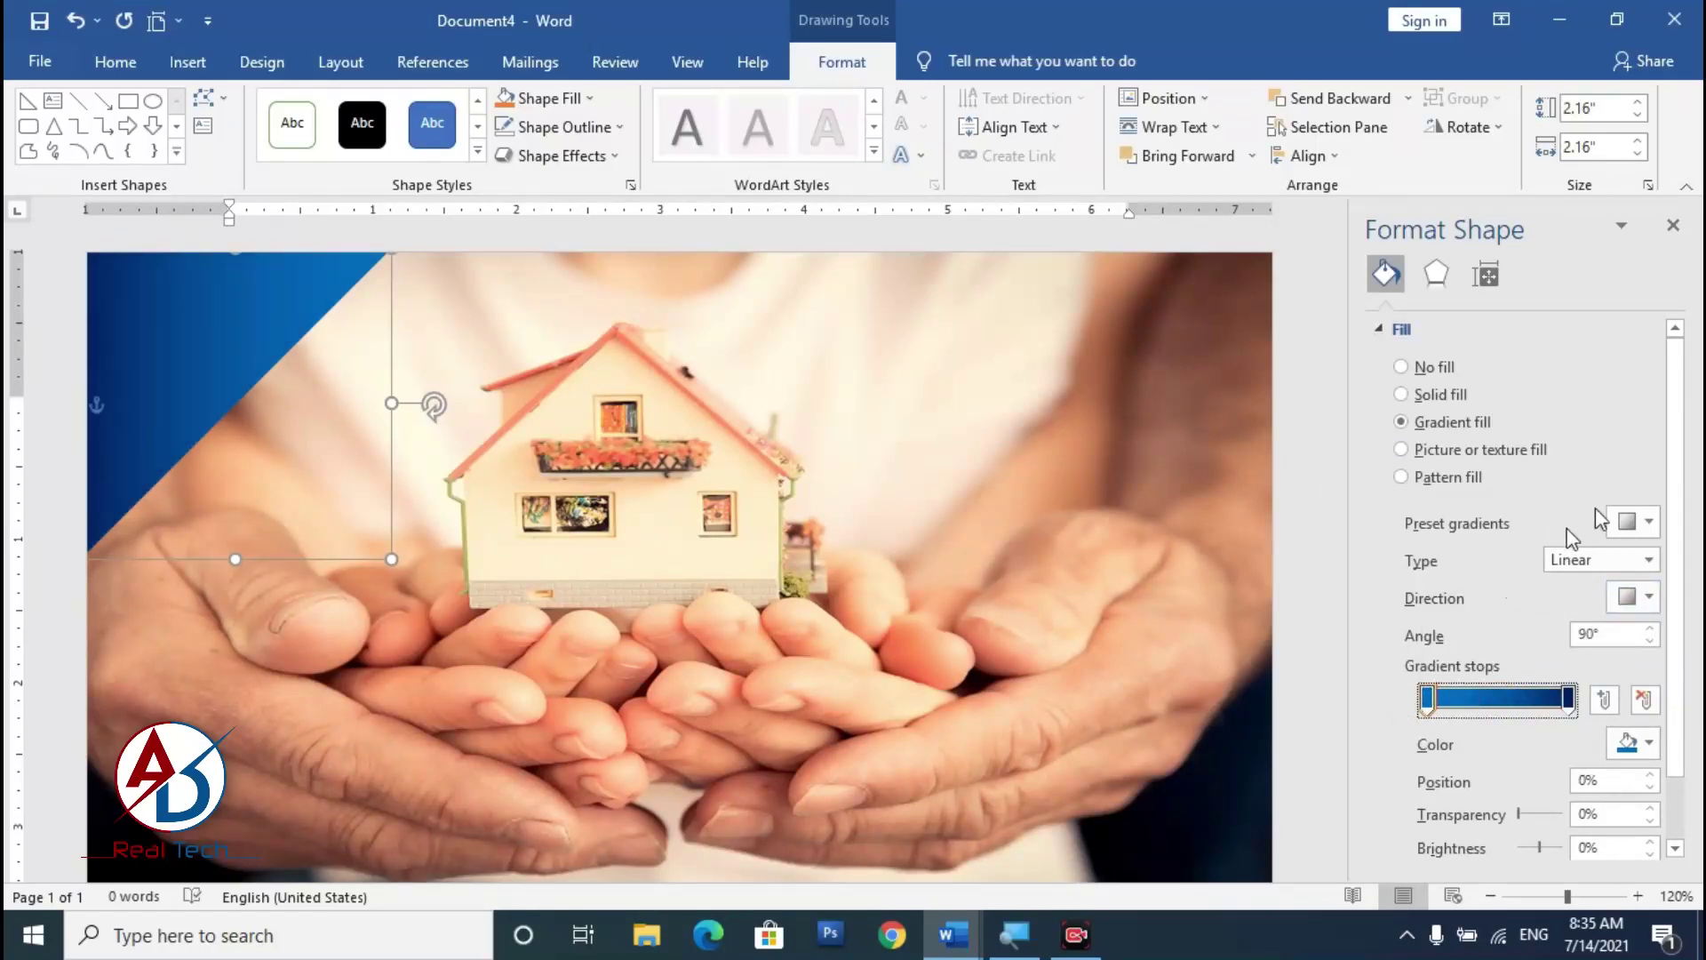
left_click(1673, 225)
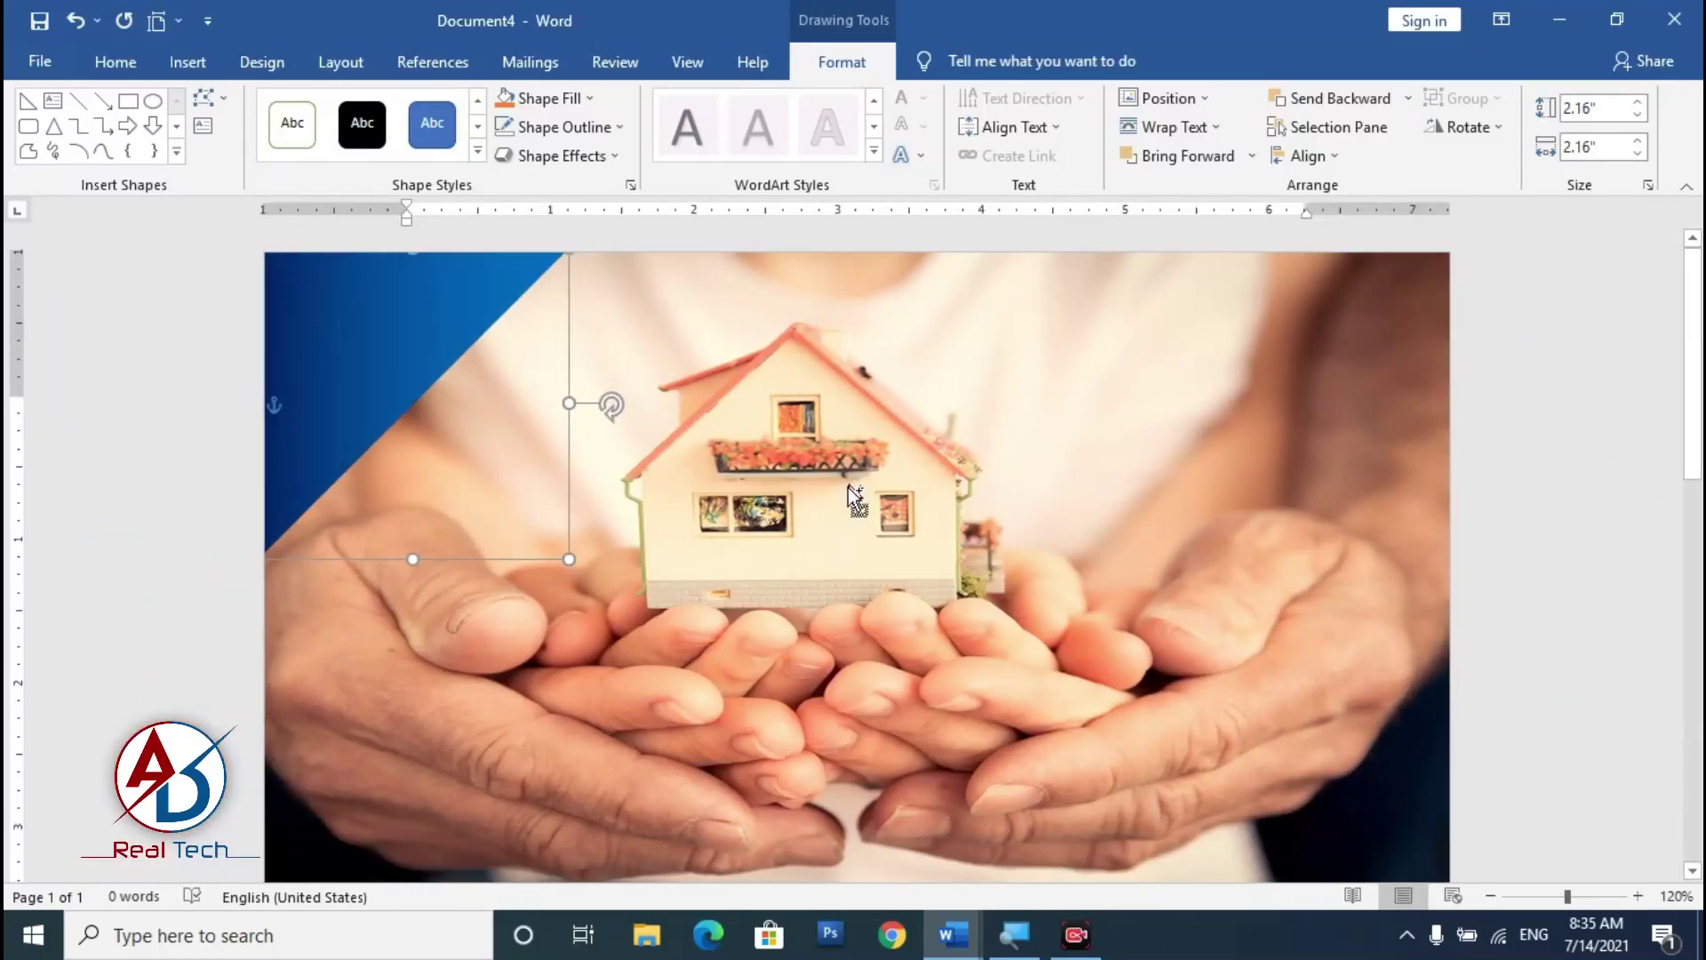
scroll(858, 498, "down", 6)
scroll(872, 811, "up", 3)
left_click(902, 781)
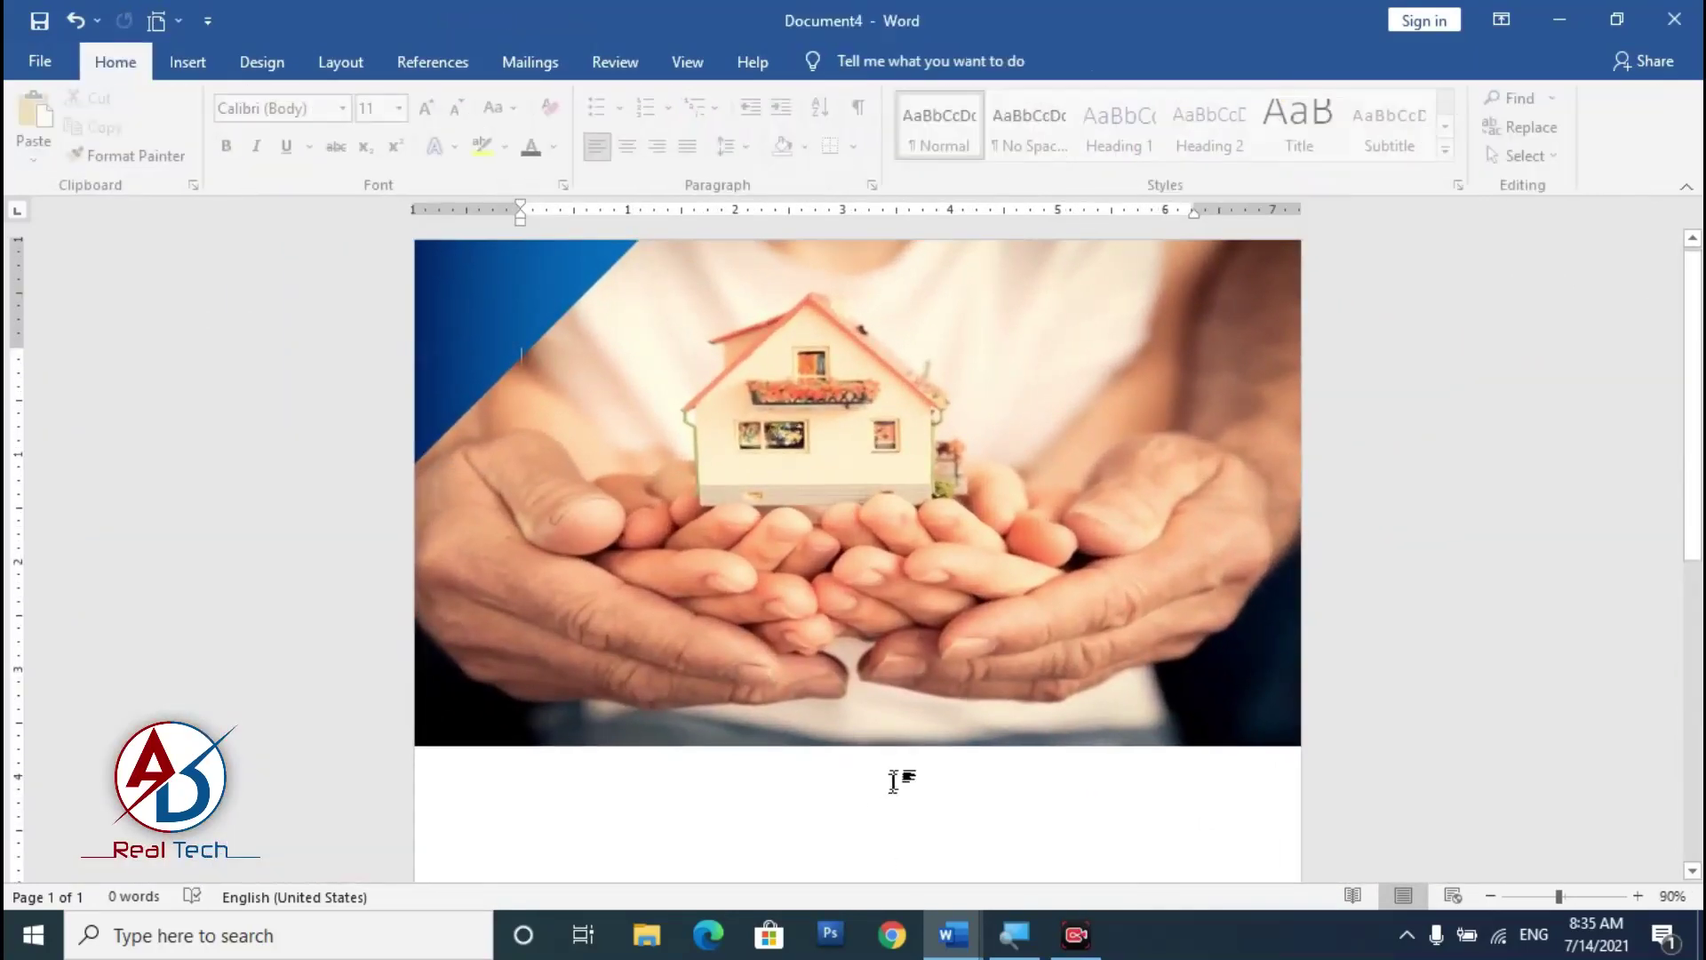
scroll(906, 755, "down", 2)
scroll(909, 727, "up", 2)
scroll(908, 729, "down", 4)
scroll(908, 729, "up", 4)
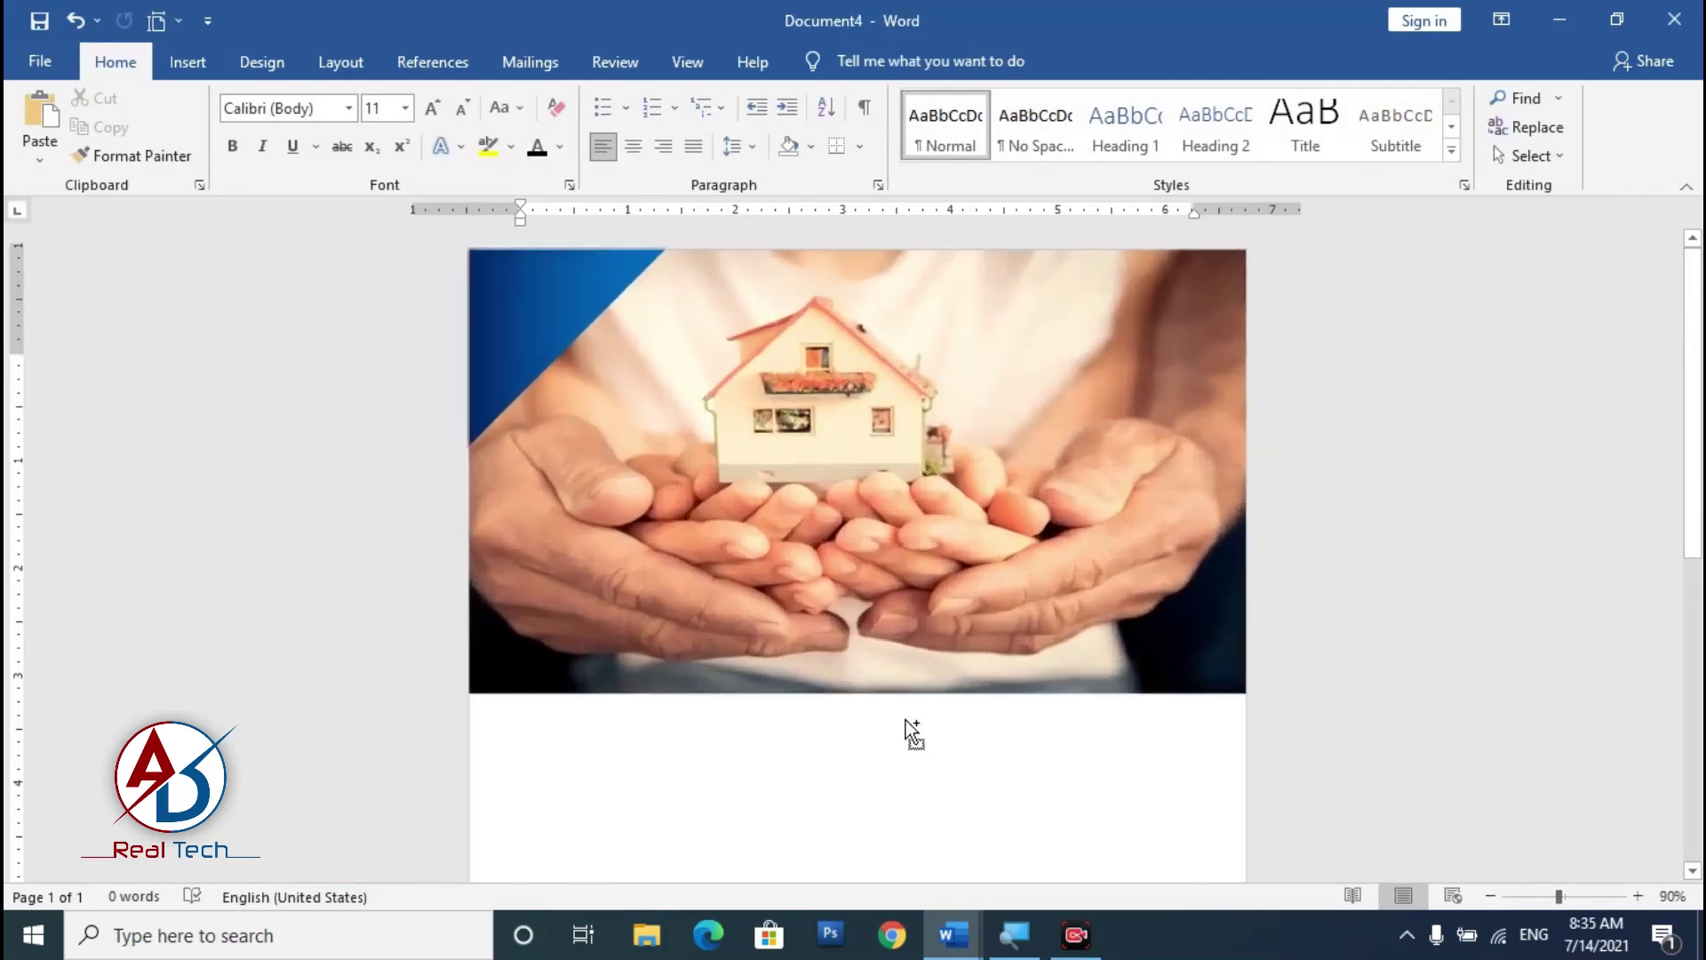
Step: Draw a square about 2.27 by 2.27 inches overlapping the lower edge of the house picture
left_click(187, 62)
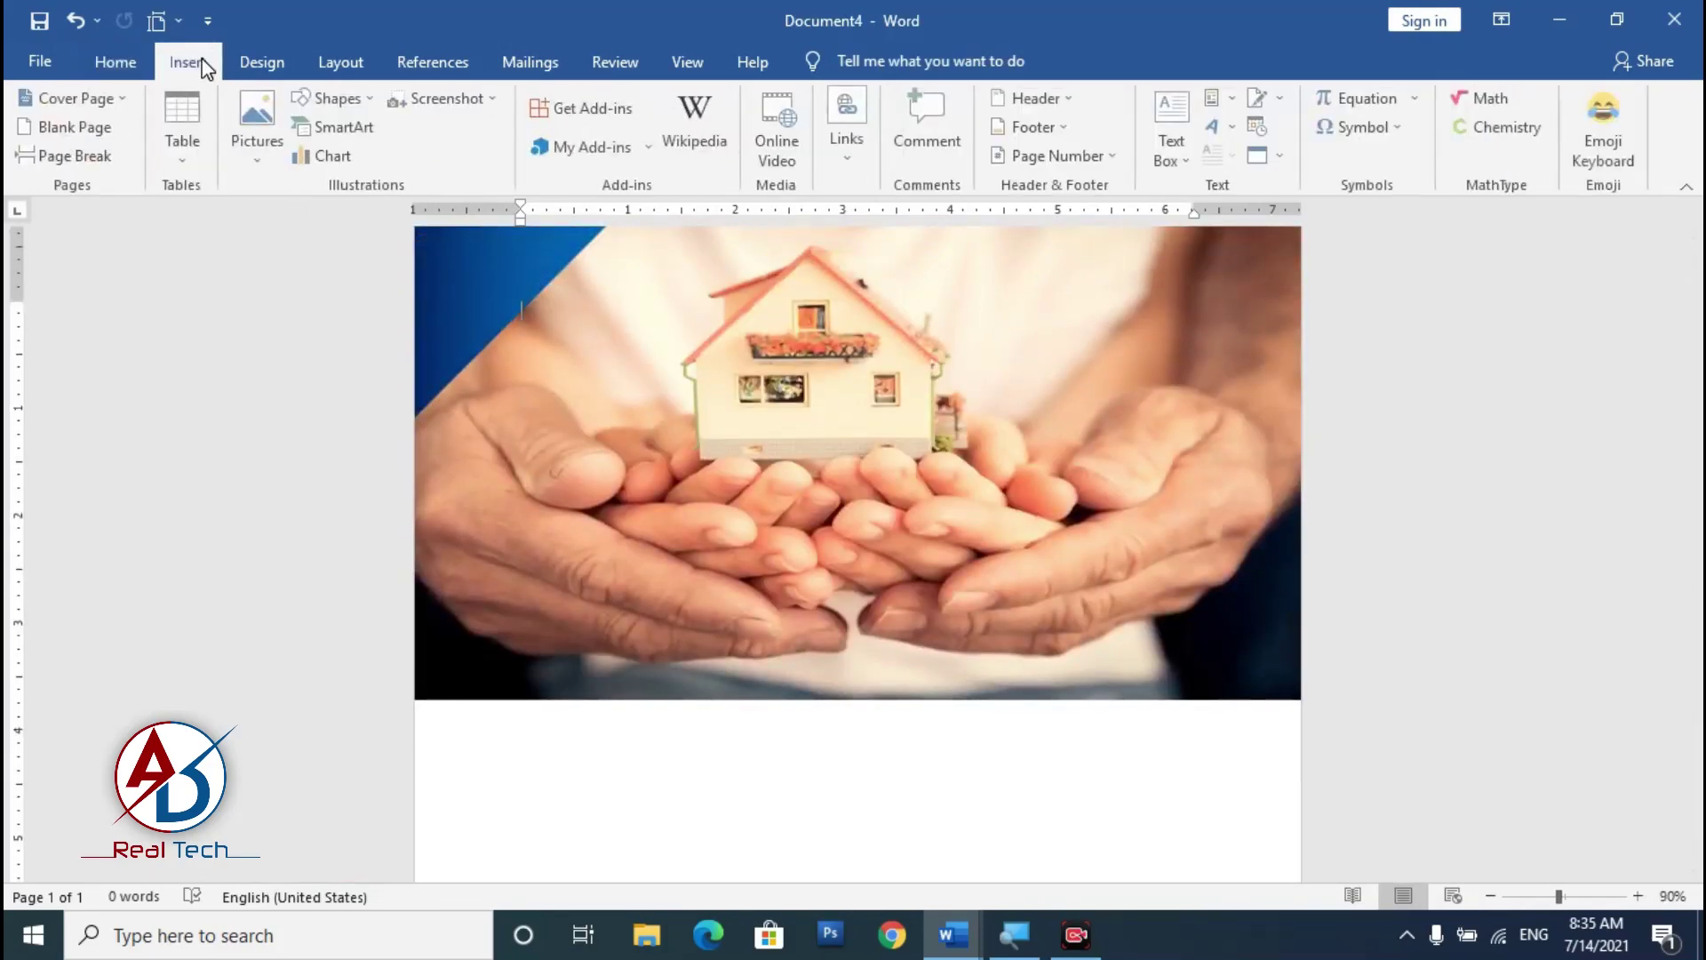
left_click(341, 99)
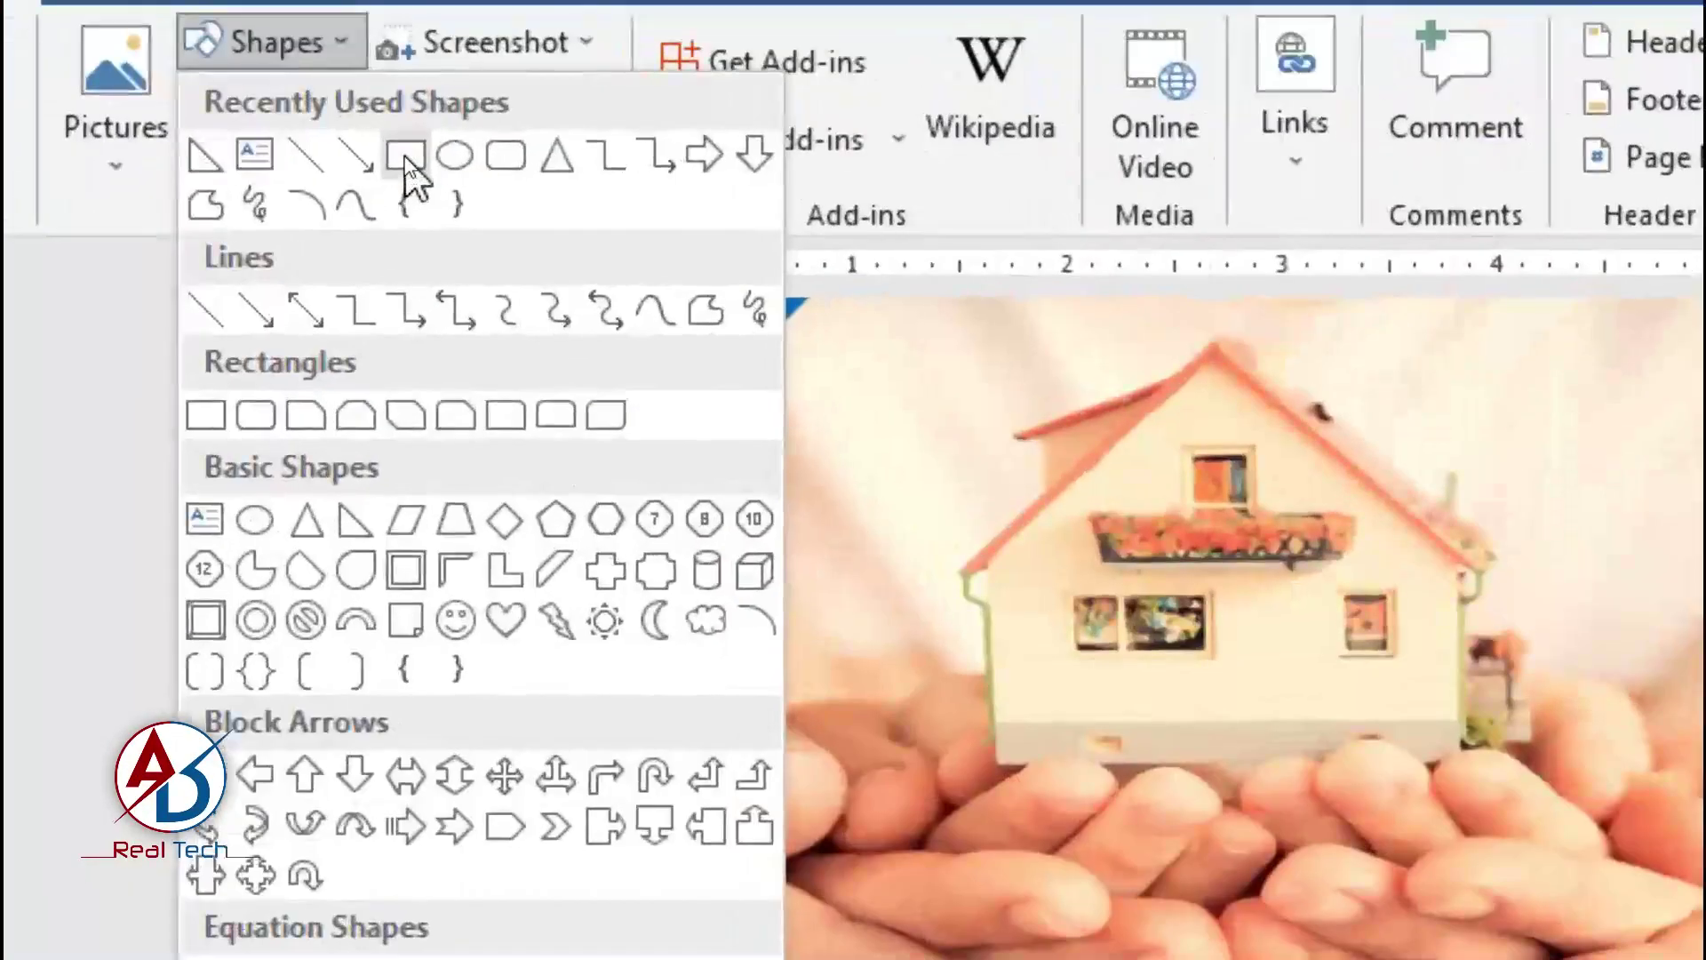
left_click(405, 159)
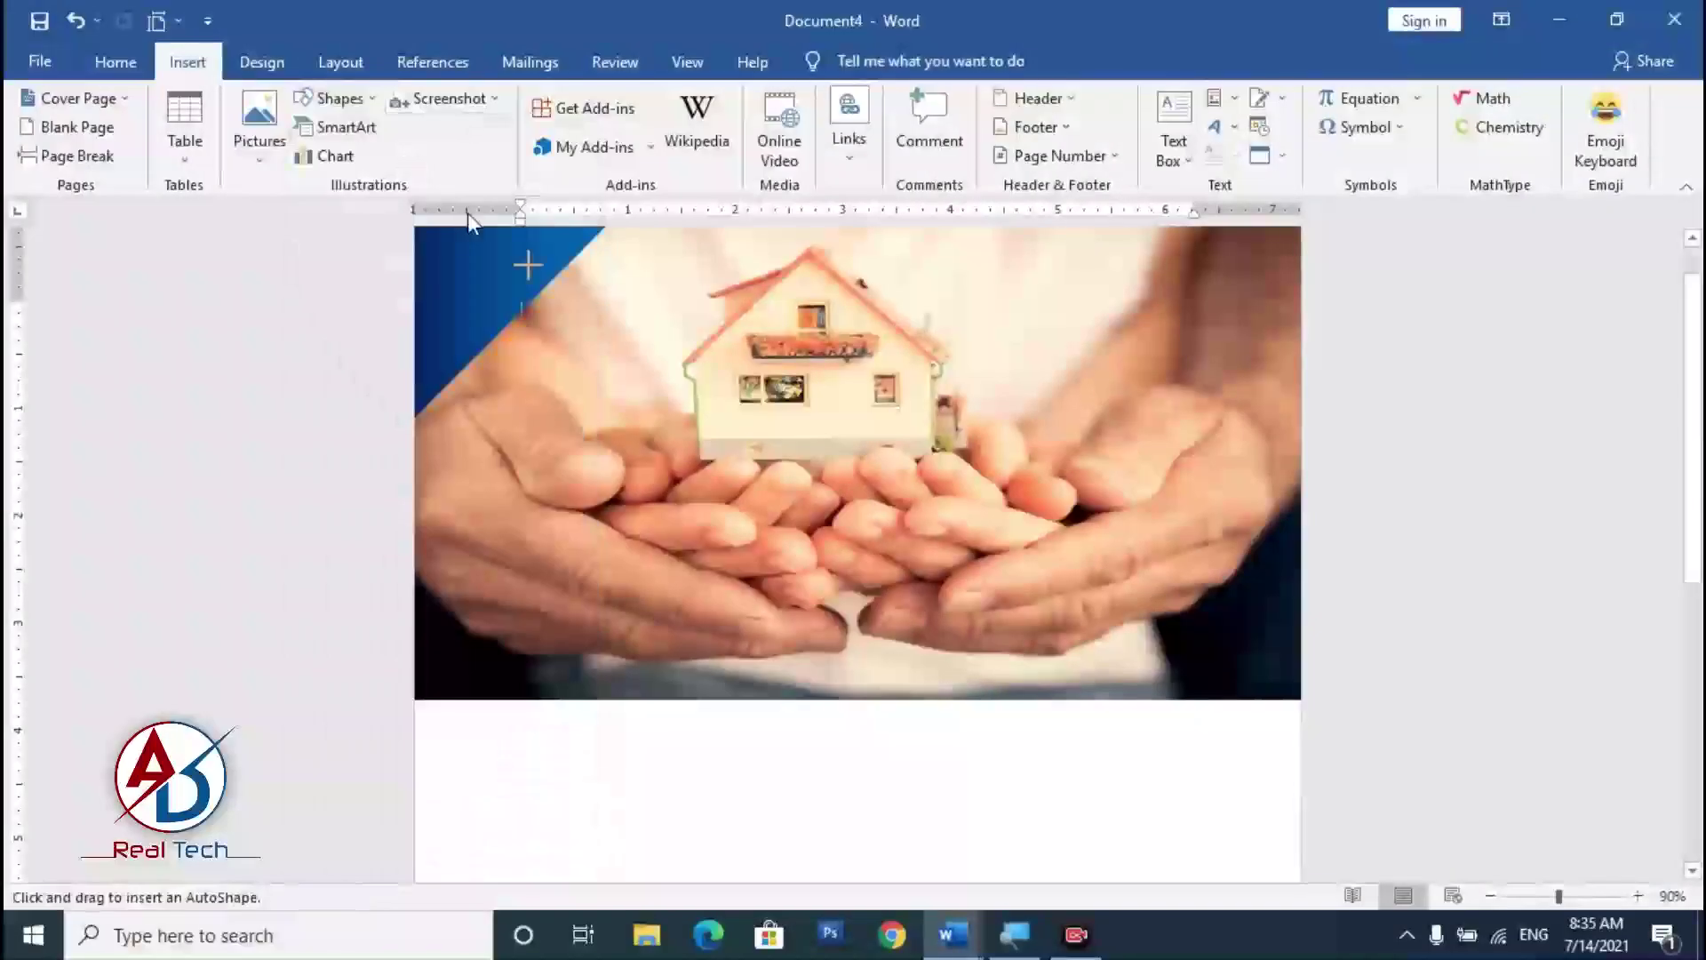
left_click_drag(885, 482, 1129, 728)
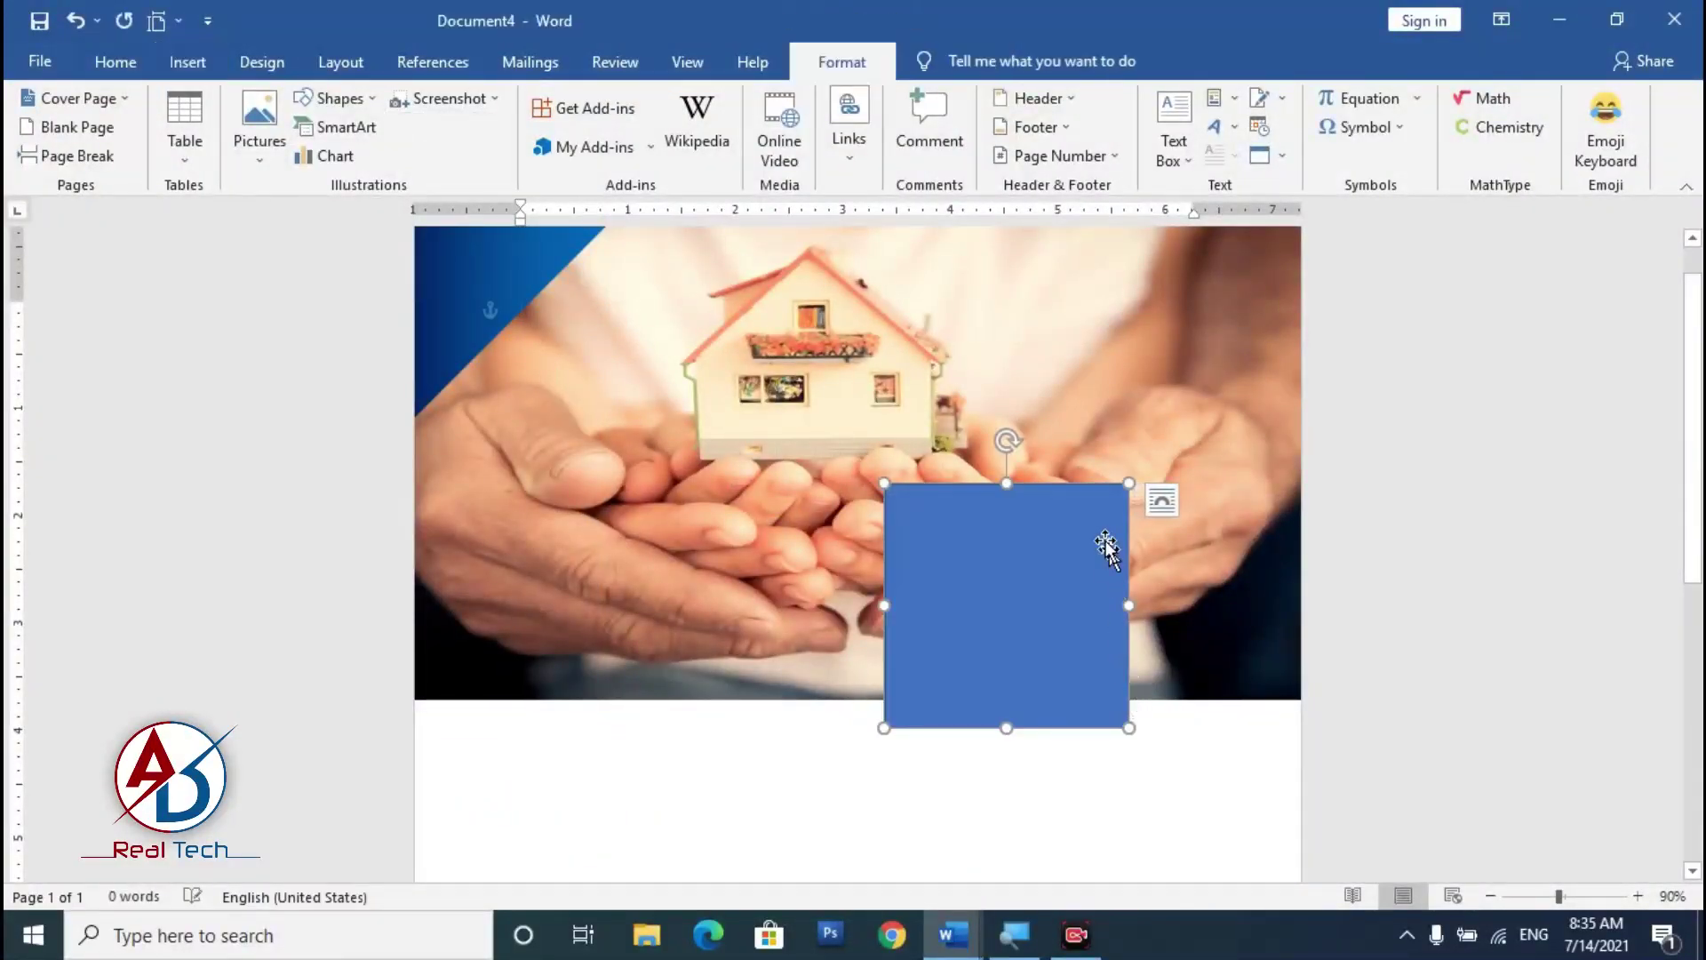
Step: Rotate the square about 45° into a diamond and shift it slightly right and down across the picture's lower edge
left_click_drag(1006, 439, 893, 457)
left_click_drag(1031, 613, 1078, 632)
left_click(1218, 716)
scroll(1218, 717, "down", 4, "ctrl")
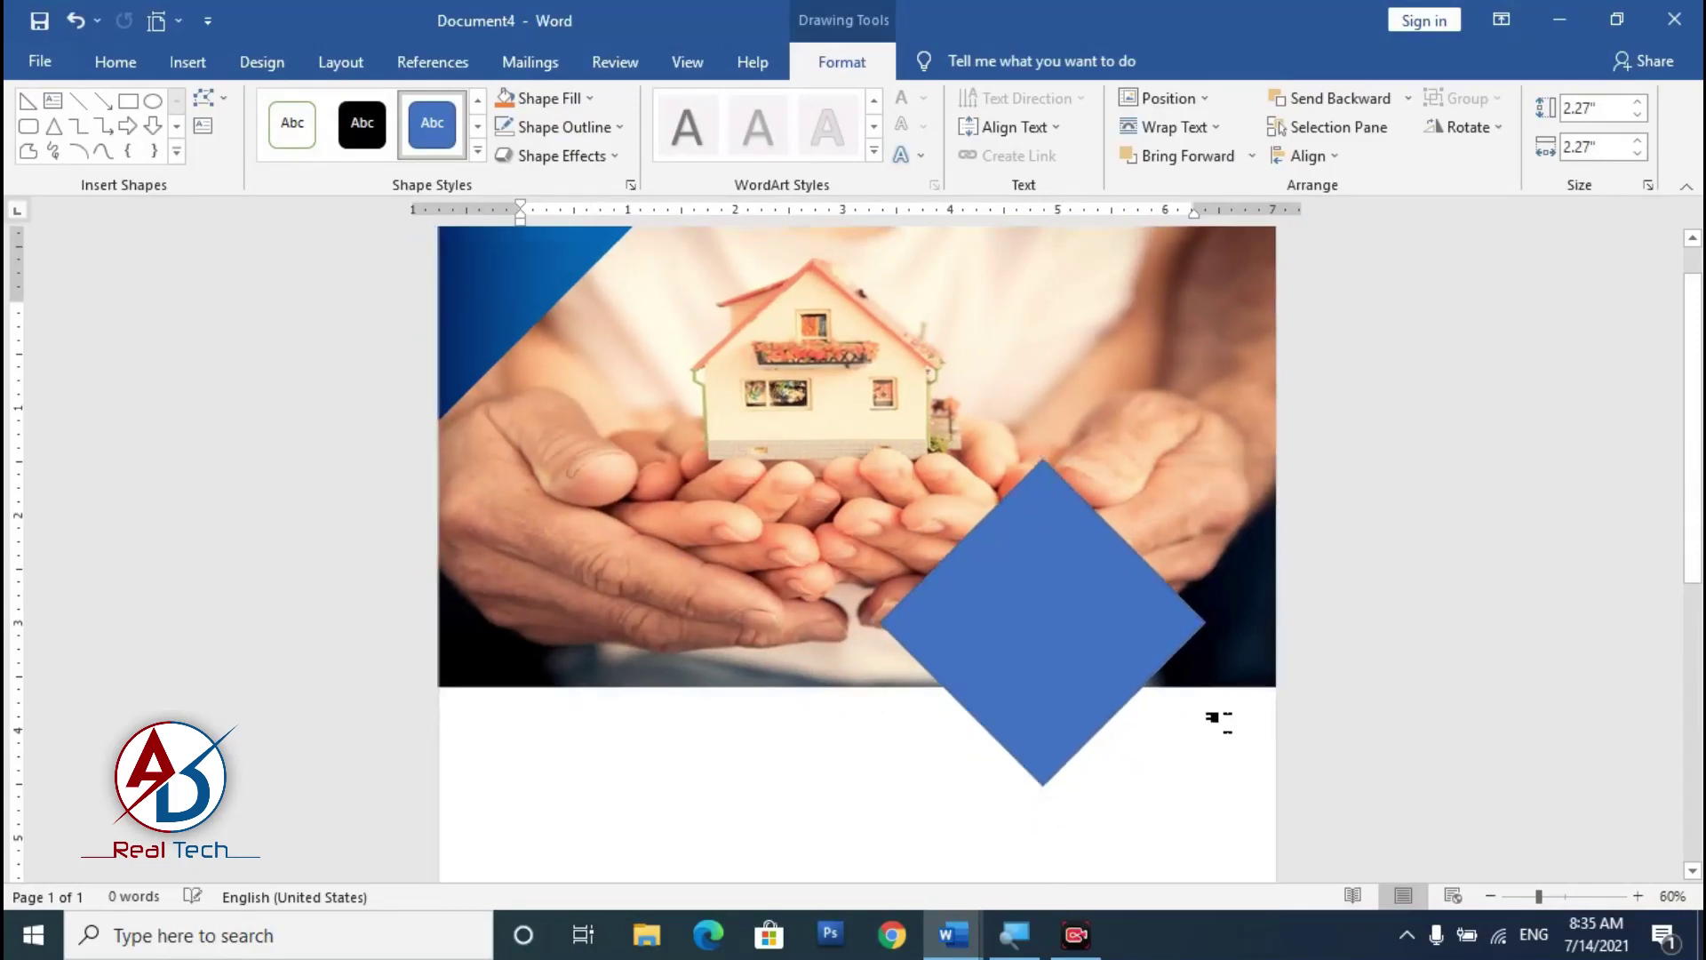
Step: Remove the diamond's outline and give it the blue to dark blue gradient fill
left_click(944, 469)
scroll(943, 469, "up", 2, "ctrl")
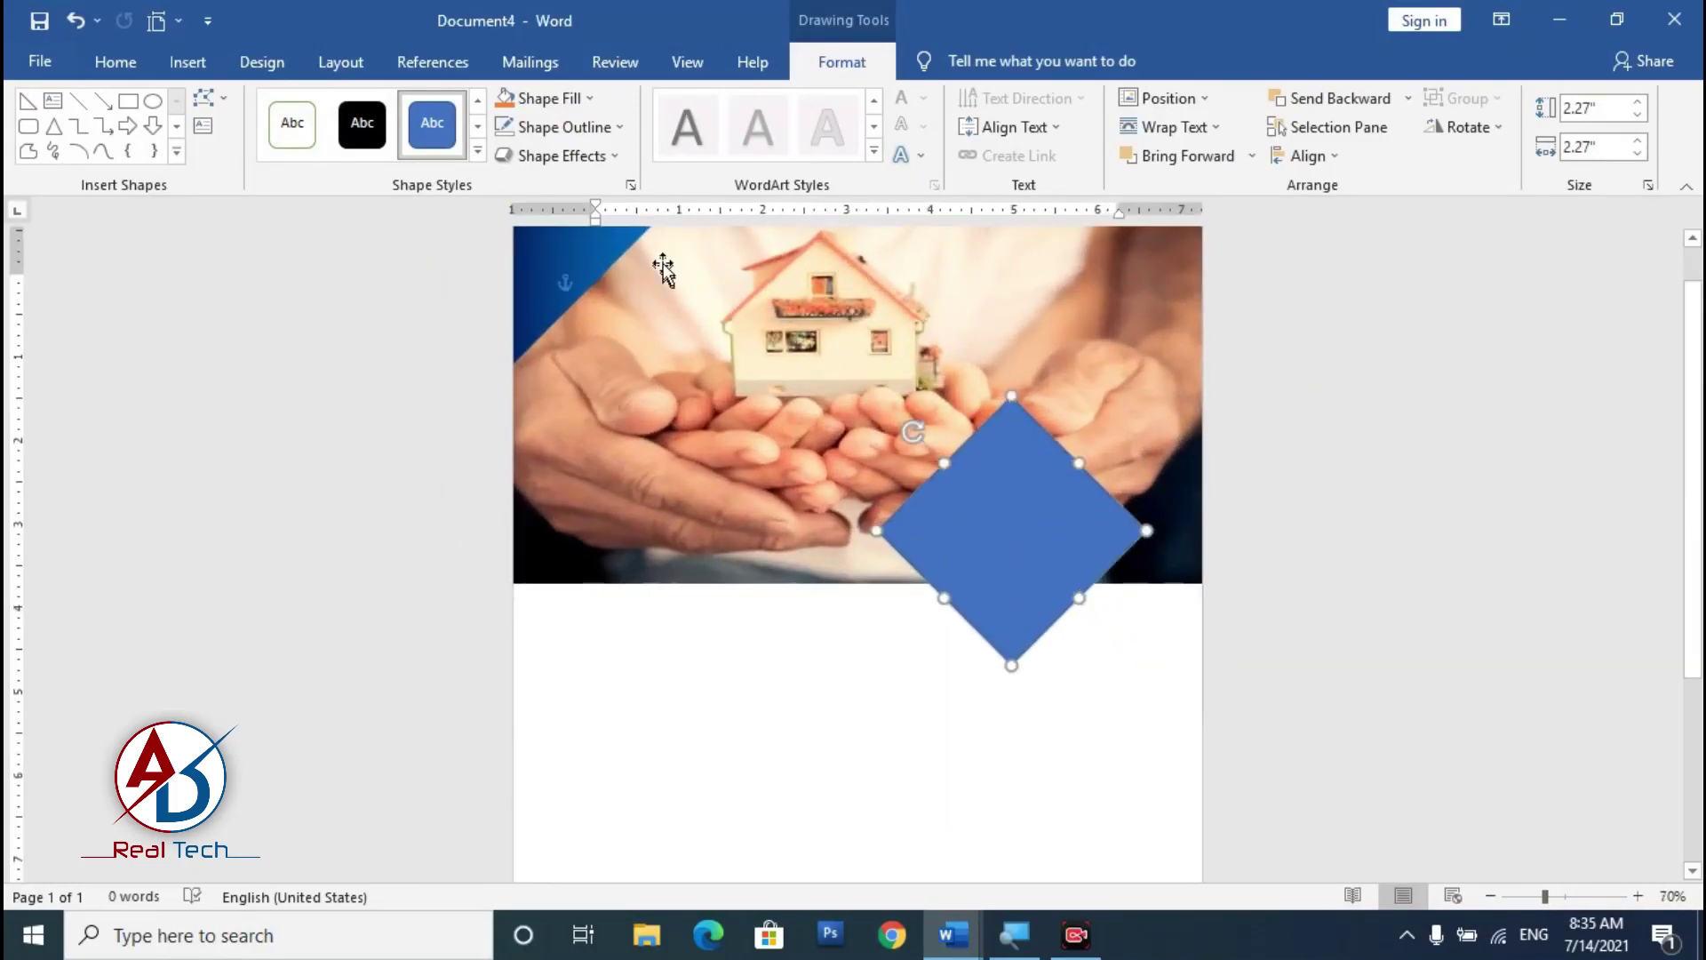
left_click(578, 129)
left_click(574, 349)
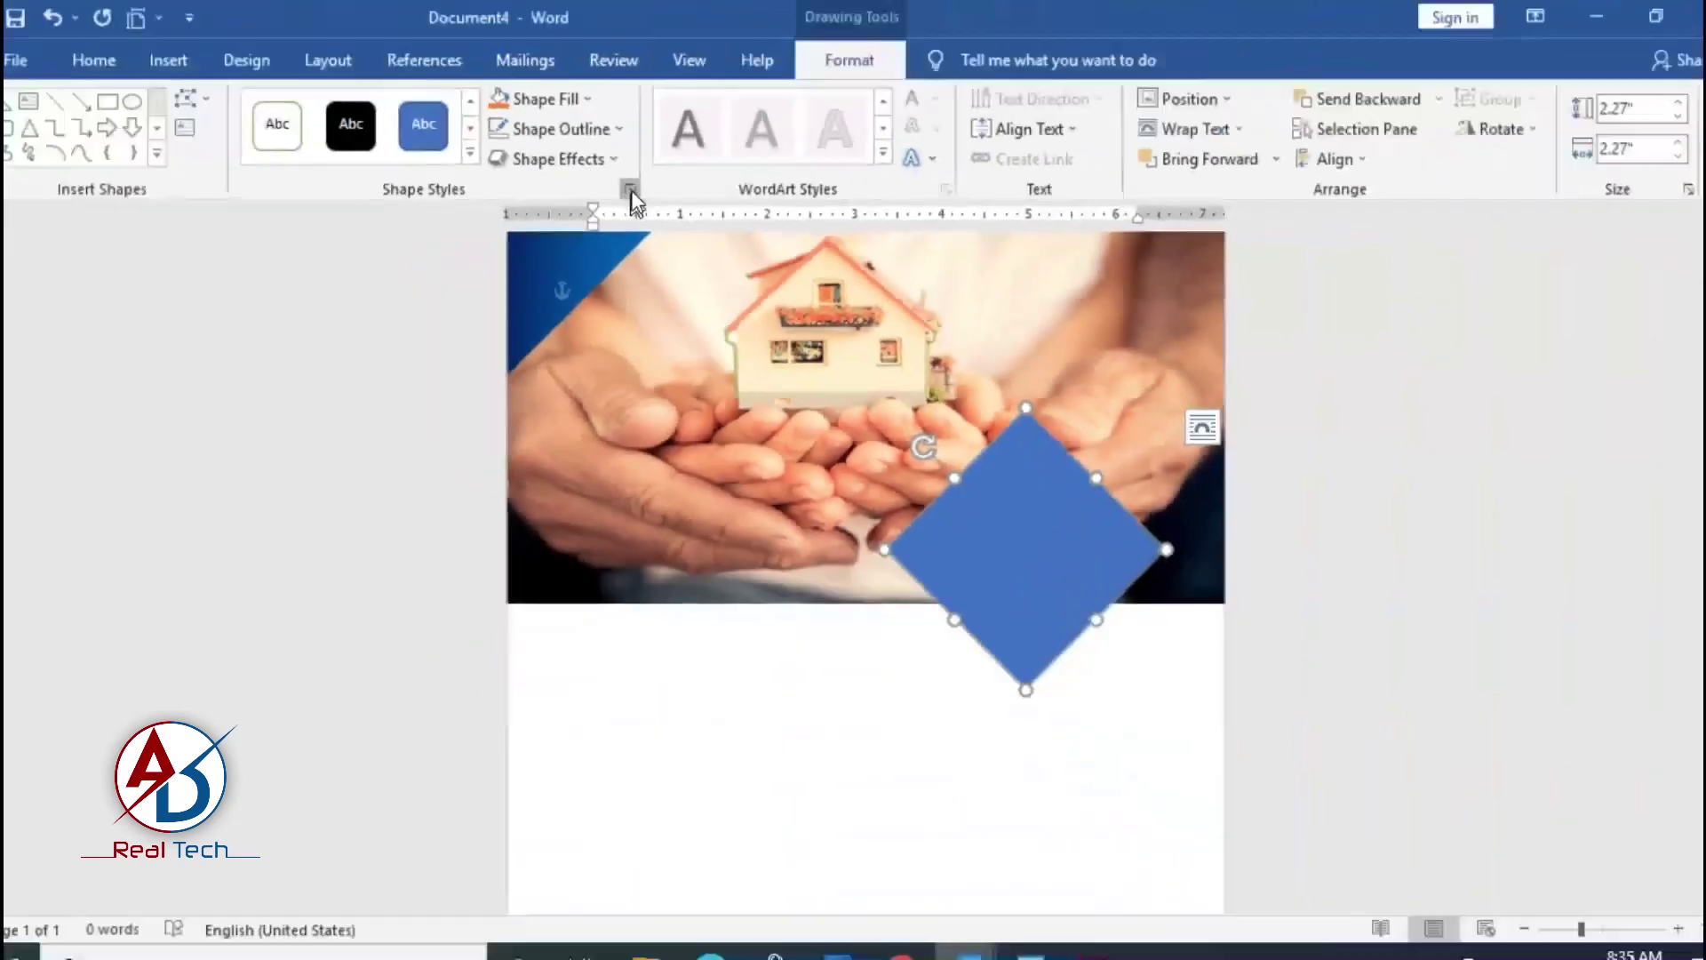
left_click(631, 186)
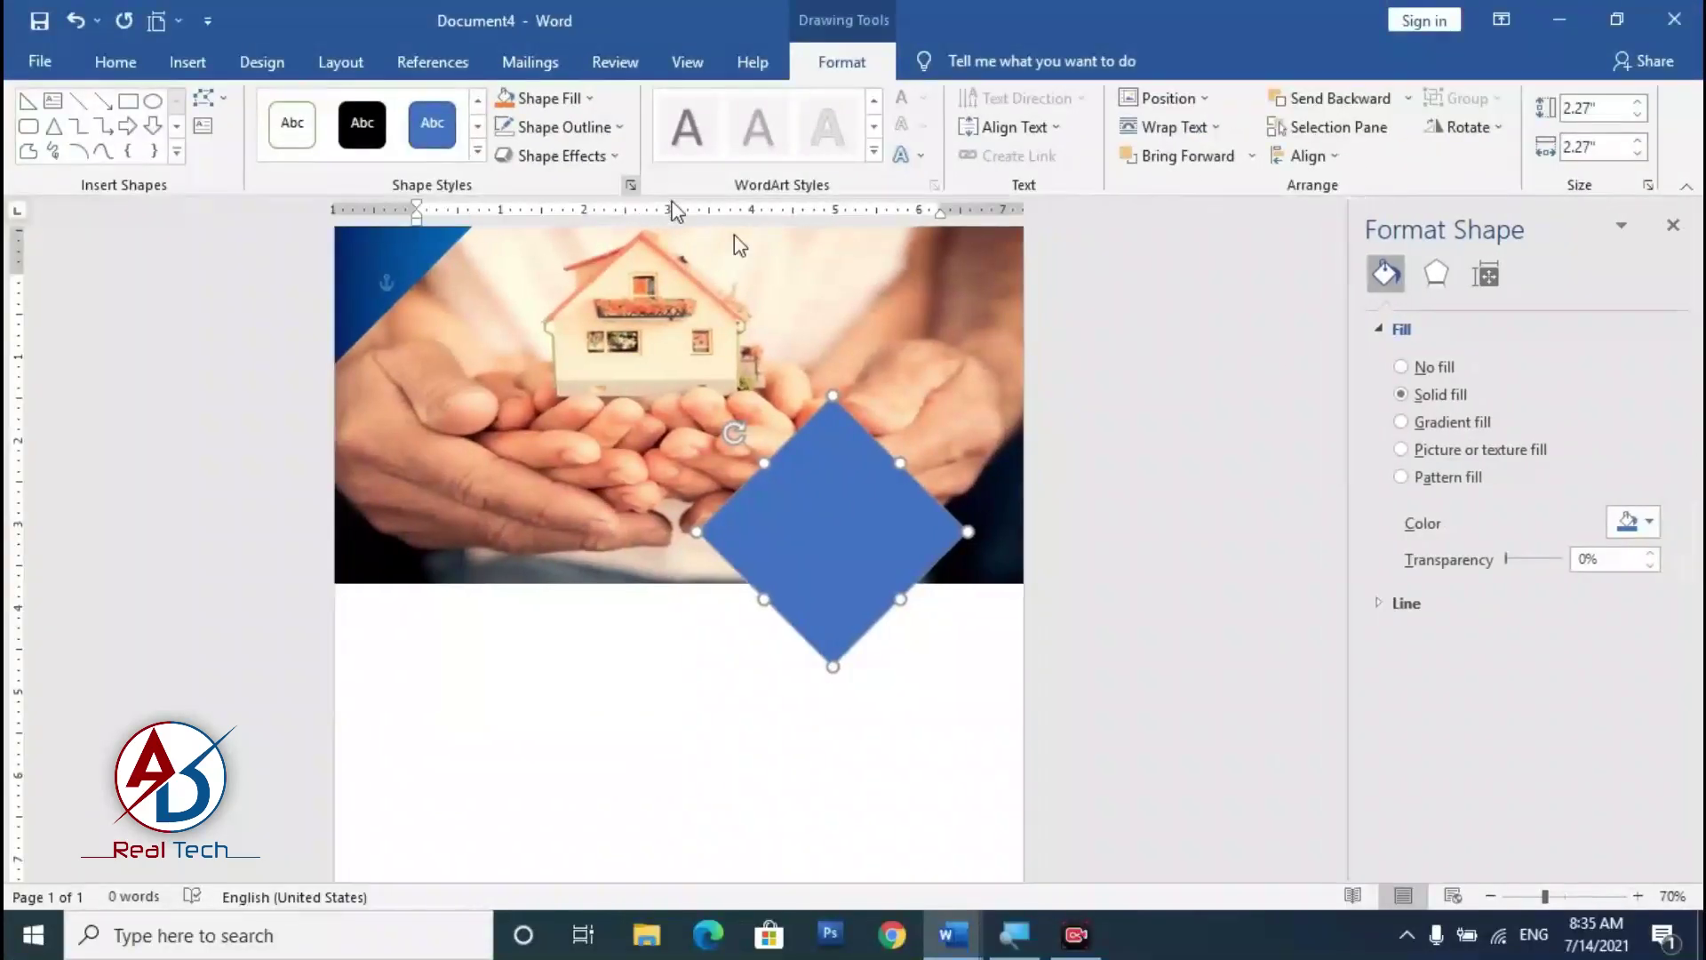
left_click(1401, 422)
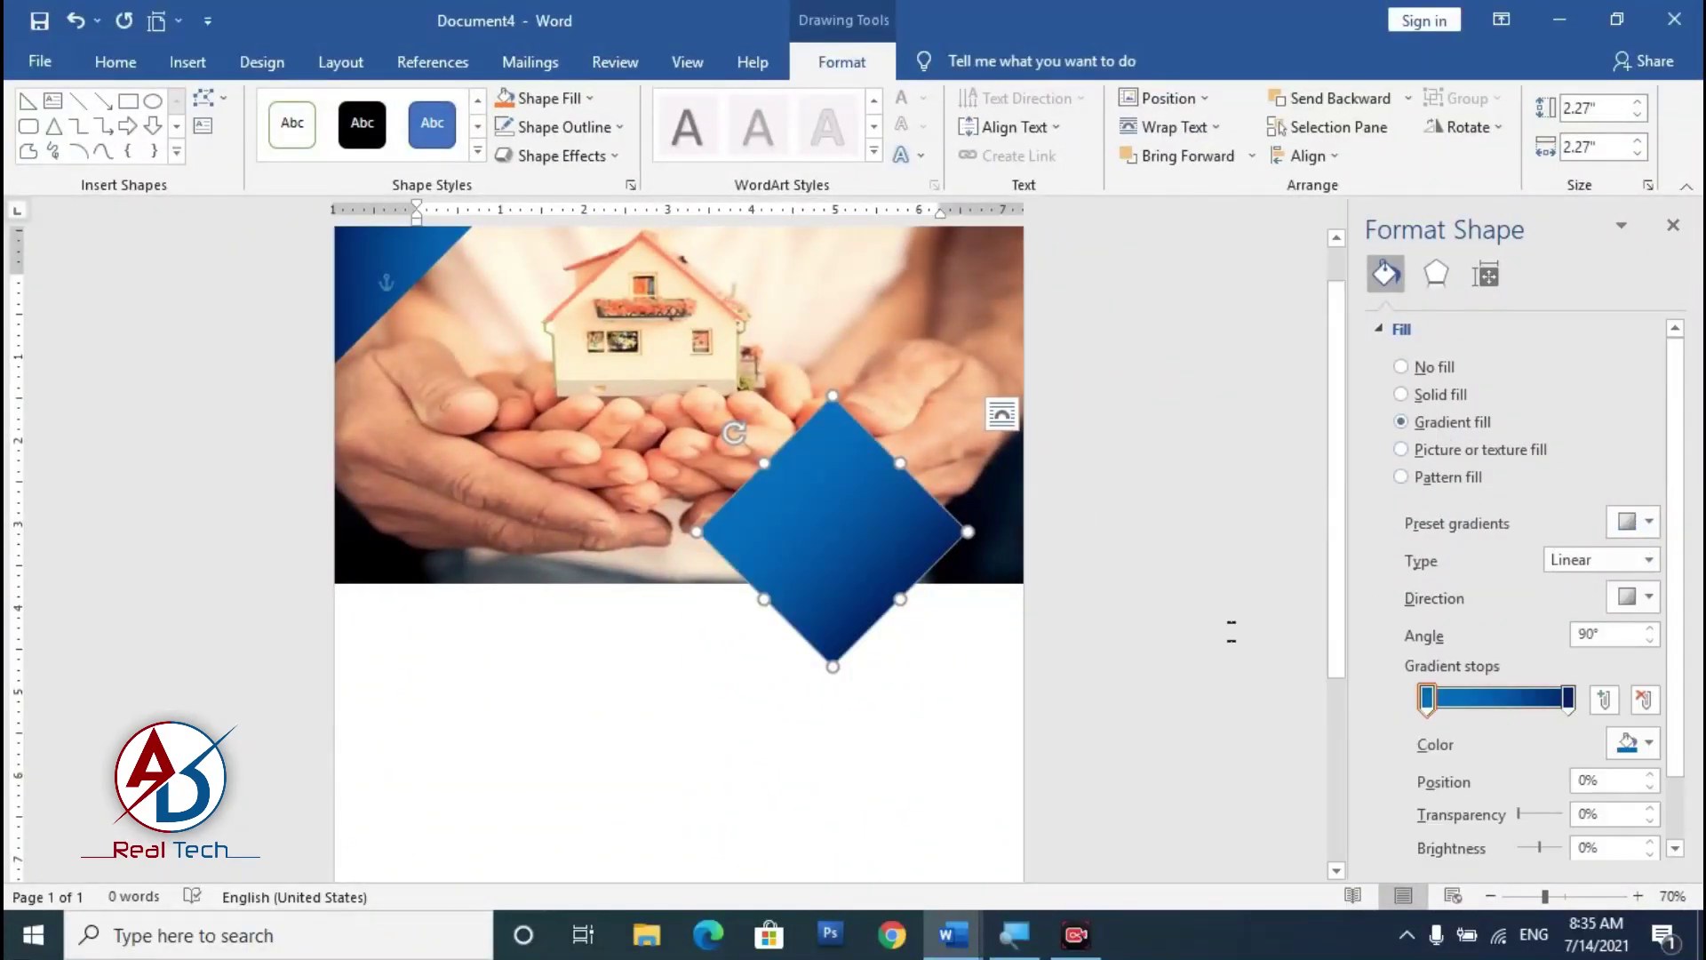
Step: Set the diamond's linear gradient angle to 0° and move its dark blue stop to 85%
left_click_drag(1569, 709, 1556, 711)
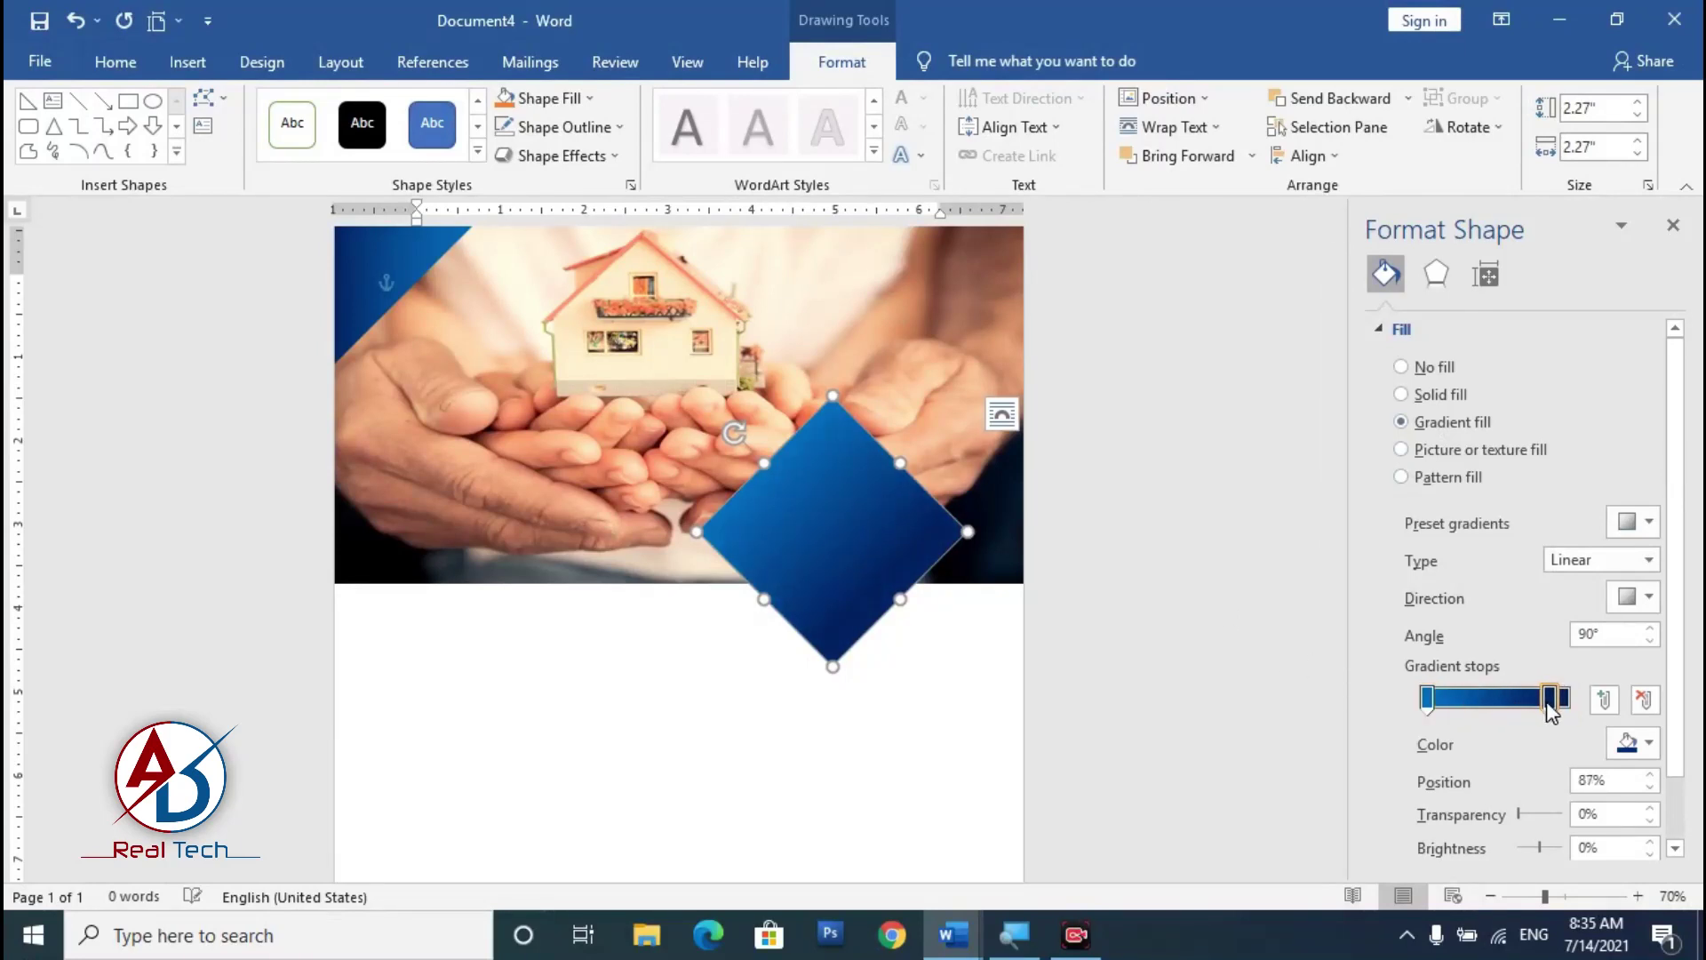
left_click_drag(1564, 709, 1573, 708)
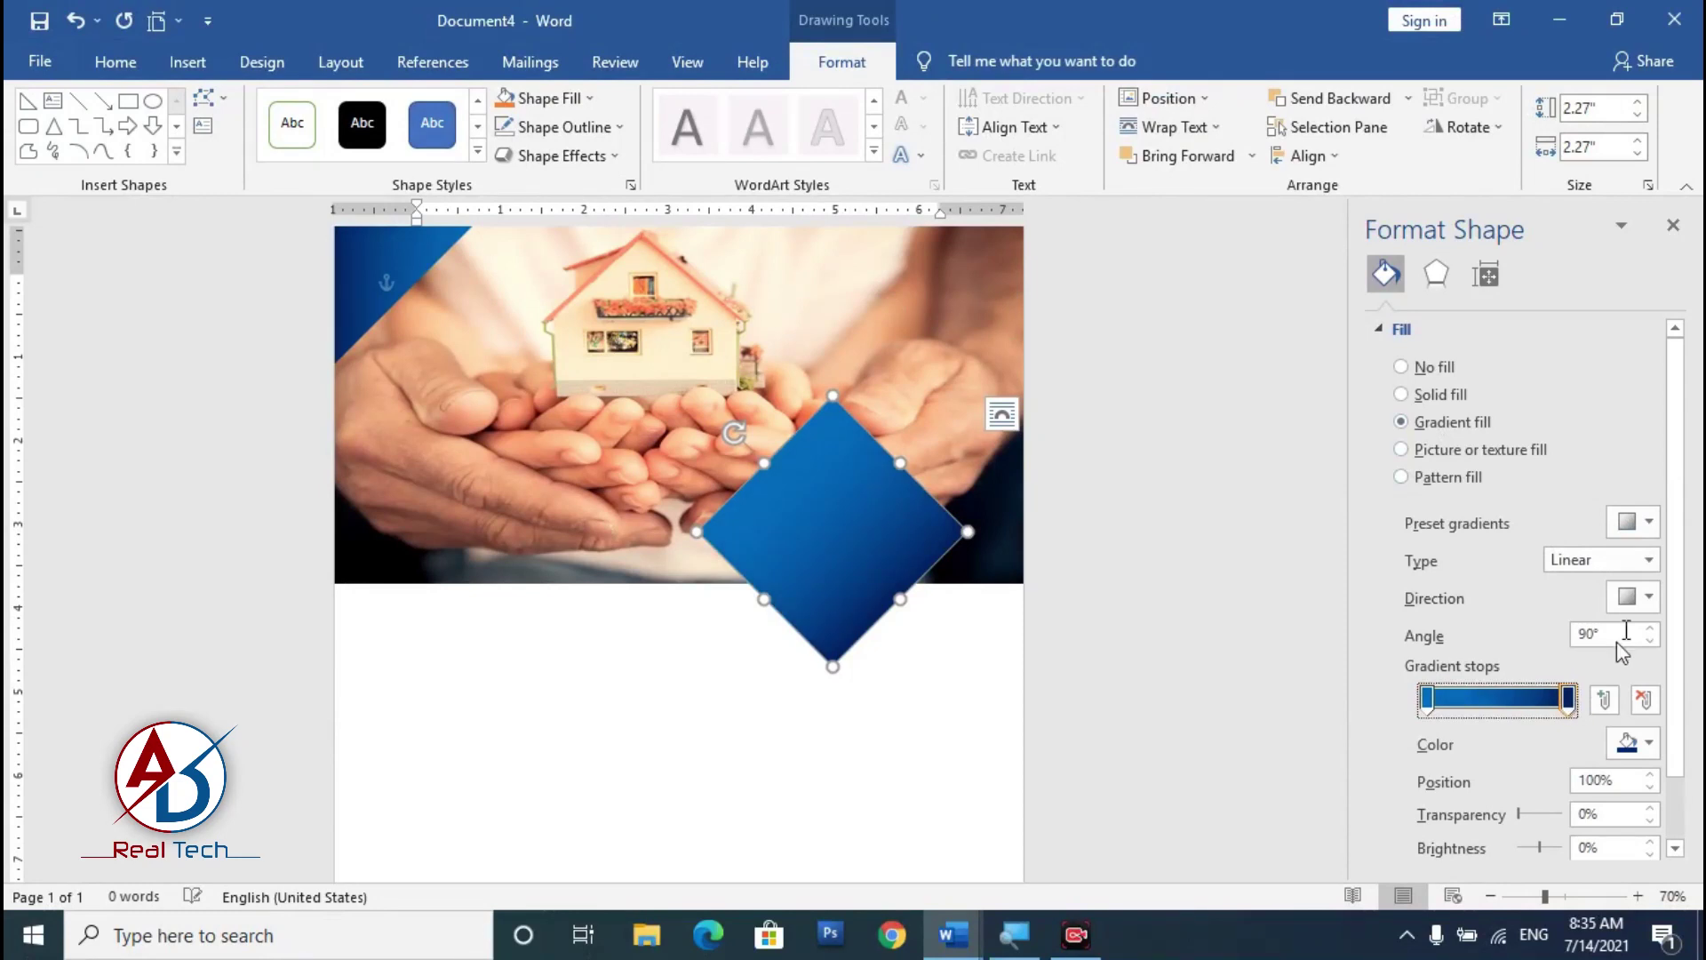
left_click(1651, 597)
left_click(1616, 640)
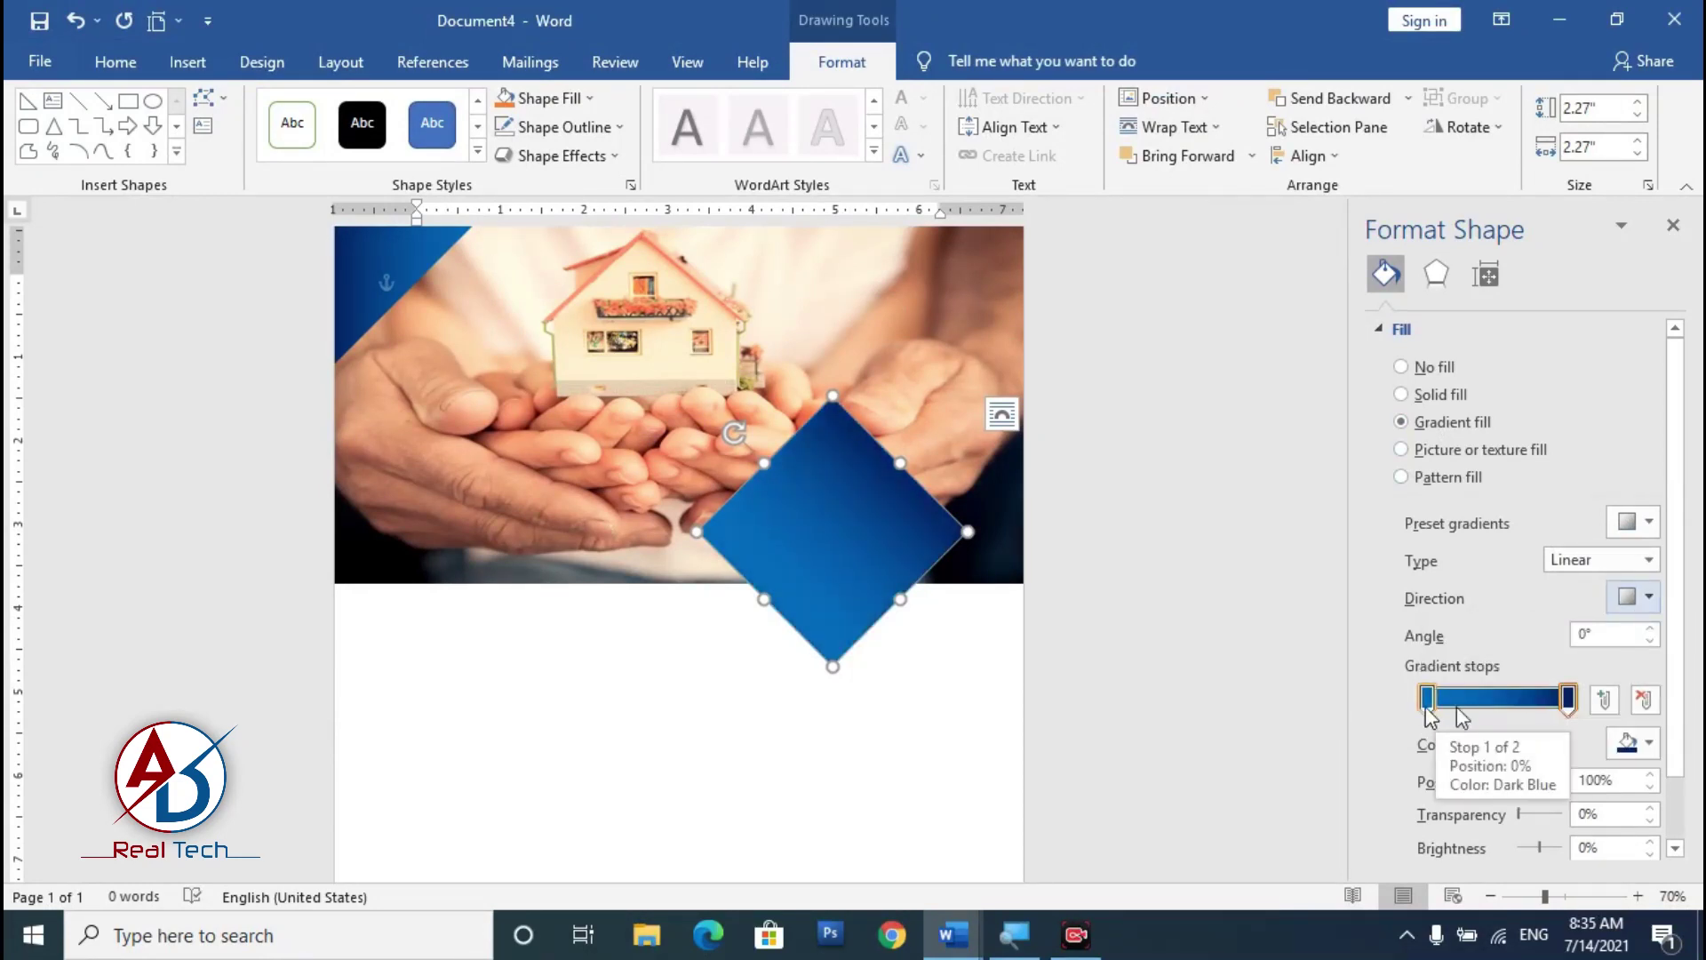
left_click(1548, 702)
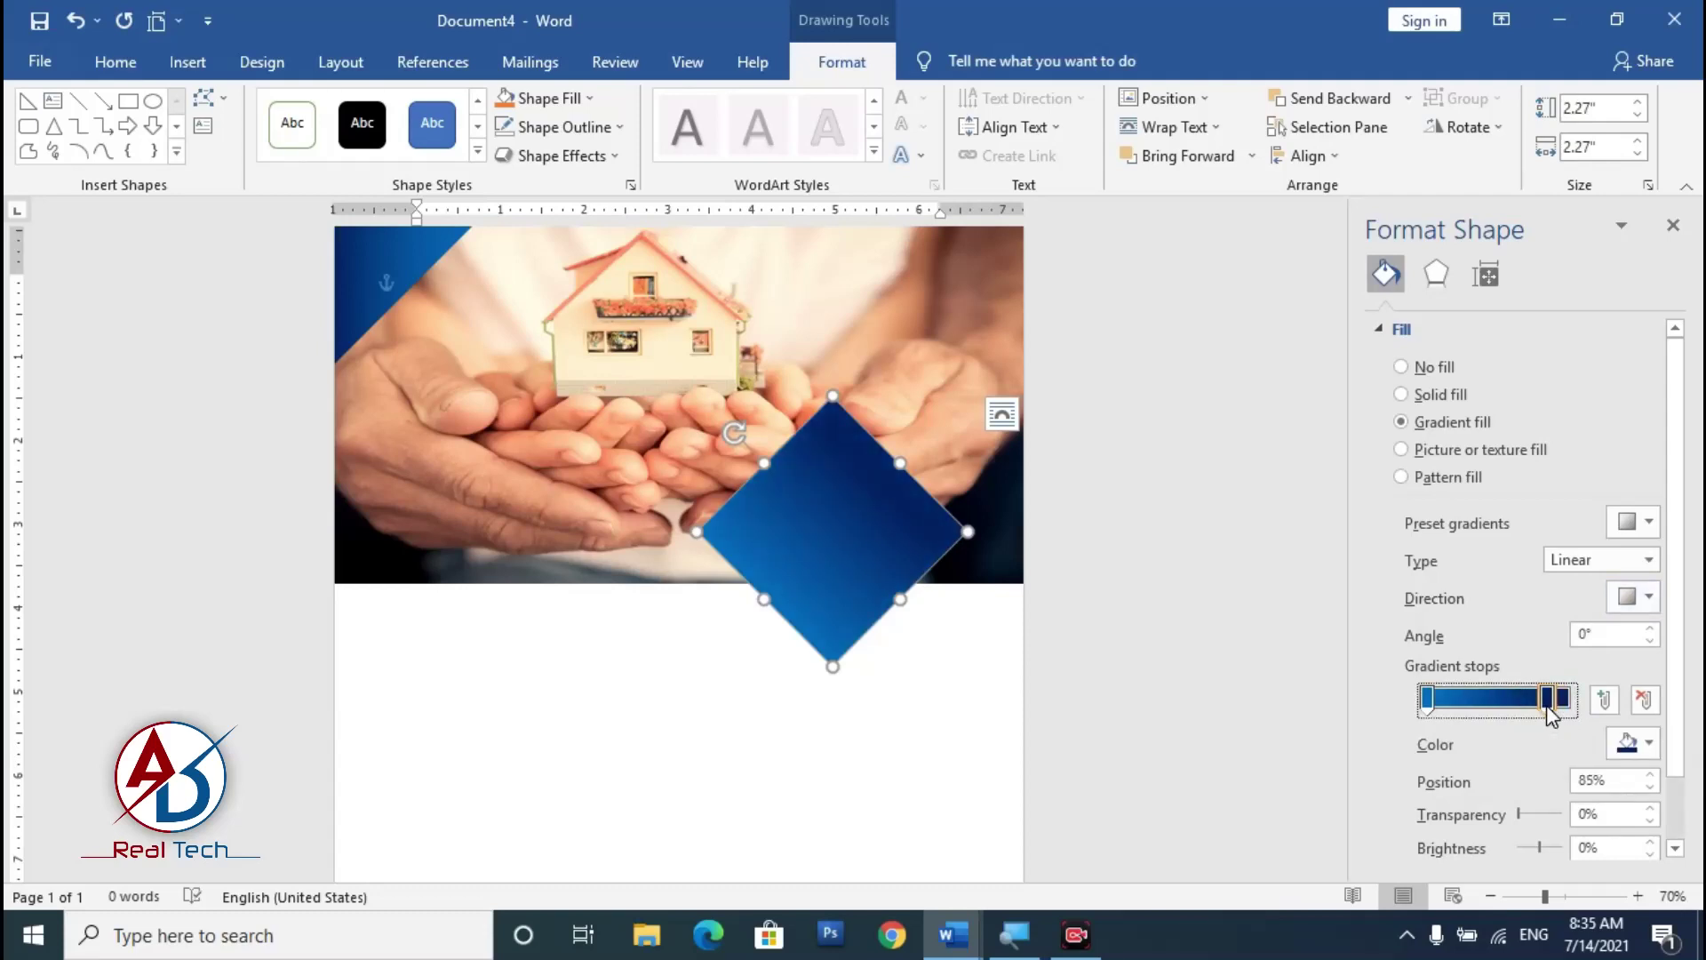
left_click(1116, 663)
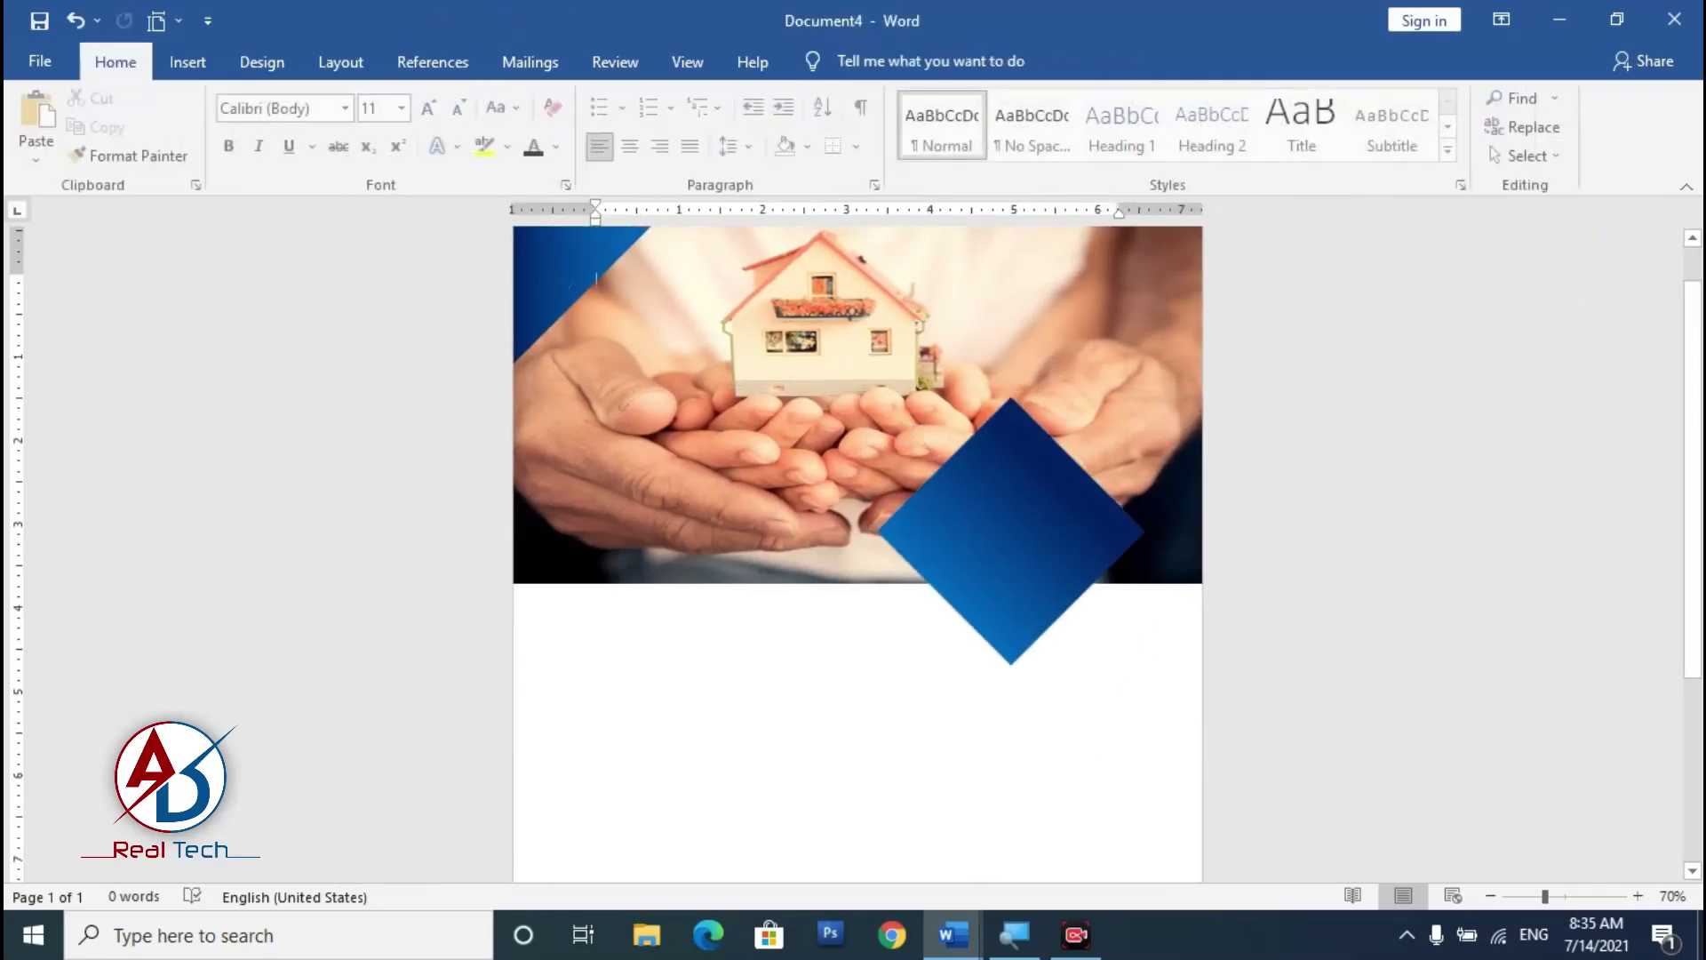
Step: Draw a full-width rectangle about 2.84 inches high and 8.29 inches wide along the bottom edge of the page
scroll(978, 781, "down", 5)
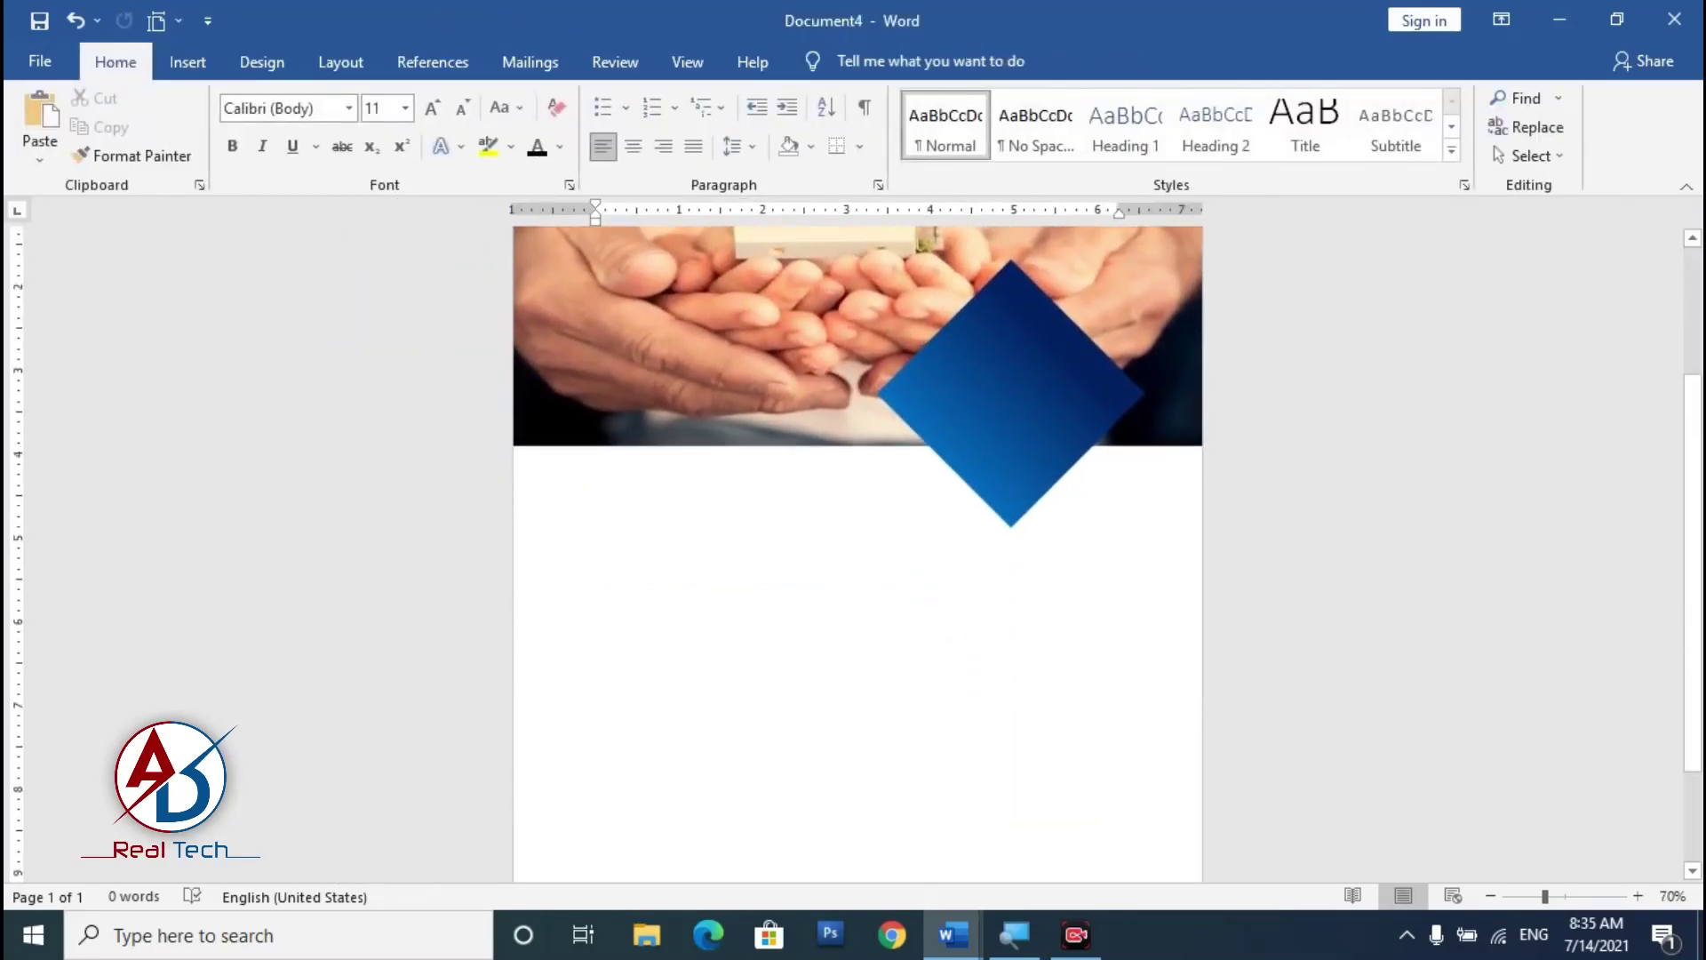
scroll(830, 731, "up", 3)
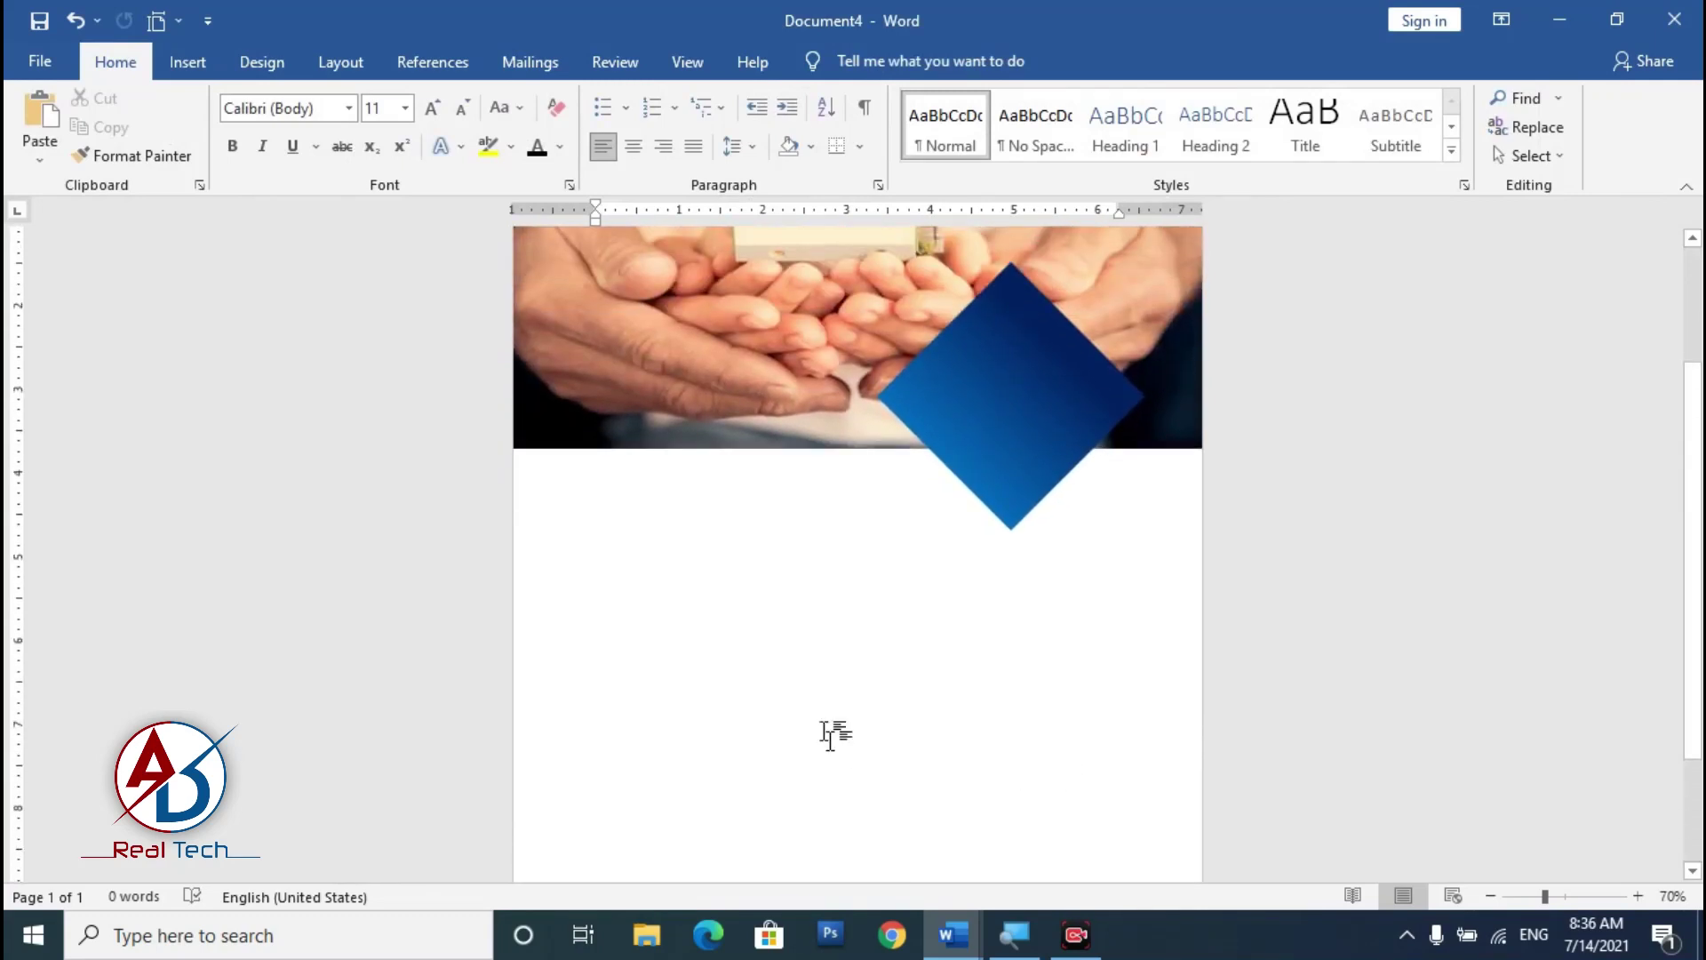
scroll(830, 737, "down", 3)
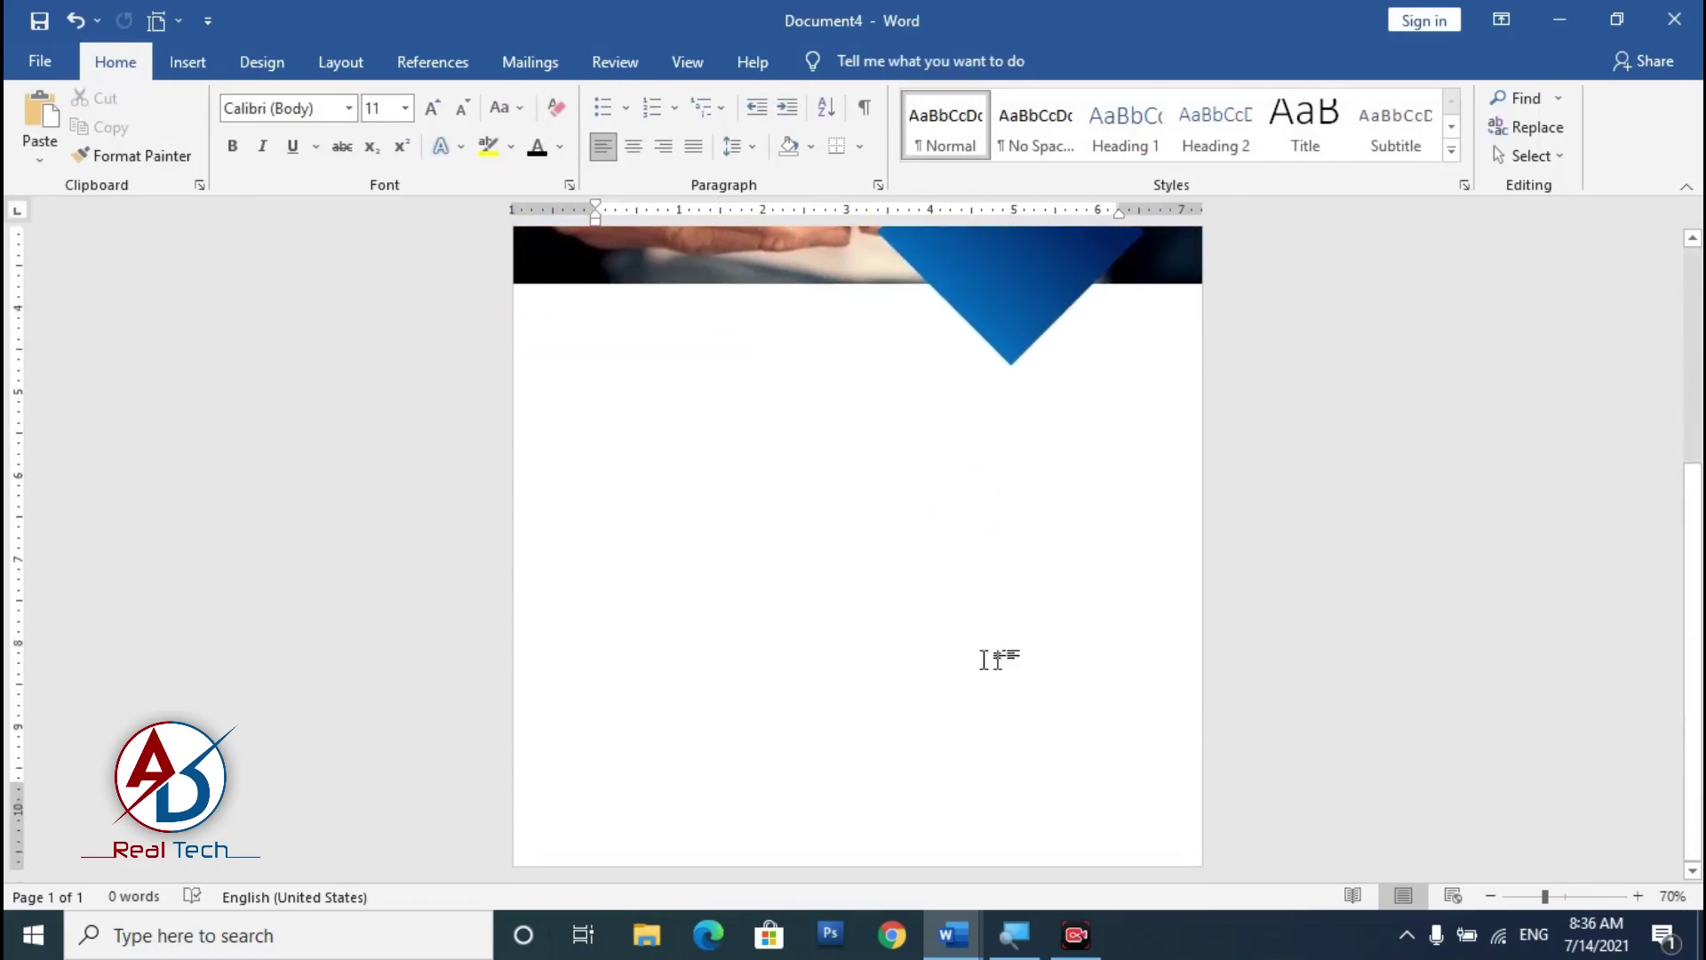
left_click(186, 61)
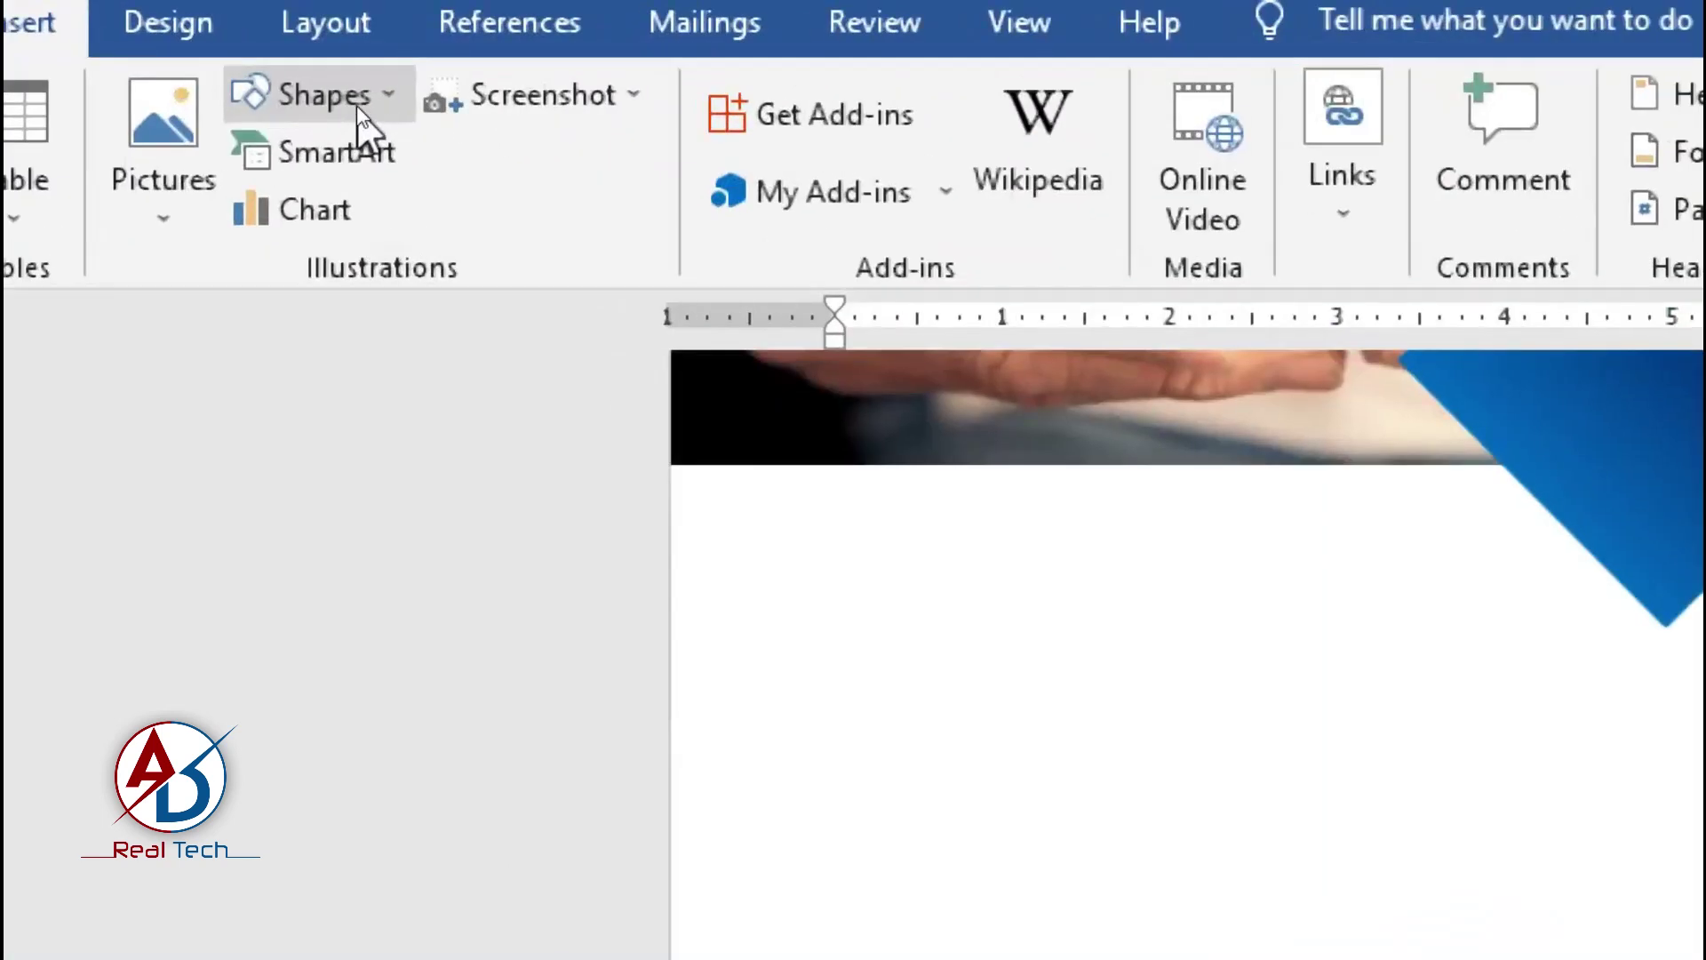
left_click(356, 104)
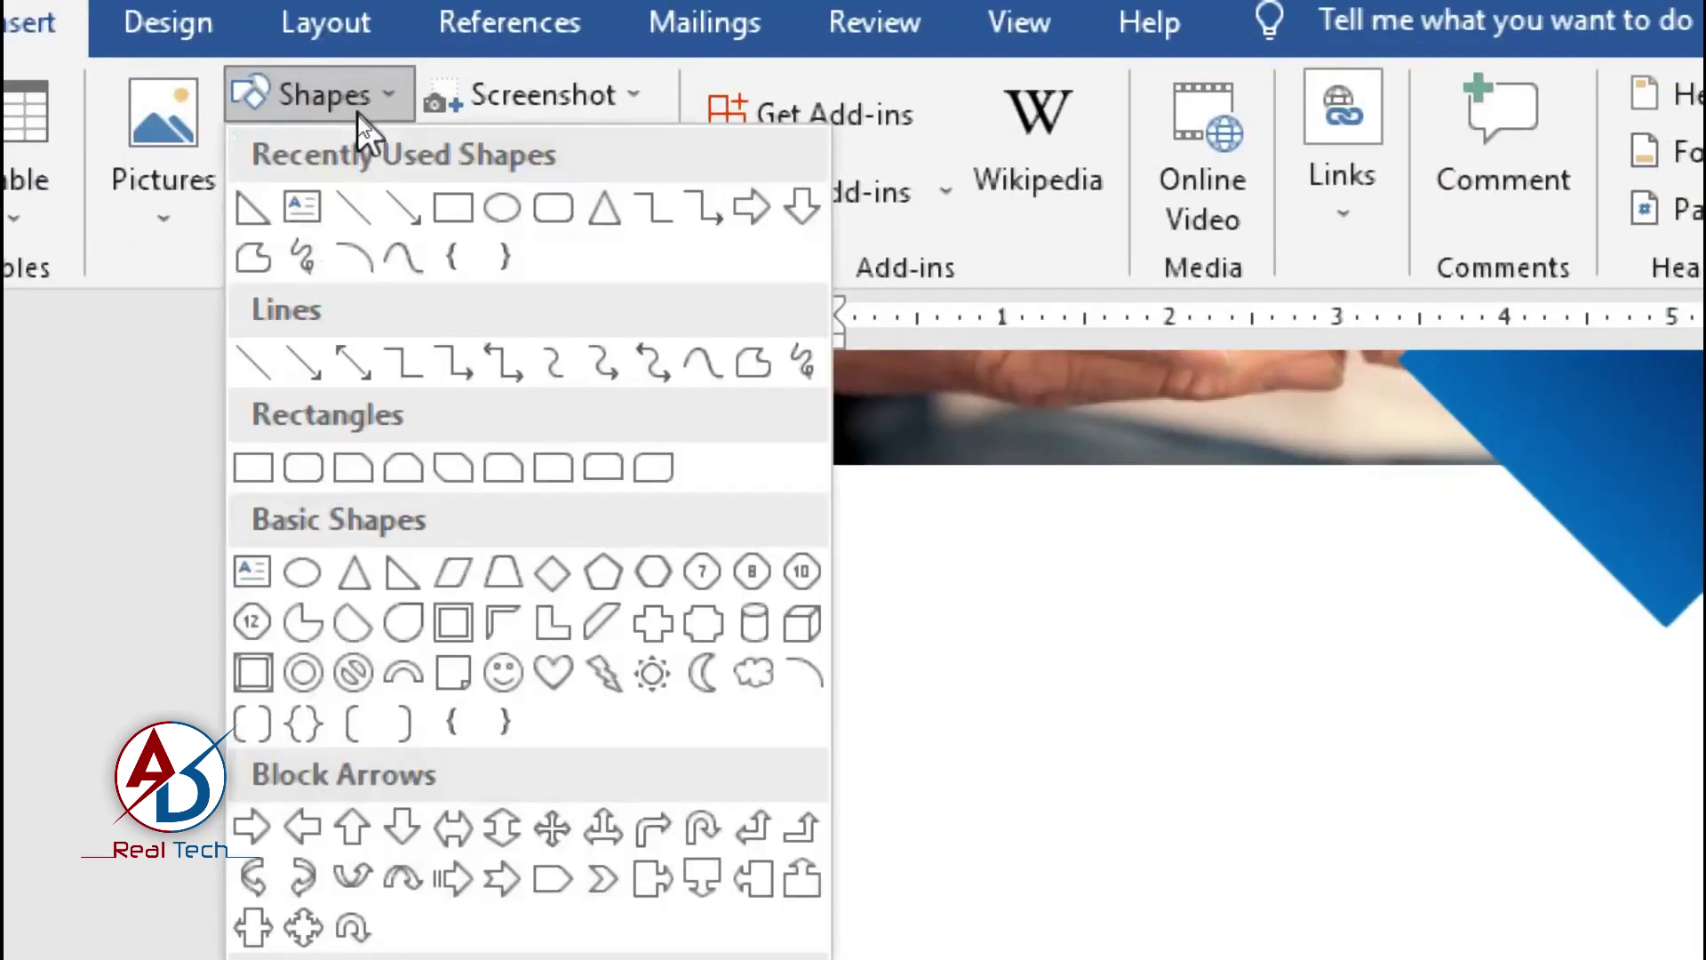
left_click(449, 212)
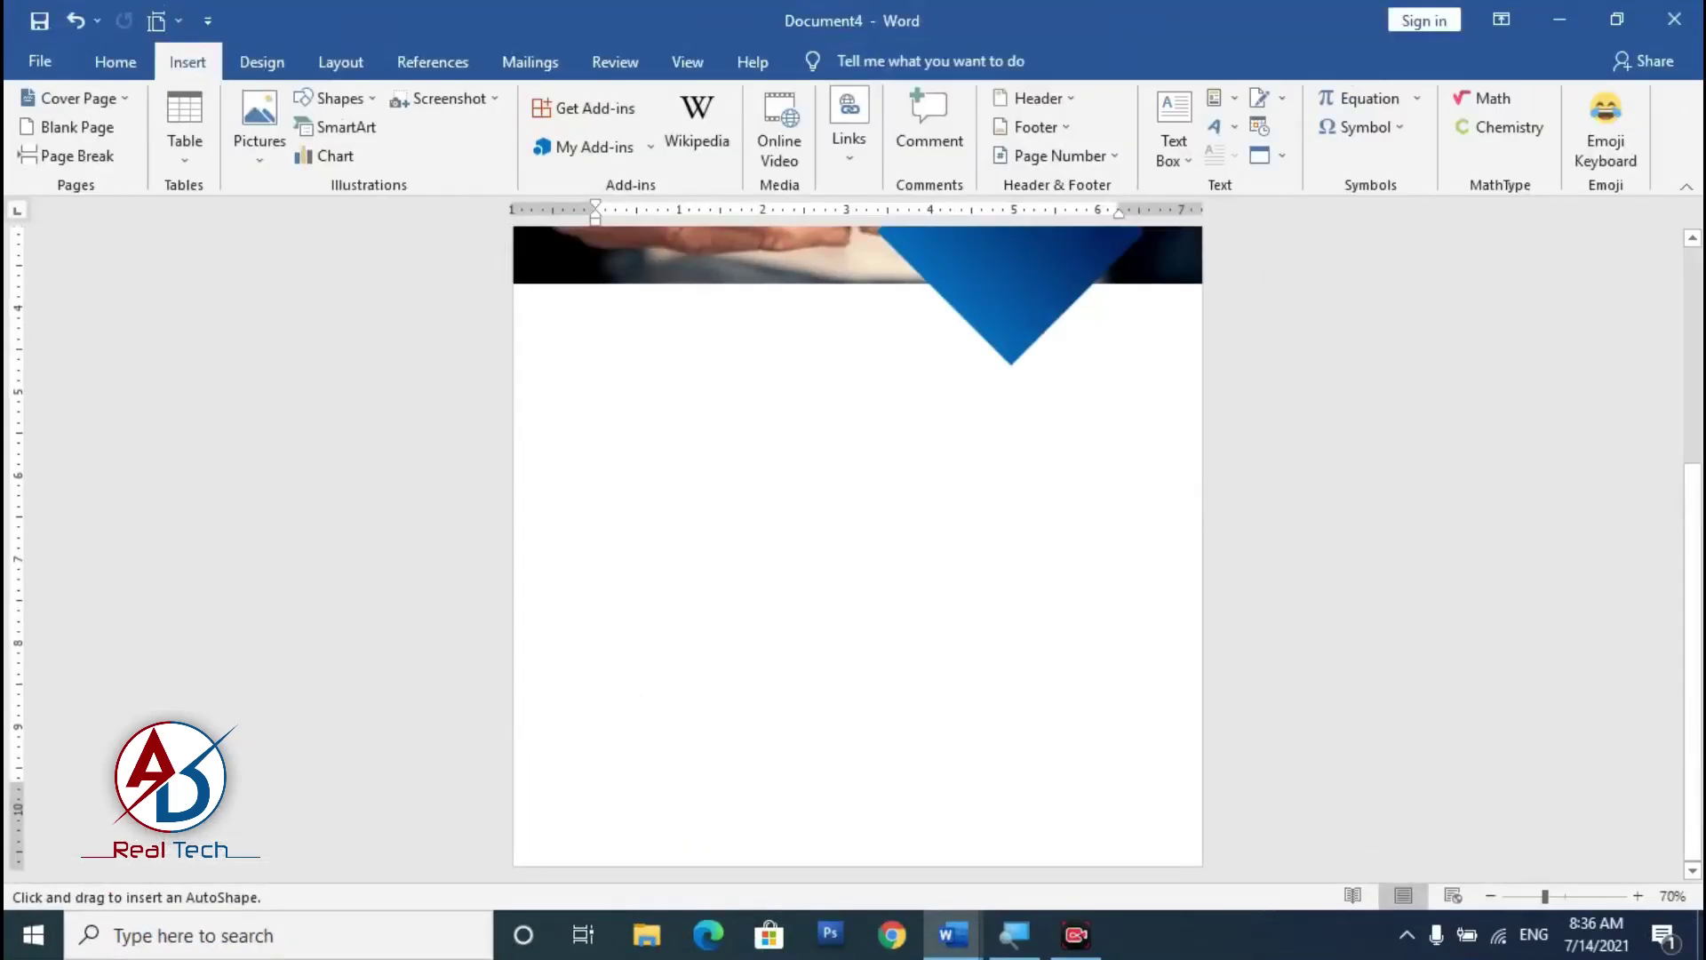
left_click_drag(513, 662, 1202, 862)
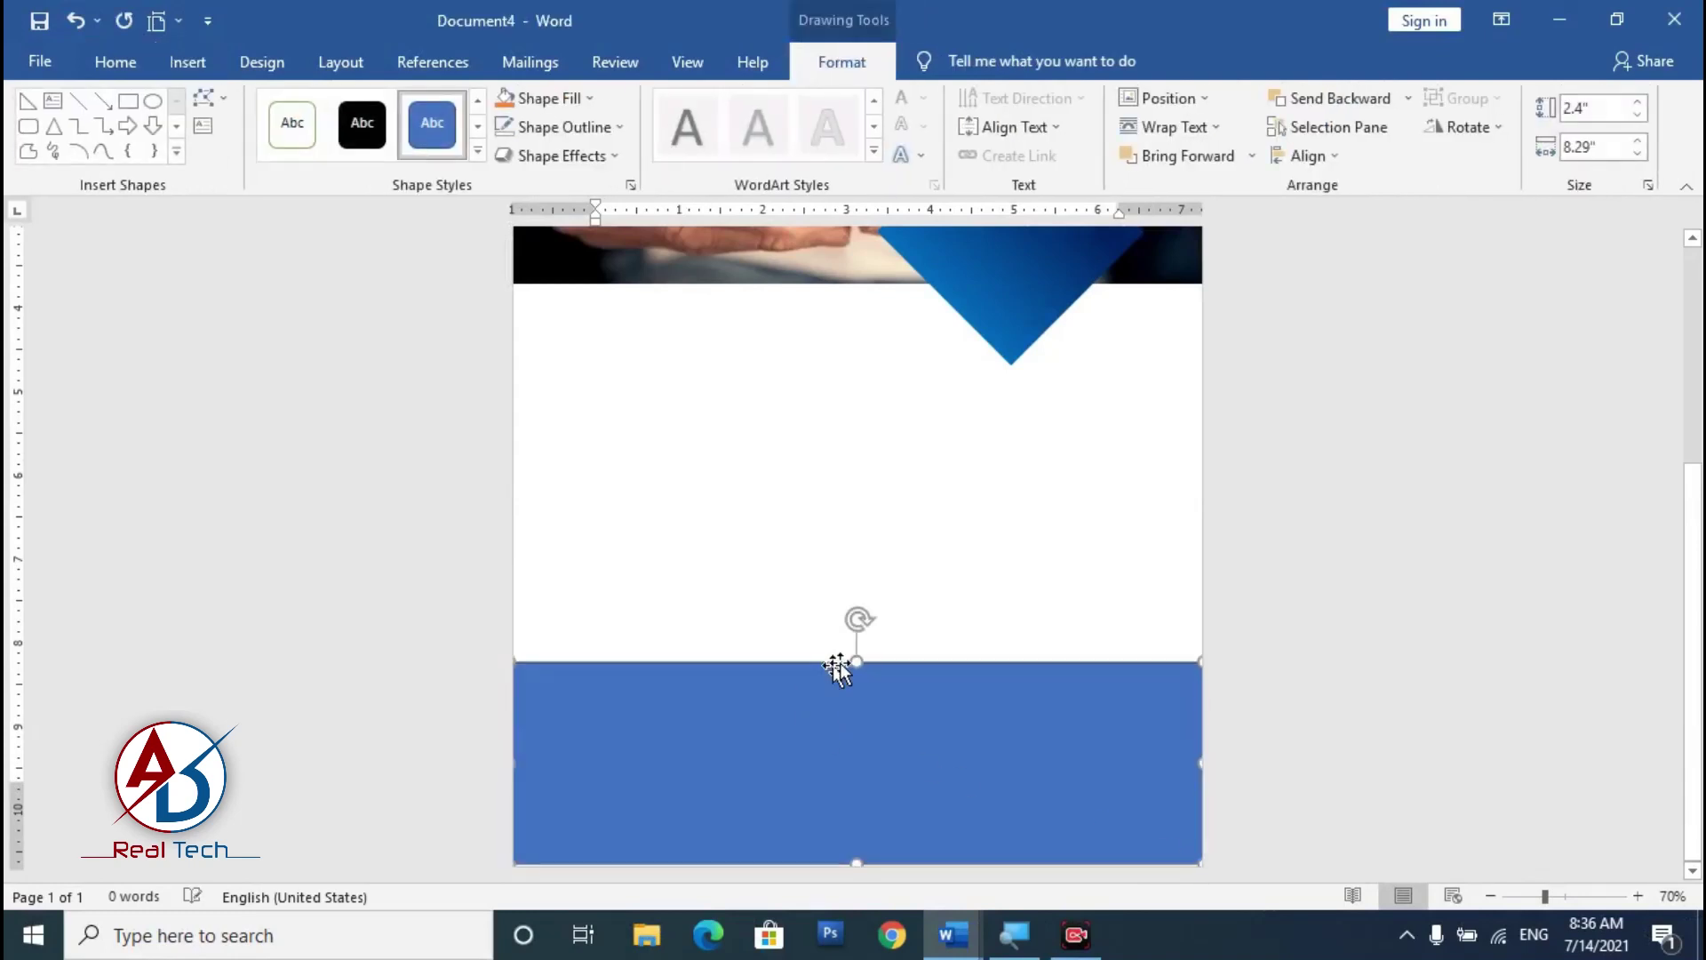
left_click_drag(856, 662, 857, 624)
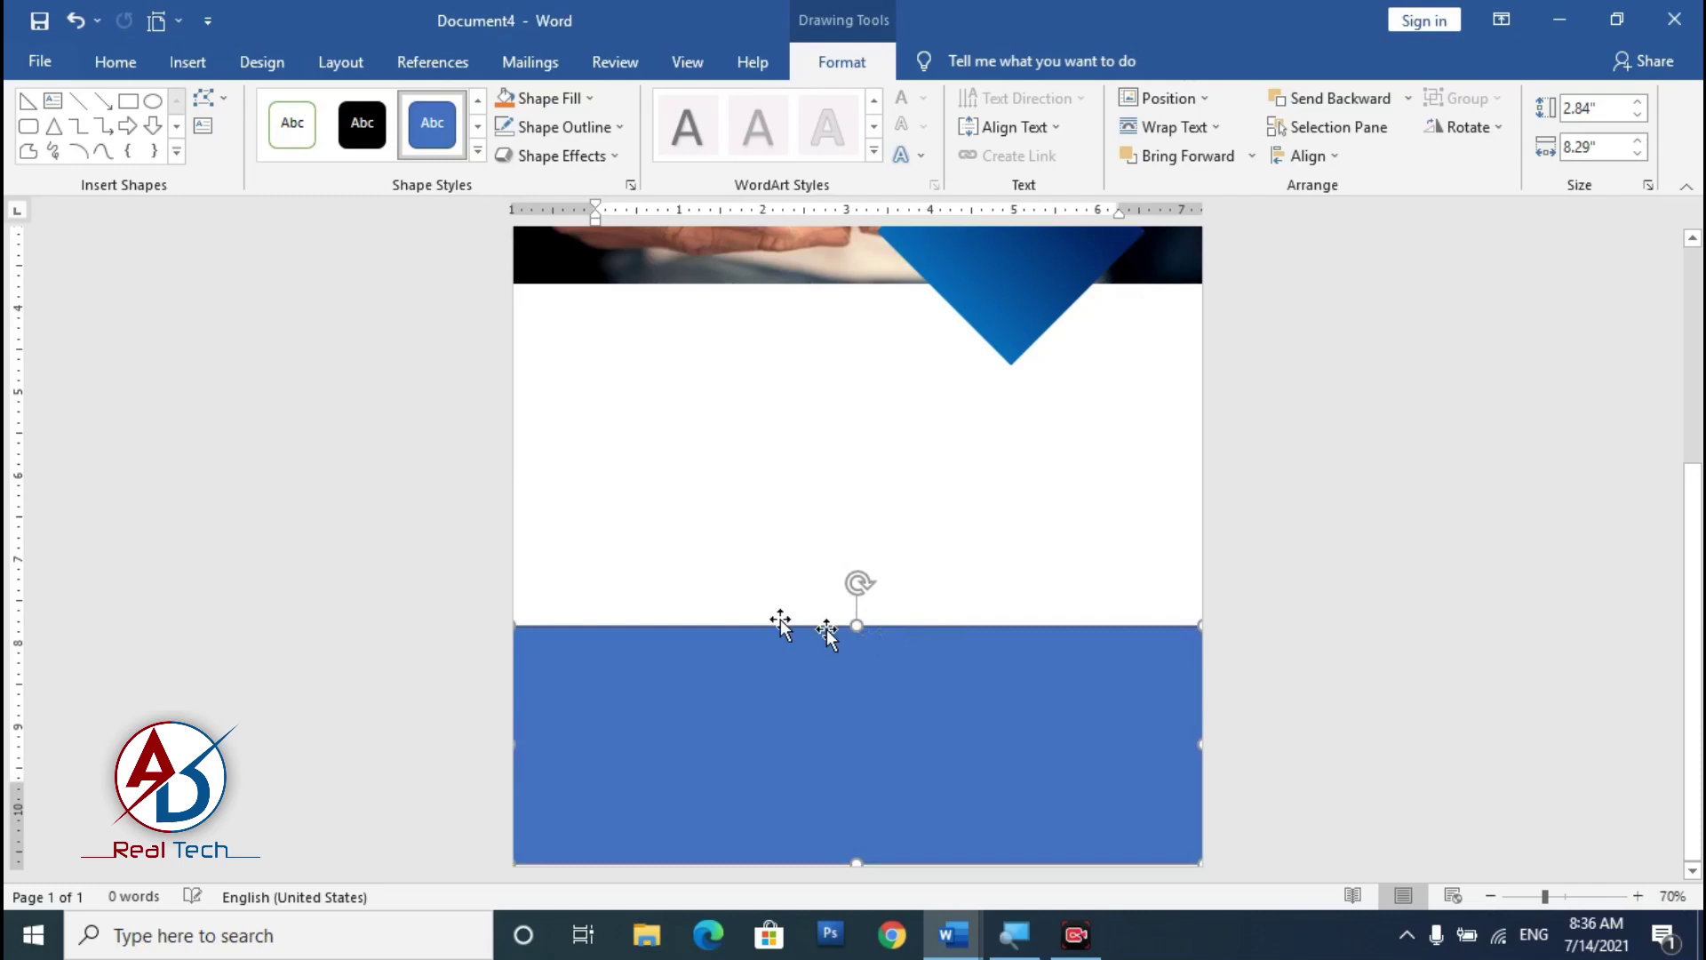
Step: Remove the bottom rectangle's outline and edit its points, lowering the top-right corner and raising the top-left one for a slanted top edge
left_click(578, 127)
left_click(596, 347)
scroll(1102, 749, "up", 3)
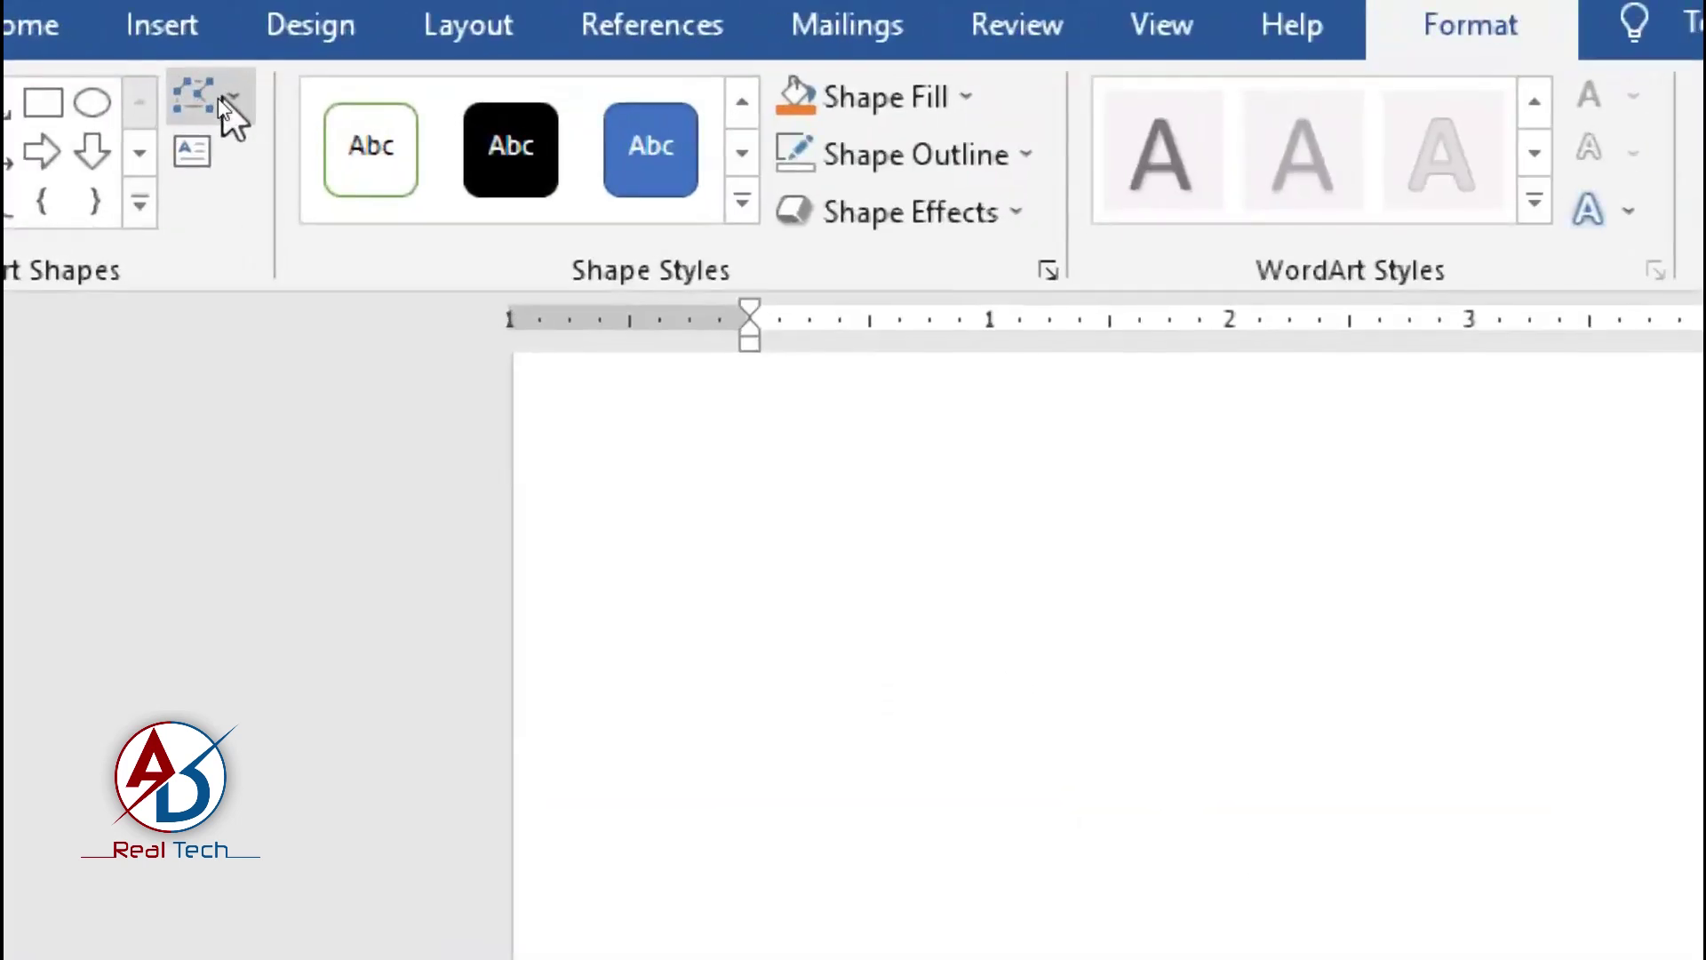
left_click(220, 98)
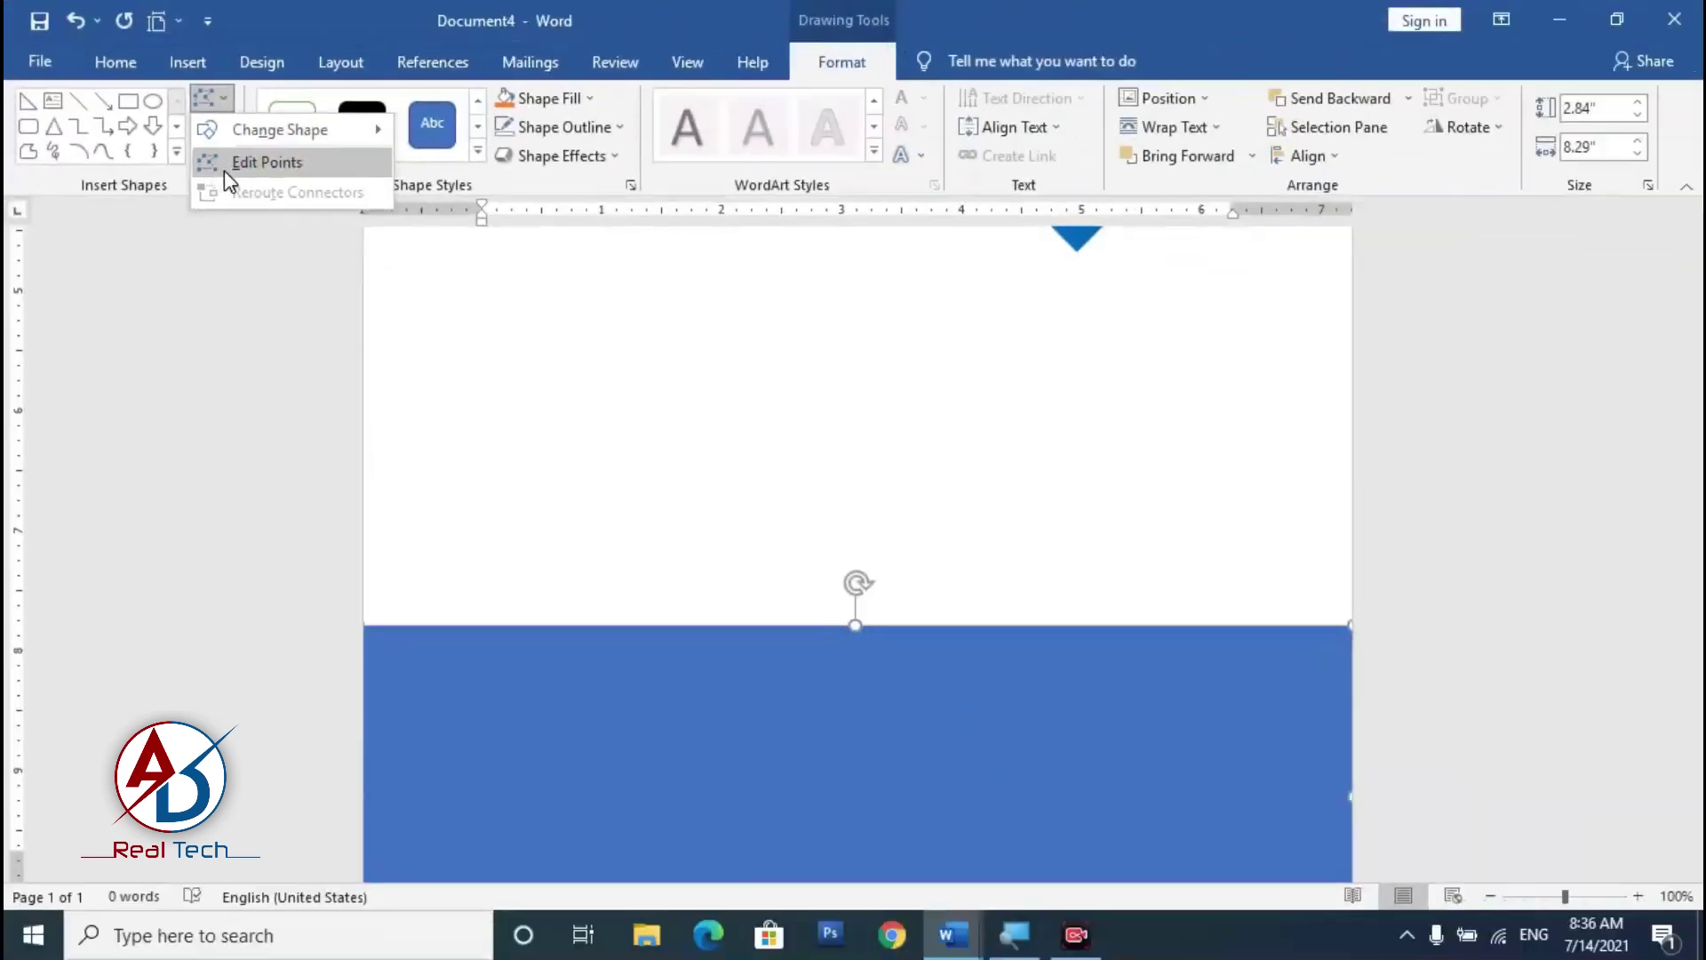
left_click(238, 245)
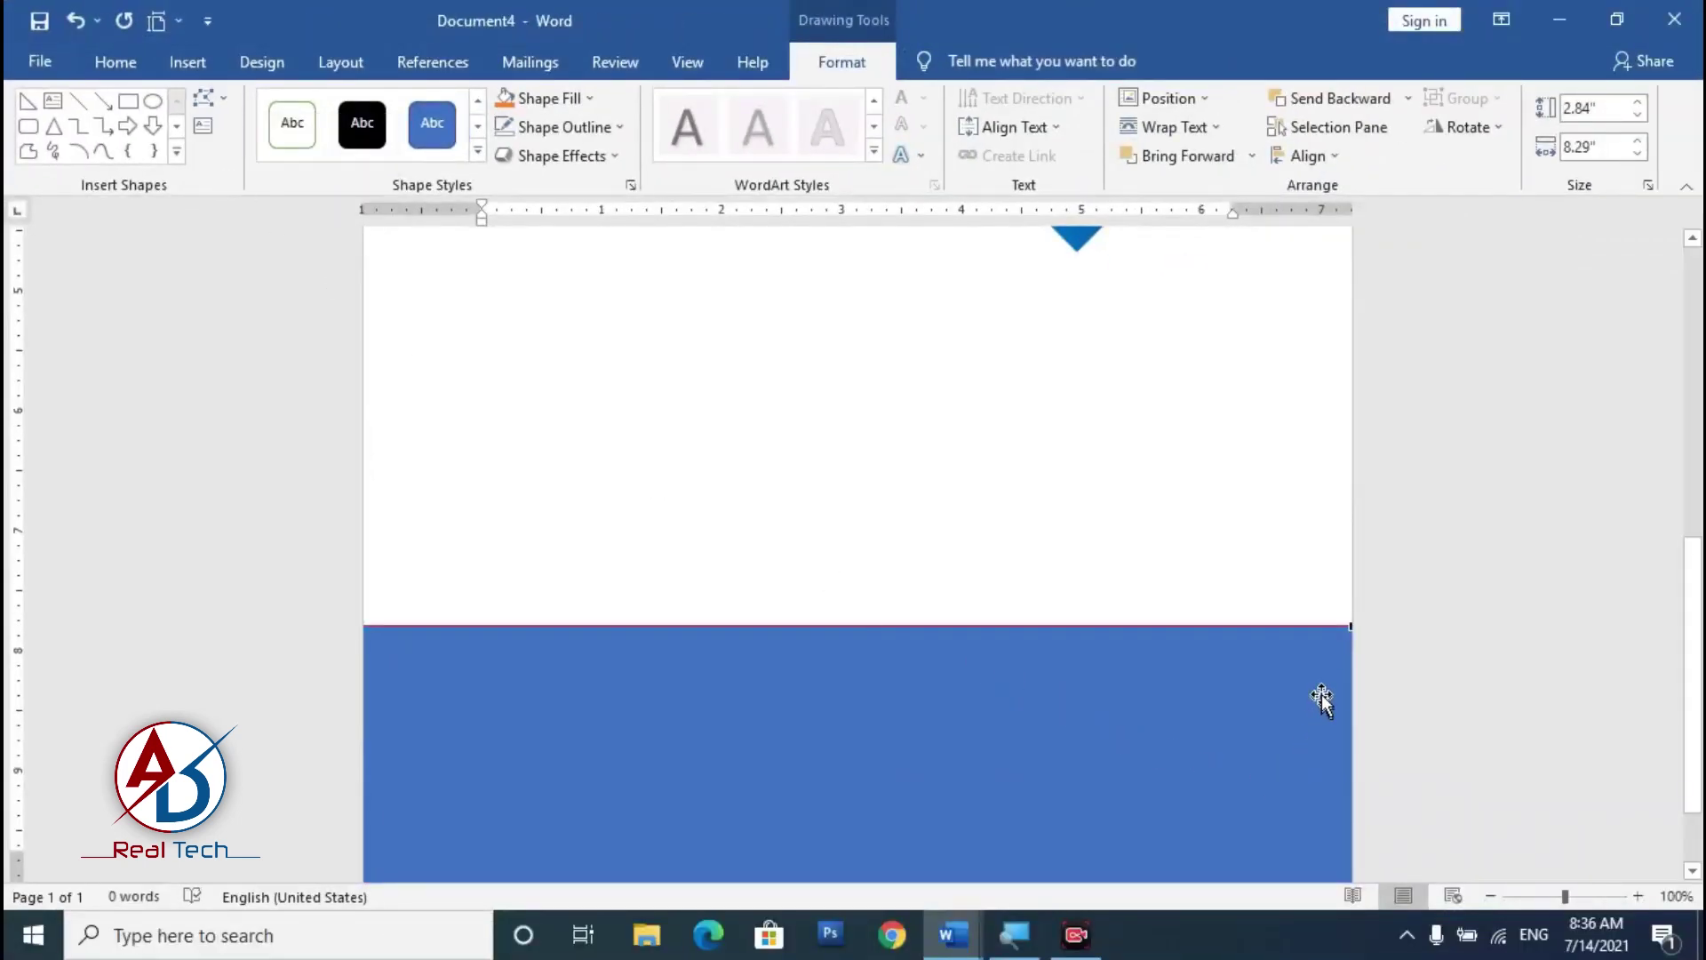
left_click_drag(1351, 627, 1347, 767)
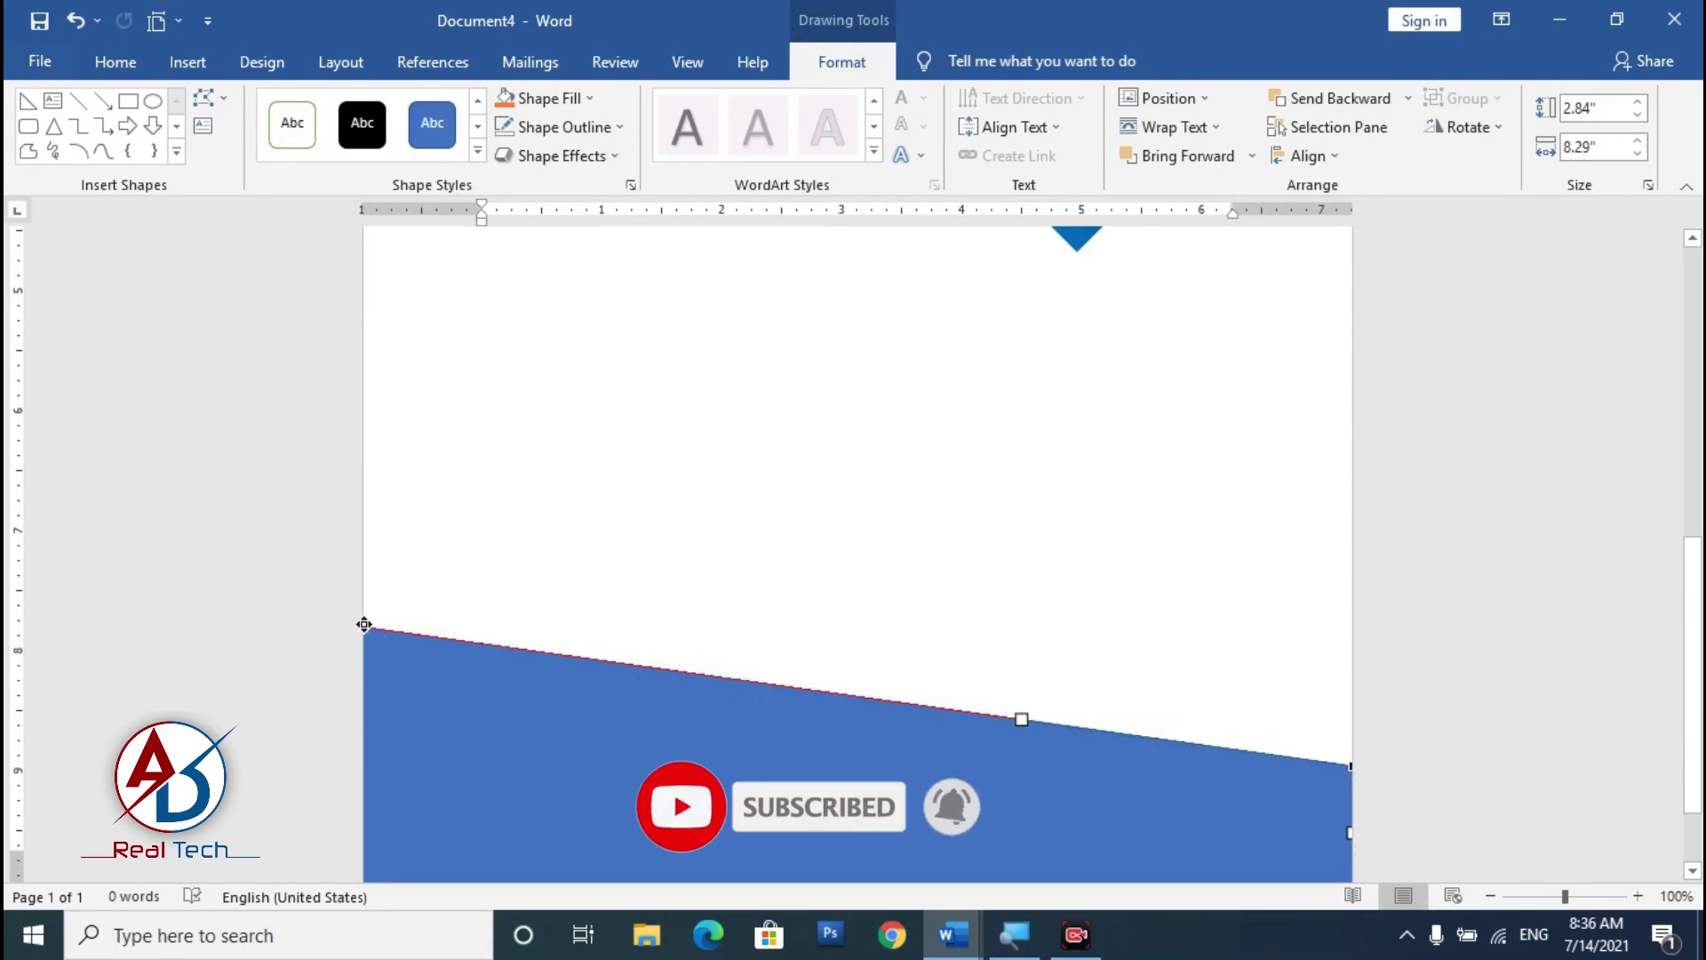
left_click_drag(365, 625, 365, 587)
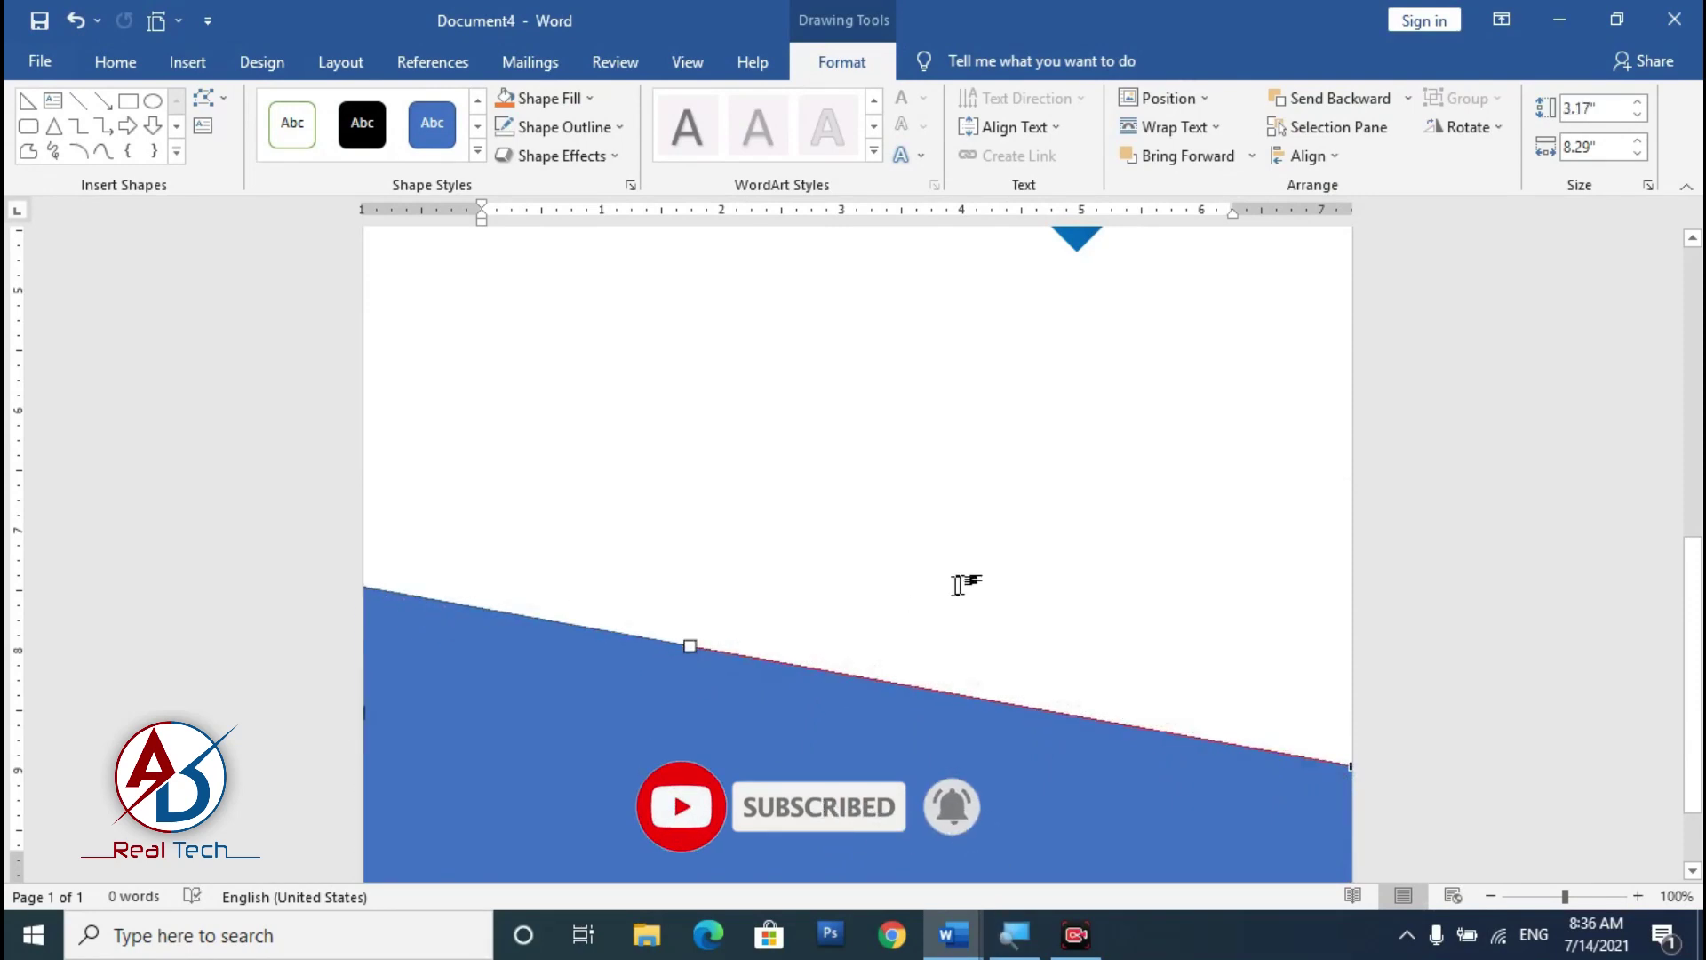
left_click(962, 583)
Step: Give the slanted shape at the page bottom the linear blue to dark blue gradient fill
scroll(963, 587, "down", 9)
scroll(963, 586, "up", 5)
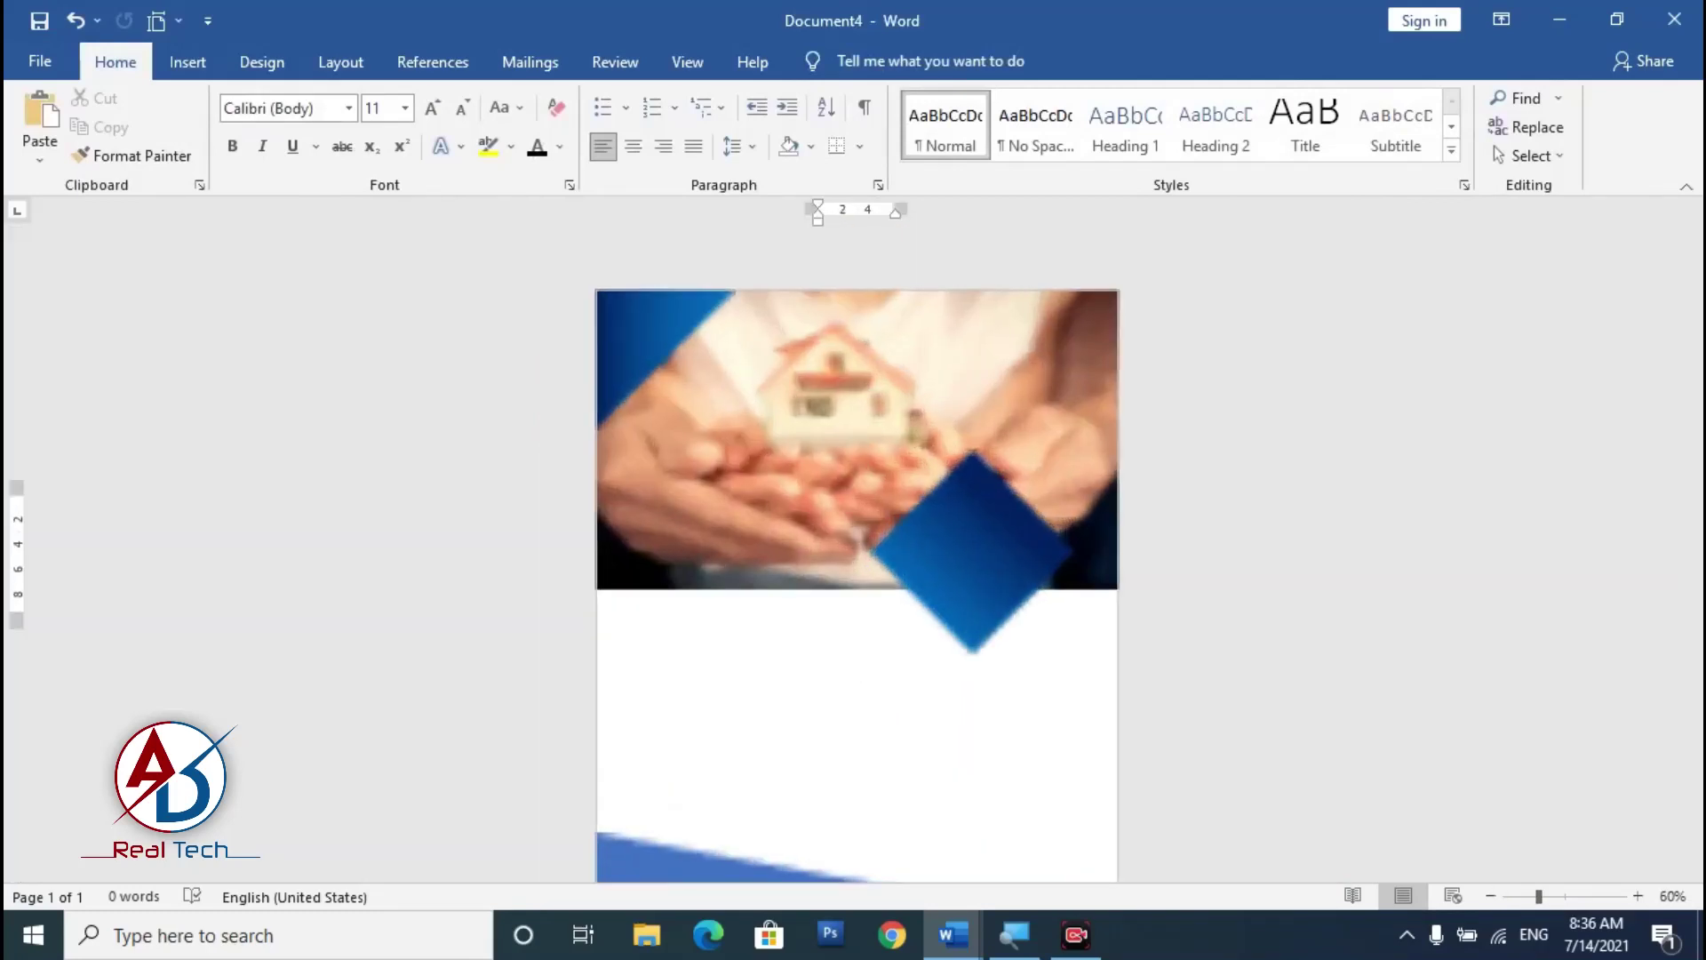
scroll(812, 773, "down", 2)
left_click(811, 774)
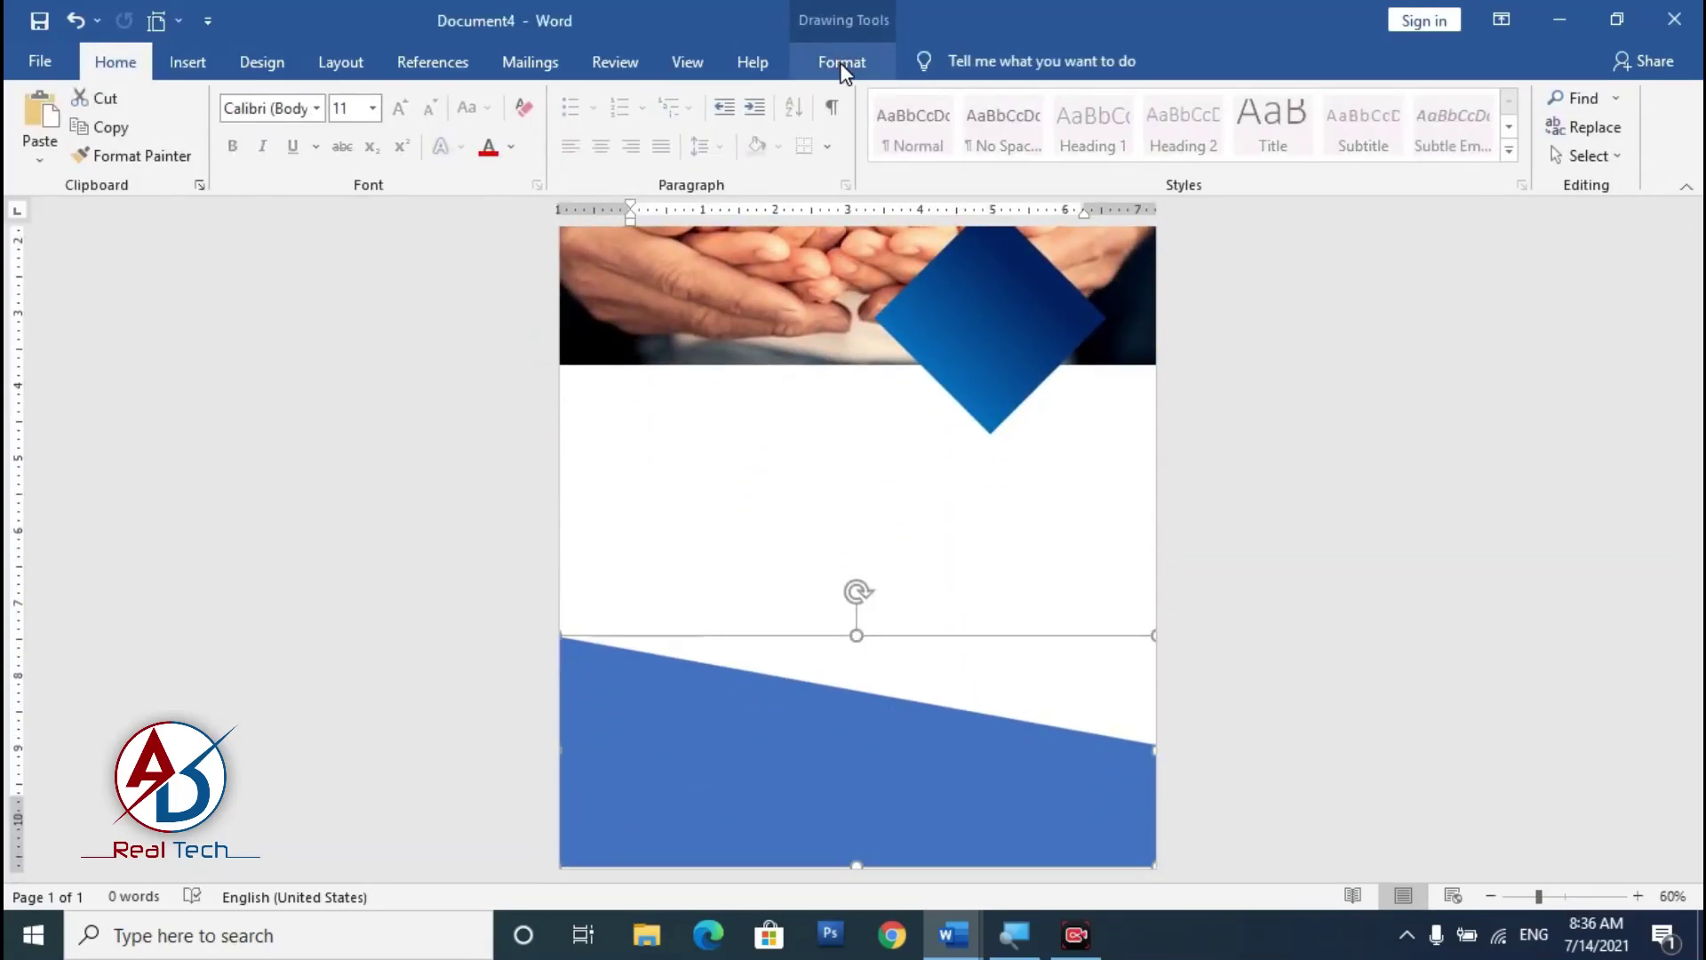
left_click(842, 64)
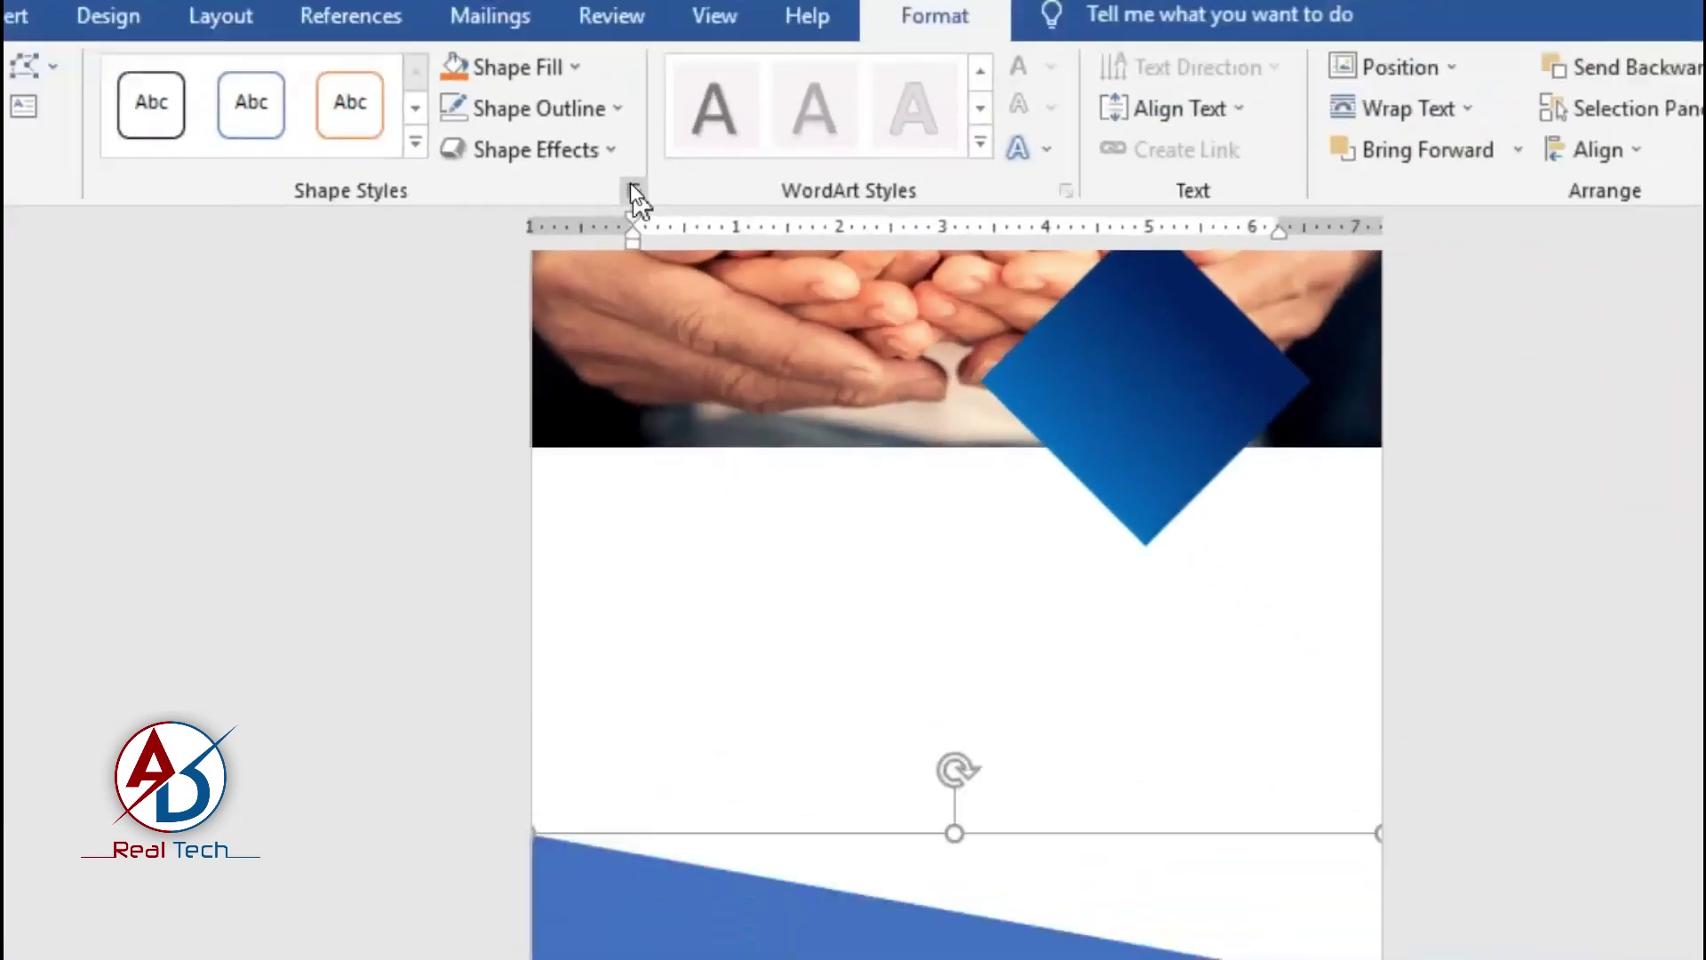
left_click(631, 186)
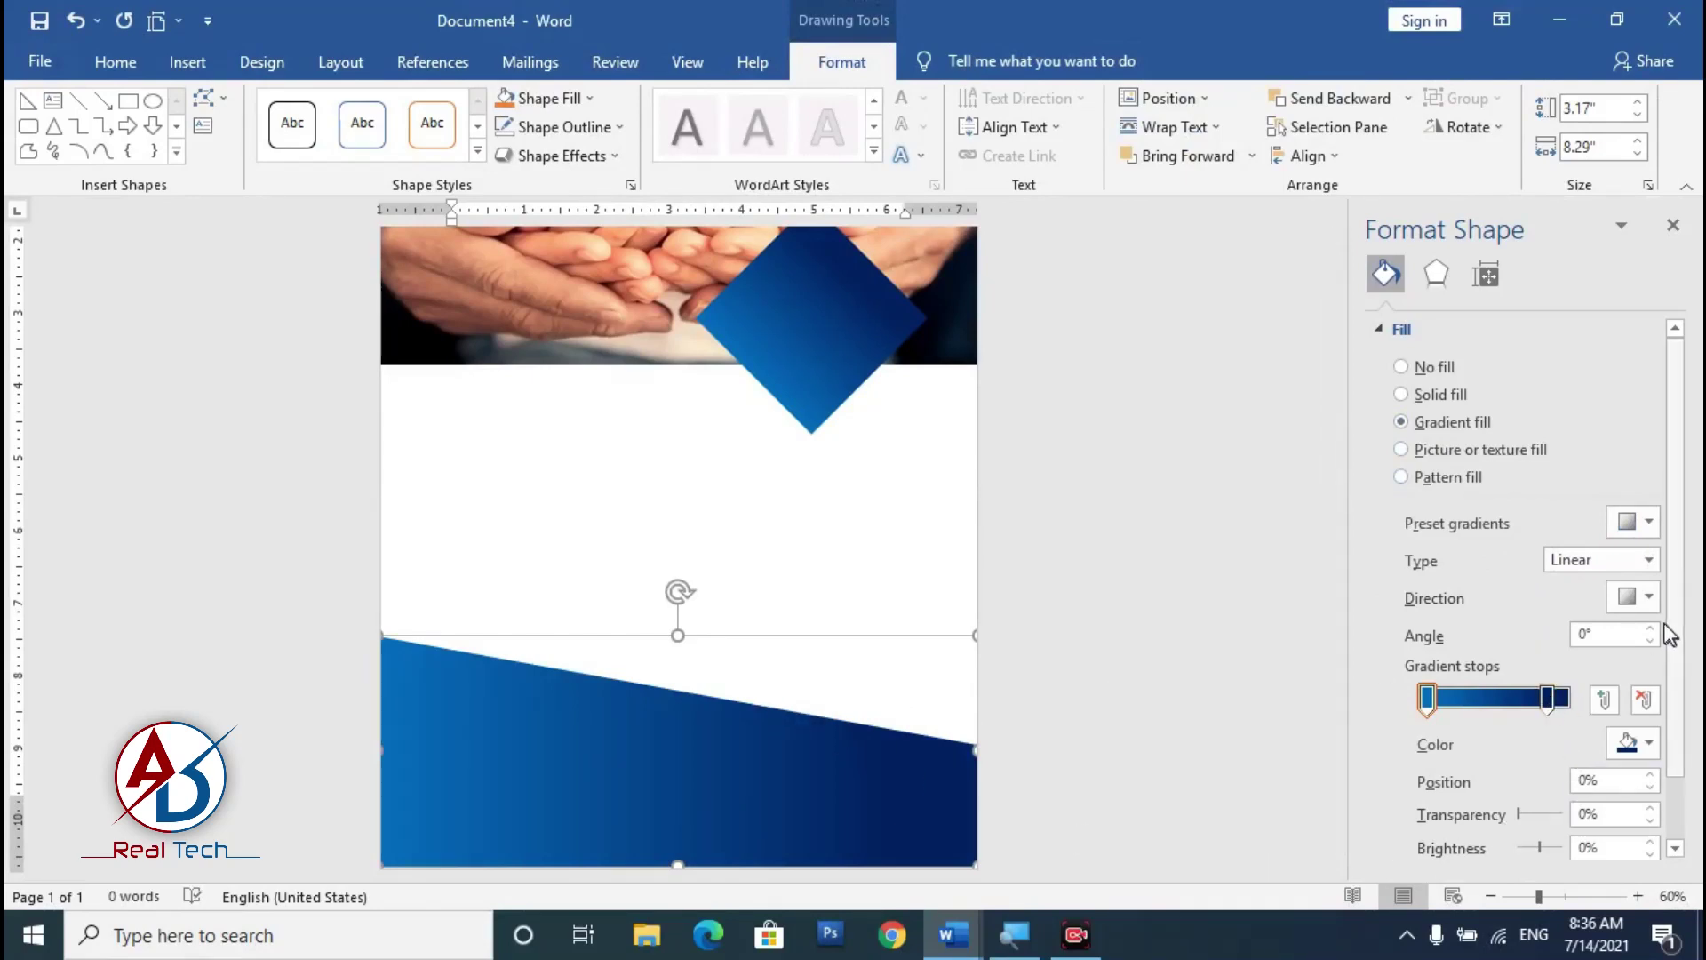
Step: Set the slanted shape's gradient direction to the 135° diagonal and place a middle gradient stop at 31%
left_click(1648, 598)
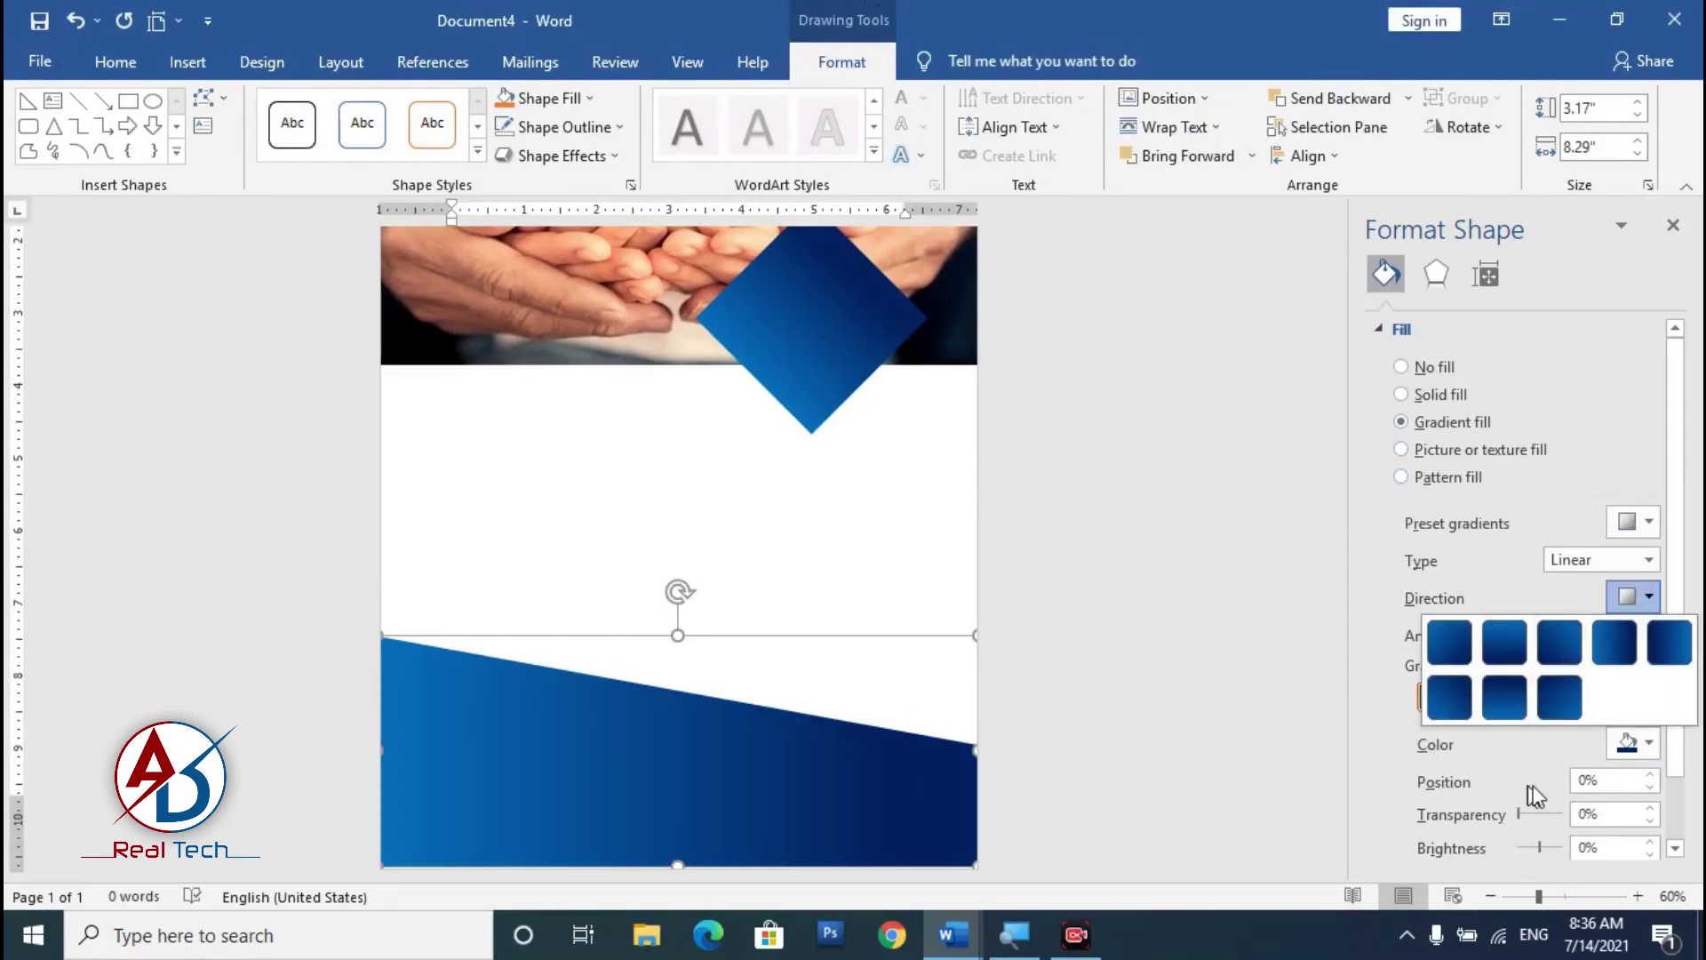
left_click(1560, 642)
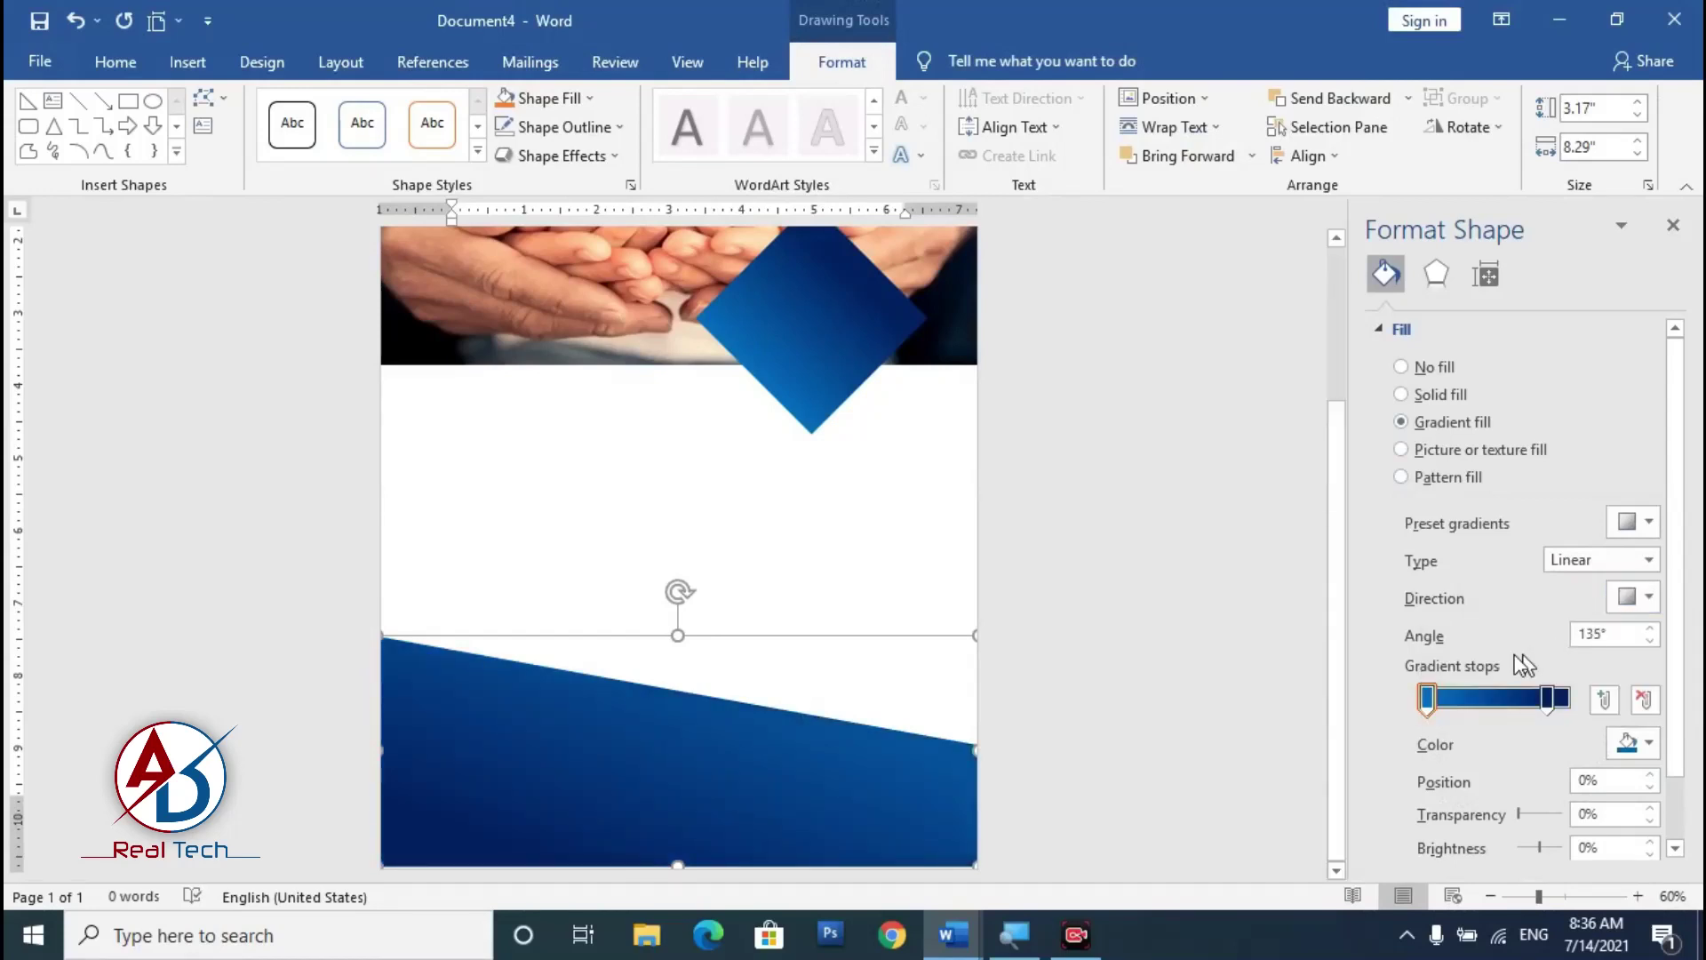
left_click_drag(1549, 702, 1561, 711)
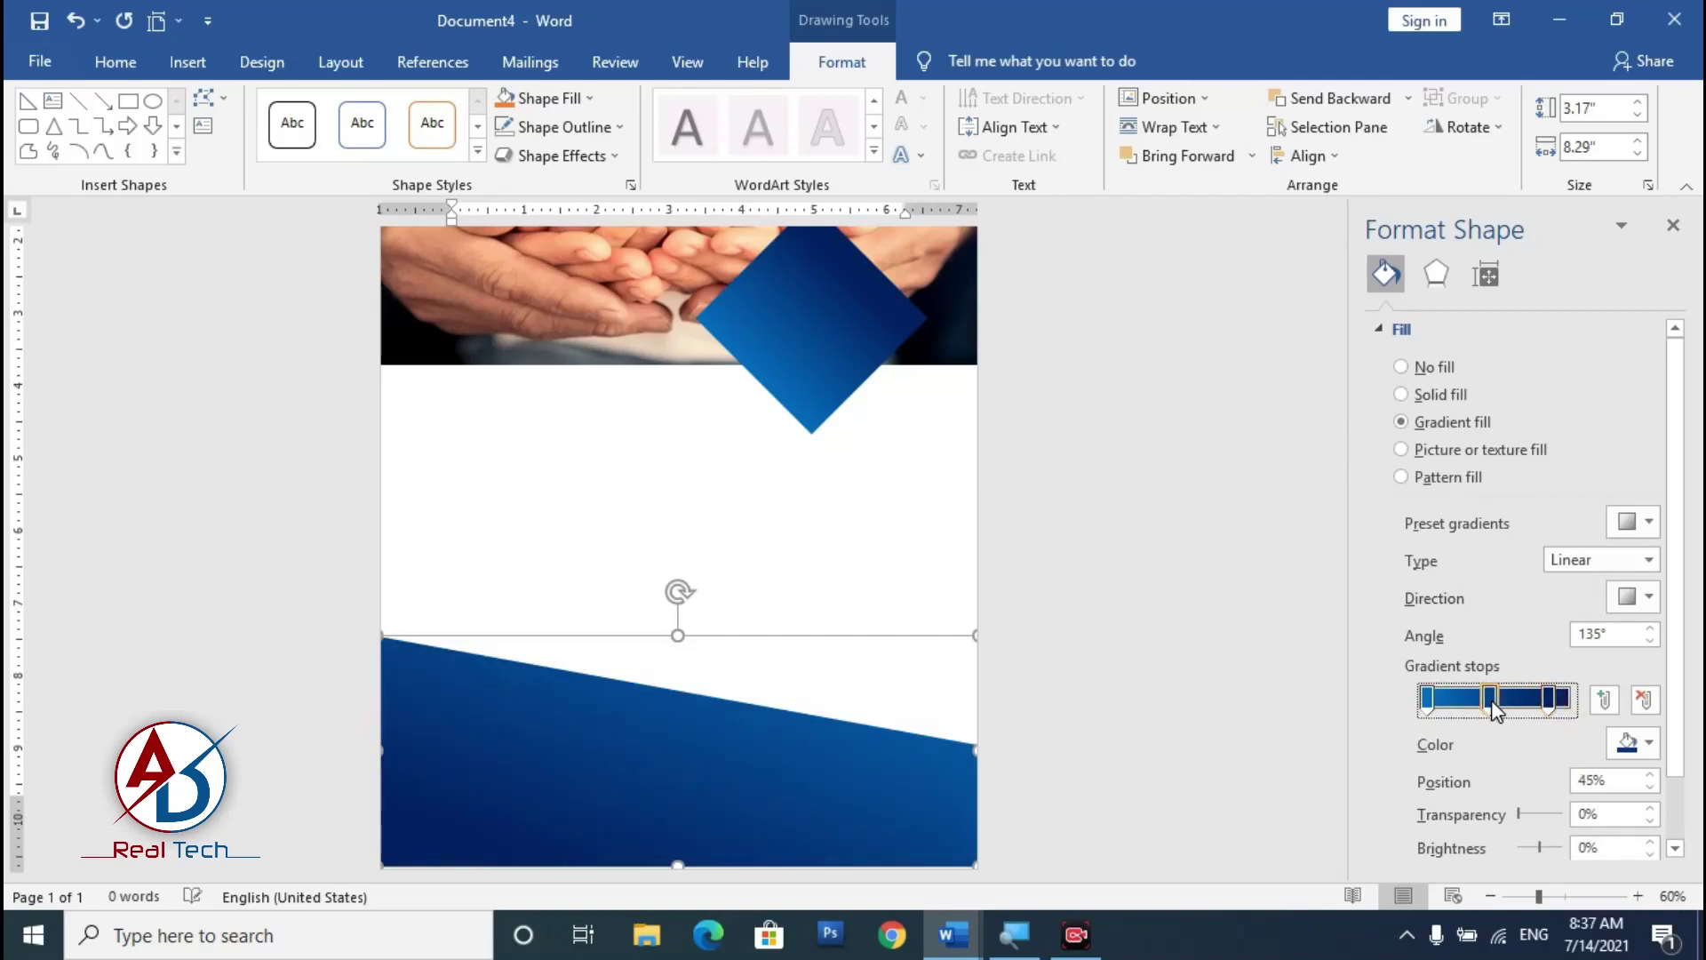
left_click_drag(1511, 715, 1484, 720)
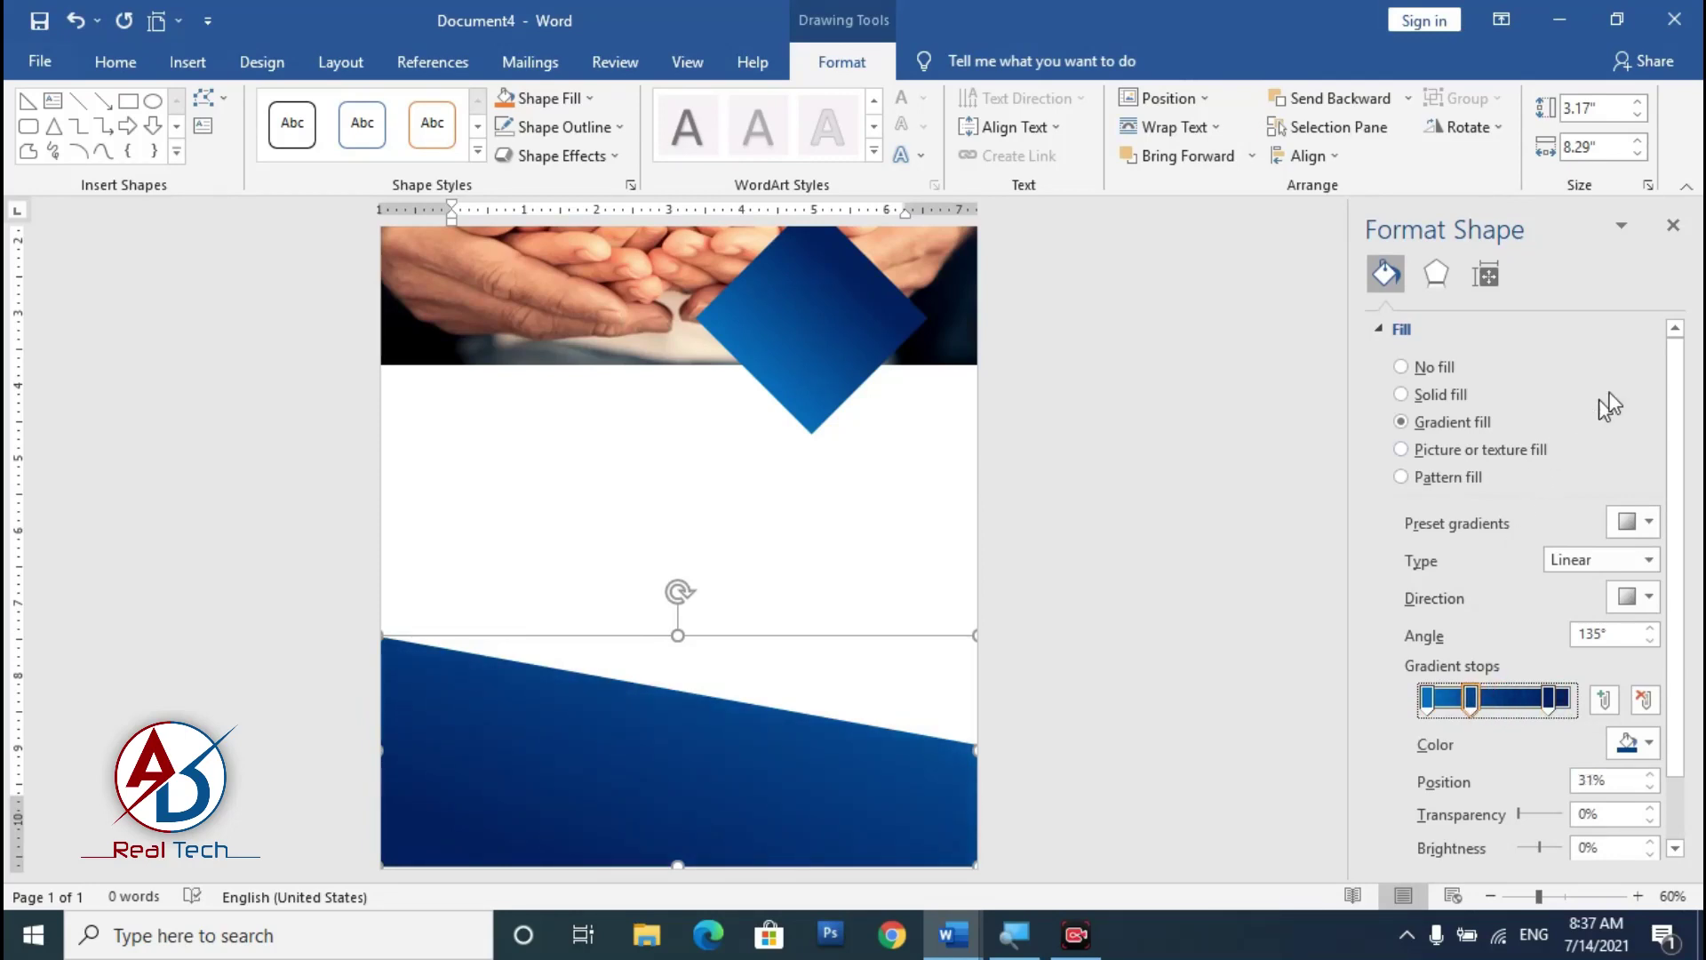
left_click(1673, 224)
left_click(1245, 678)
Step: Look over the page layout from the house picture down to the slanted bottom shape
scroll(1245, 678, "down", 4)
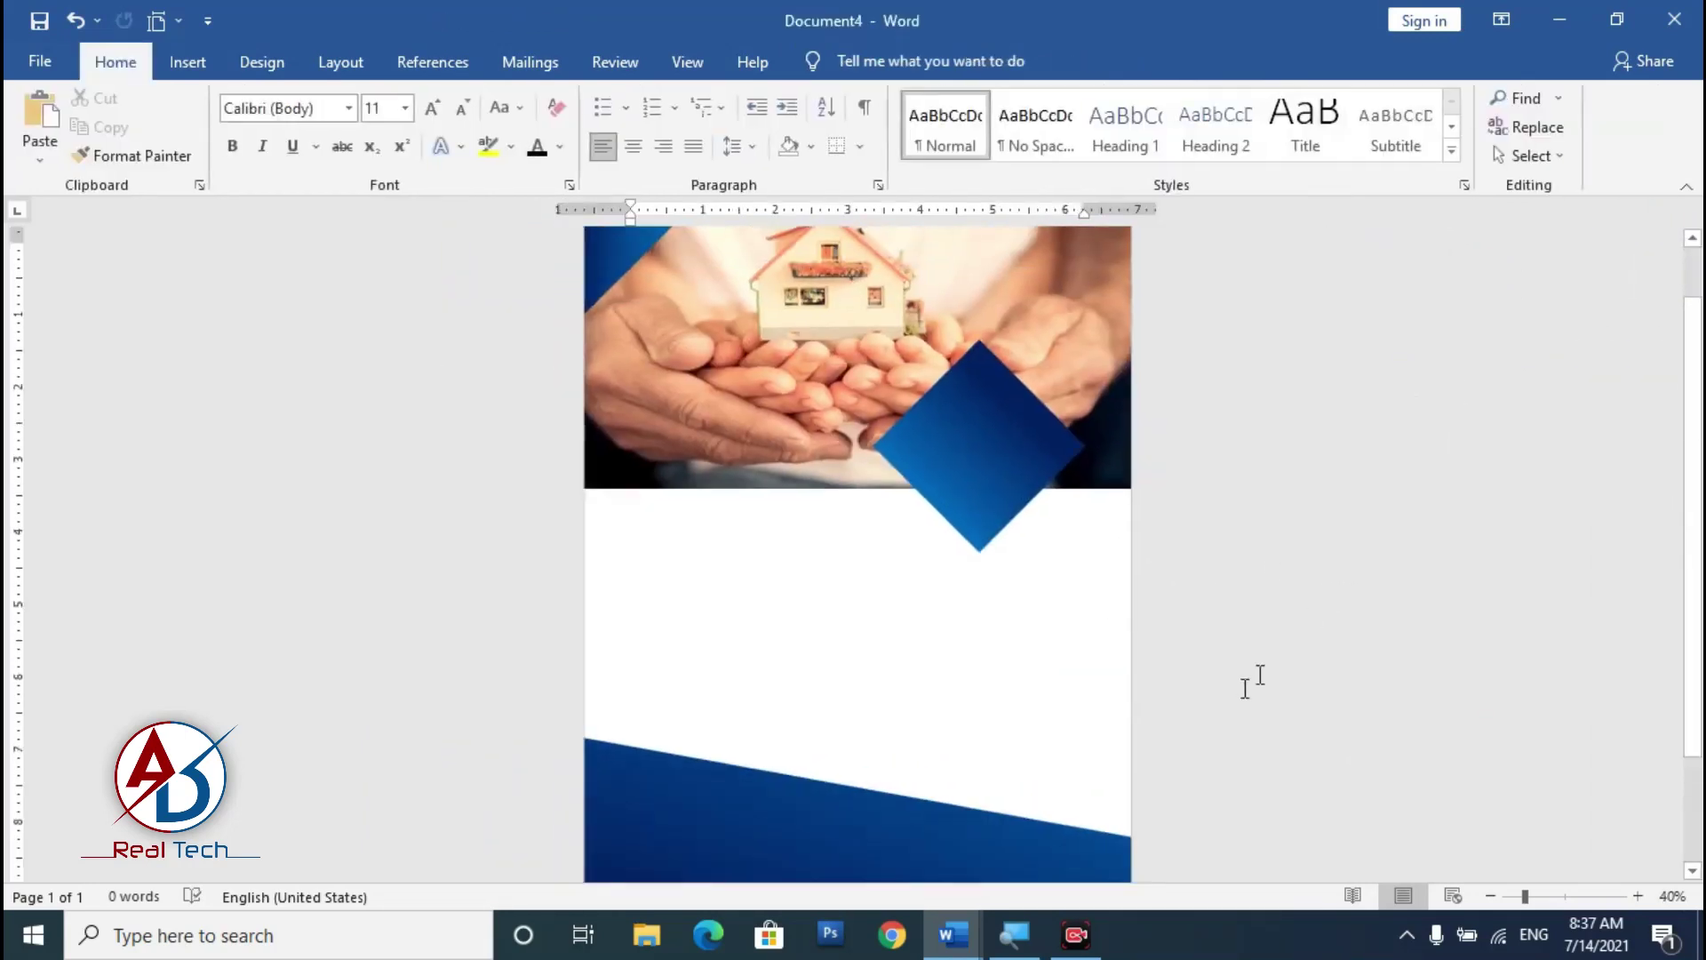
scroll(919, 742, "up", 6)
scroll(930, 694, "down", 5)
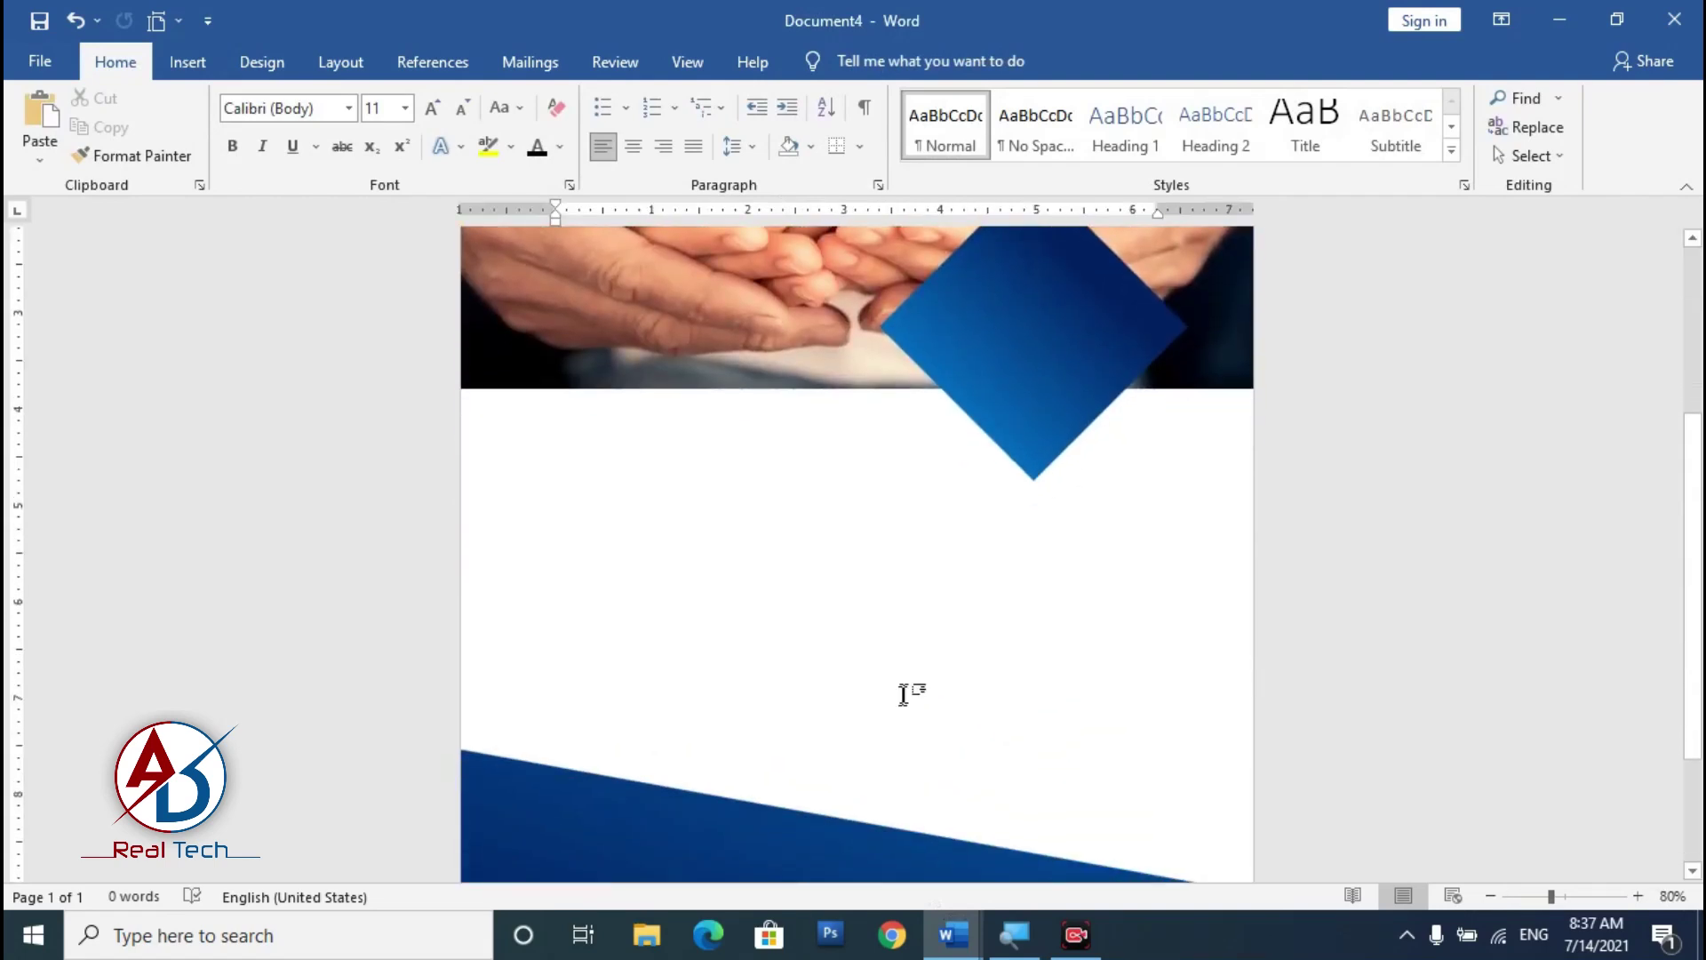
scroll(903, 685, "up", 5)
scroll(901, 687, "down", 2)
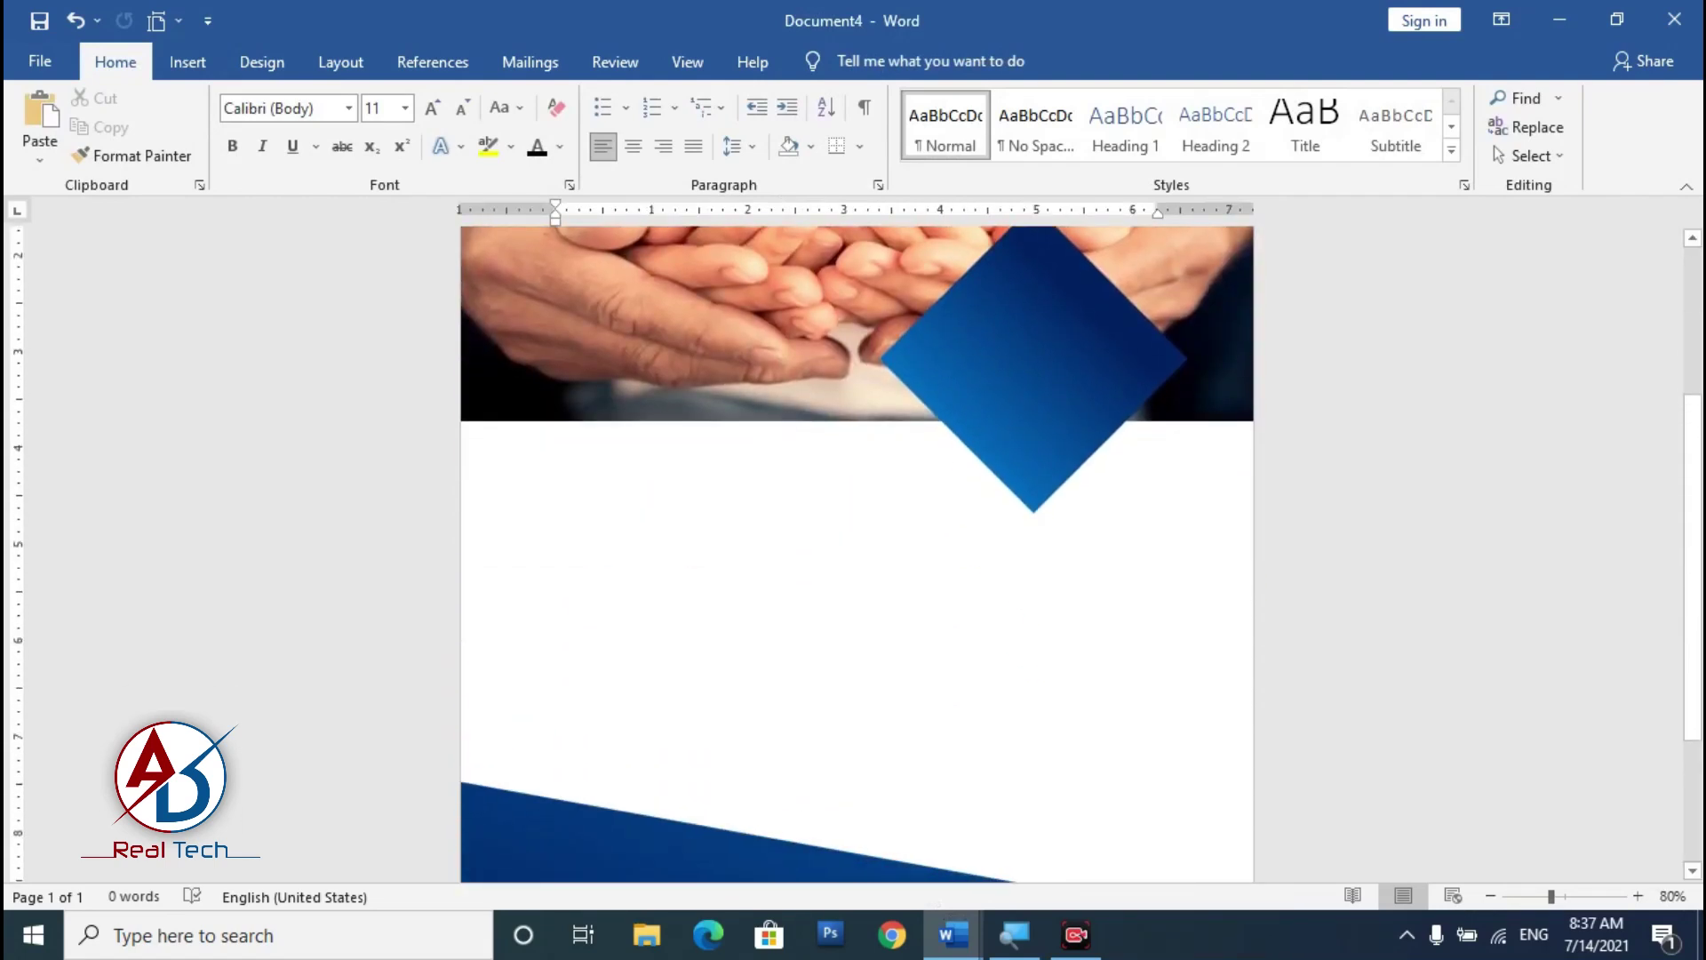
scroll(900, 687, "up", 2)
scroll(900, 687, "down", 3)
scroll(901, 687, "up", 4)
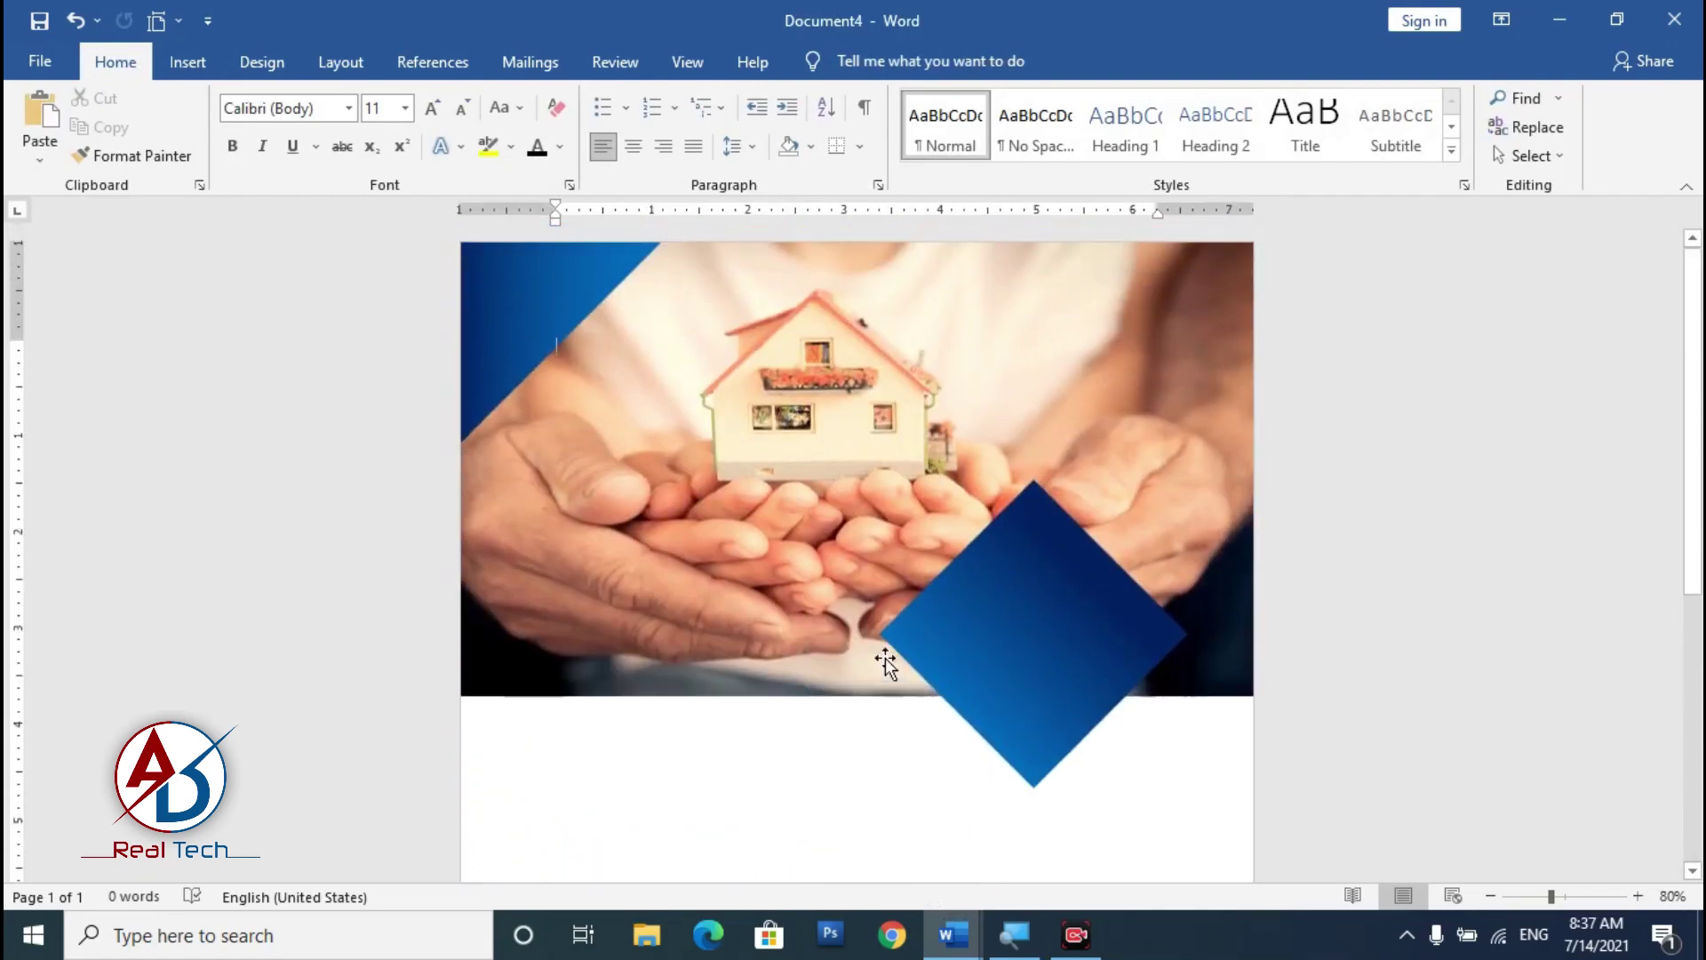
Step: Draw a square frame shape about 3.71 by 3.71 inches over the house picture and slightly thicken its border
left_click(188, 64)
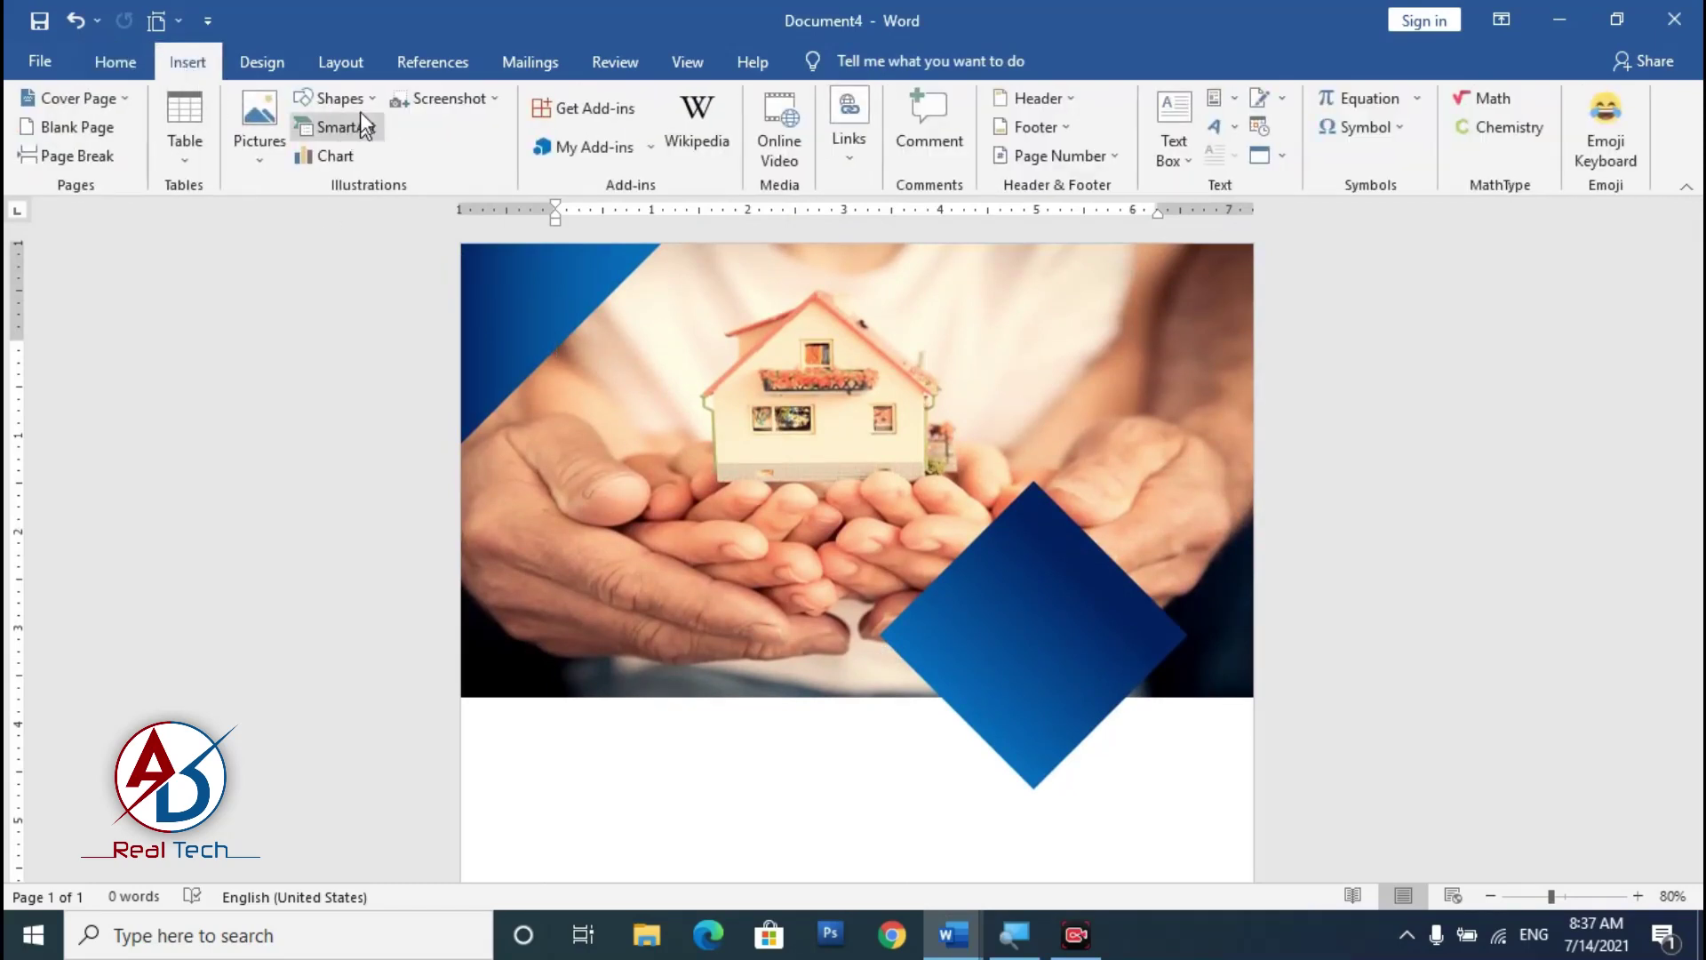
left_click(339, 99)
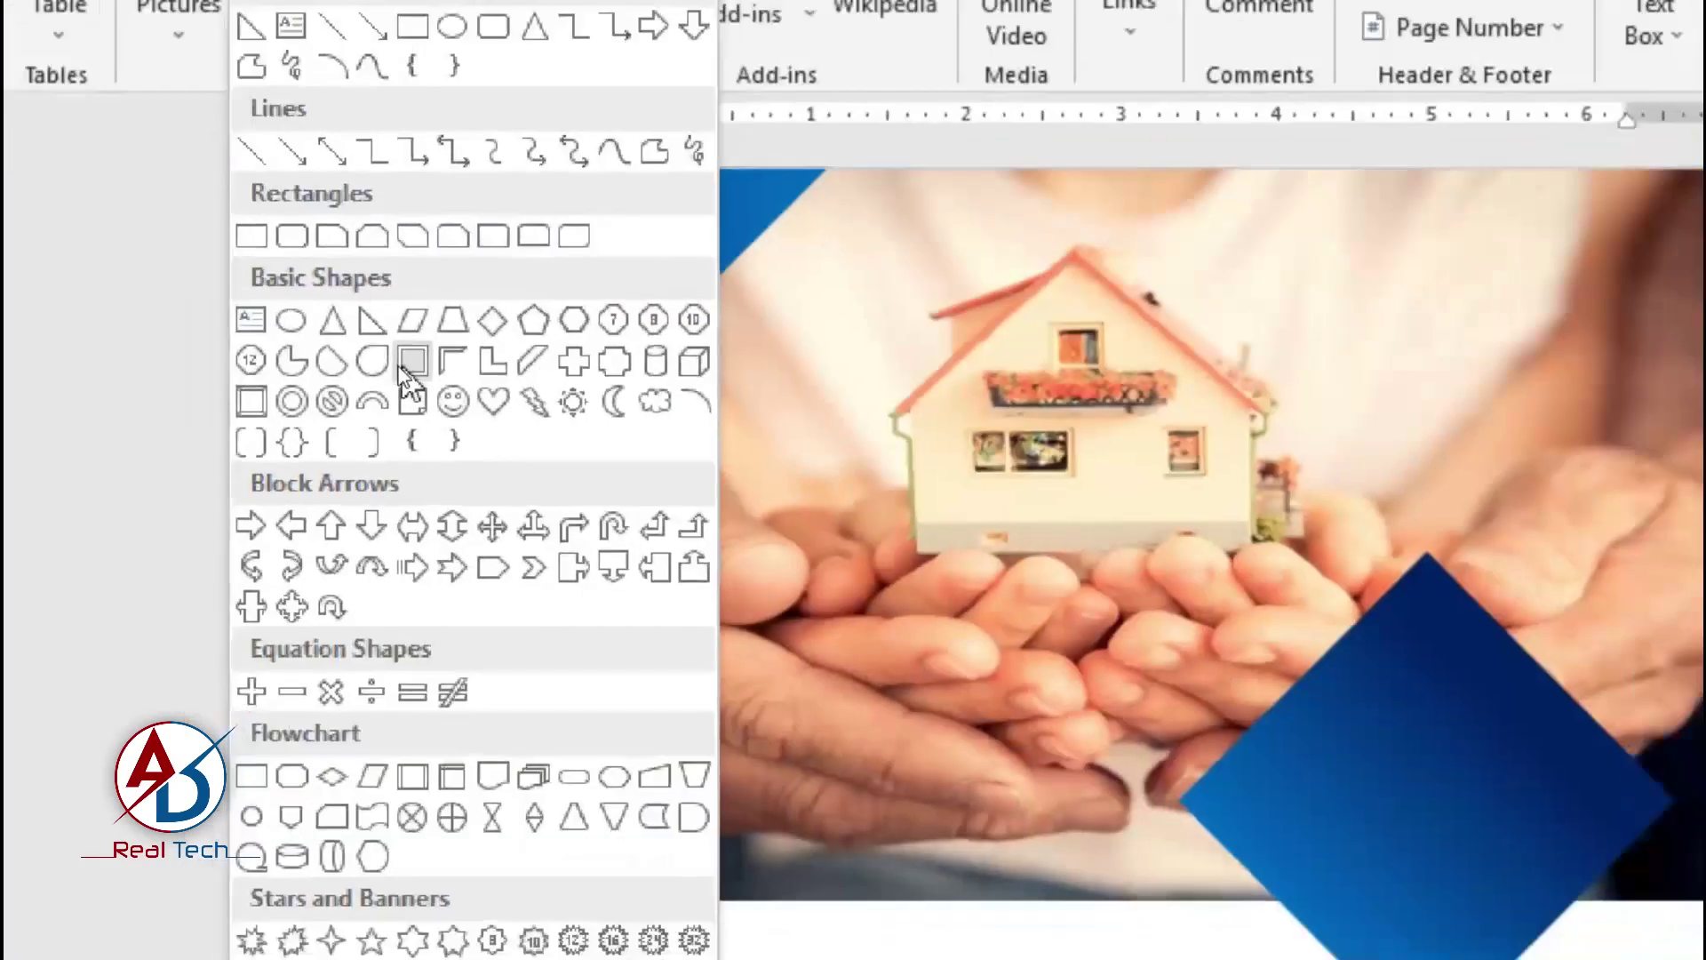
left_click(401, 365)
mouse_move(590, 415)
left_mouse_down()
mouse_move(819, 610)
mouse_move(949, 774)
left_mouse_up()
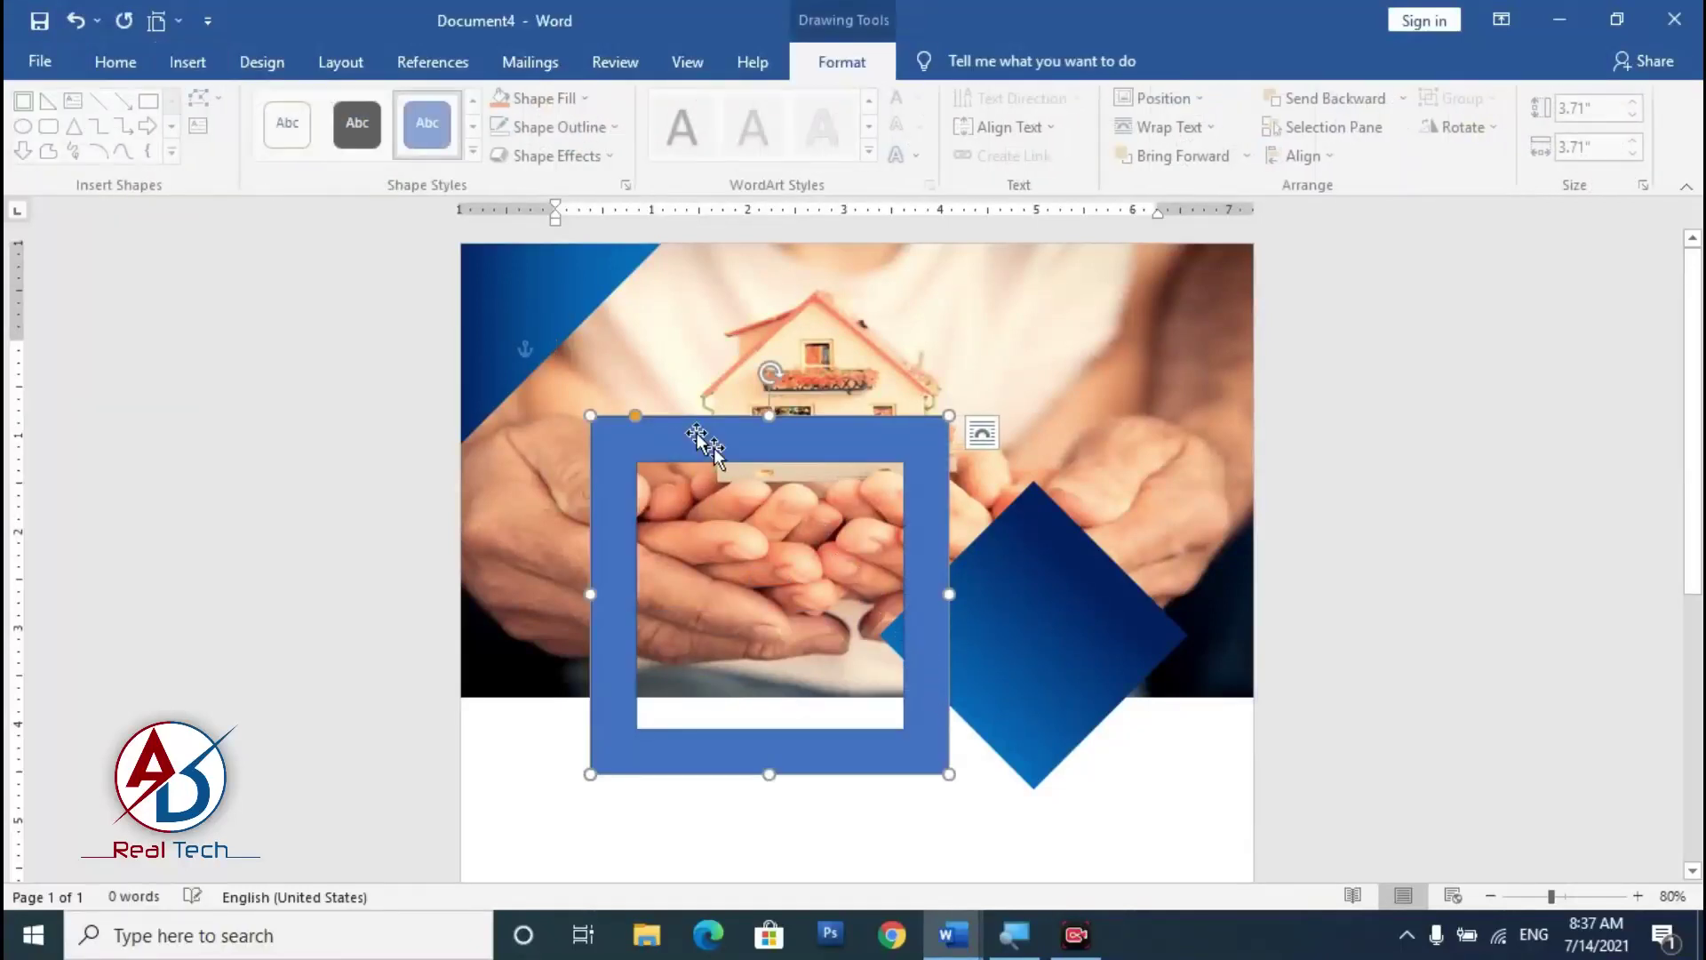
left_click_drag(635, 416, 638, 416)
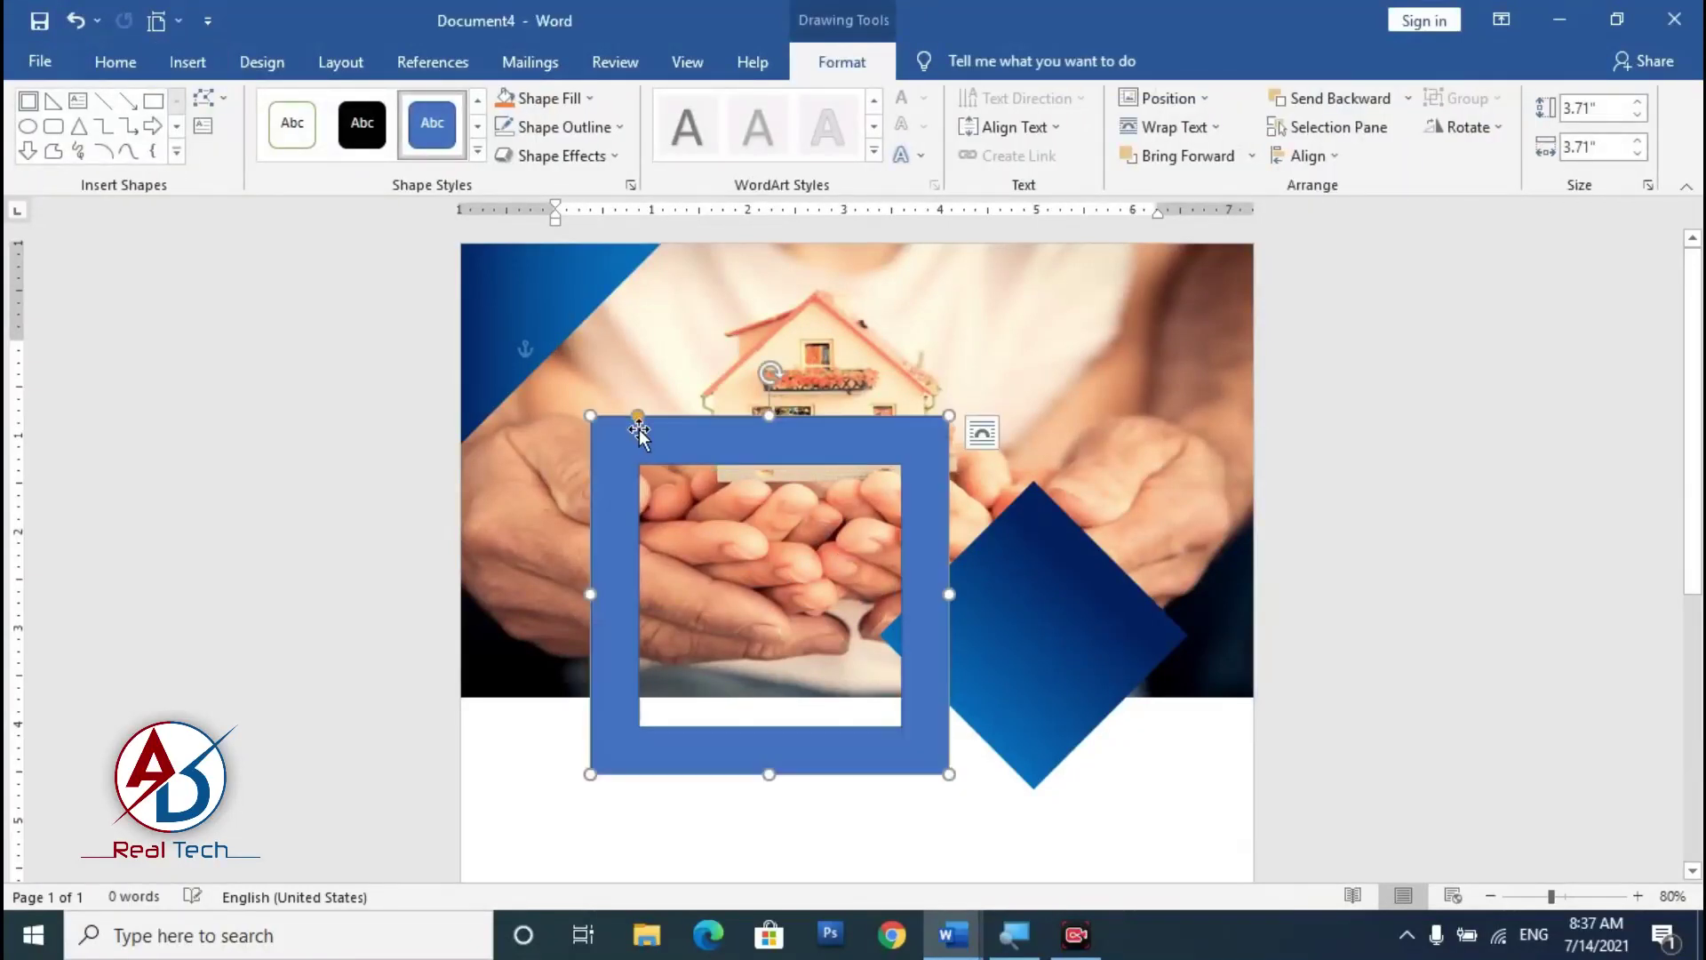
Step: Fill the square frame with the golden yellow standard color and remove its outline
left_click(553, 98)
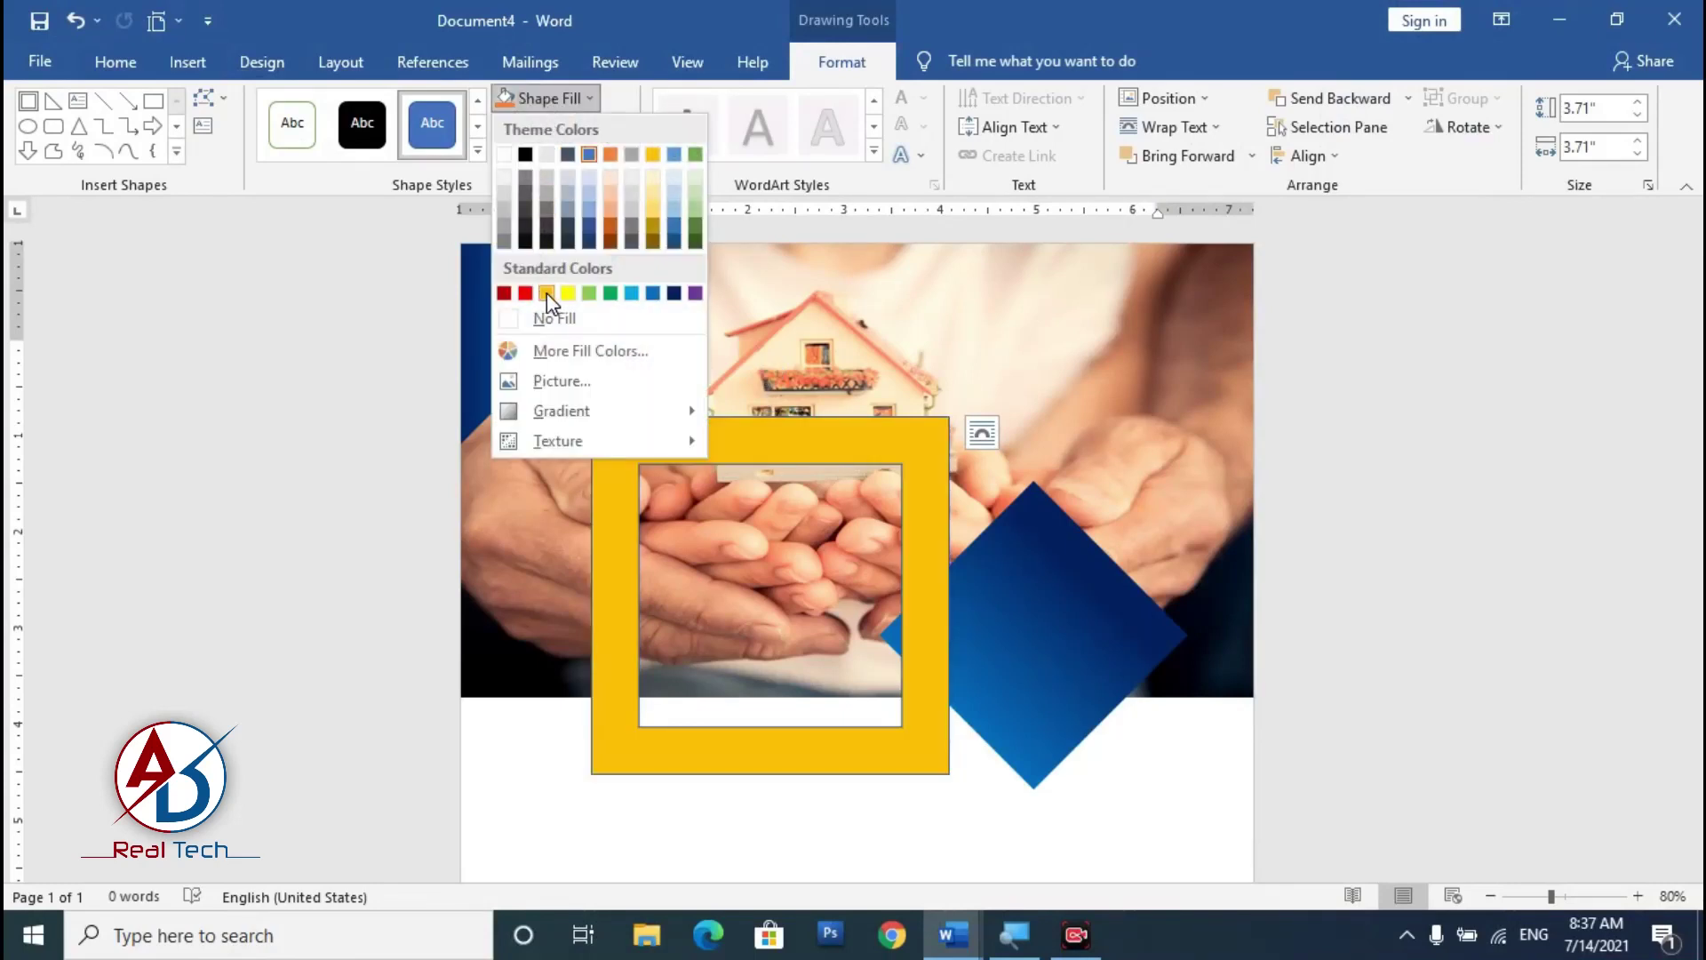
left_click(546, 293)
left_click(584, 130)
left_click(573, 346)
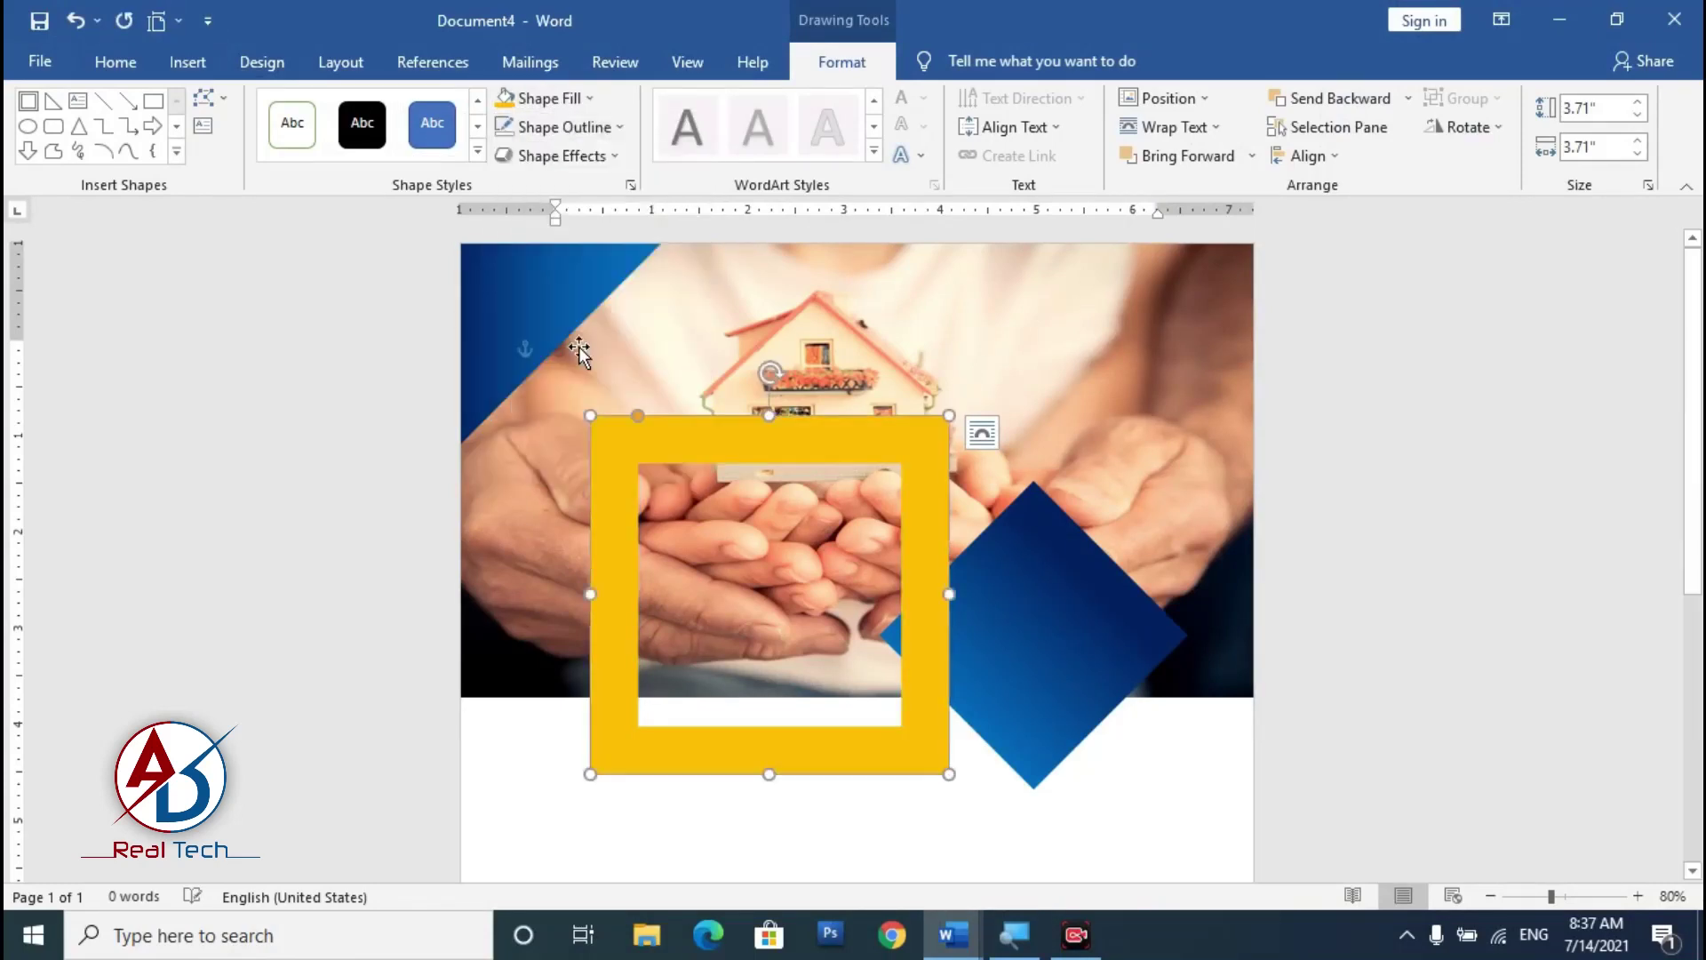
Step: Rotate the frame about 45° into a diamond and shrink it to 2.22 by 2.22 inches, half off the page's left edge
left_click_drag(764, 373, 565, 401)
left_click_drag(916, 540, 558, 488)
key("ctrl+z")
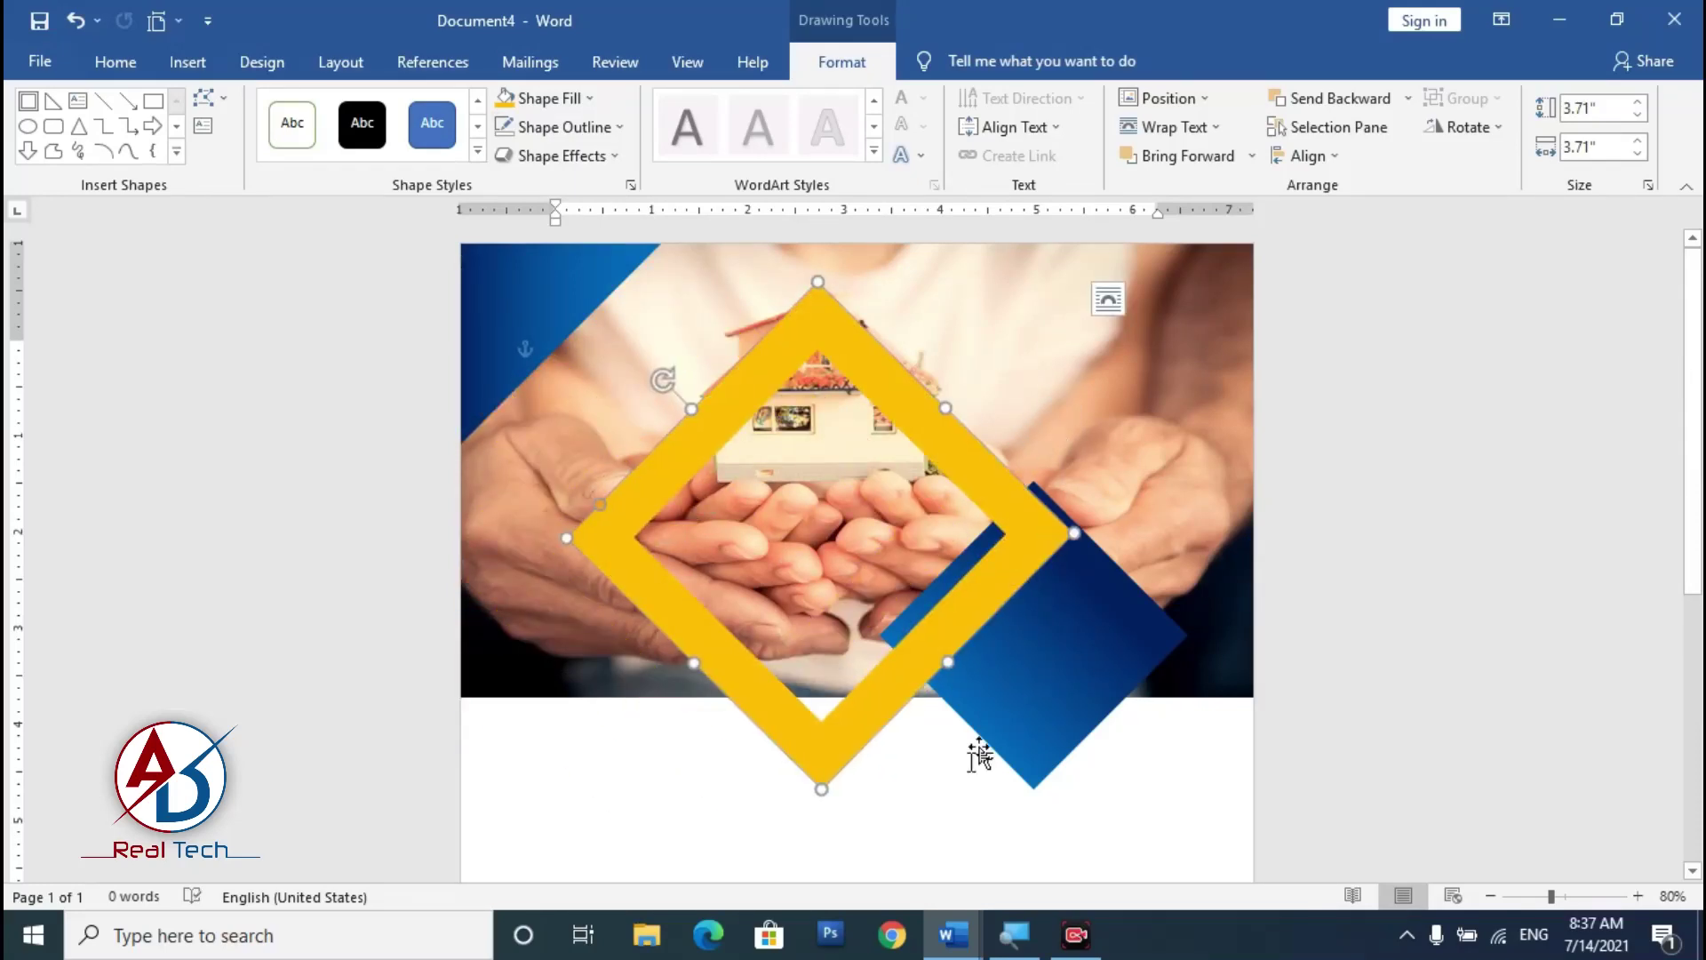
left_click_drag(824, 786, 460, 492)
Step: Apply the centered outer shadow preset to the yellow frame at the page's left edge
scroll(610, 630, "up", 5)
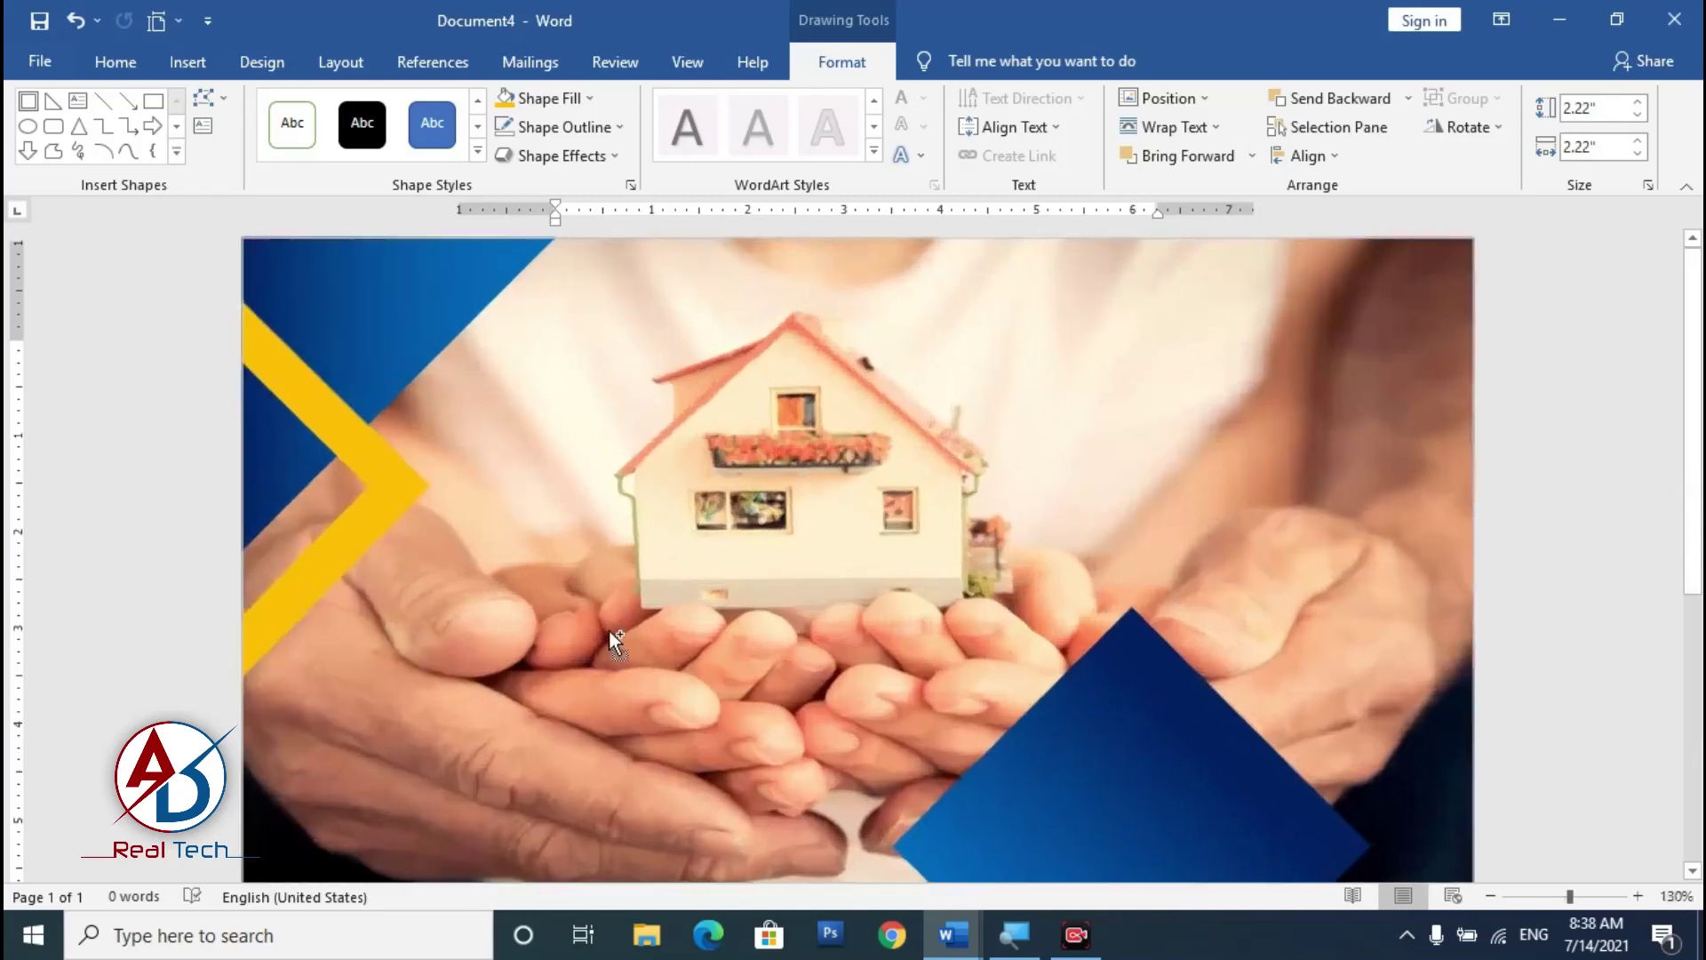
left_click(570, 157)
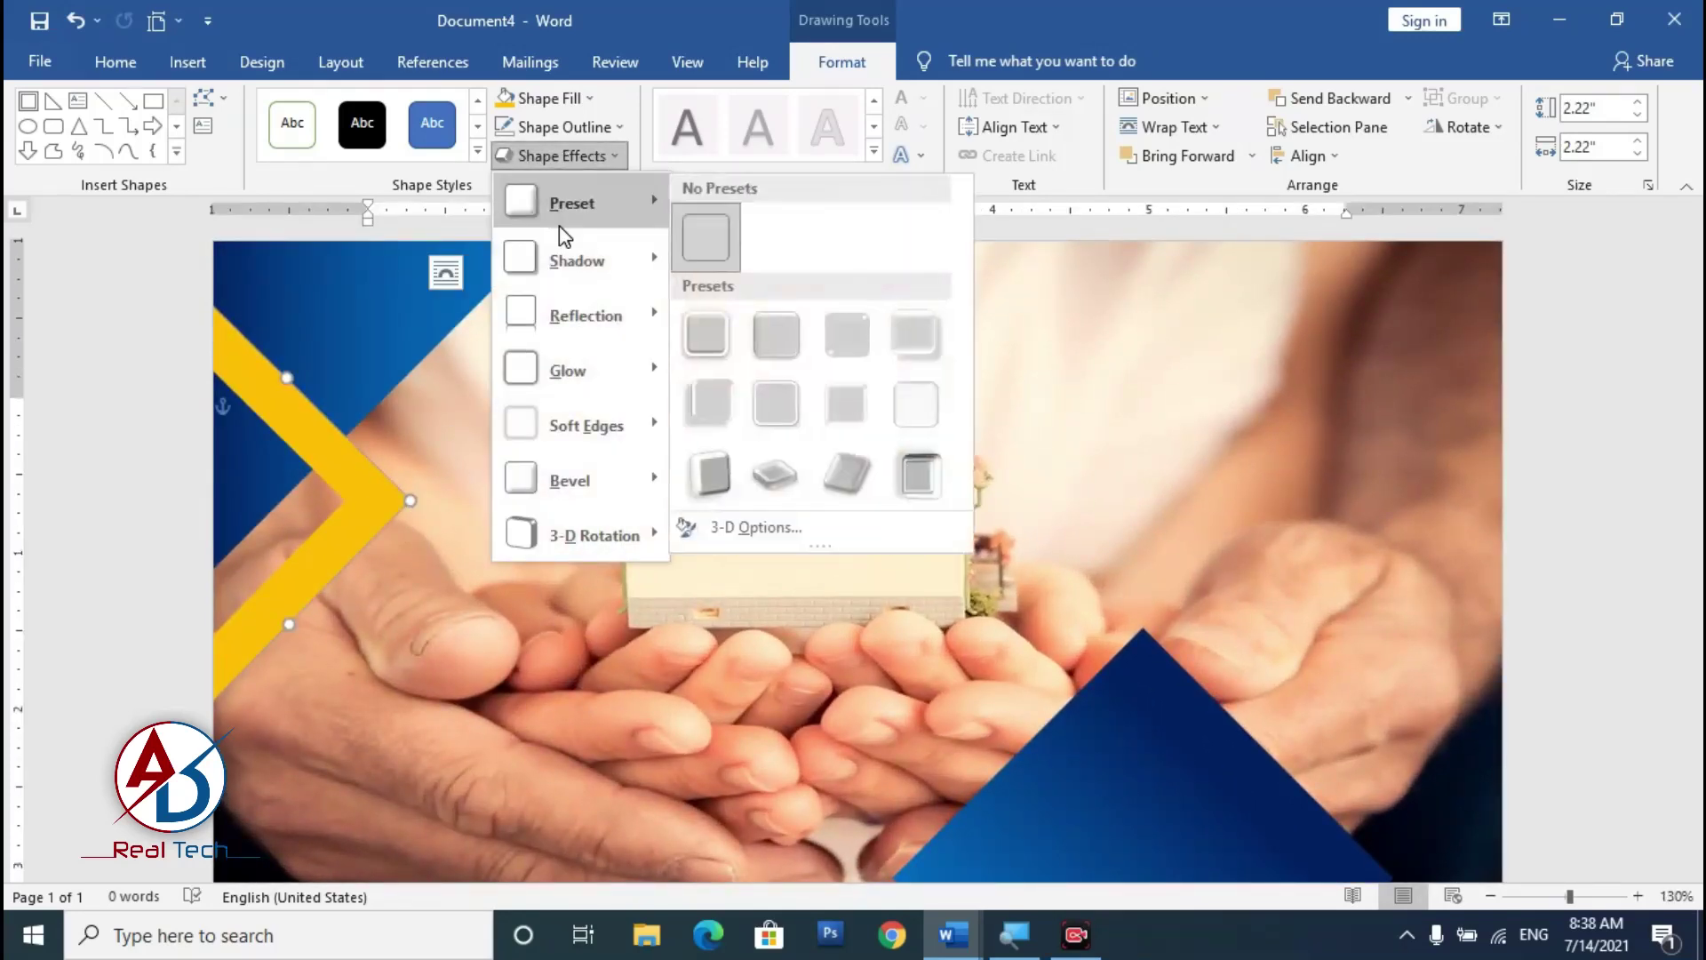
mouse_move(565, 259)
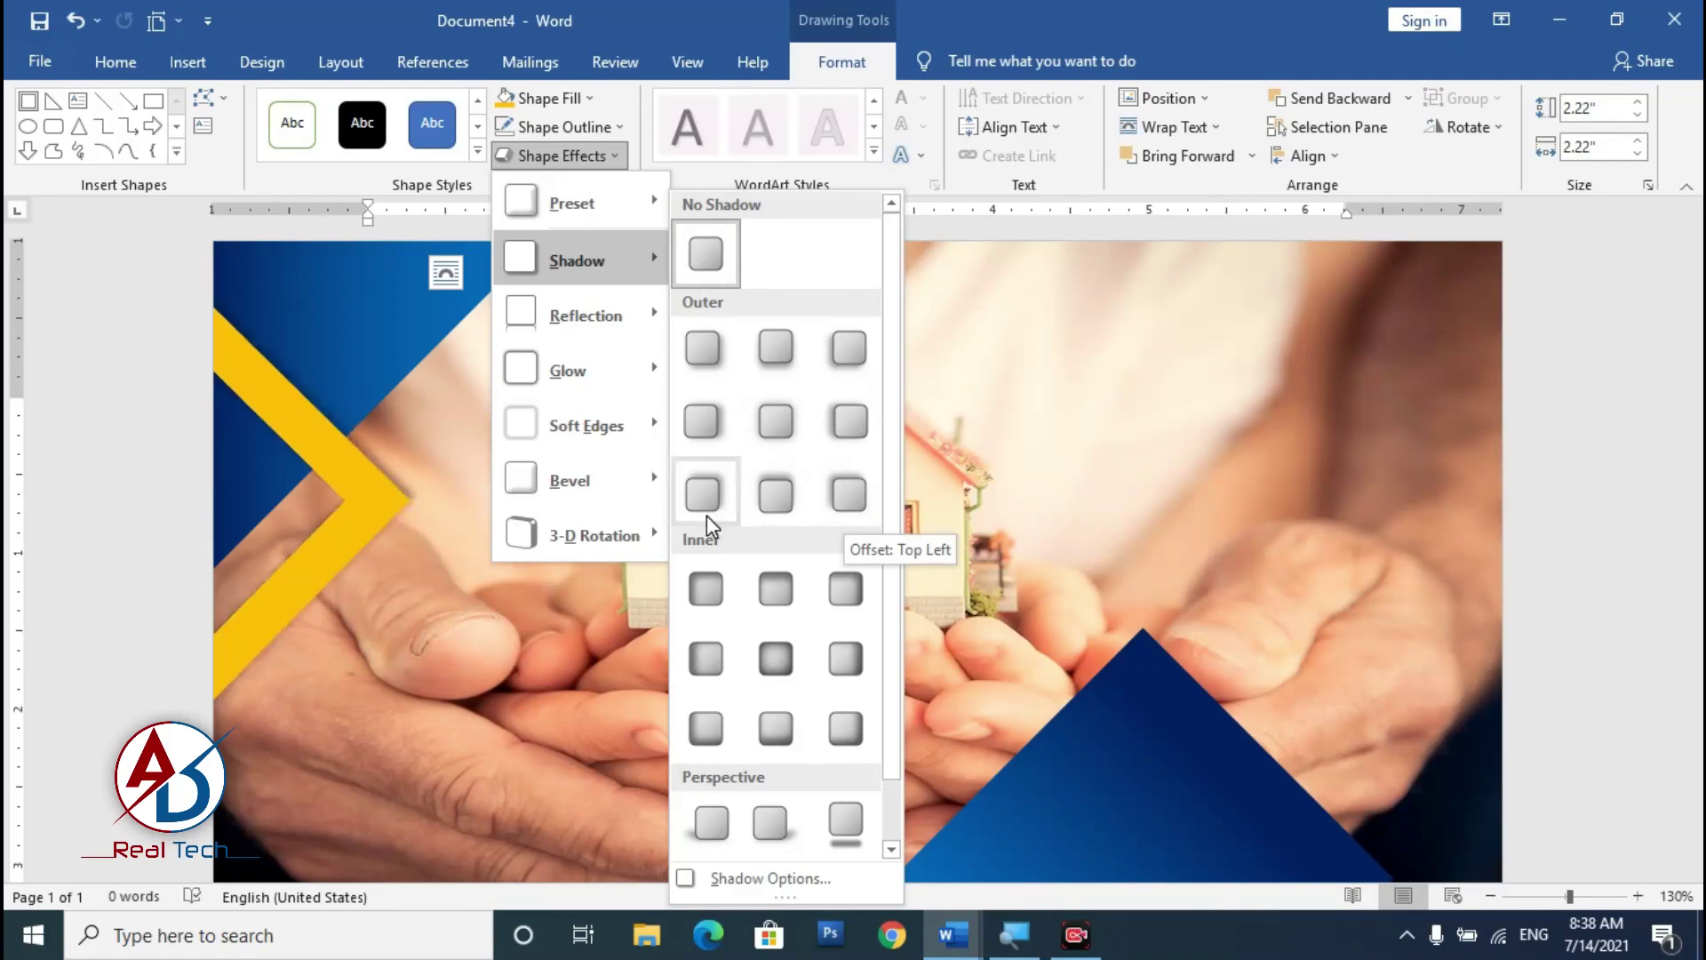
left_click(779, 451)
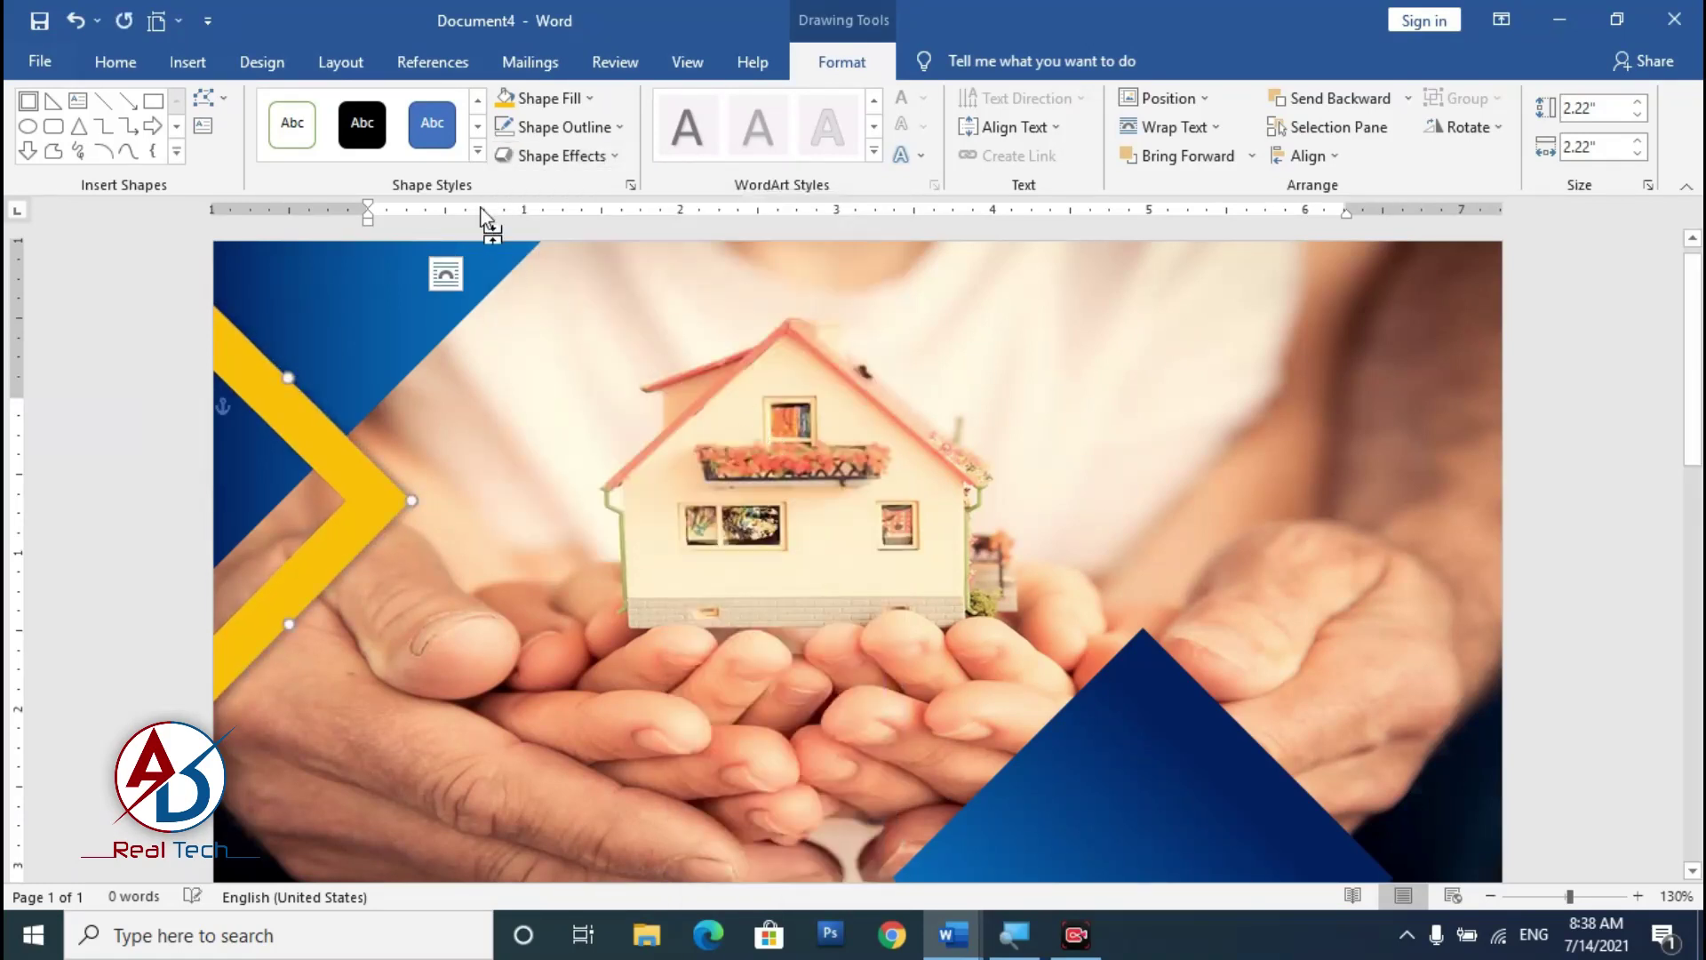
Step: Adjust the yellow frame's shadow to 1 pt blur, 24° angle, 102% size and 48% transparency
left_click(544, 157)
mouse_move(623, 262)
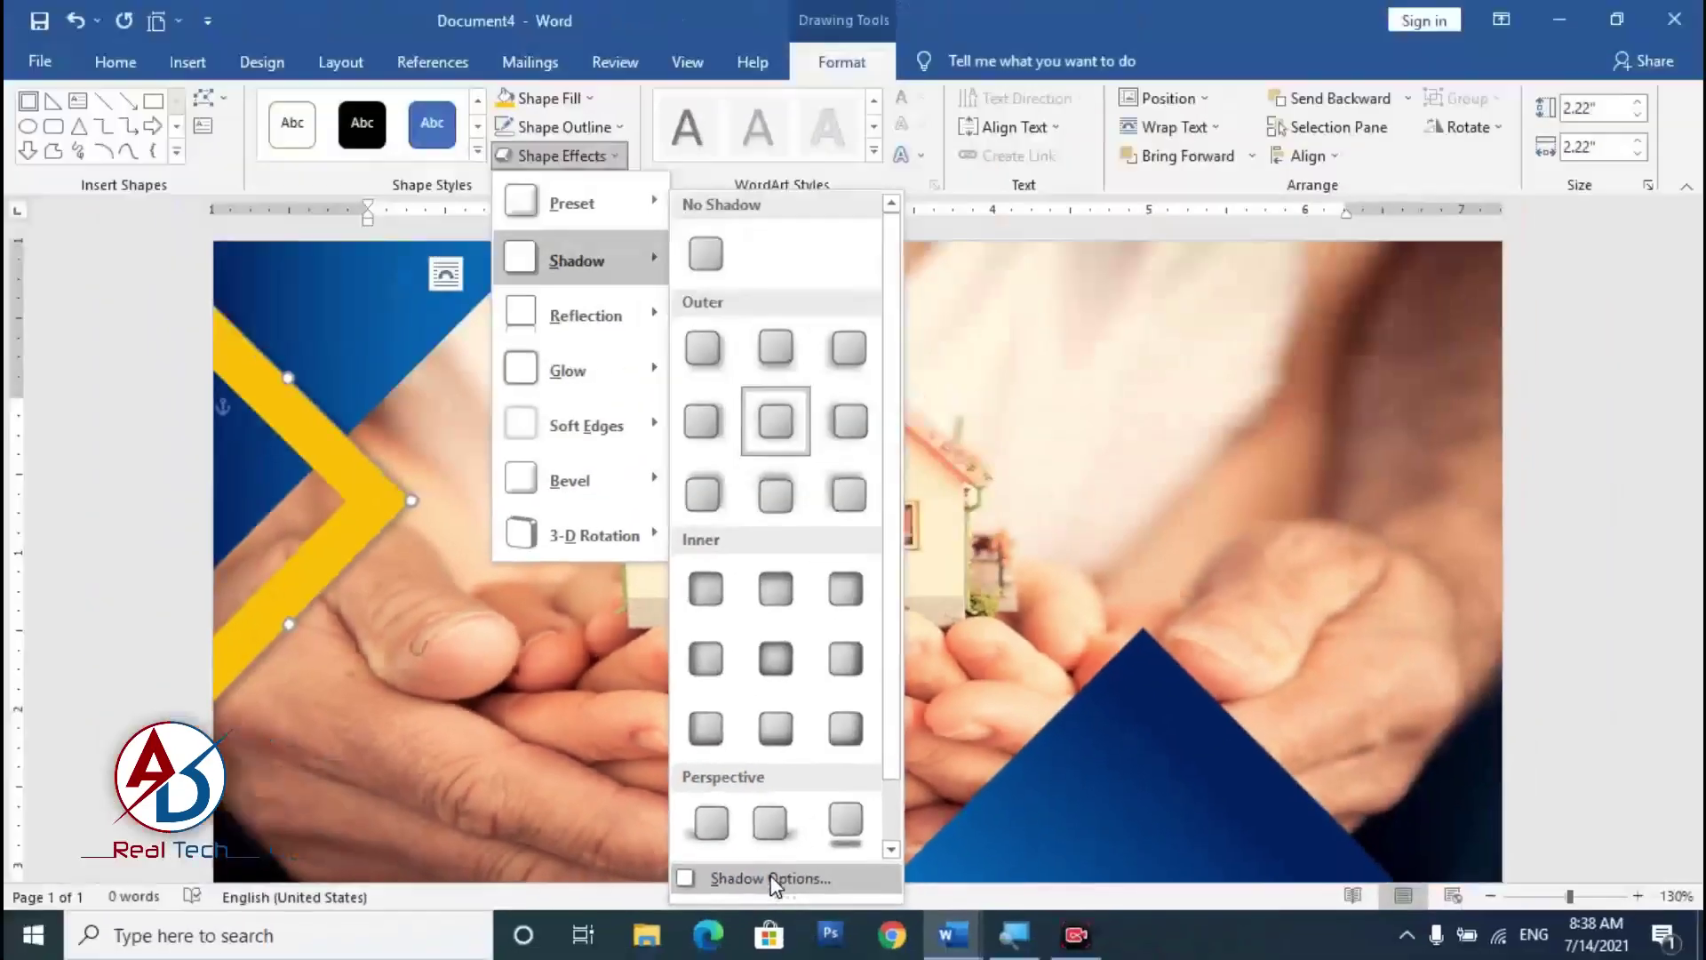
left_click(756, 880)
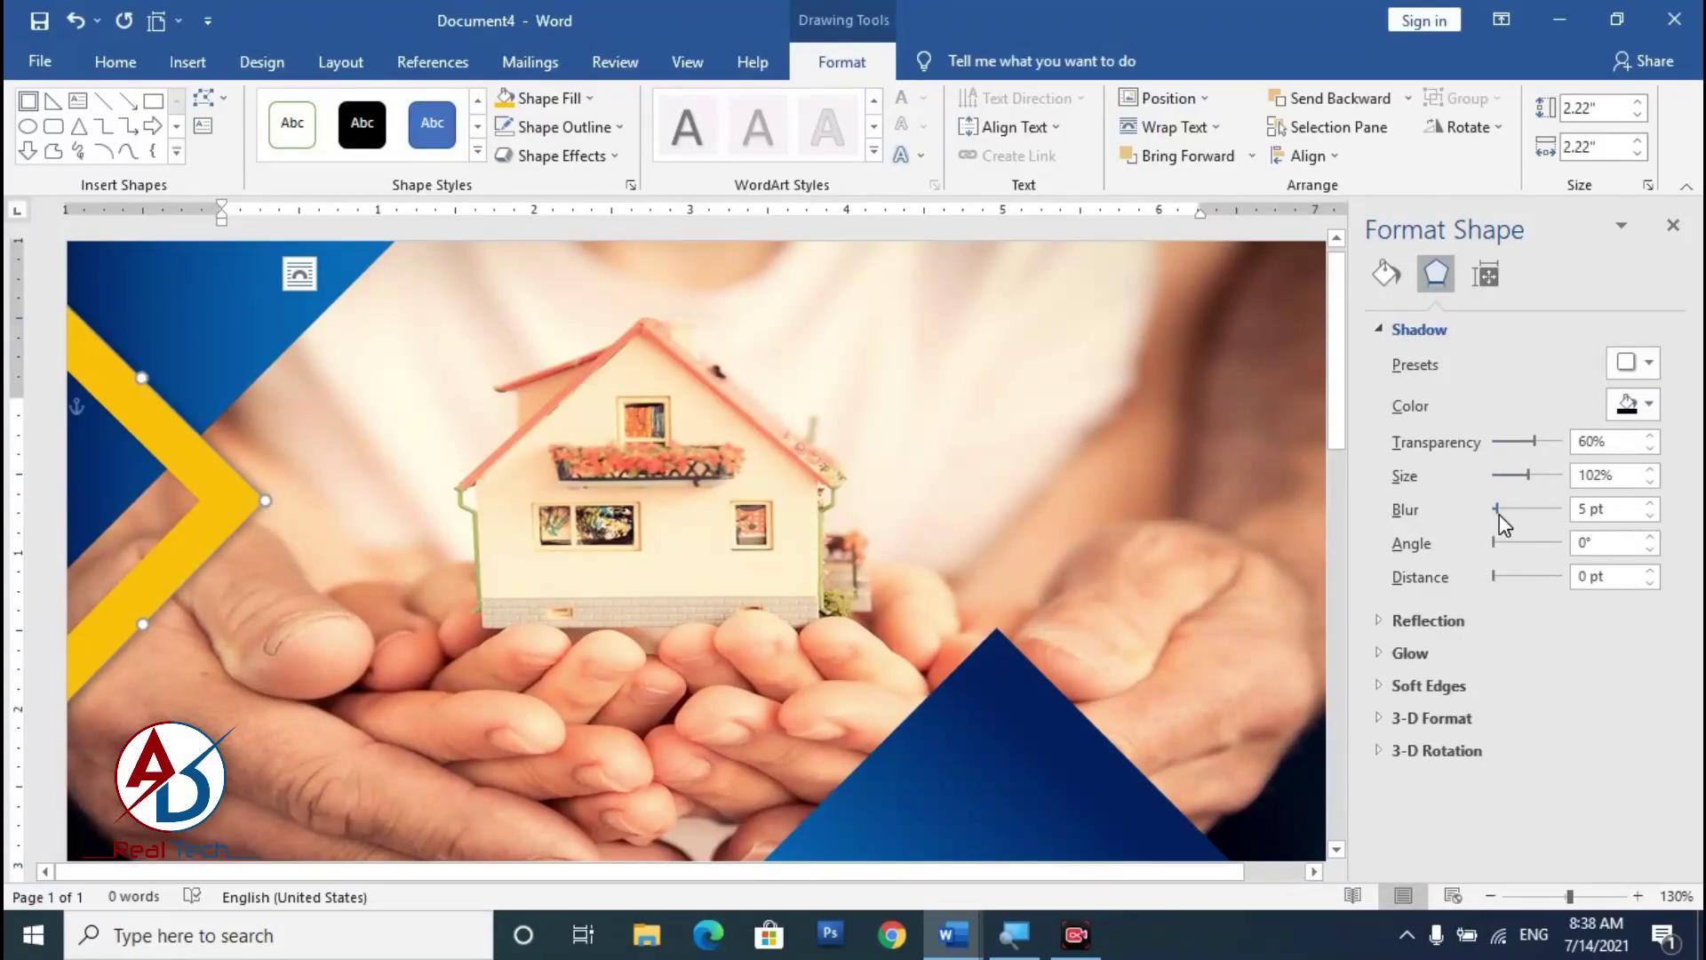
left_click_drag(1499, 513, 1496, 514)
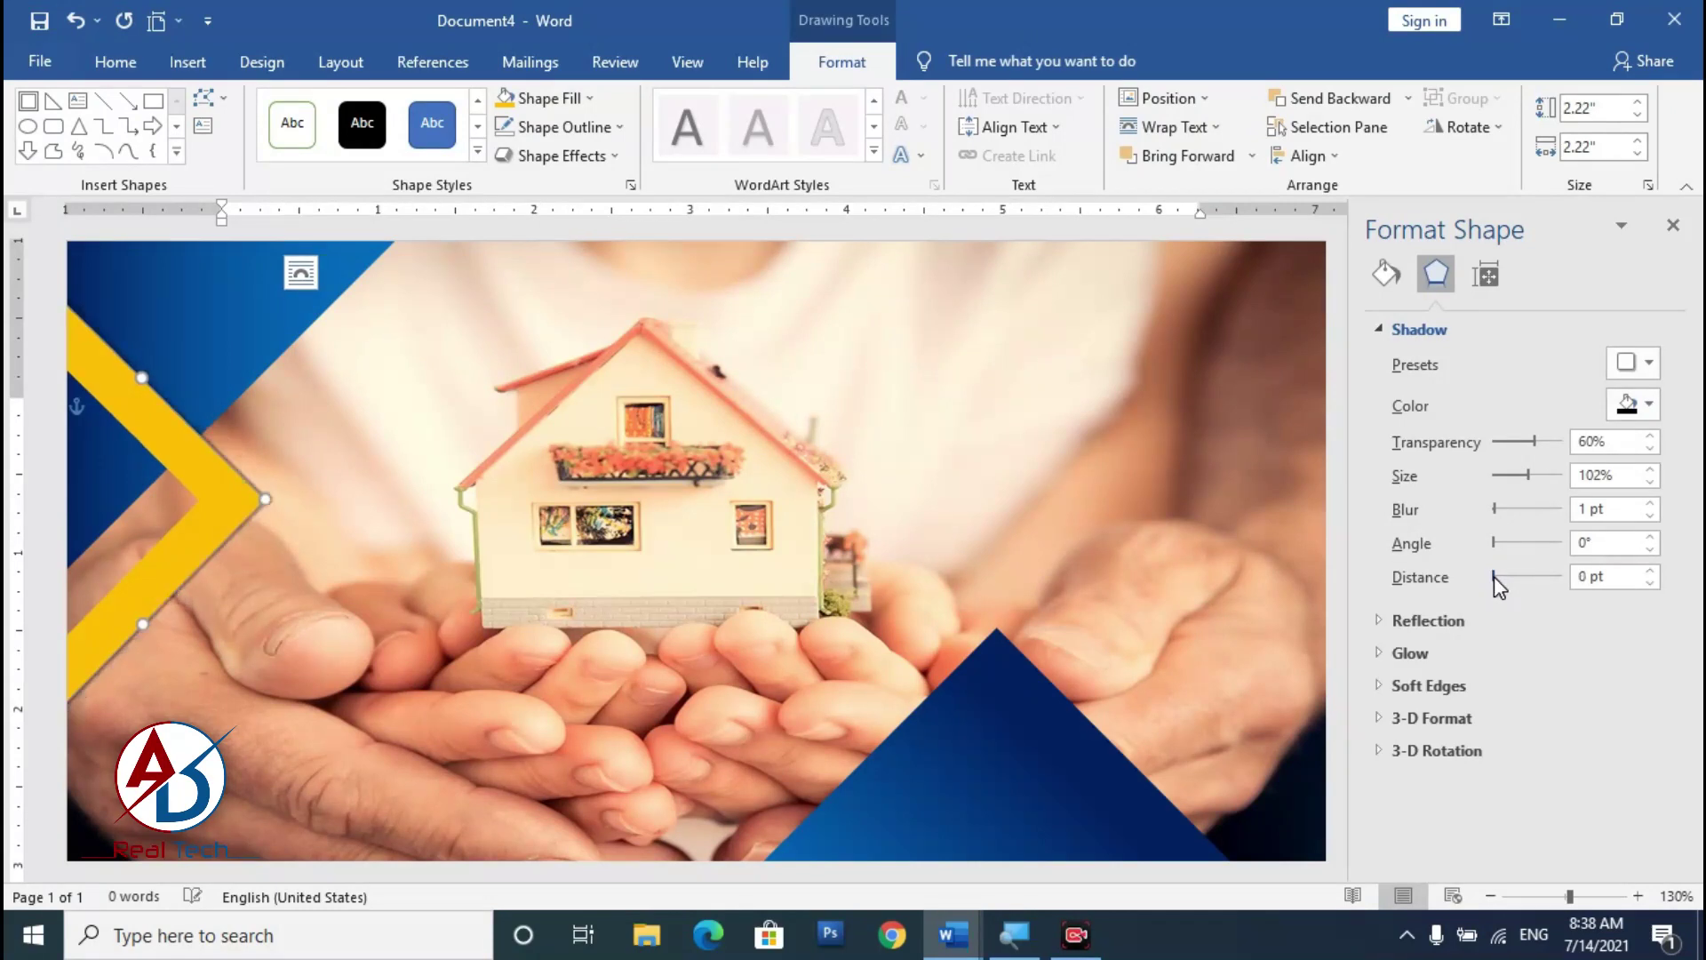
left_click(1497, 542)
left_click_drag(1531, 481, 1535, 491)
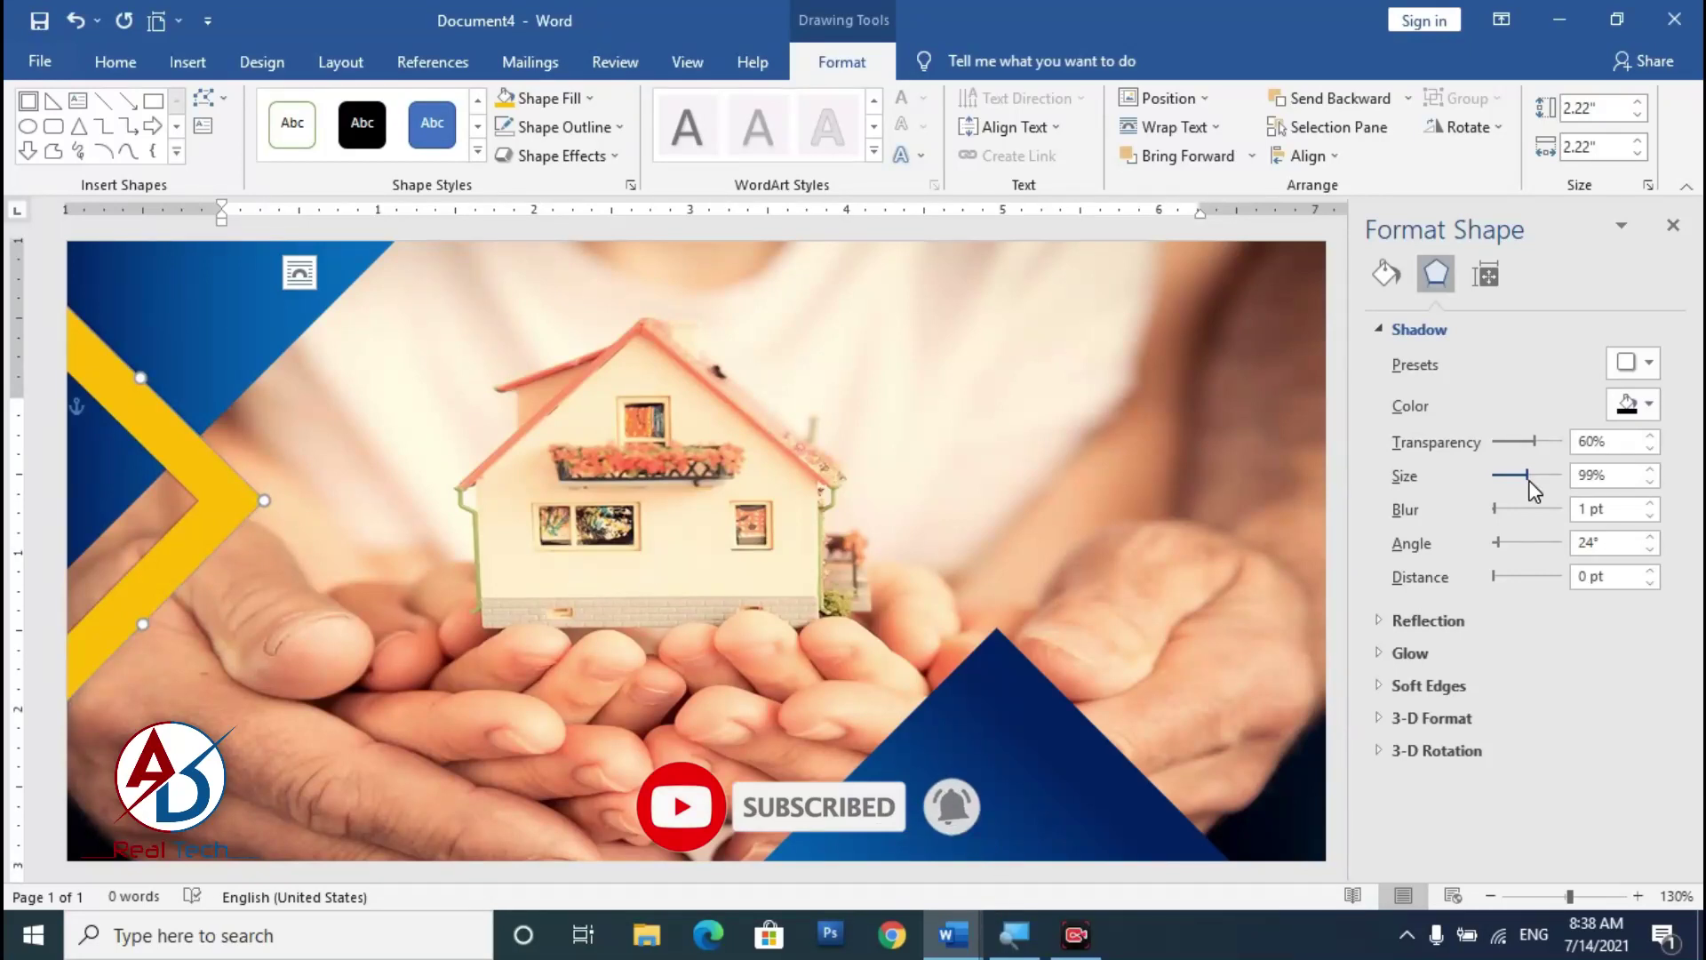
left_click_drag(1535, 492, 1529, 445)
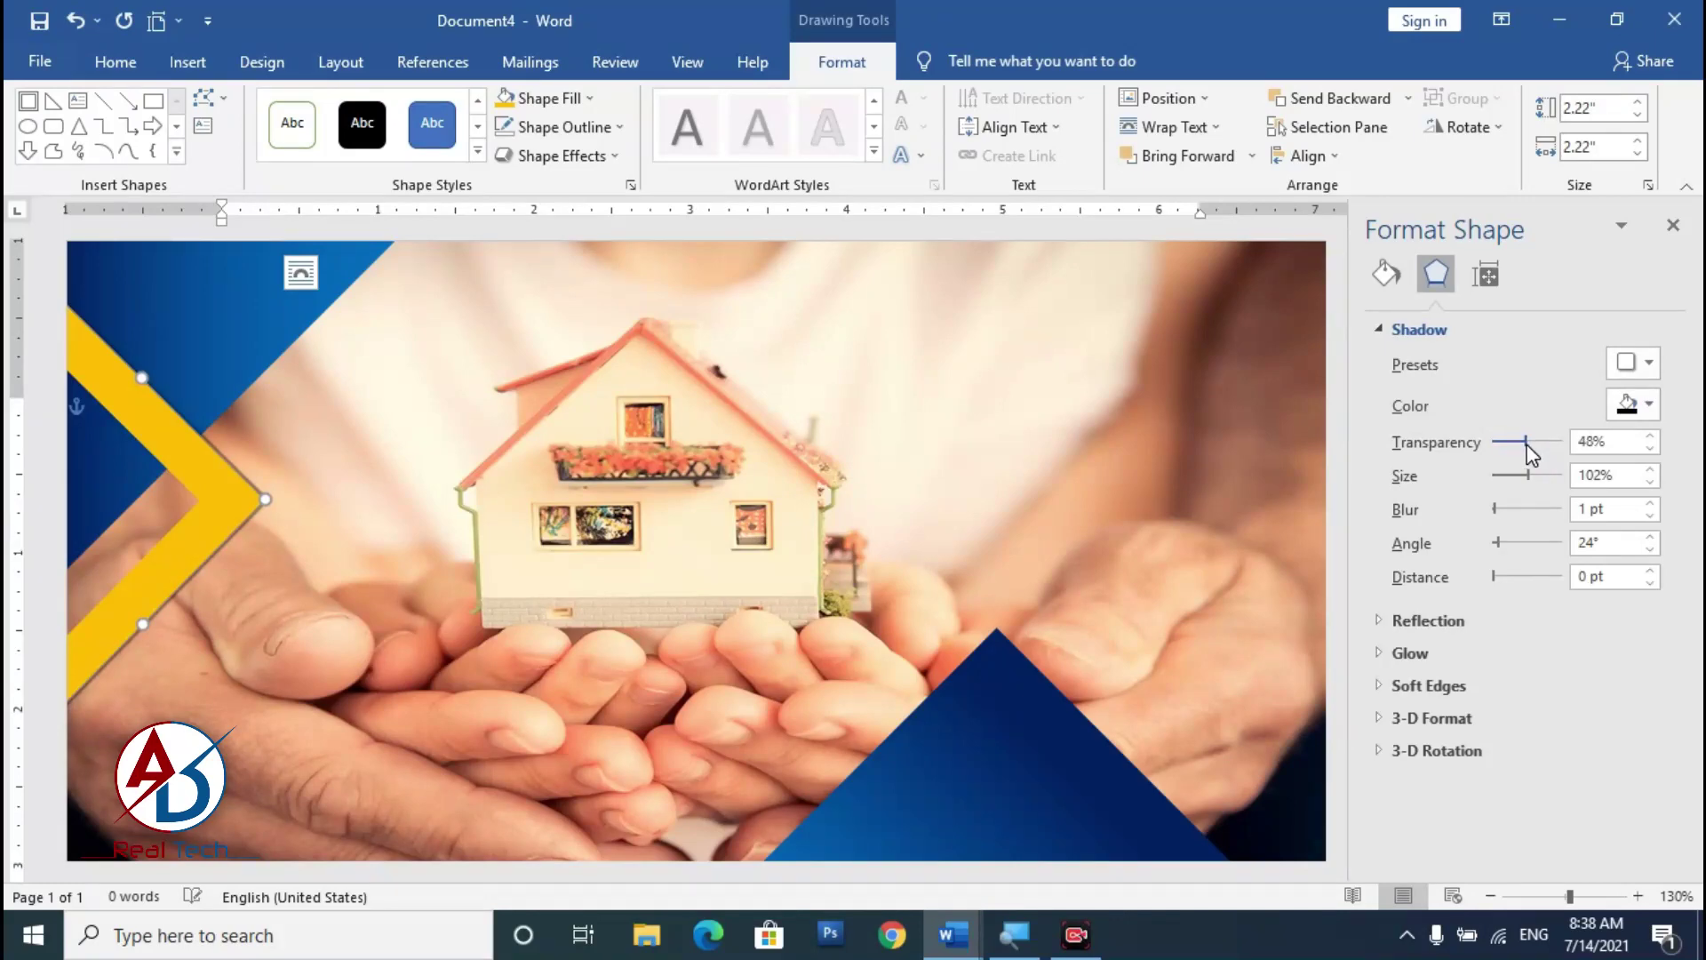
left_click(1677, 229)
Step: Draw a square frame shape about 3.84 by 3.84 inches over the blue diamond and thicken its border
scroll(760, 691, "down", 5)
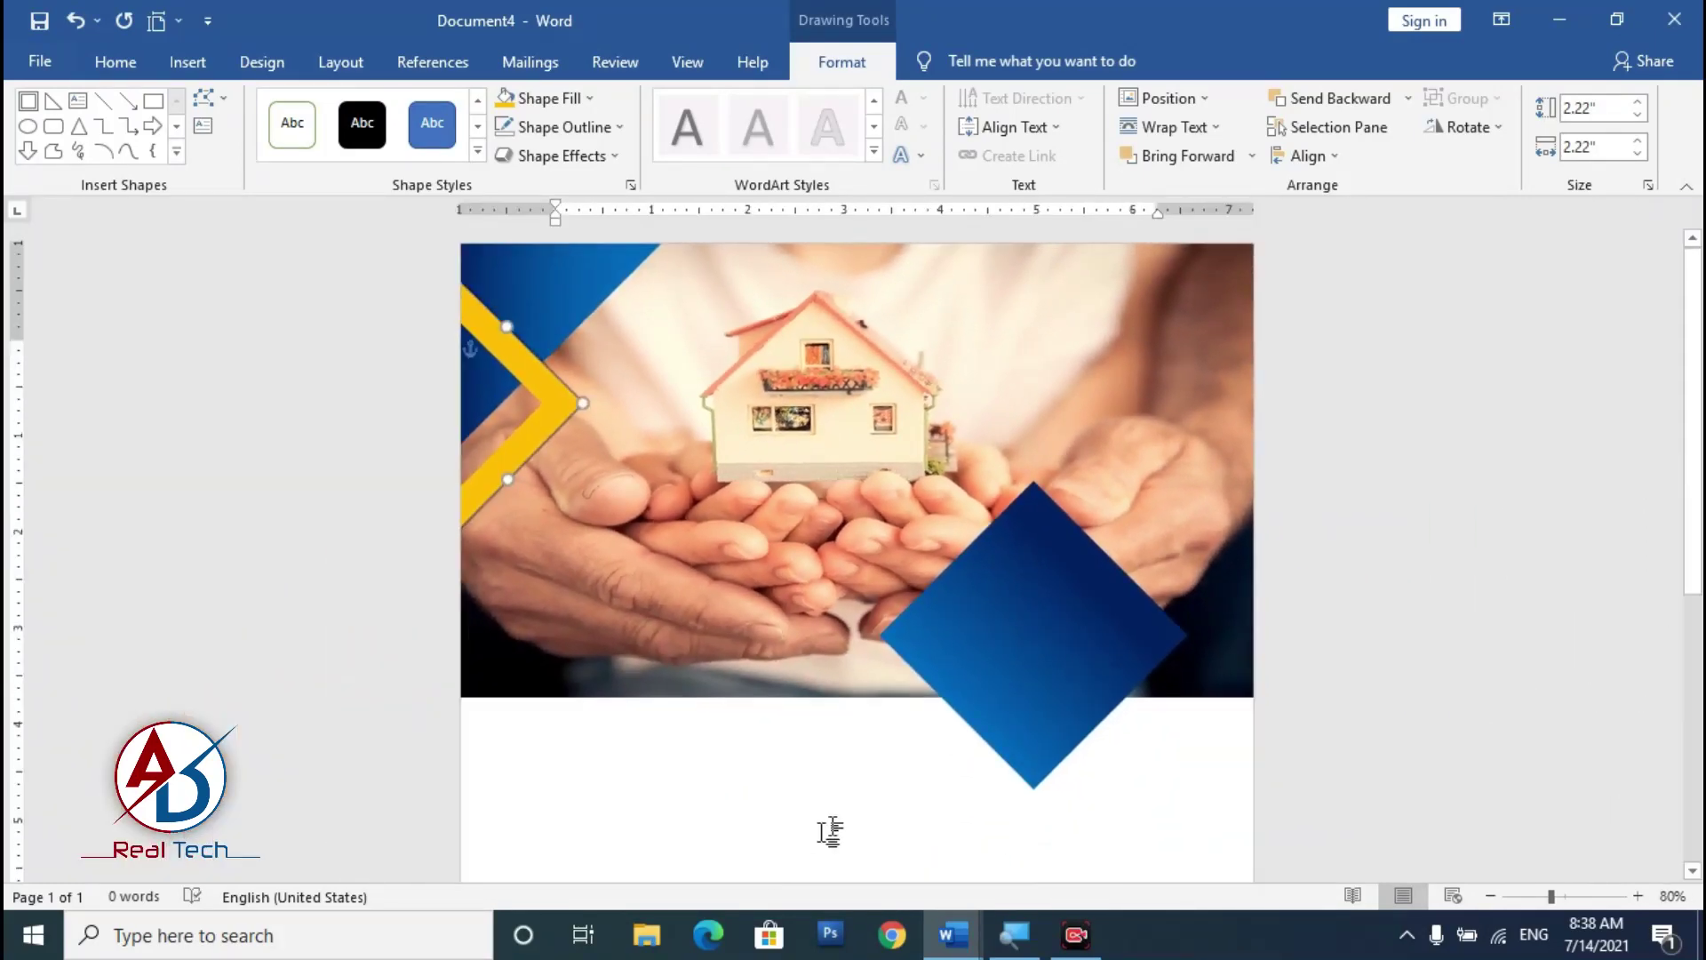
left_click(773, 822)
scroll(773, 822, "down", 3)
scroll(761, 781, "up", 2)
scroll(755, 778, "down", 5)
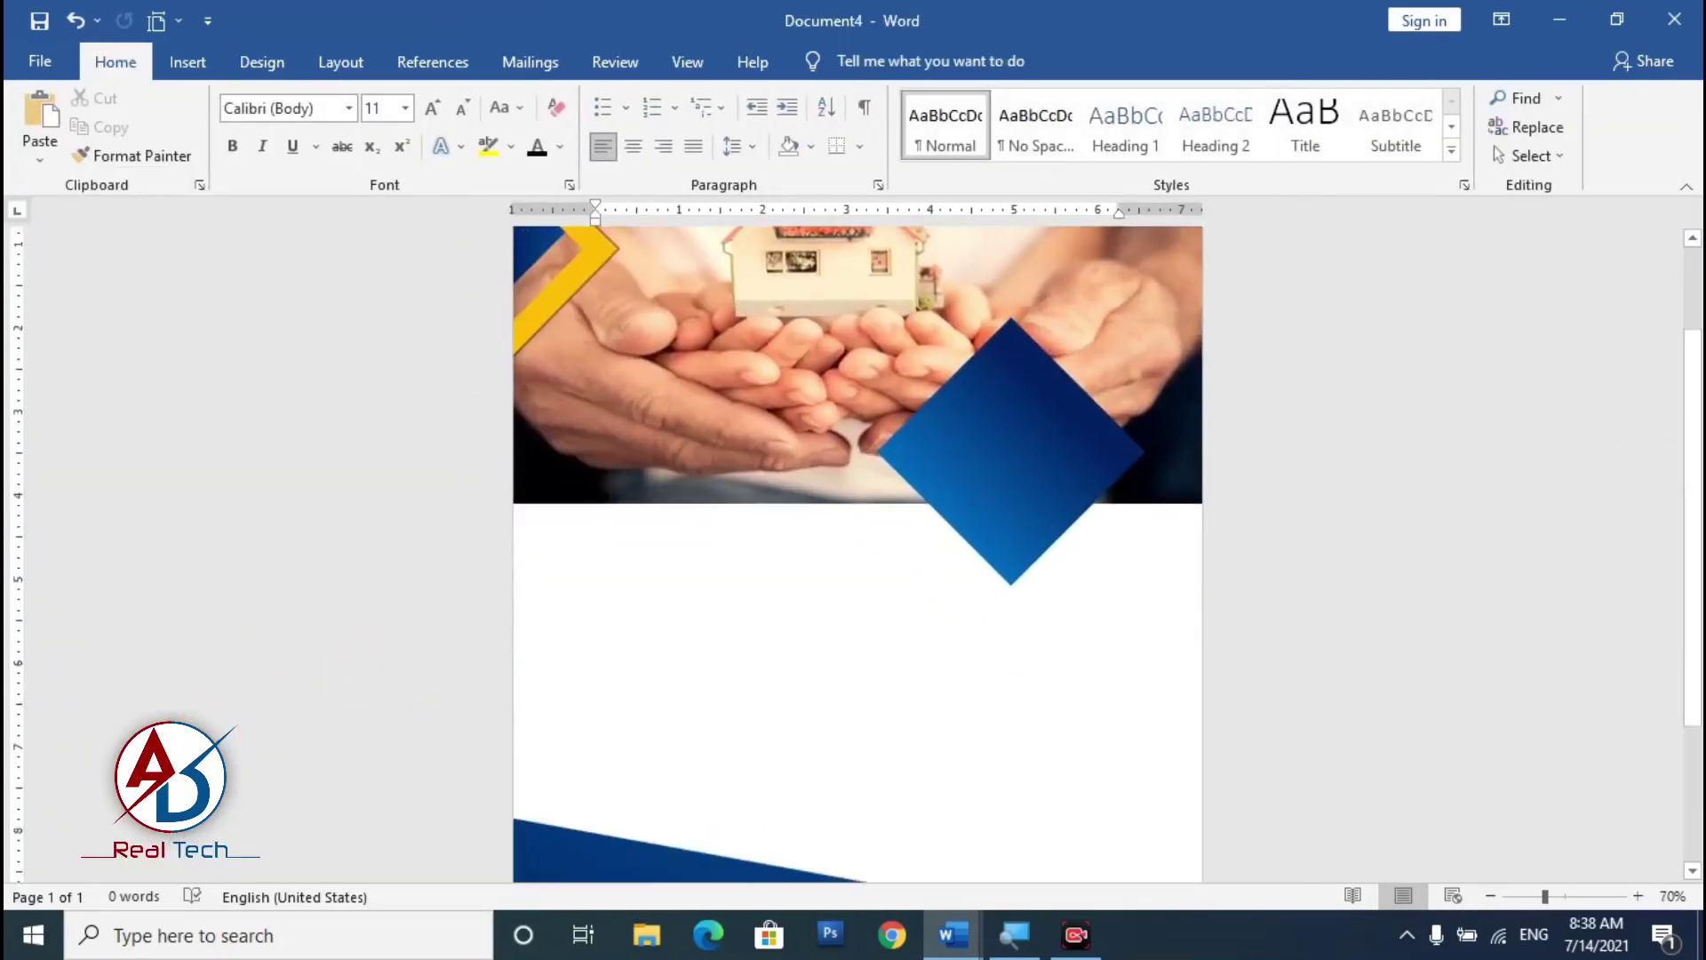
scroll(754, 776, "up", 4)
left_click(183, 62)
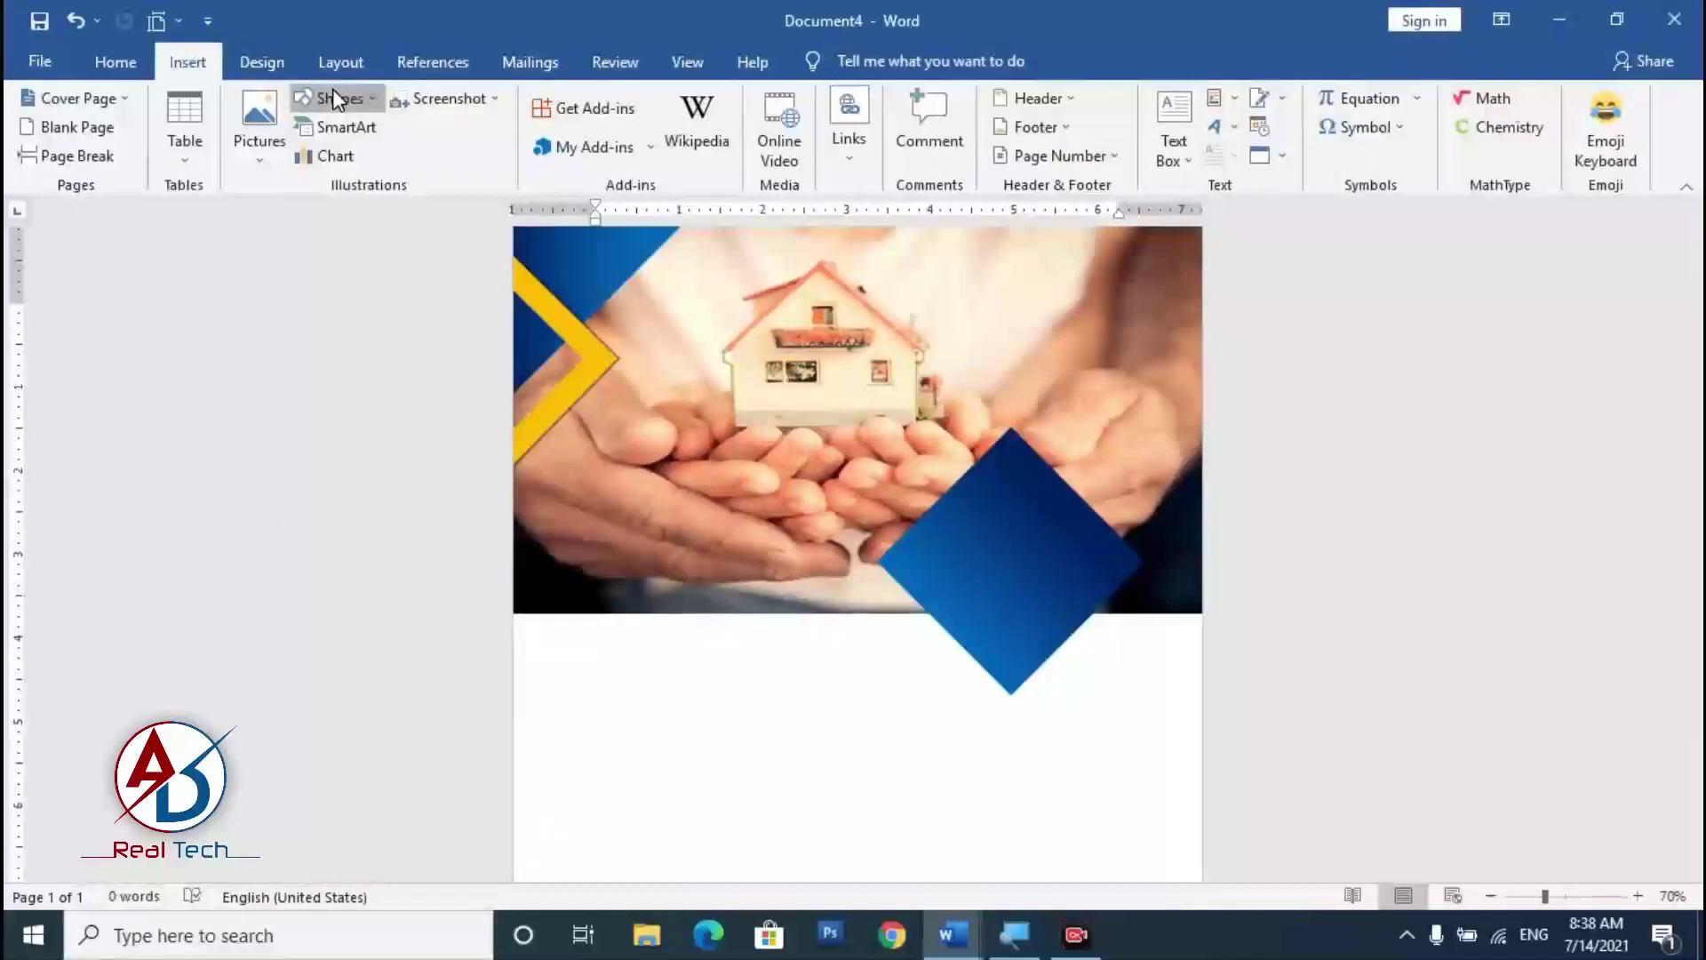
left_click(335, 98)
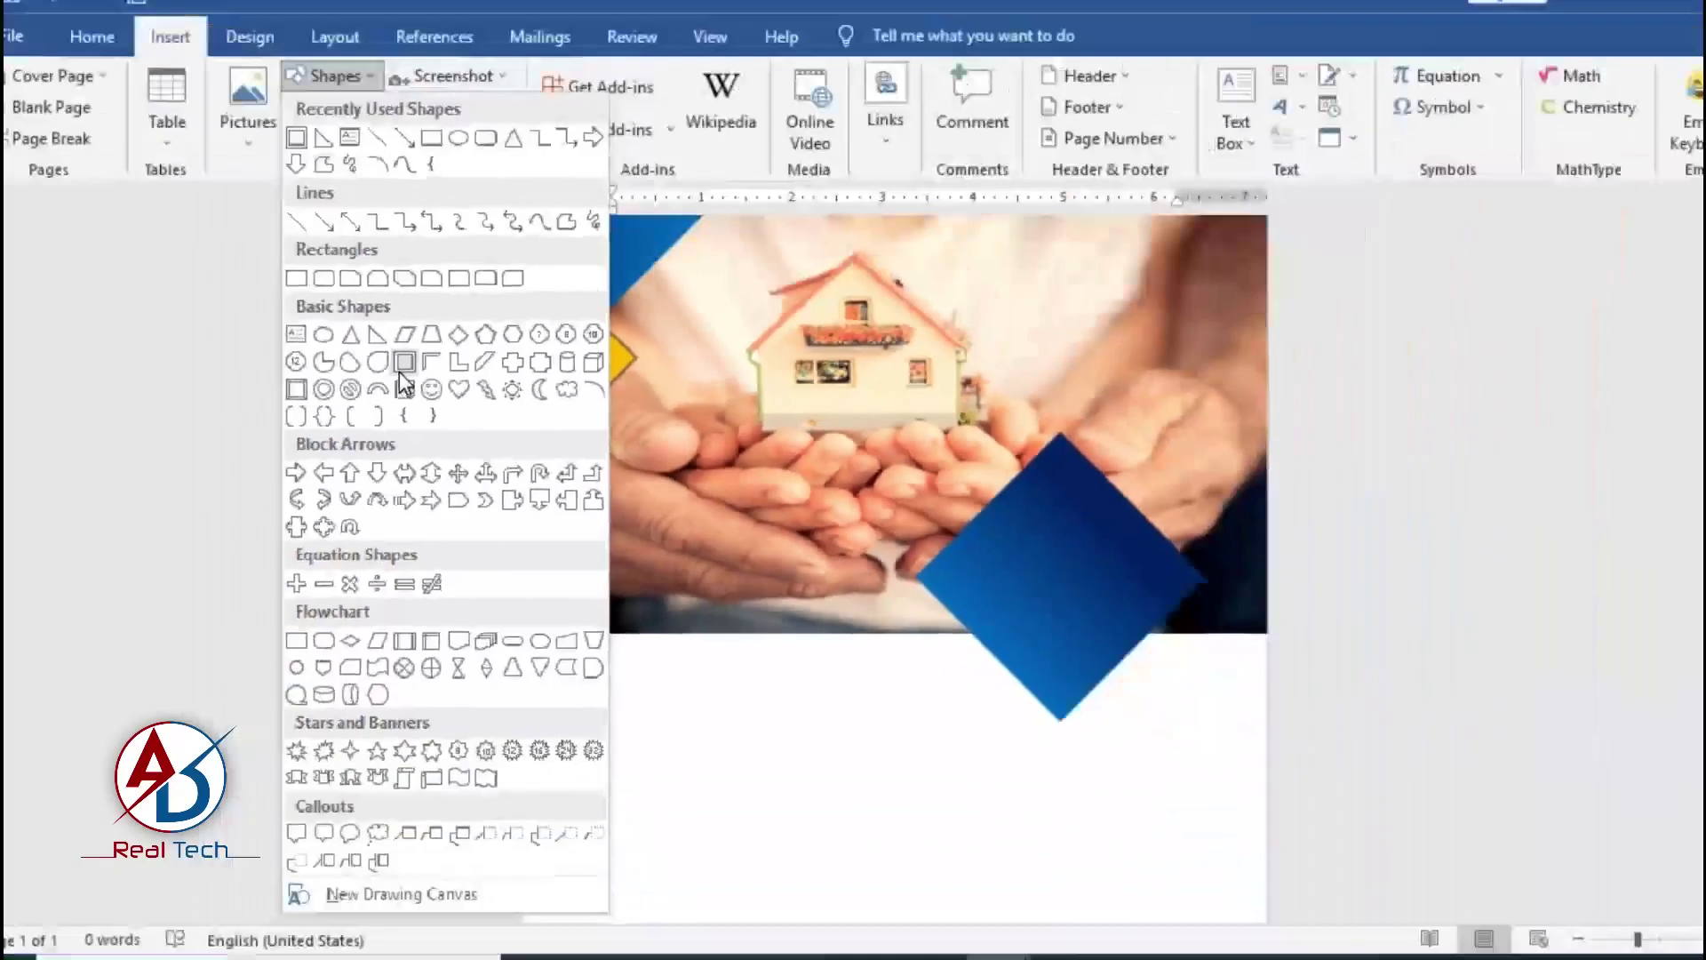
left_click(400, 371)
mouse_move(767, 469)
left_mouse_down()
mouse_move(957, 716)
mouse_move(1101, 803)
mouse_move(1090, 790)
left_mouse_up()
mouse_move(807, 470)
left_mouse_down()
mouse_move(848, 473)
mouse_move(834, 472)
left_mouse_up()
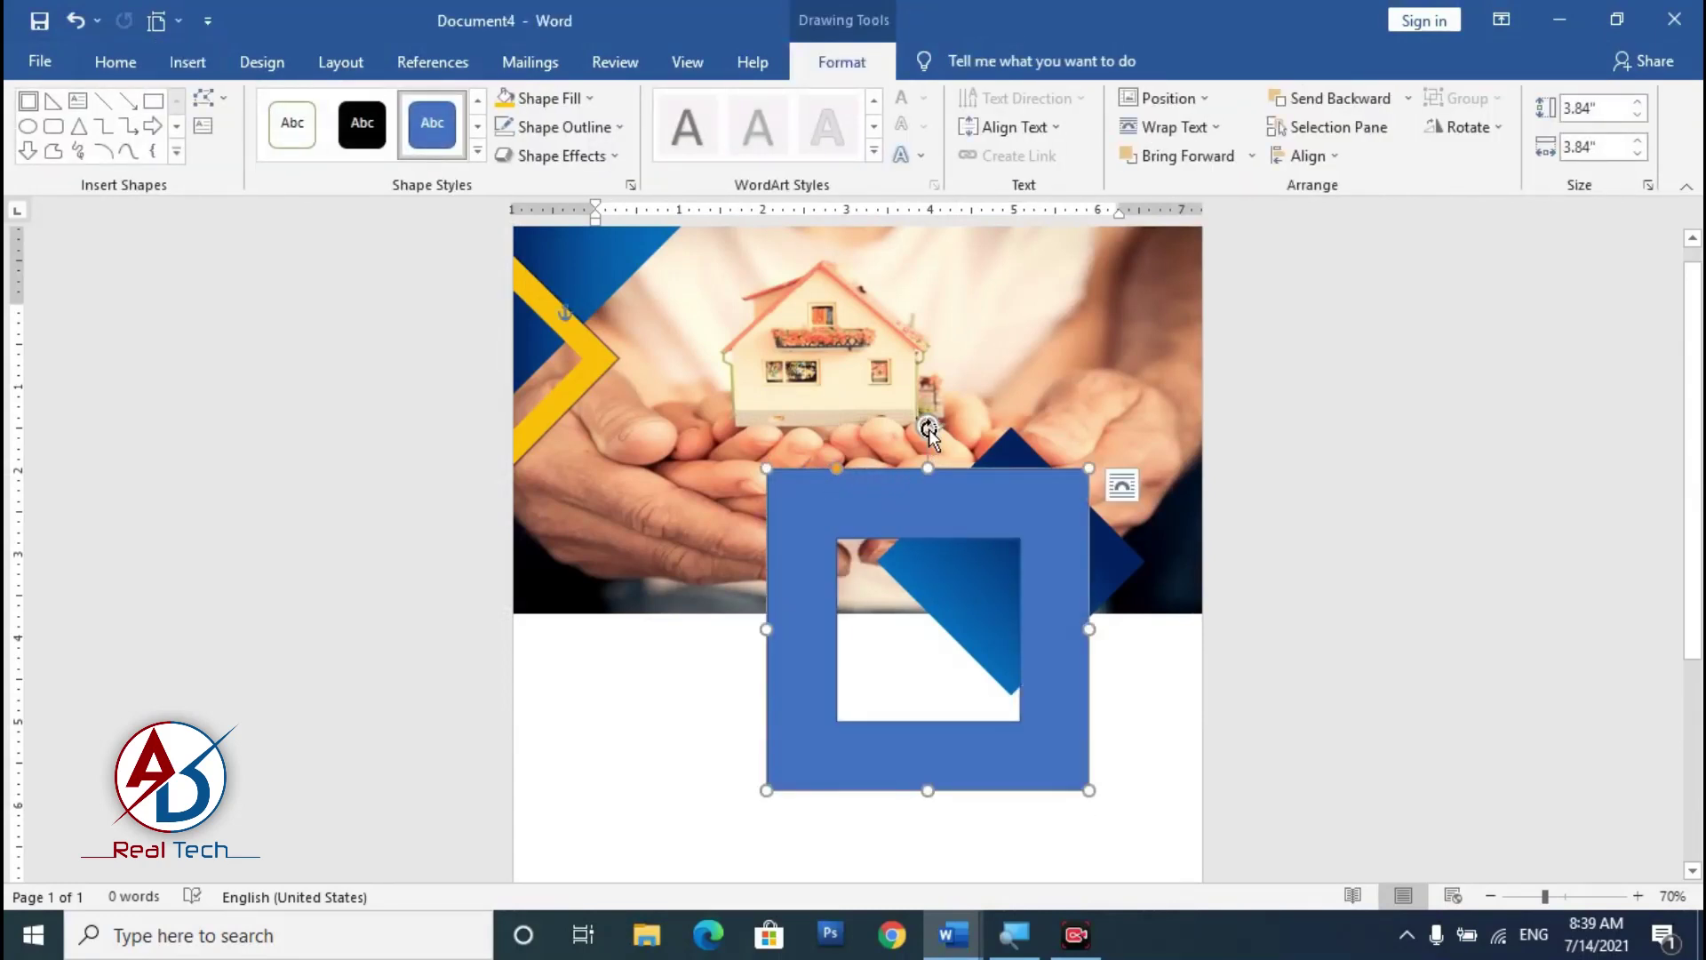
Step: Enlarge the new frame to about 6.56 by 6.56 inches, tilted and running off the page's lower right edge
left_click_drag(928, 430, 1309, 753)
scroll(1014, 693, "down", 2)
scroll(1014, 693, "down", 2)
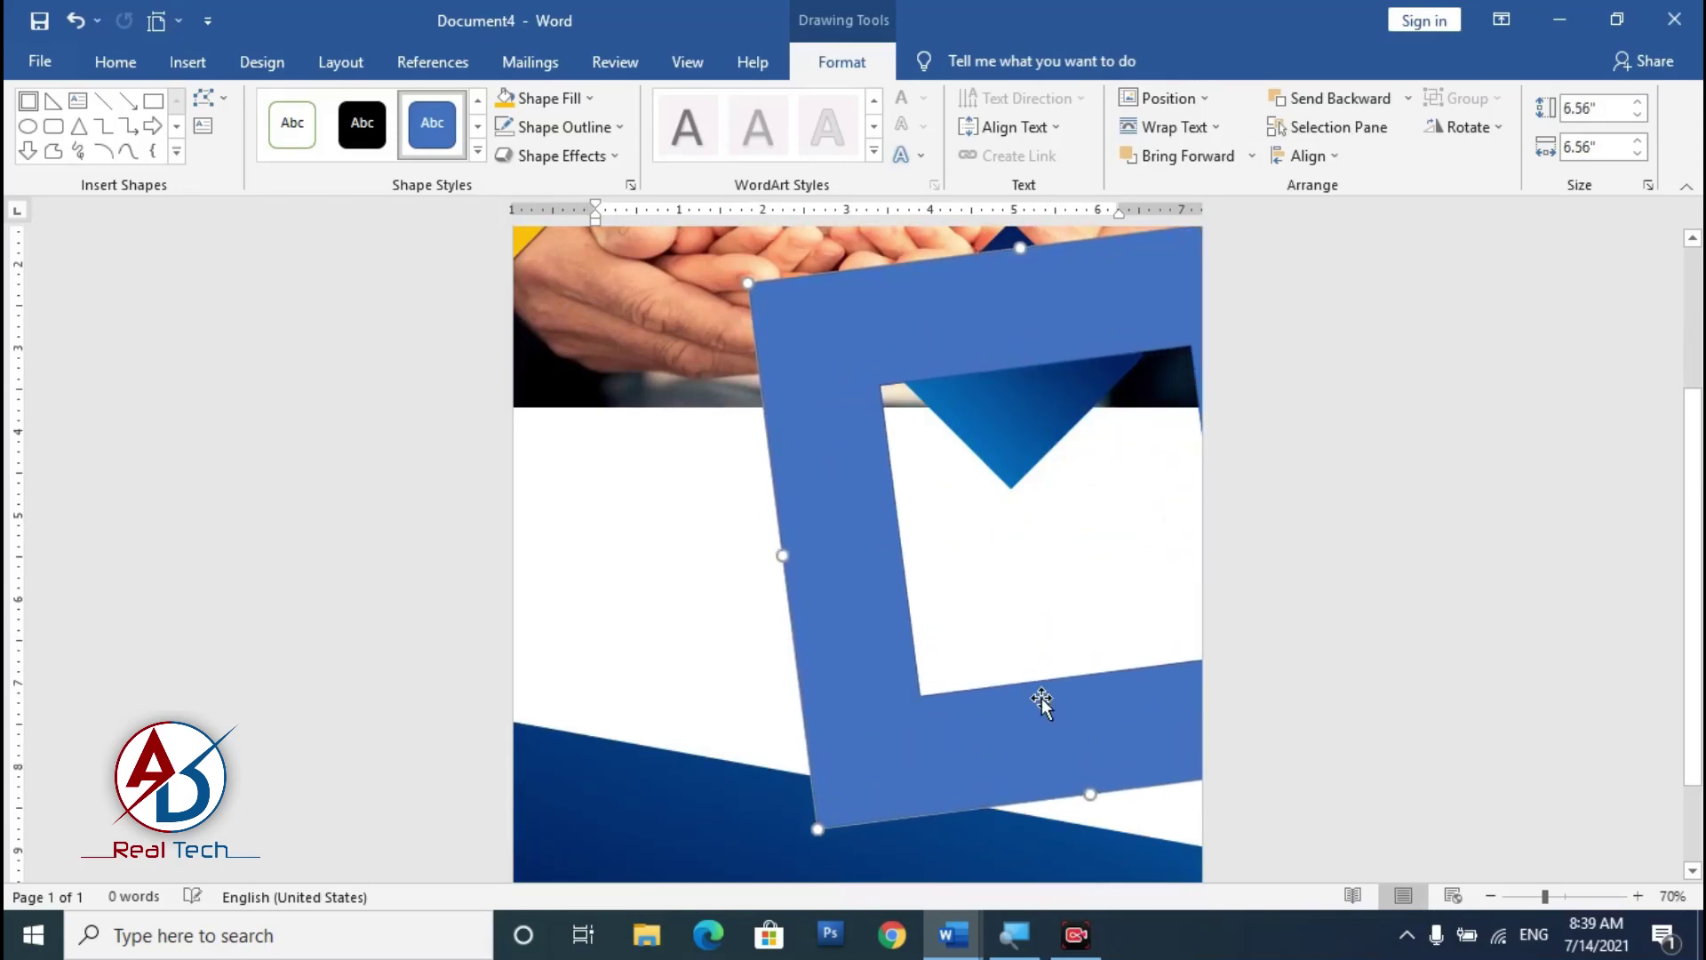
scroll(1080, 702, "down", 6)
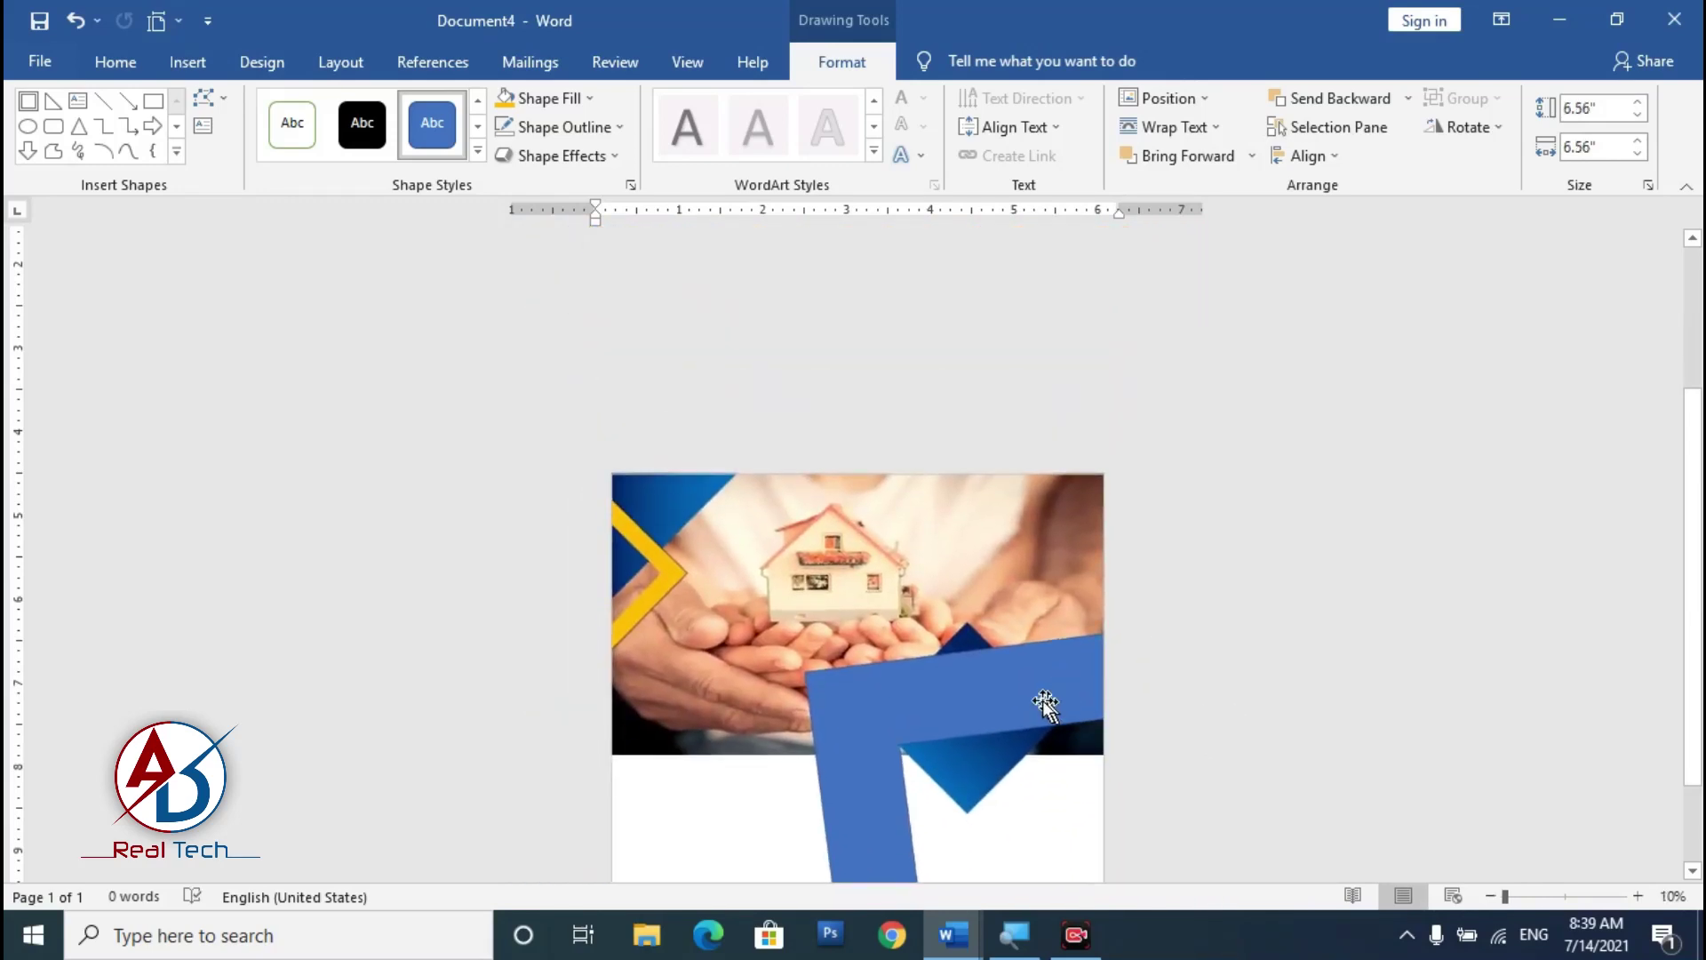
left_click_drag(901, 663, 895, 641)
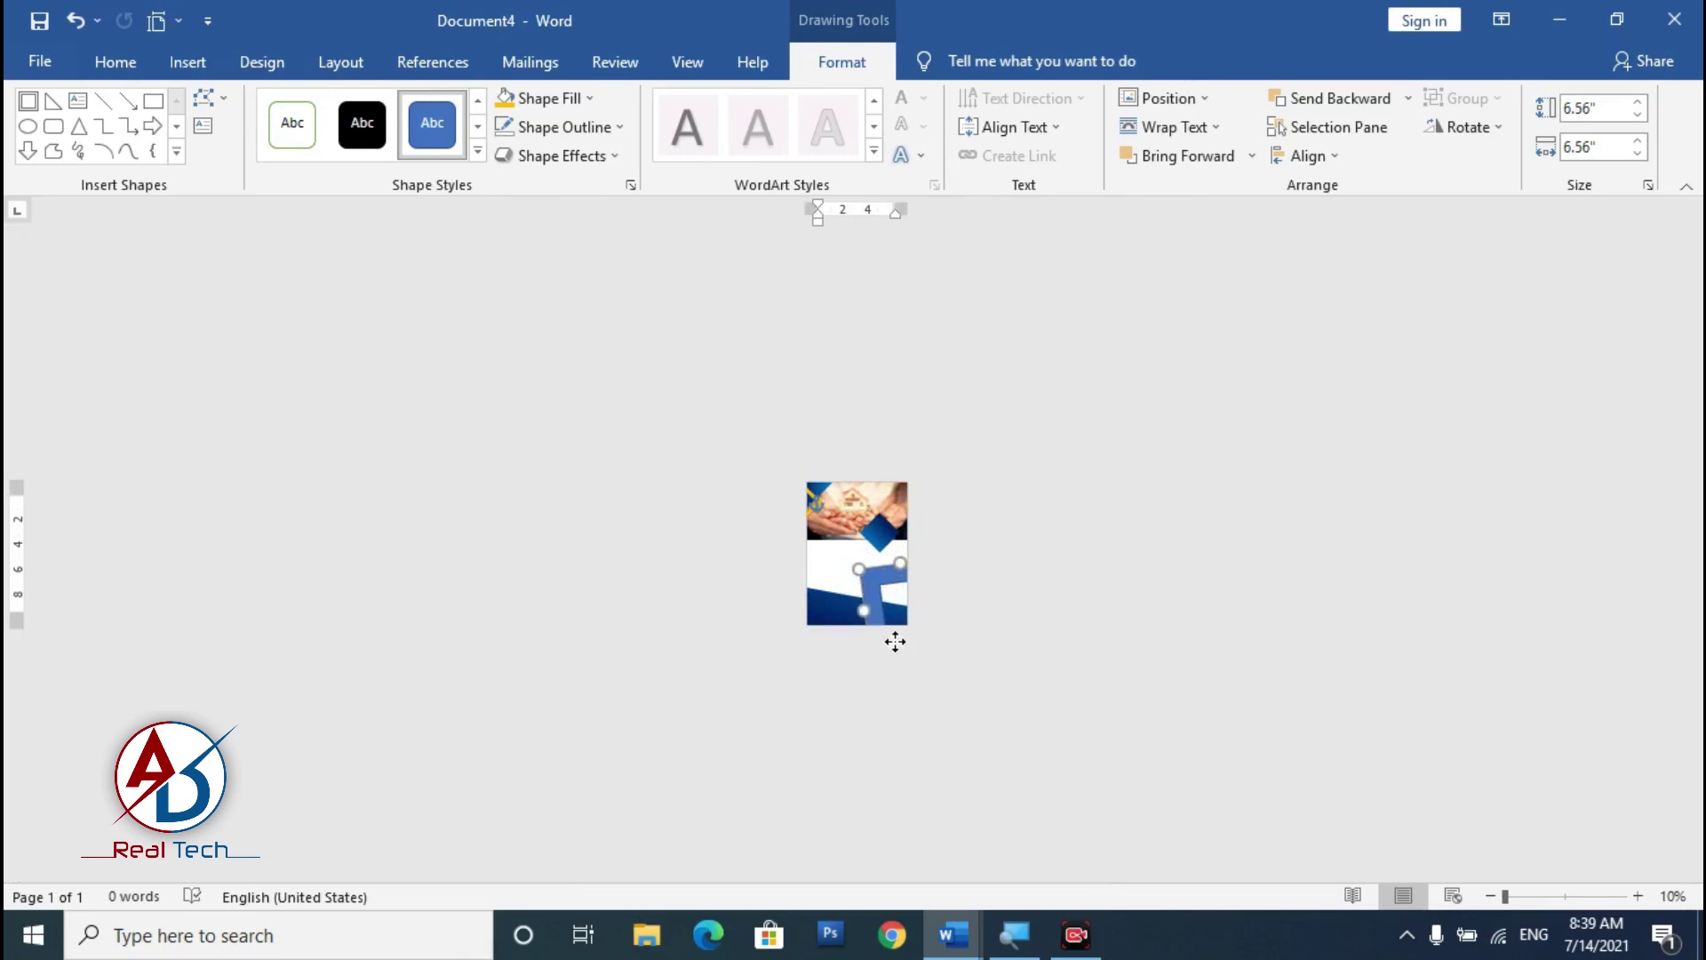
scroll(933, 671, "up", 4)
left_click_drag(1028, 667, 985, 658)
left_click_drag(1049, 734, 1219, 720)
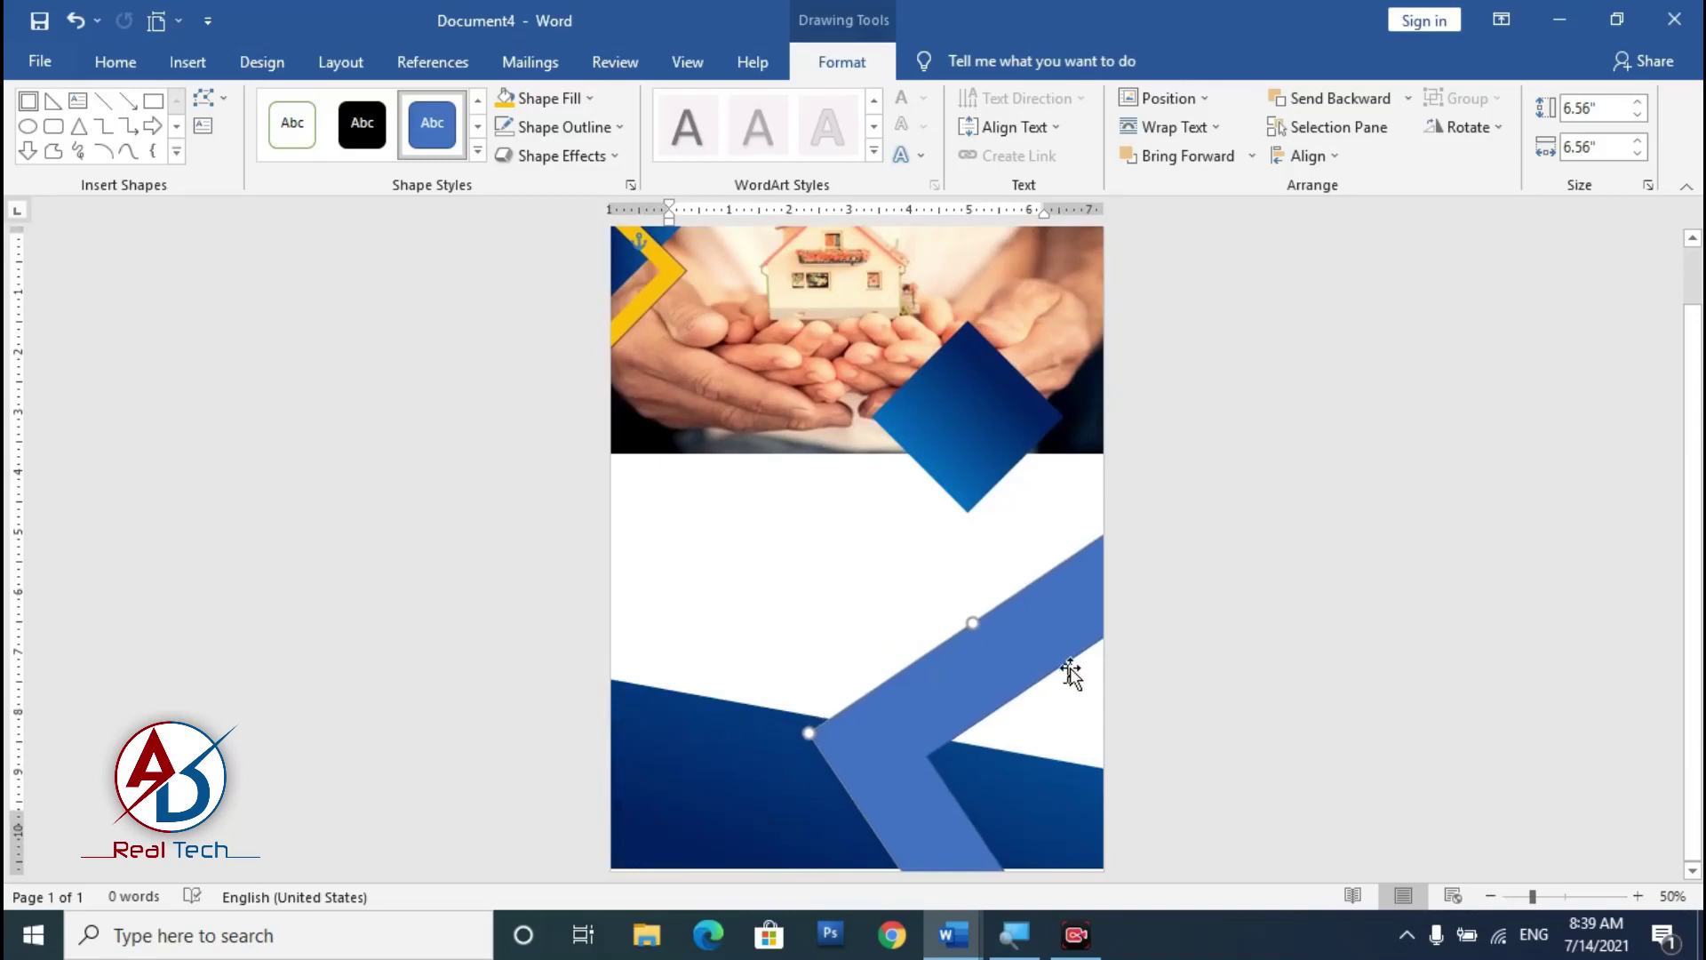
left_click_drag(944, 814, 940, 802)
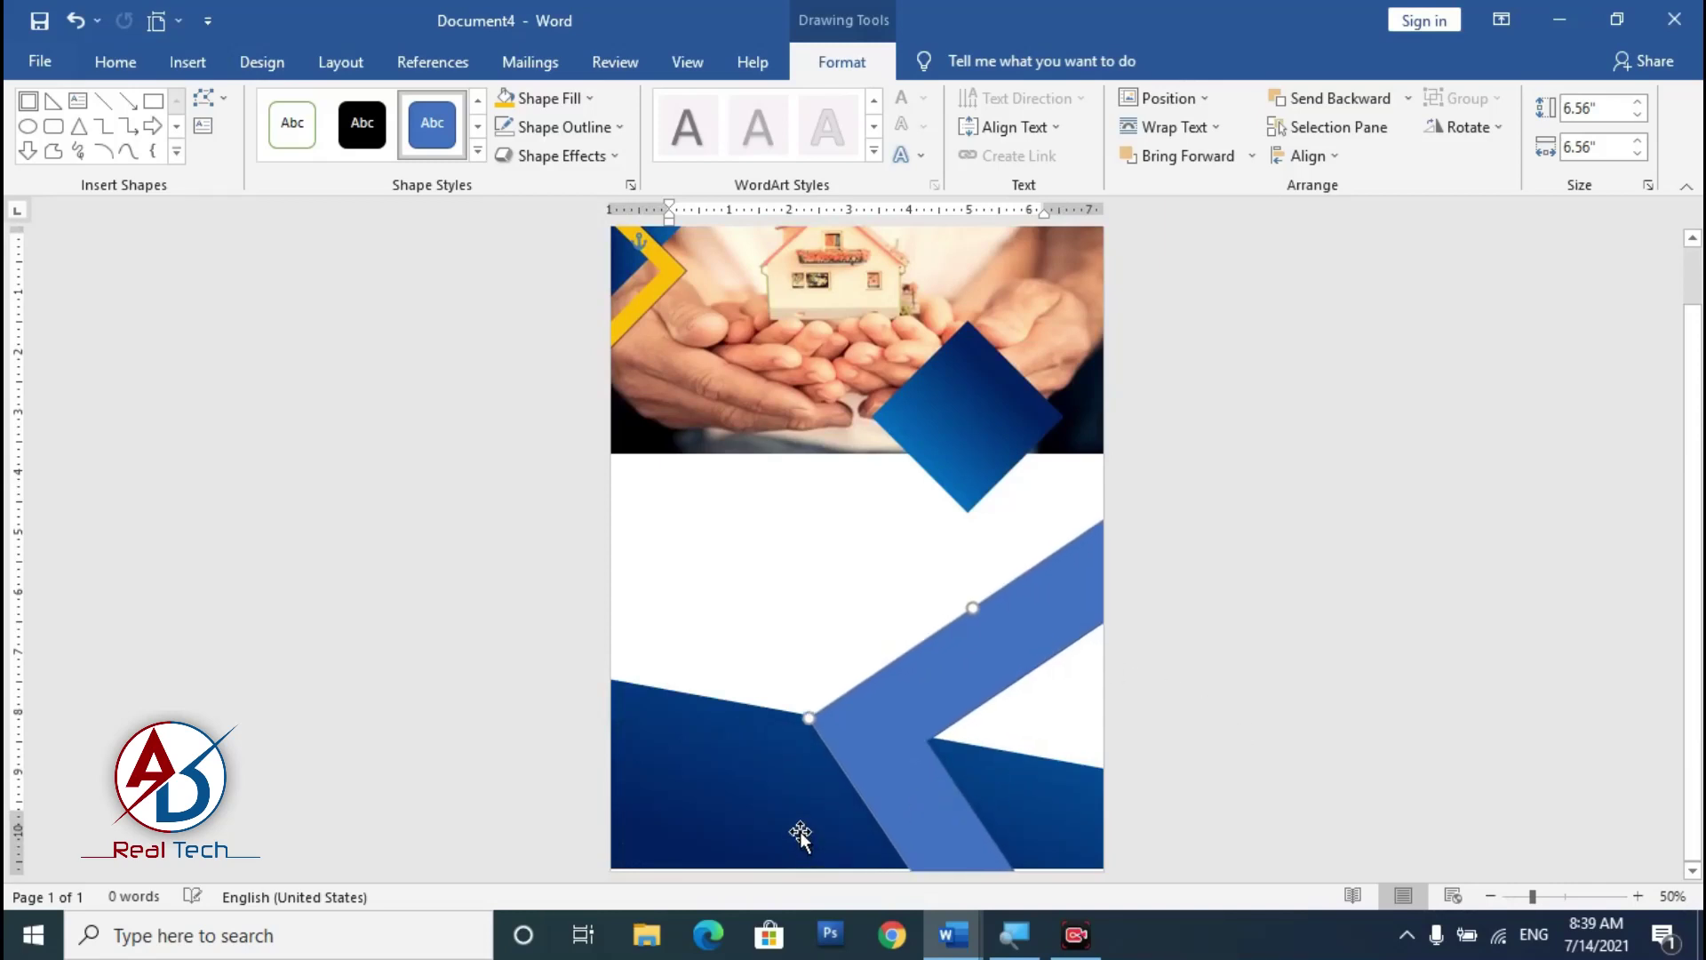
Step: Nudge the slanted blue shape down to the page's bottom edge and tilt the frame more steeply in the bottom-right corner
left_click(800, 832)
left_click_drag(799, 836, 798, 844)
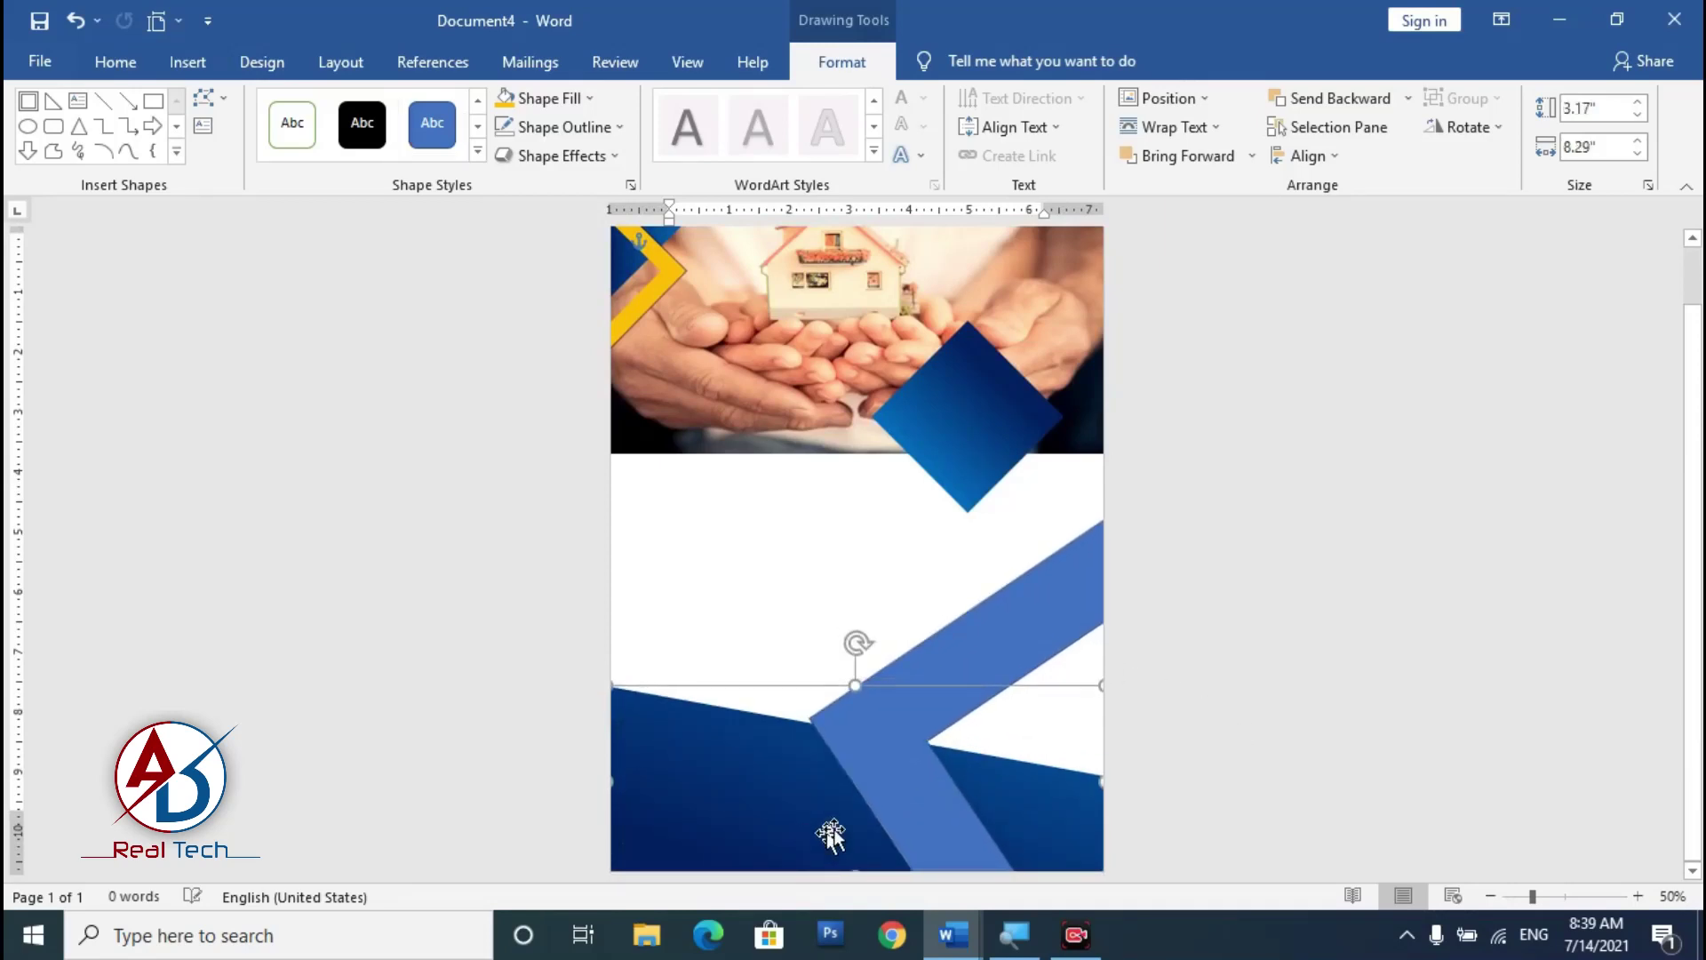
left_click_drag(917, 758, 657, 737)
left_click_drag(1054, 628, 1314, 666)
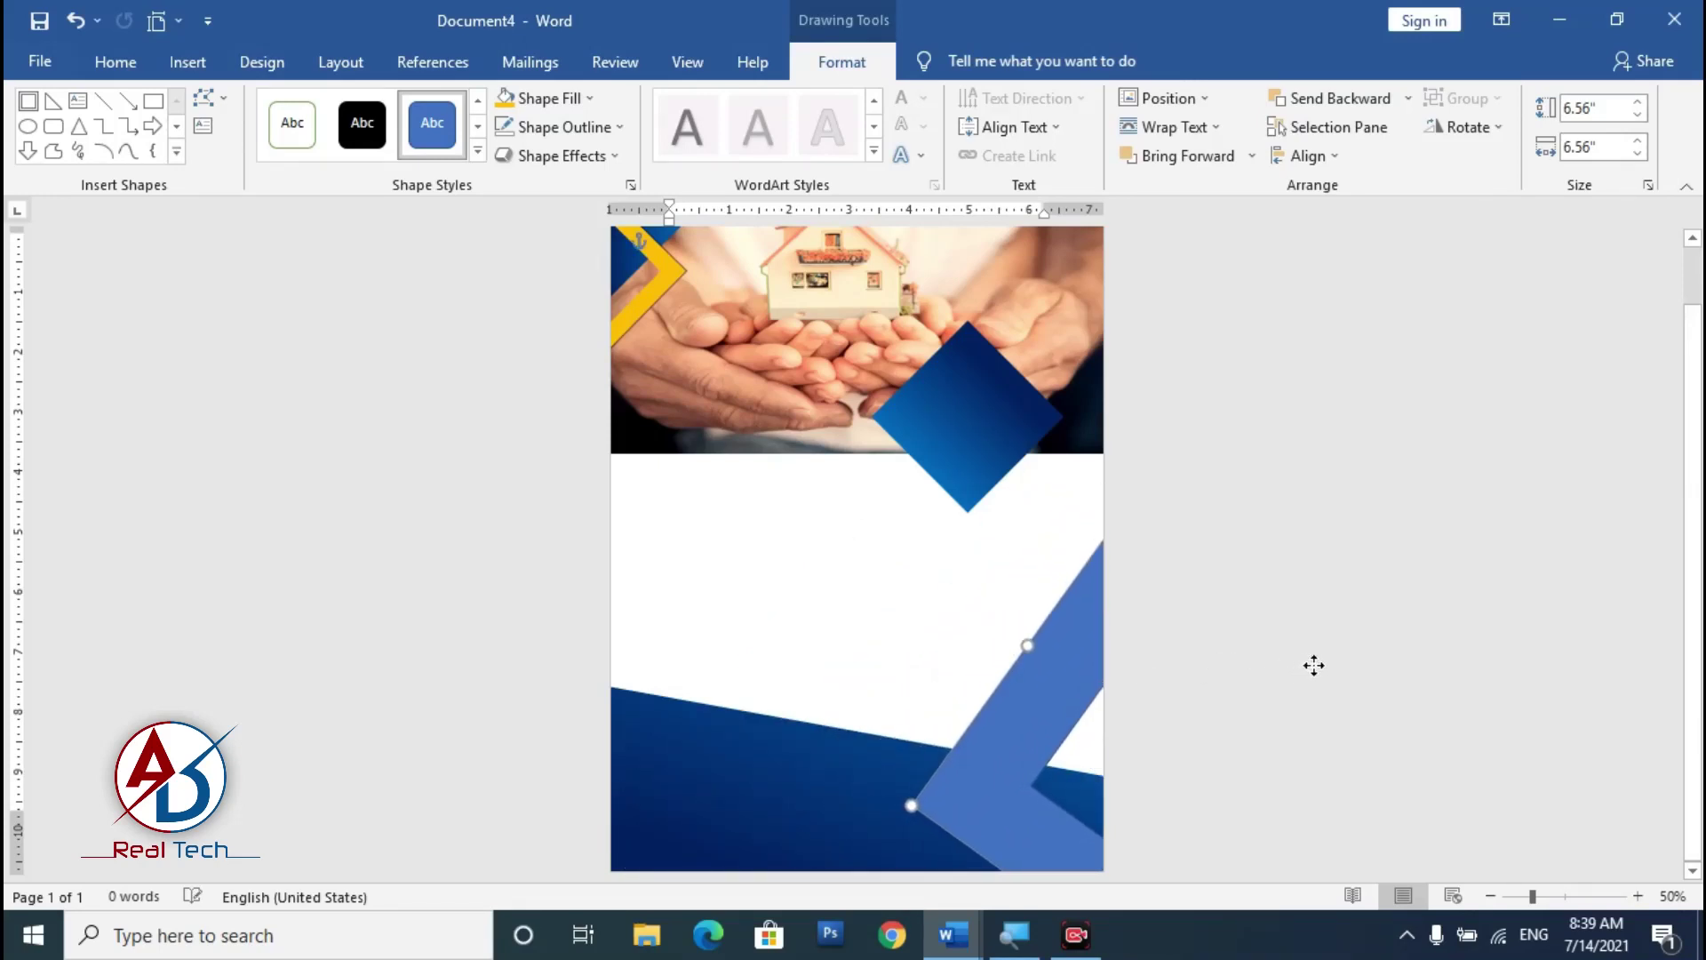
Step: Remove the large frame's outline and fill it with the golden yellow standard color
left_click(561, 127)
left_click(560, 353)
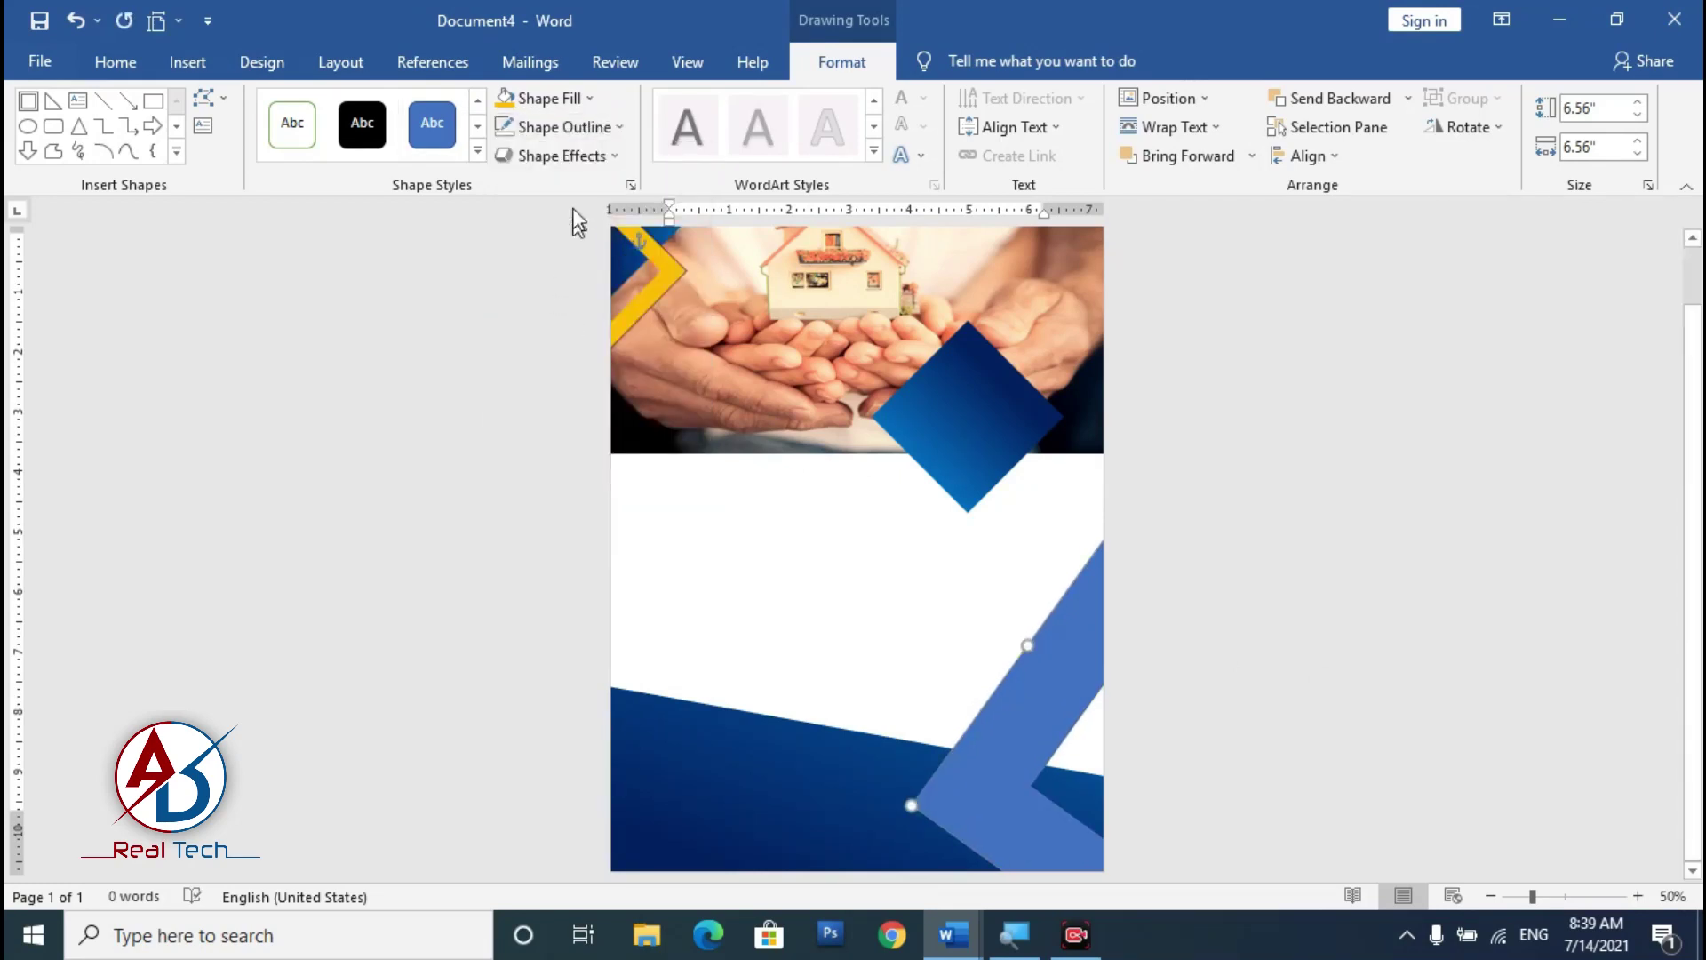
left_click(570, 99)
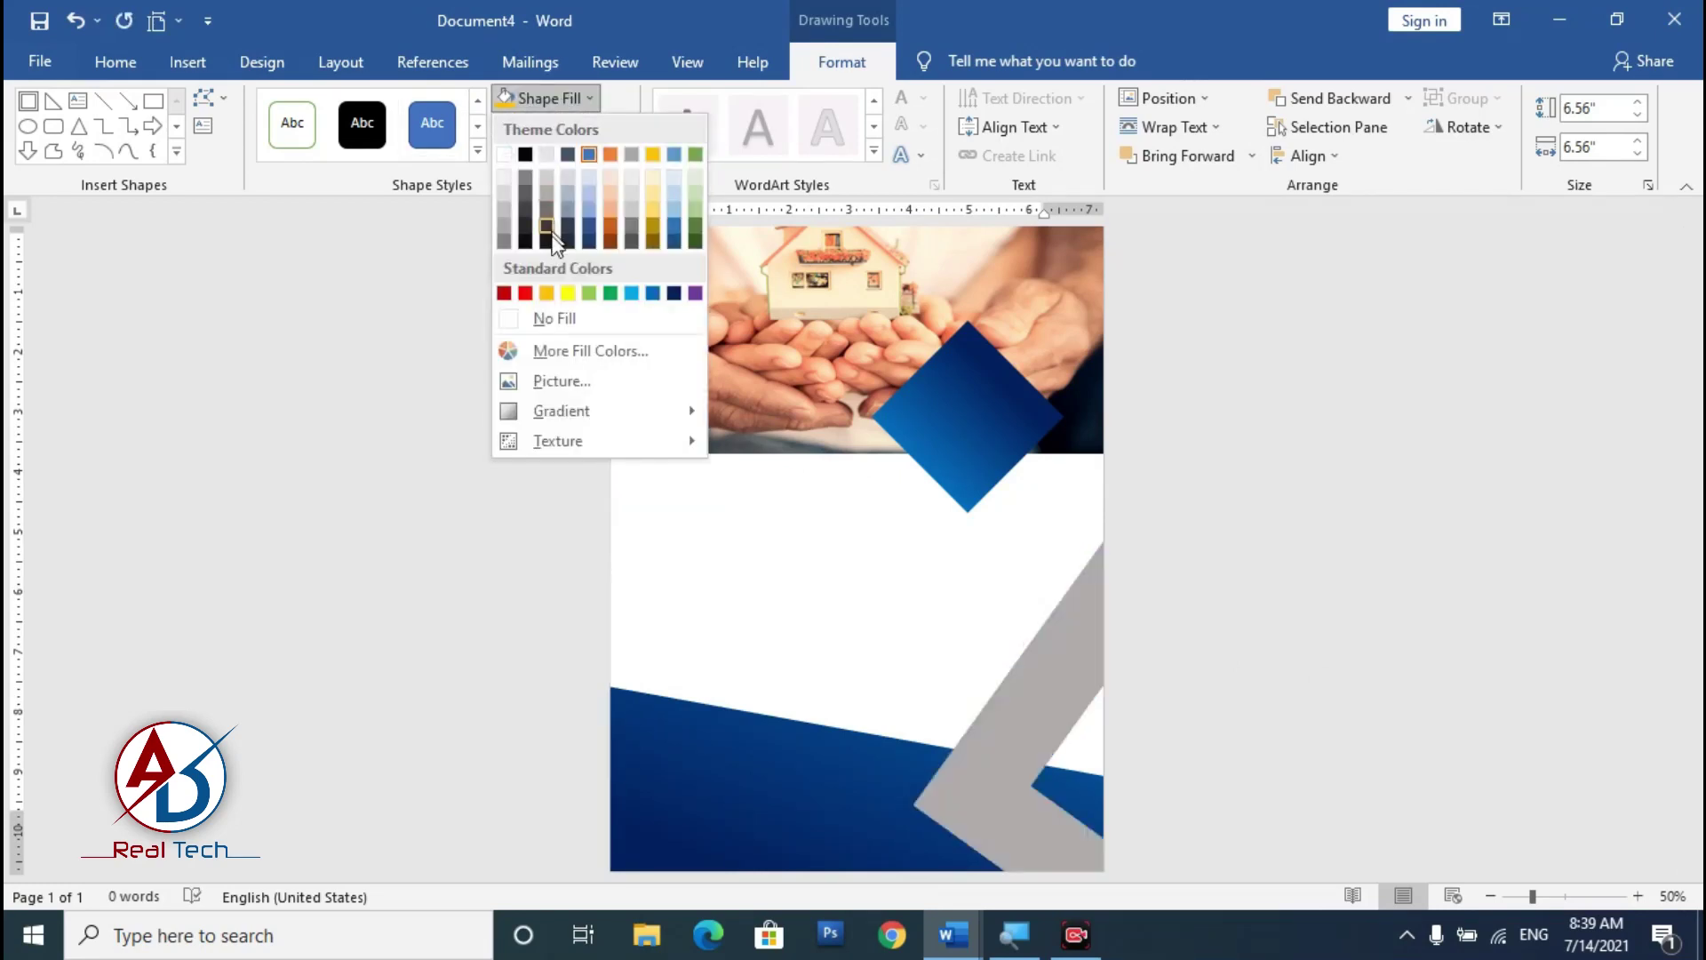
left_click(547, 294)
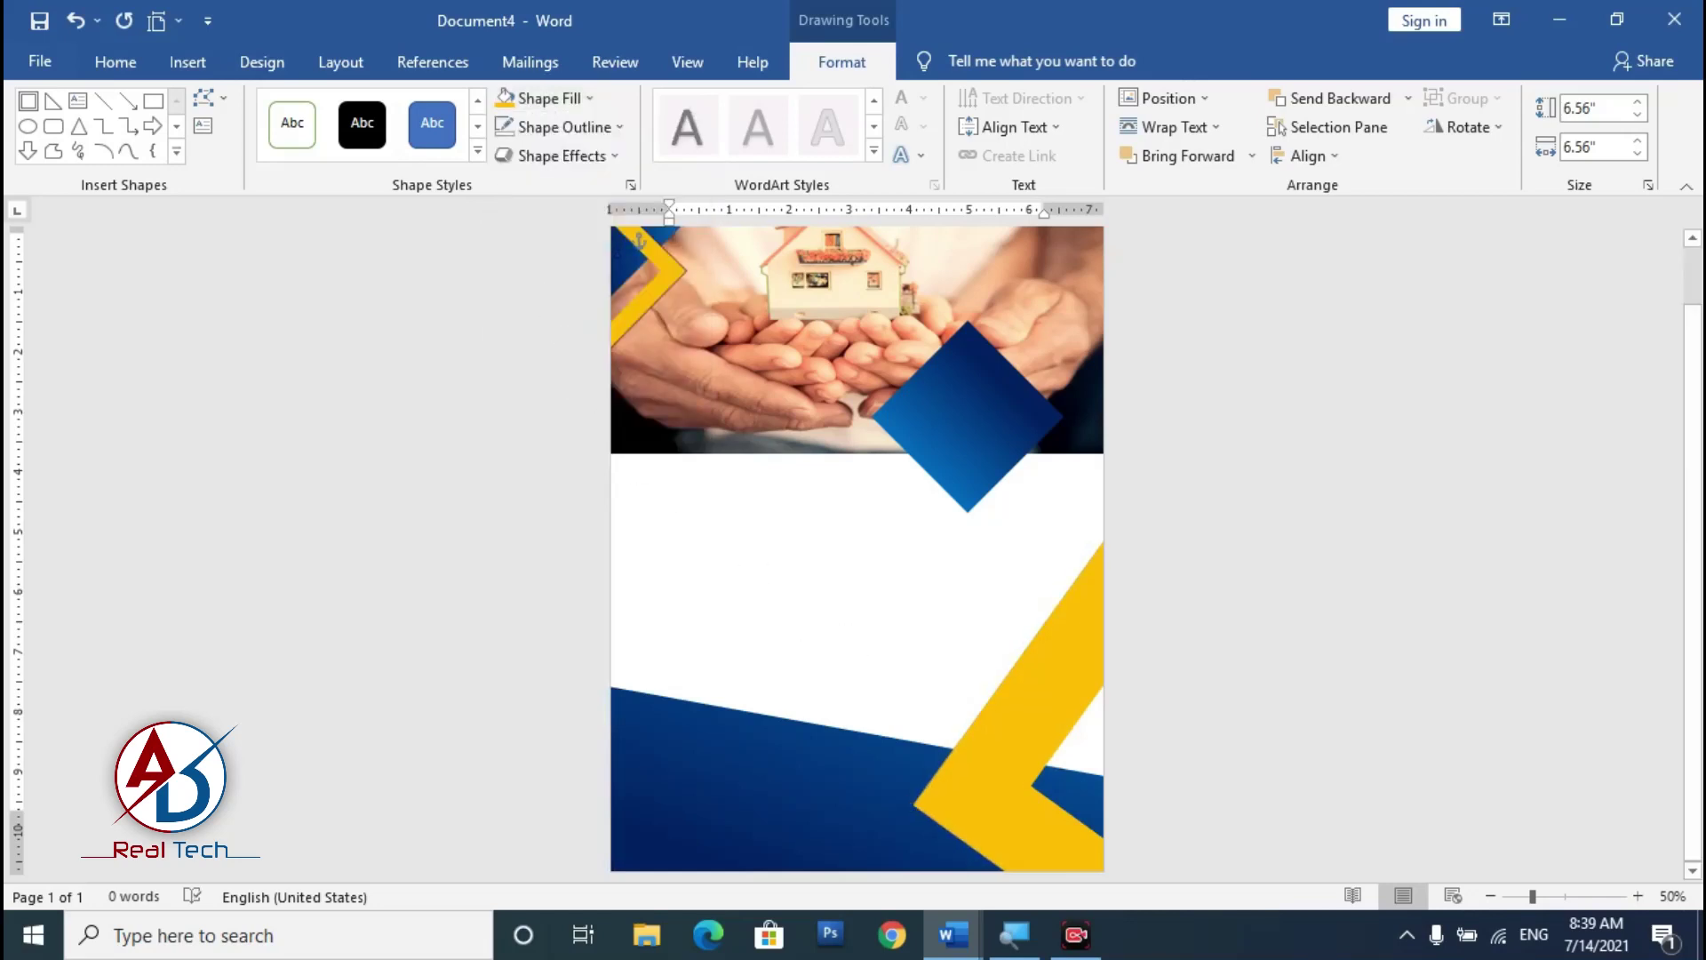
left_click(884, 637)
Step: Look over the whole page layout, from the house picture to the yellow frame and slanted bottom shape
scroll(883, 636, "down", 4, "ctrl")
scroll(887, 643, "up", 5, "ctrl")
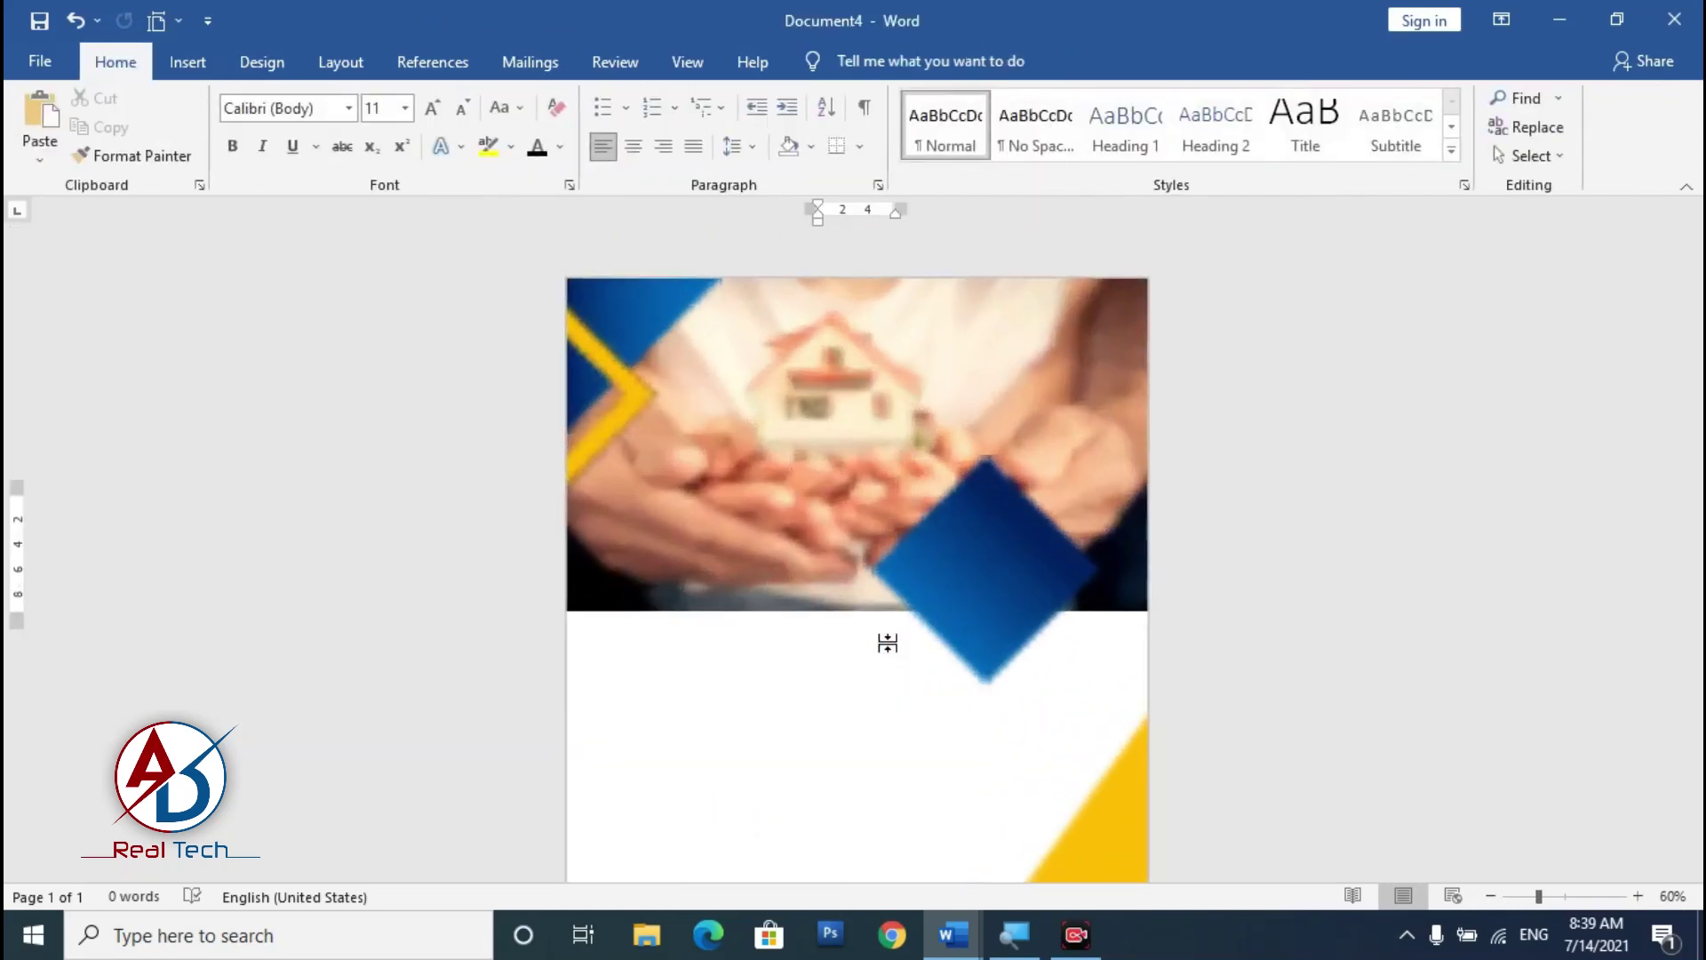
scroll(887, 643, "down", 5)
scroll(887, 643, "down", 1, "ctrl")
scroll(887, 642, "up", 2, "ctrl")
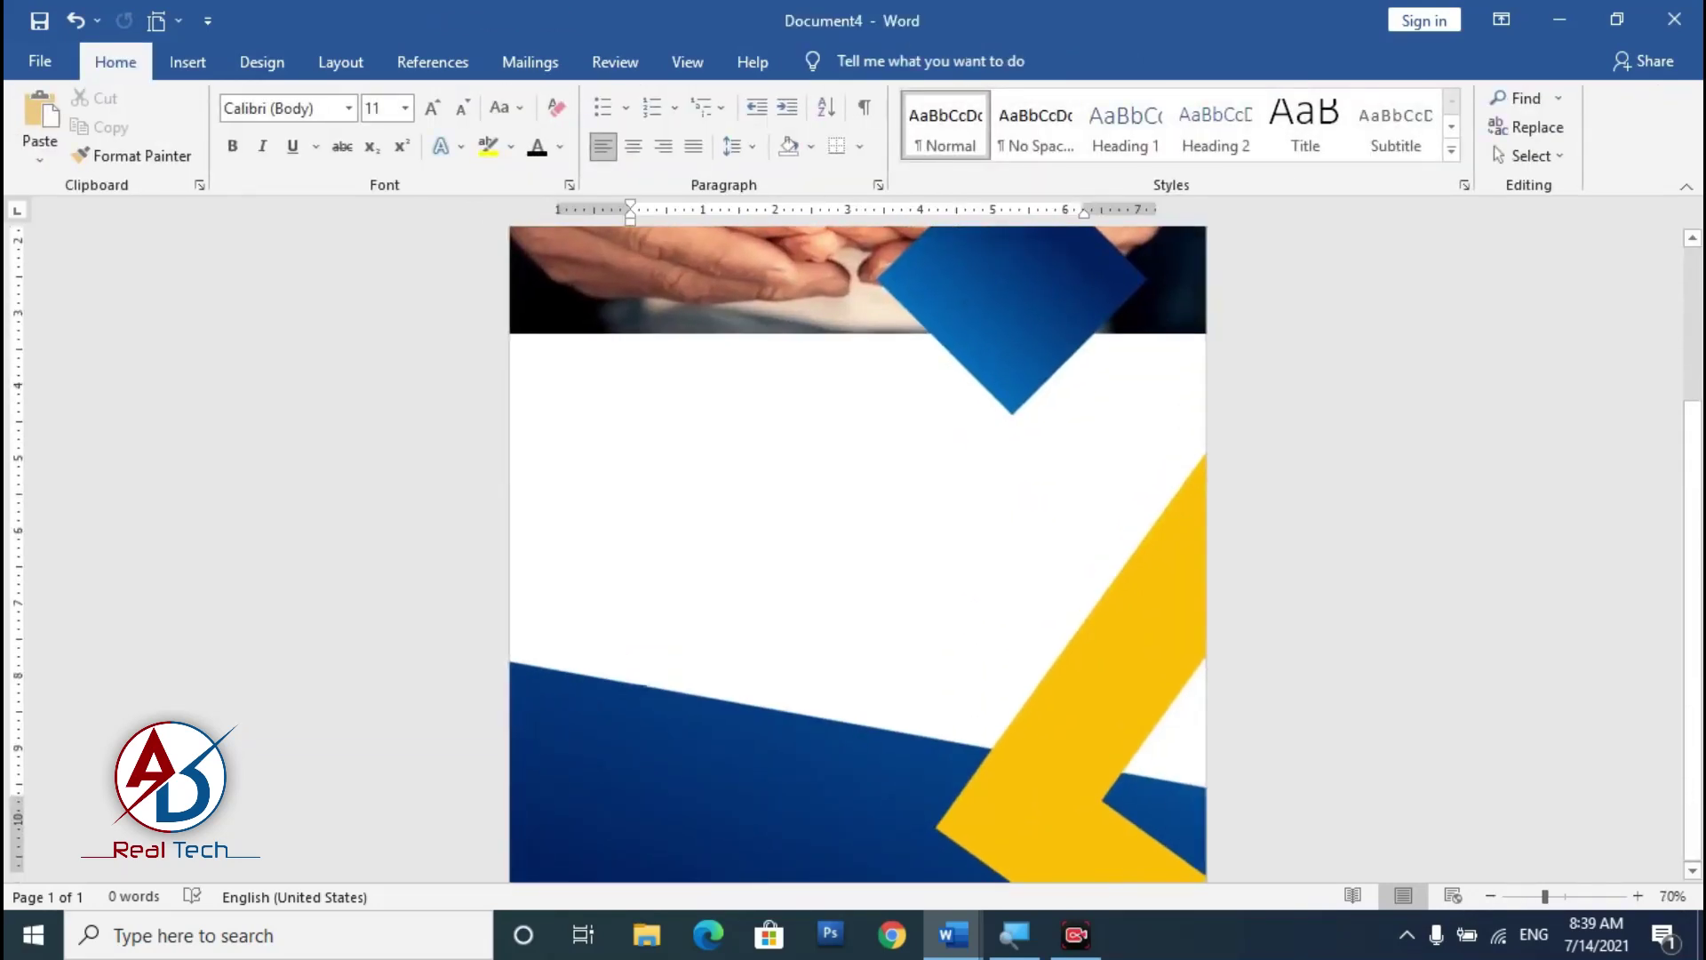
scroll(899, 622, "up", 5)
scroll(899, 622, "down", 6, "ctrl")
scroll(899, 622, "up", 4, "ctrl")
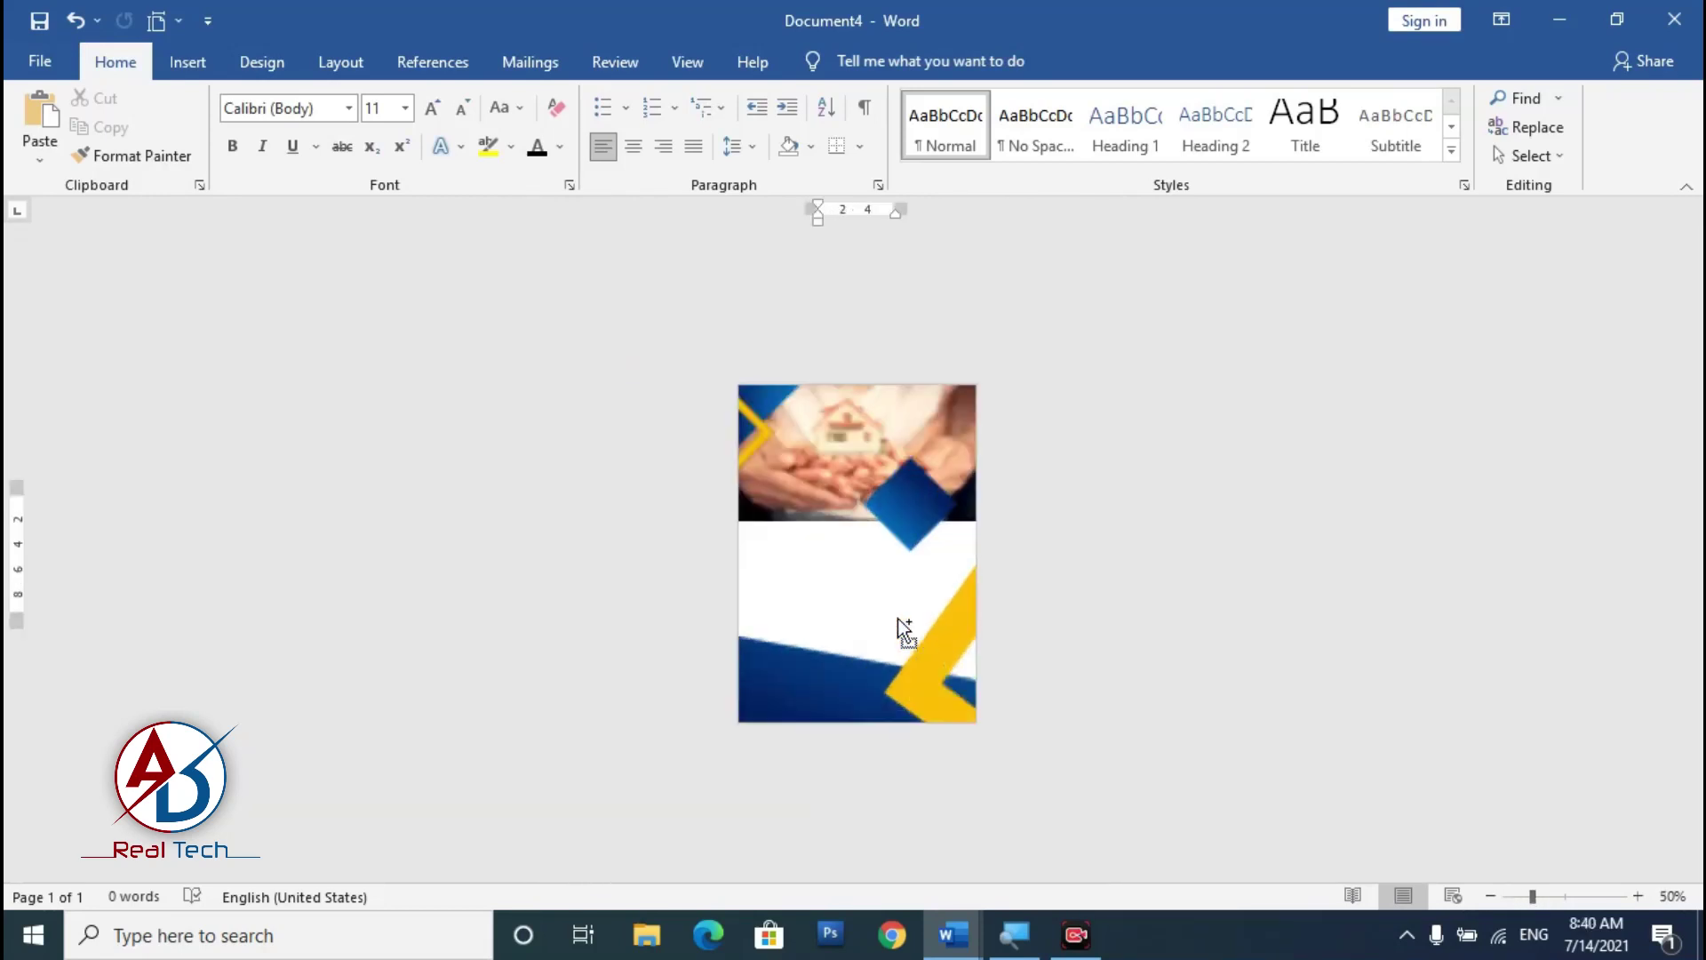
scroll(904, 631, "up", 4, "ctrl")
scroll(835, 622, "down", 6)
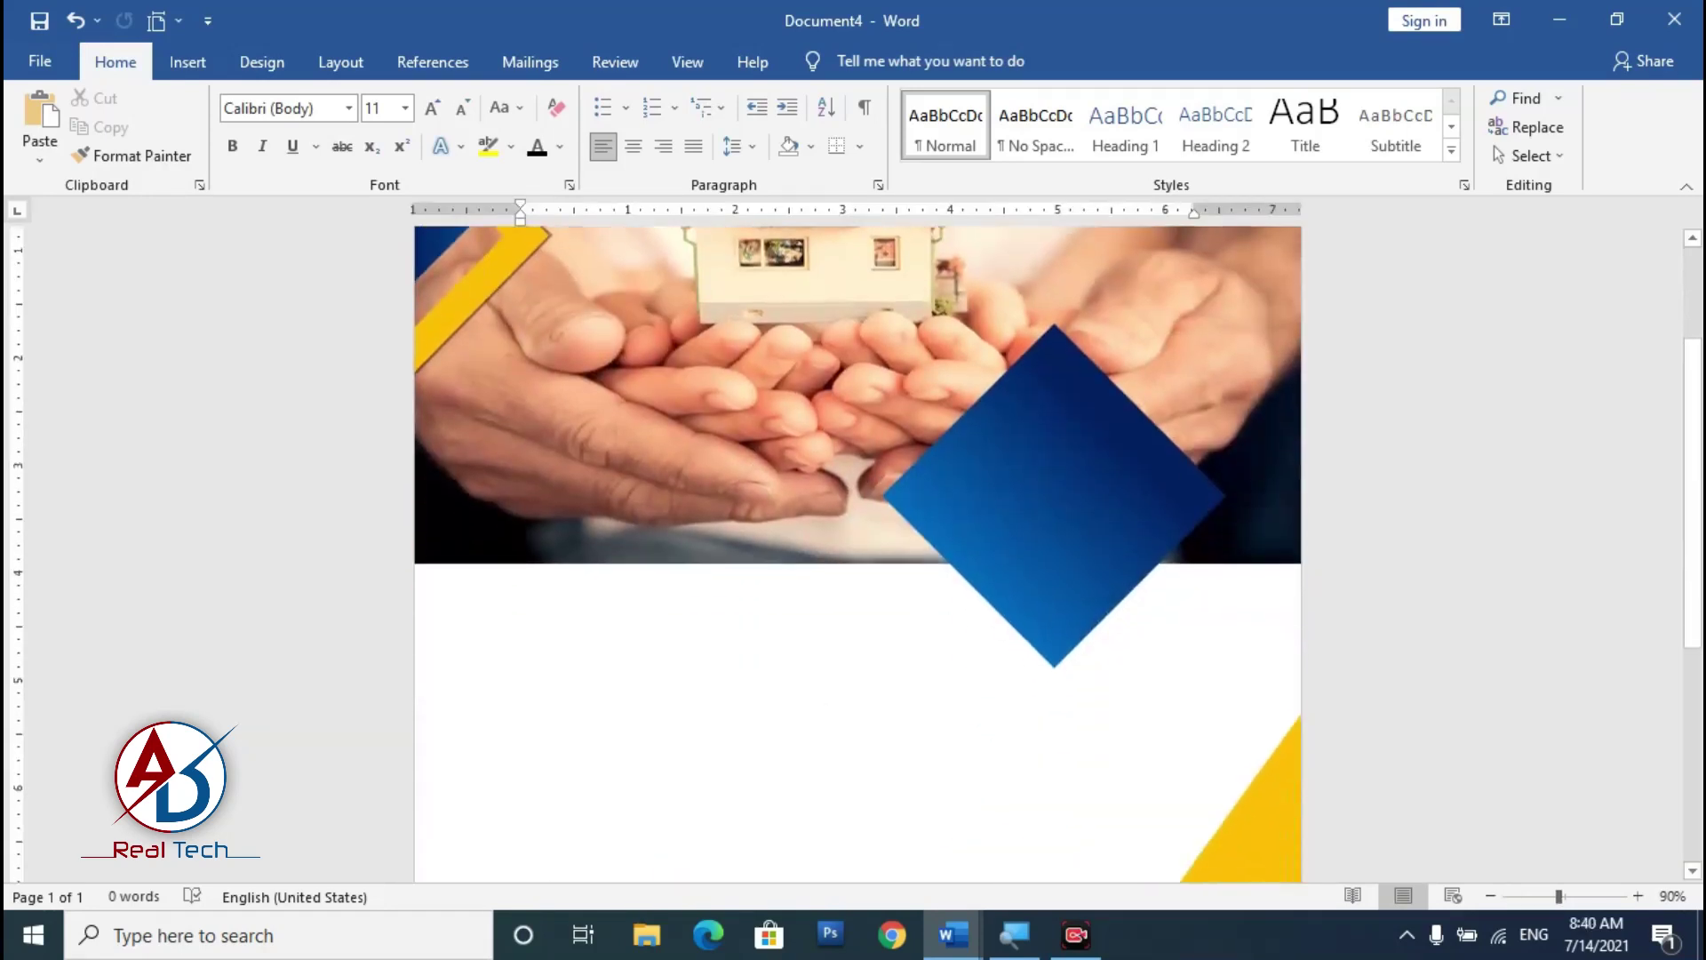
scroll(835, 684, "up", 2)
scroll(819, 667, "up", 2)
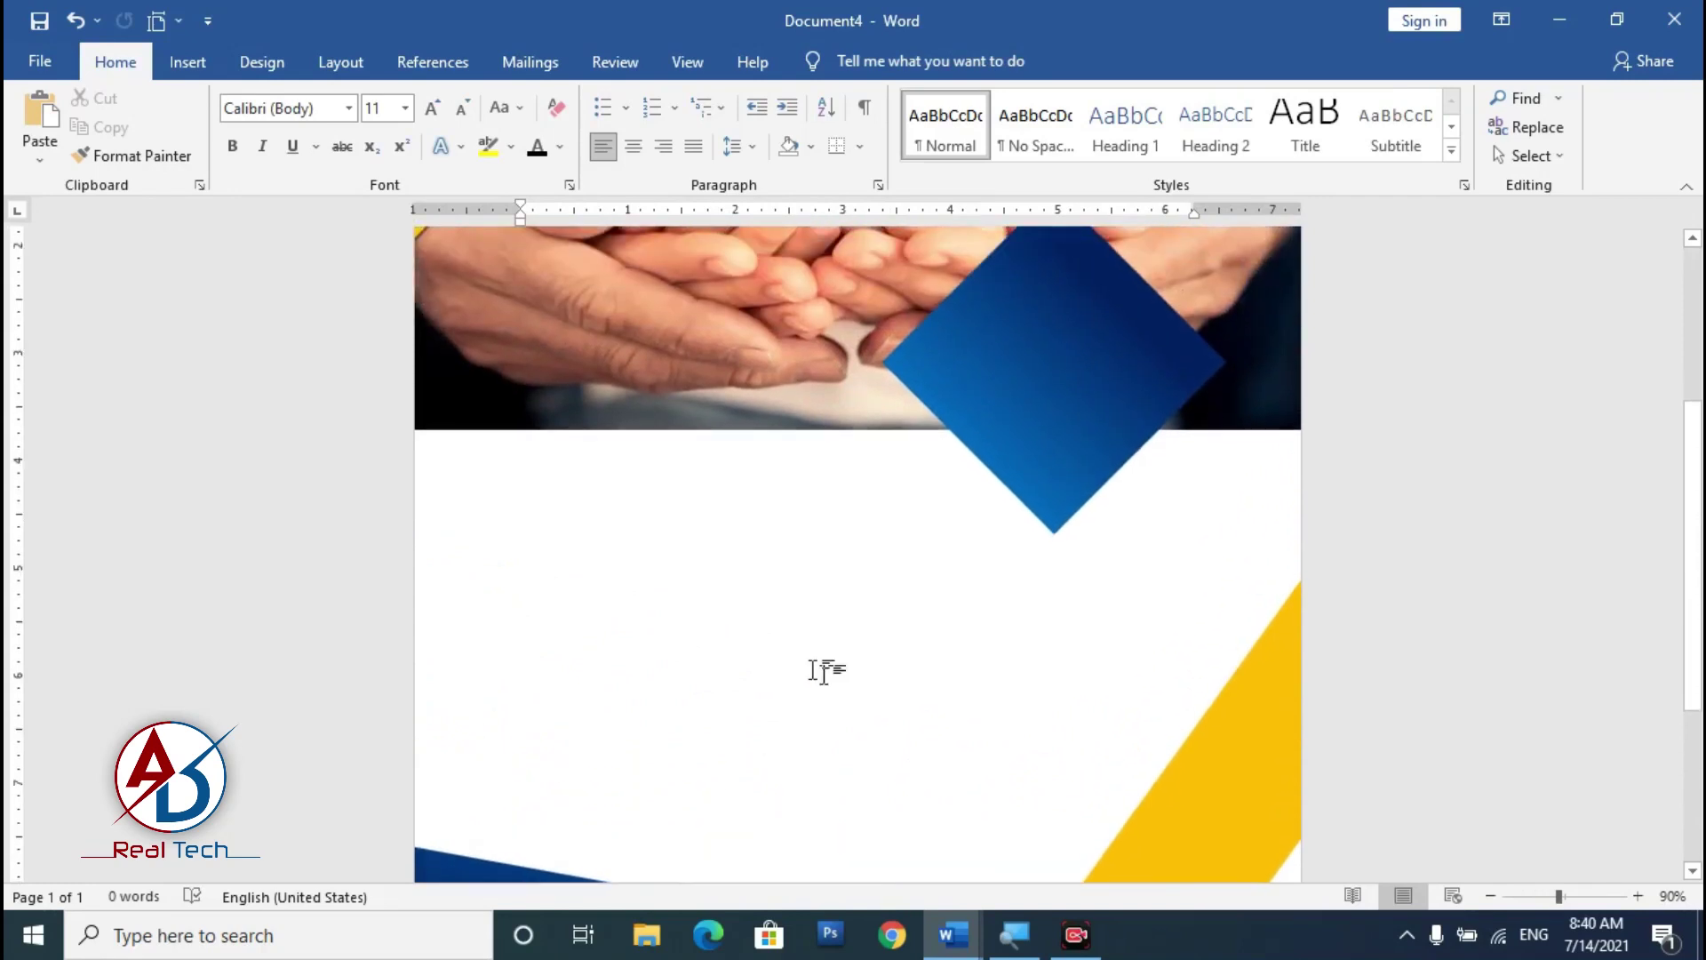
Step: Draw a 1.99 by 0.77 inch rectangle with fully rounded top corners below the picture and rotate it 90° clockwise
left_click(185, 62)
left_click(333, 100)
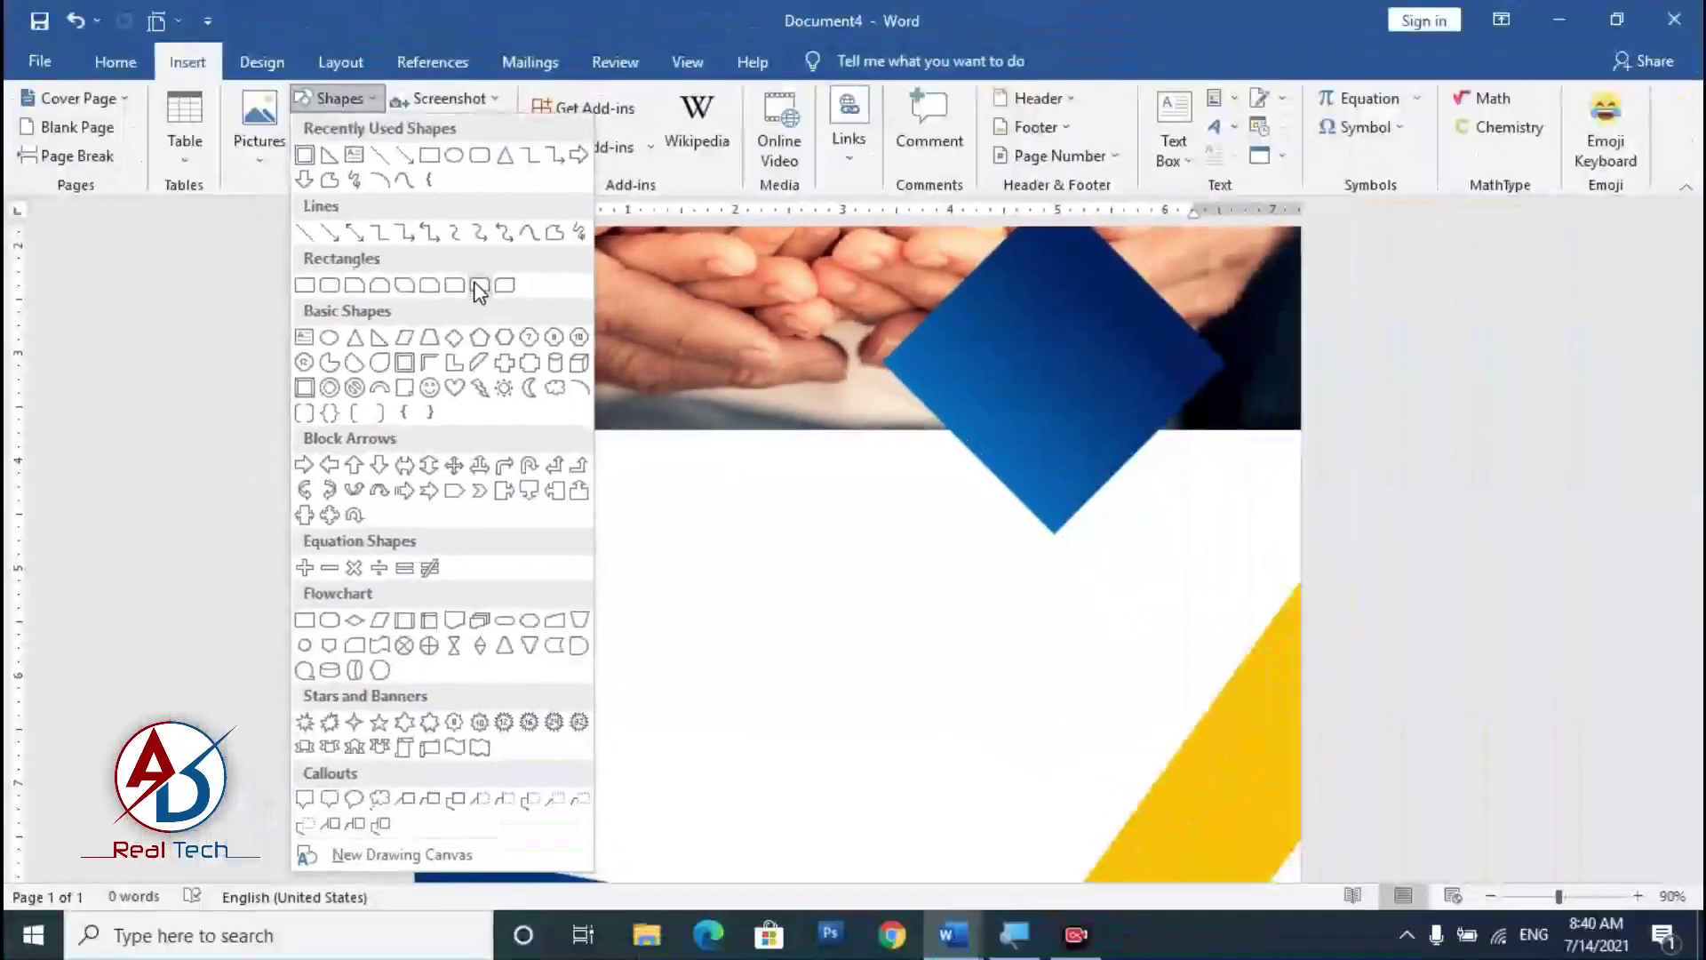
left_click(479, 286)
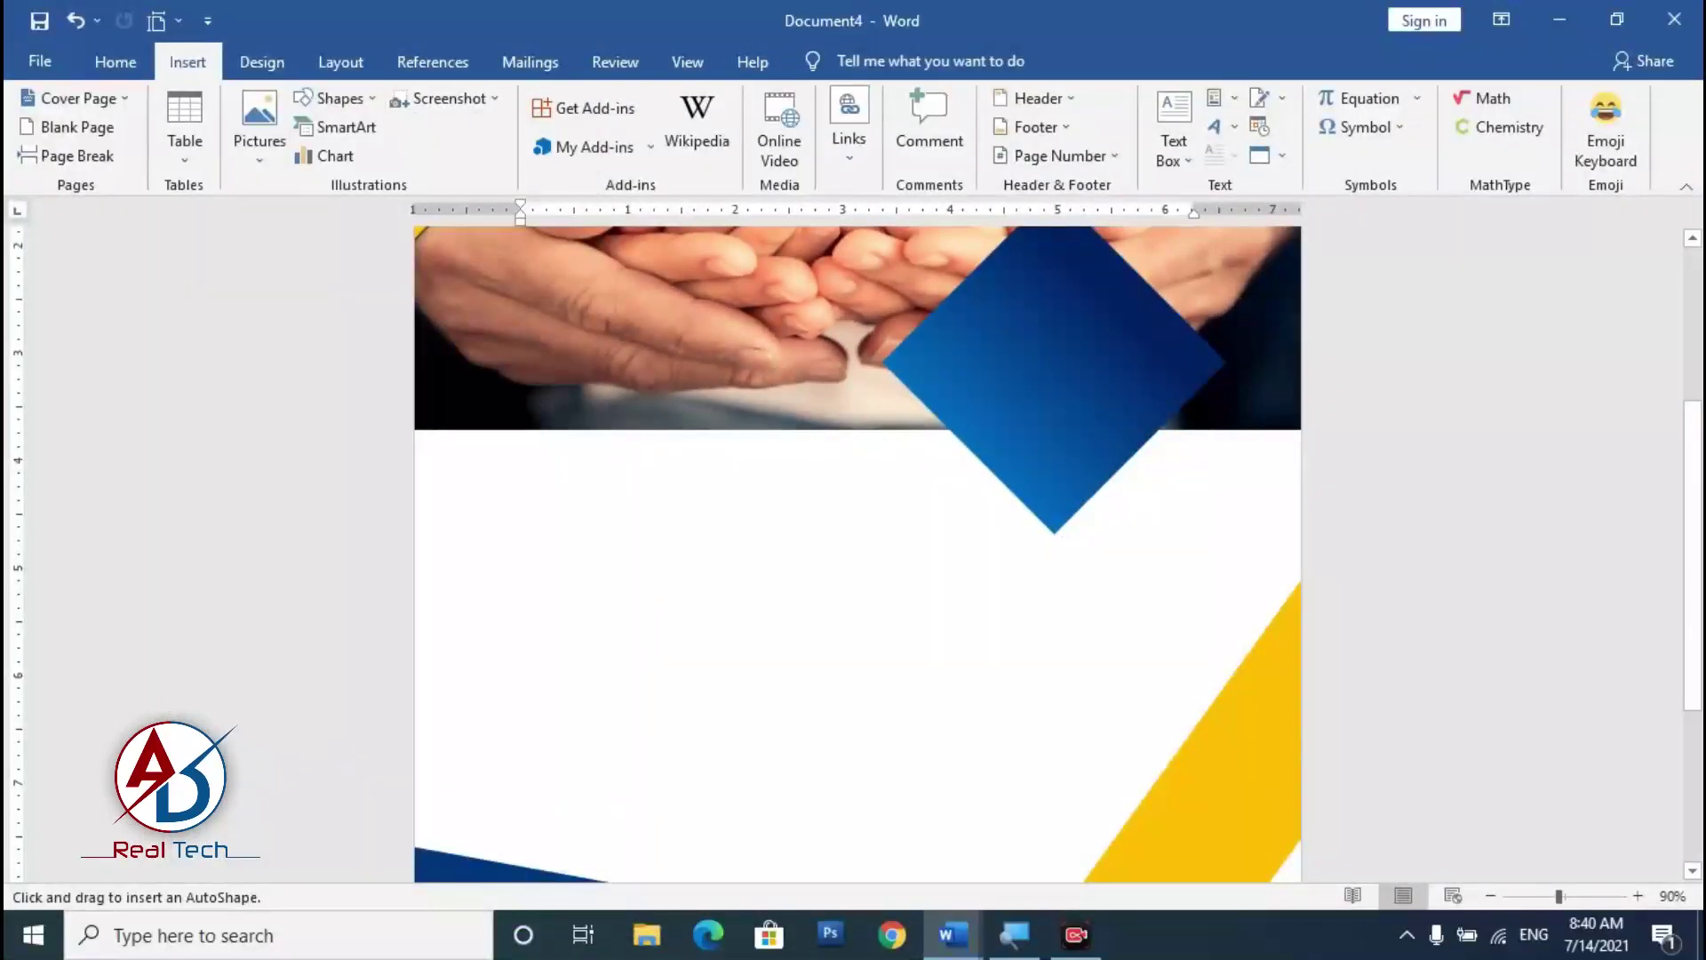
left_click_drag(558, 509, 642, 723)
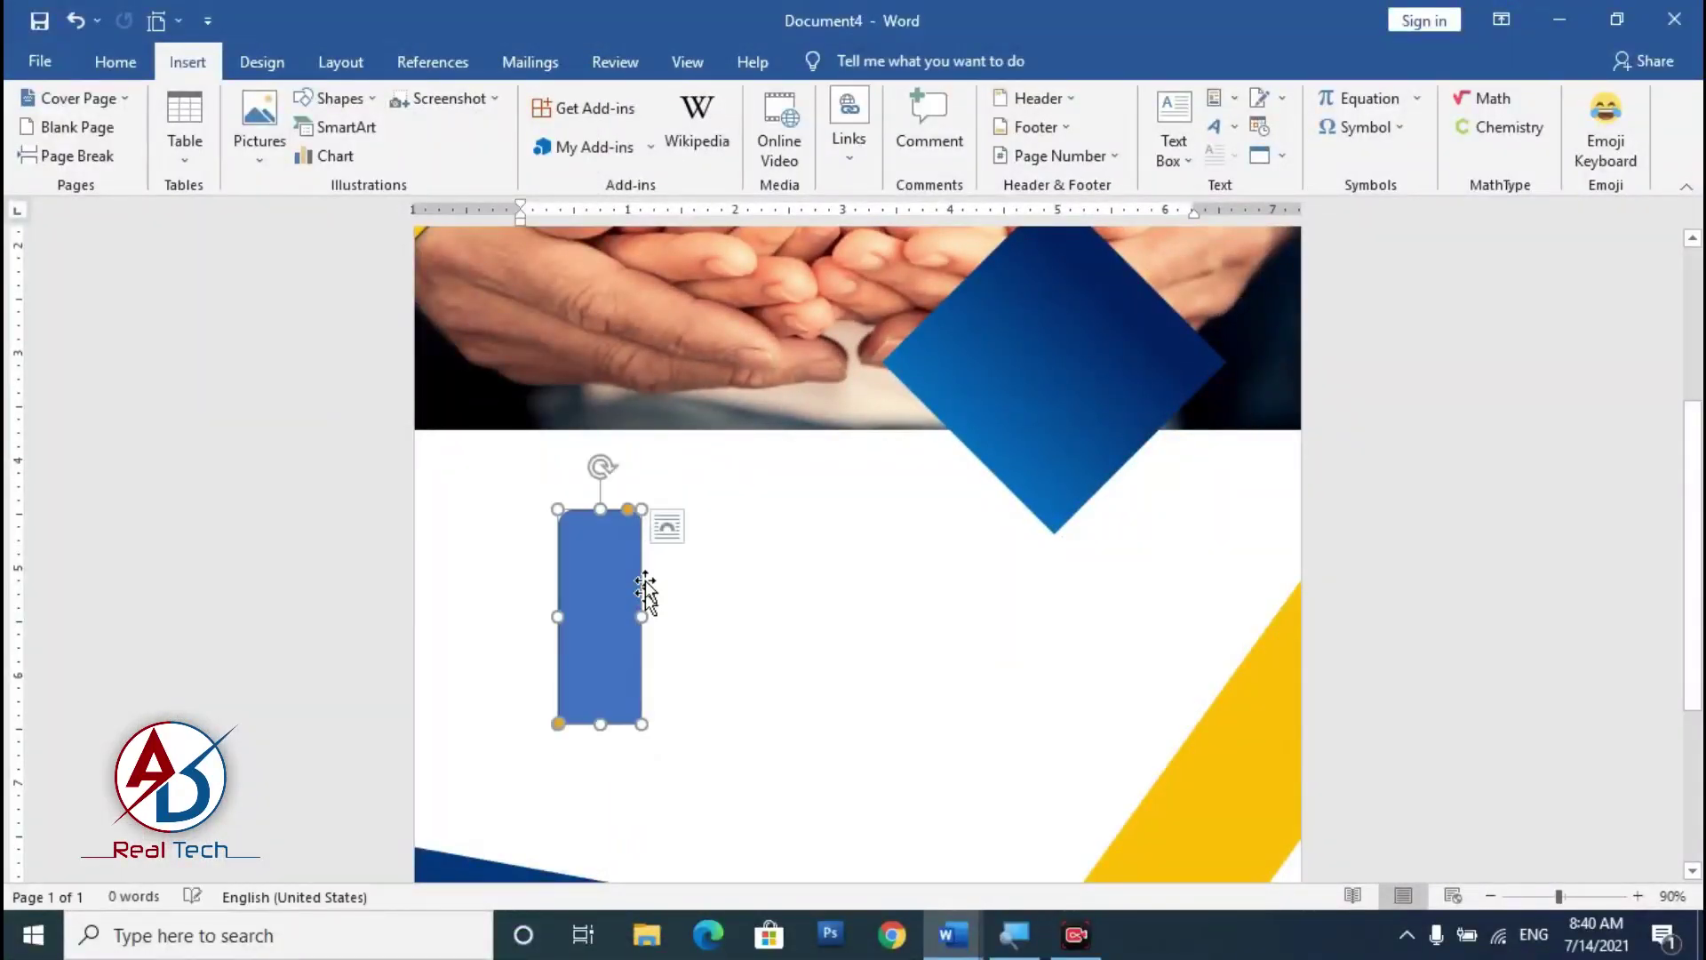
left_click_drag(629, 510, 498, 497)
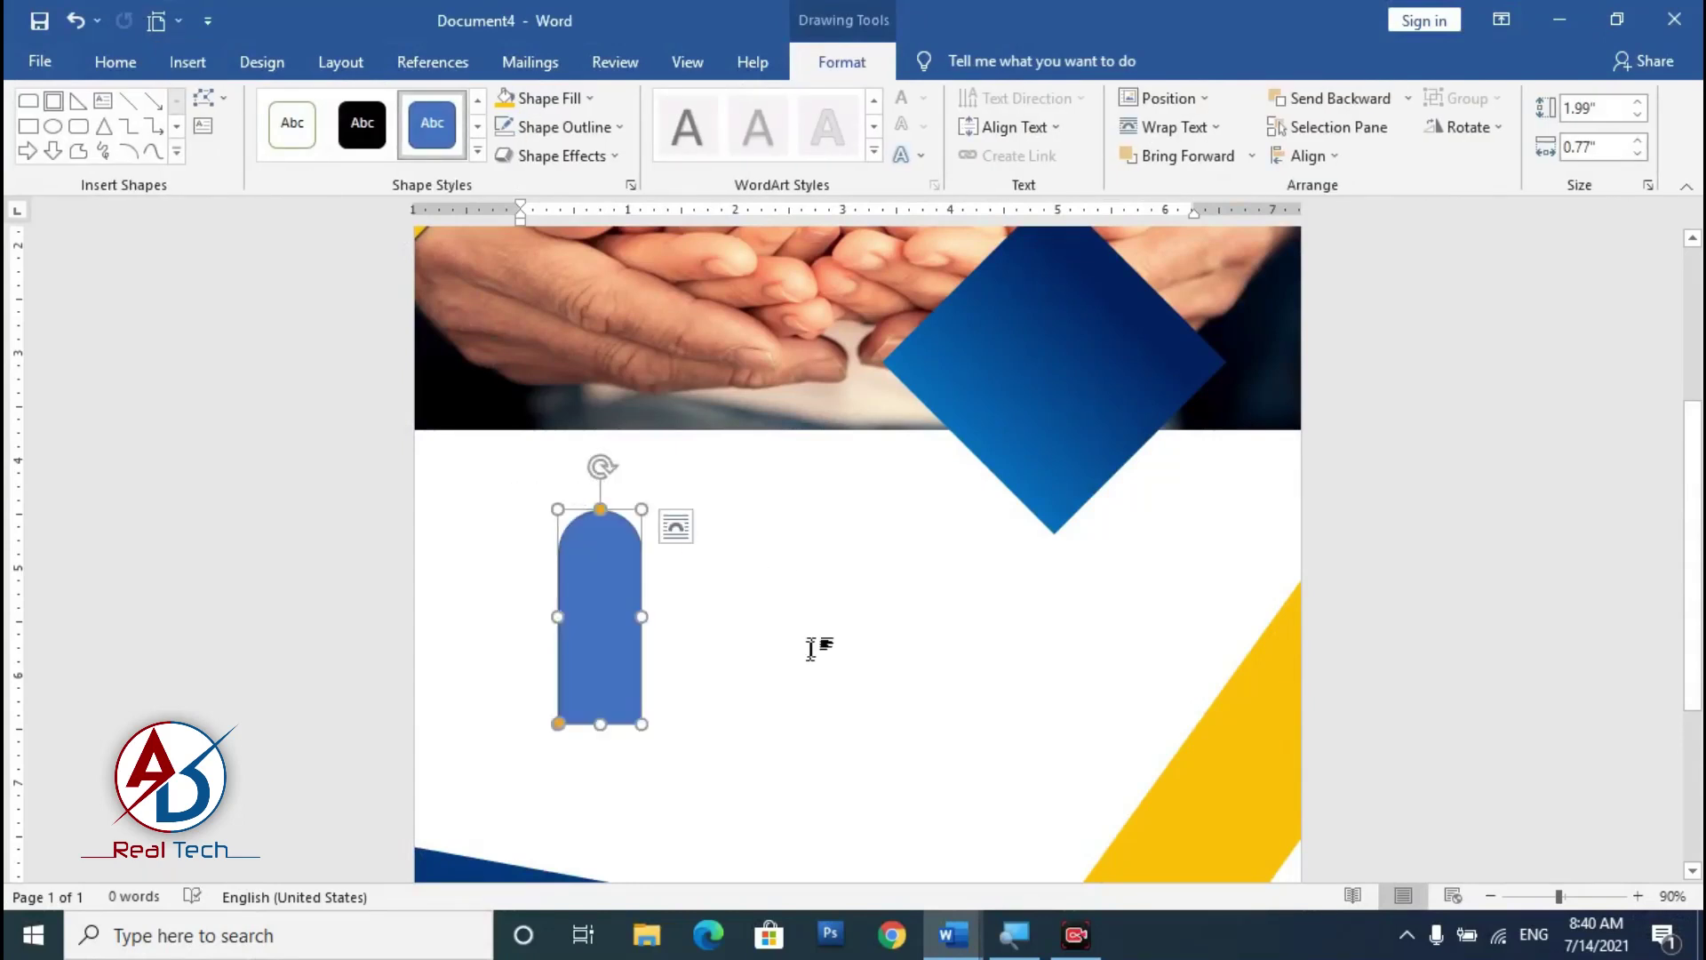
left_click_drag(602, 468, 721, 643)
Step: Remove the rounded shape's outline, slim it to 0.6 inch and place it against the page's left edge below the picture
left_click(558, 127)
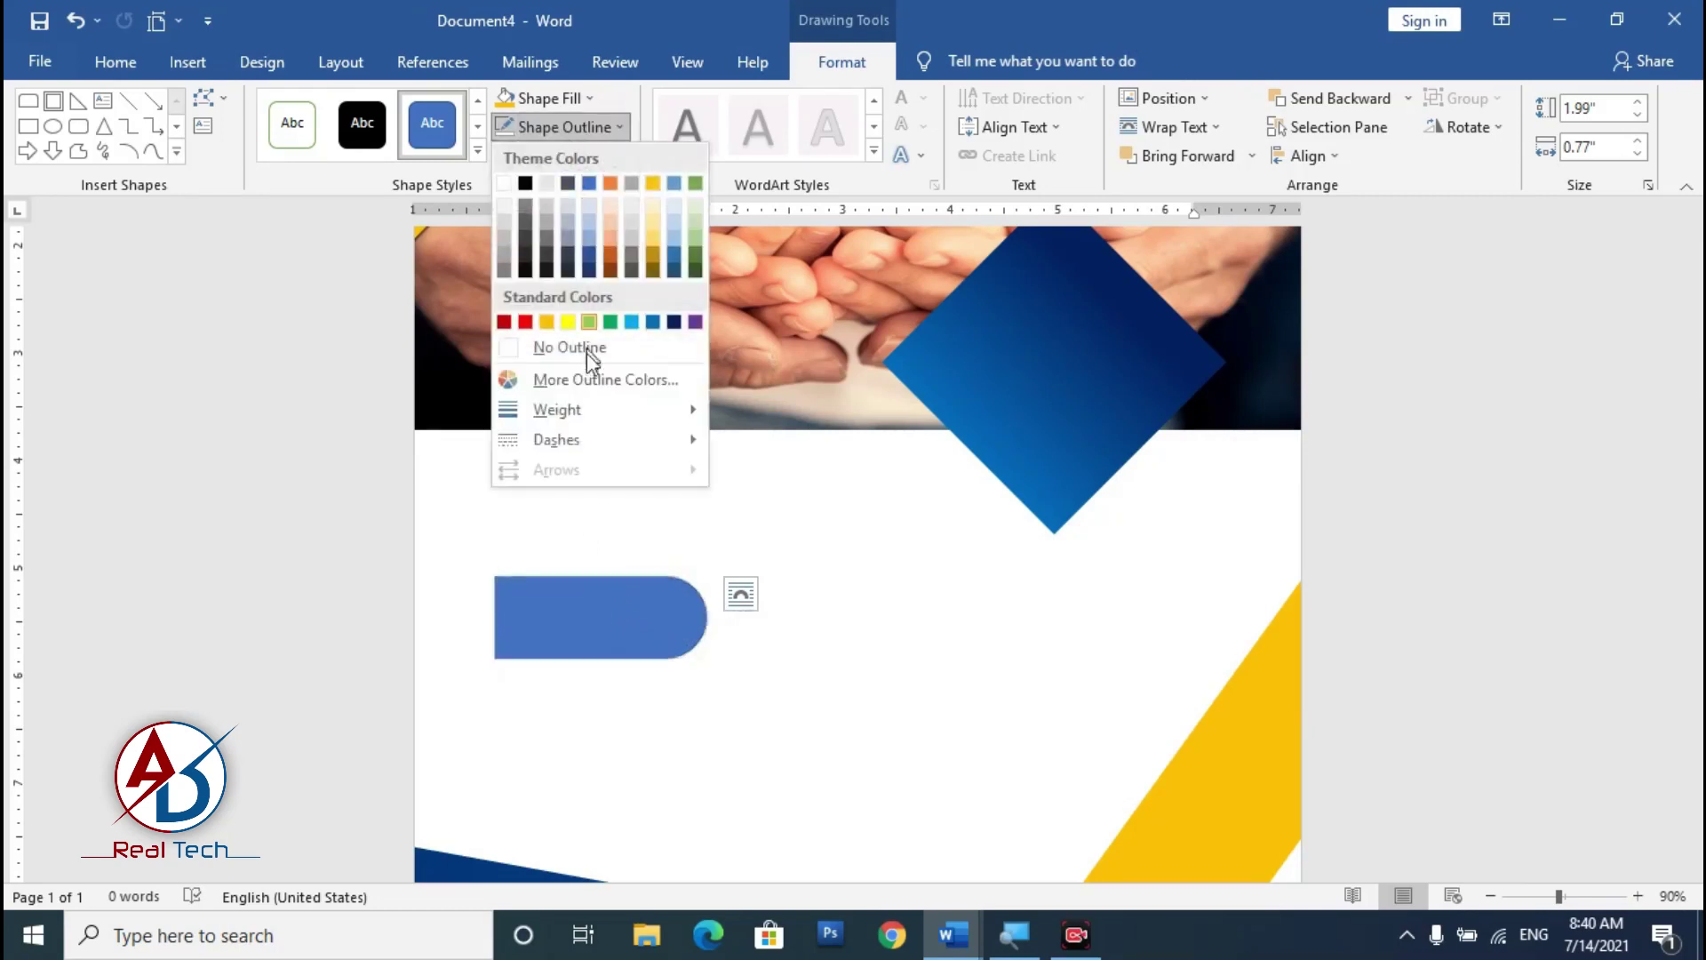
left_click(587, 344)
left_click_drag(602, 662, 558, 519)
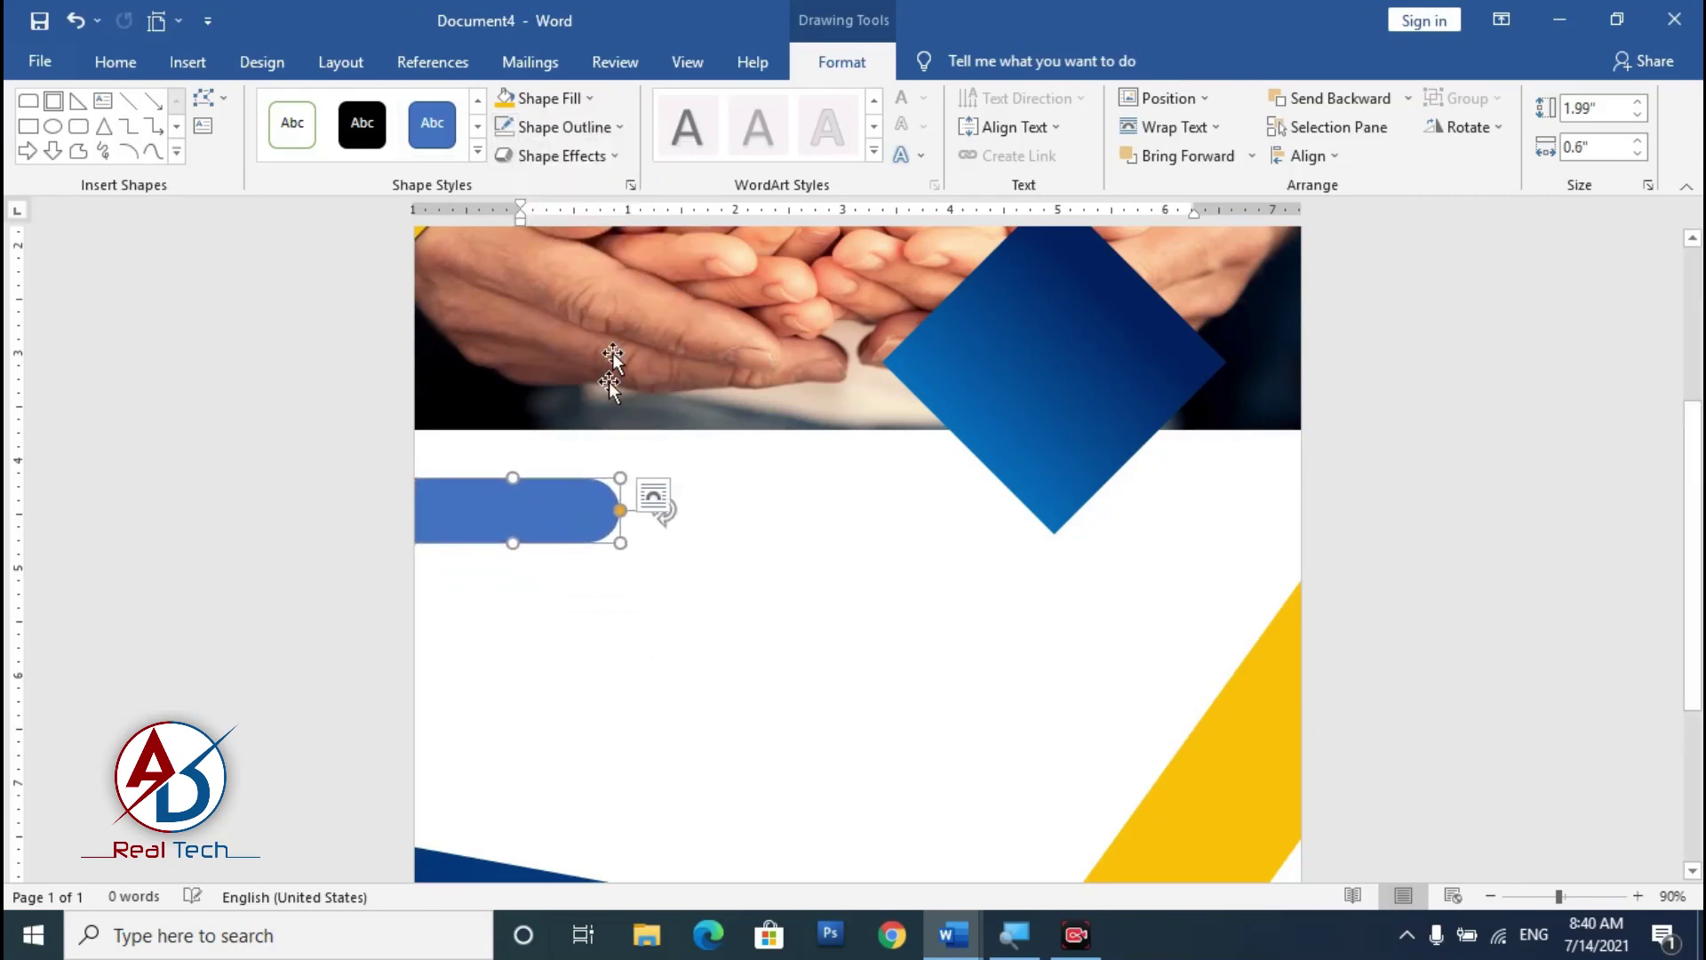
Step: Fill the rounded shape with a two-stop linear gradient running from standard orange to standard yellow
left_click(505, 98)
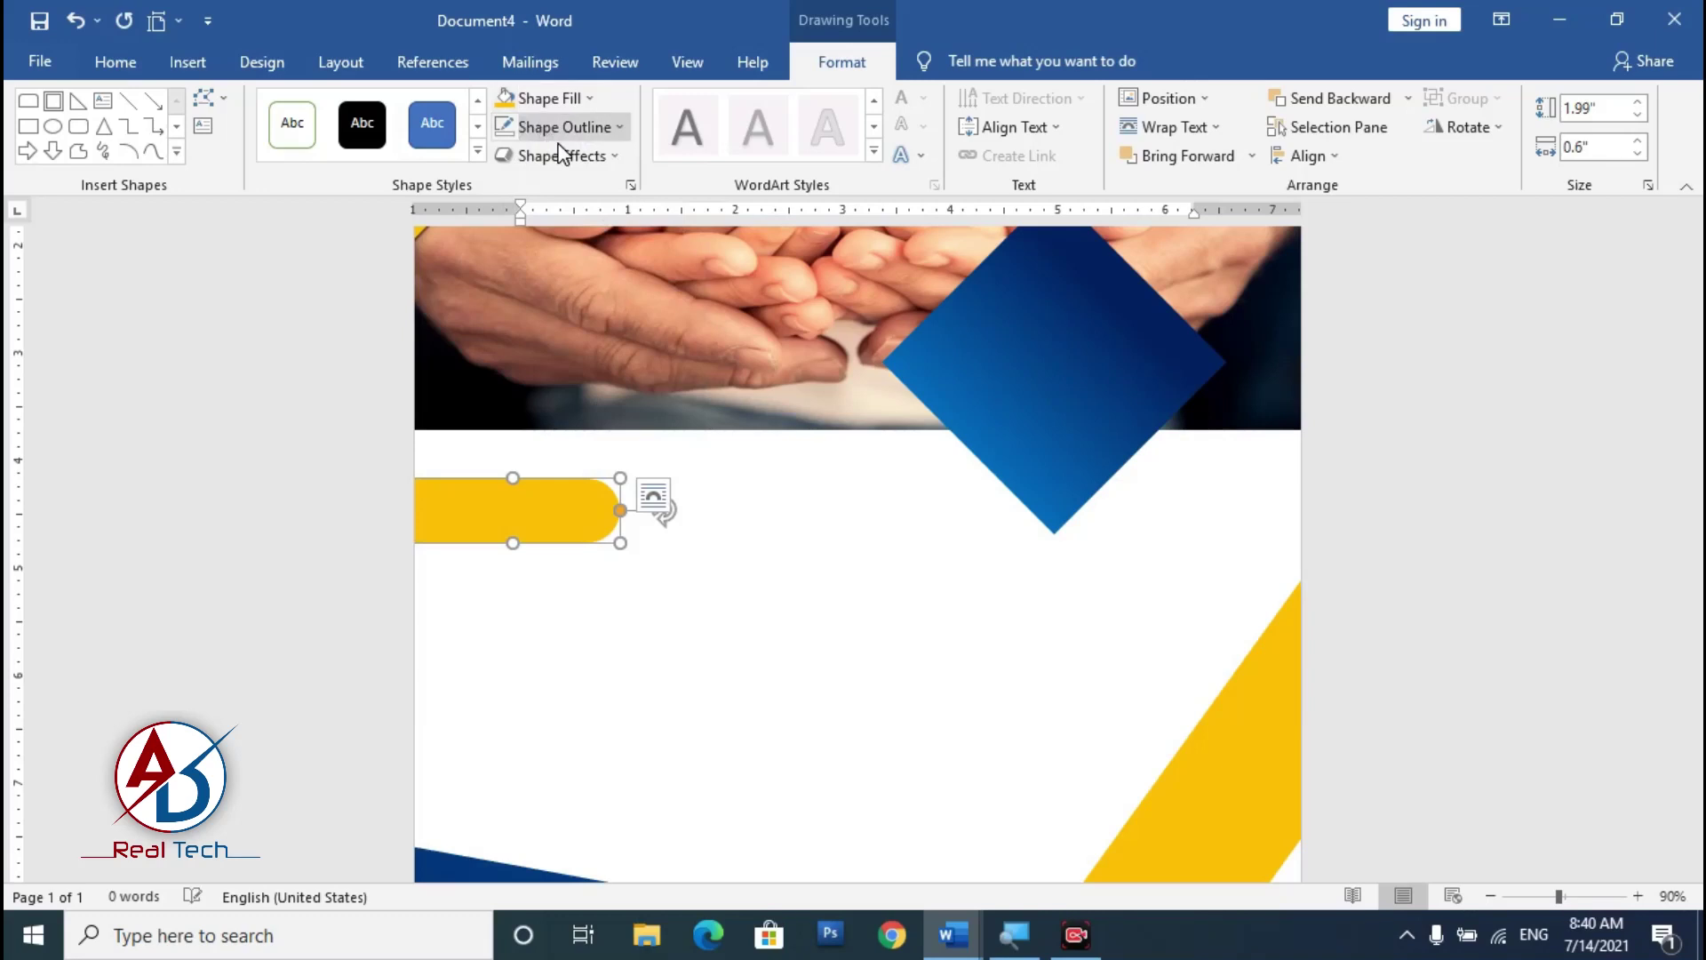
left_click(631, 186)
left_click(1418, 423)
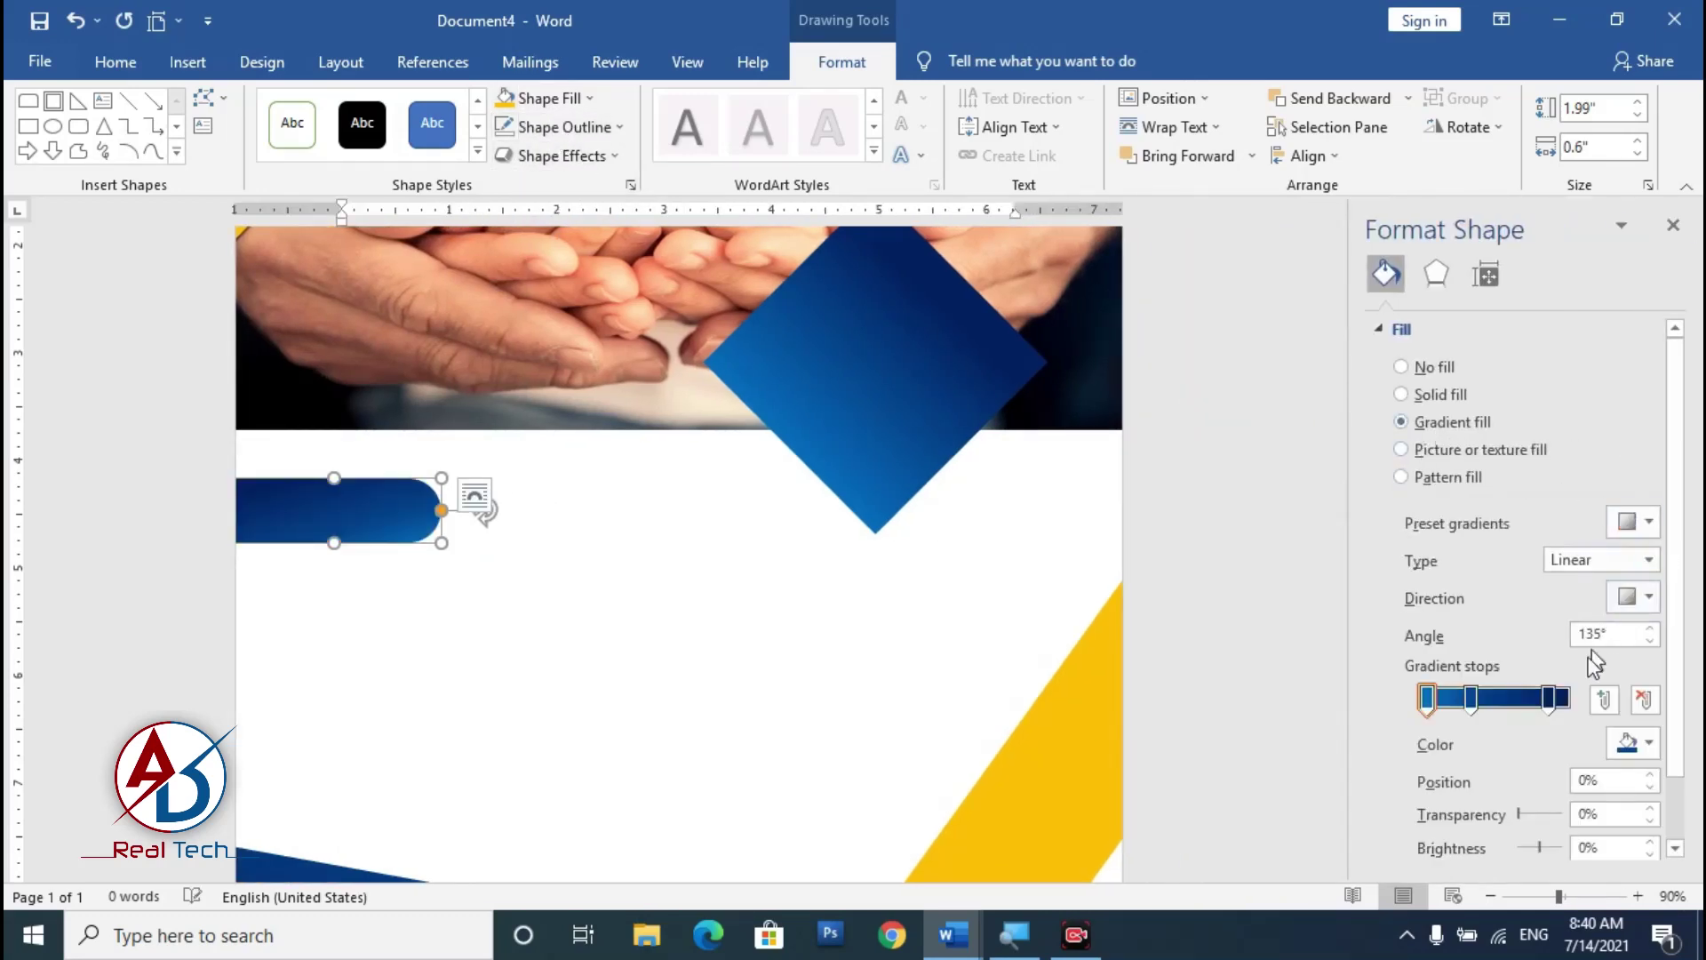
left_click(1635, 743)
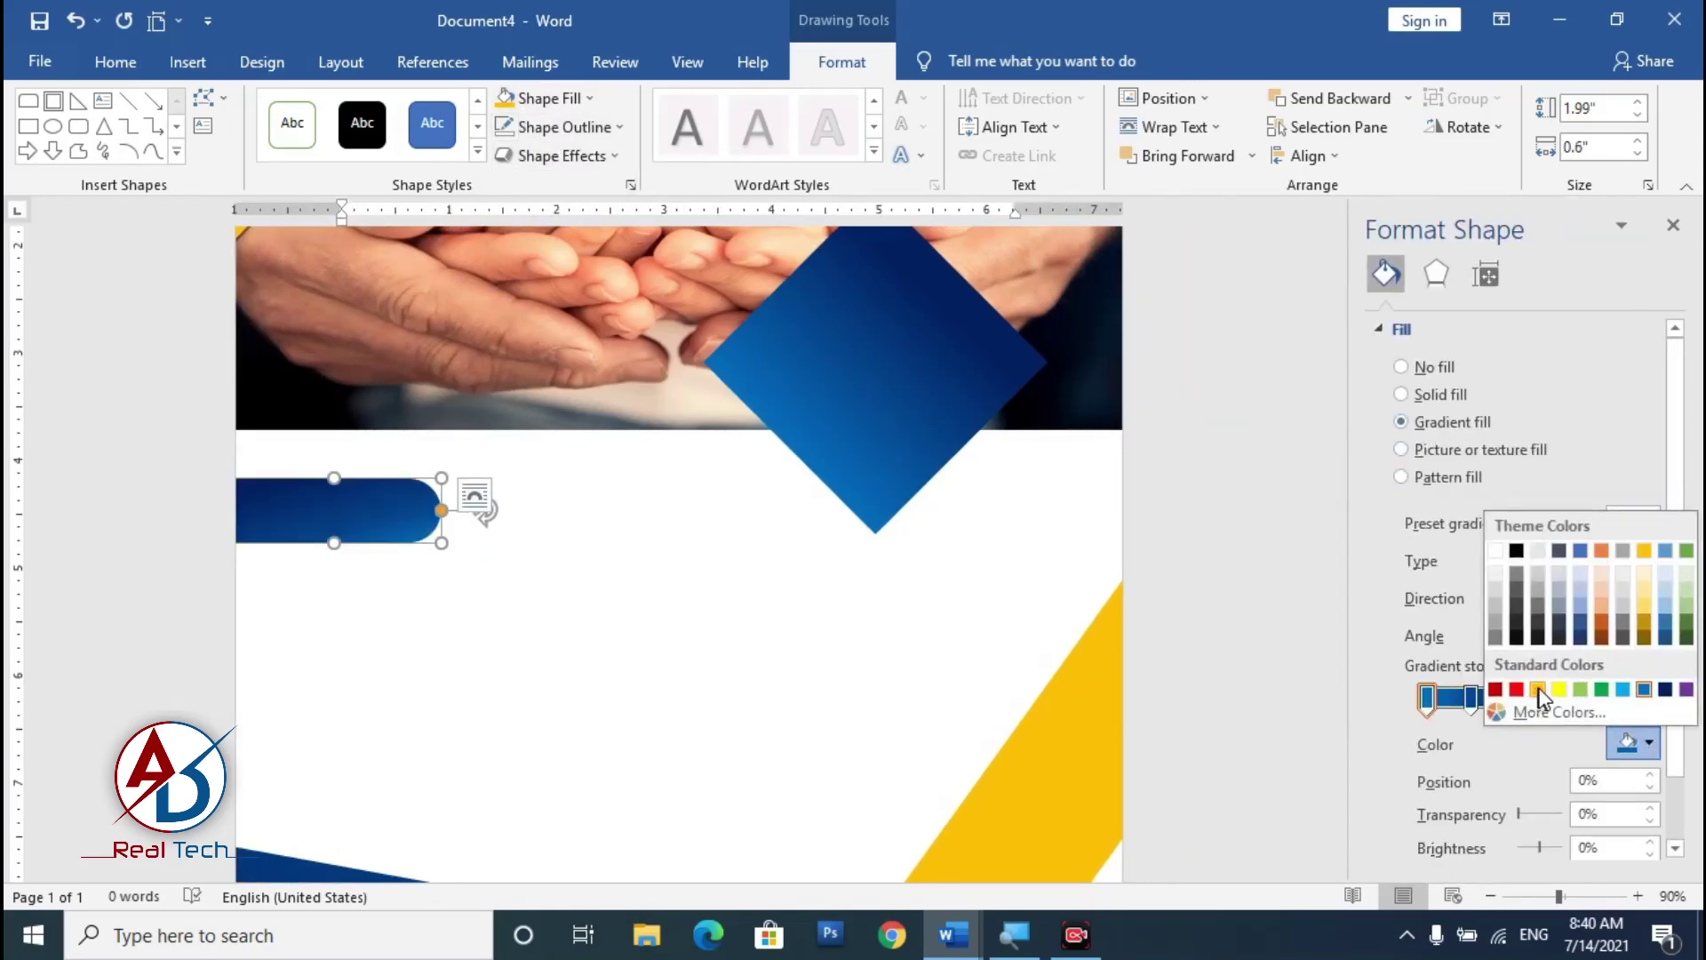
left_click(1539, 690)
left_click_drag(1550, 700, 1547, 746)
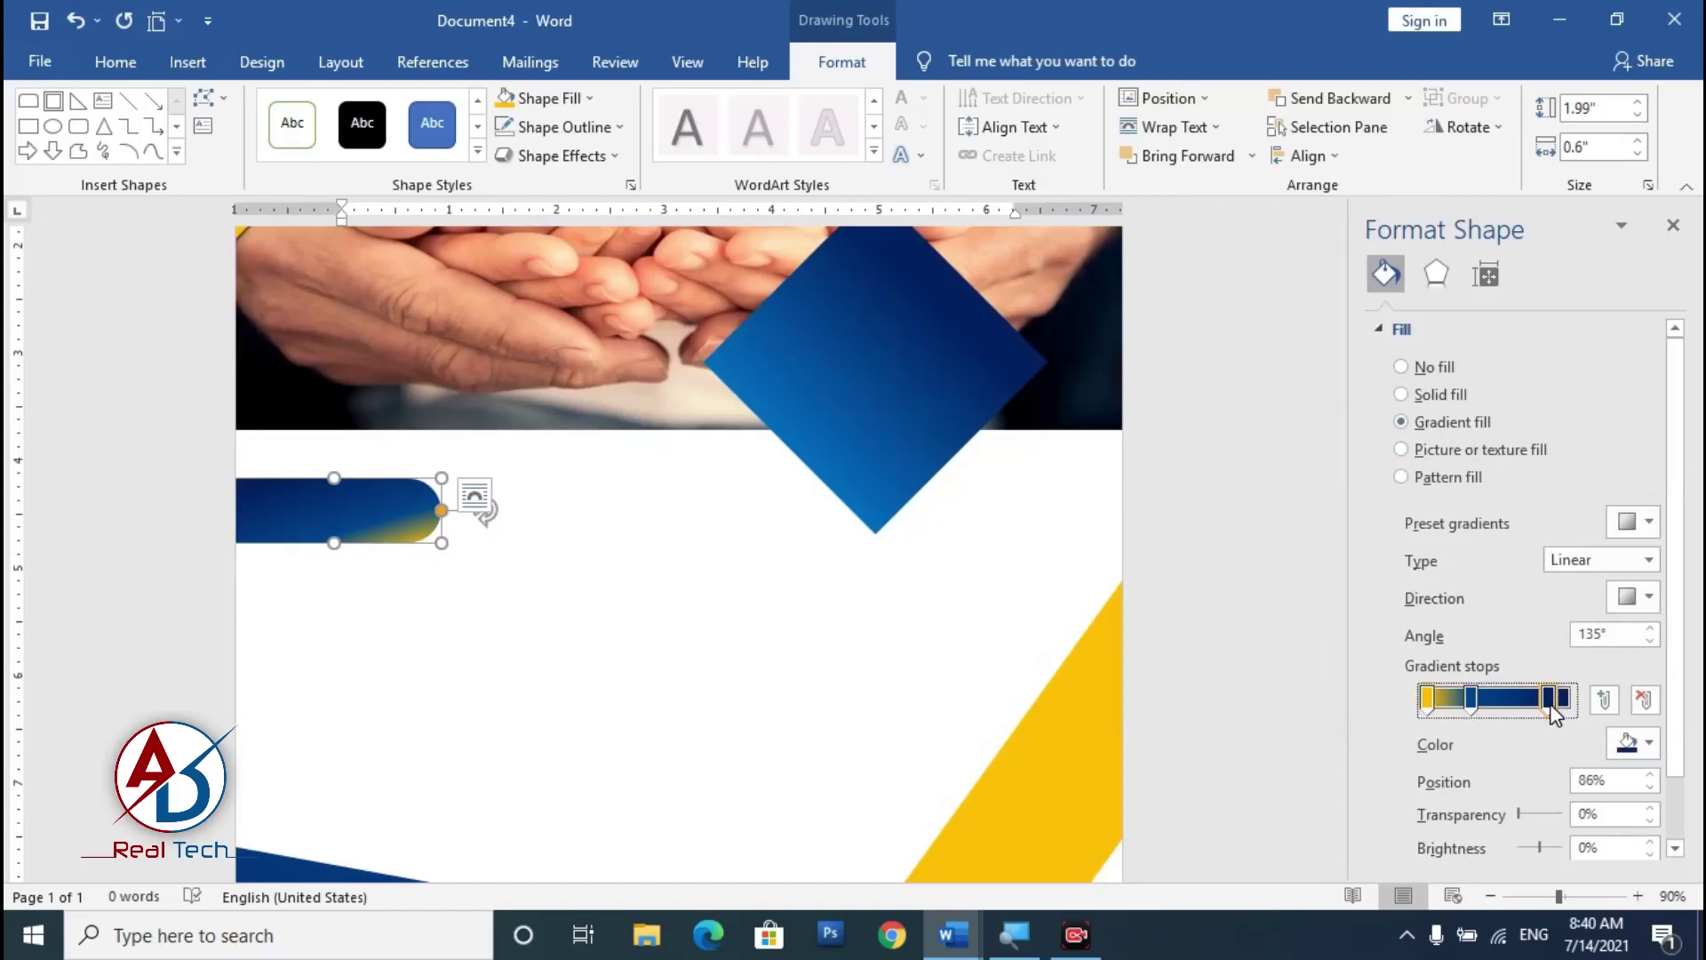
left_click_drag(1473, 691, 1577, 689)
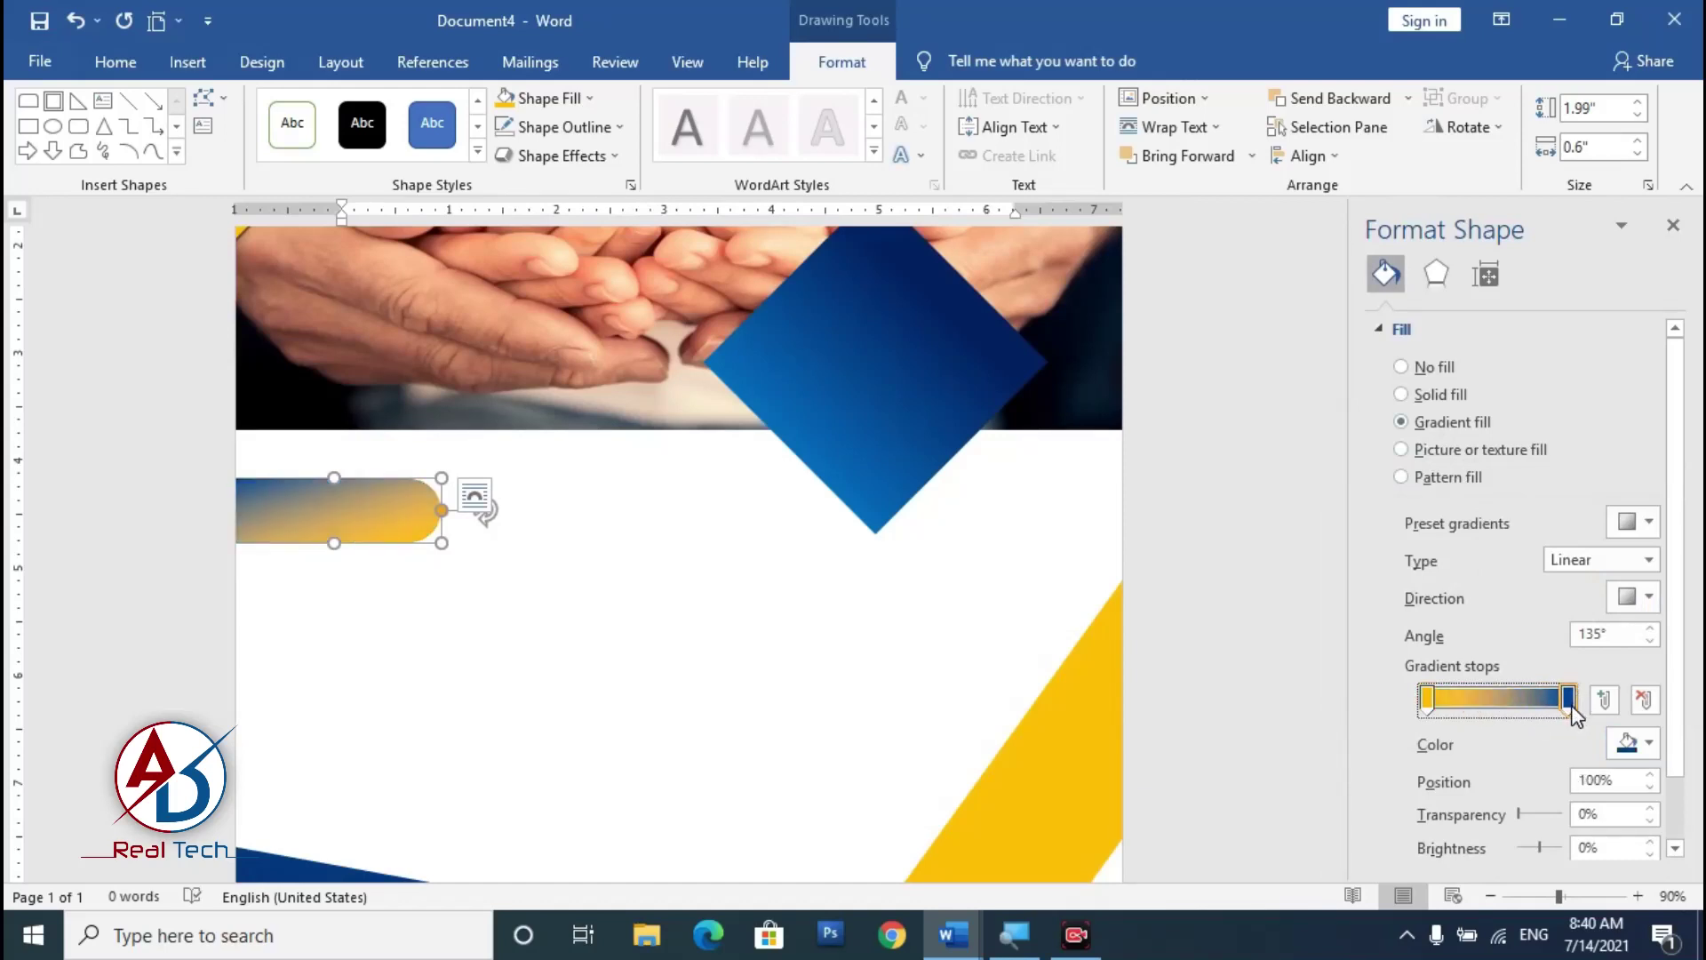
left_click(1646, 743)
left_click(1561, 692)
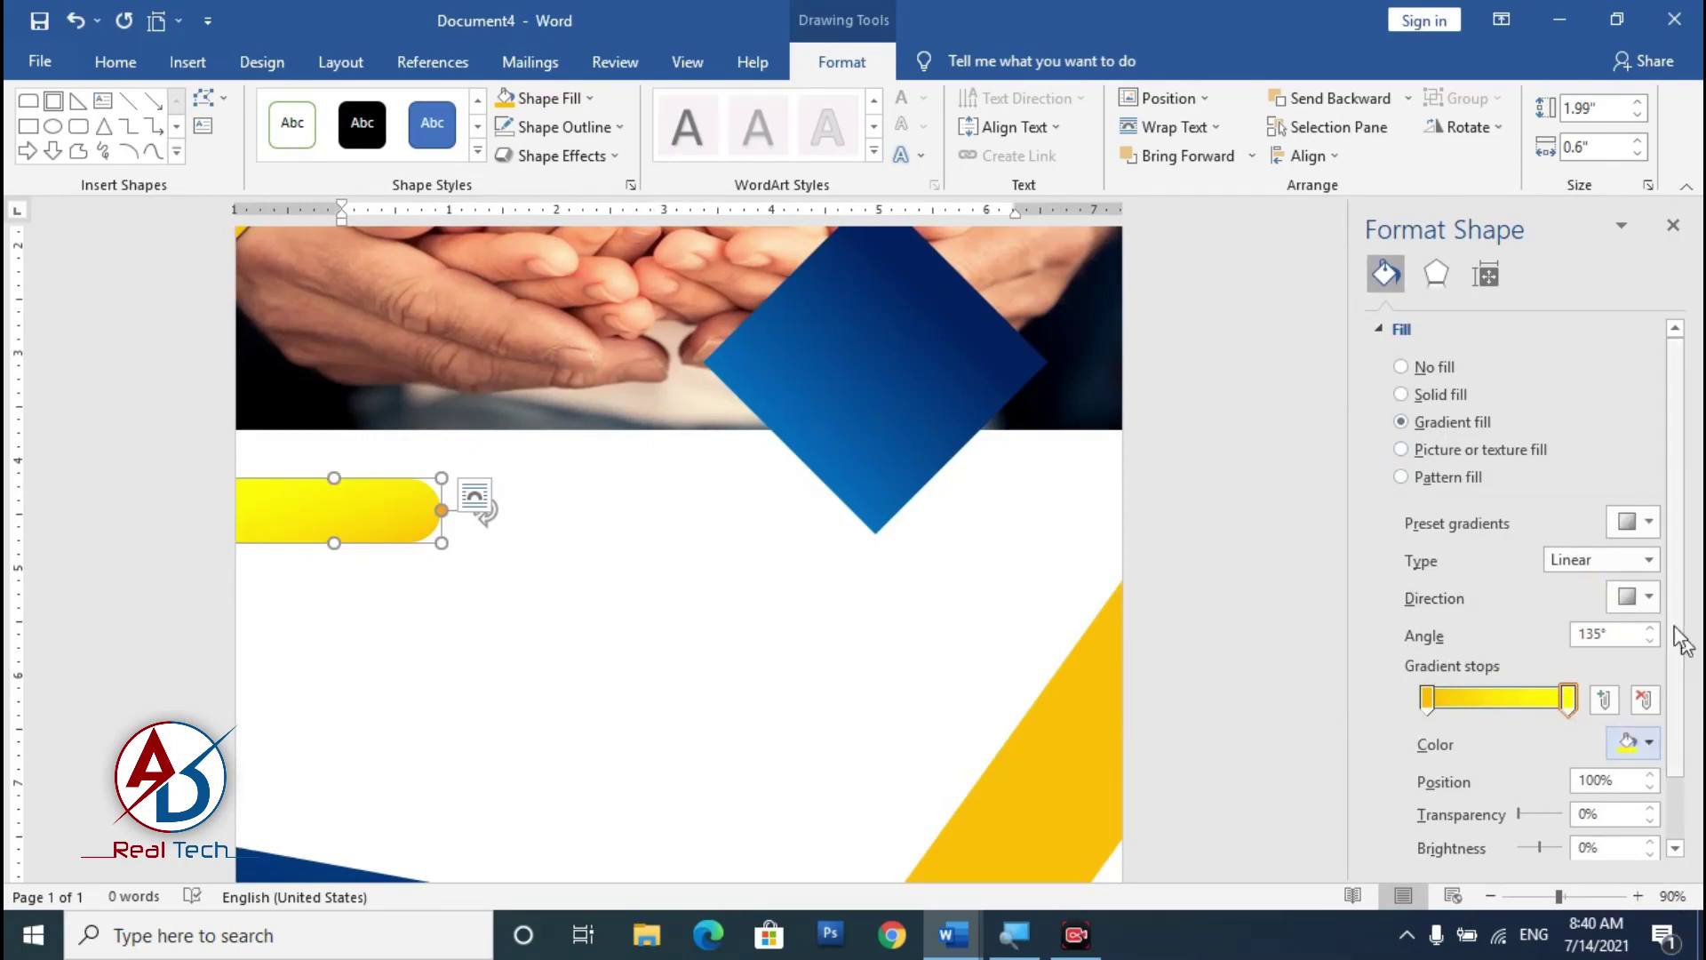
Step: Set the rounded shape's gradient direction to a 0° angle and move its orange stop to 16%
left_click(1651, 596)
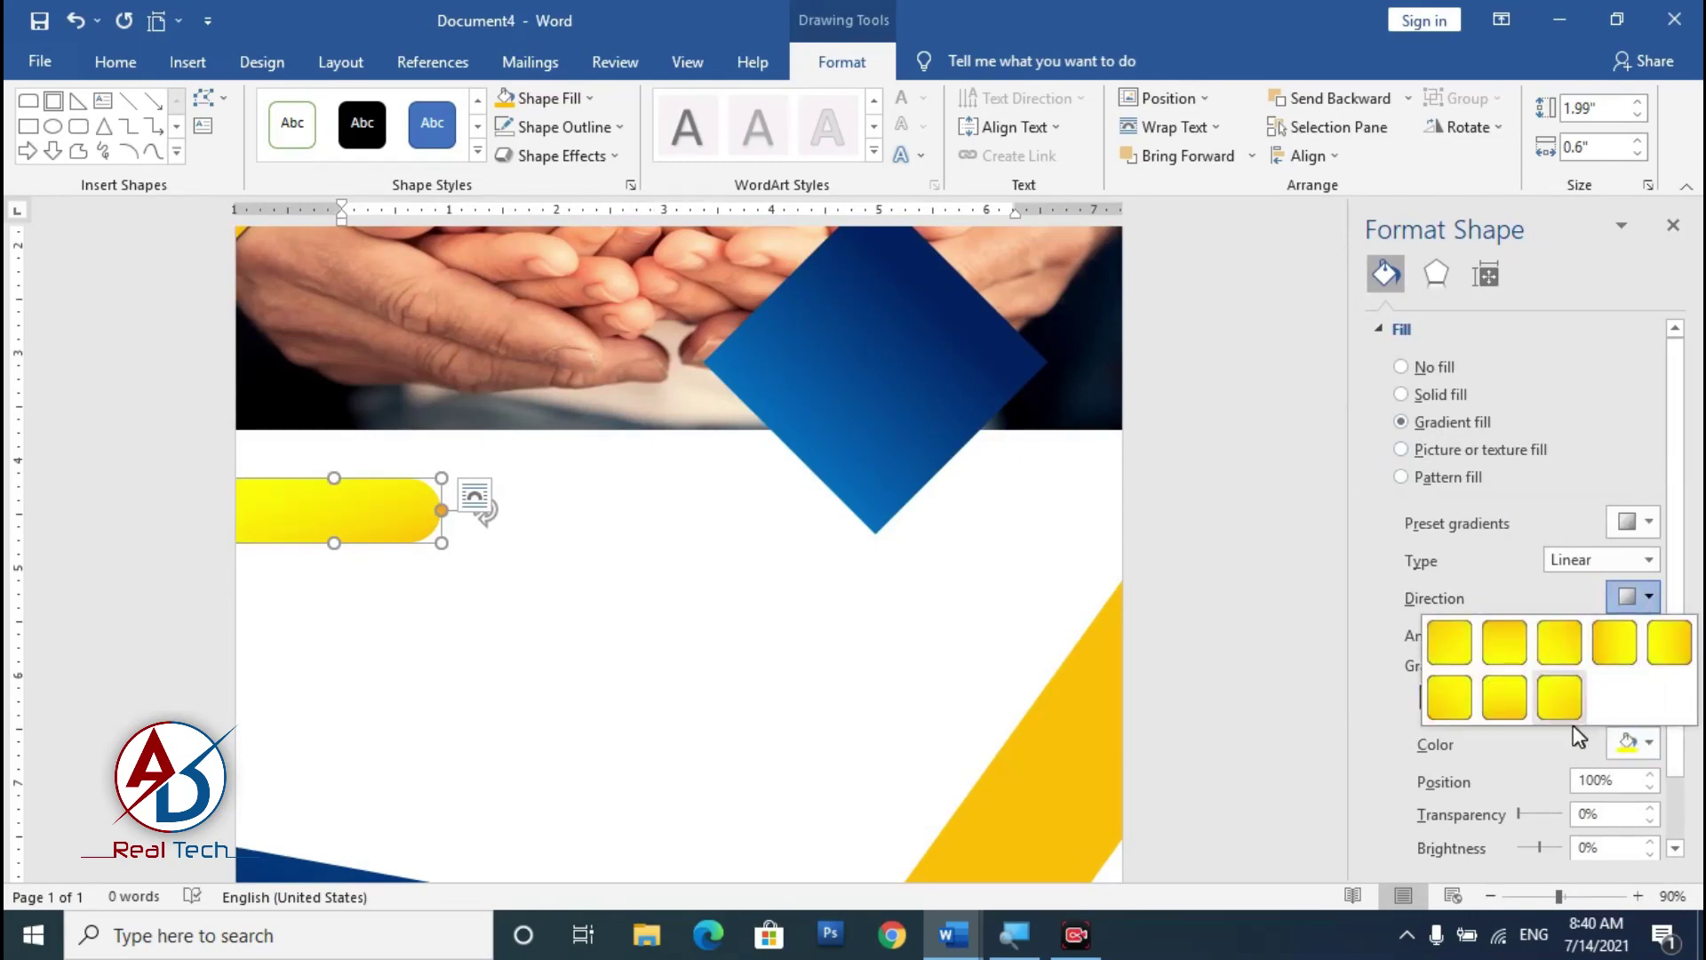
left_click(1511, 656)
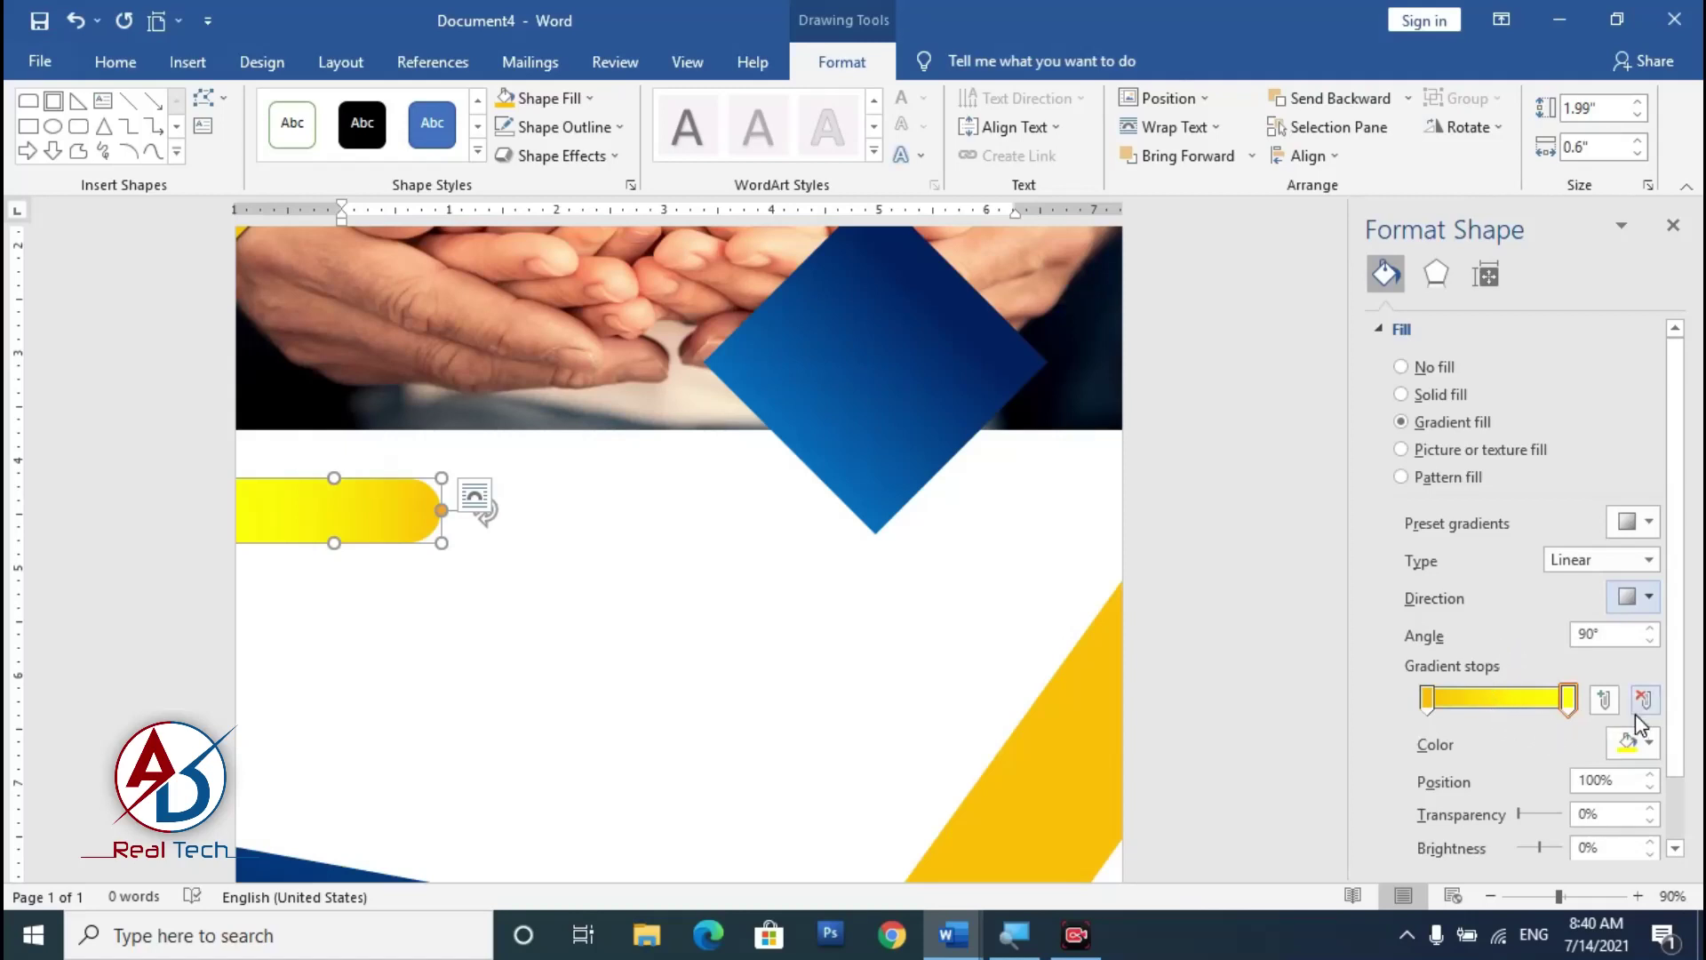
left_click_drag(1567, 702, 1523, 707)
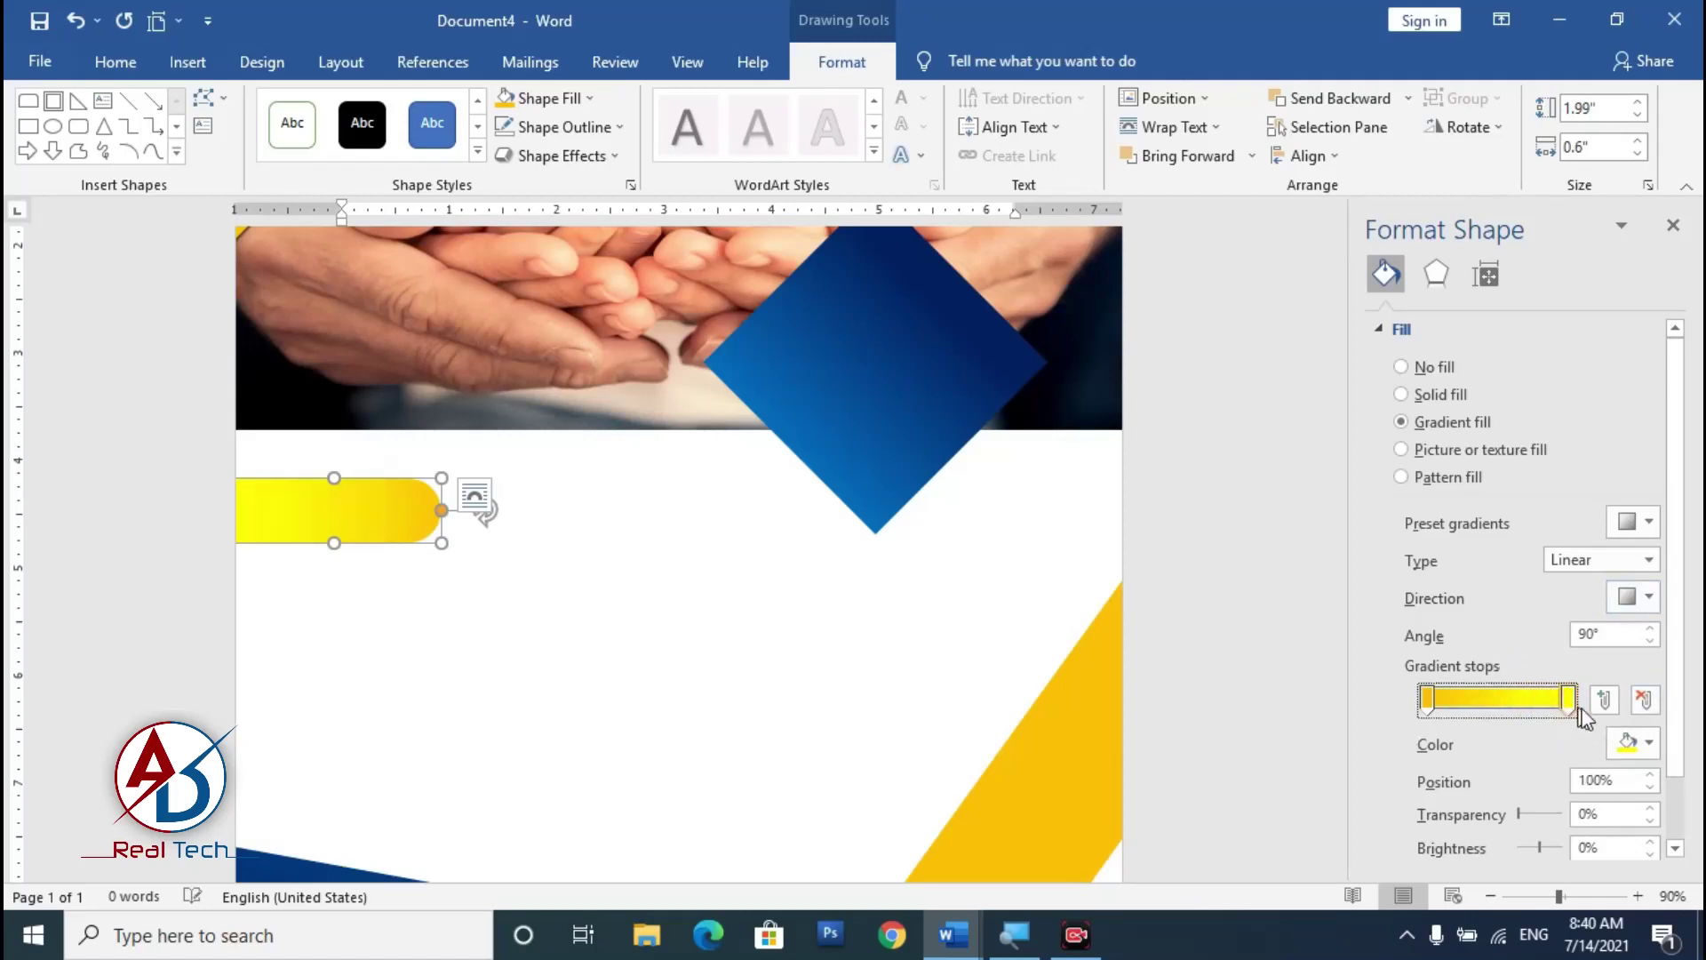
left_click(1648, 599)
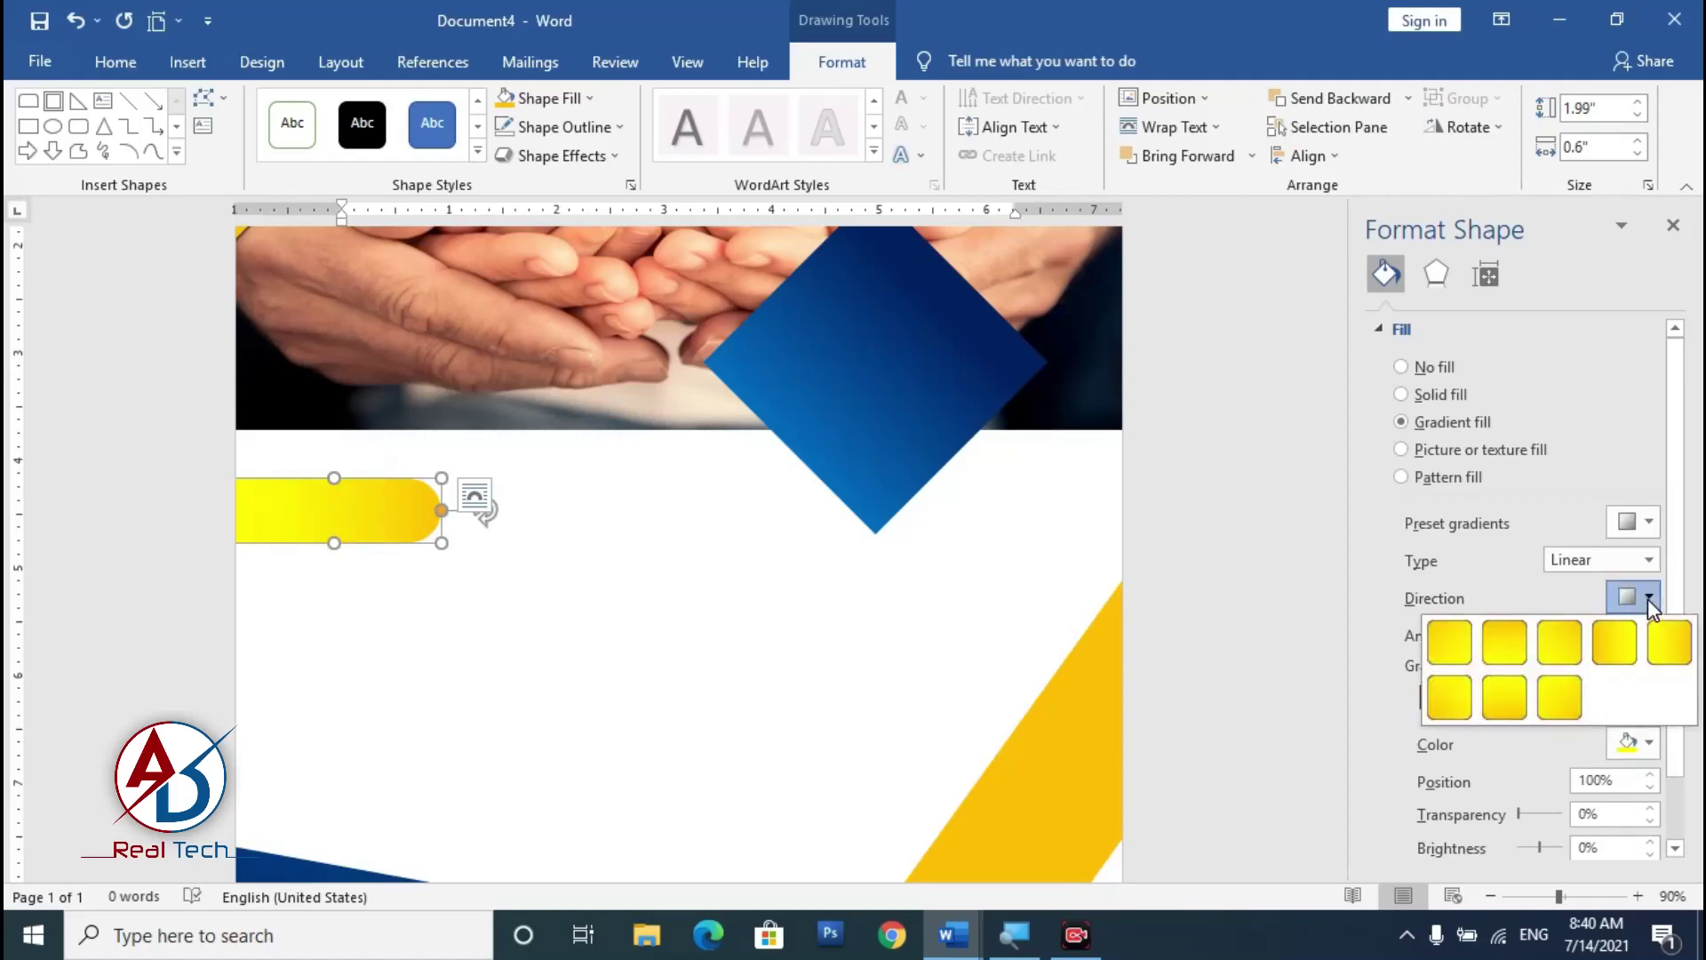
left_click(1517, 658)
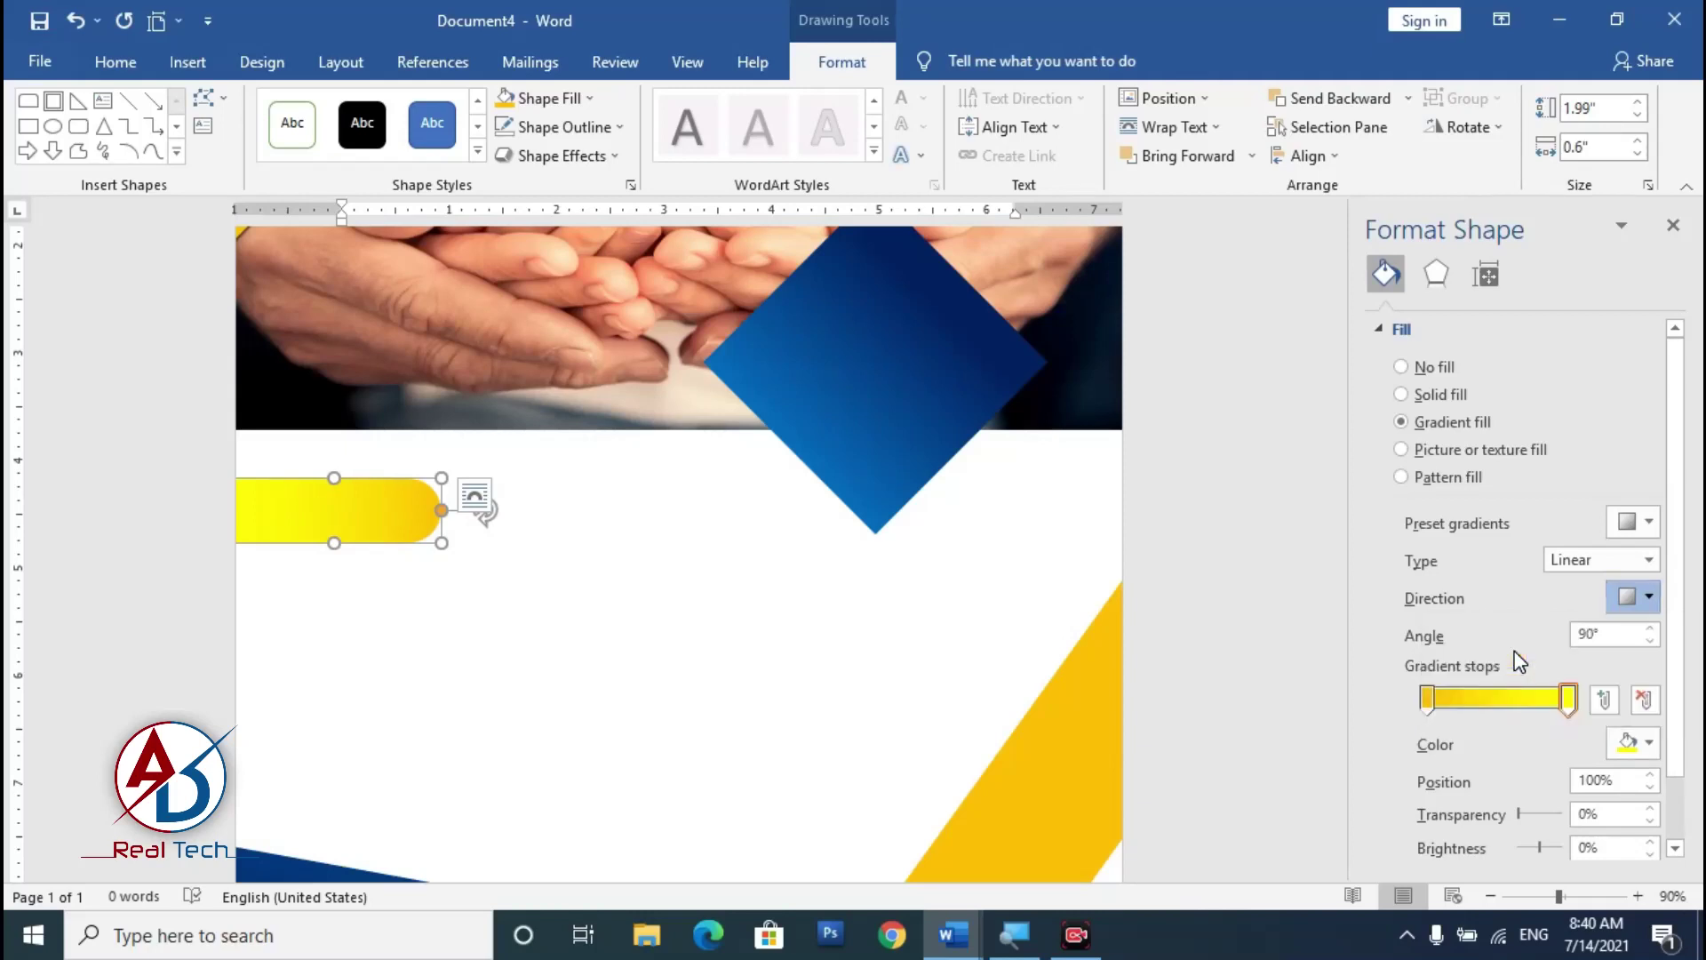
left_click(1651, 598)
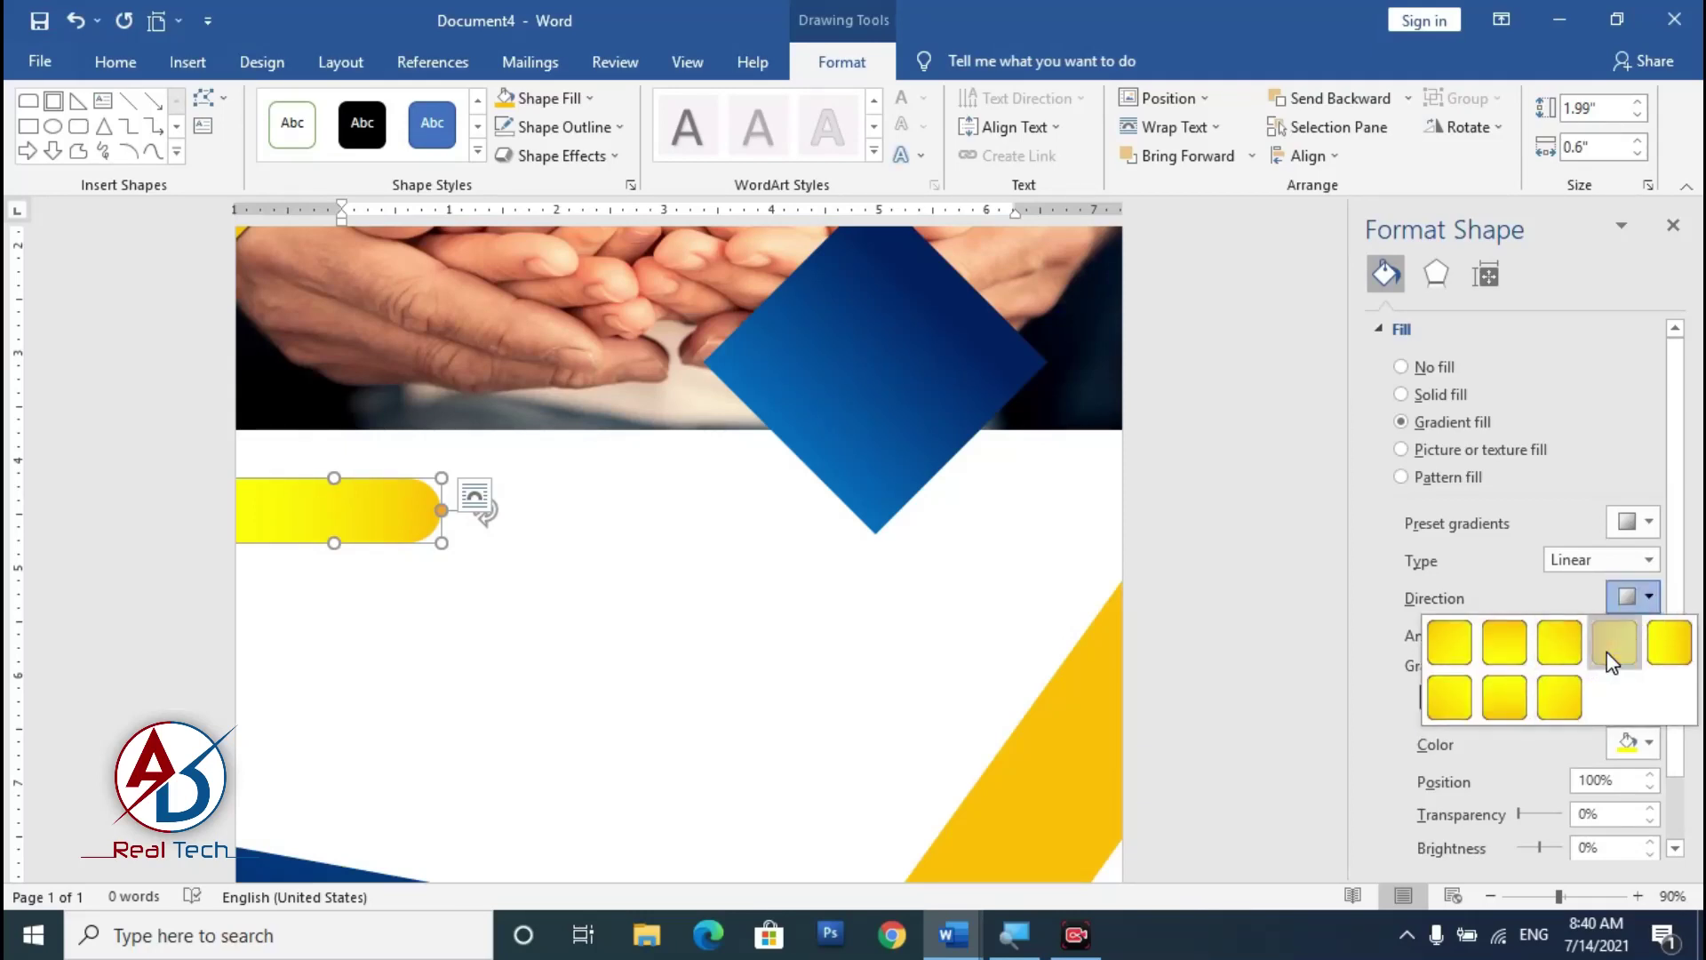
left_click(1613, 660)
left_click_drag(1429, 700, 1451, 700)
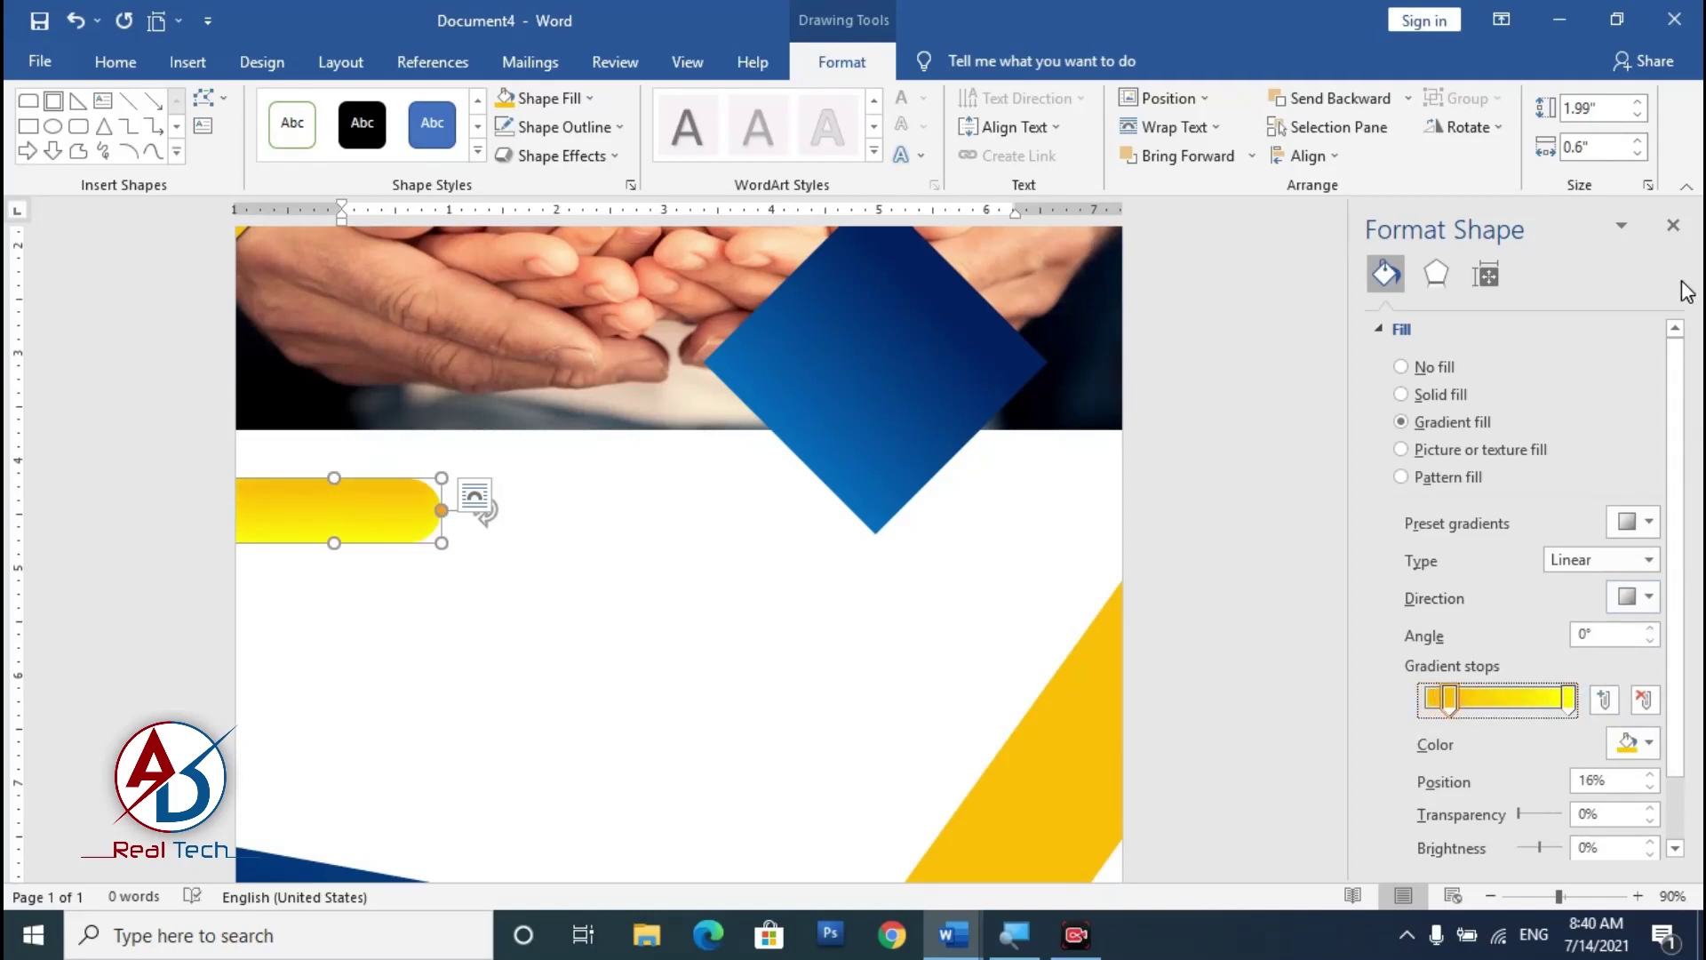
left_click(1674, 228)
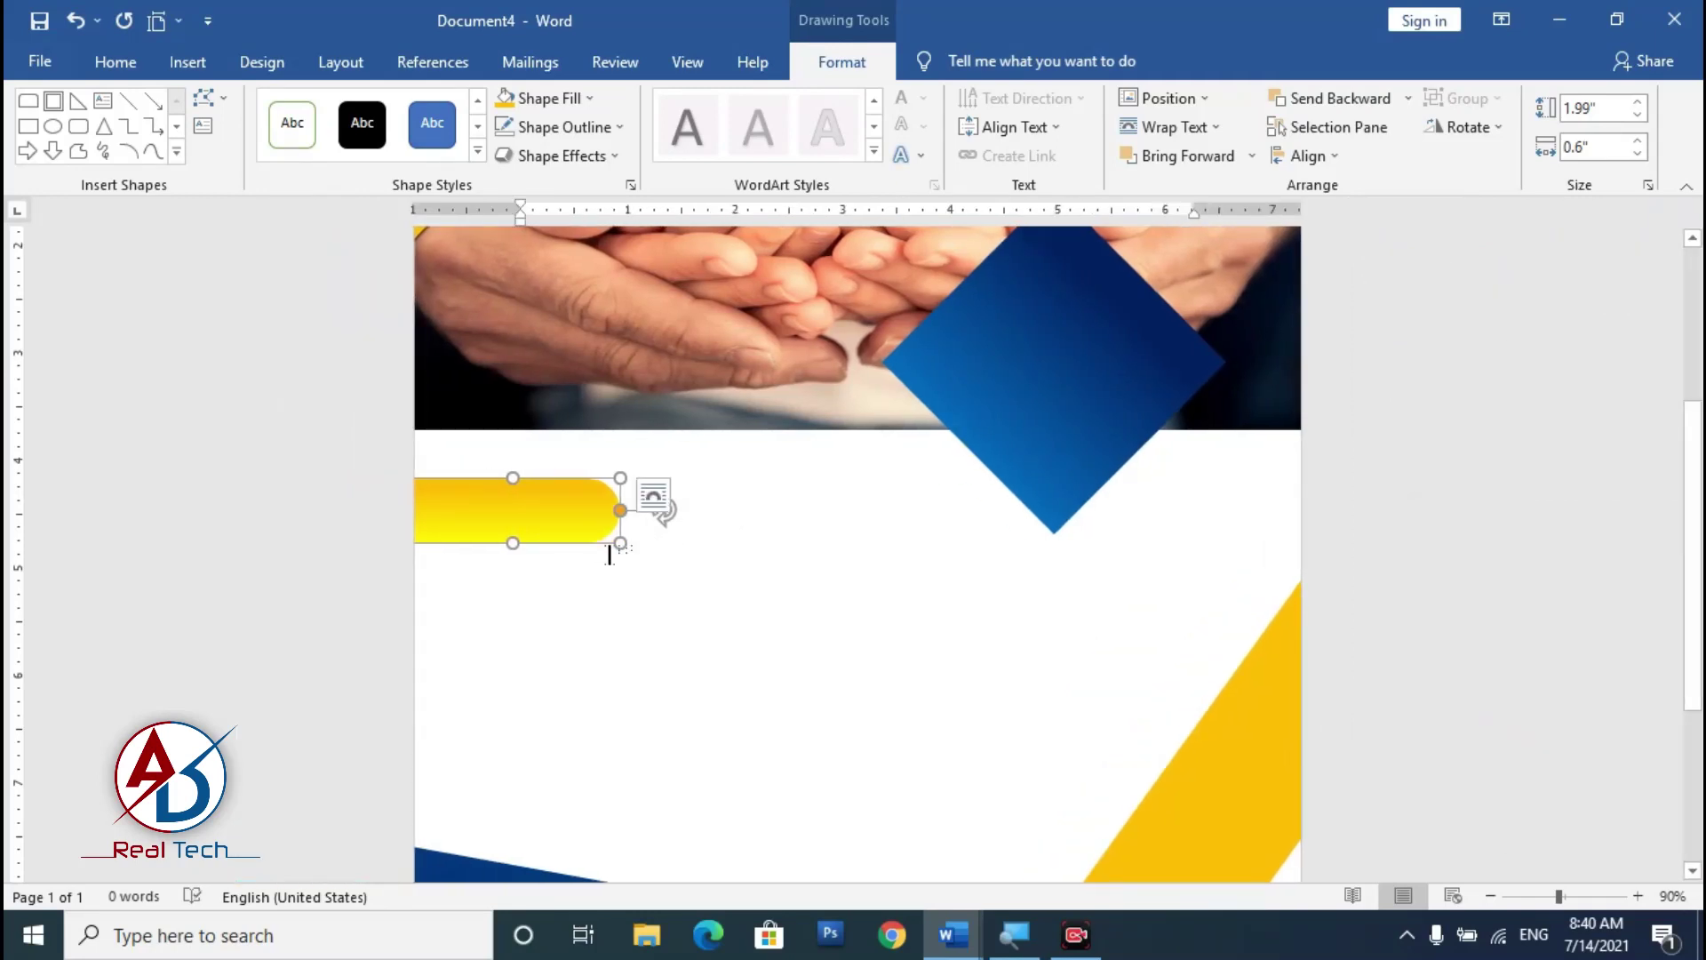
Step: Shorten the yellow rounded shape to 1.85 inches and move it up closer to the picture's lower edge
left_click_drag(619, 545, 558, 496)
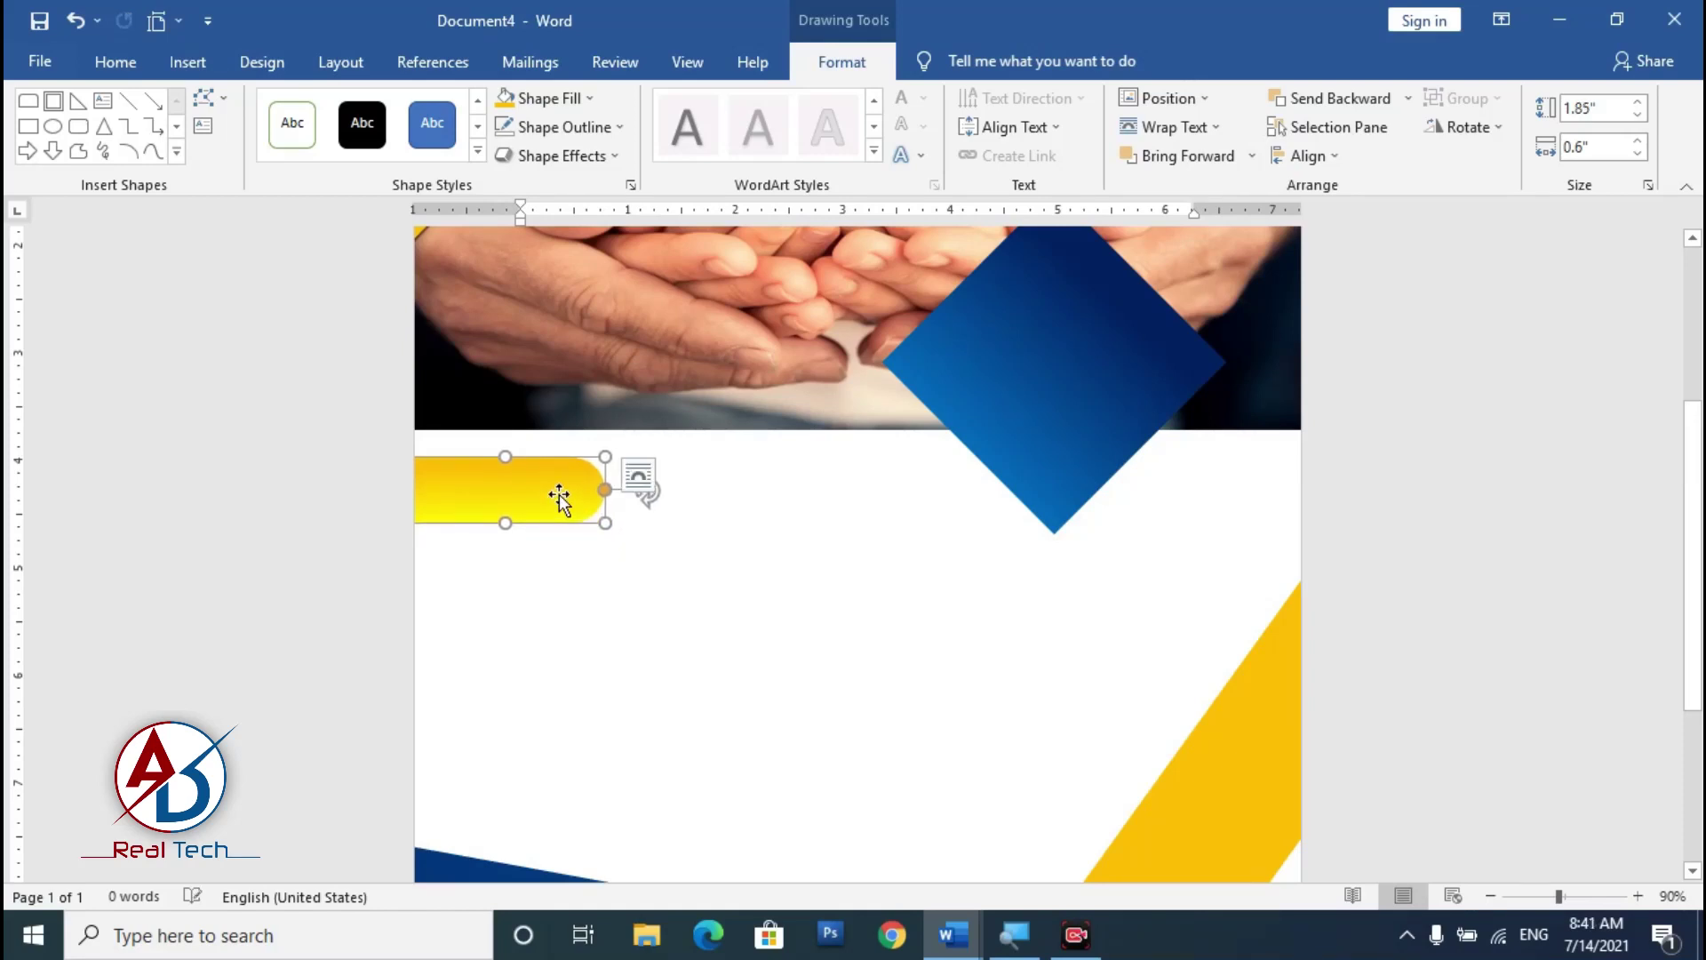
left_click(765, 602)
scroll(784, 648, "down", 5)
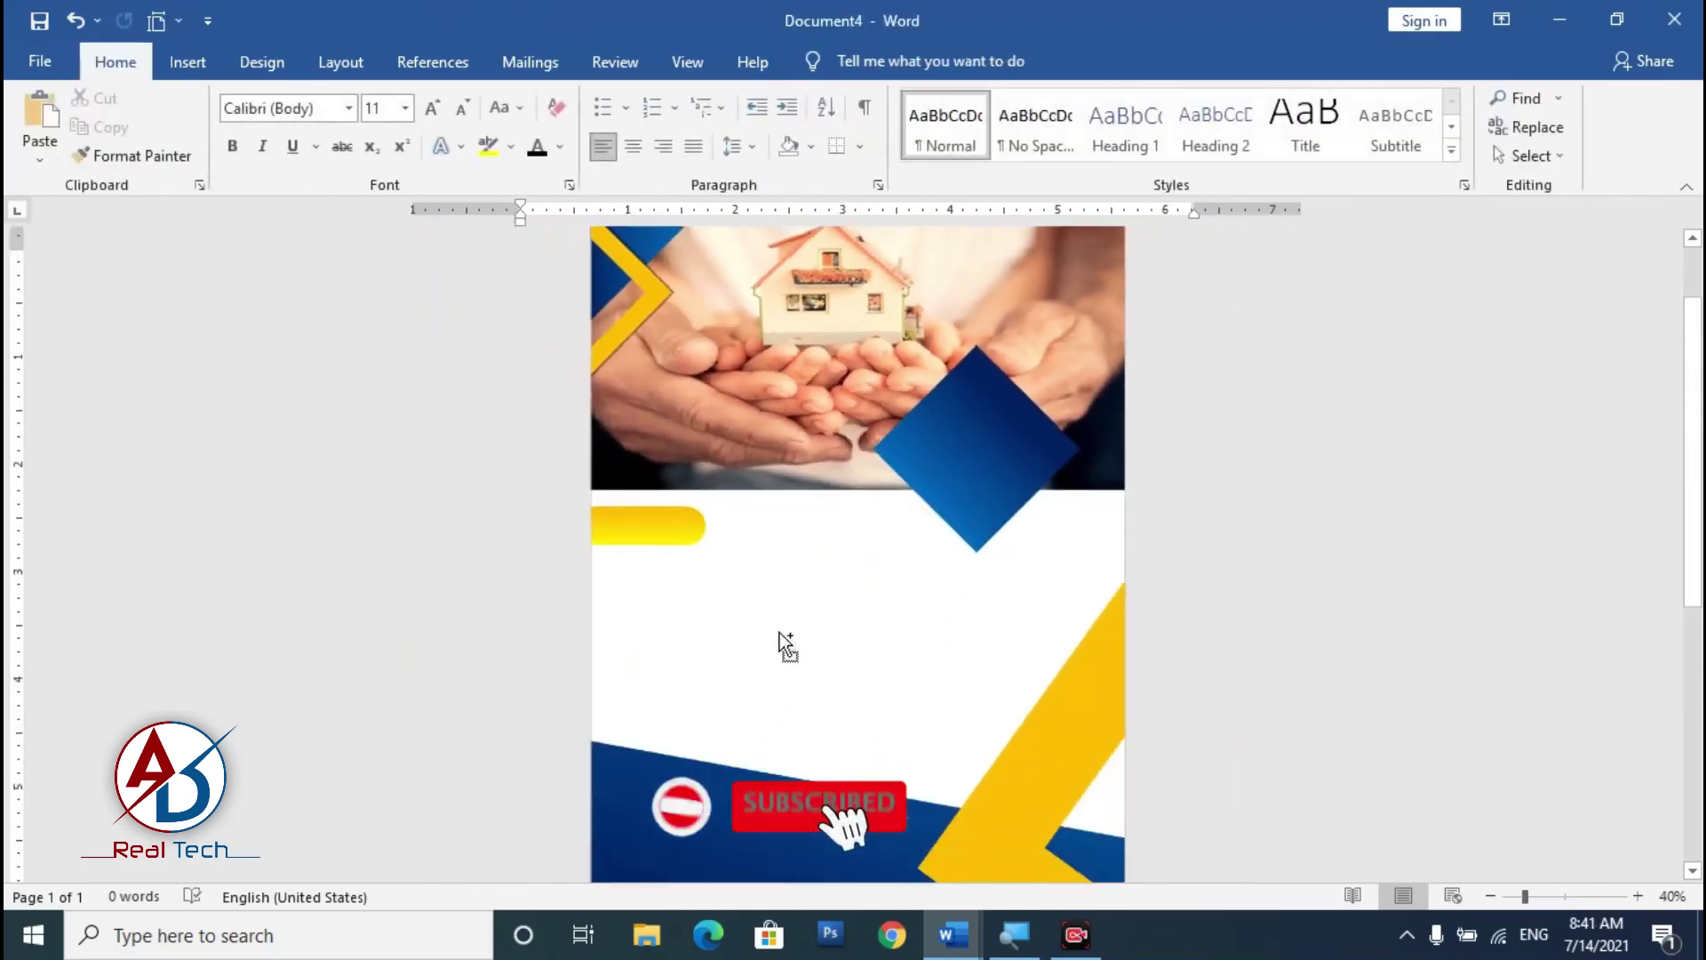
scroll(857, 695, "up", 7)
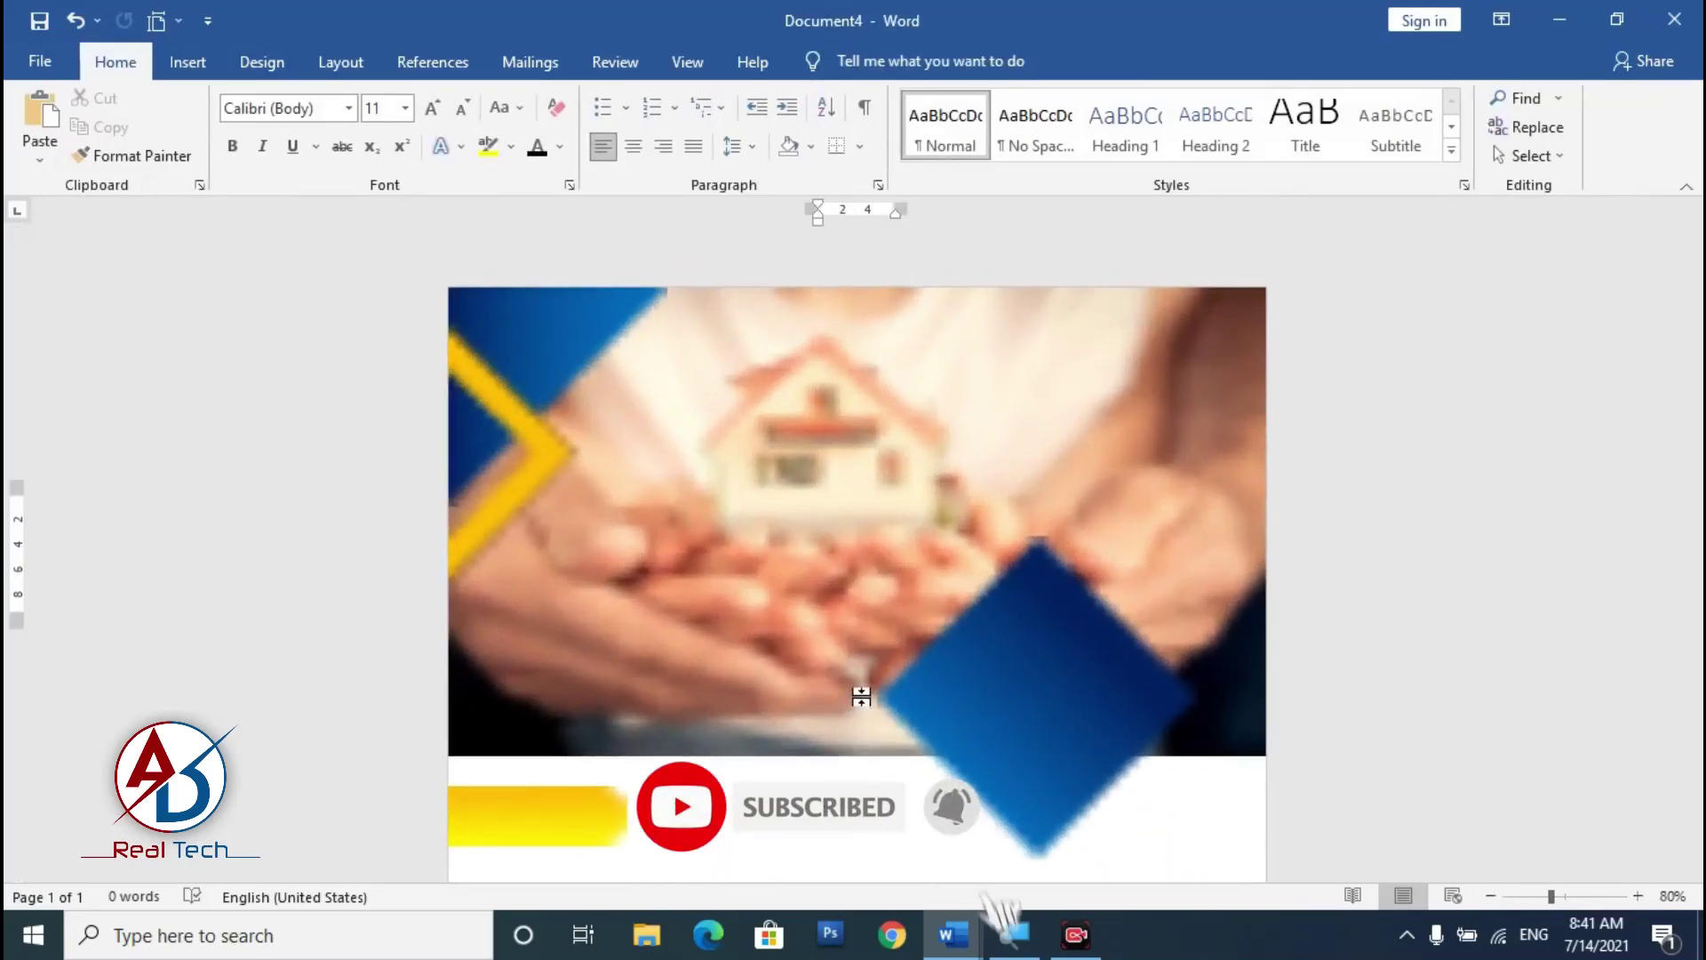
scroll(866, 695, "up", 2)
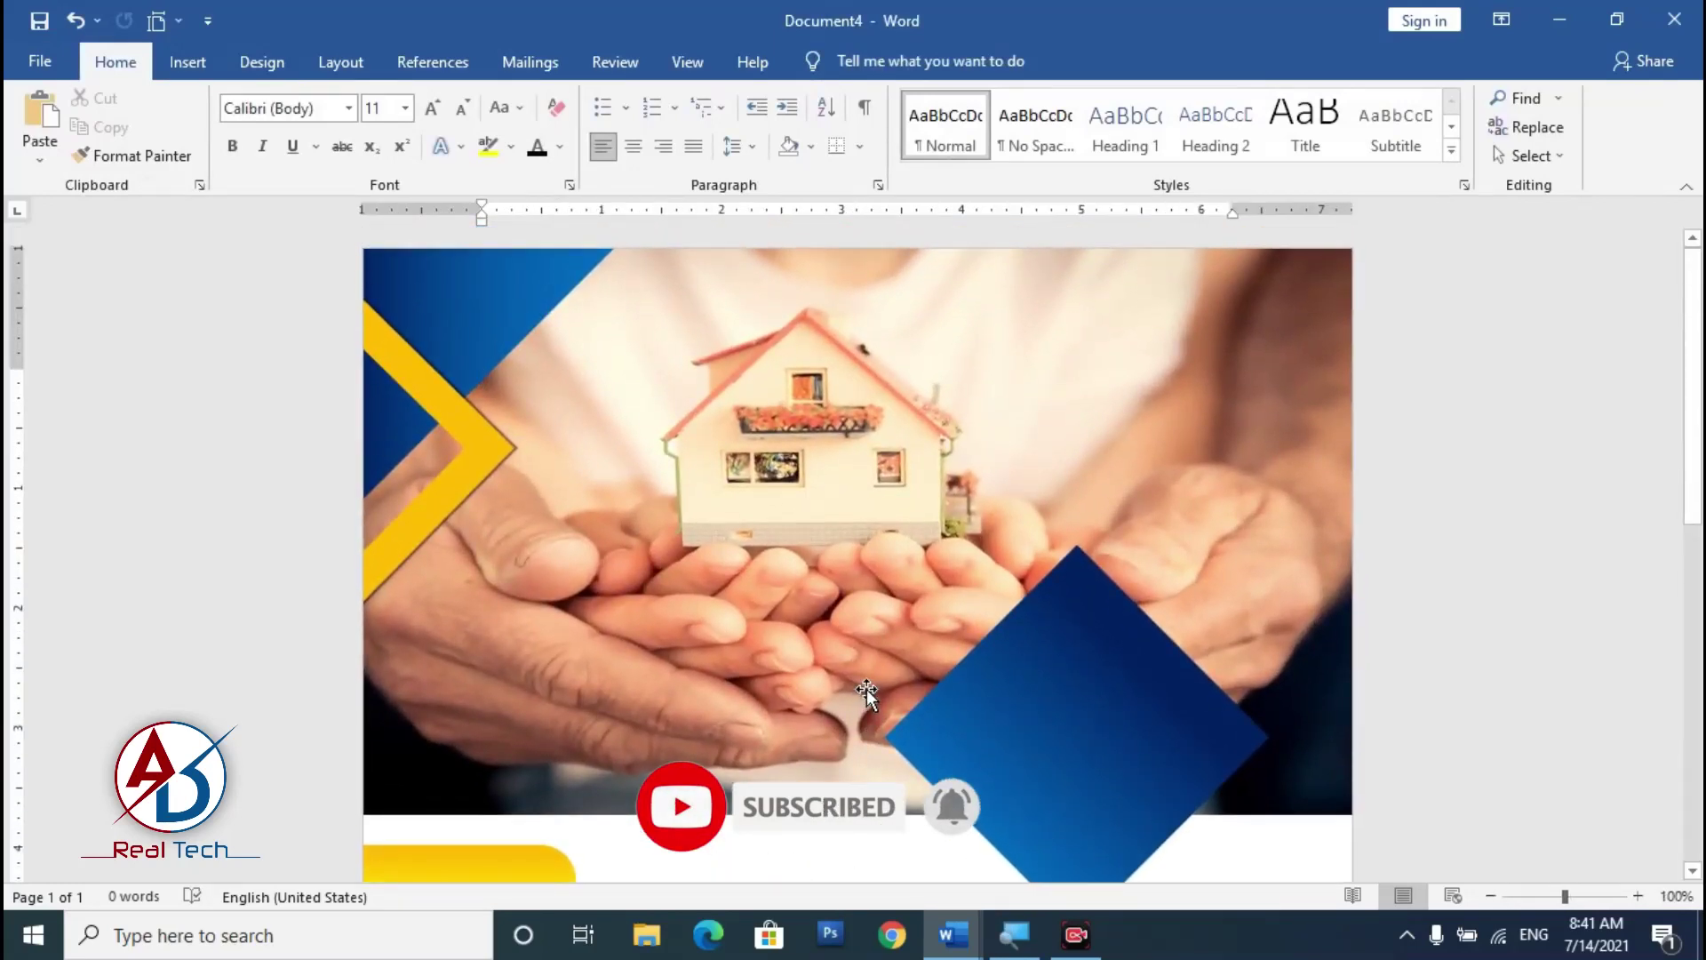
Step: Draw a 0.27 by 0.27 inch square in the white area below the picture and remove its outline
left_click(191, 64)
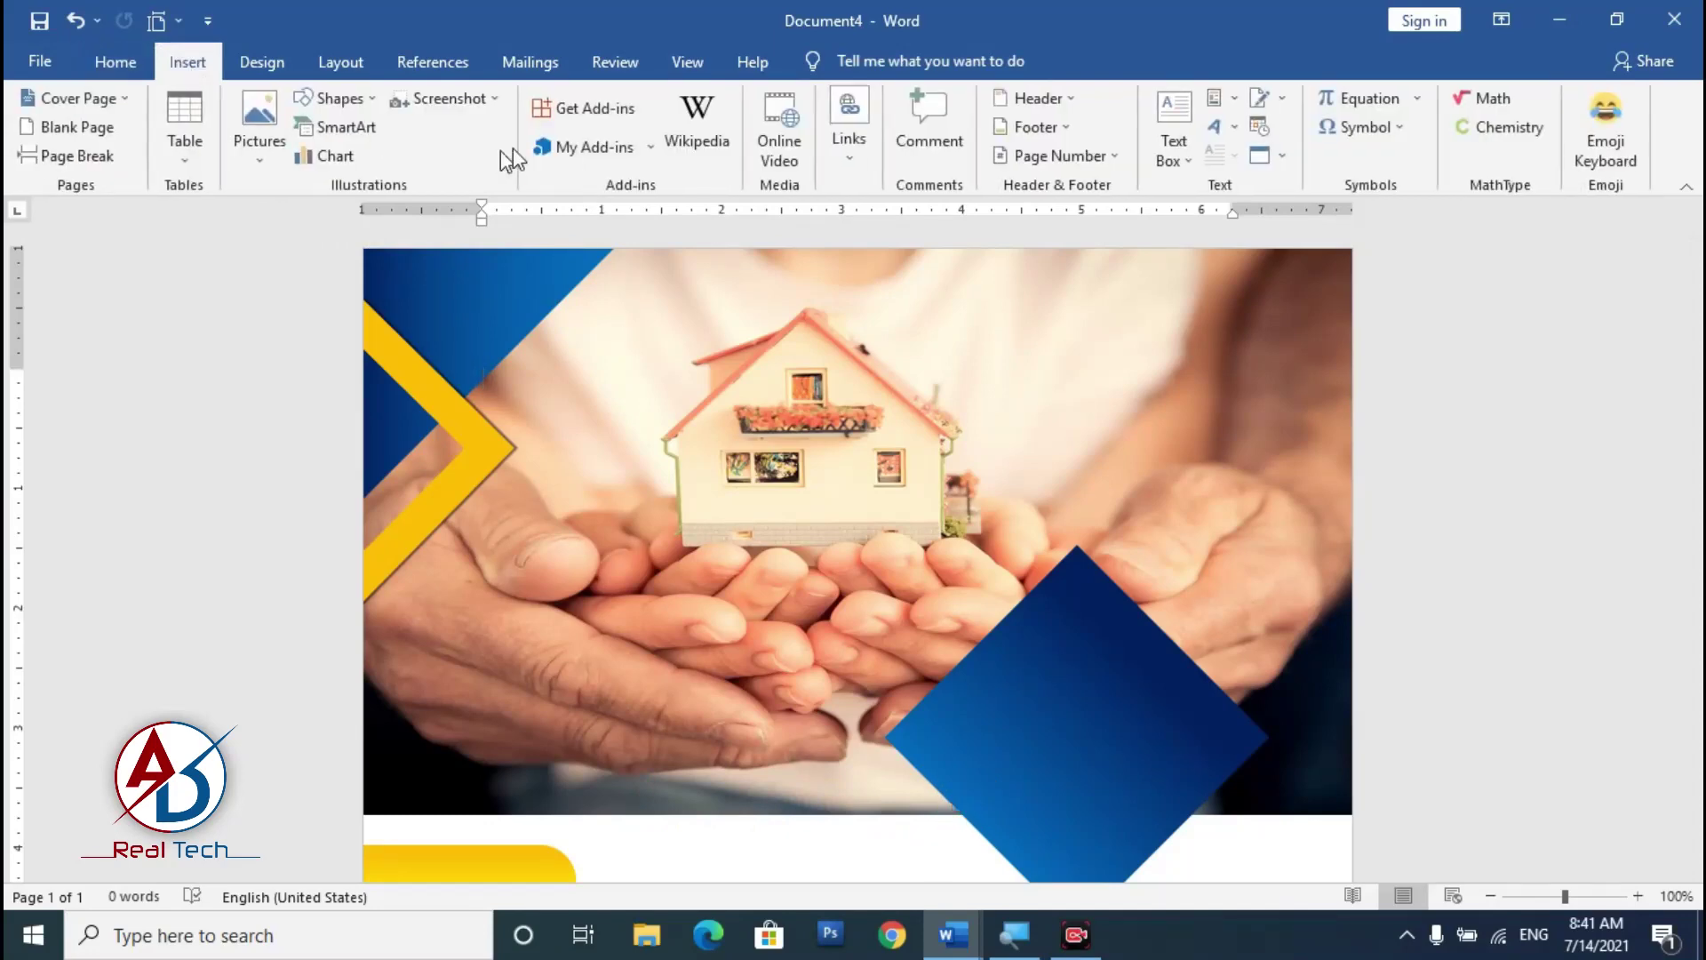
left_click(360, 101)
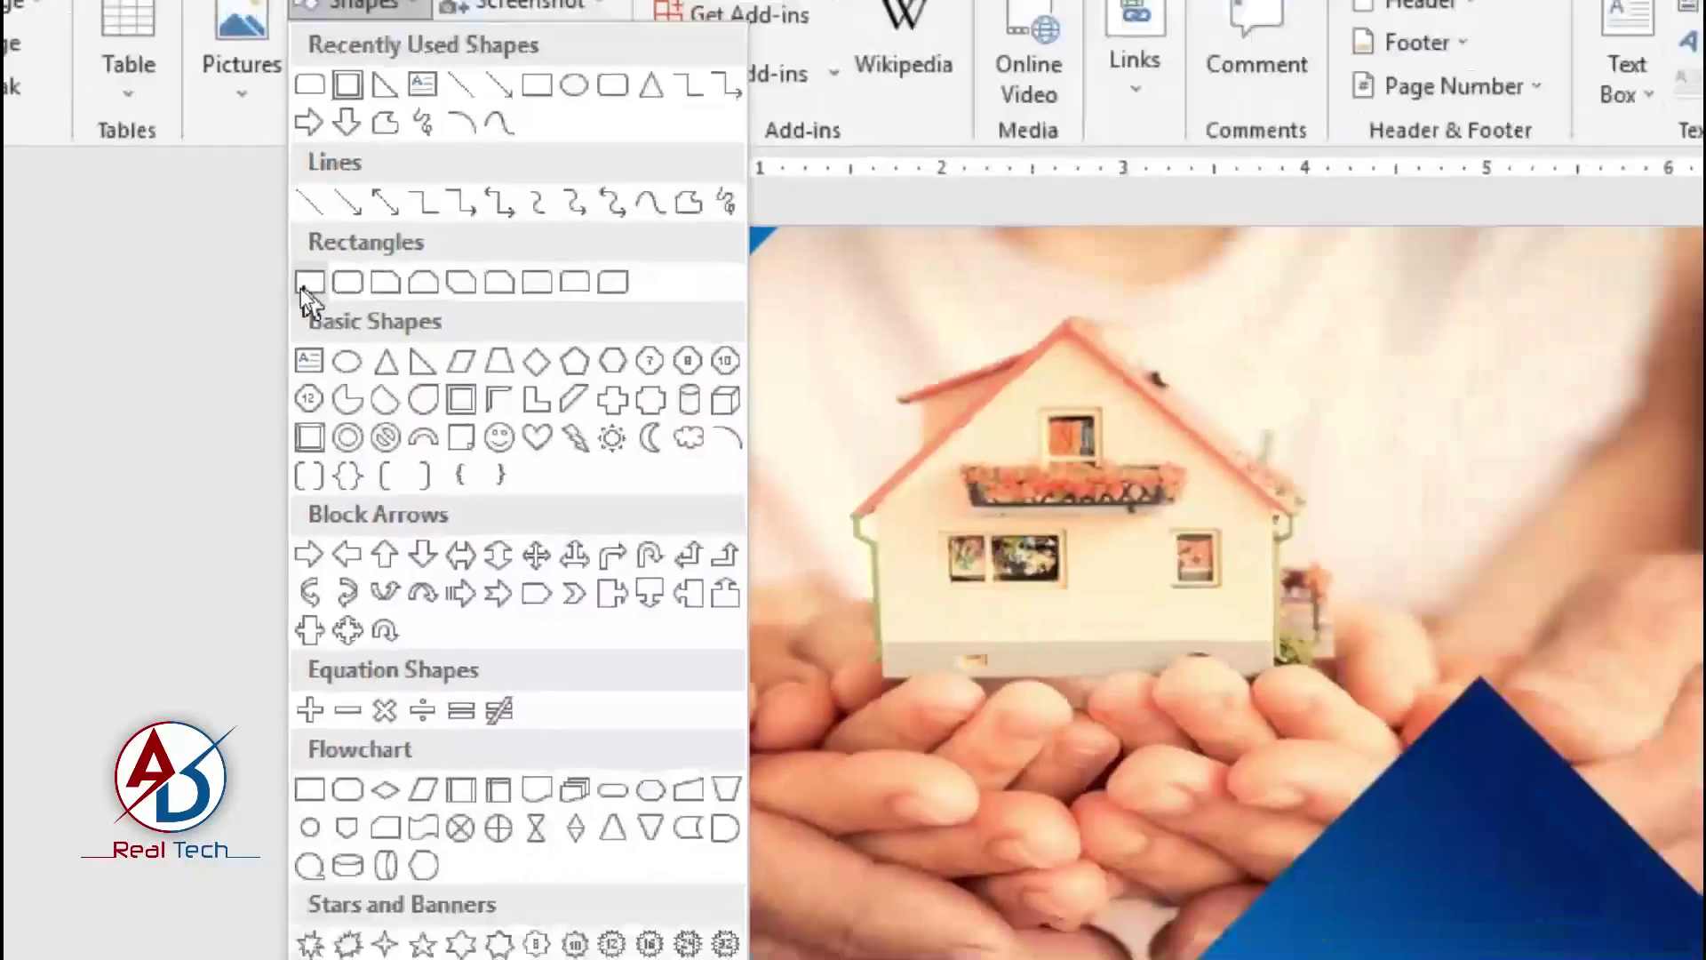
left_click(302, 288)
scroll(727, 633, "down", 3)
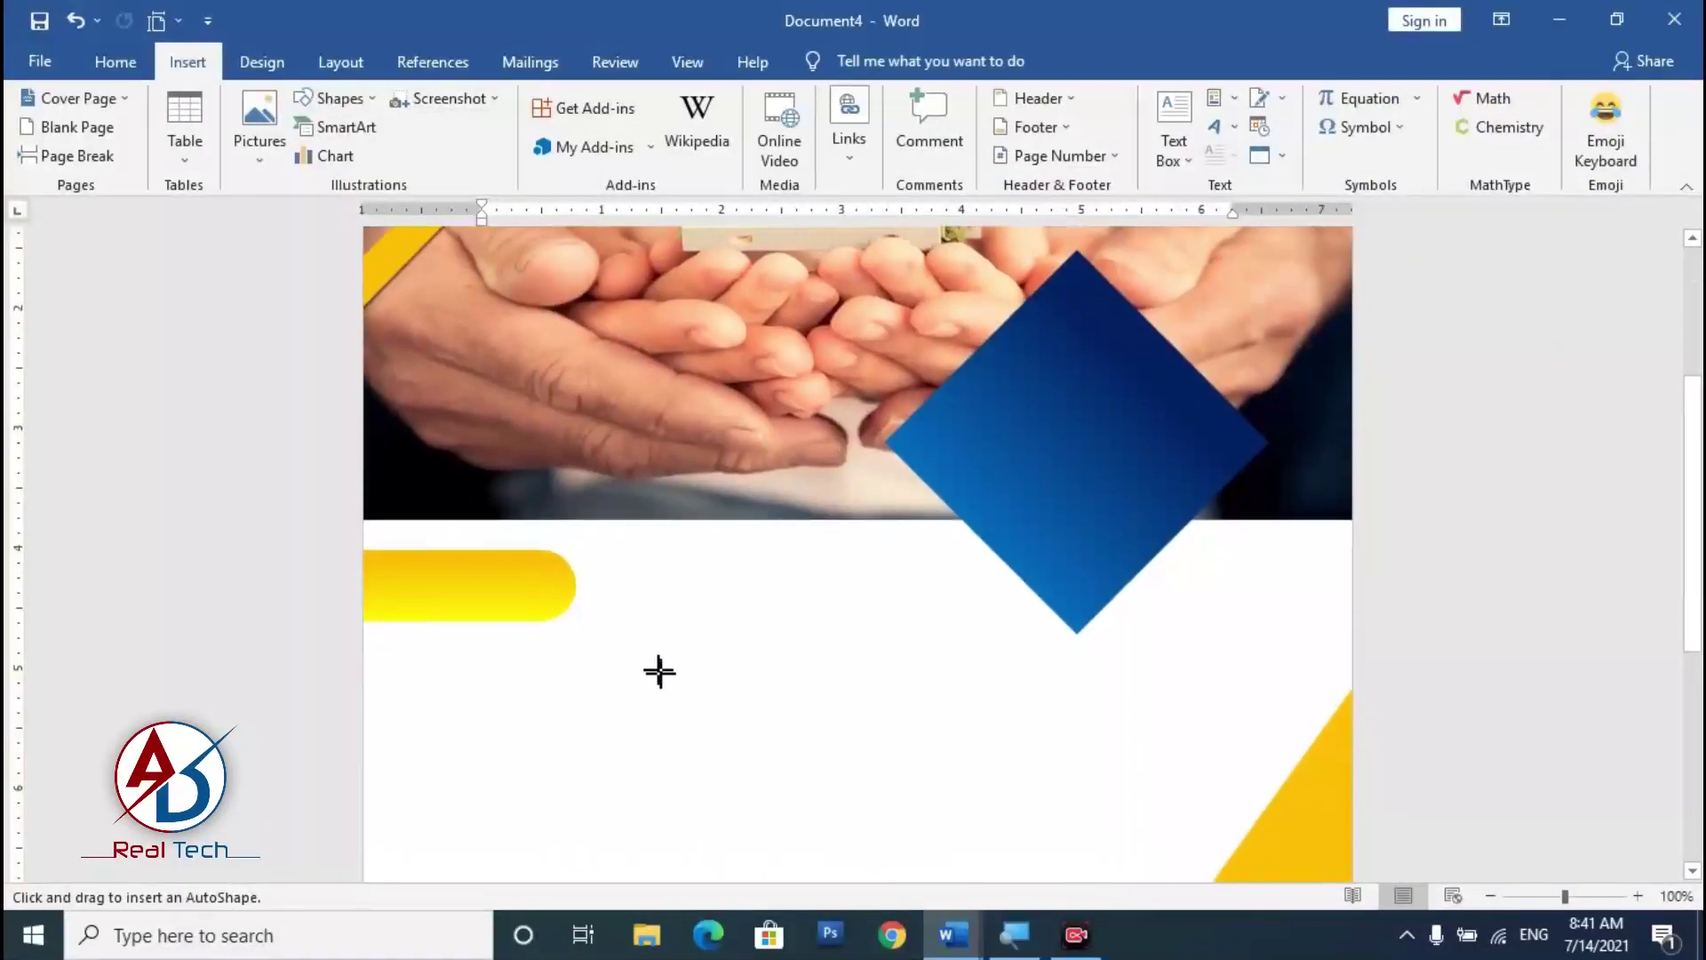
left_click_drag(659, 638, 724, 704)
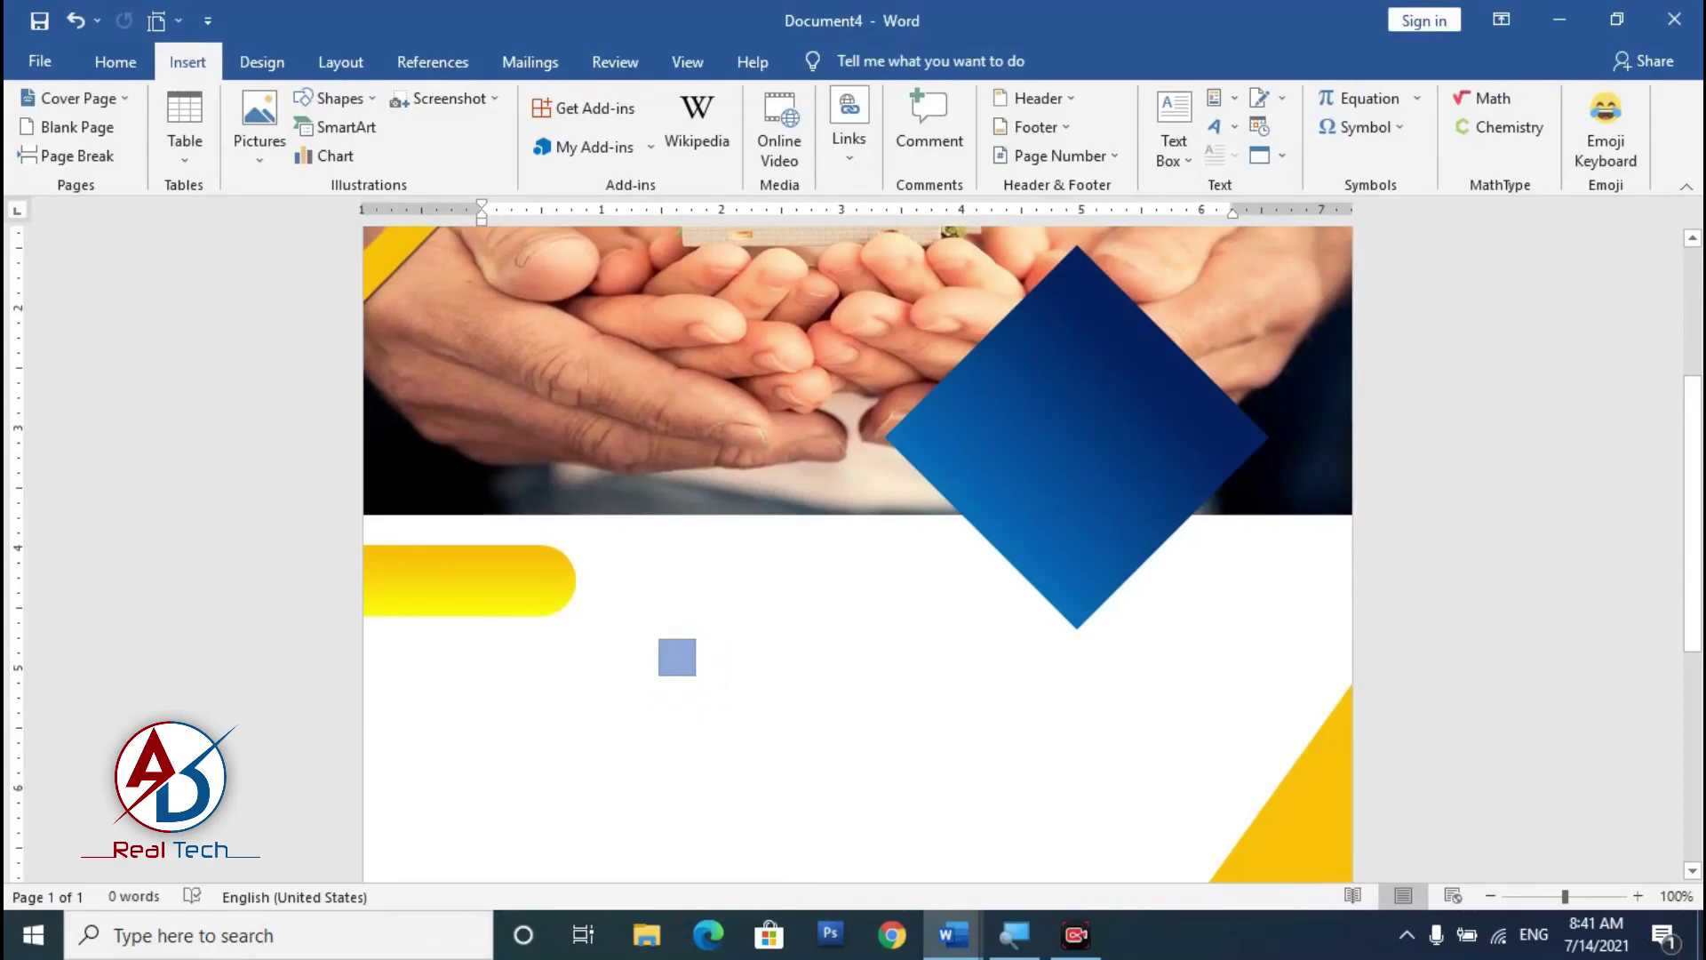
left_click_drag(696, 675, 691, 671)
left_click(557, 126)
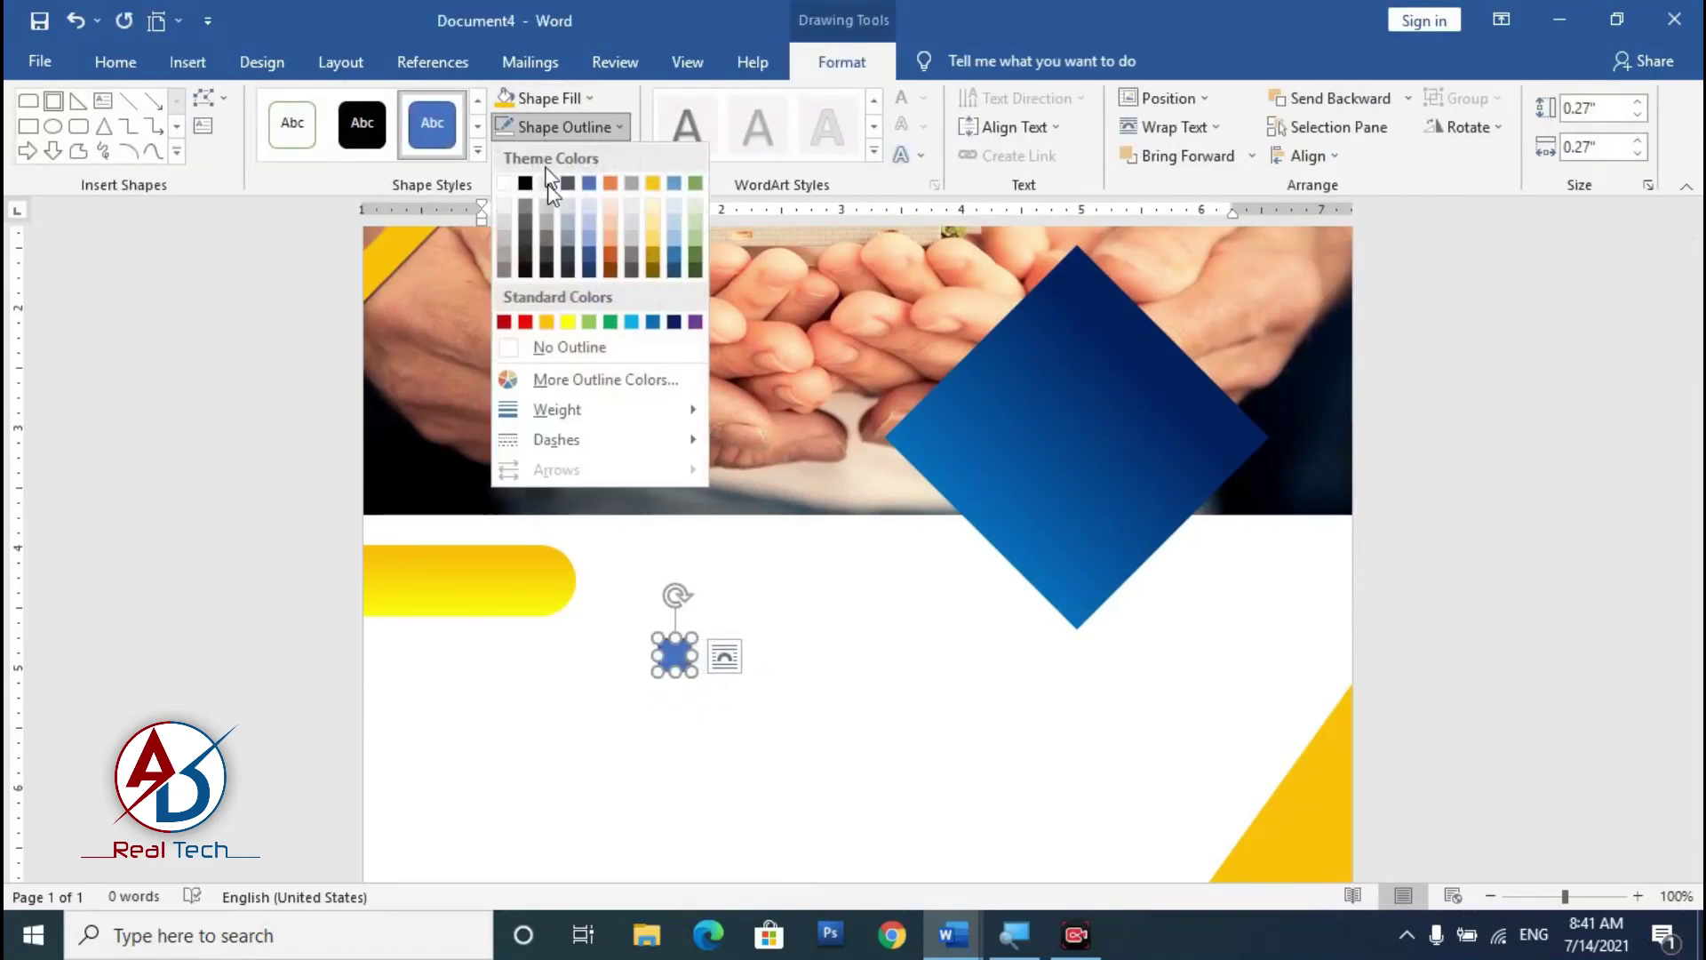
left_click(560, 348)
Step: Draw a triangle about 0.3 inch high and 0.34 inch wide, place it on top of the small square and remove its outline
scroll(941, 575, "up", 4)
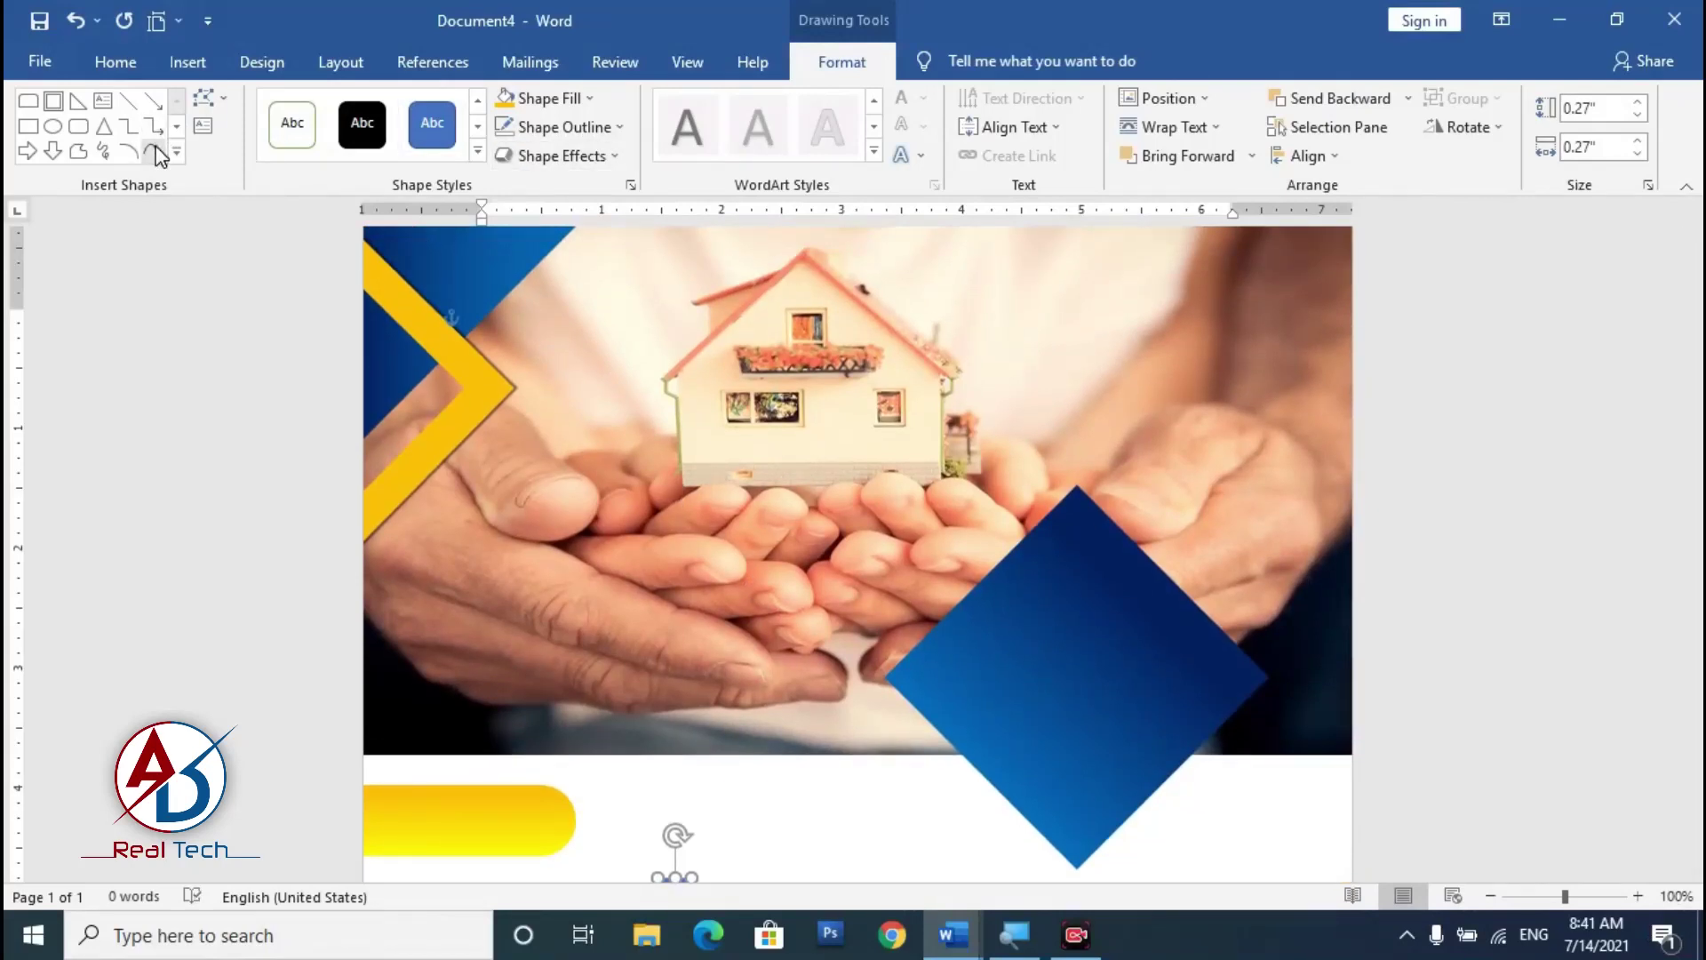
left_click(105, 127)
scroll(819, 711, "down", 4)
left_click_drag(785, 682, 832, 706)
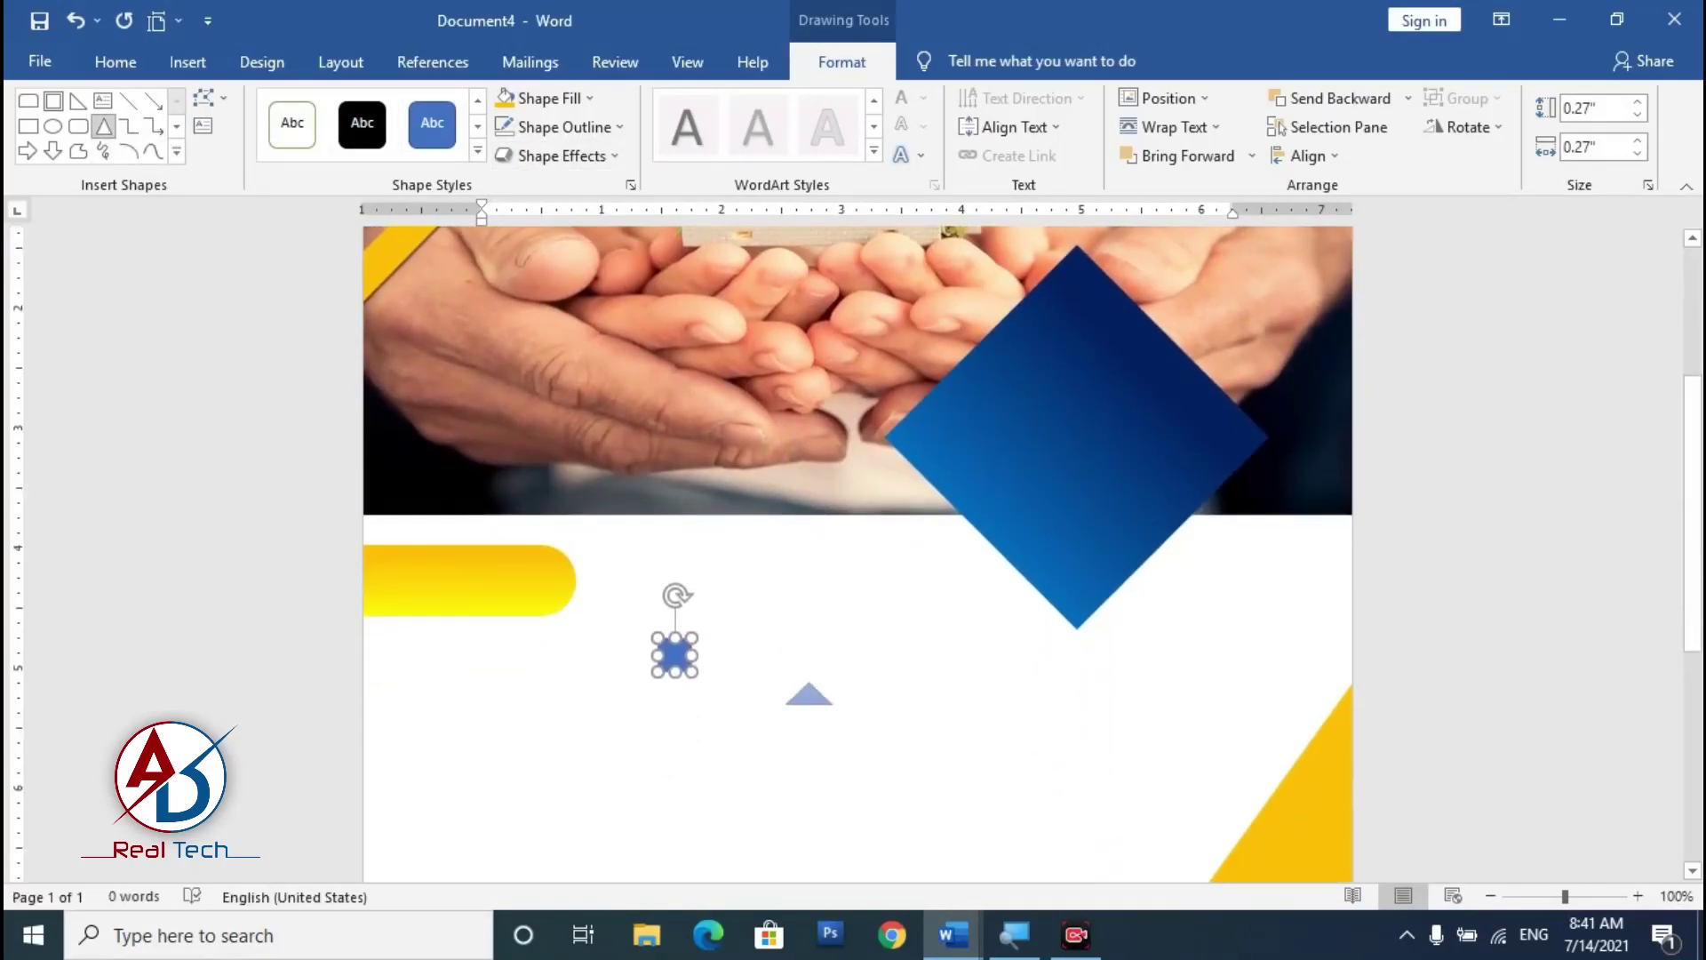
scroll(809, 711, "up", 5, "ctrl")
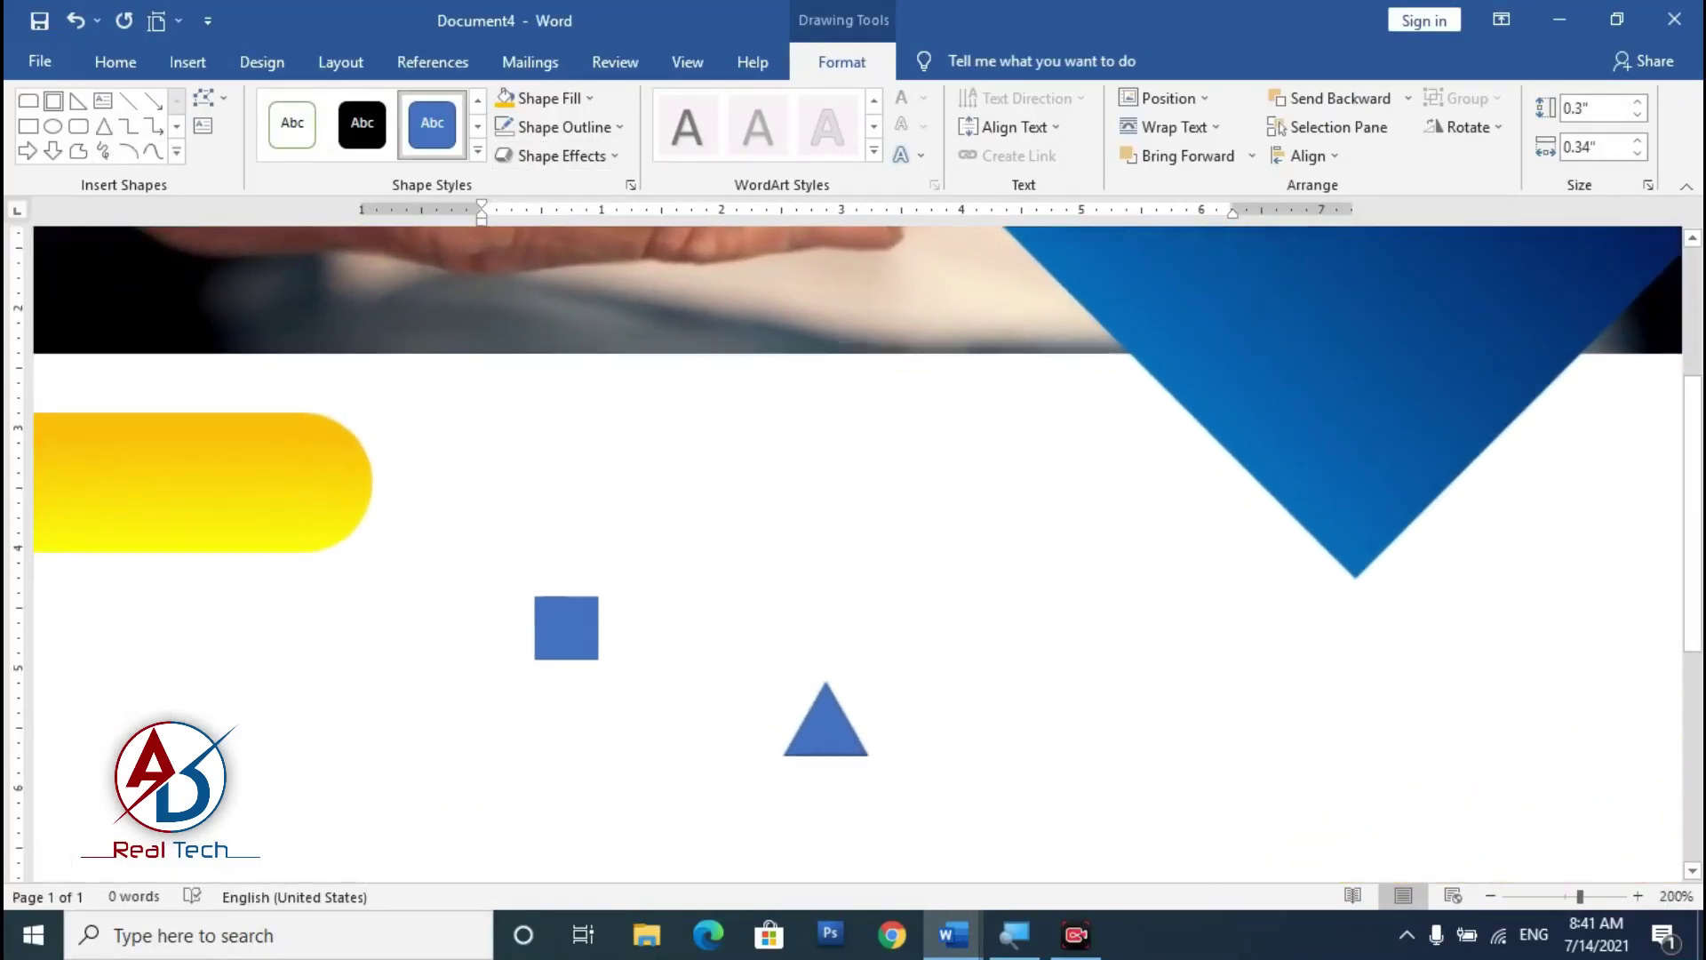
left_click(841, 726)
left_click_drag(841, 726, 588, 576)
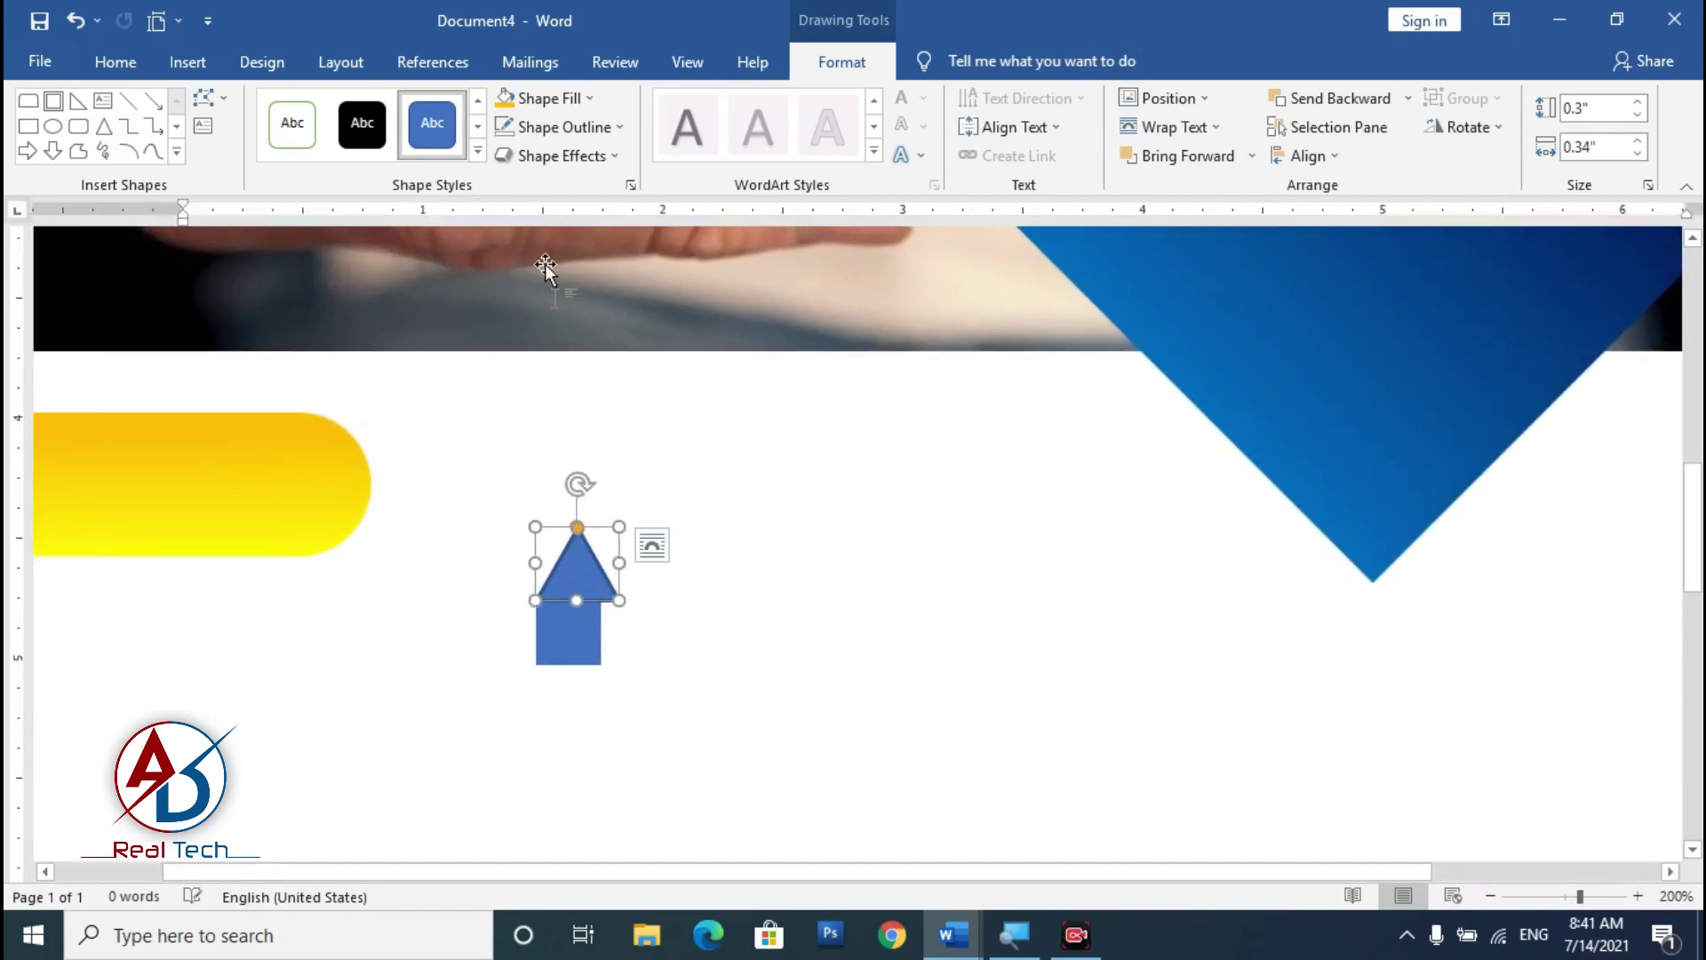
left_click(556, 127)
left_click(584, 347)
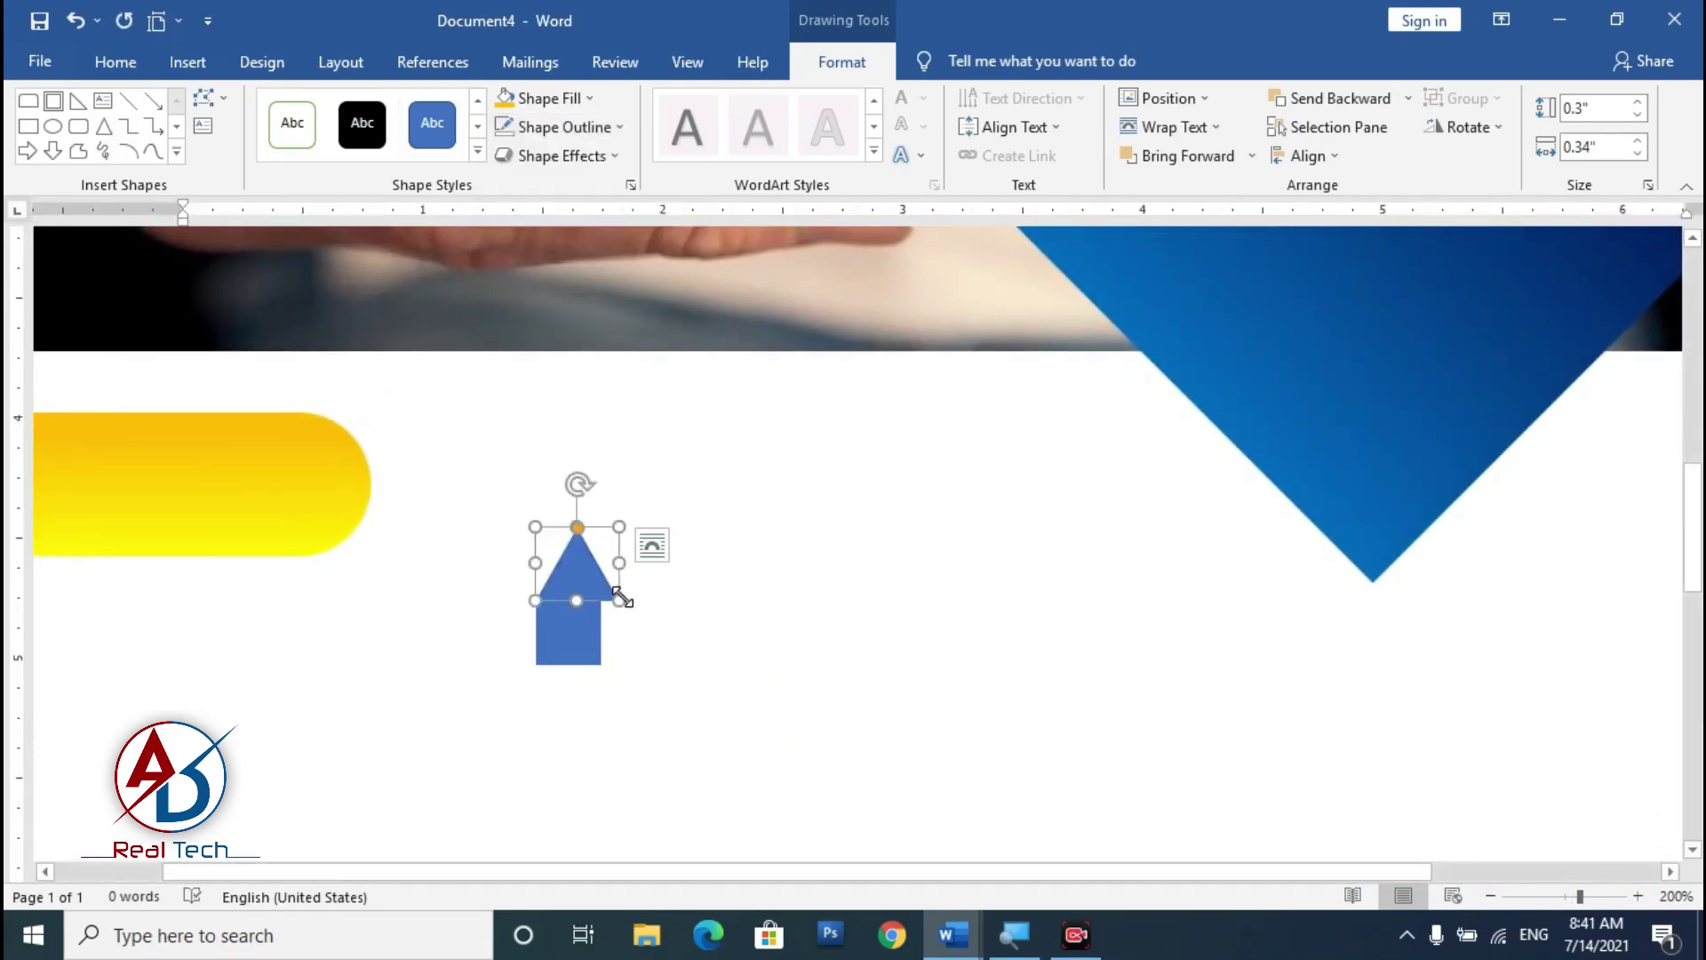
Step: Flatten the triangle to 0.17 inch high, match its width to the square and shorten the square from below
mouse_move(619, 599)
left_mouse_down()
mouse_move(576, 572)
mouse_move(588, 556)
mouse_move(588, 586)
left_mouse_up()
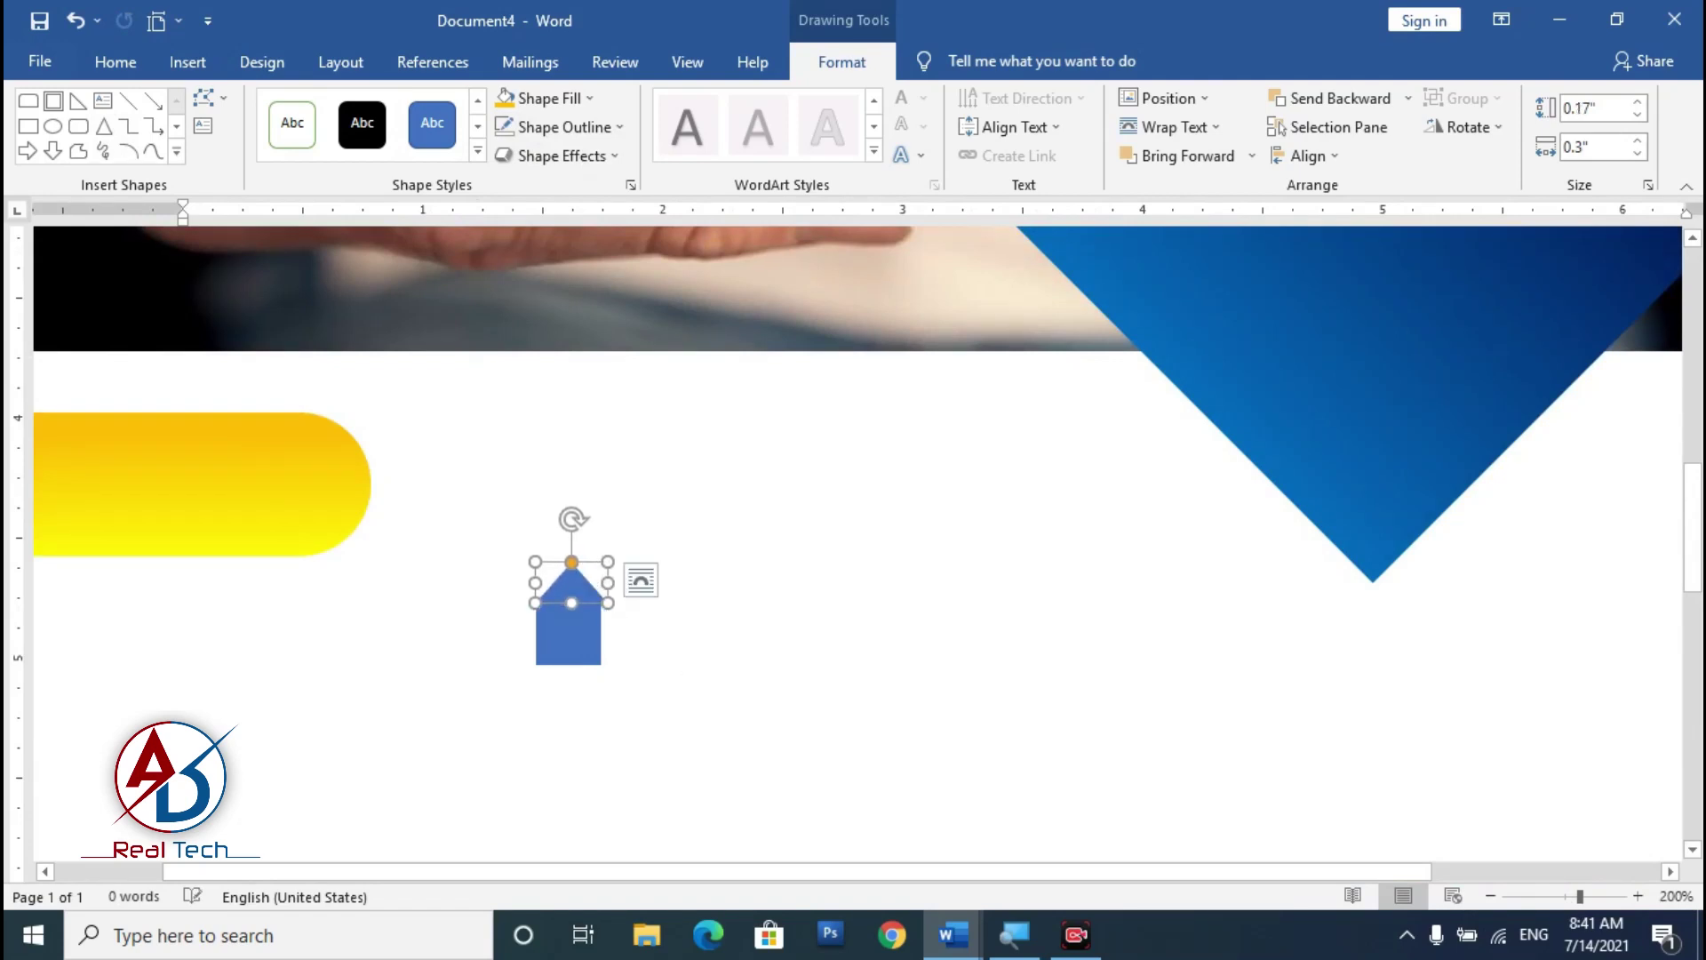
scroll(588, 585, "up", 9, "ctrl")
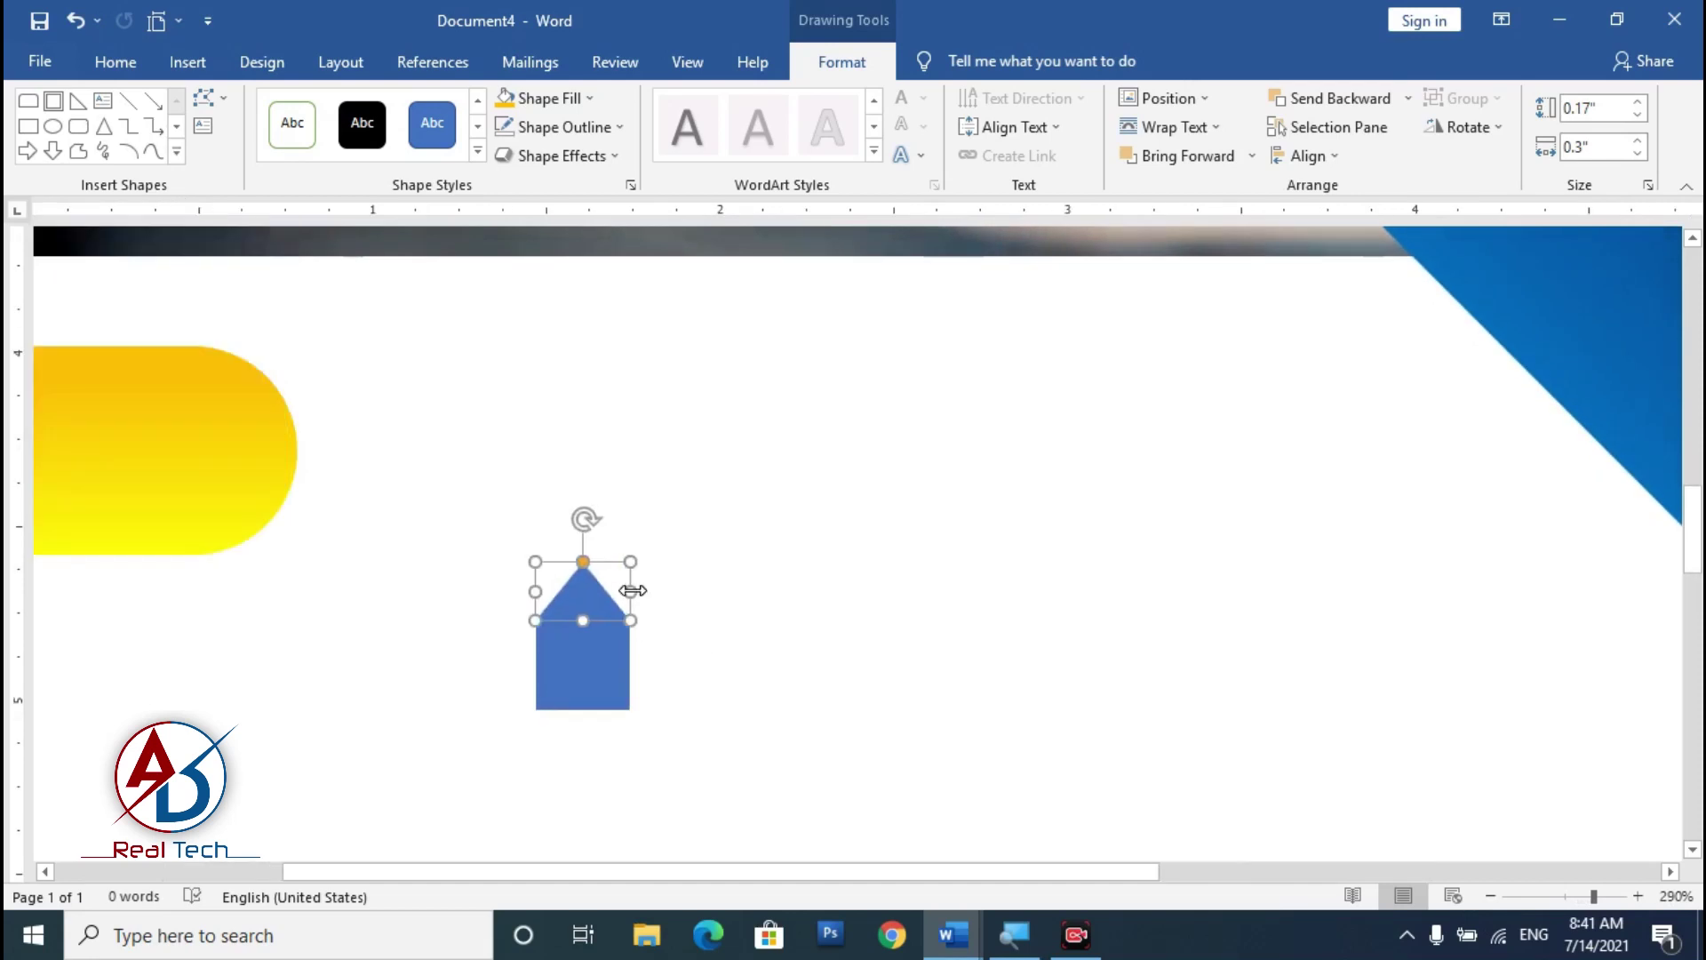
left_click(608, 680)
left_click_drag(584, 705, 584, 680)
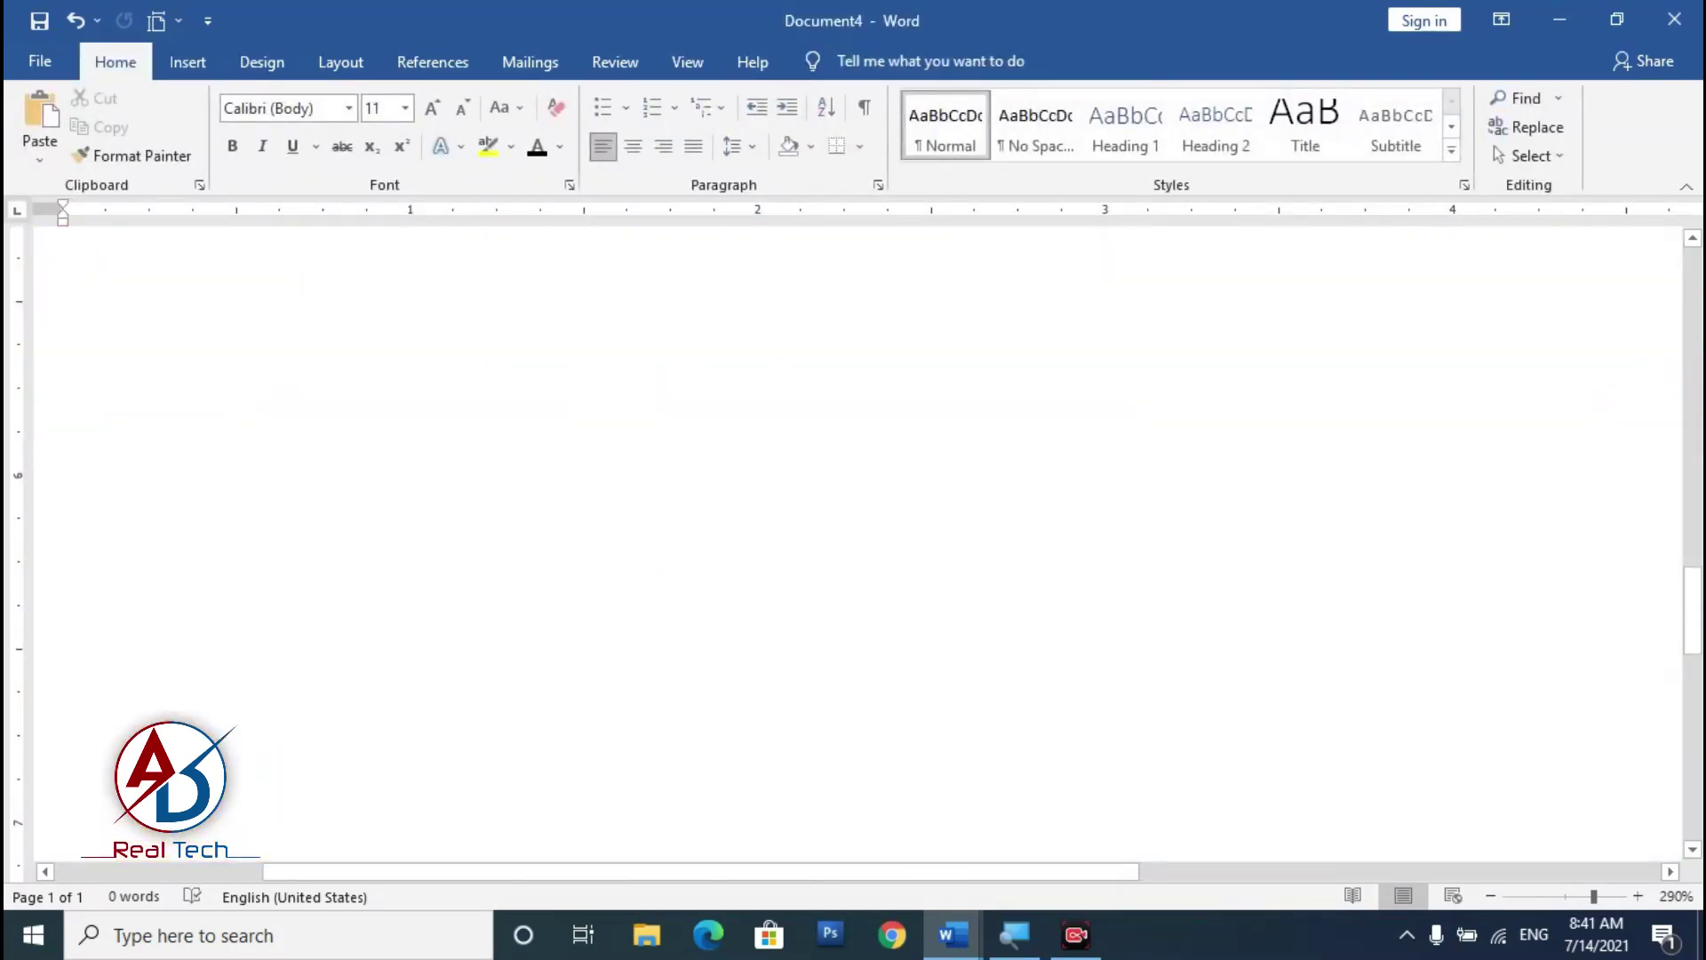
Step: Fine-tune the triangle's width so its edges line up with the square beneath it
scroll(655, 563, "up", 2, "ctrl")
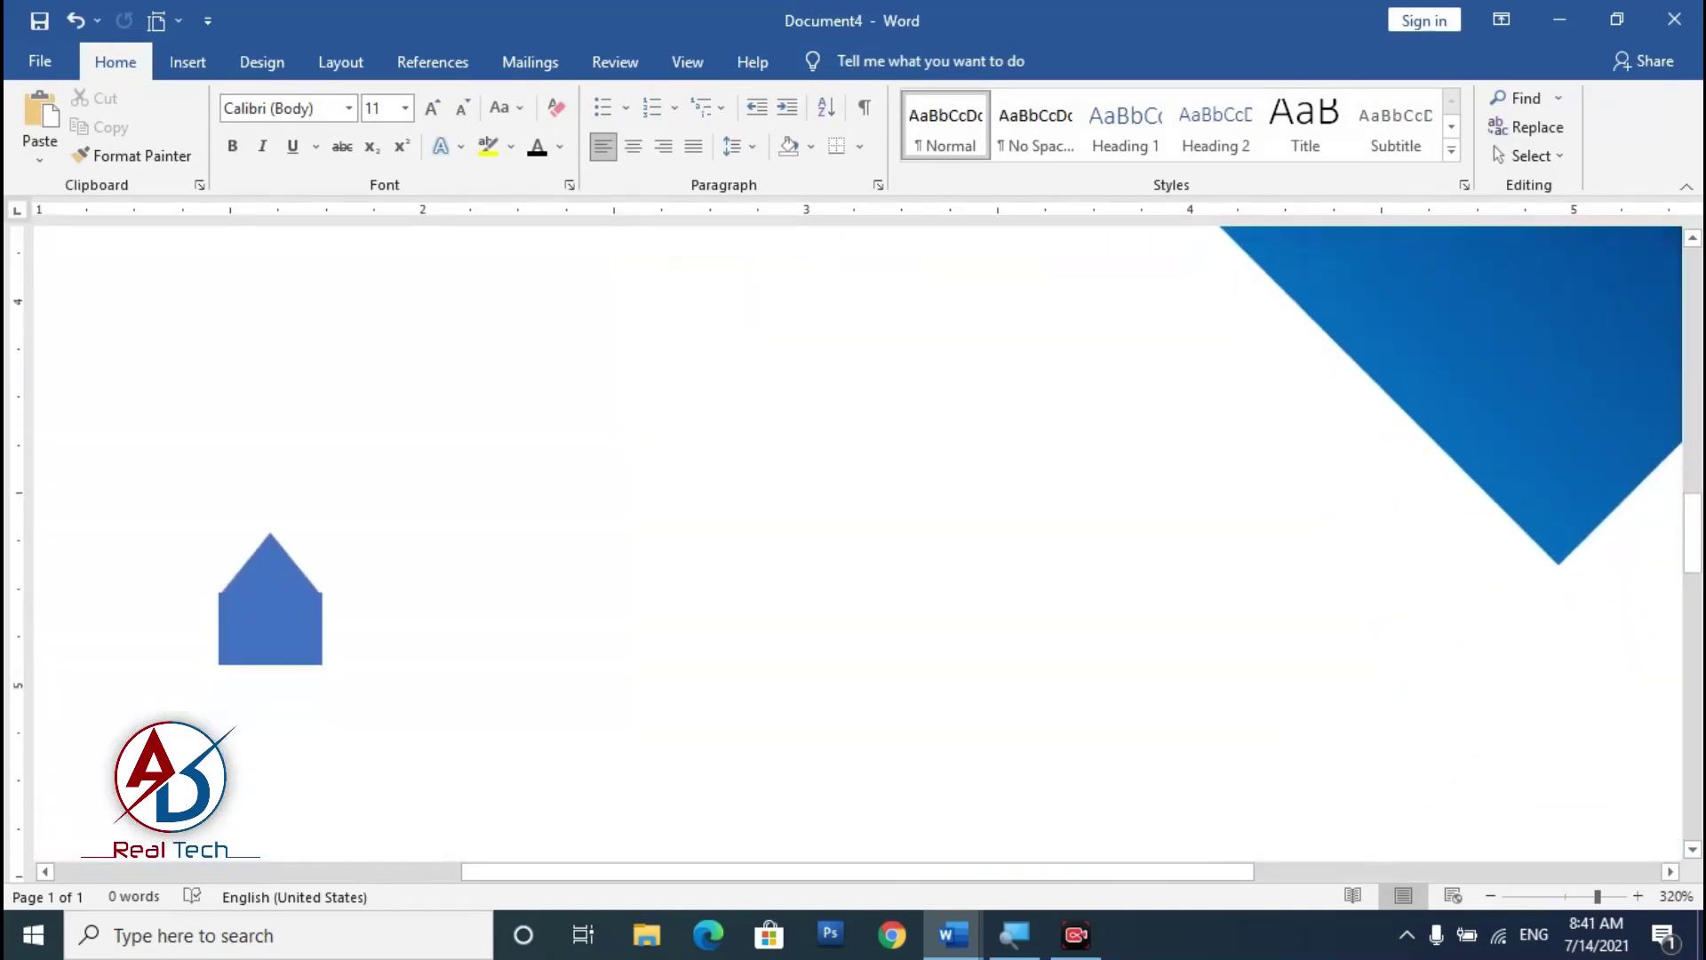
left_click(300, 567)
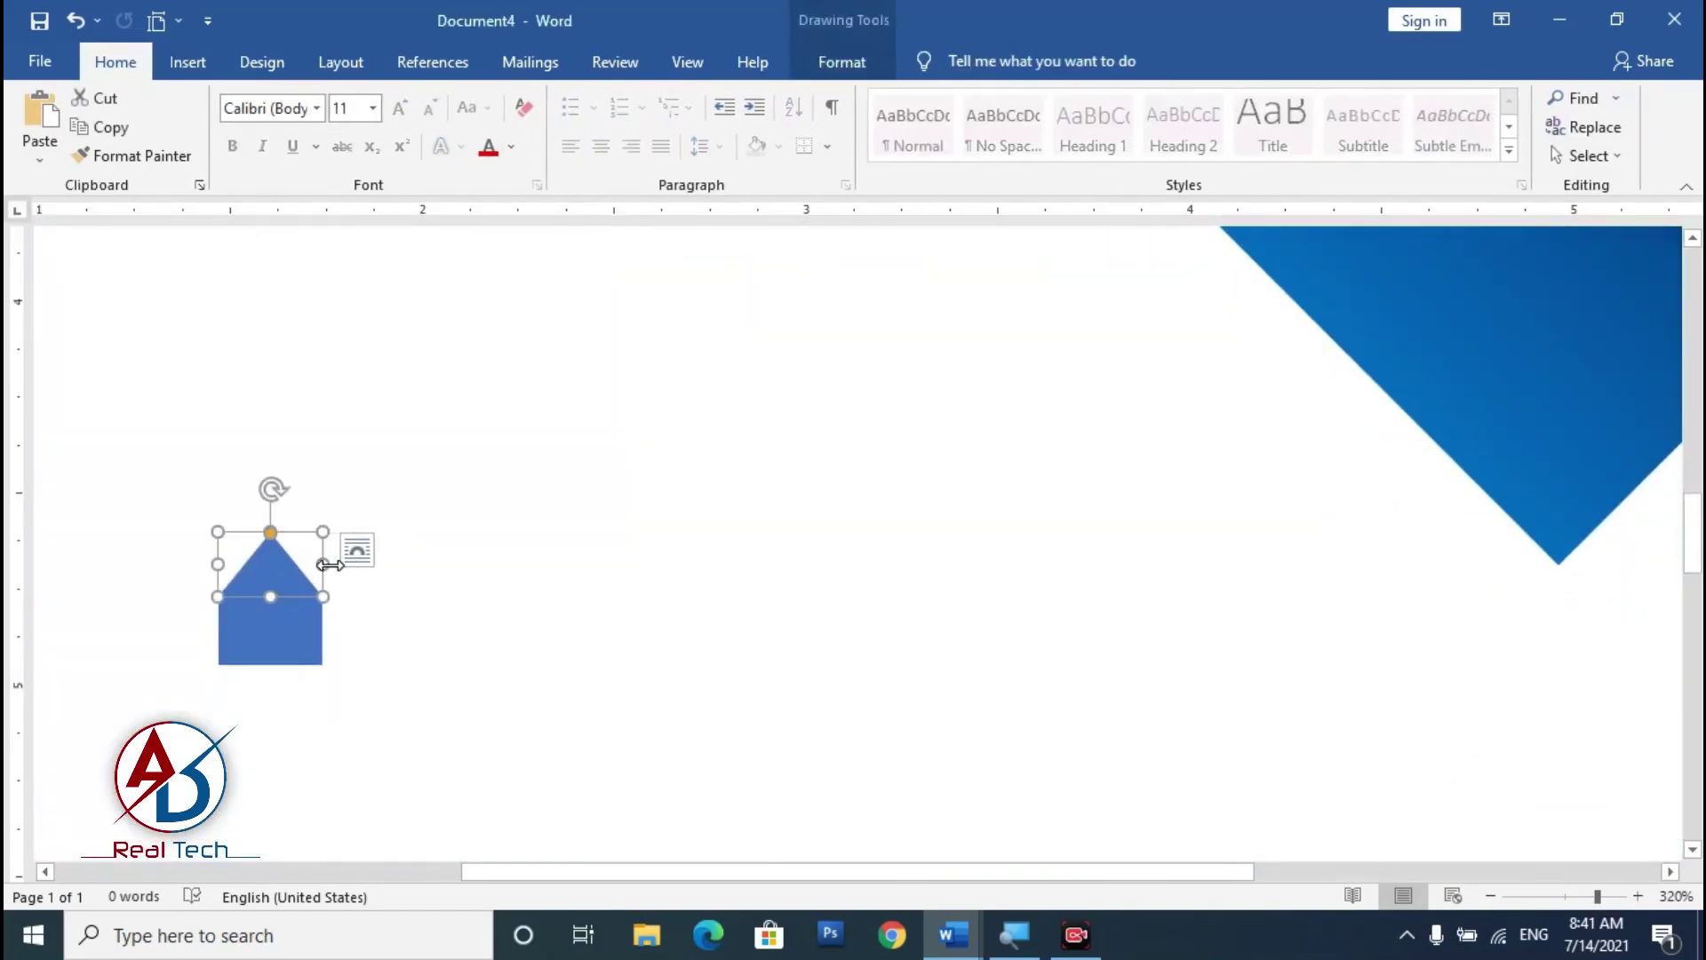
left_click_drag(322, 564, 334, 563)
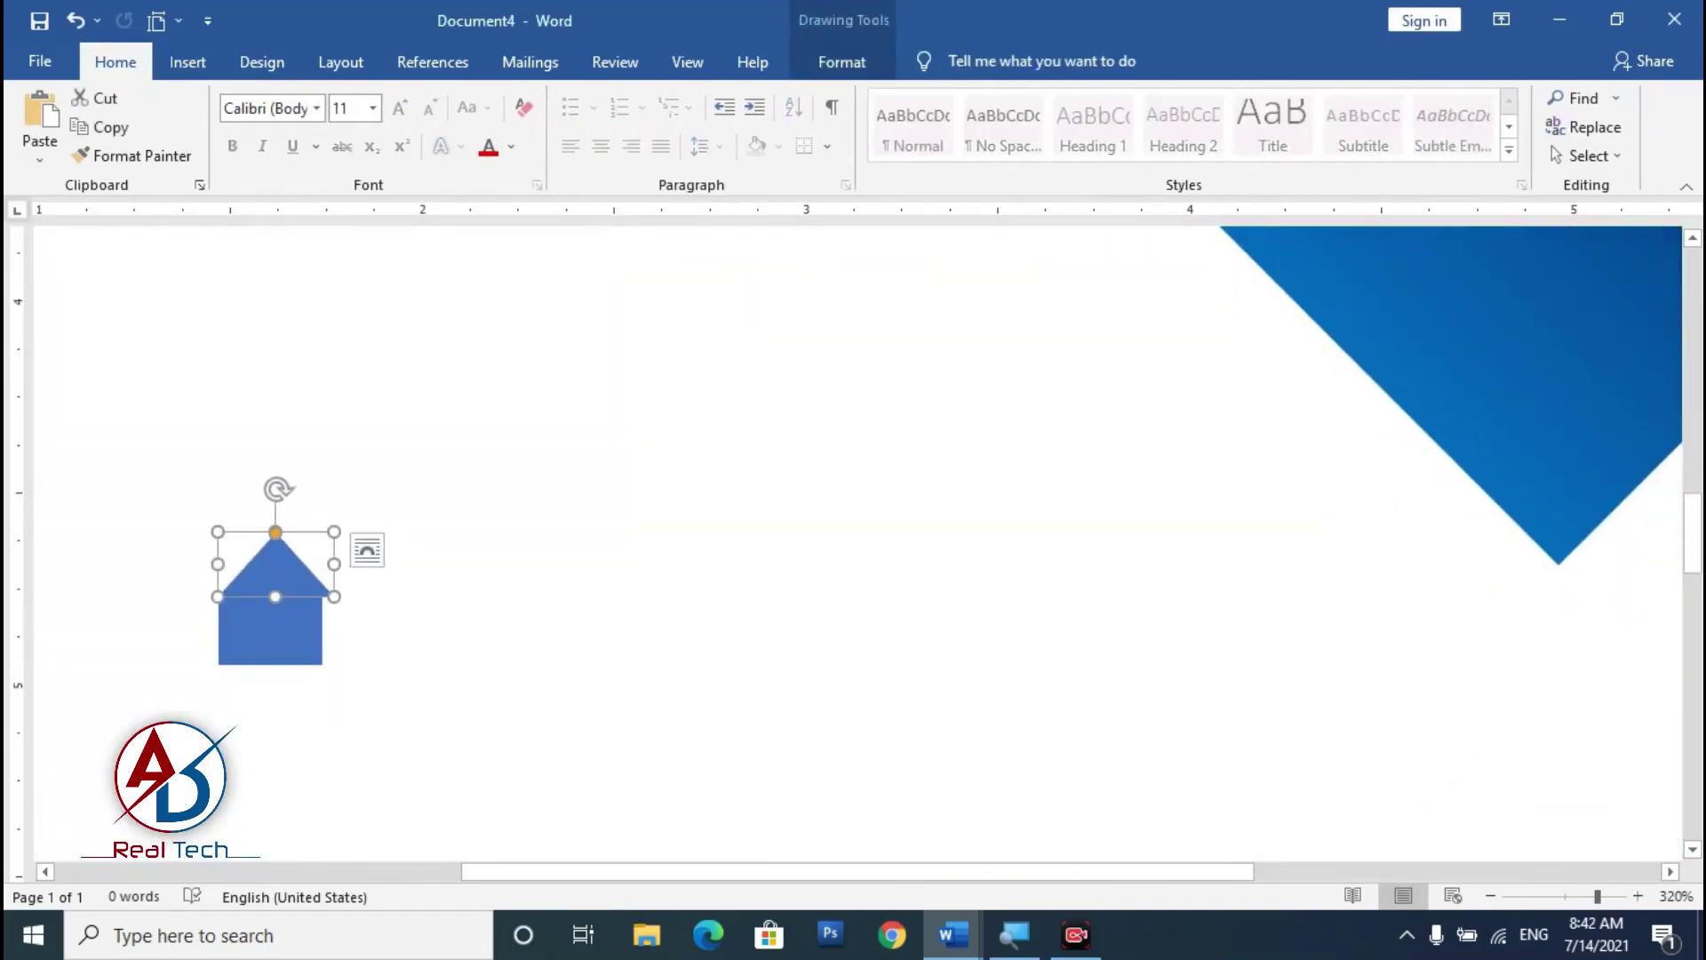
scroll(318, 583, "up", 9, "ctrl")
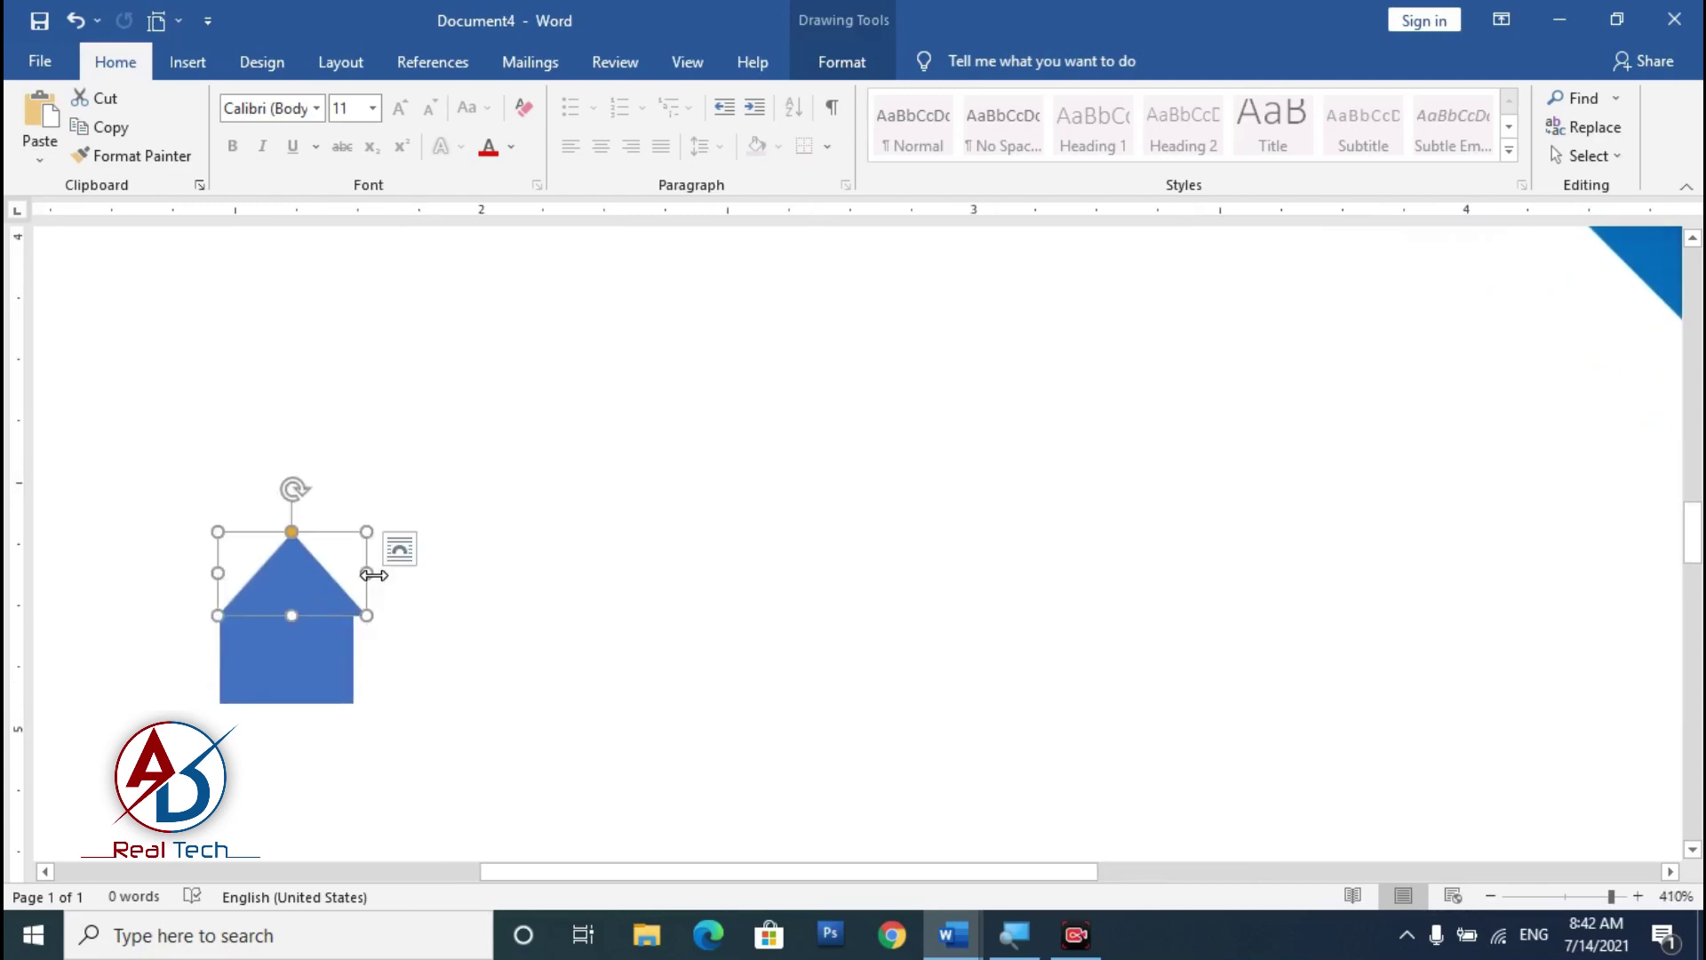
left_click_drag(364, 573, 355, 574)
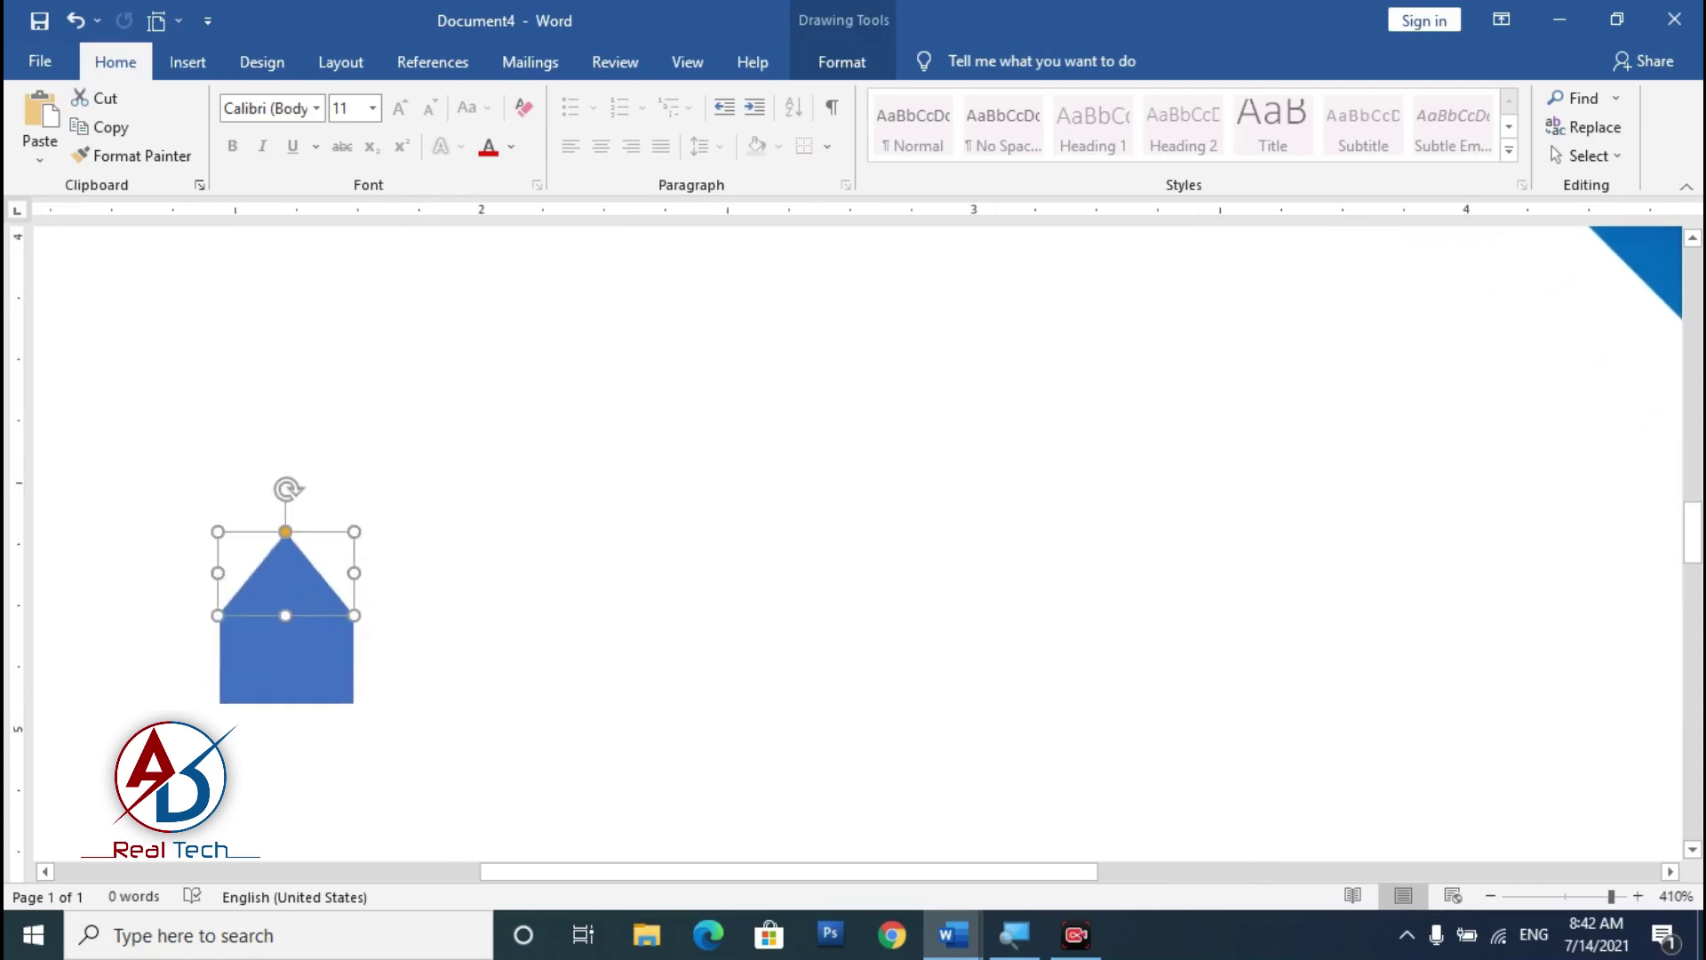
left_click_drag(355, 573, 374, 573)
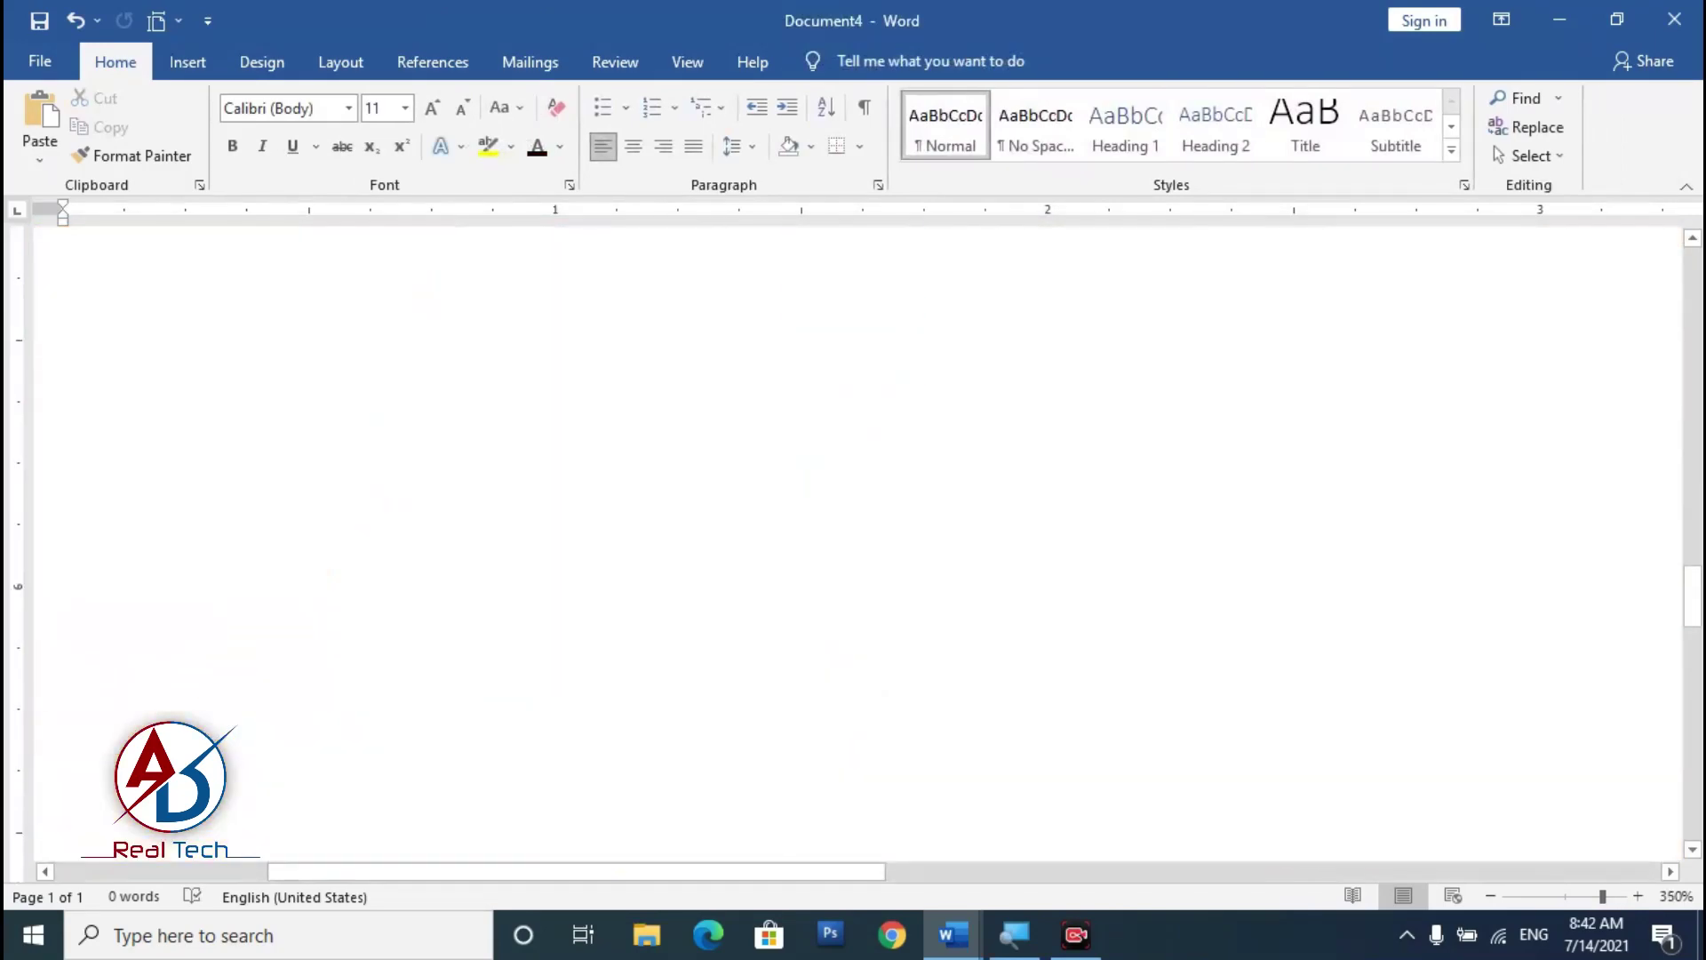
Step: Select the triangle and the square together and group them into one house icon
scroll(636, 652, "down", 14)
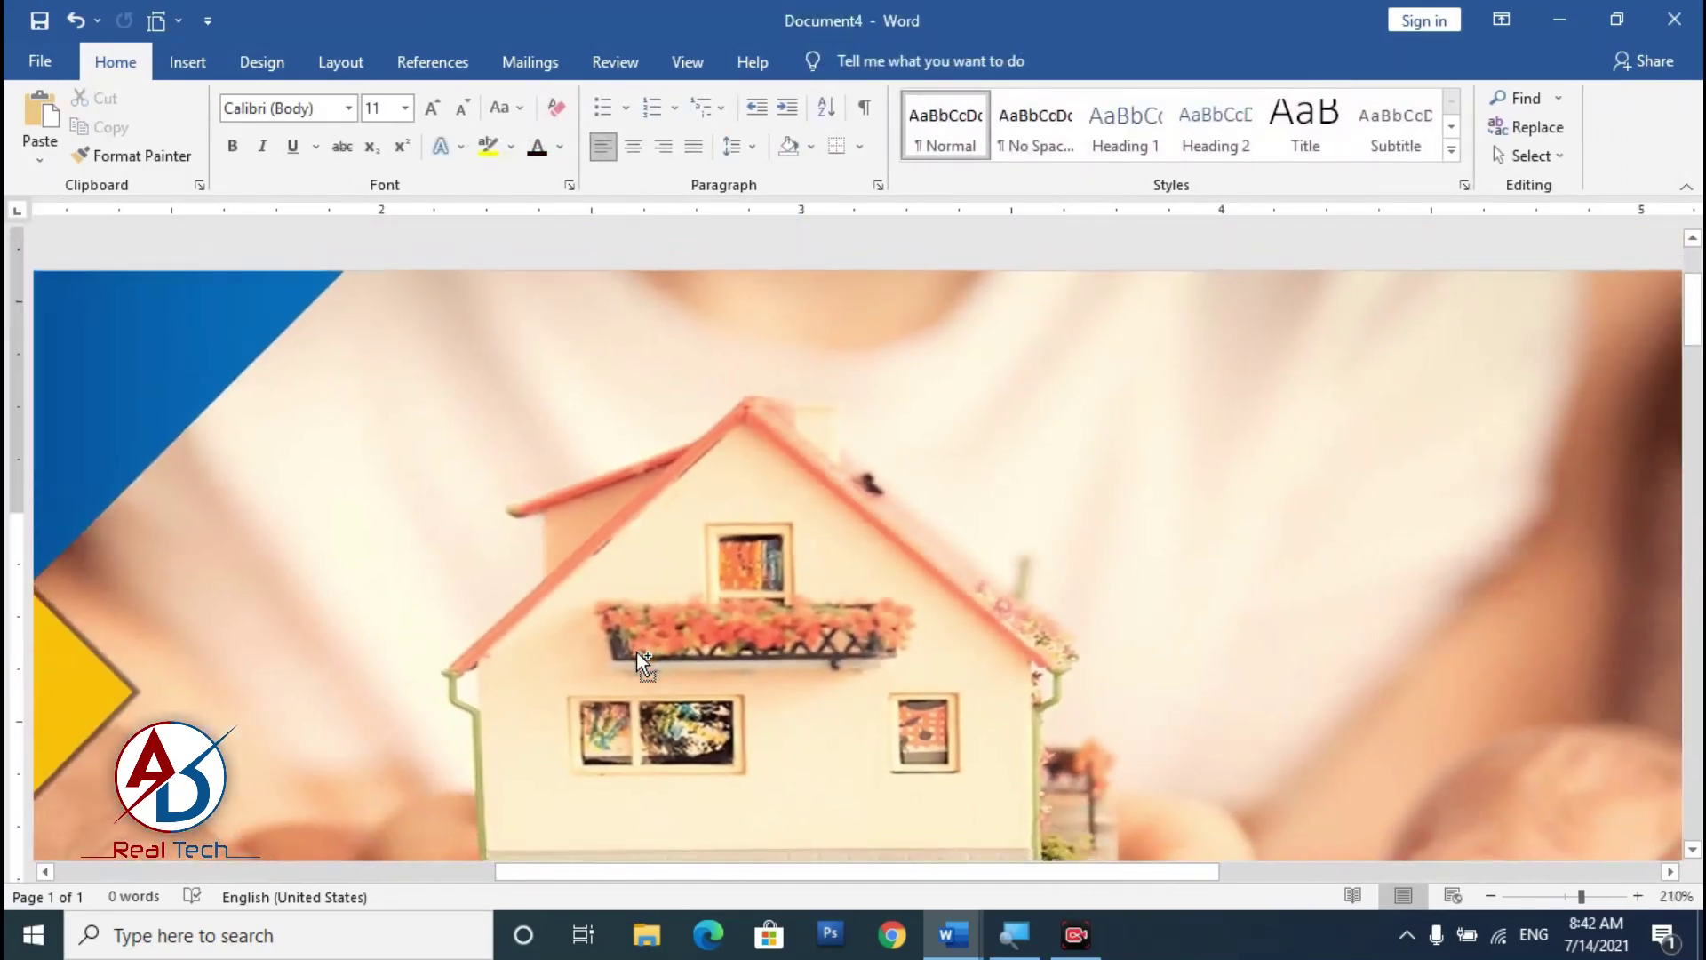
scroll(636, 653, "down", 16)
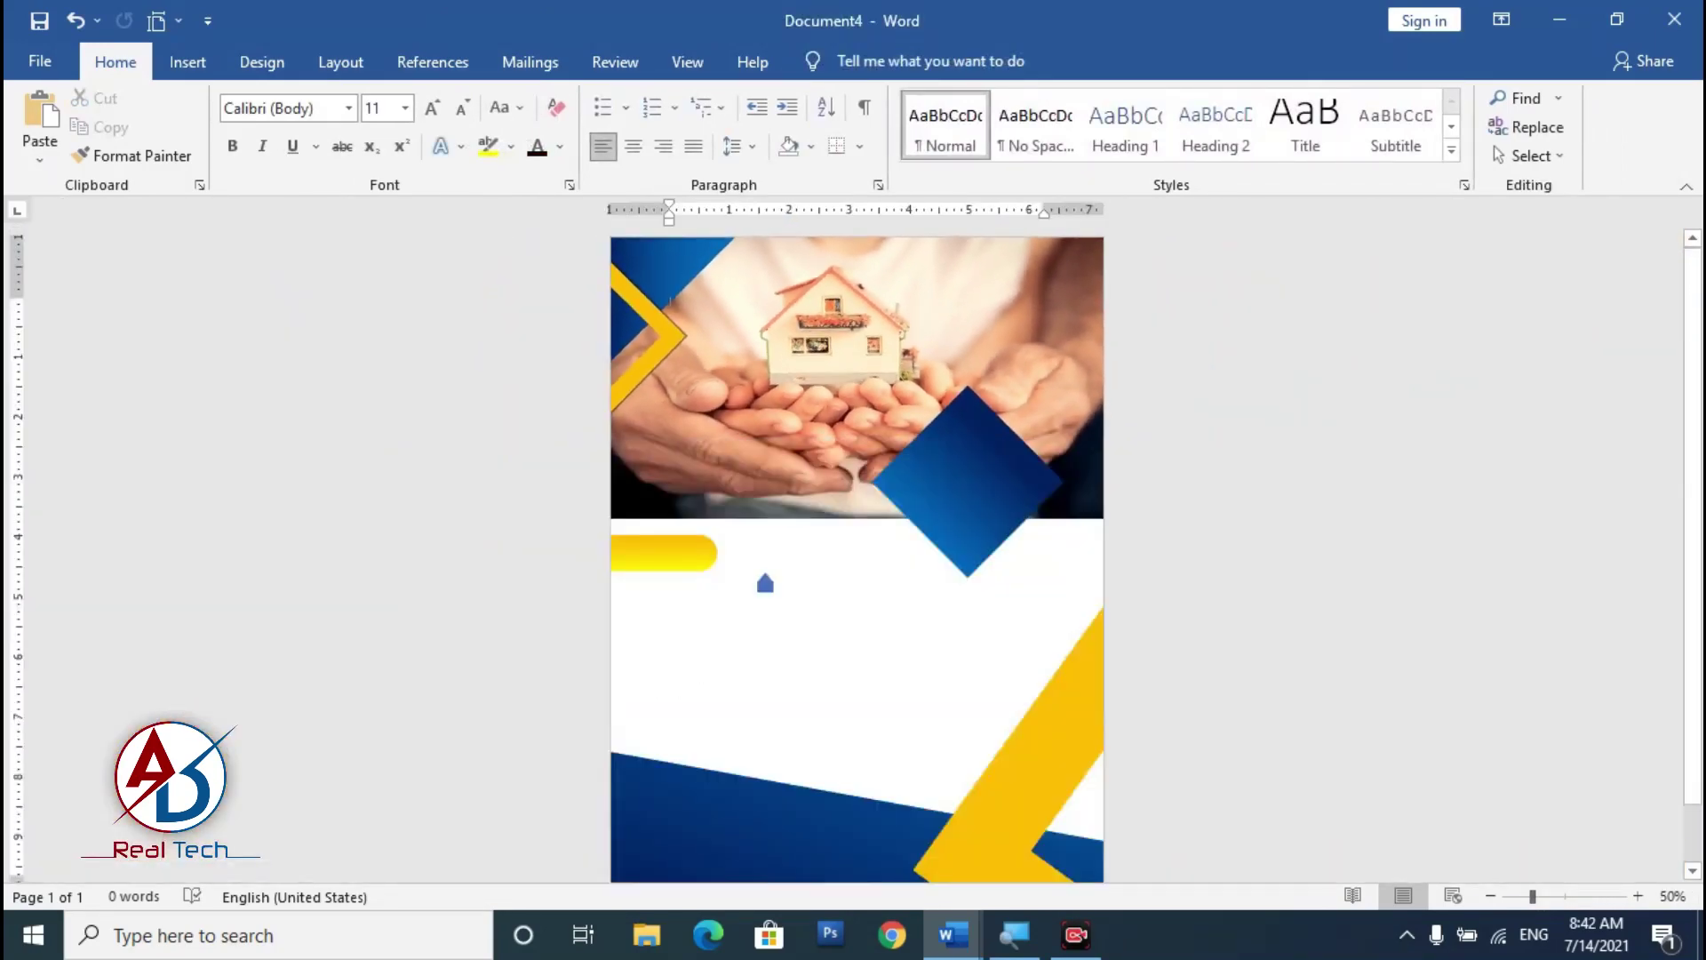
left_click(766, 583)
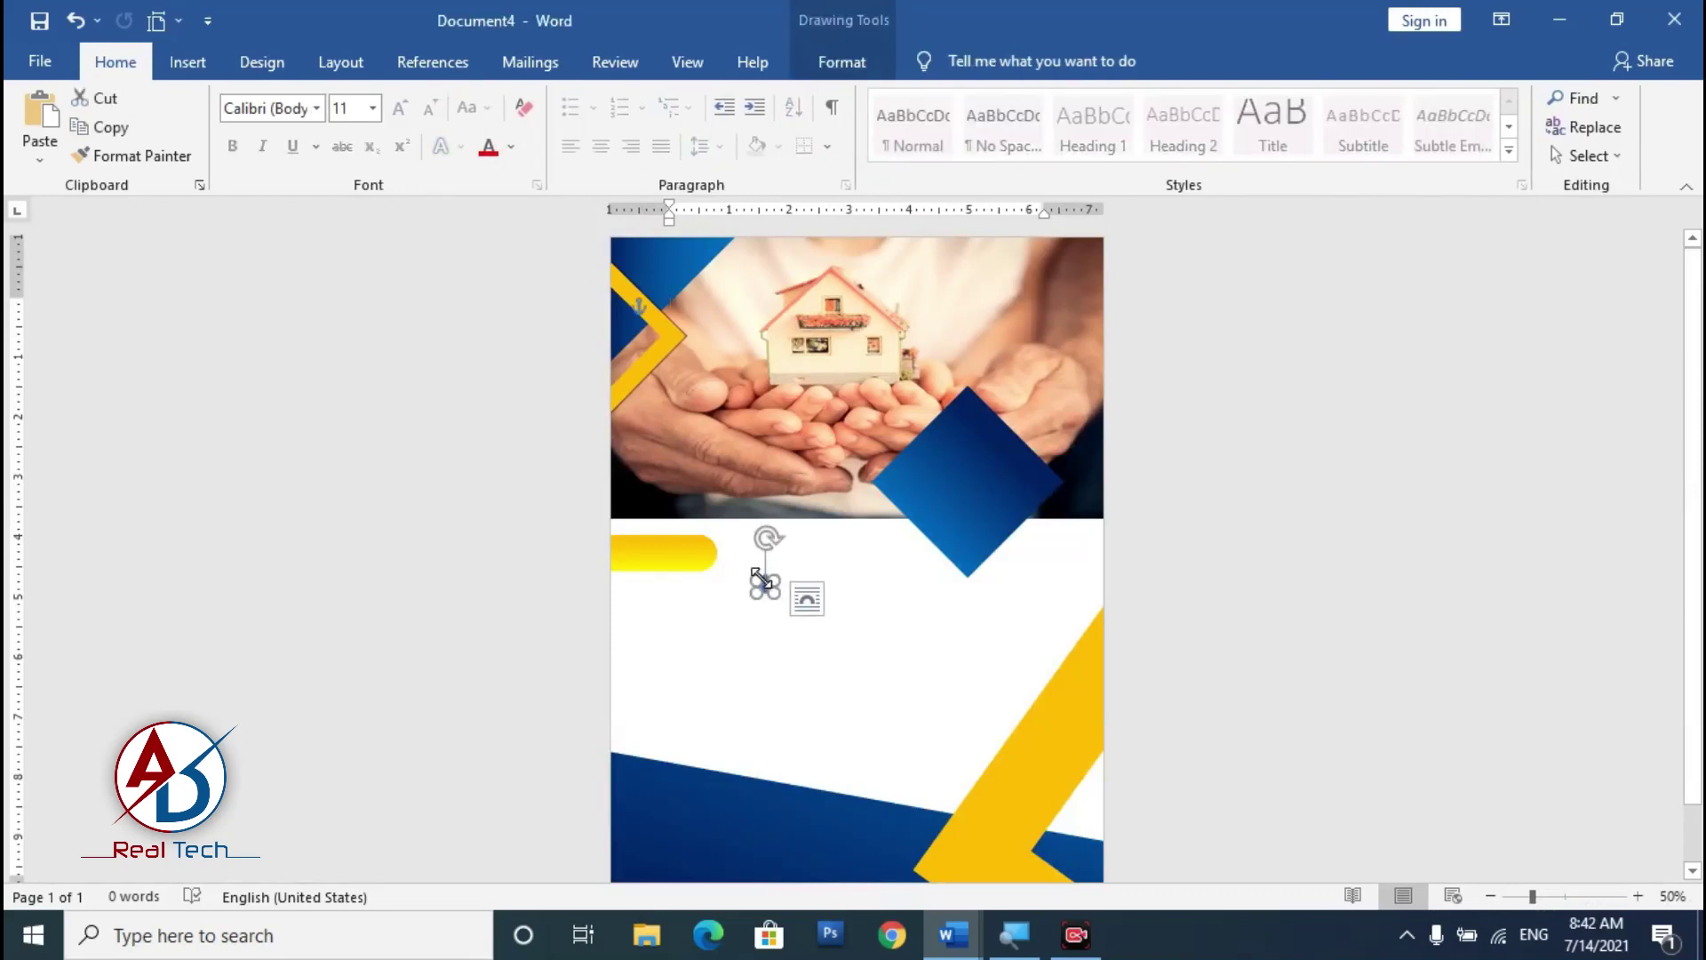
scroll(839, 625, "up", 8)
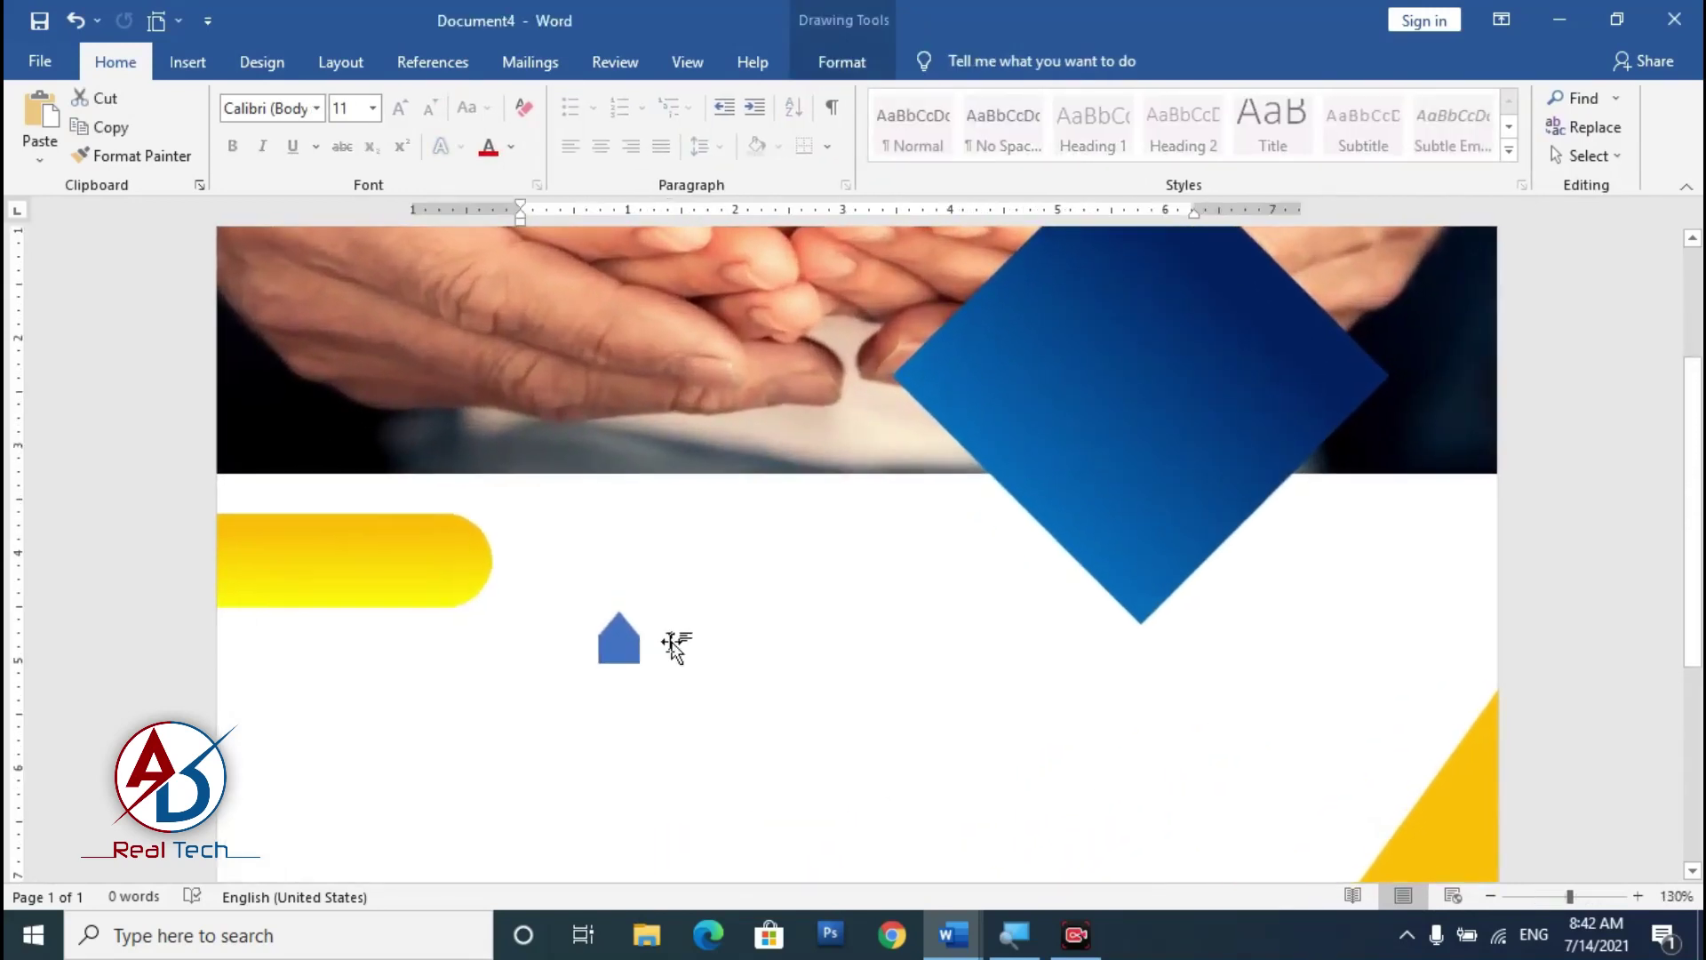
left_click(633, 638, "shift")
right_click(618, 665)
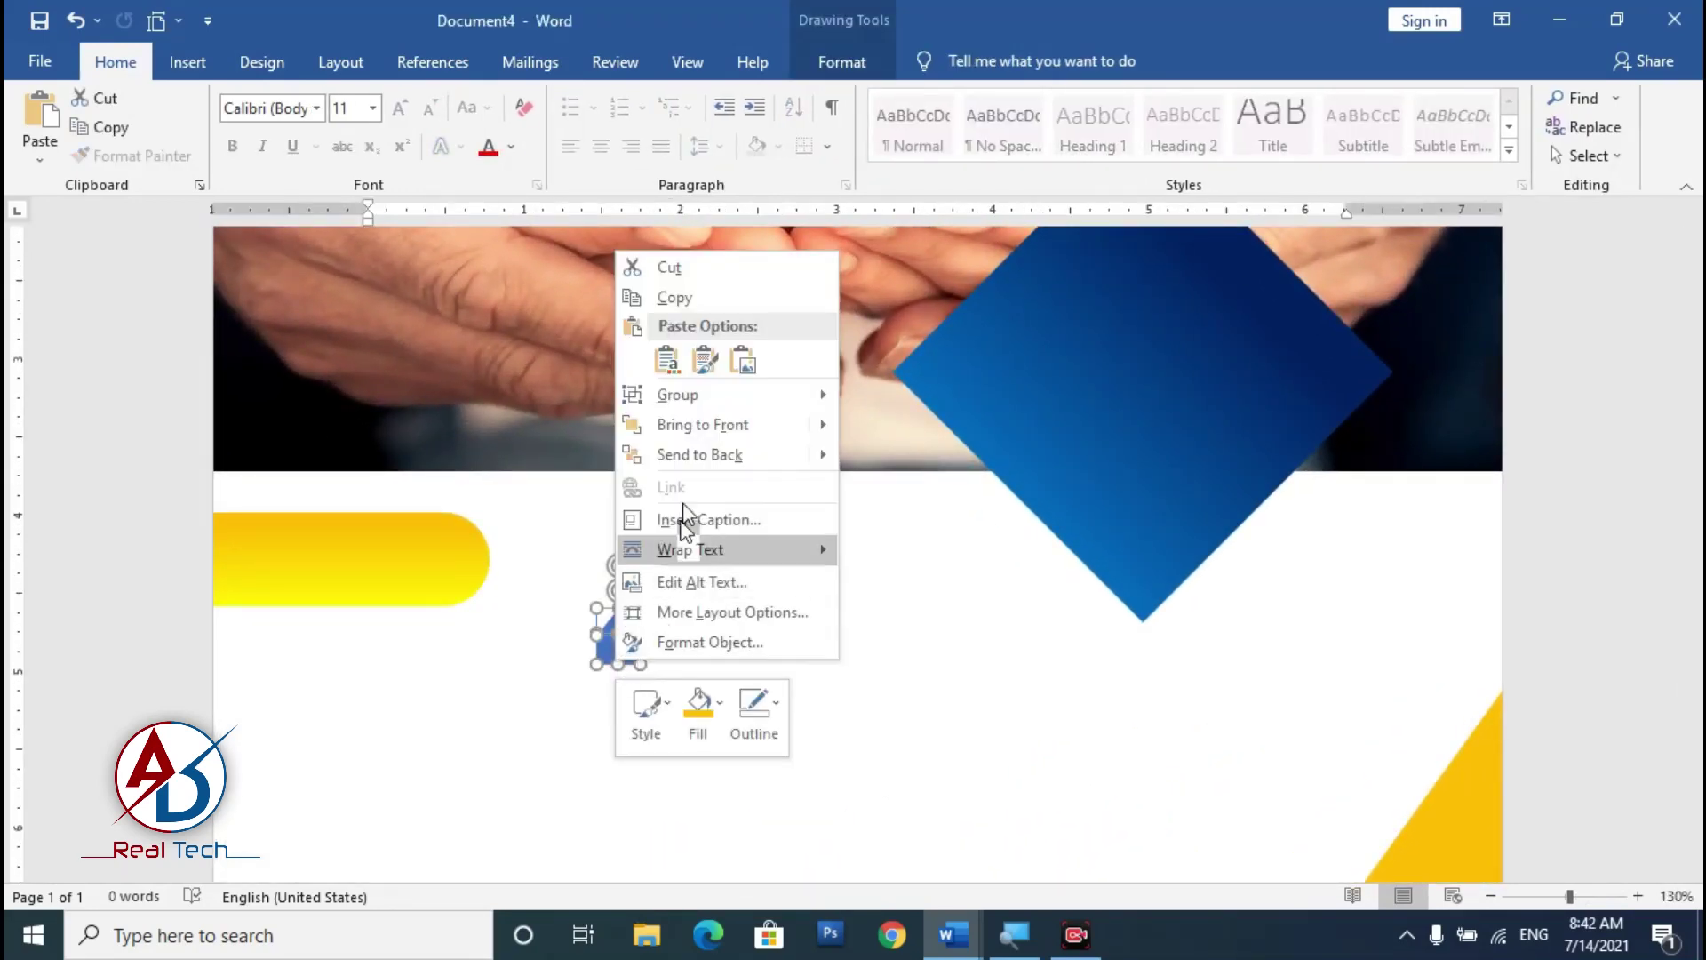
mouse_move(693, 394)
left_click(912, 403)
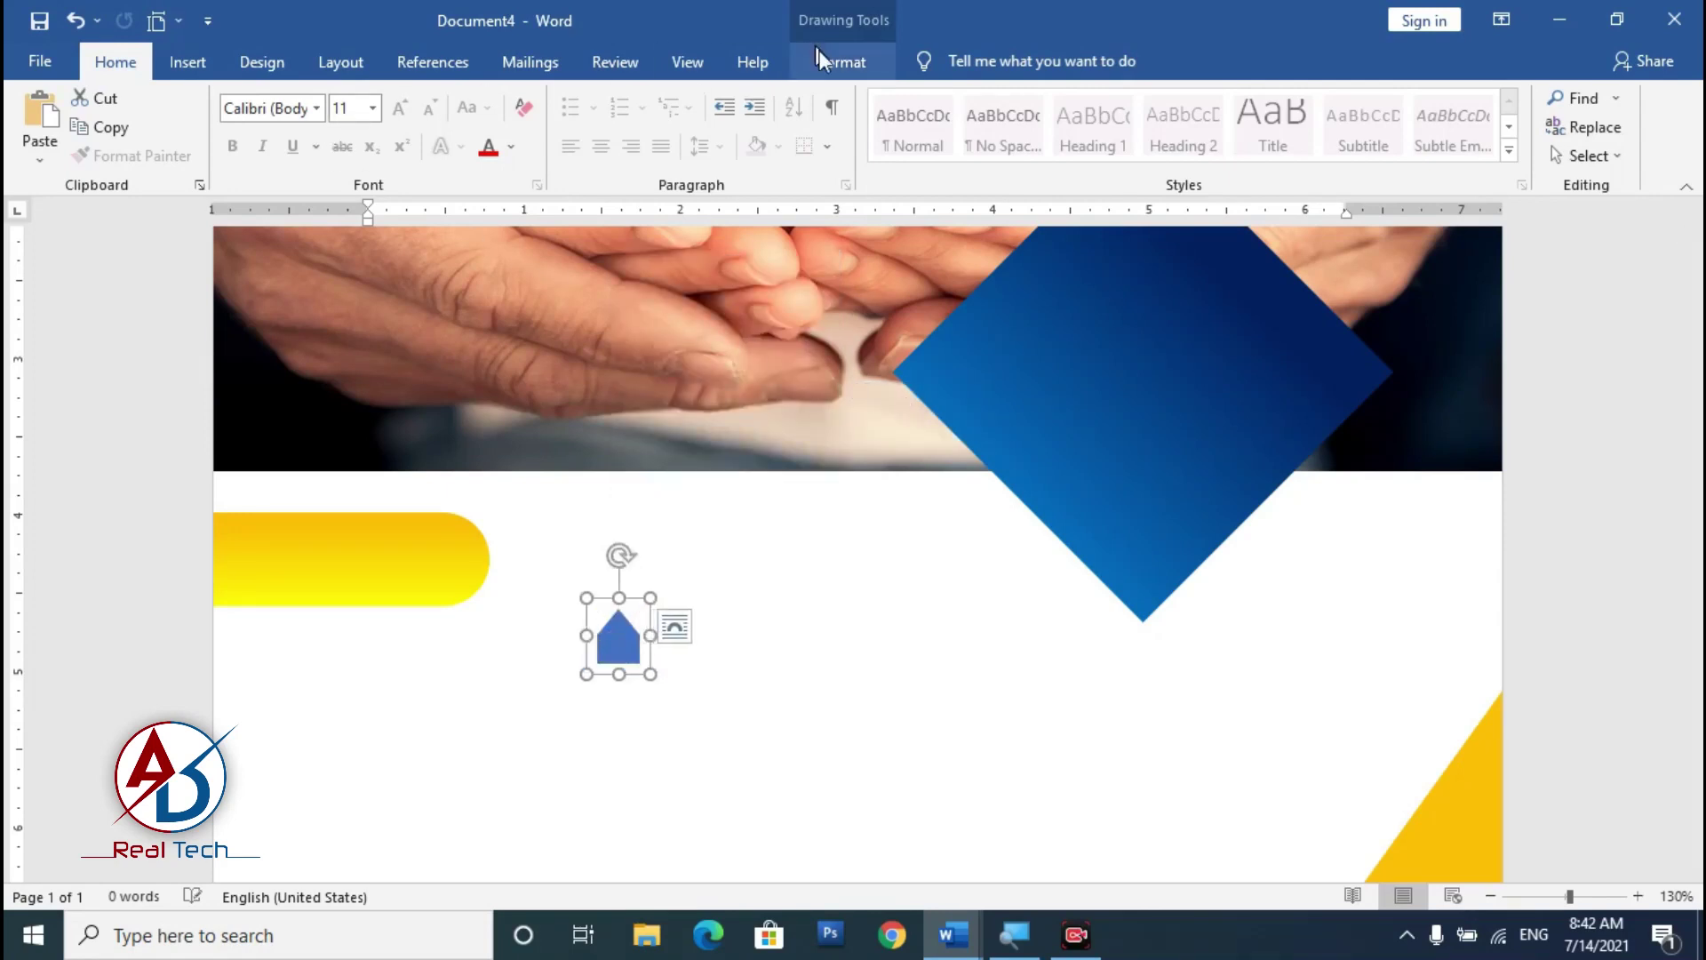
Step: Fill the grouped house icon with white and place it on the blue corner shape at the page's upper left
left_click(839, 60)
left_click(555, 100)
left_click(562, 314)
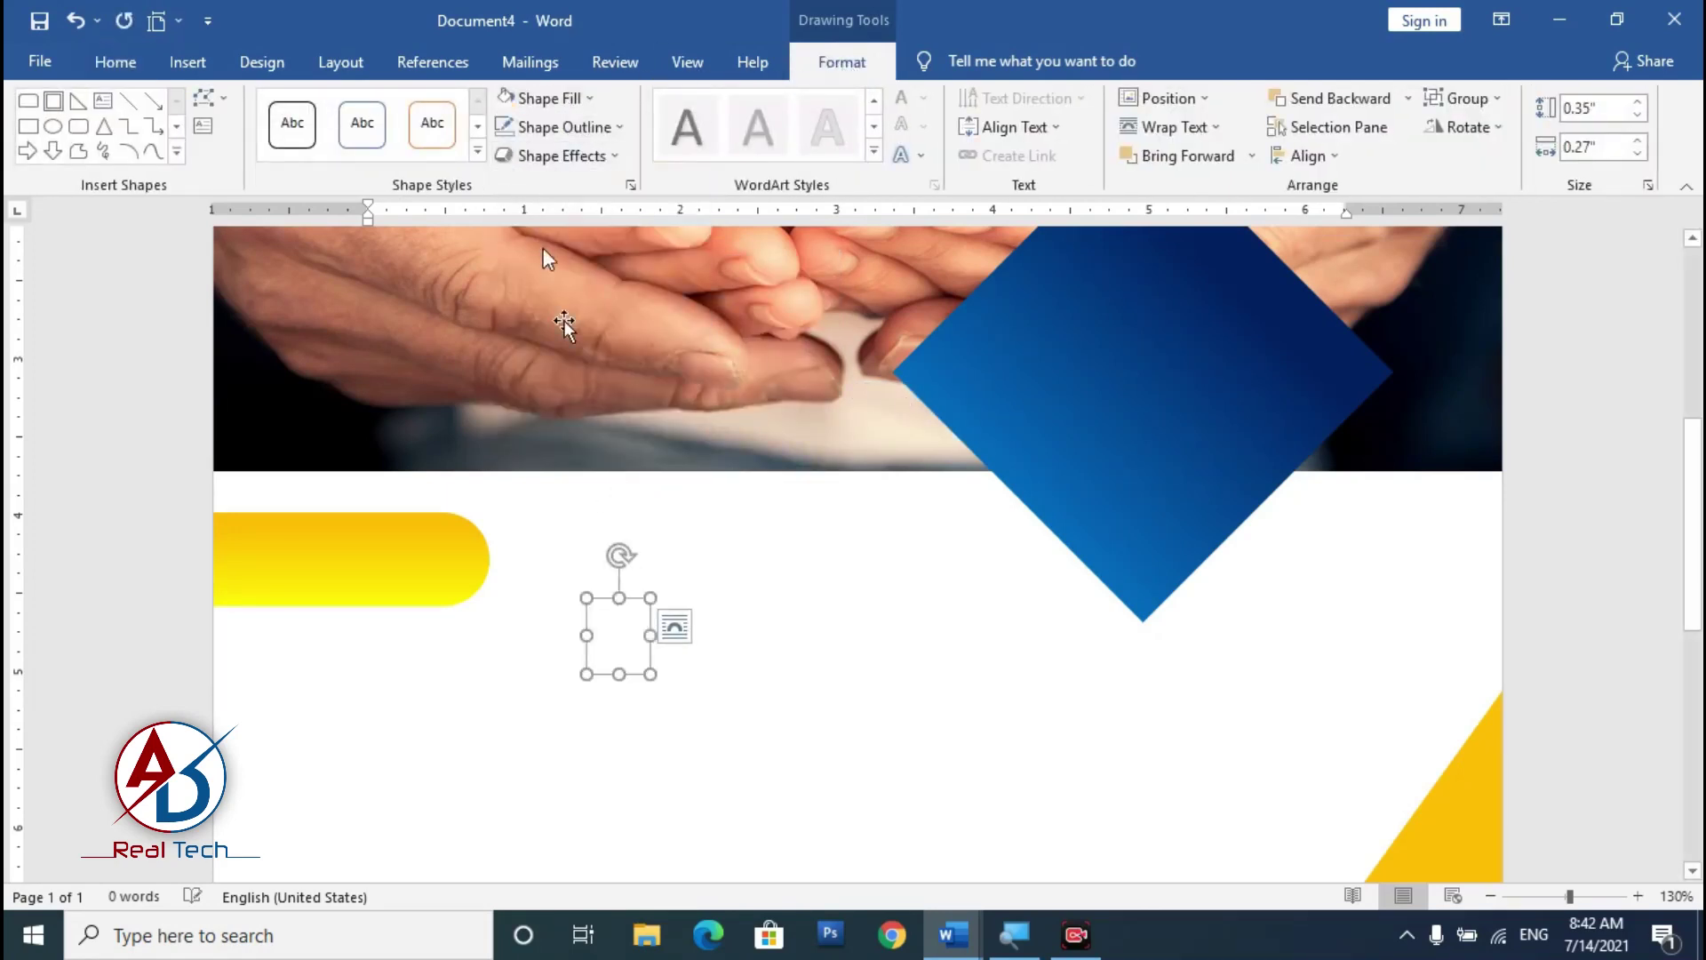
left_click_drag(607, 632, 342, 299)
scroll(461, 488, "up", 3, "ctrl")
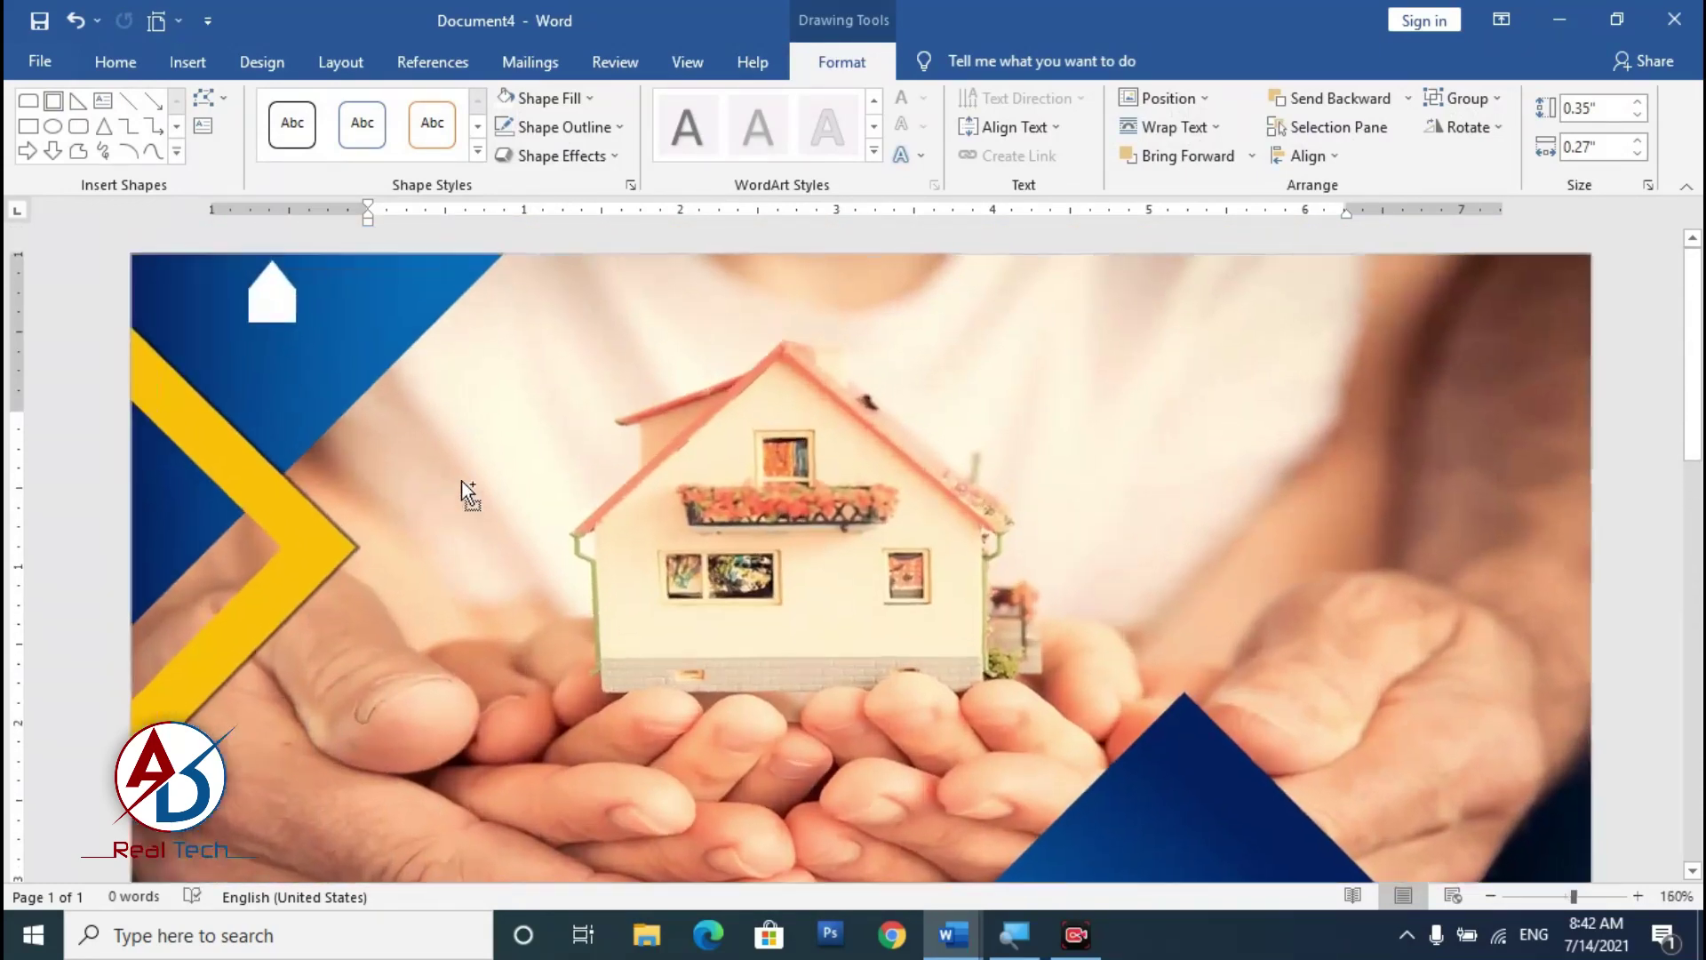
scroll(476, 545, "down", 10)
left_click(476, 544)
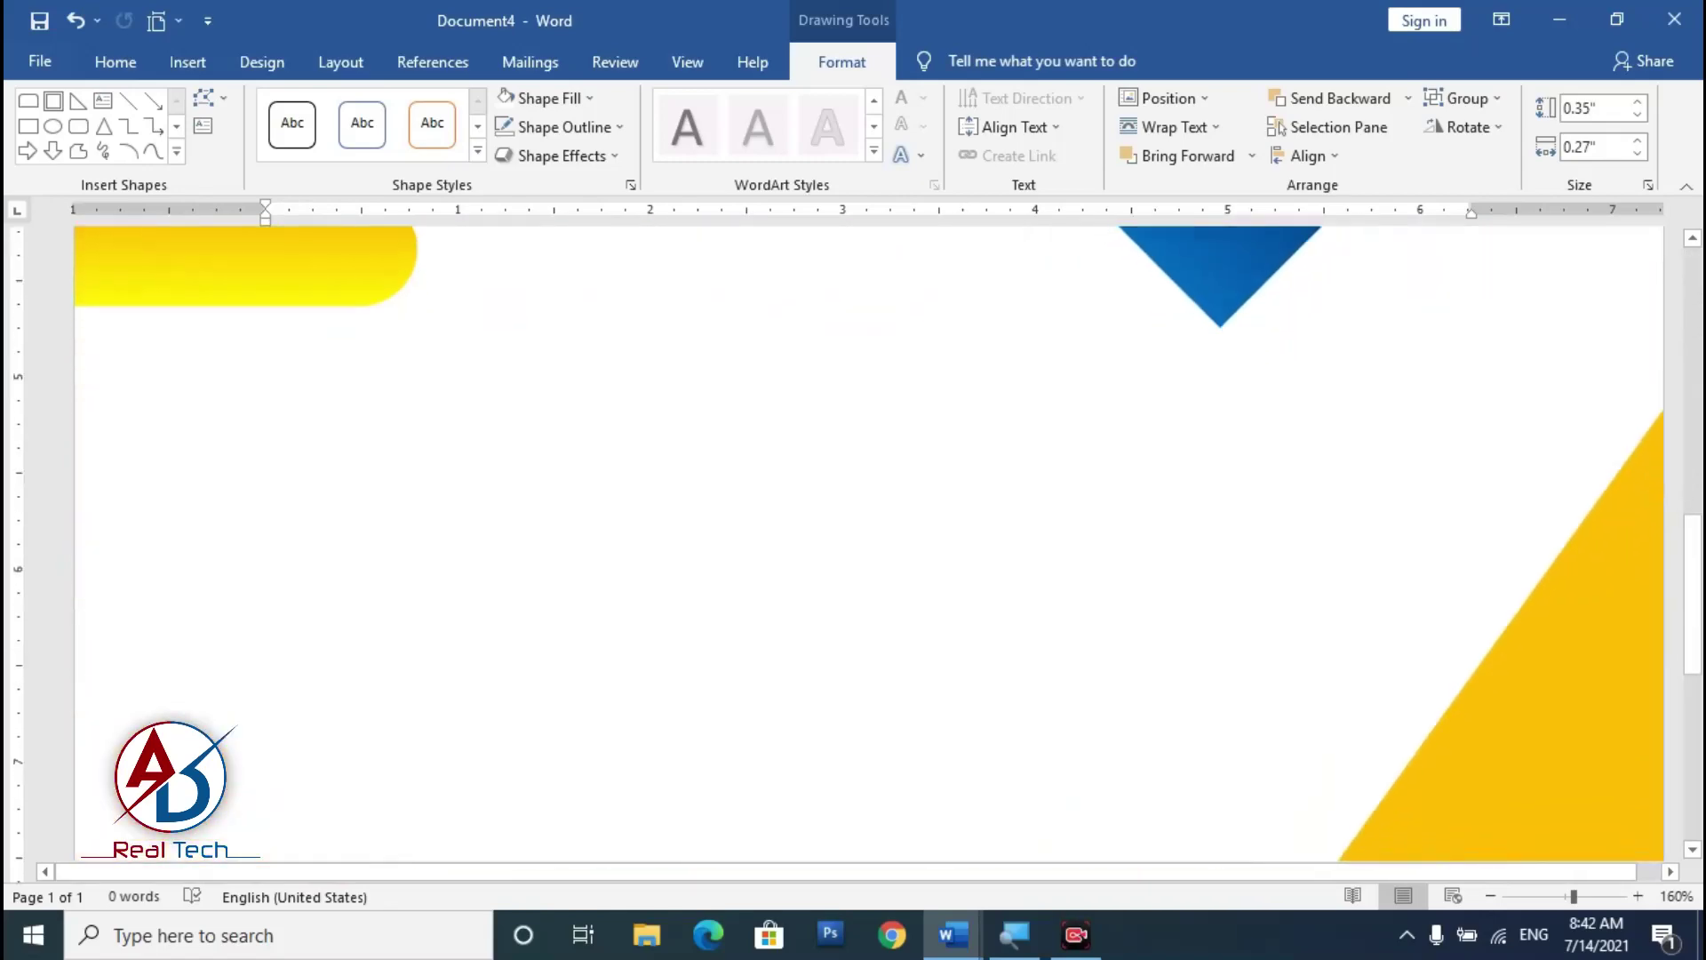
Step: Insert a plain black WordArt text, clear its formatting and apply the No Spacing style
scroll(476, 545, "up", 10)
left_click(188, 62)
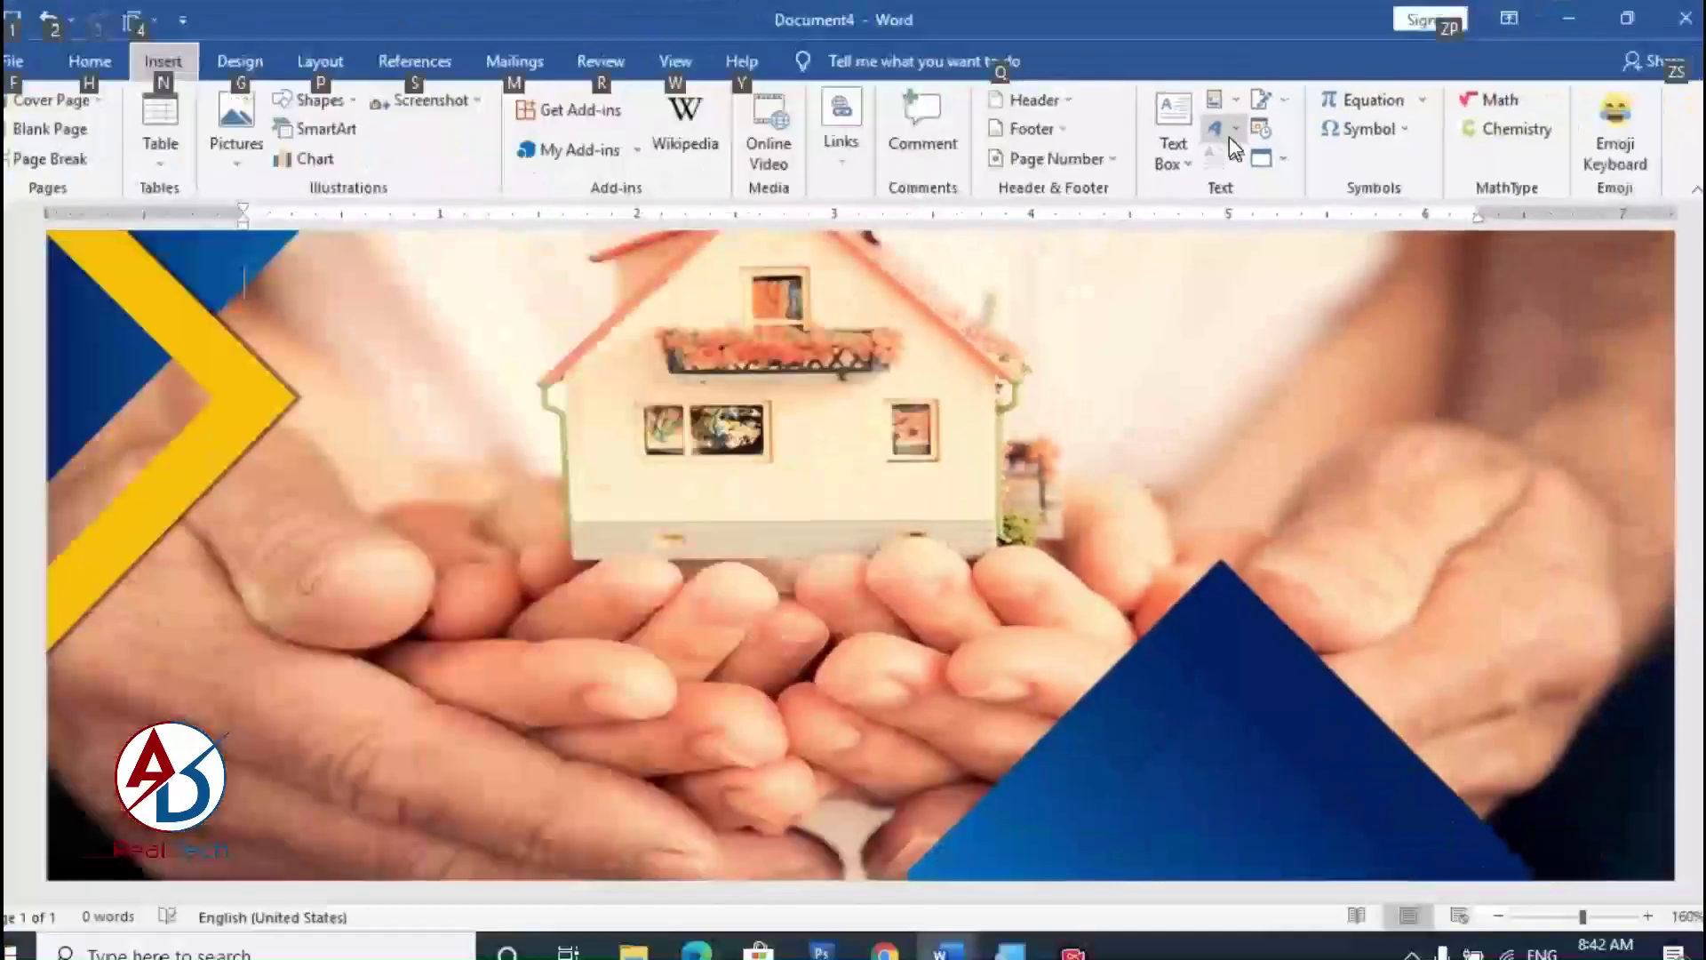
left_click(1229, 137)
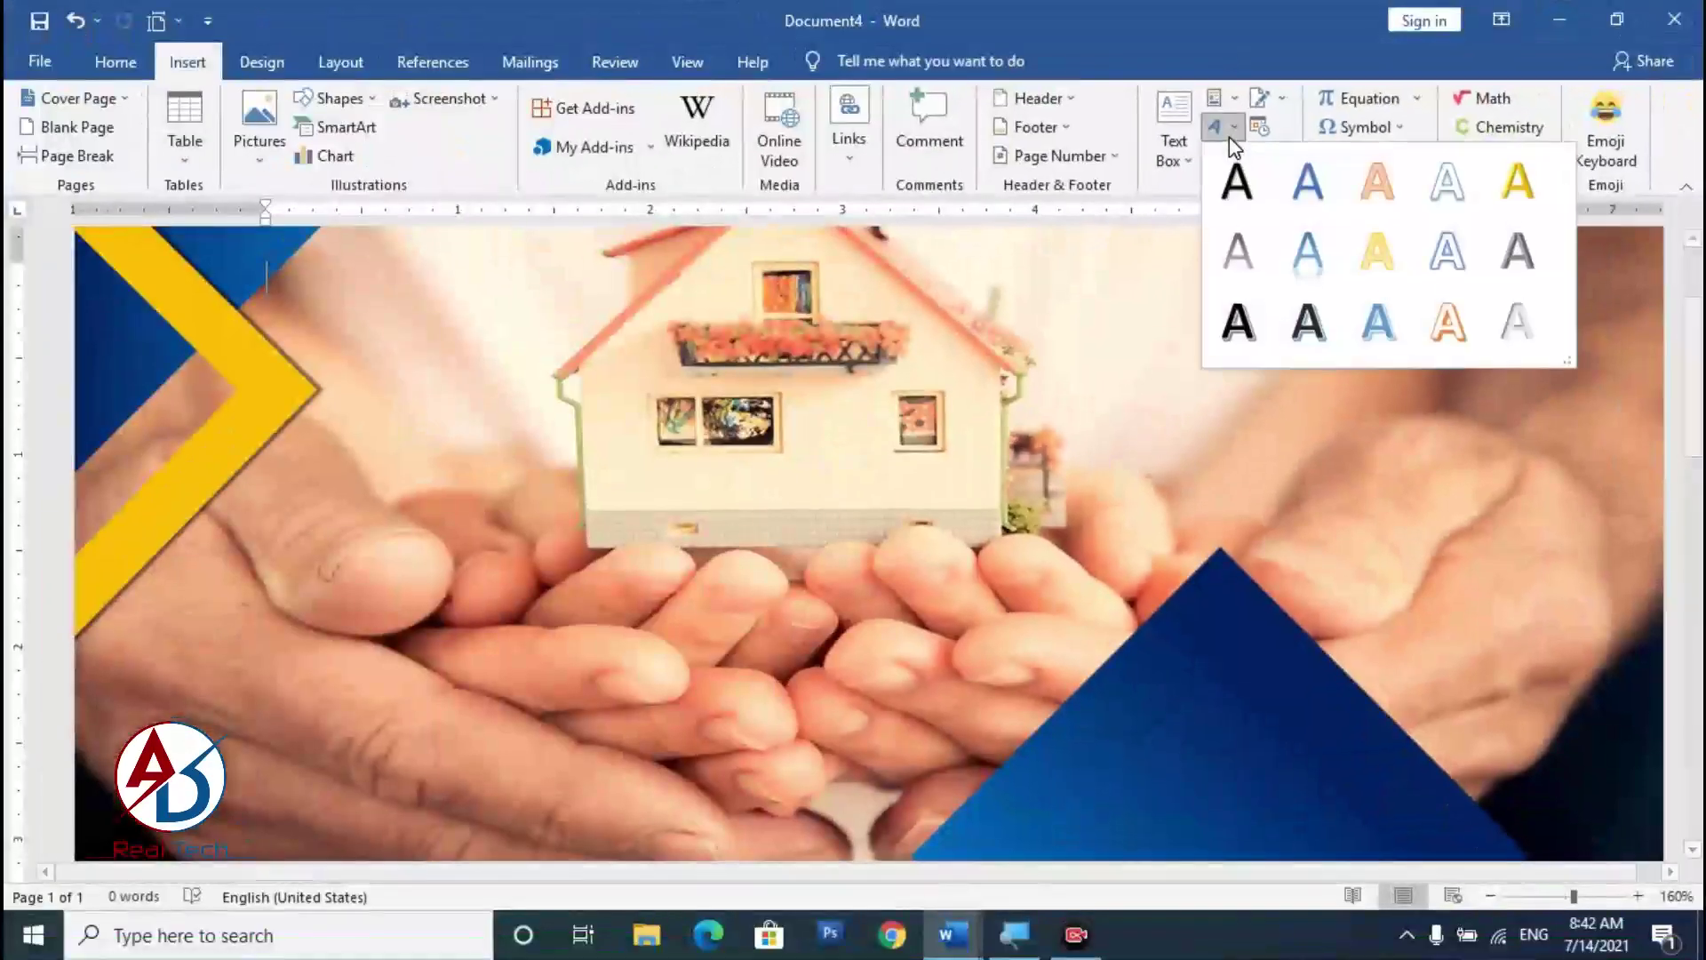
left_click(1237, 182)
left_click(118, 62)
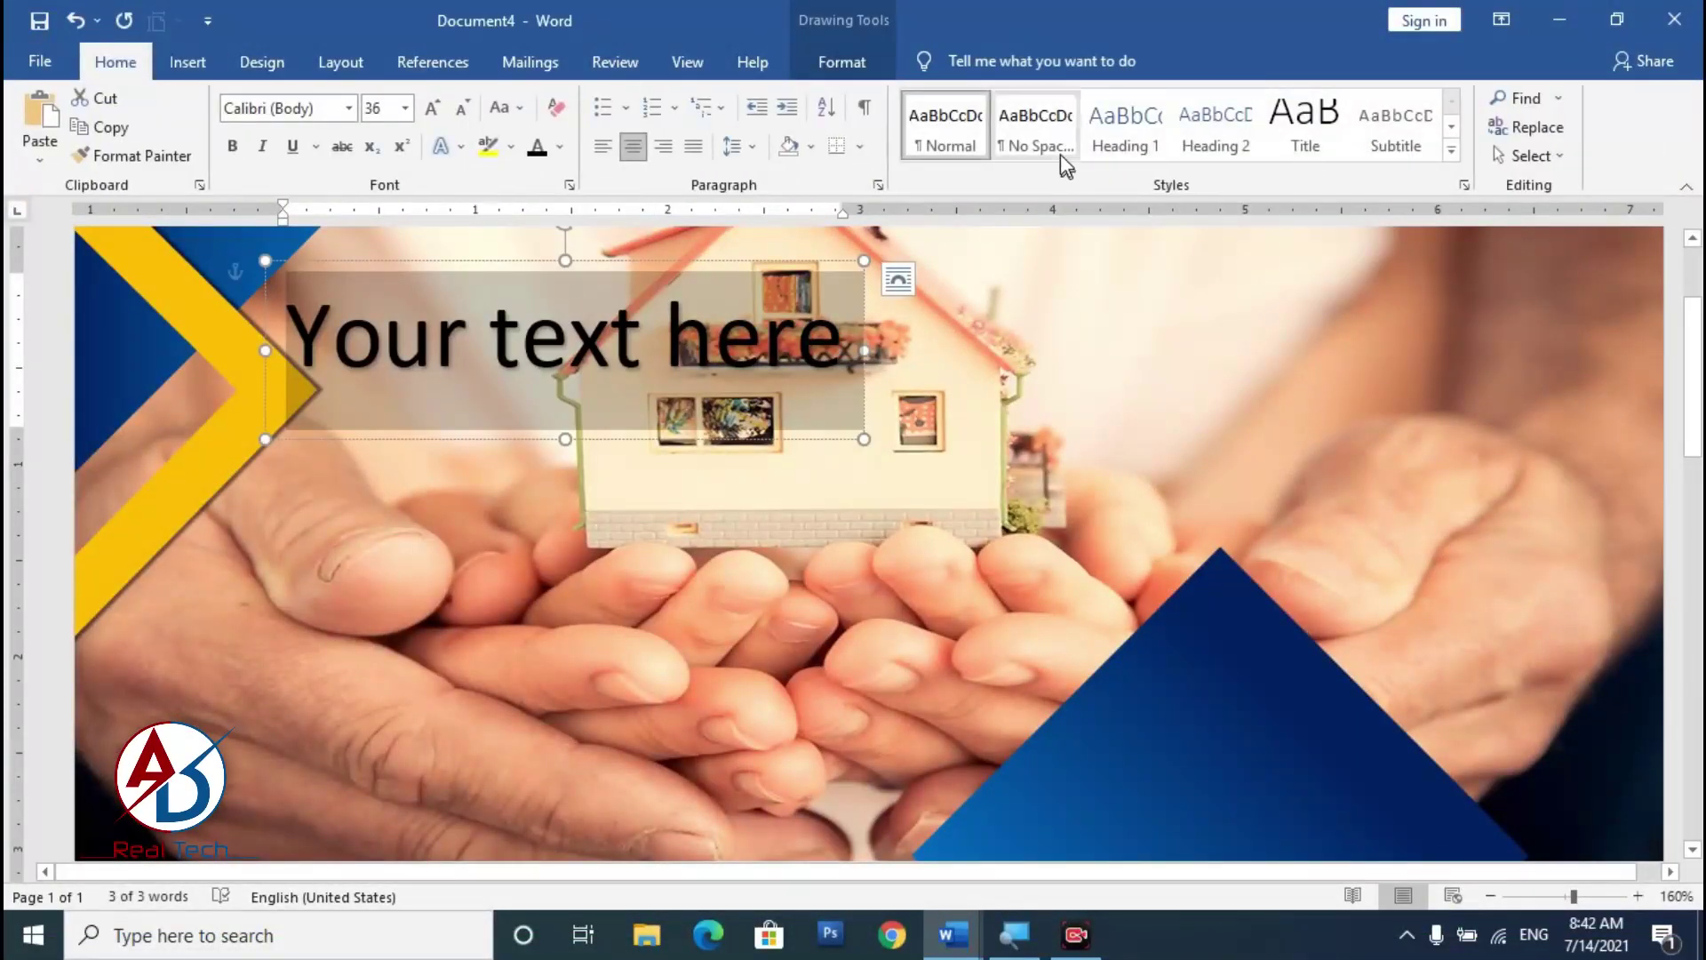
left_click(558, 110)
left_click(1035, 144)
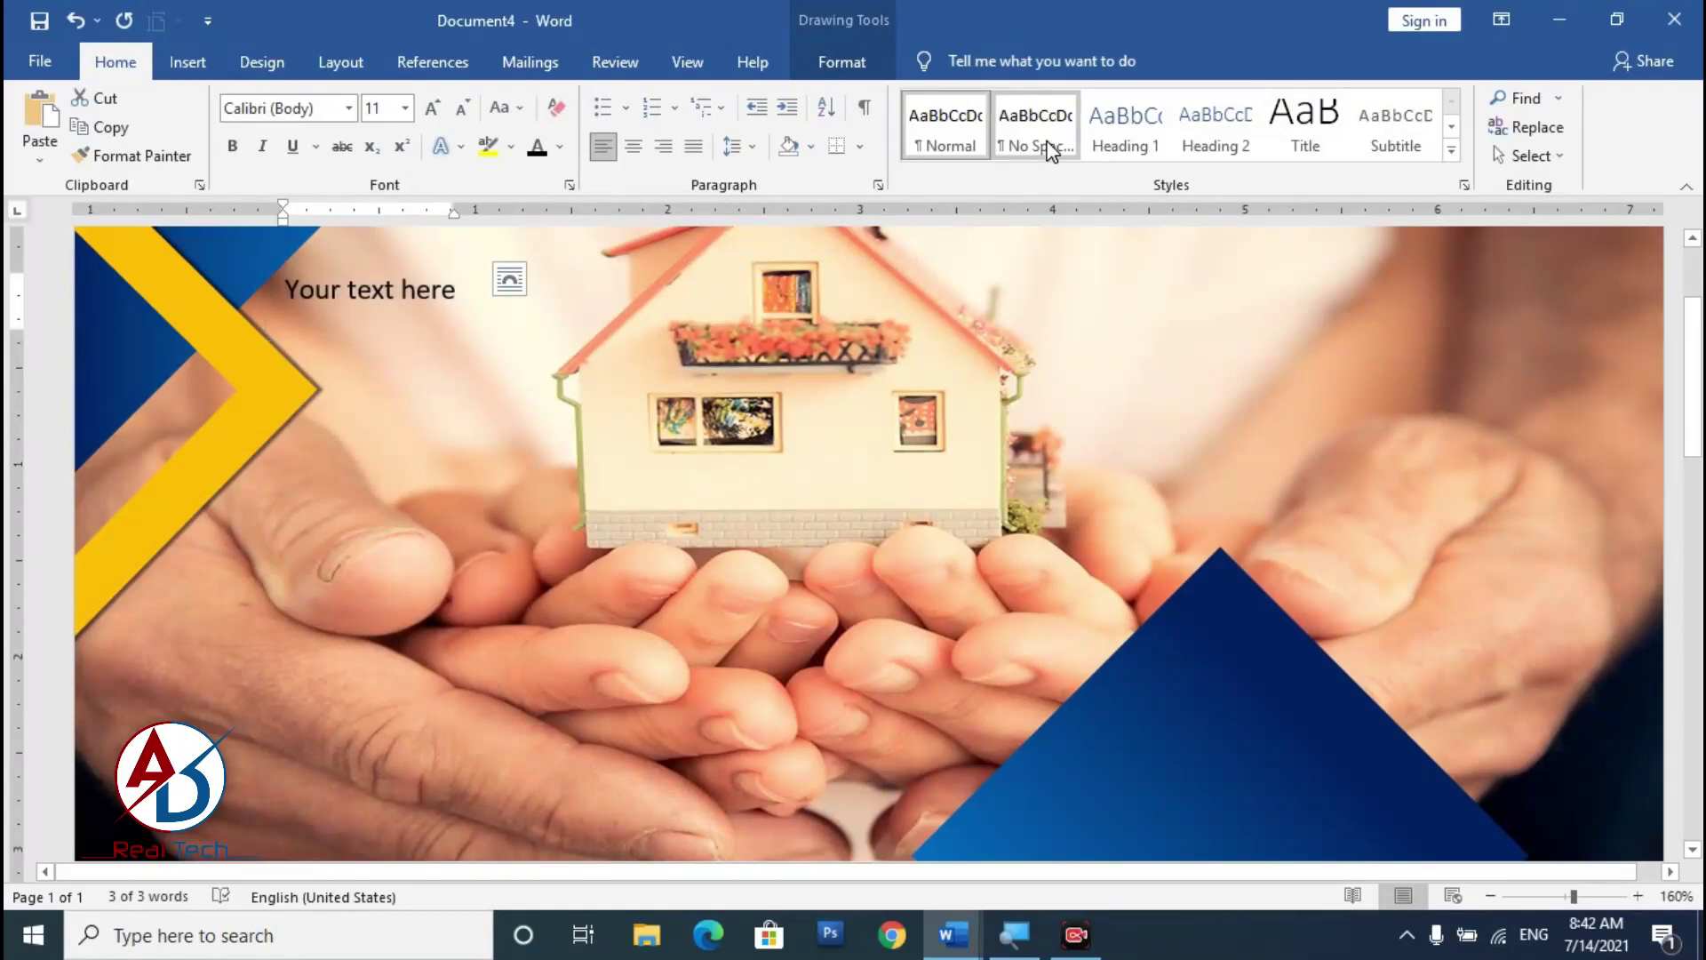
Step: Replace the WordArt placeholder with COMPANY LOGO on two centred lines and make it bold
left_click_drag(418, 266, 547, 362)
triple_click(588, 401)
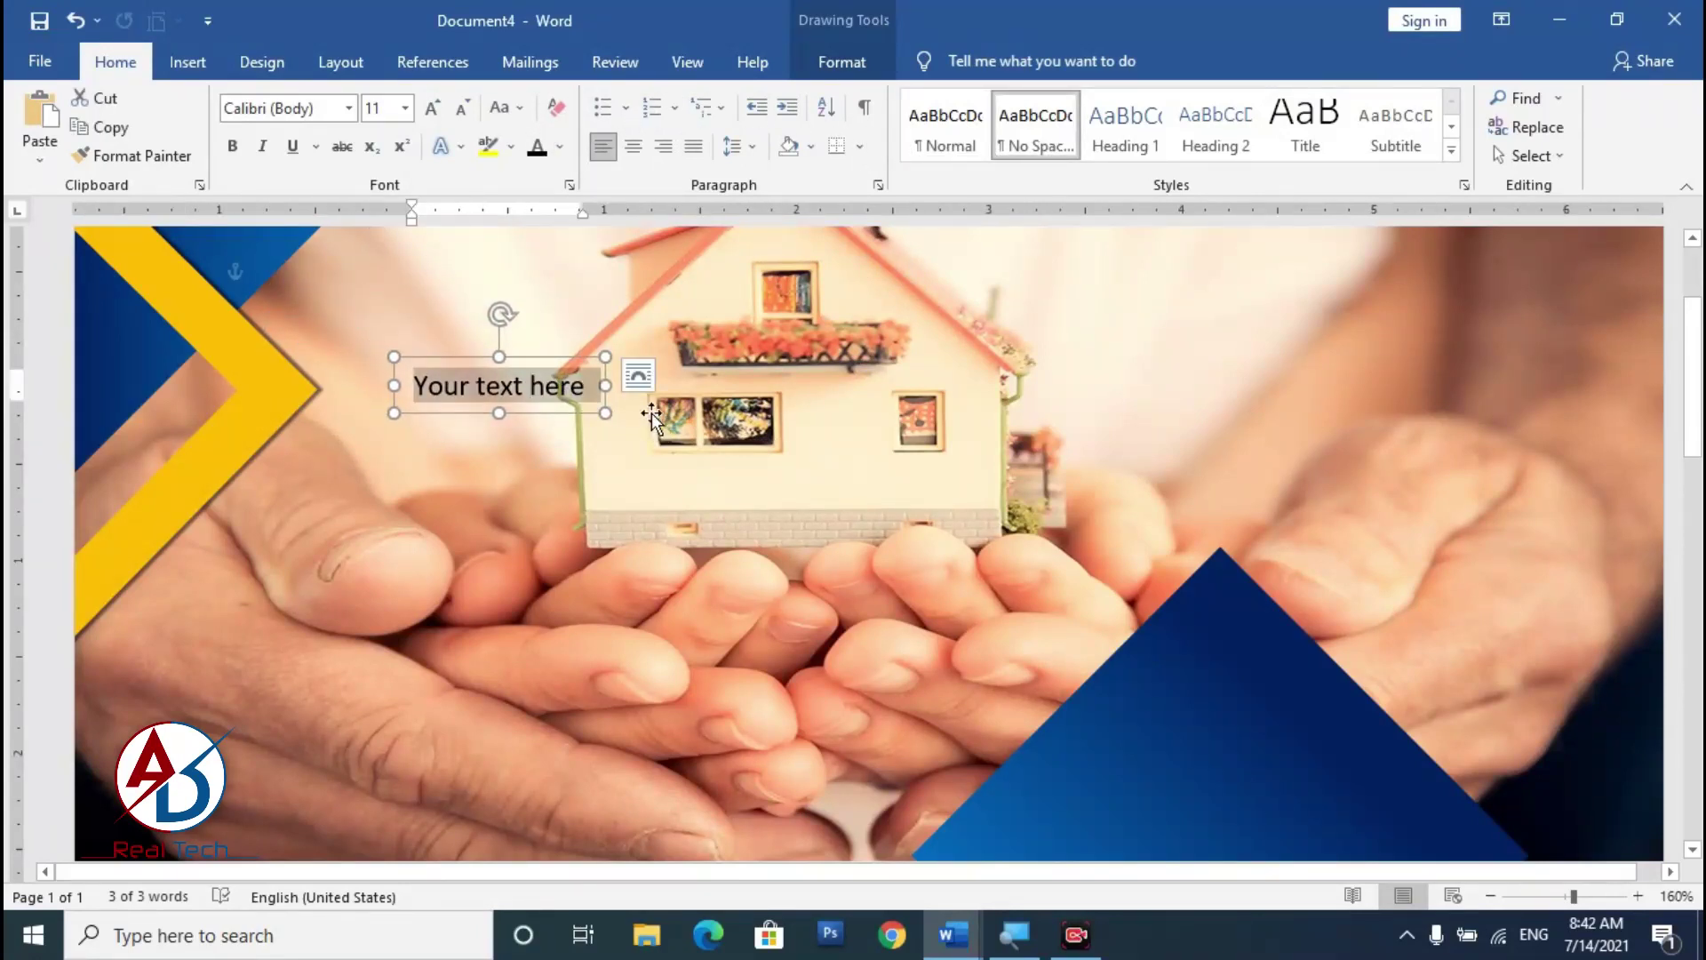
type("Company")
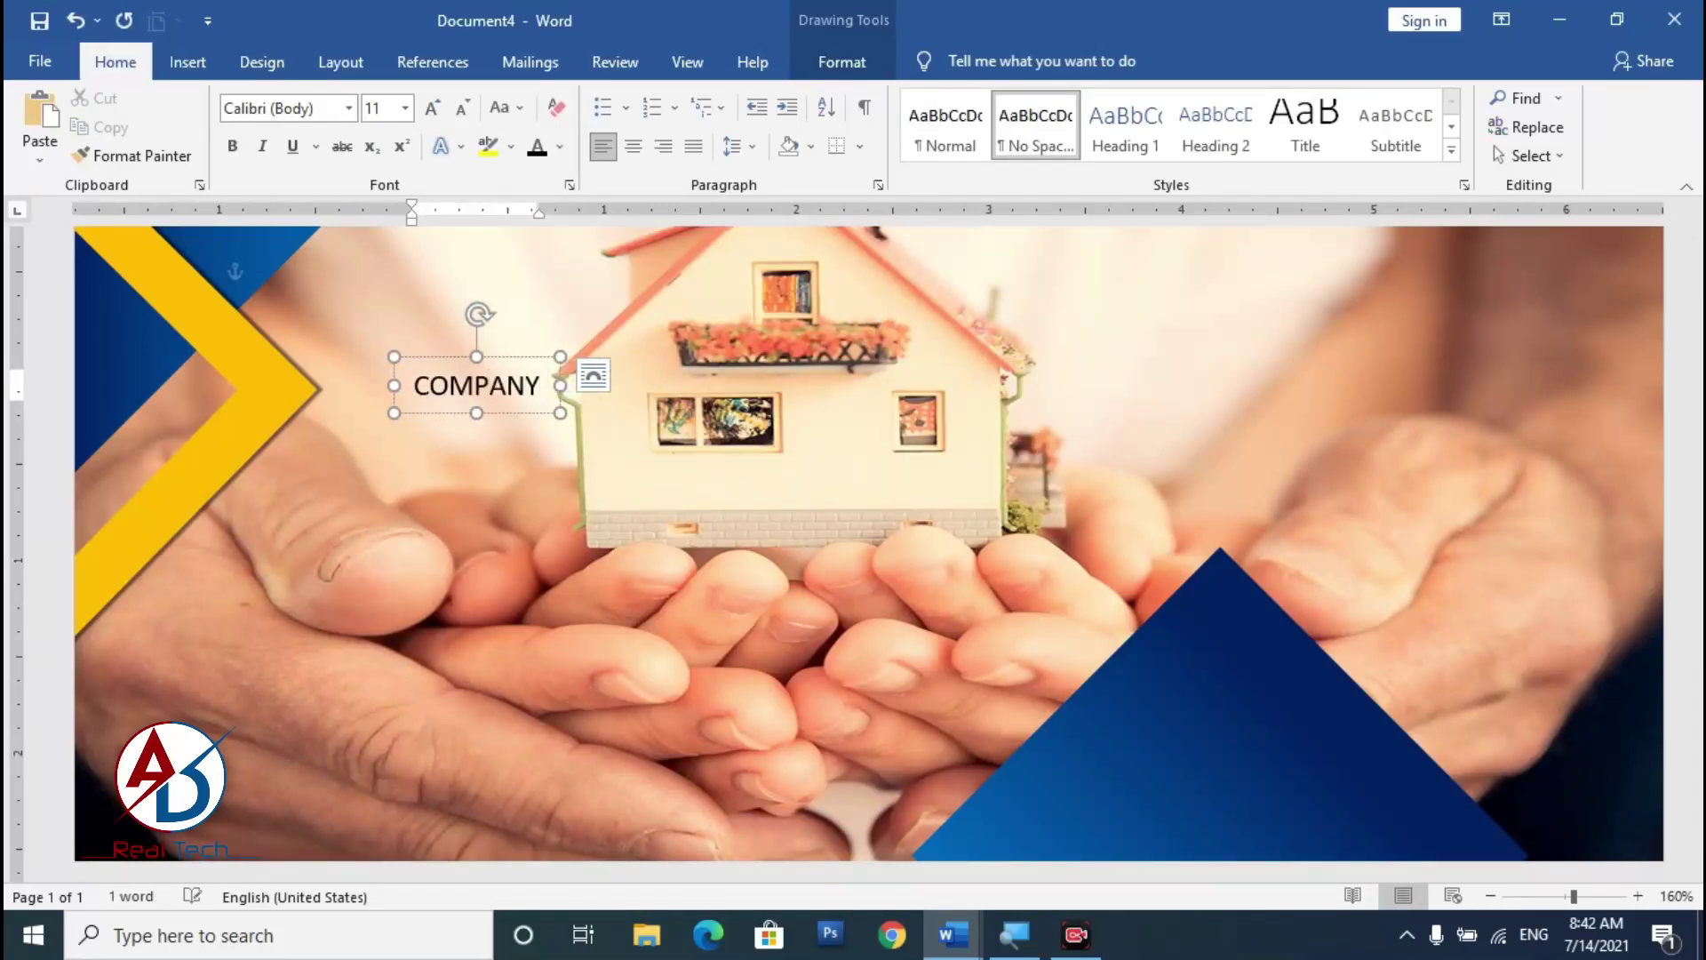
key("ctrl+a")
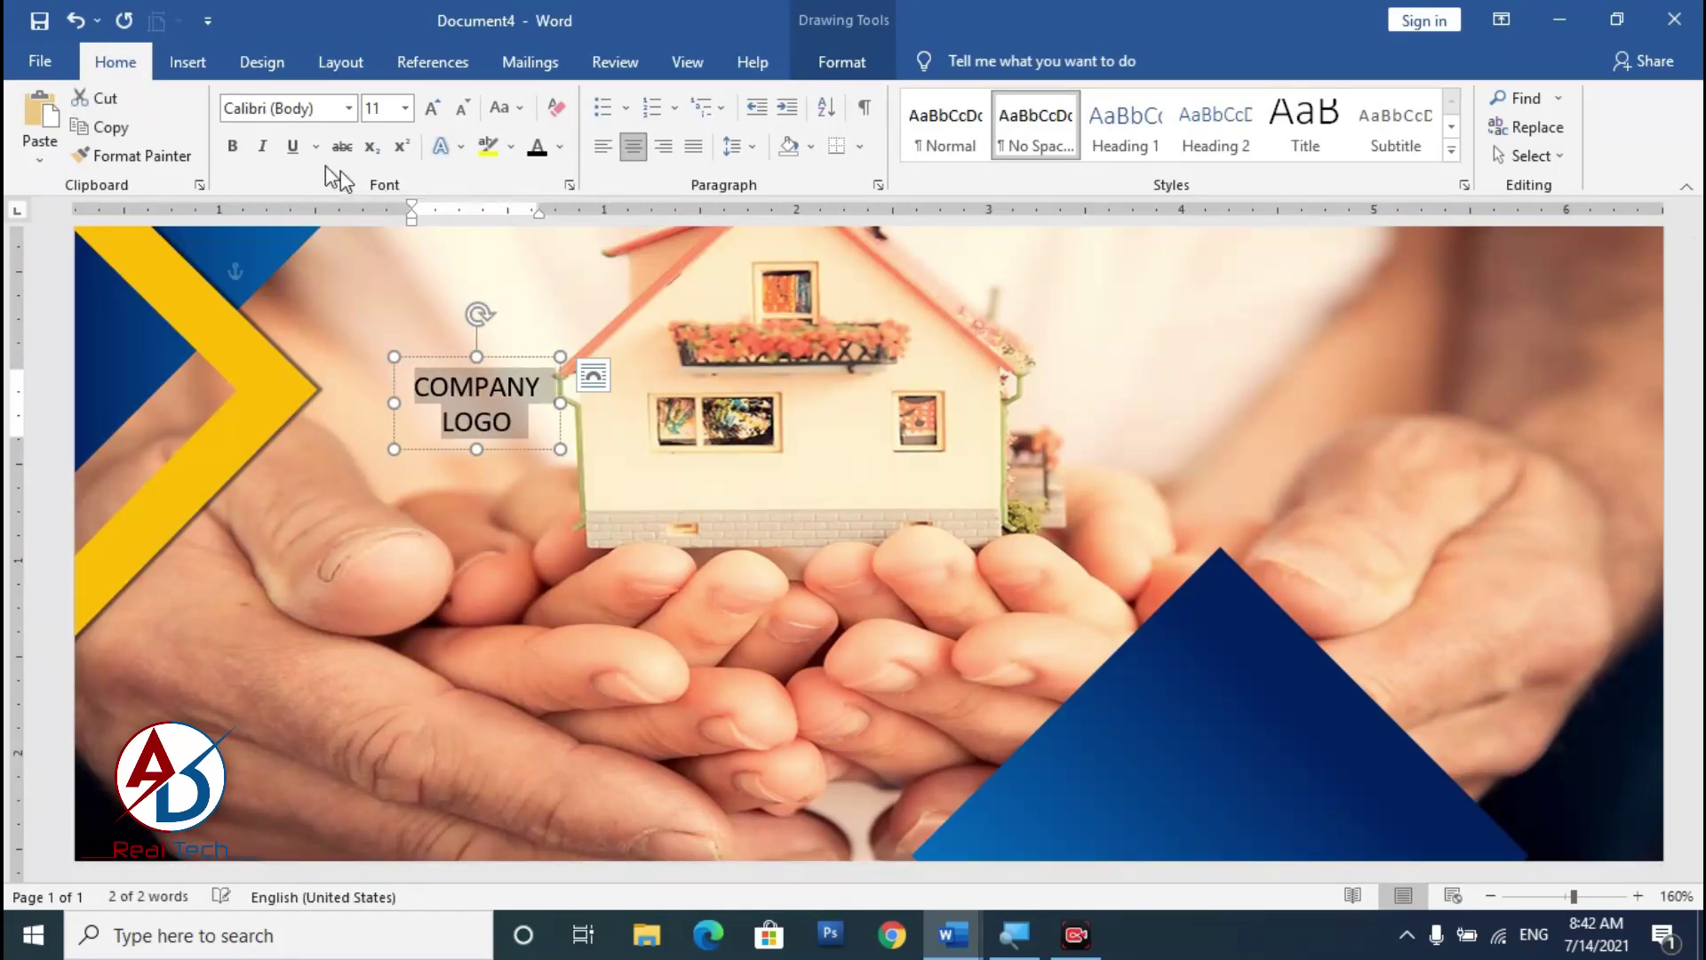
left_click(233, 146)
Step: Move the COMPANY LOGO text directly below the white house icon and colour it white
scroll(476, 392, "up", 4)
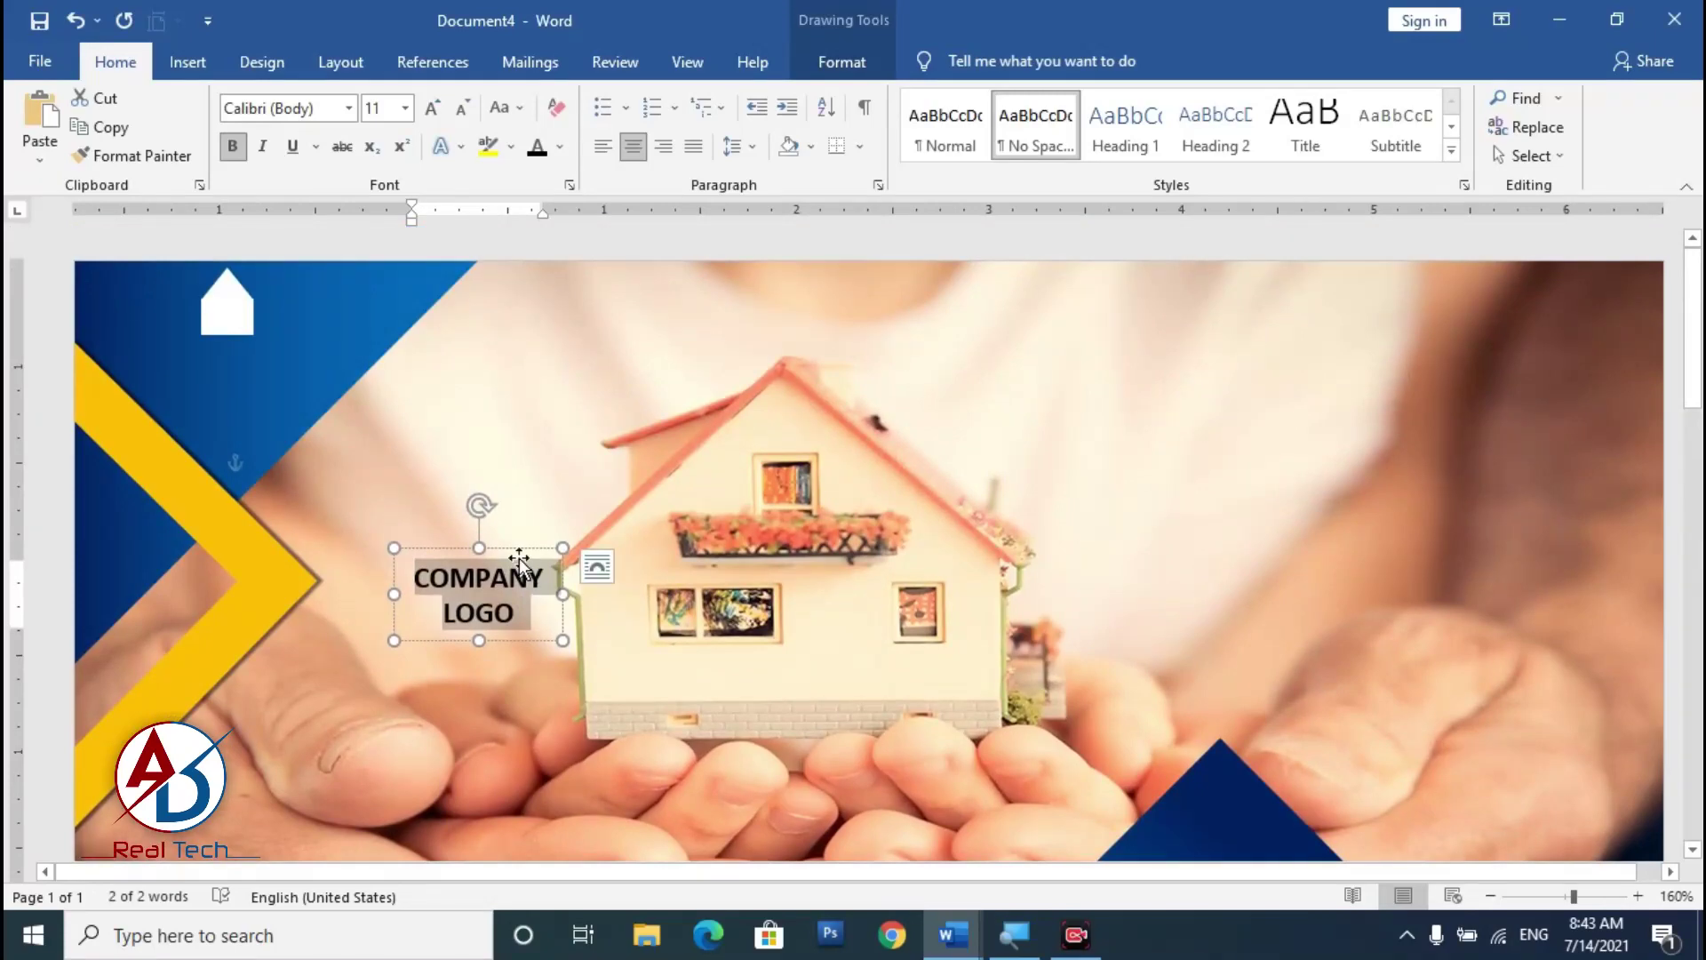
left_click_drag(520, 561, 264, 344)
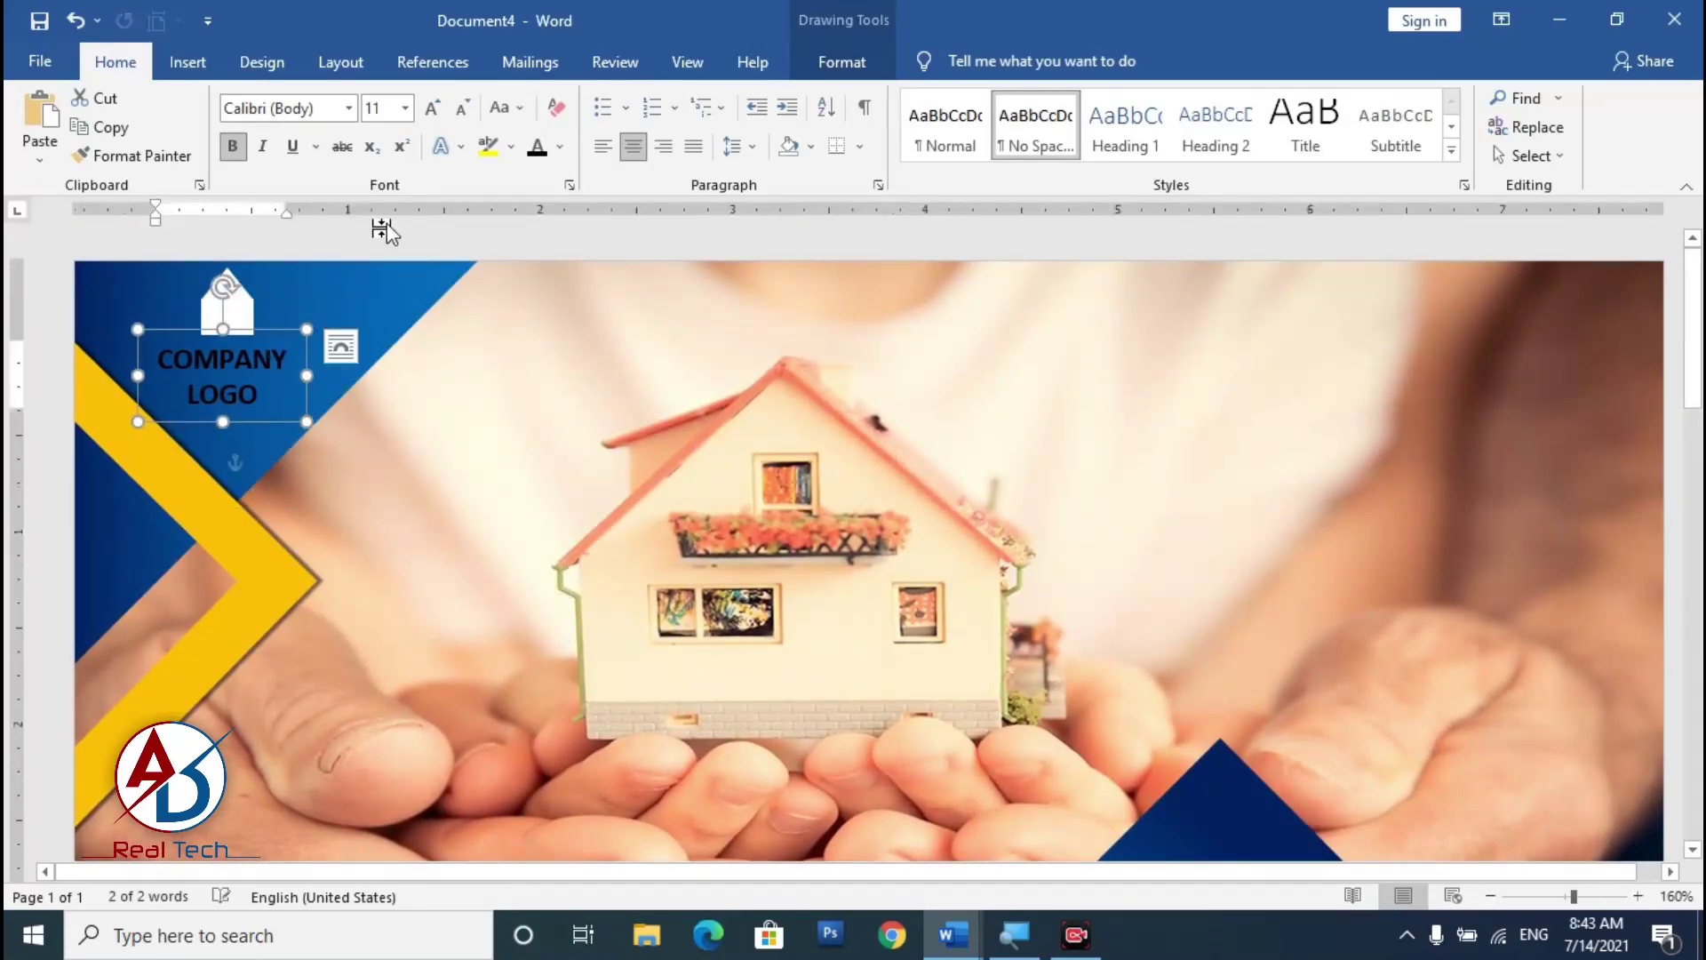
left_click(559, 150)
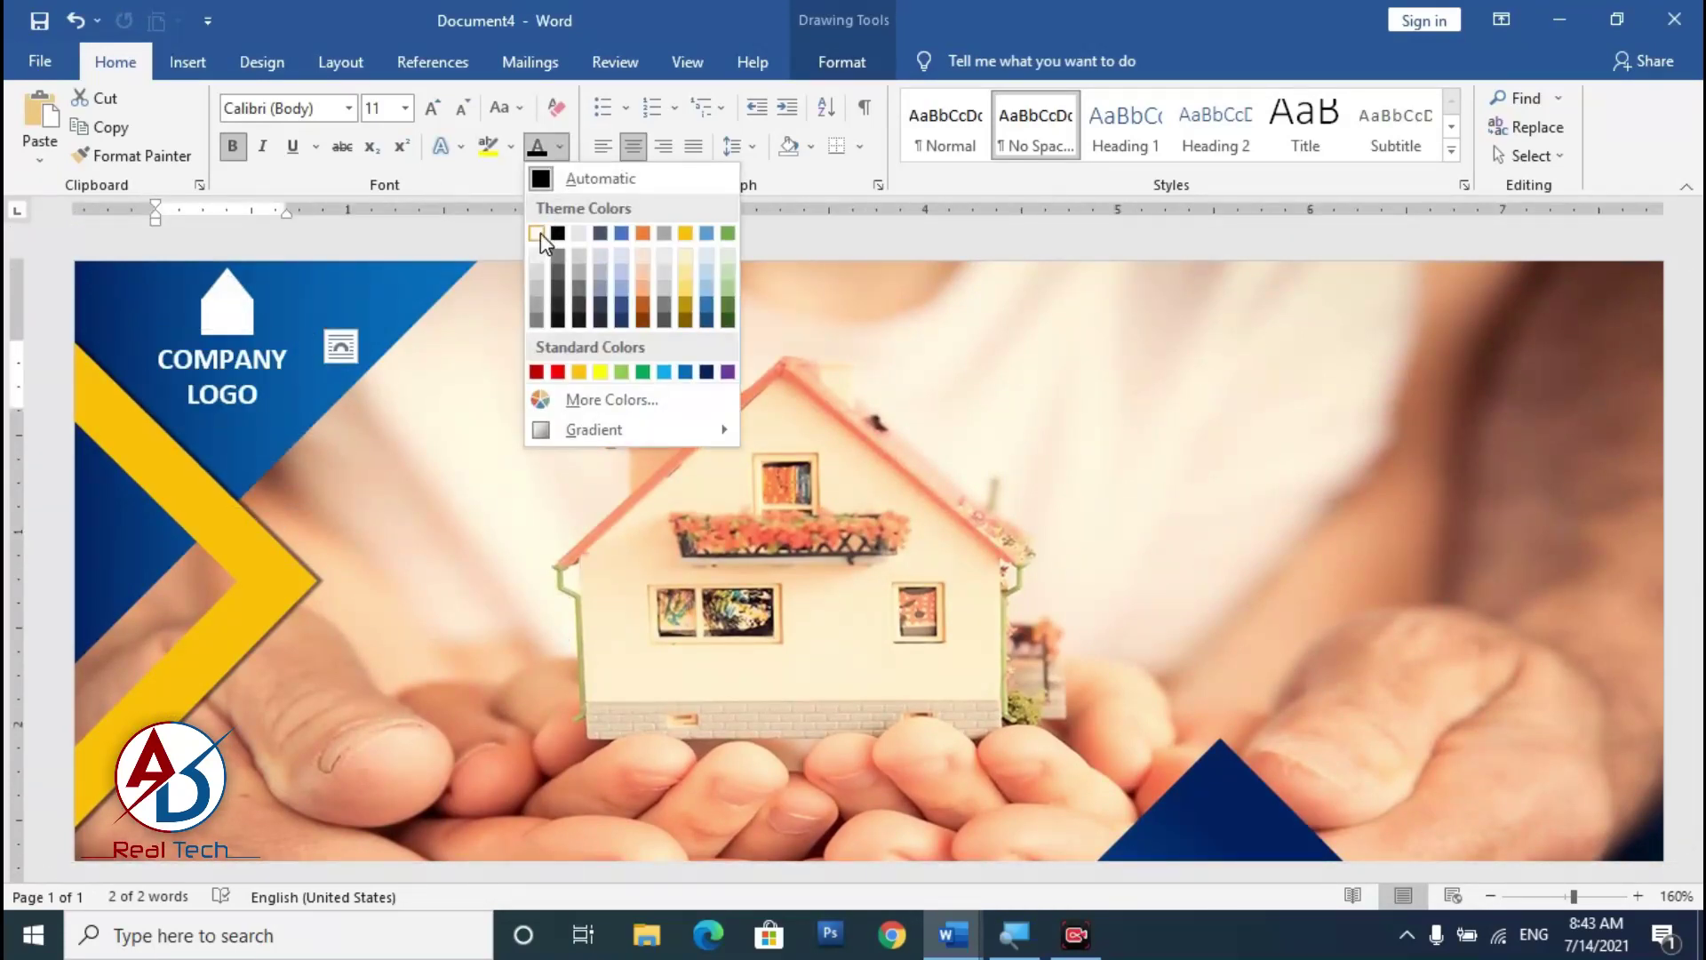
left_click(548, 234)
Step: Review the whole flyer page with the company logo in place
scroll(570, 606, "down", 7)
scroll(587, 636, "down", 6)
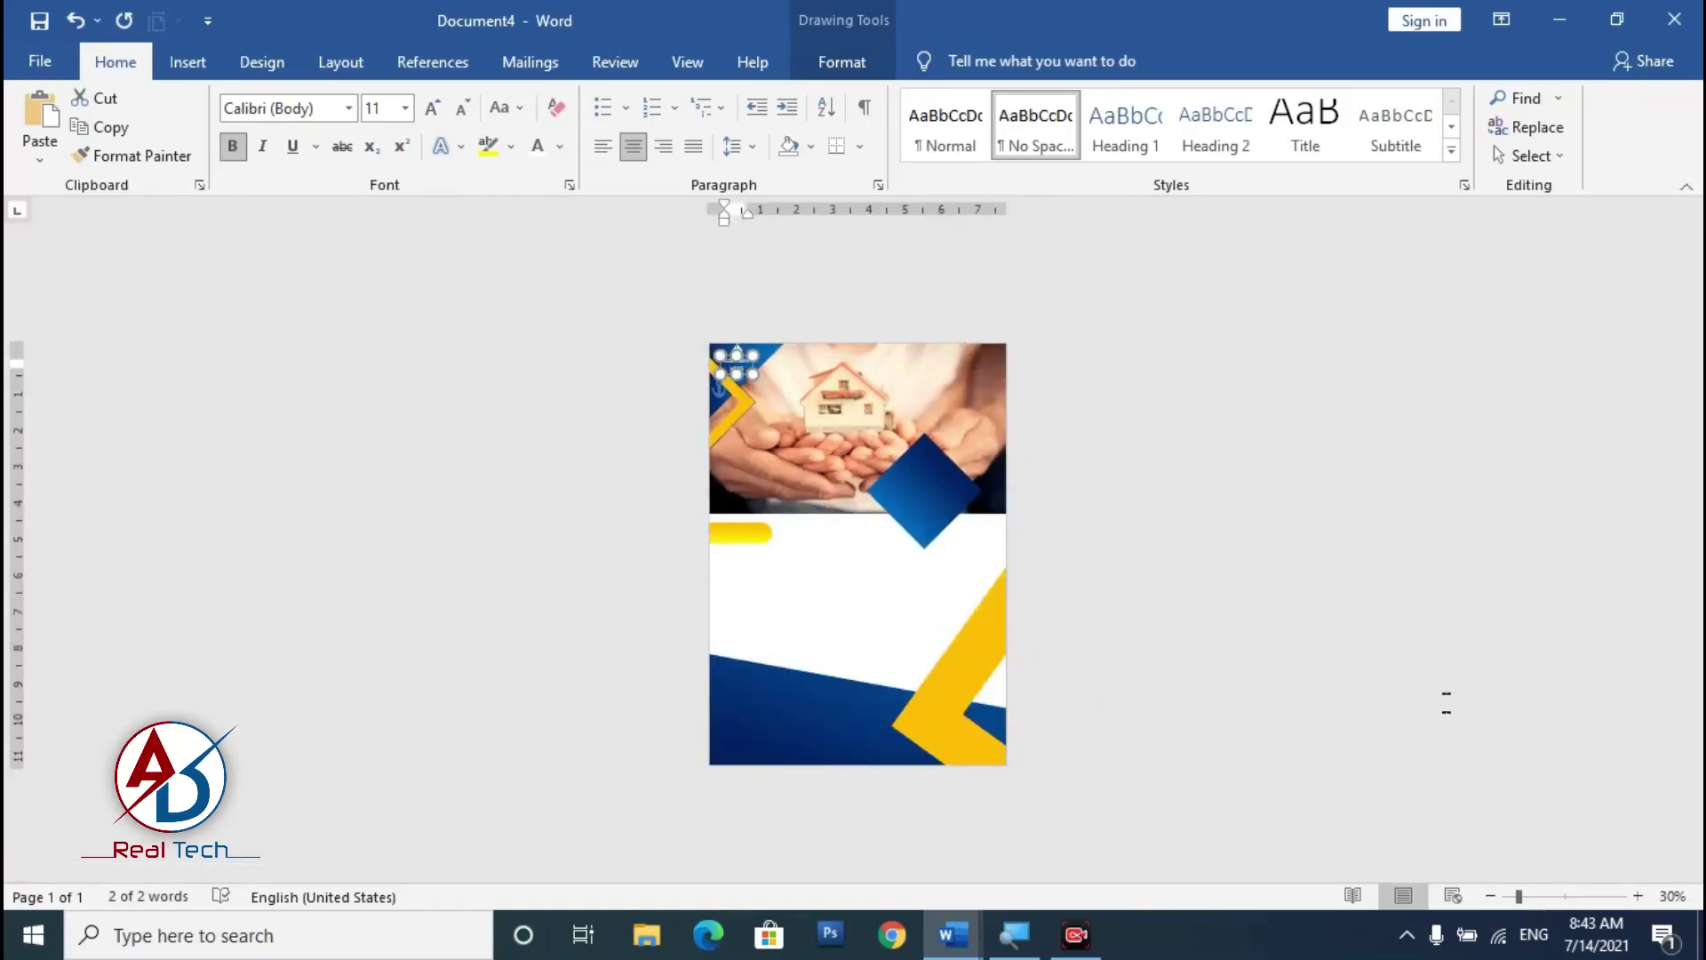
left_click(1447, 702)
scroll(1089, 635, "up", 4)
scroll(1090, 634, "down", 2)
scroll(1008, 598, "up", 2)
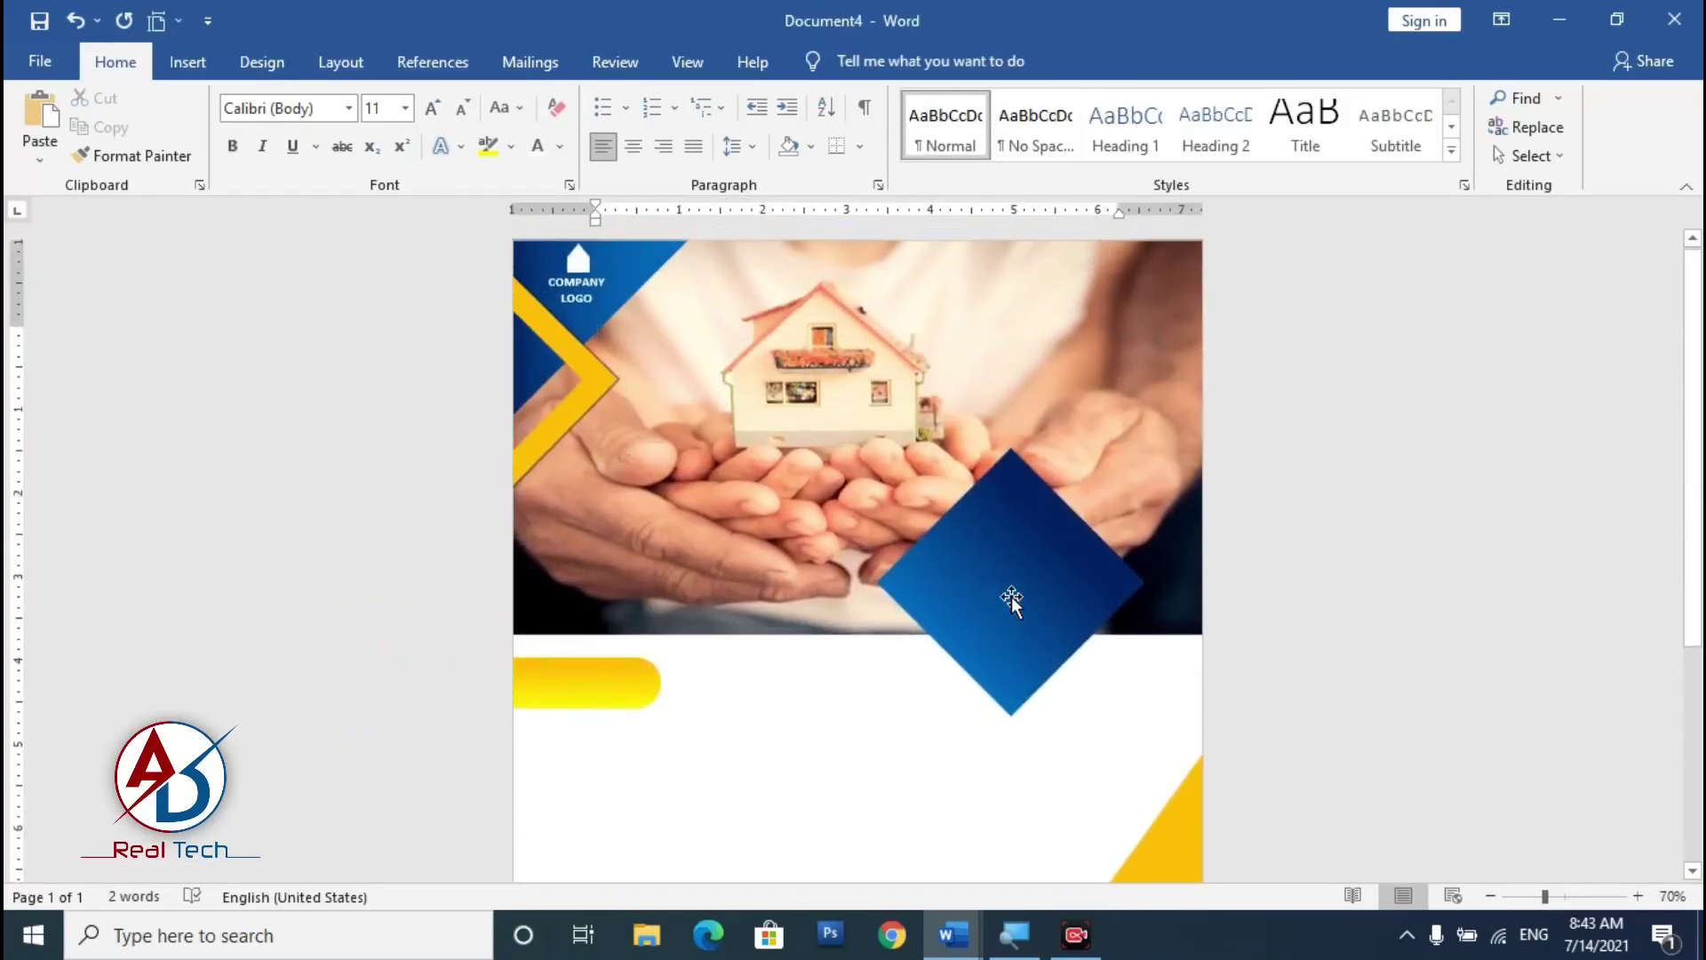
scroll(982, 514, "down", 5)
scroll(456, 210, "up", 2)
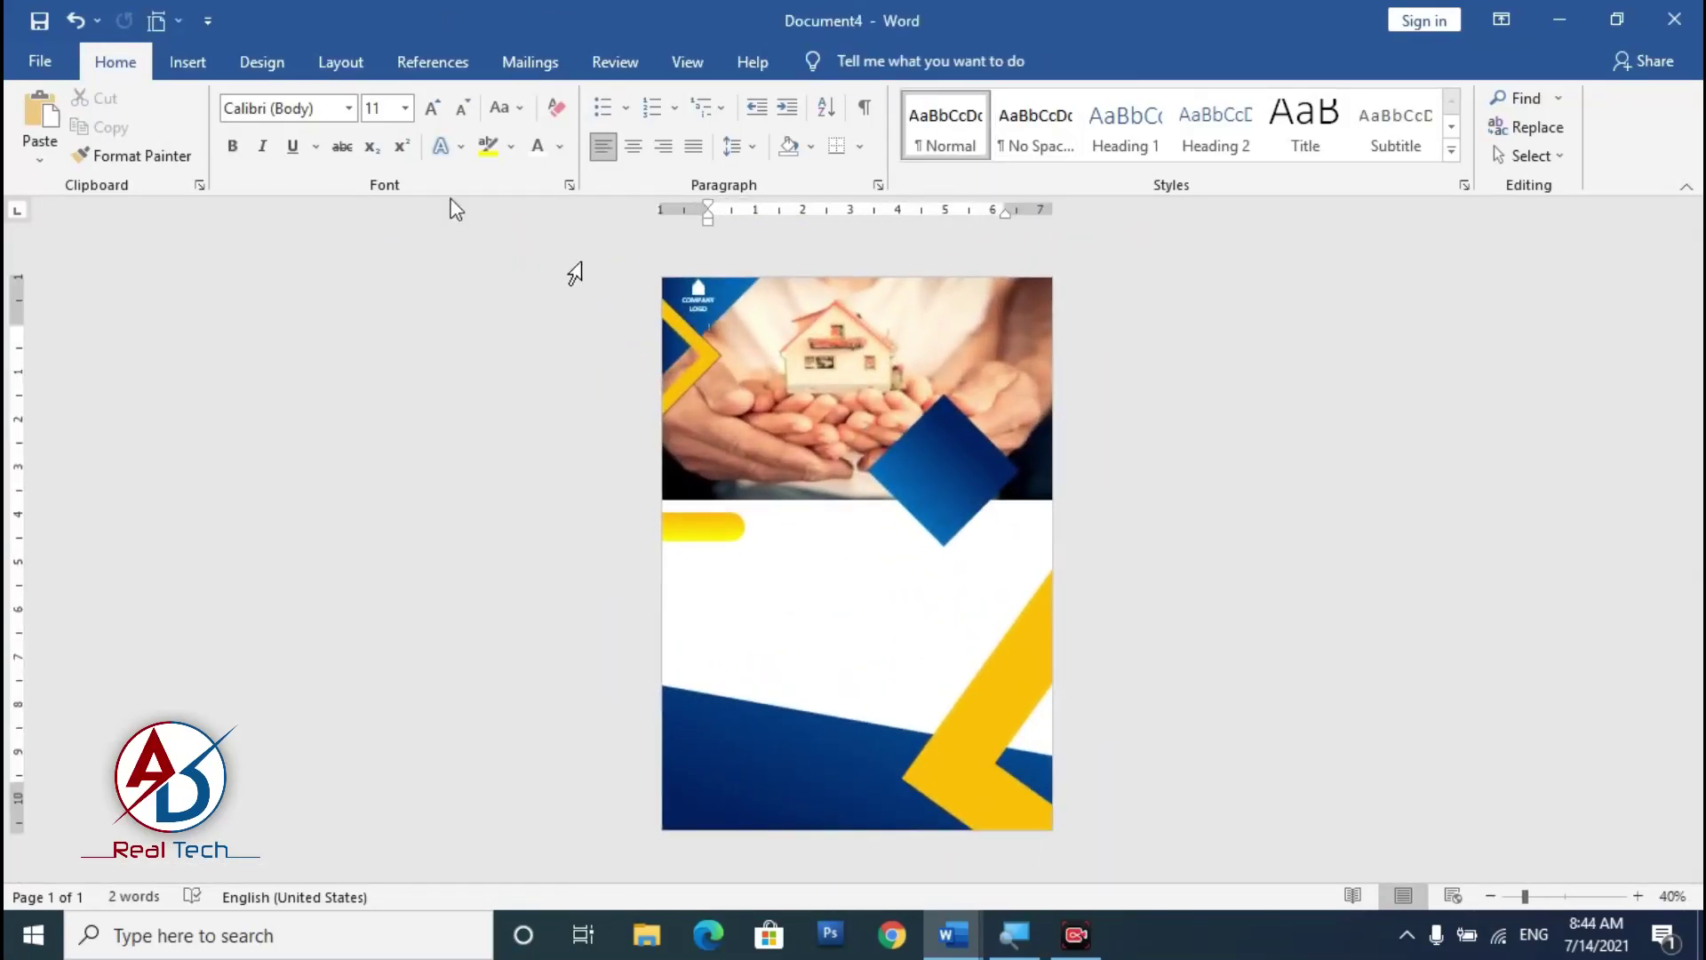
Step: Insert another plain black WordArt, move it into the white area below the picture and reset it to the No Spacing style
left_click(189, 63)
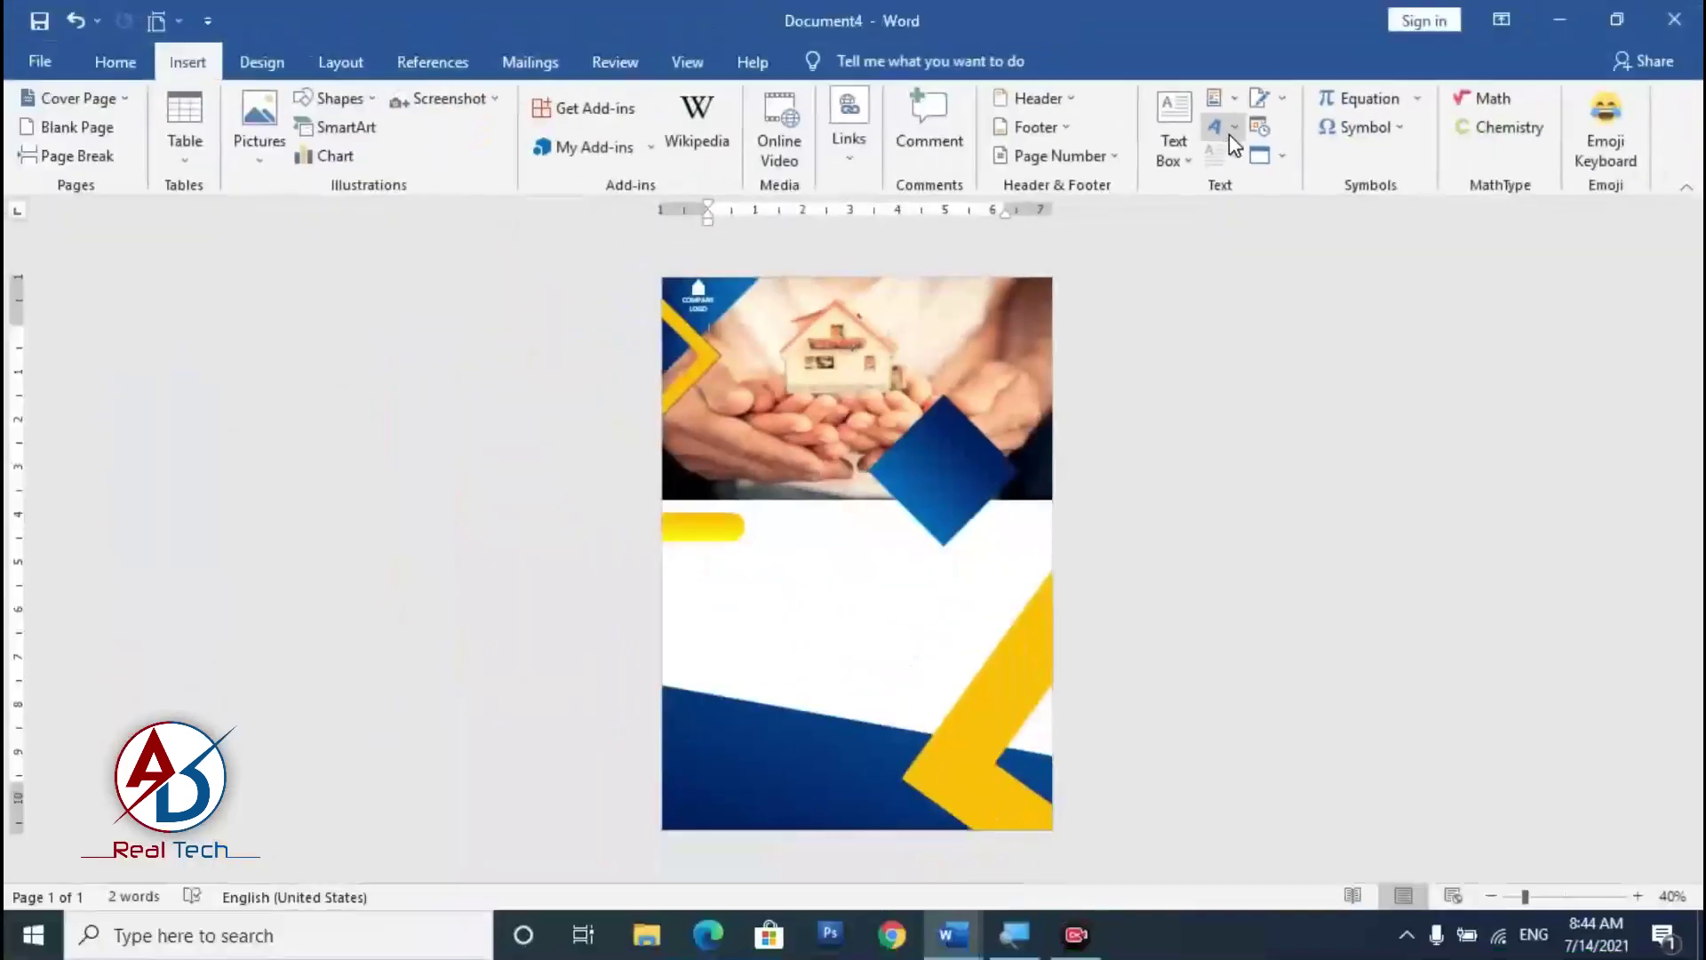
left_click(1229, 134)
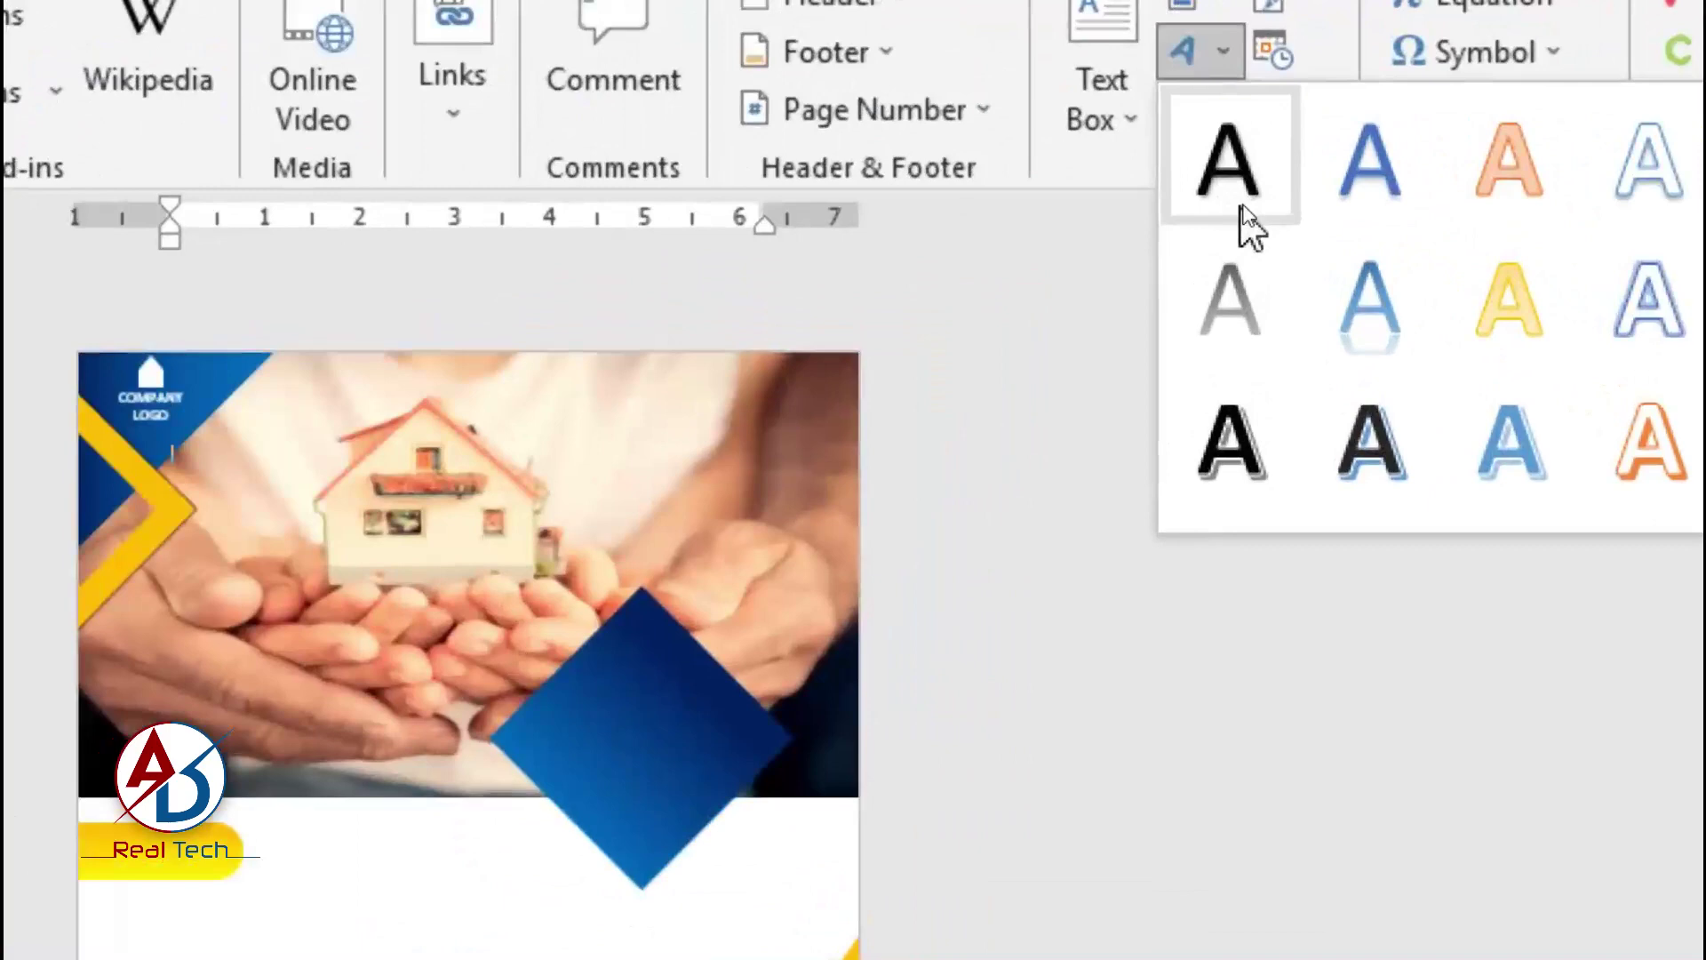
left_click(1245, 210)
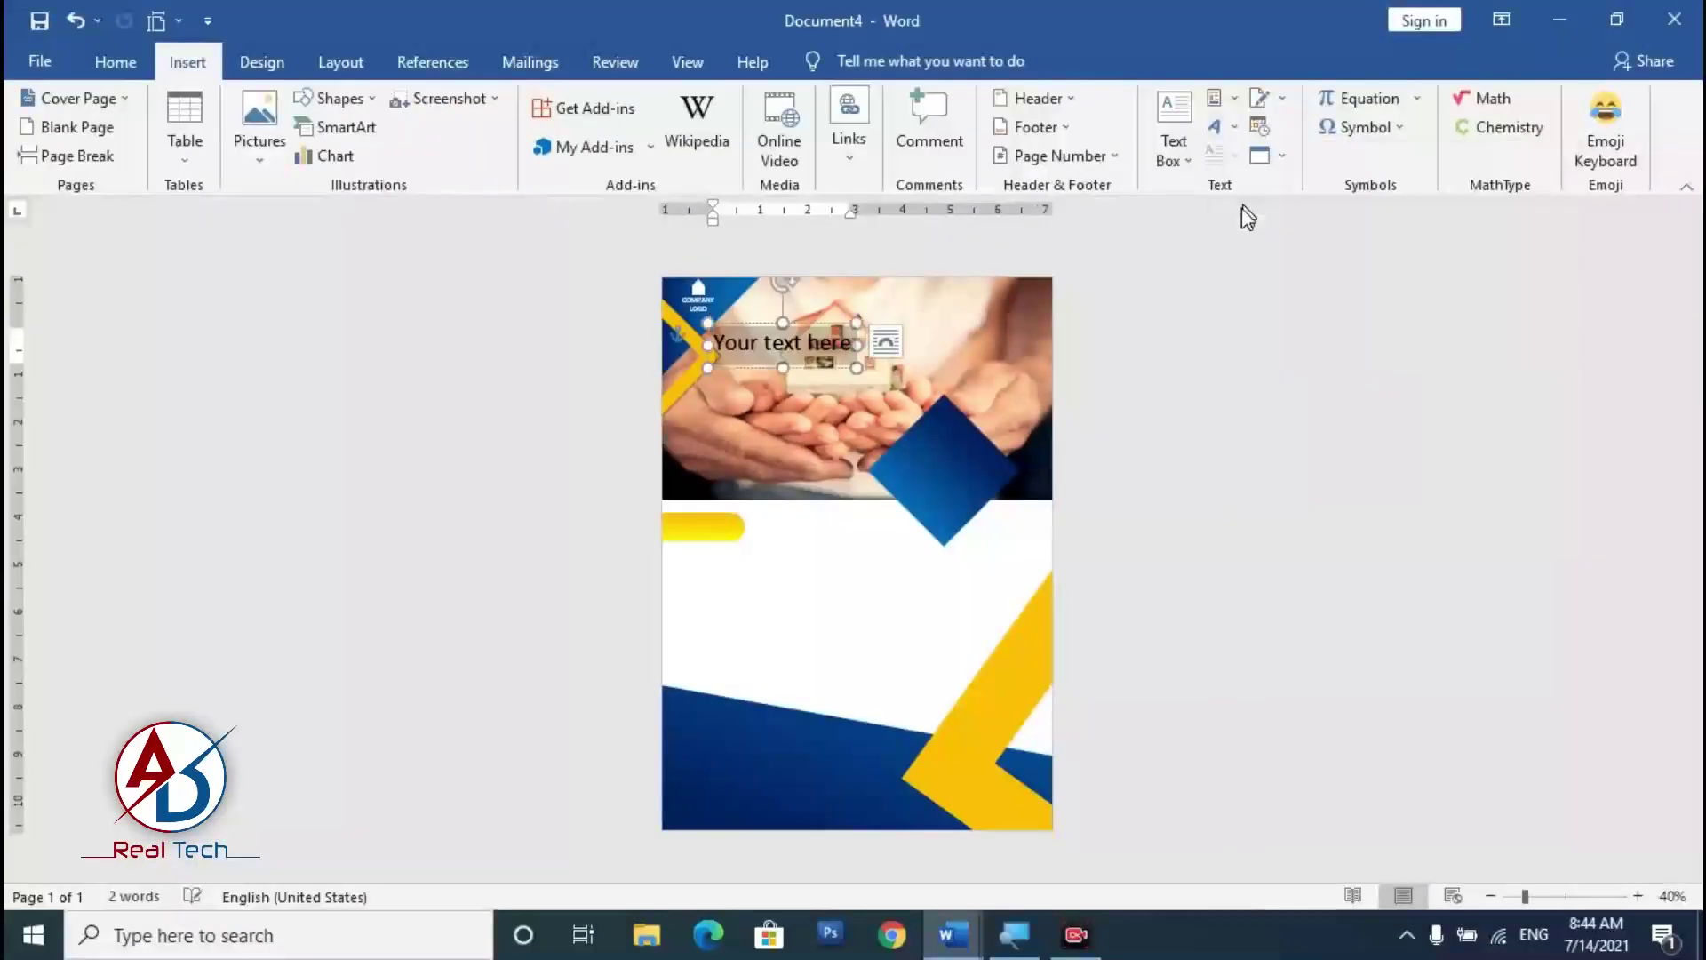
left_click_drag(826, 337, 853, 560)
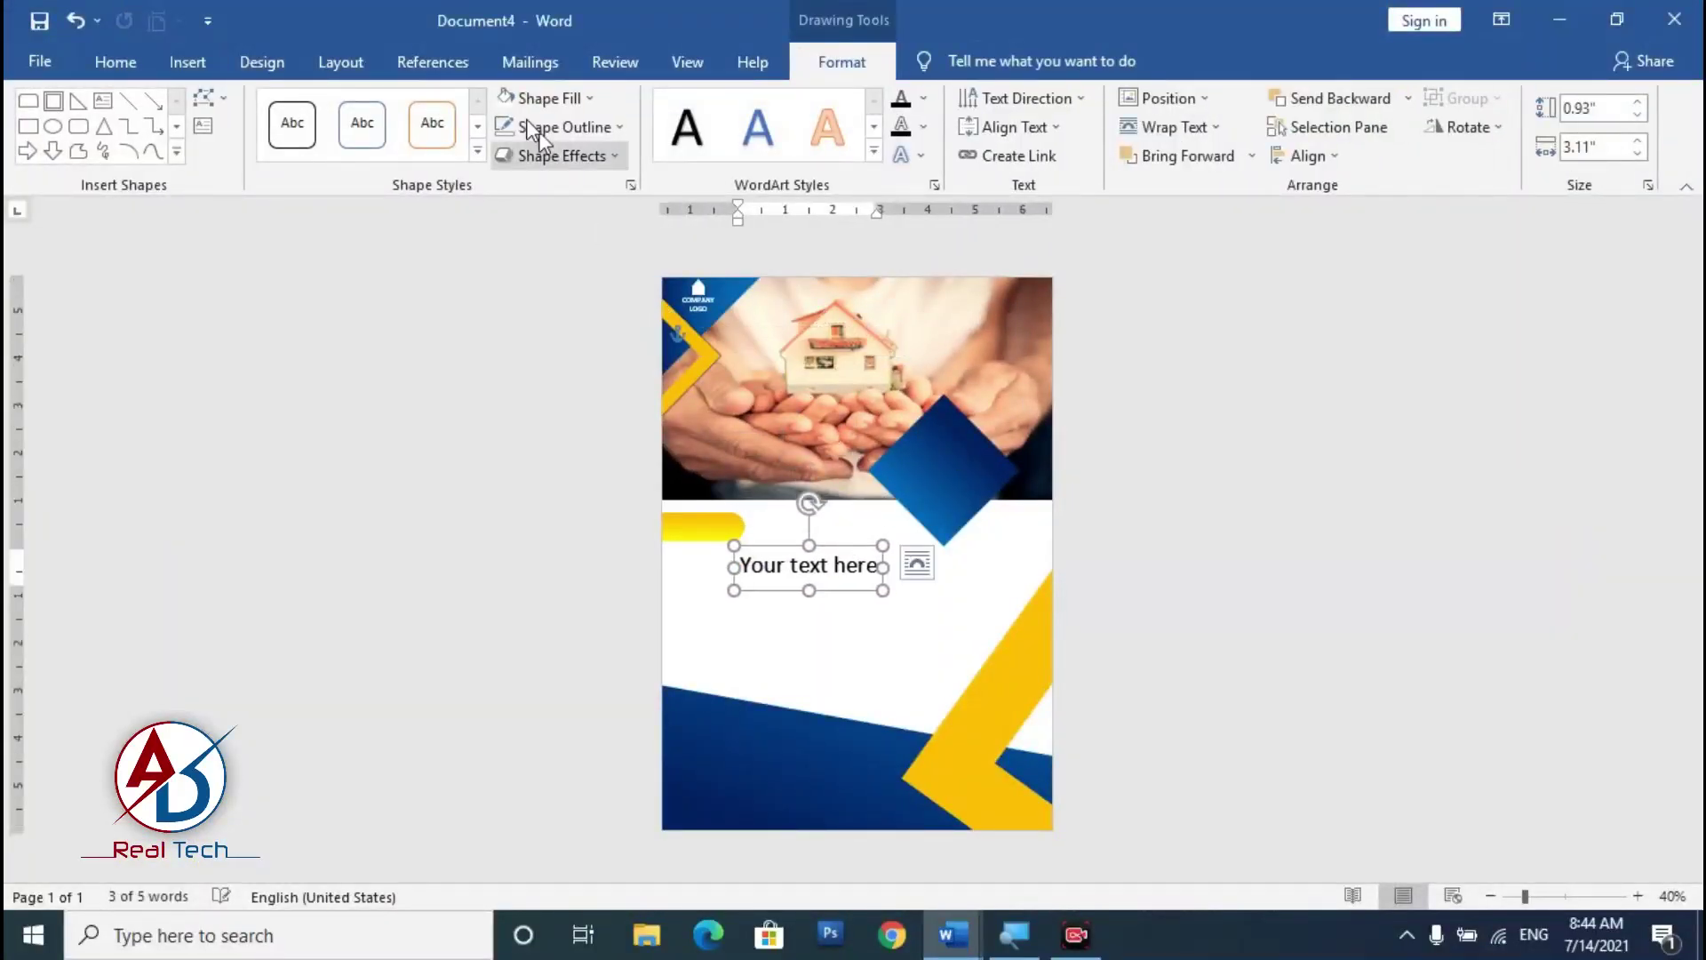
left_click(141, 75)
left_click(1022, 135)
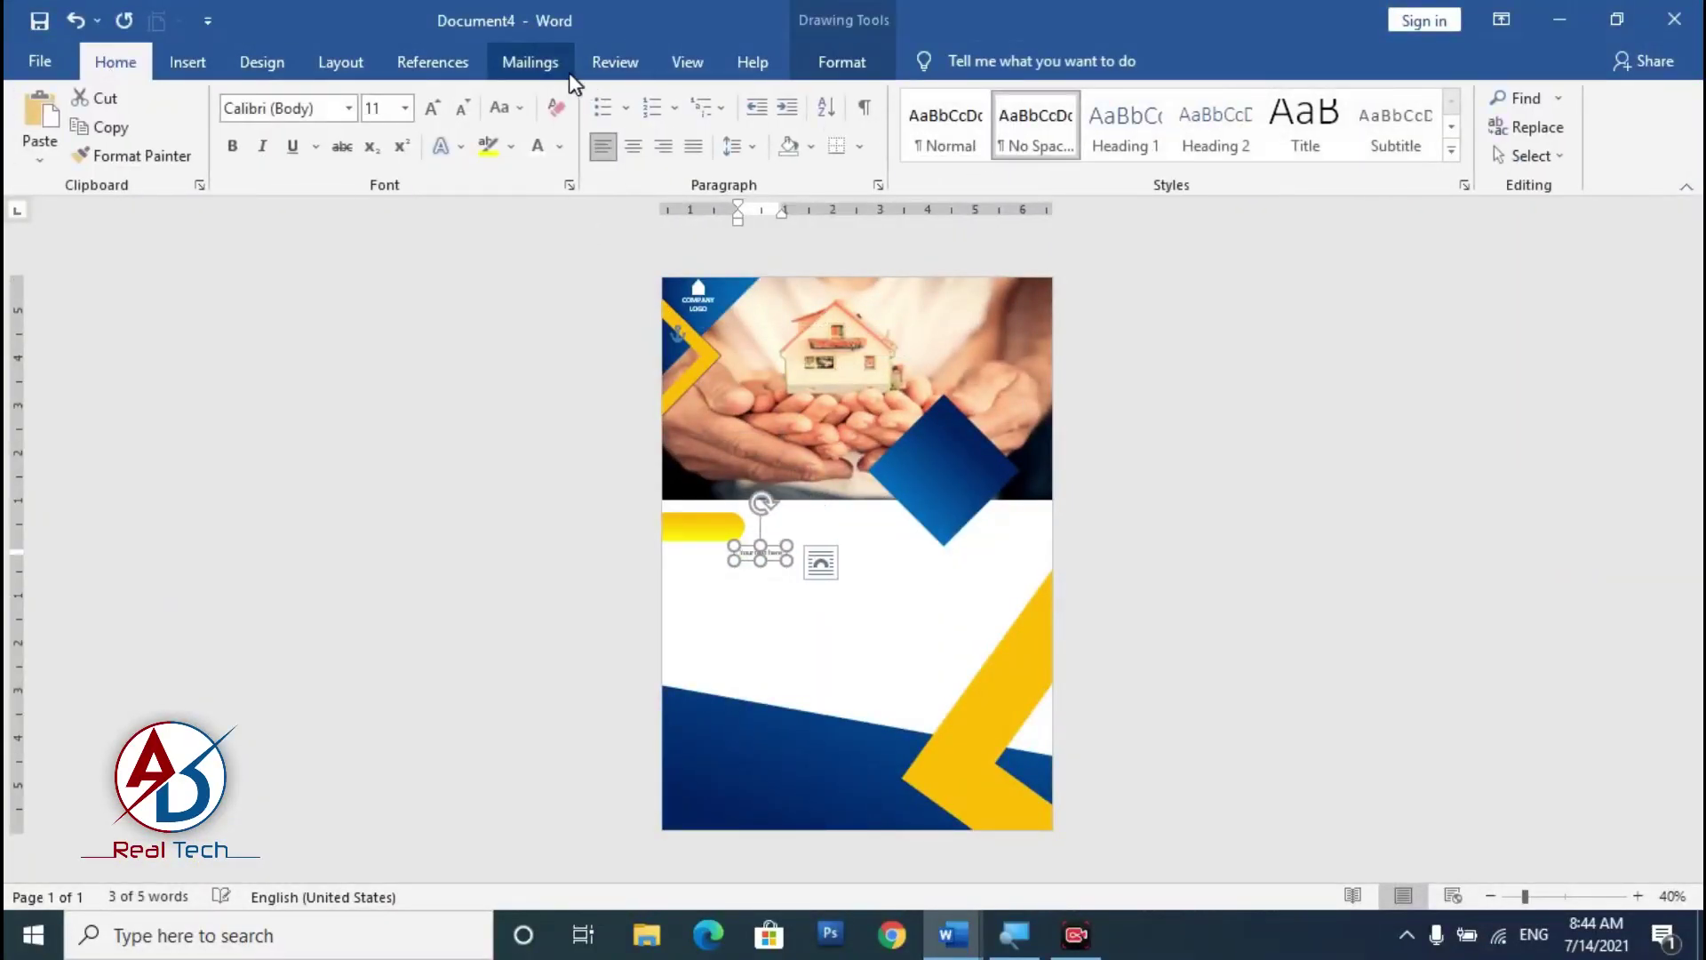
Step: Replace the new WordArt's text with BEST at size 72 and set its font to Adobe Gothic Std
left_click(432, 107)
type("BEST")
left_click(348, 107)
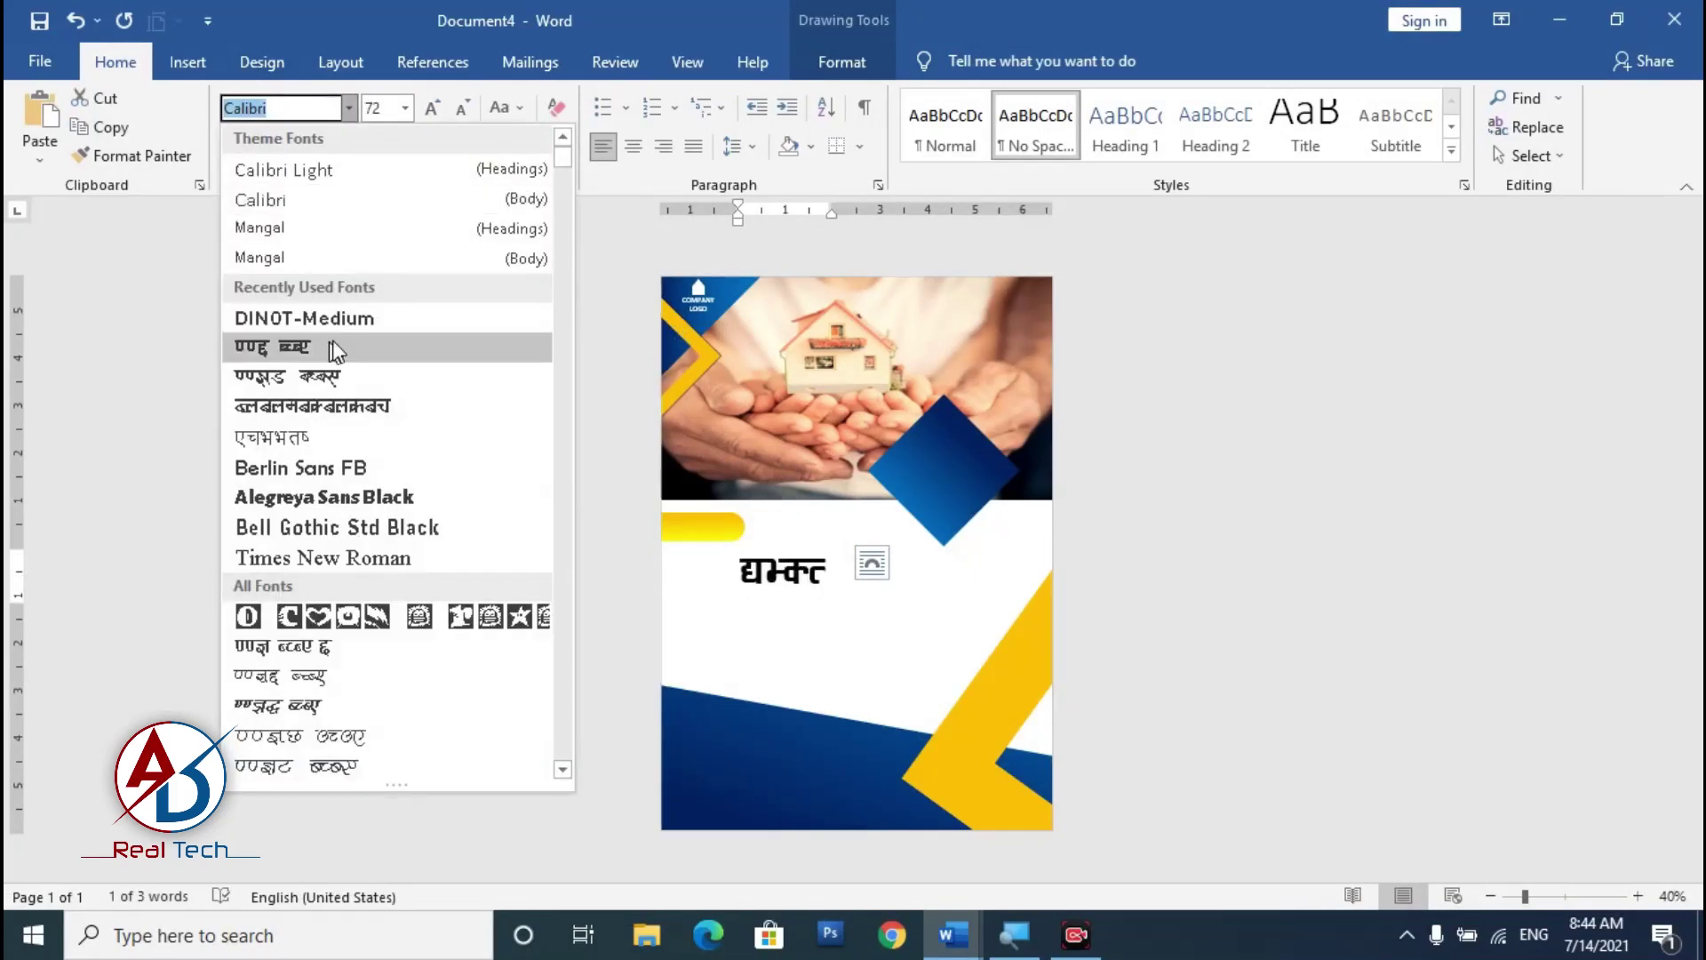
scroll(336, 356, "down", 10)
left_click(389, 449)
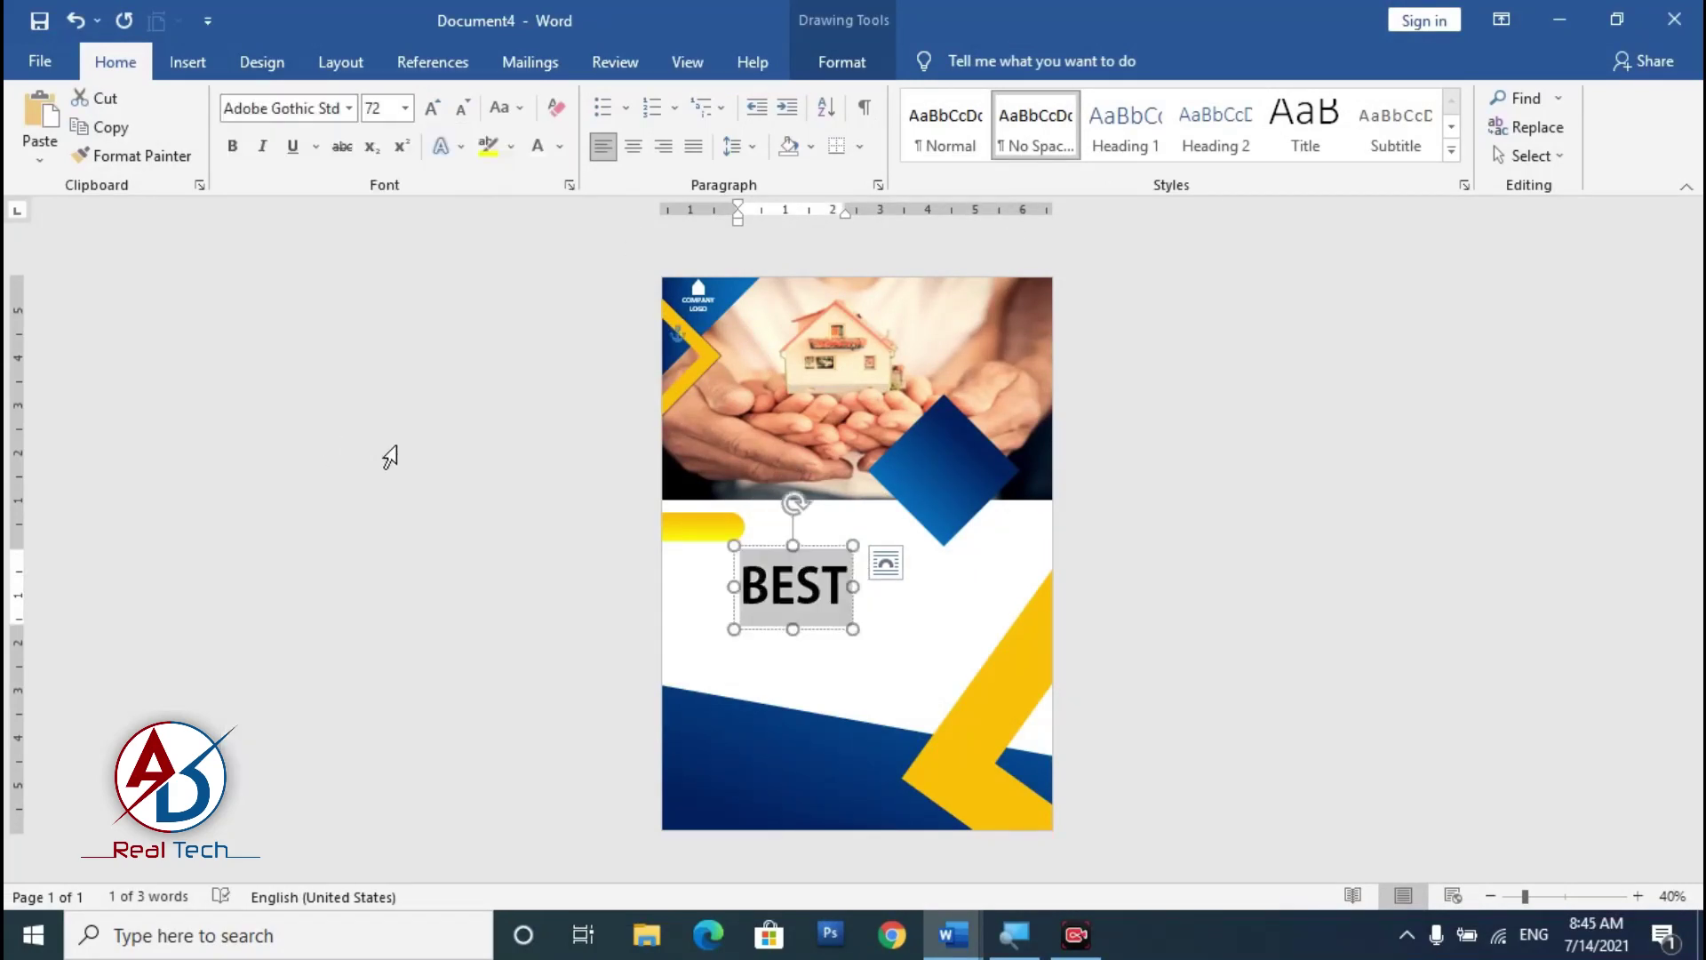
Step: Set the BEST text to a Bahnschrift SemiBold font at size 90 and move it onto the blue diamond
left_click(348, 107)
scroll(356, 294, "down", 3)
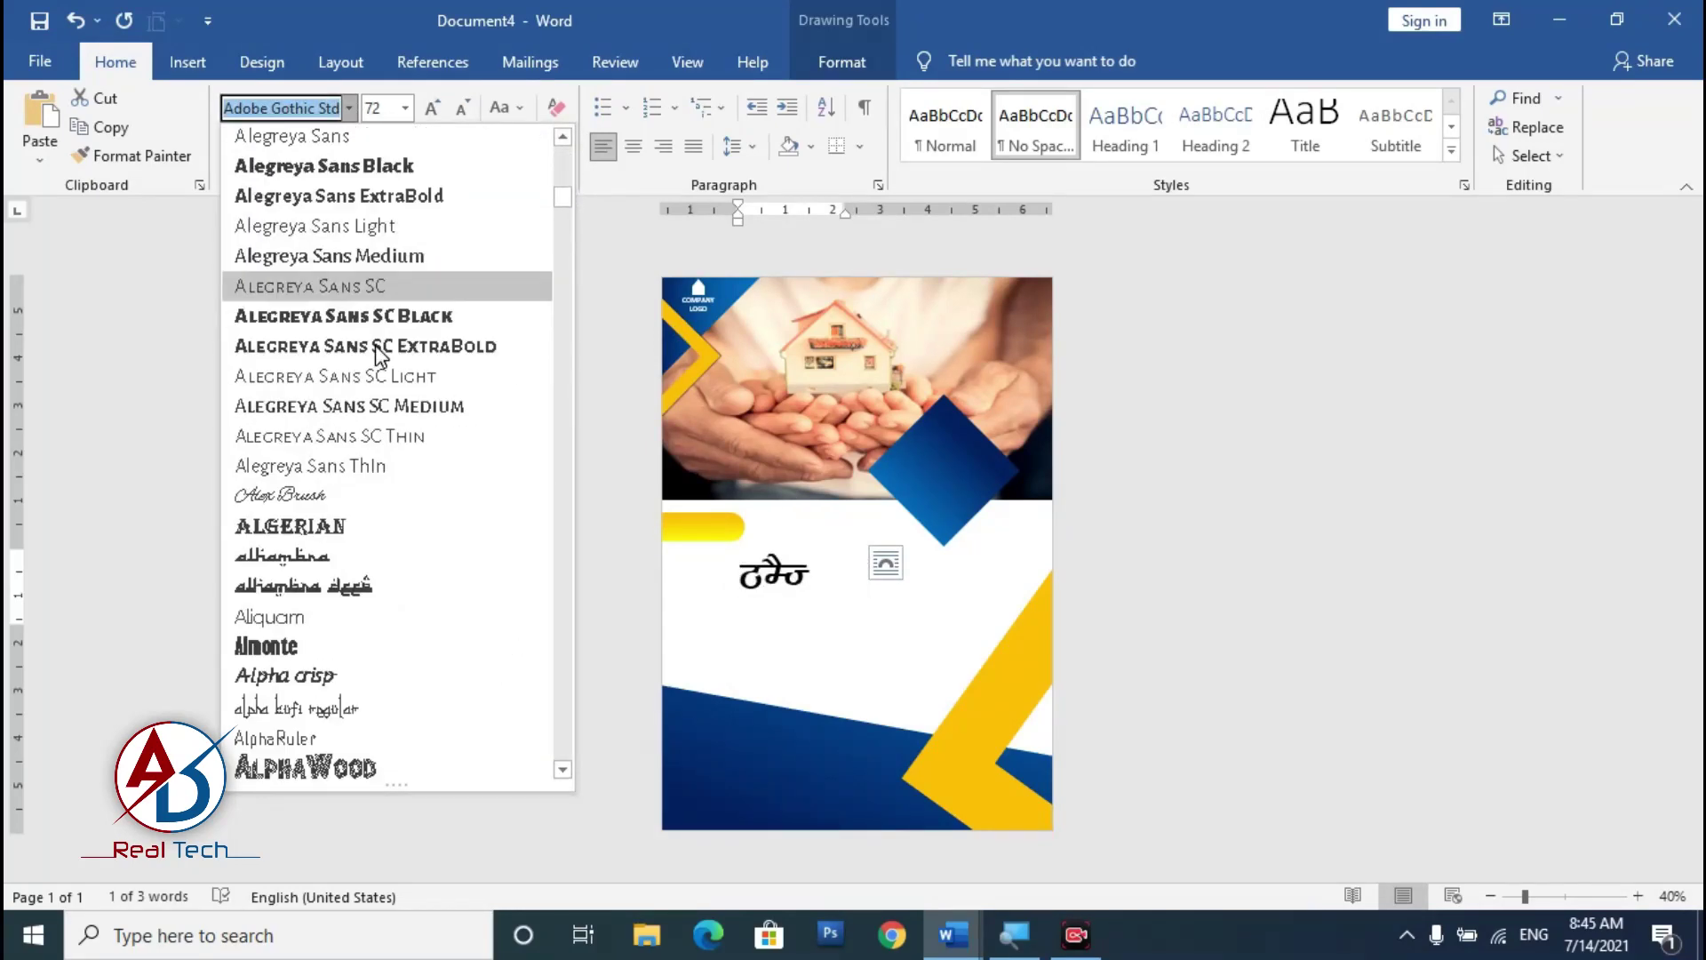
scroll(397, 507, "down", 15)
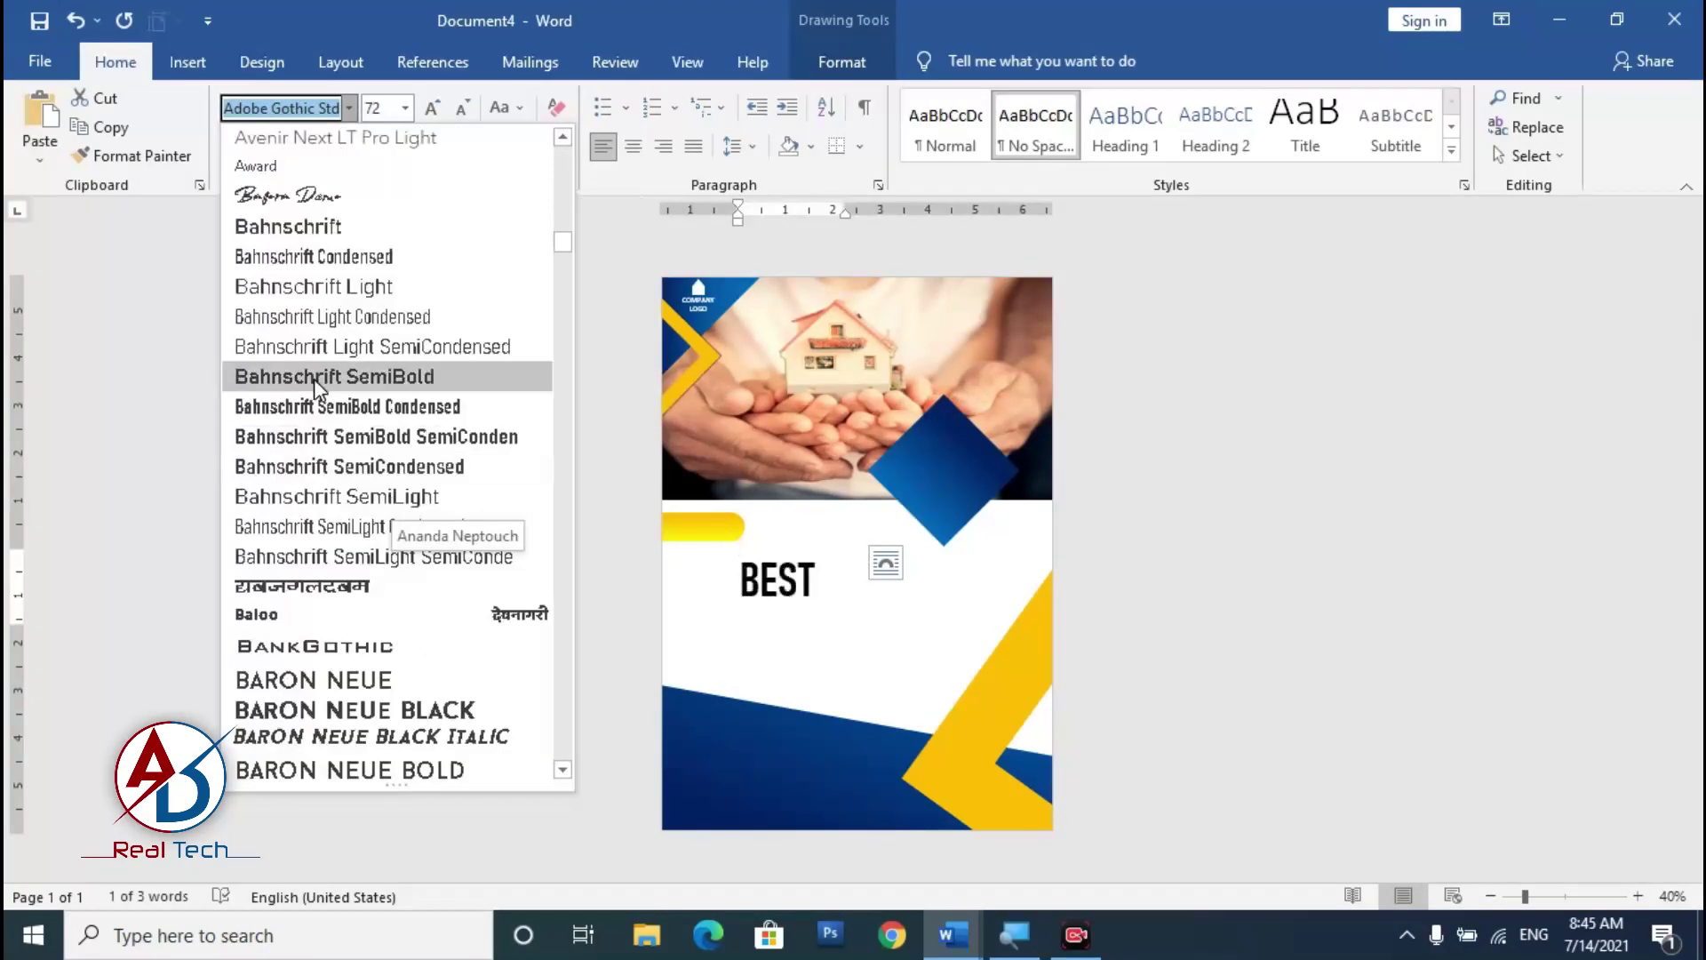
left_click(311, 435)
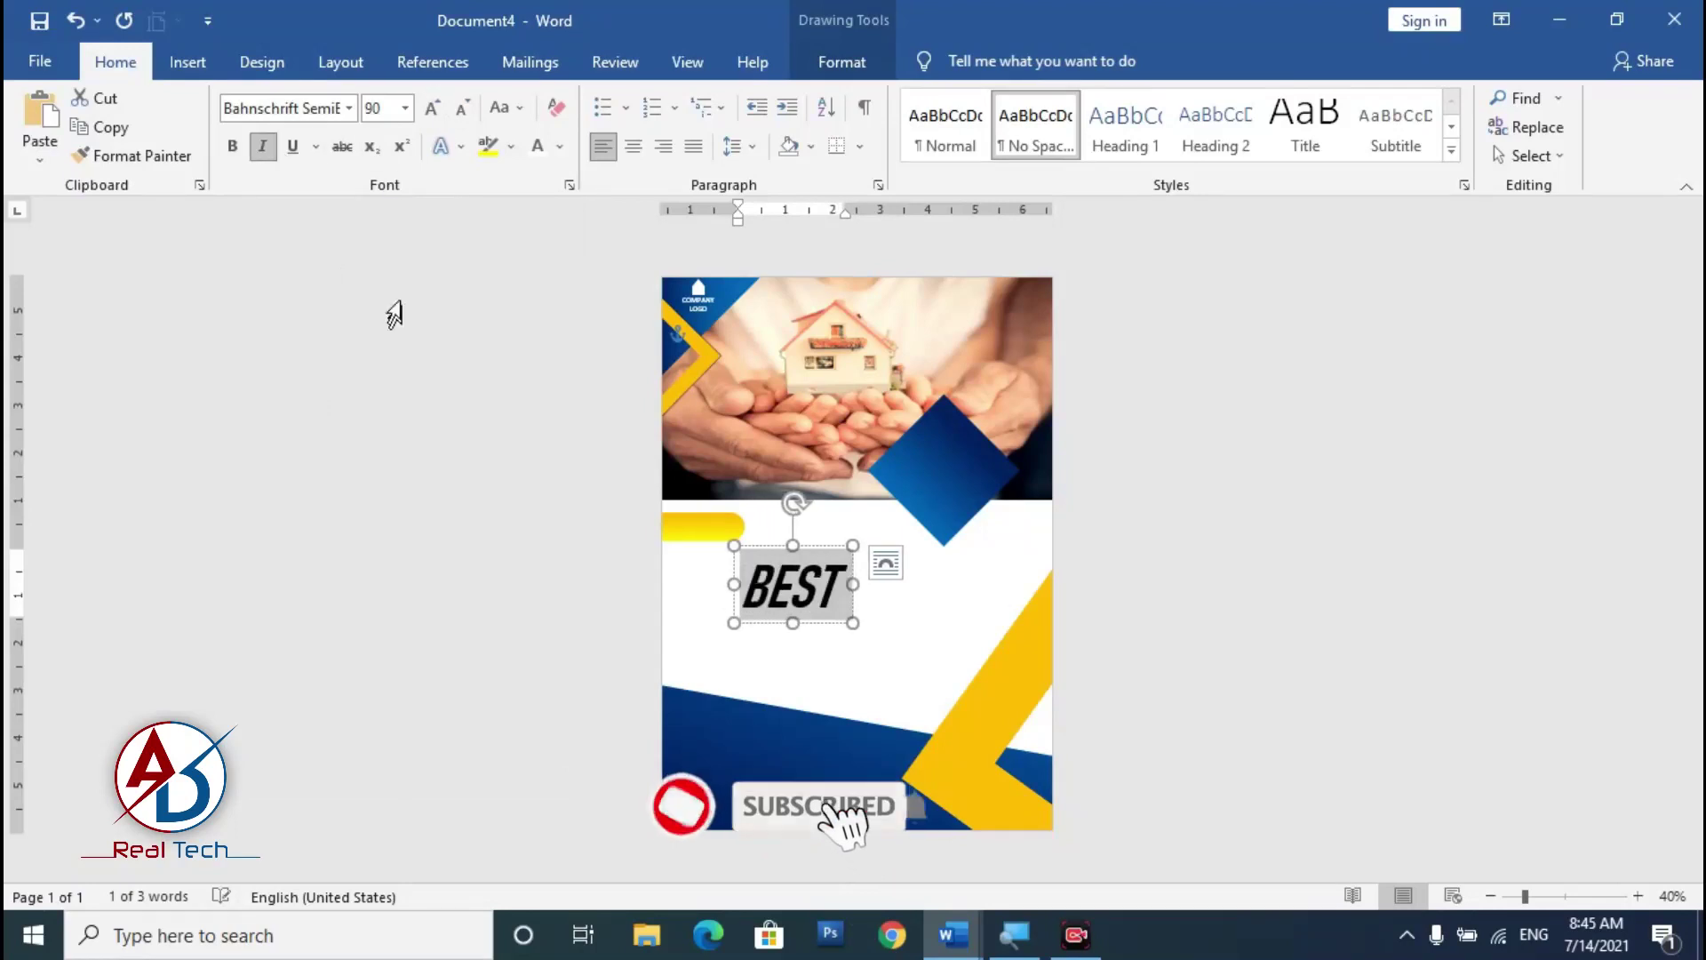
left_click_drag(711, 466, 892, 347)
scroll(891, 355, "up", 5)
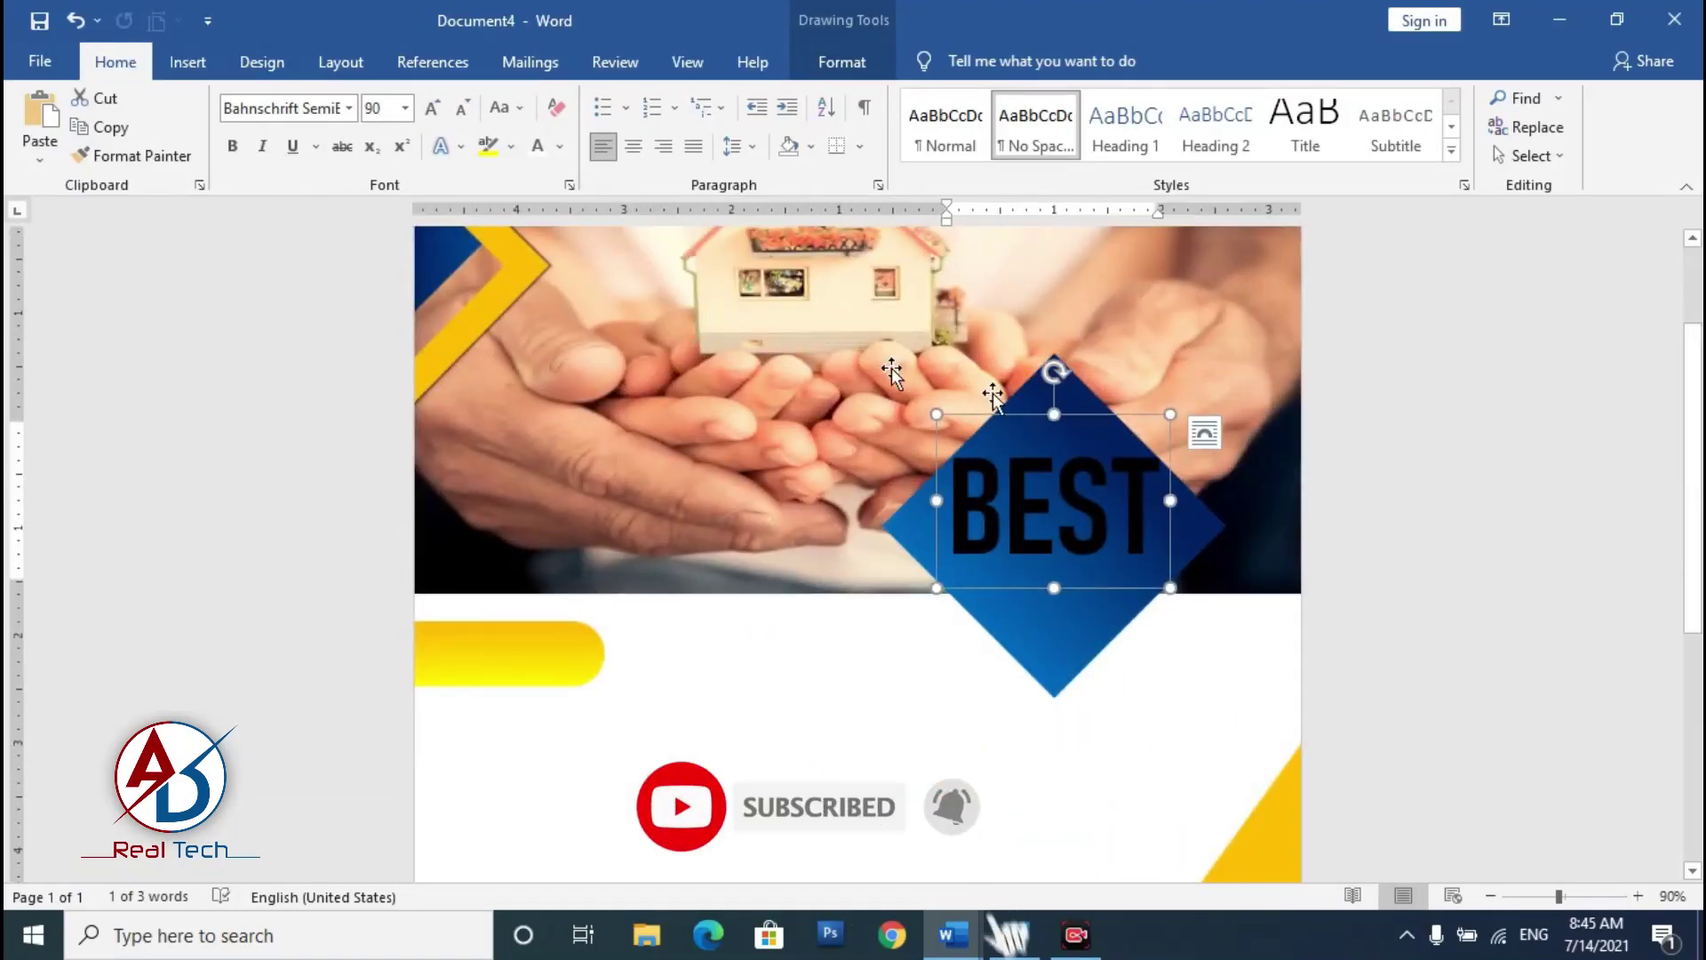
Step: Give the BEST text on the diamond a white text effect and set its size to 80
left_click(440, 146)
mouse_move(498, 423)
left_click(895, 442)
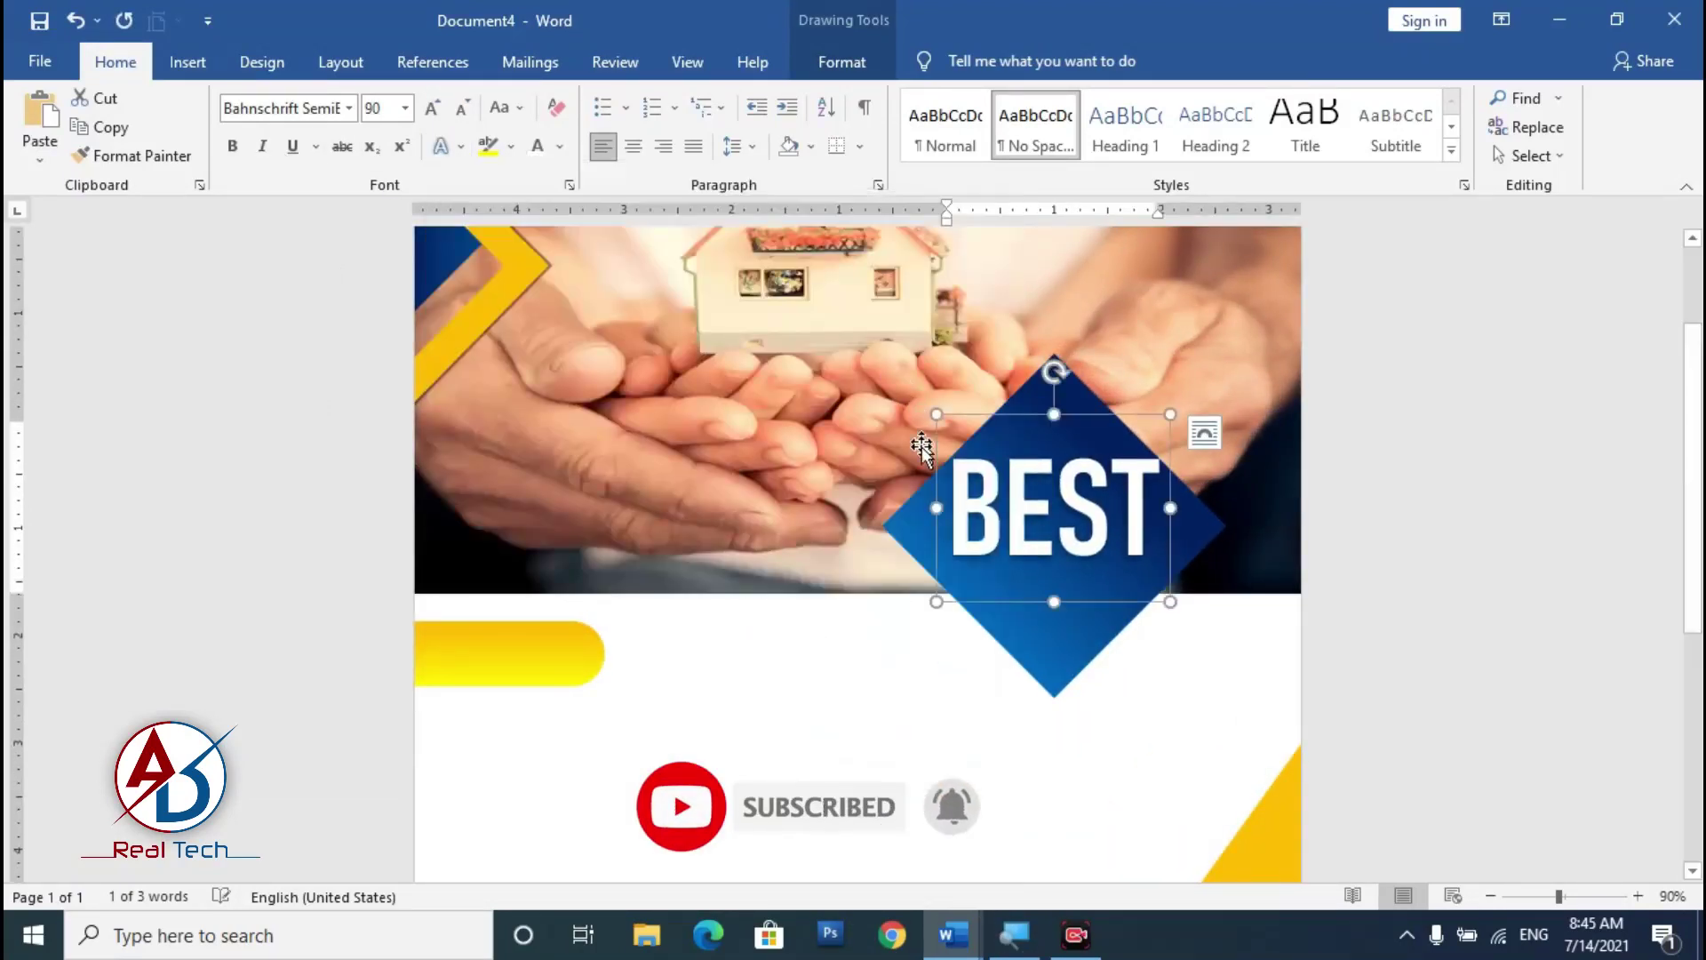
left_click(382, 107)
type("80")
key("Return")
Step: Duplicate BEST directly below itself on the diamond, replace the copy's text with PRICE and set it to size 48
key("ctrl+c")
key("ctrl+v")
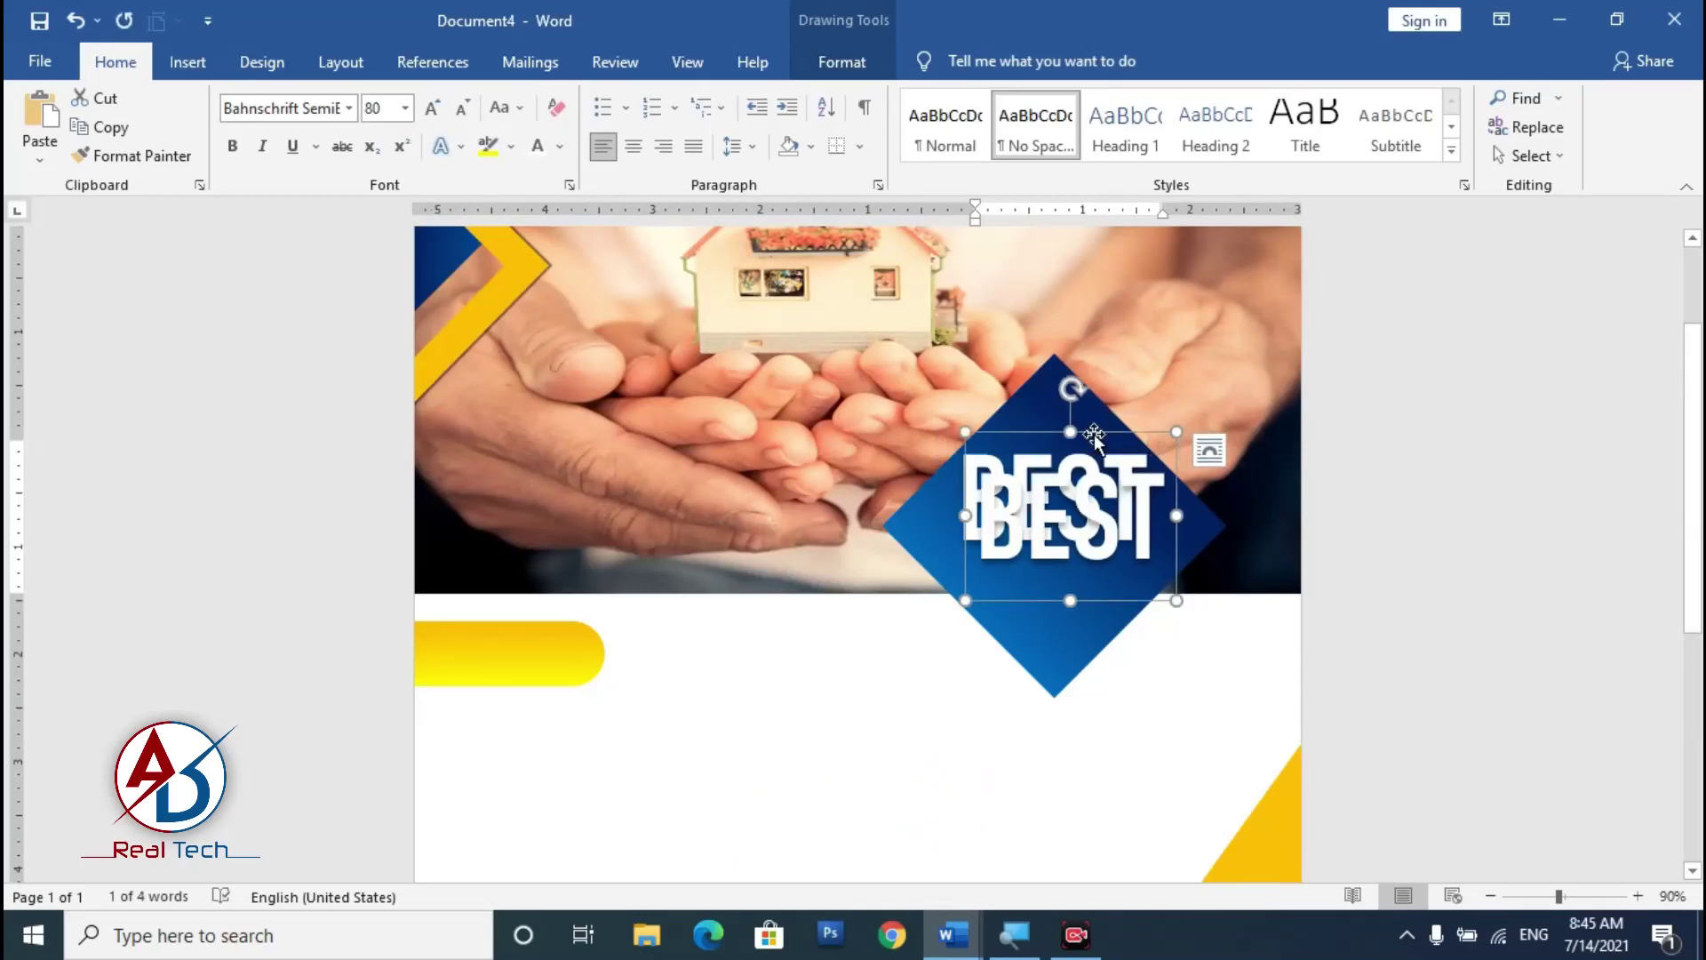
left_click_drag(1082, 461, 1082, 530)
double_click(1085, 547)
type("PRICE")
left_click(382, 107)
type("36")
key("Return")
key("ctrl+shift+period")
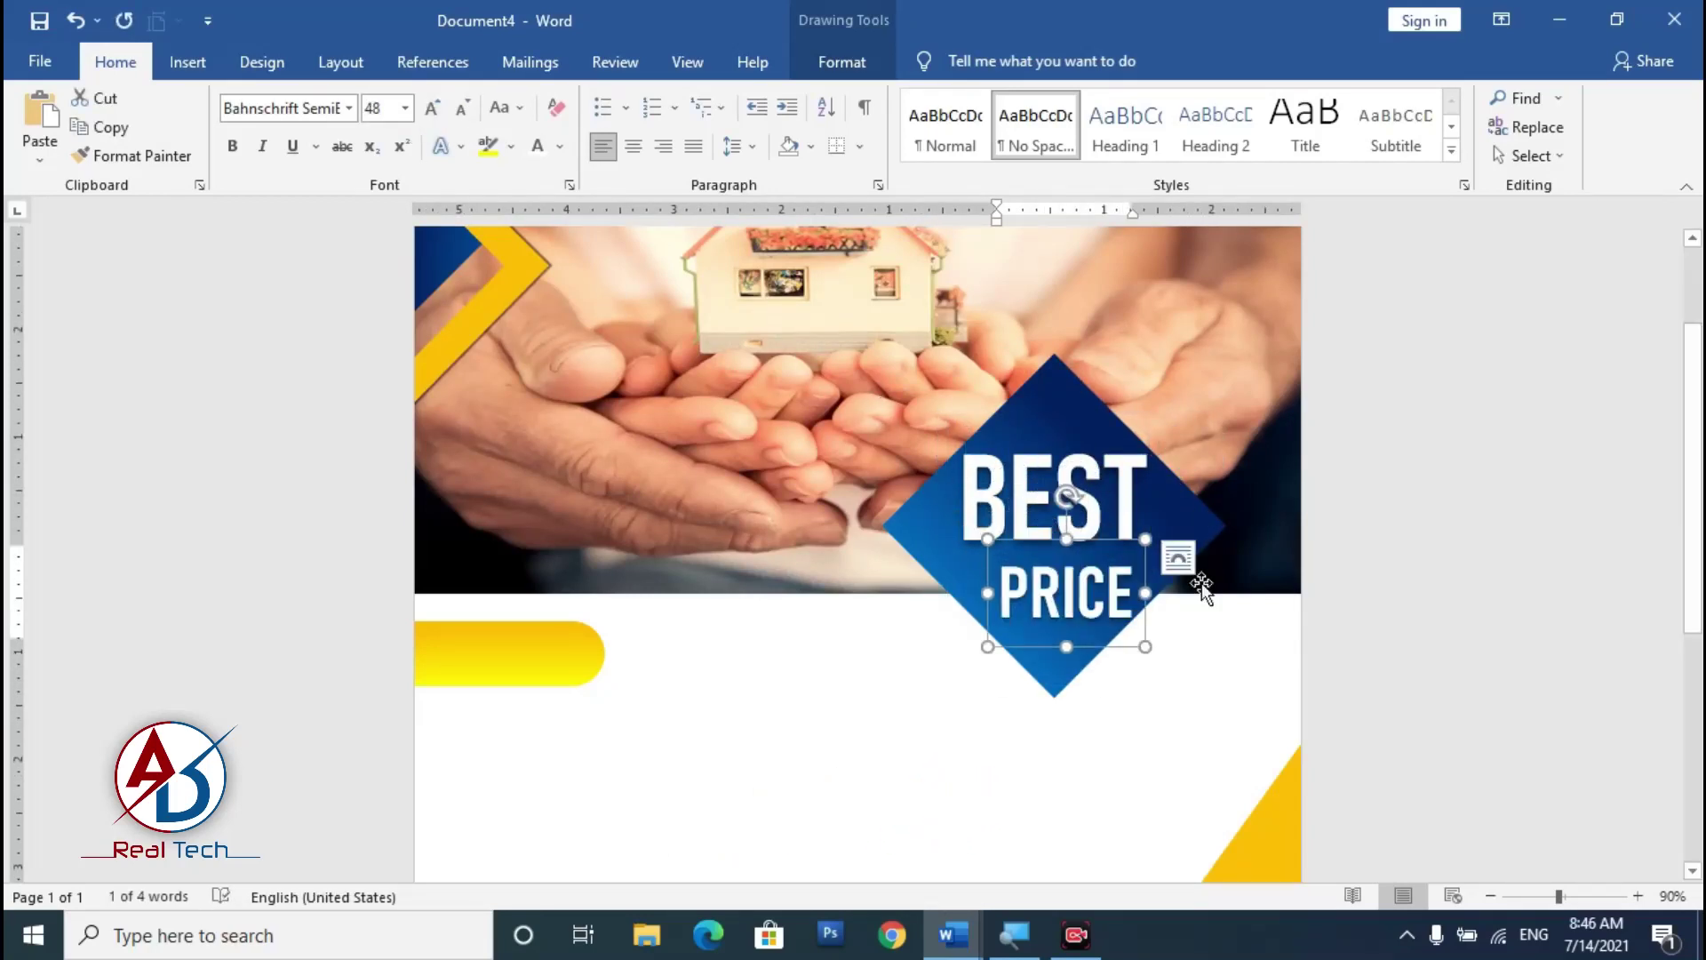
scroll(1223, 708, "down", 5, "ctrl")
scroll(1223, 709, "up", 5, "ctrl")
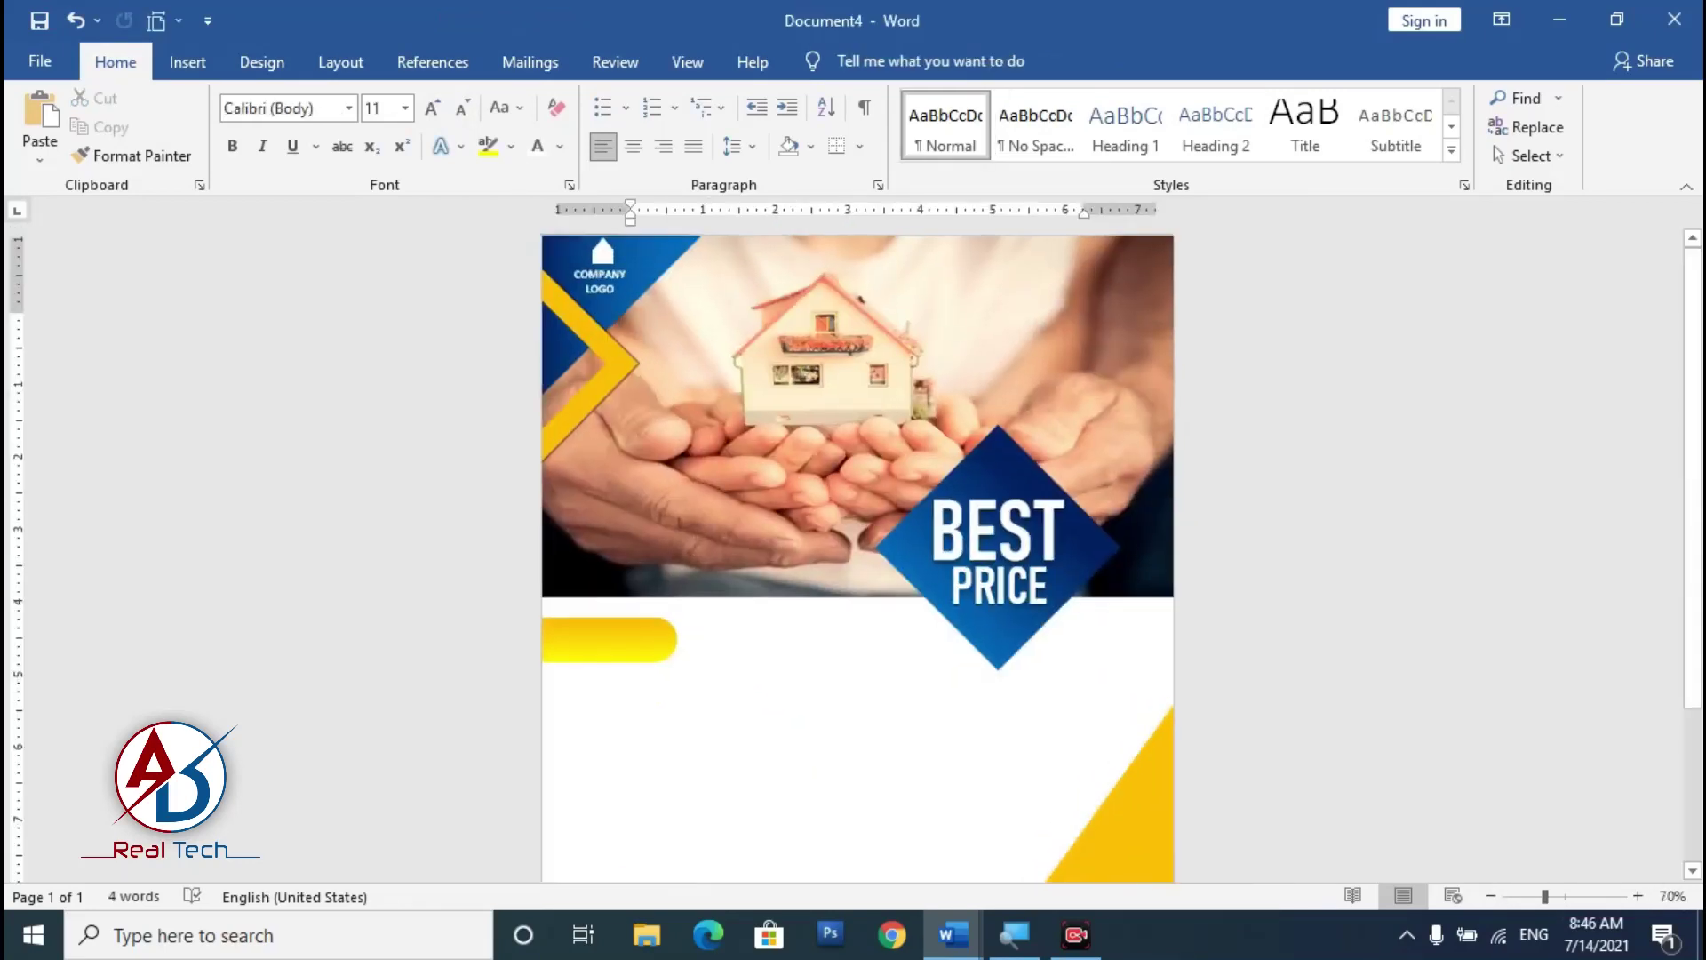
left_click(1103, 755)
left_click(1103, 756)
scroll(294, 411, "down", 3)
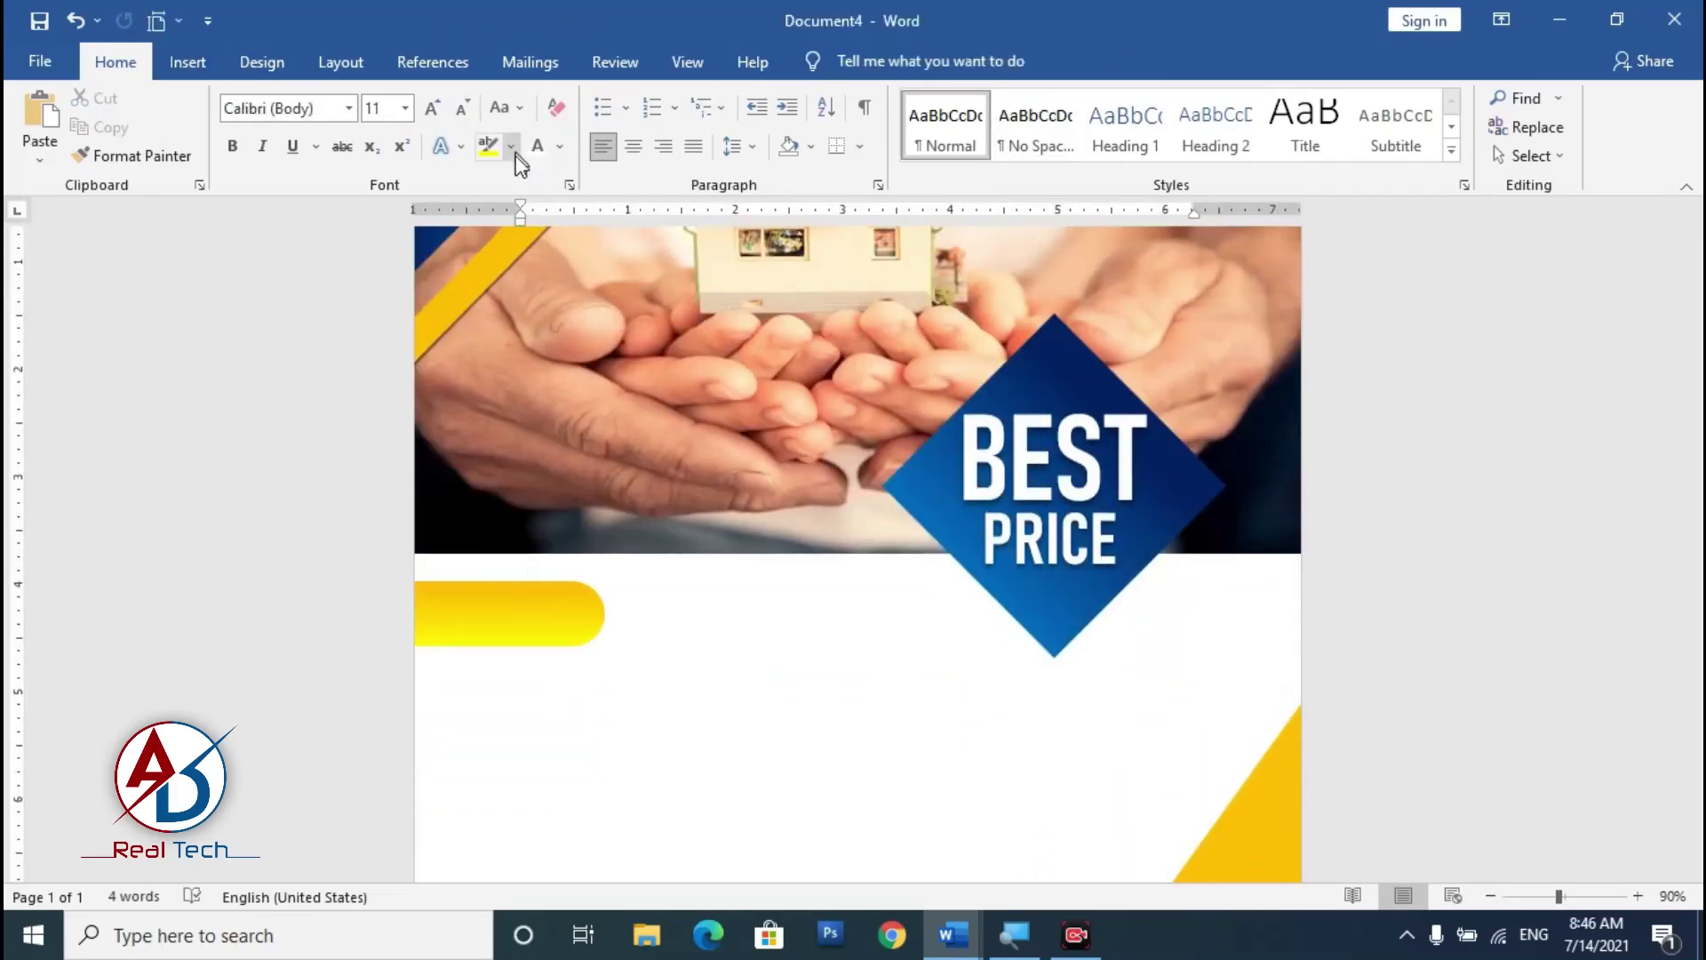
Step: Place a copy of PRICE in the white area below the picture, change its text to 2022 and colour it black
key("ctrl+z")
left_click_drag(1076, 577, 842, 712)
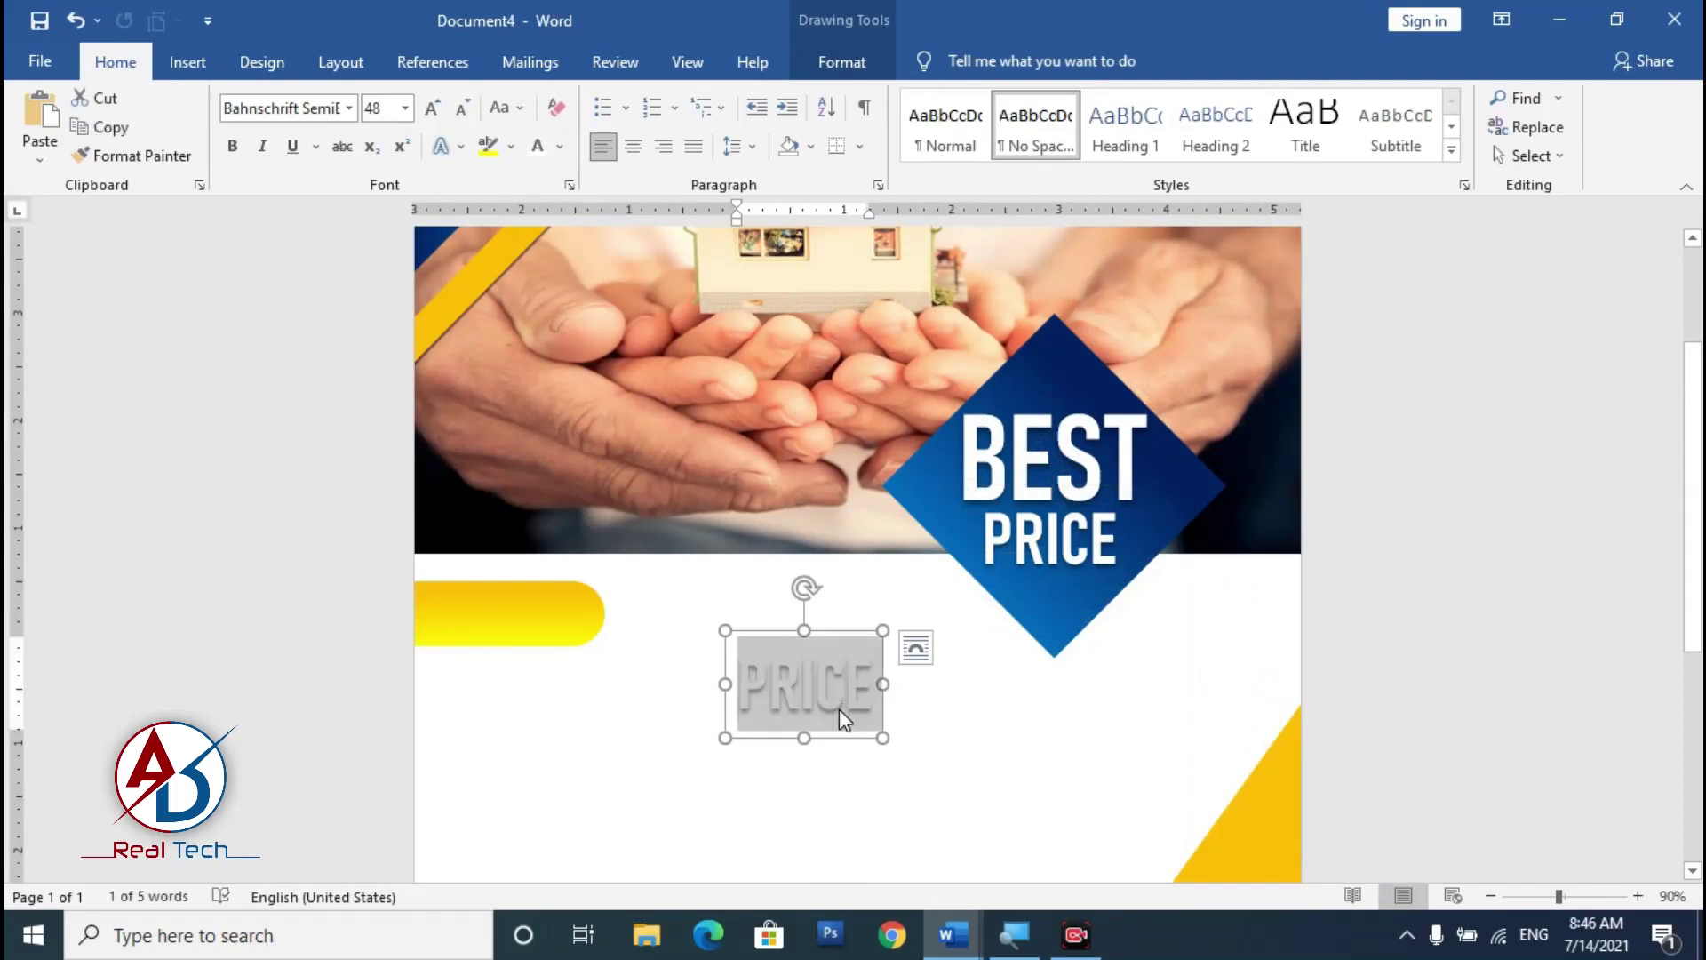
type("2022")
key("alt+h")
key("f")
key("c")
key("Return")
key("alt+h")
key("f")
key("t")
key("Escape")
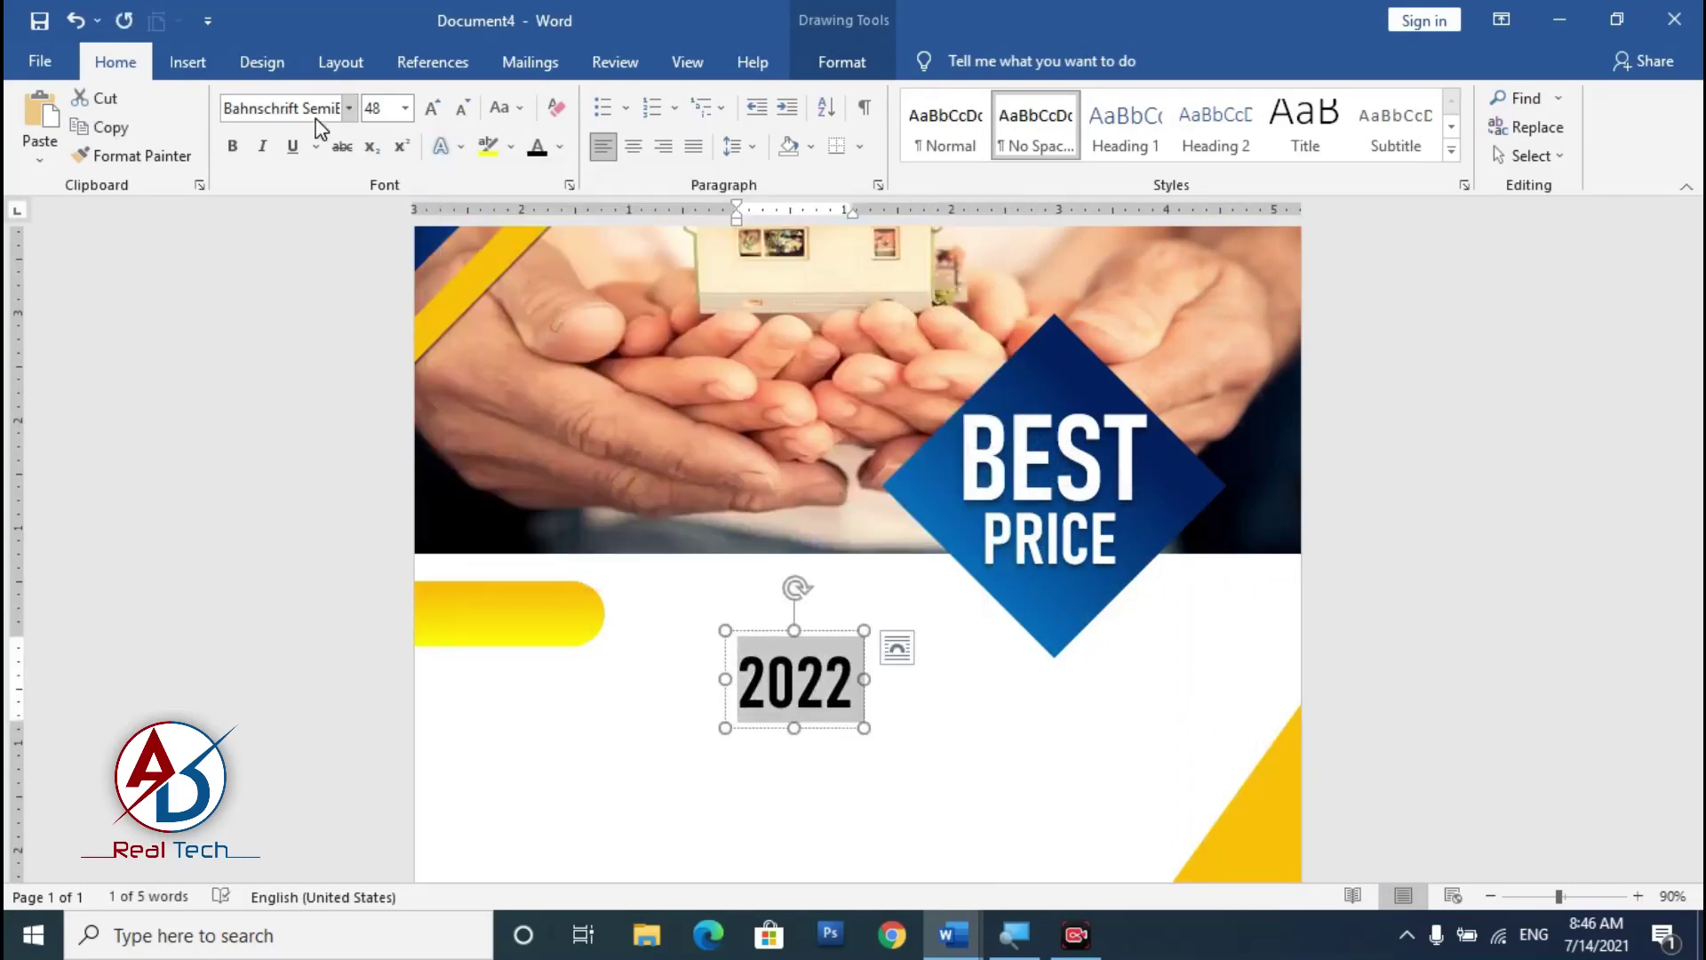
Step: Set the 2022 text to Arial Black at size 36
key("alt+h")
key("f")
key("f")
type("Arial Black")
key("Return")
left_click(462, 108)
left_click(462, 107)
left_click(462, 108)
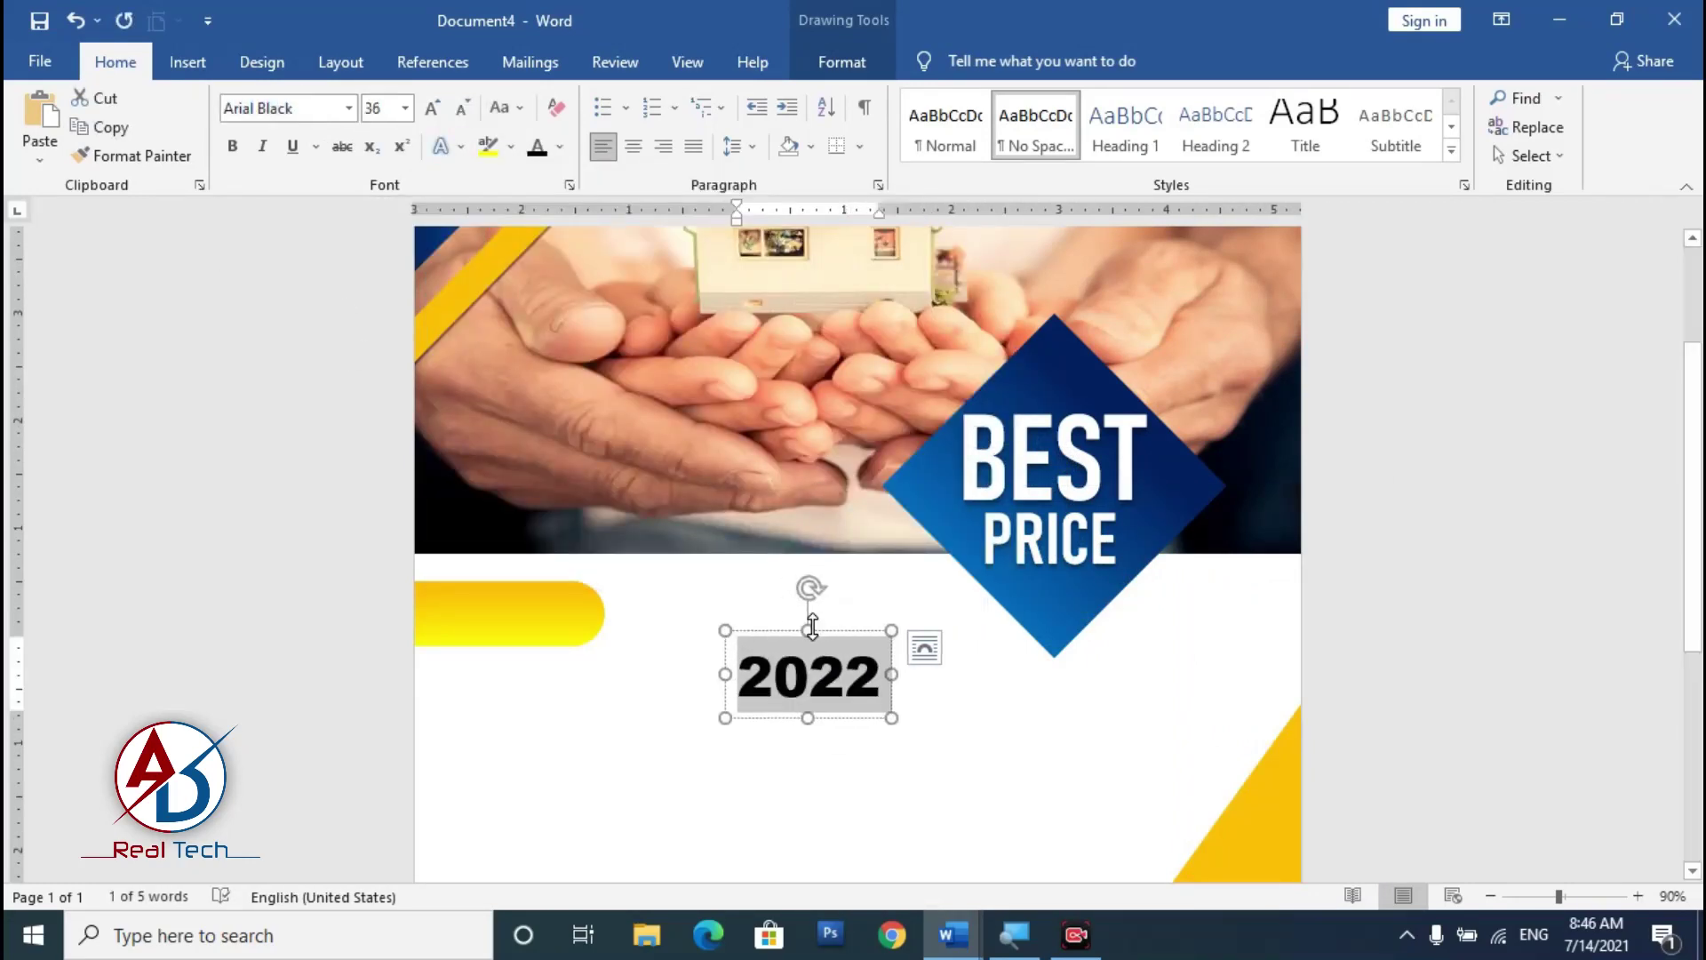
Step: Move the 2022 text onto the yellow rounded bar at the page's left edge
left_click_drag(811, 615, 519, 566)
key("Escape")
scroll(518, 567, "down", 5)
left_click(495, 446)
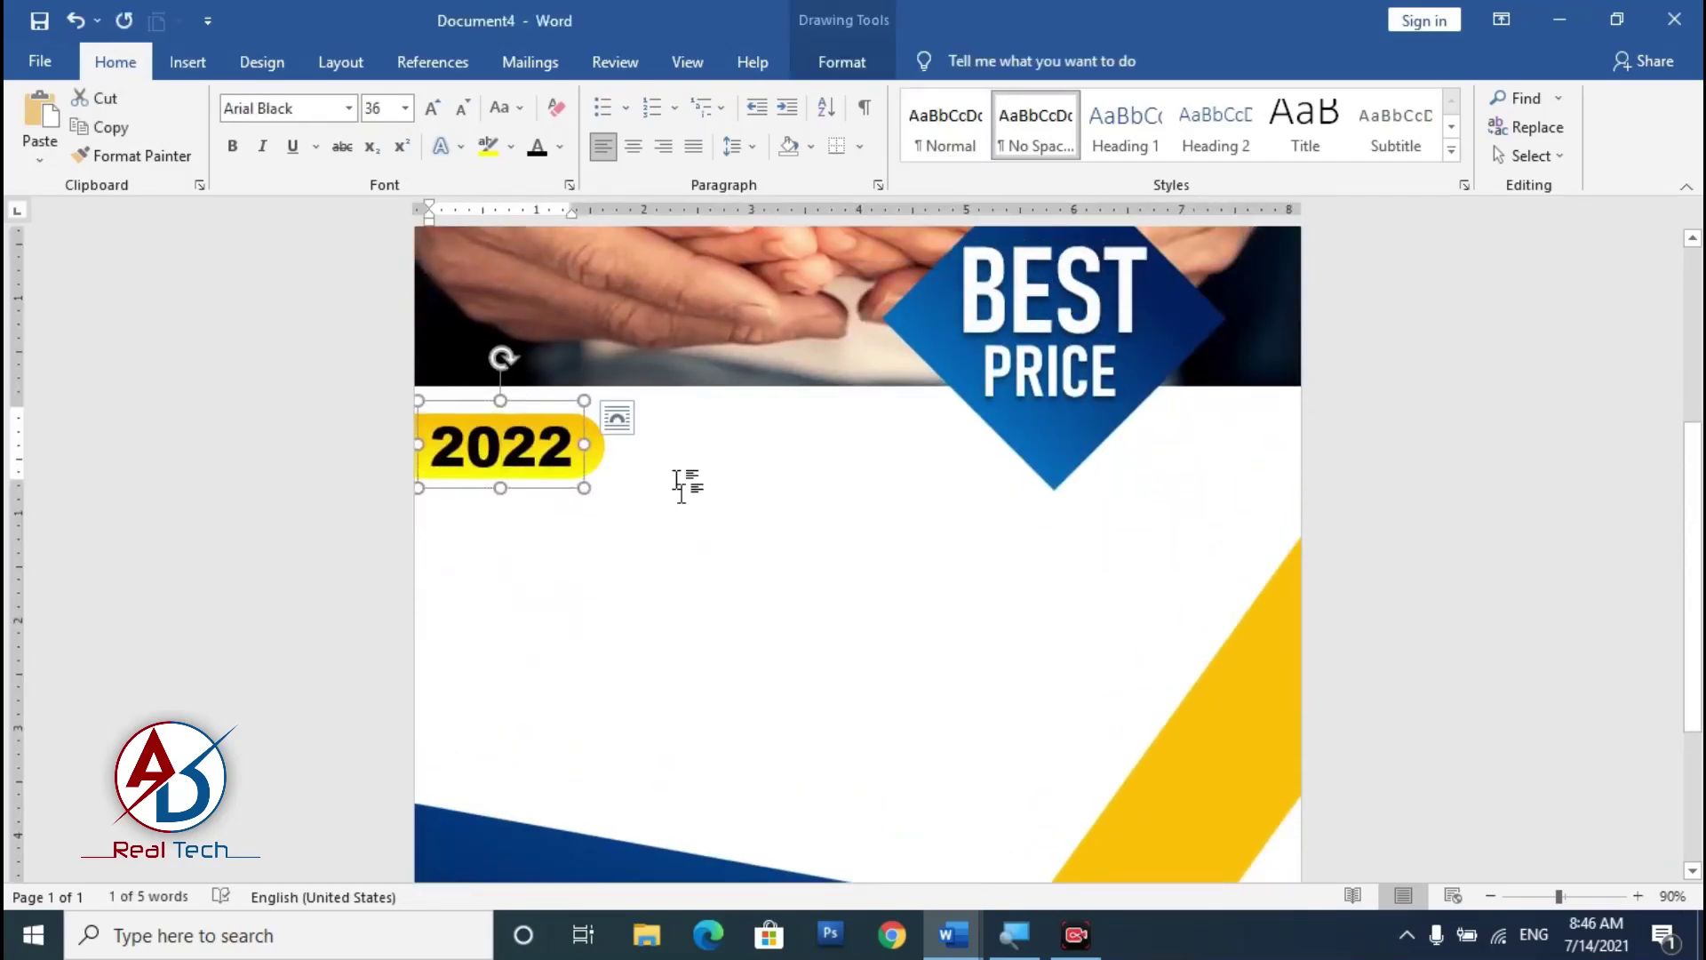
Step: Duplicate the 2022 text into the white area beside the yellow bar and replace the copy's text with GET YOUR
left_click(685, 483)
scroll(686, 483, "down", 1)
scroll(858, 551, "up", 1)
key("ctrl+v")
left_click_drag(525, 441, 743, 506)
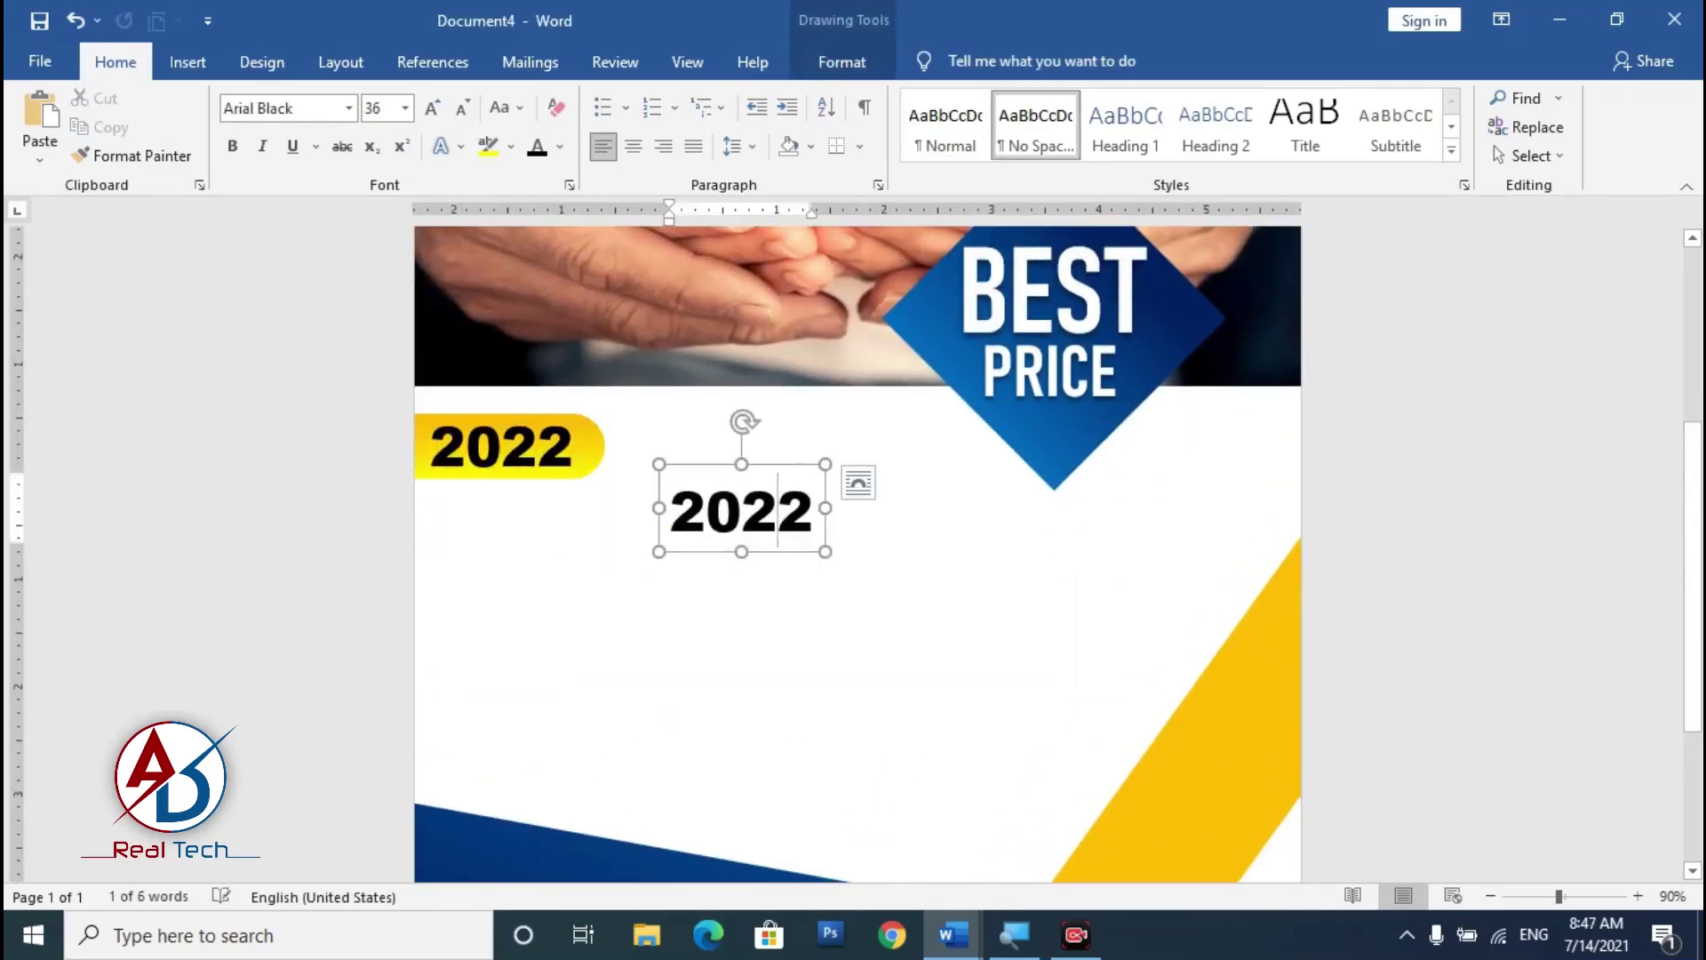
double_click(743, 511)
type("GET YOUT")
key("BackSpace")
type("R")
mouse_move(863, 461)
left_mouse_down()
mouse_move(845, 445)
mouse_move(880, 442)
left_mouse_up()
scroll(782, 571, "up", 2)
scroll(781, 571, "down", 1)
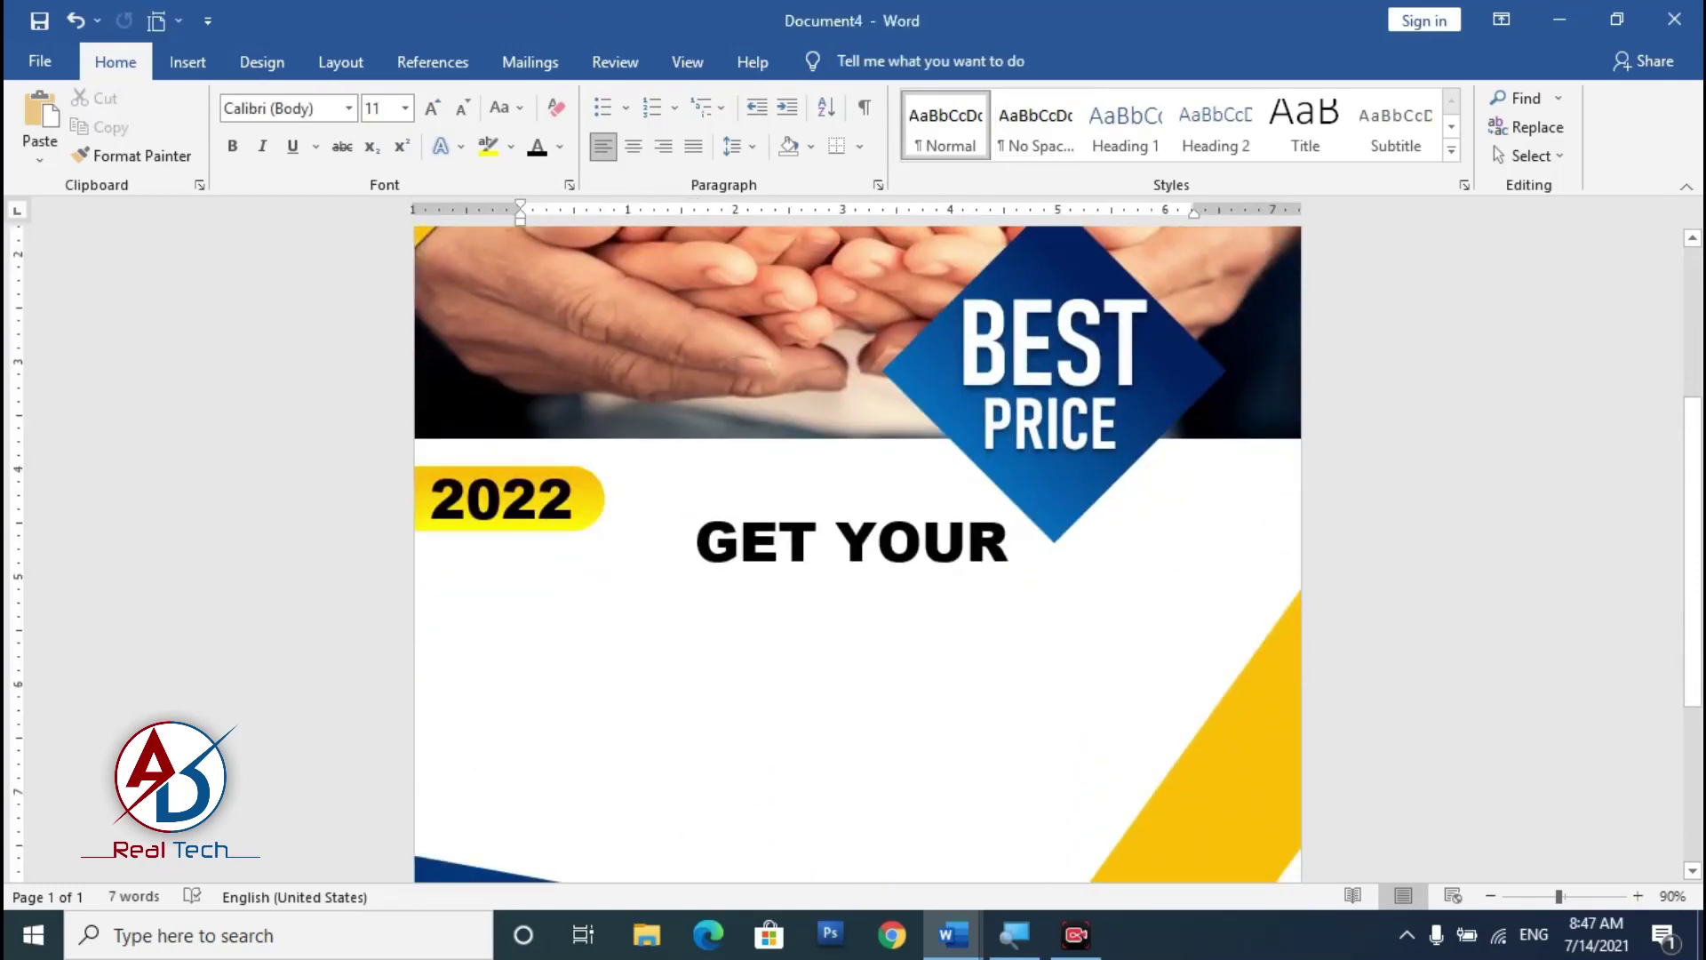
Step: Set the GET YOUR heading to size 42
left_click_drag(697, 541, 1009, 542)
left_click(432, 107)
left_click(380, 107)
type("42")
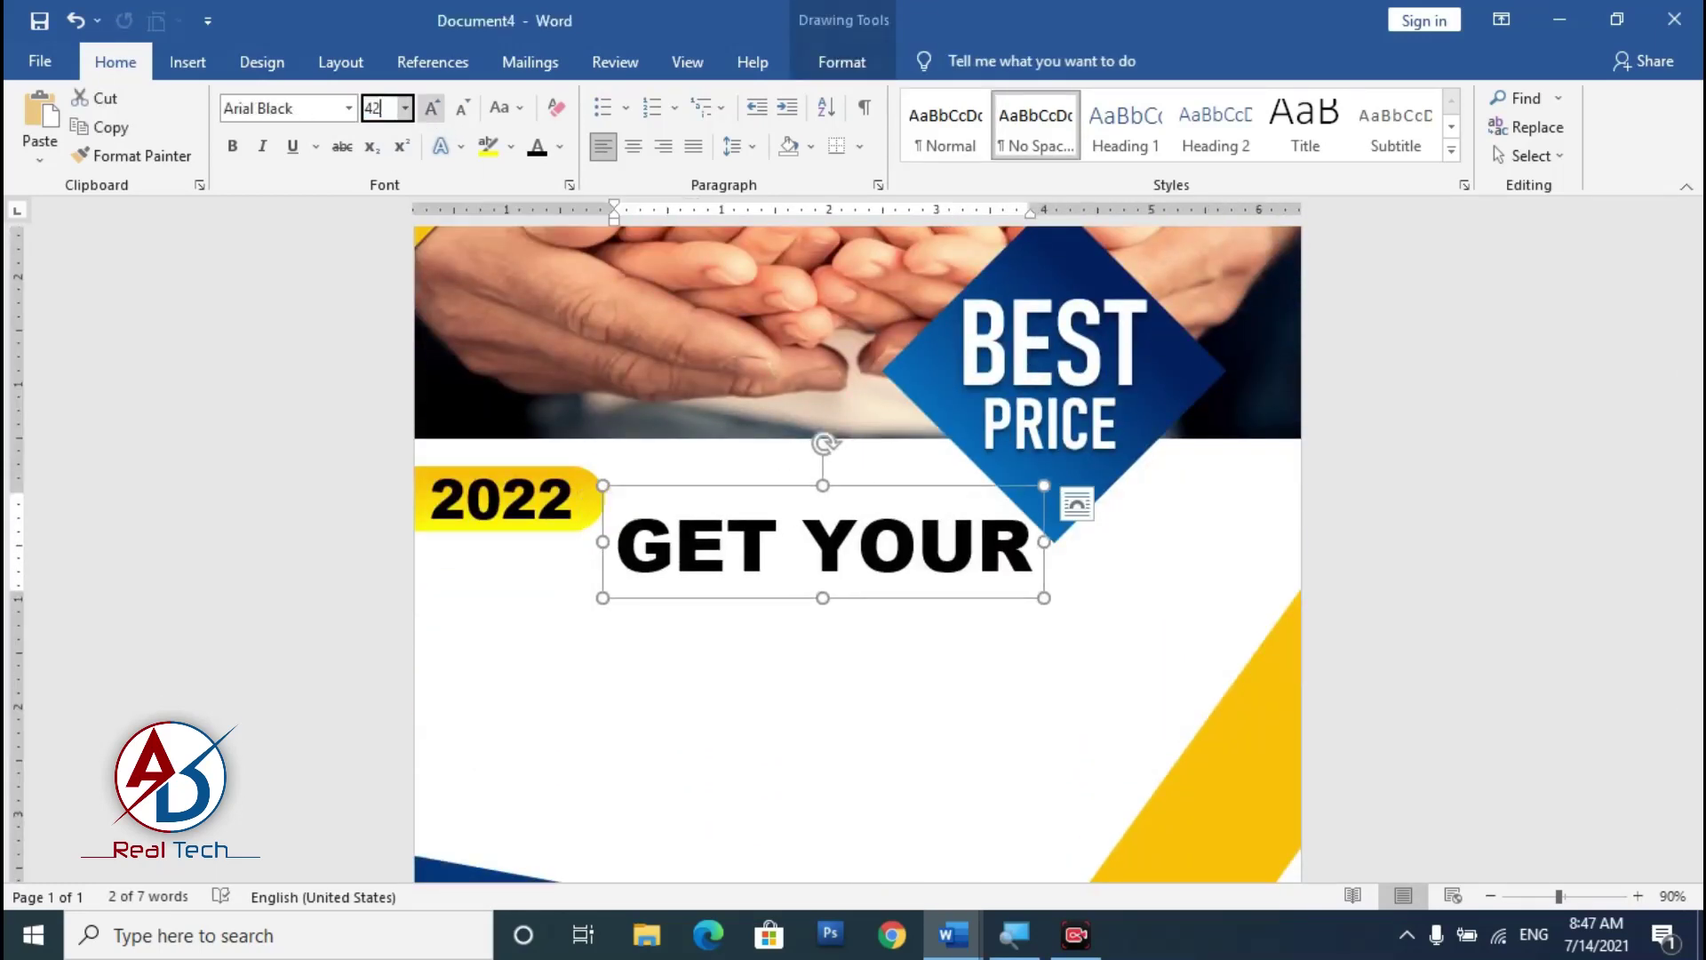
key("Return")
Step: Duplicate the GET YOUR heading directly below it and change the copy's text to DREAM HOME
left_click_drag(897, 493, 897, 544)
scroll(914, 487, "down", 2)
type("DREAM HOME")
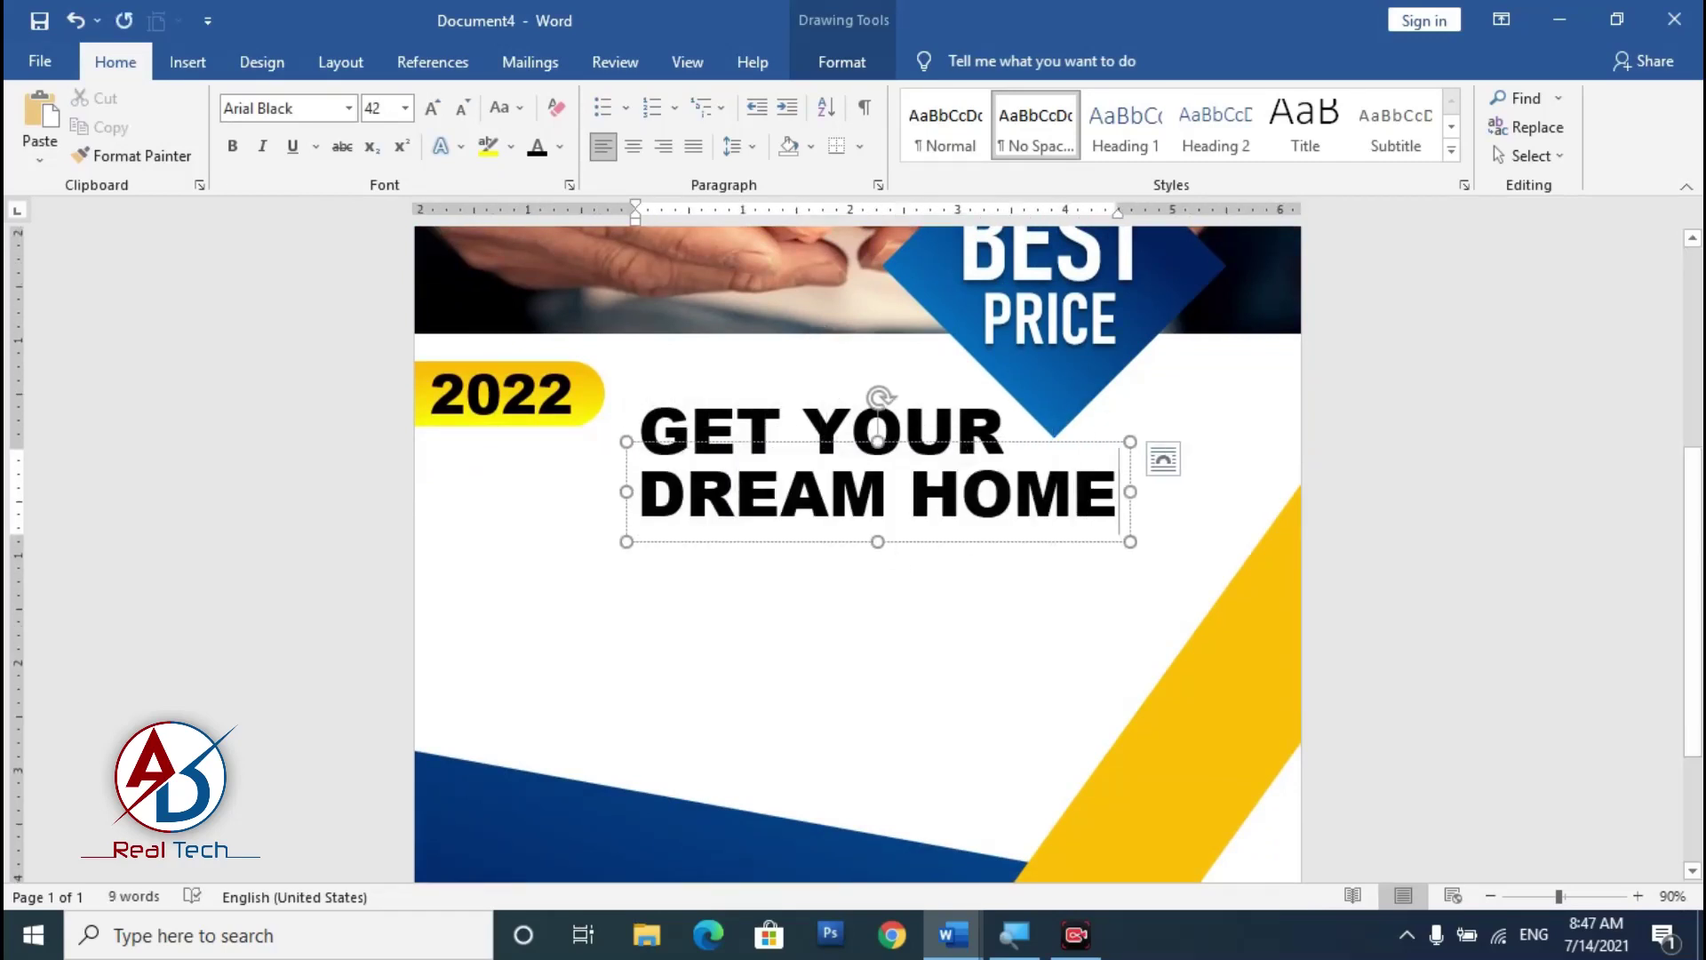
Step: Colour only the word HOME in the heading golden yellow to match the yellow shapes
left_click_drag(915, 494, 1122, 496)
left_click(559, 147)
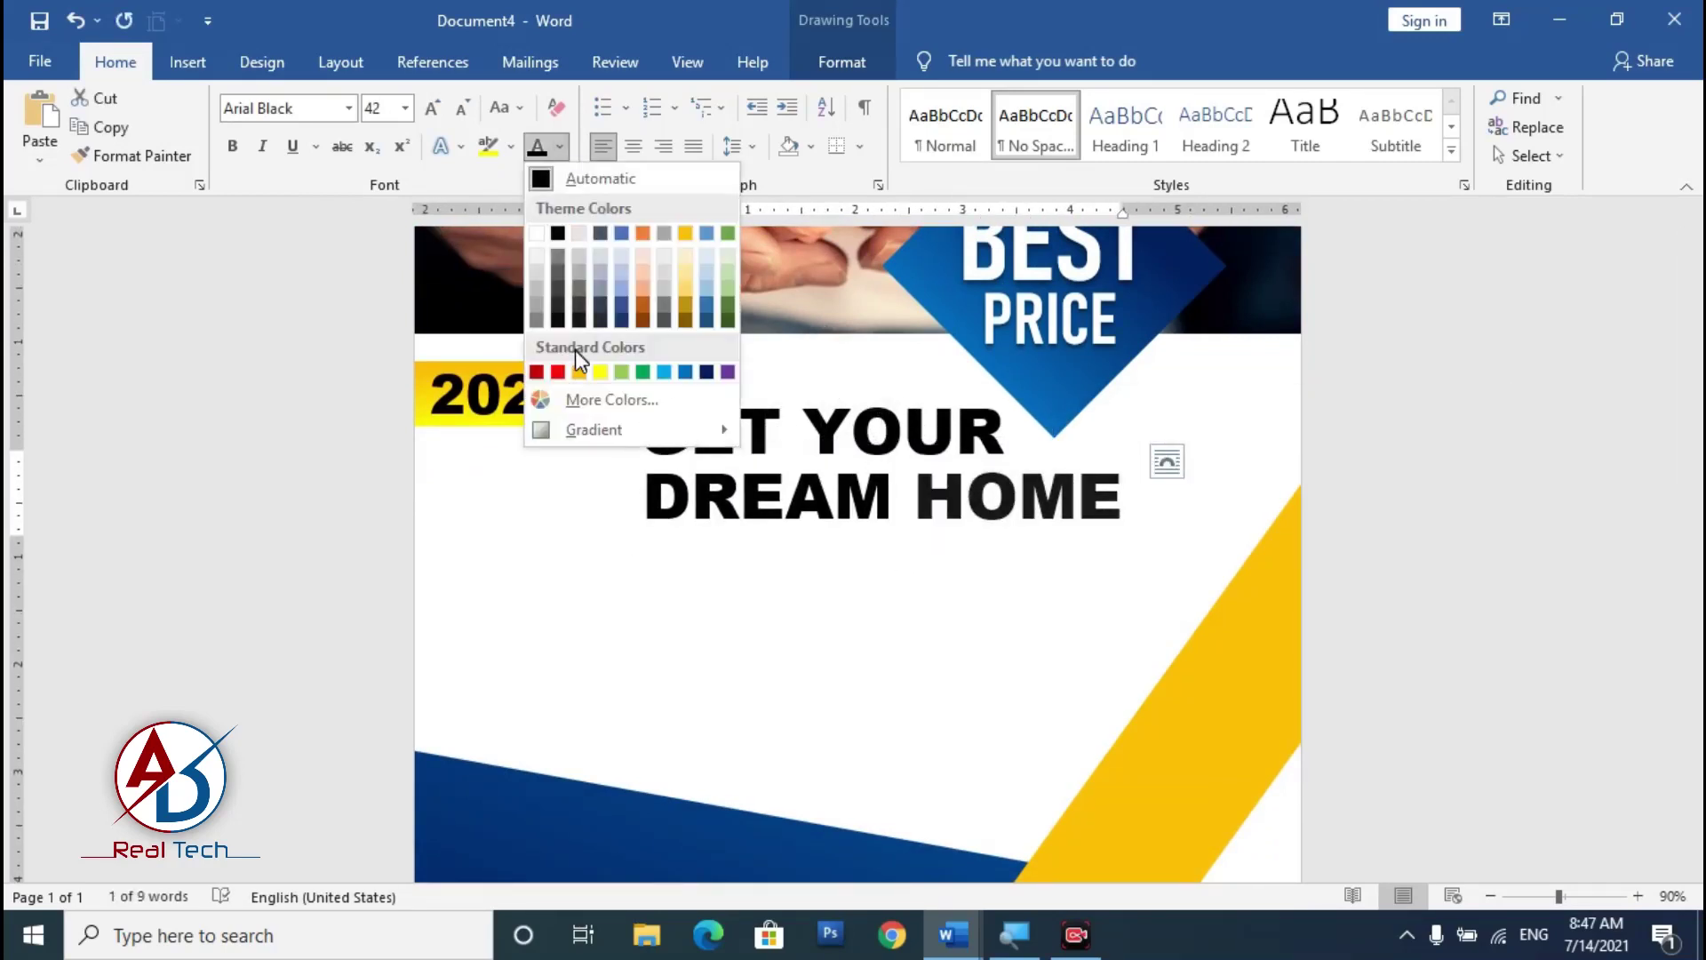
left_click(603, 368)
scroll(1029, 619, "down", 6)
scroll(1029, 619, "up", 6)
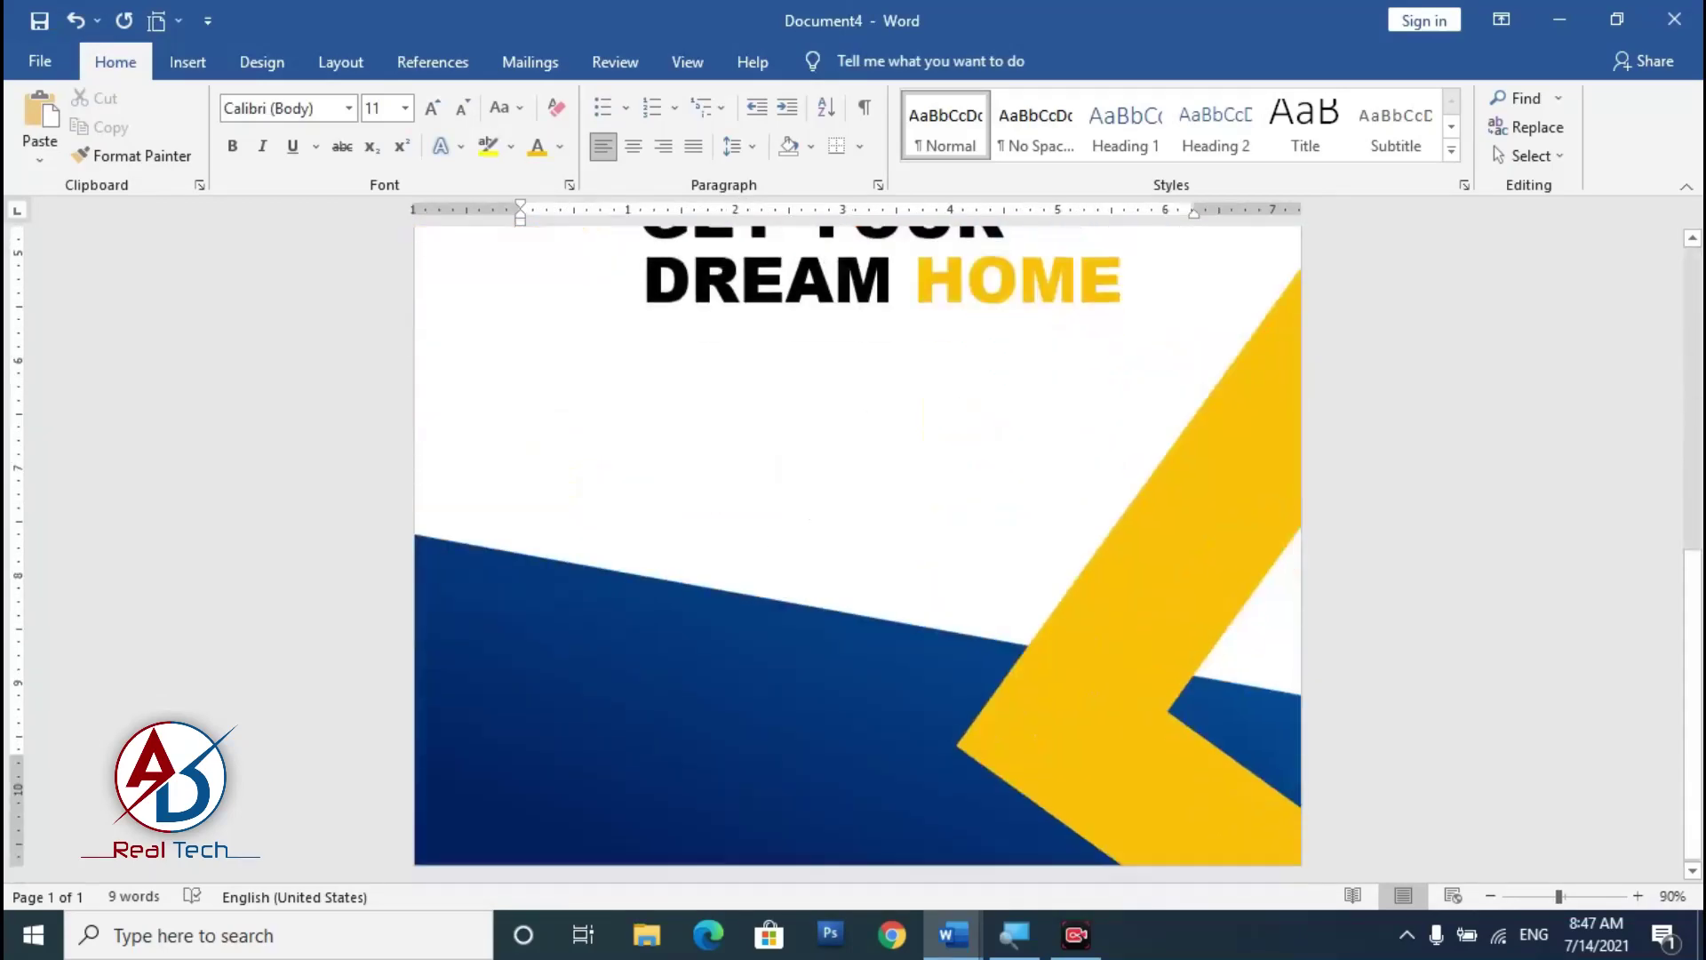
Step: Draw a horizontal line below DREAM HOME, starting at the heading's left edge, and make it thick and black
left_click(187, 61)
left_click(340, 98)
left_click(320, 263)
scroll(659, 541, "up", 3)
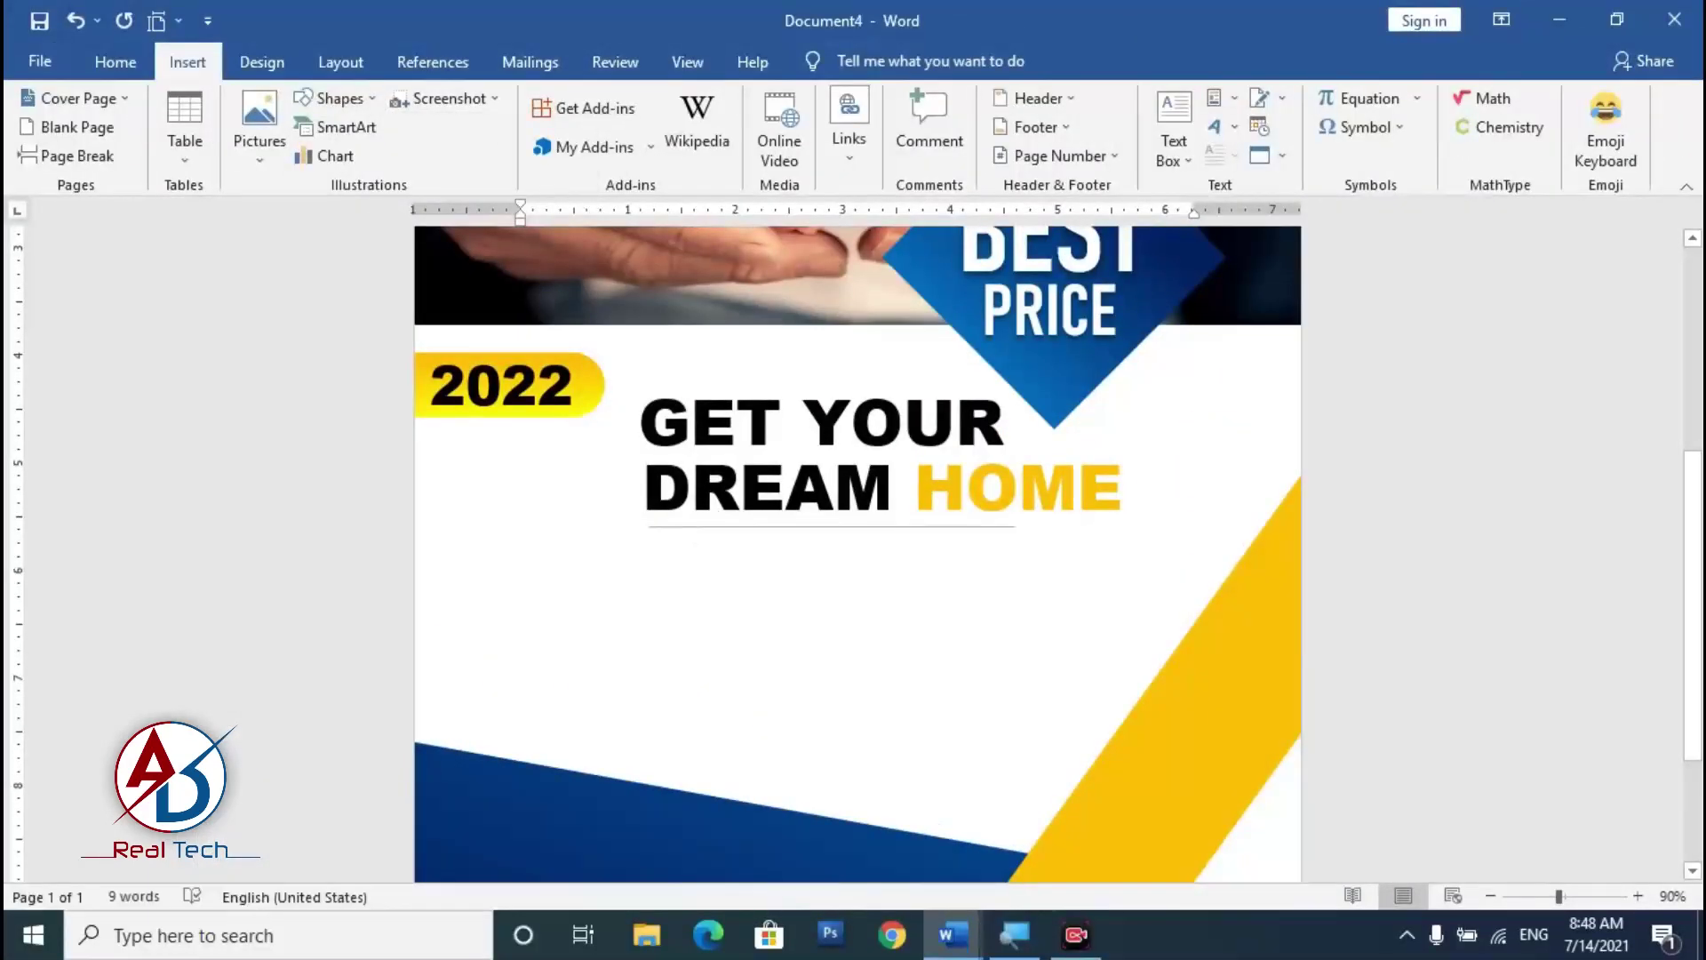
left_click_drag(649, 527, 1015, 527)
left_click(560, 126)
left_click(800, 630)
left_click(862, 594)
scroll(862, 594, "up", 3)
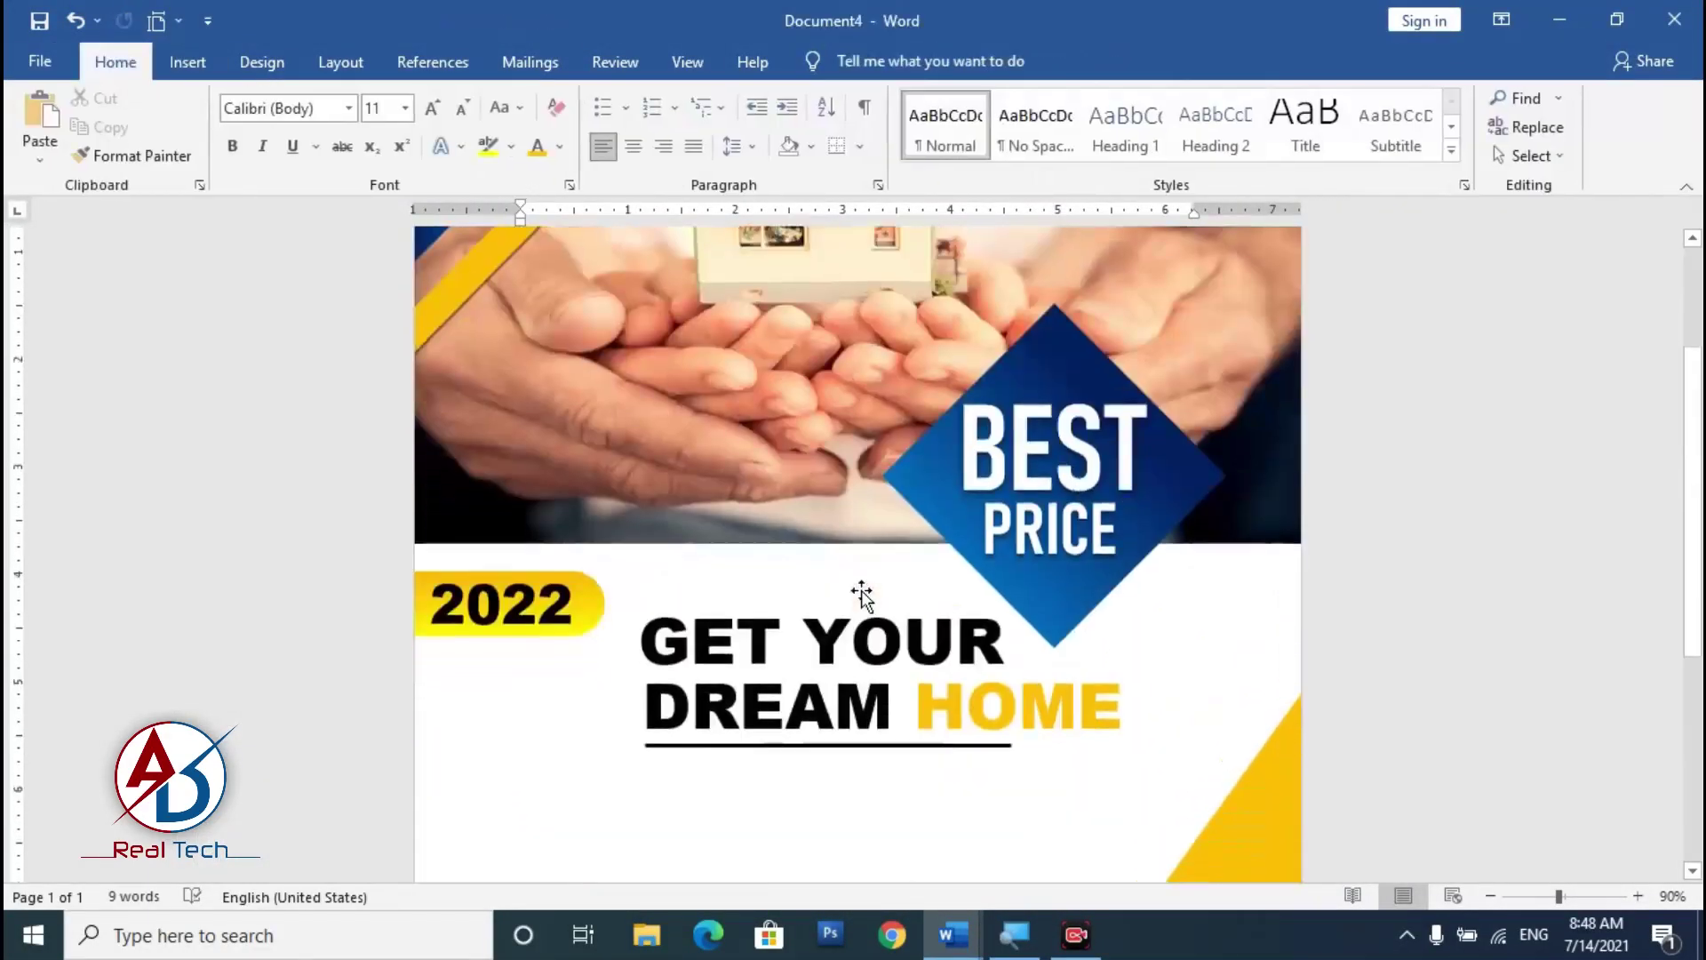
Step: Copy the larger Lorem Ipsum text box from Document2 and paste it into the Document4 flyer
left_click(857, 747)
left_click(860, 788)
scroll(860, 788, "down", 5)
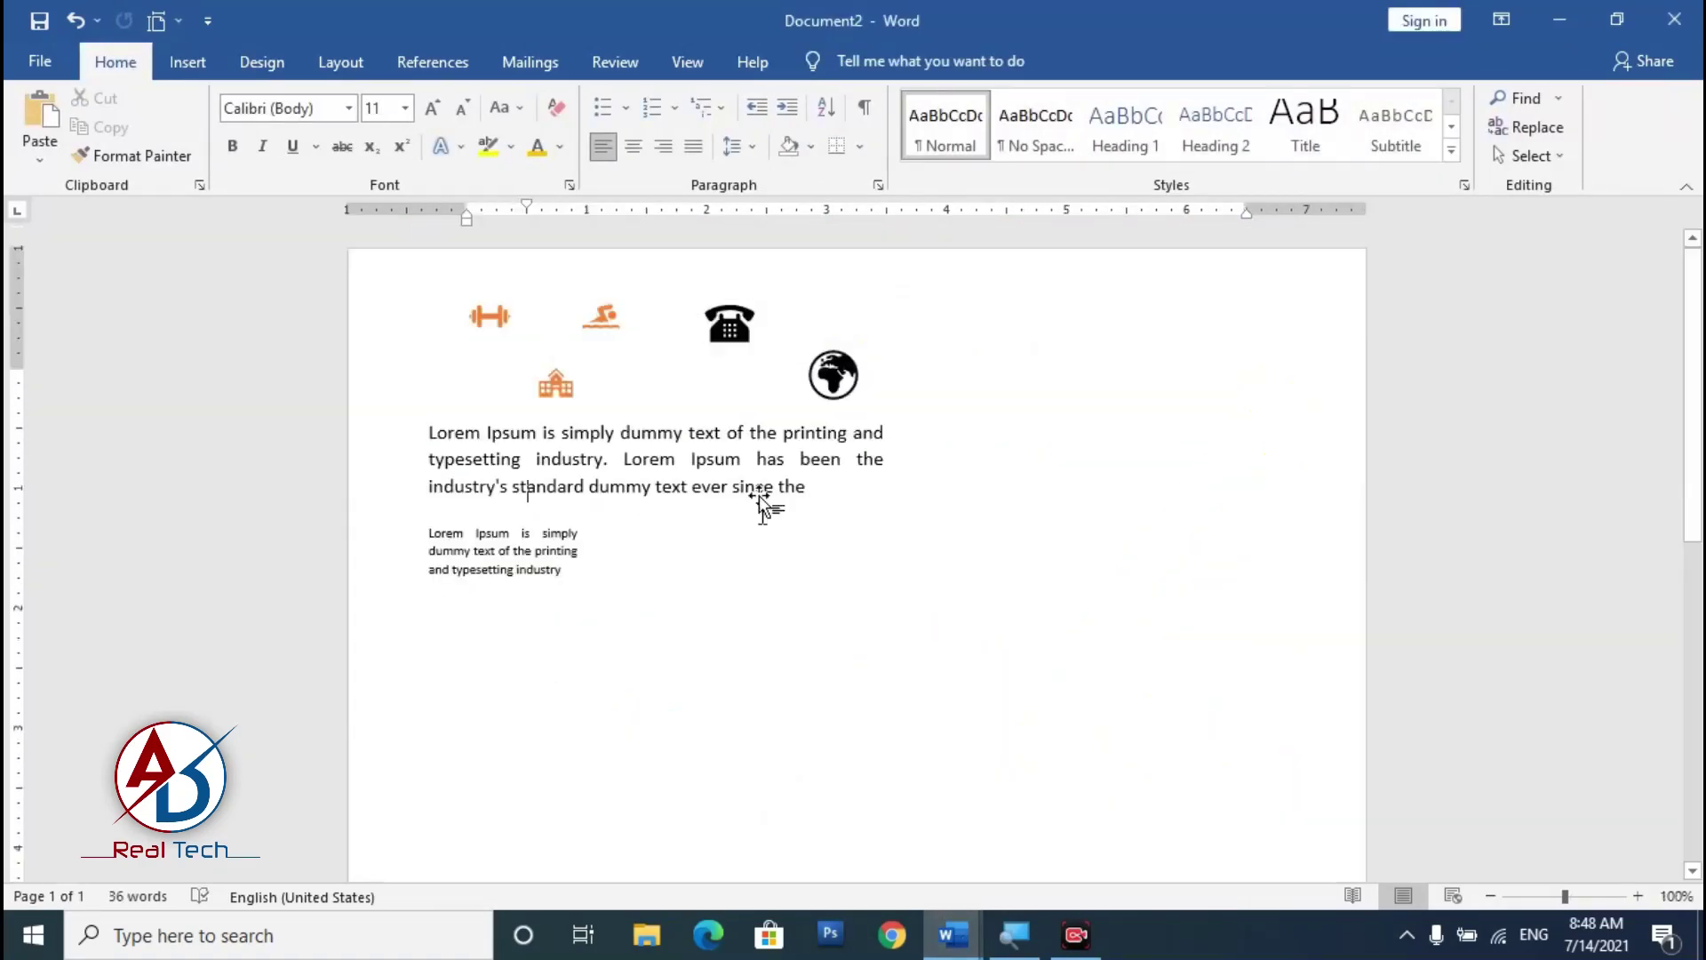
left_click(760, 502)
left_click(100, 127)
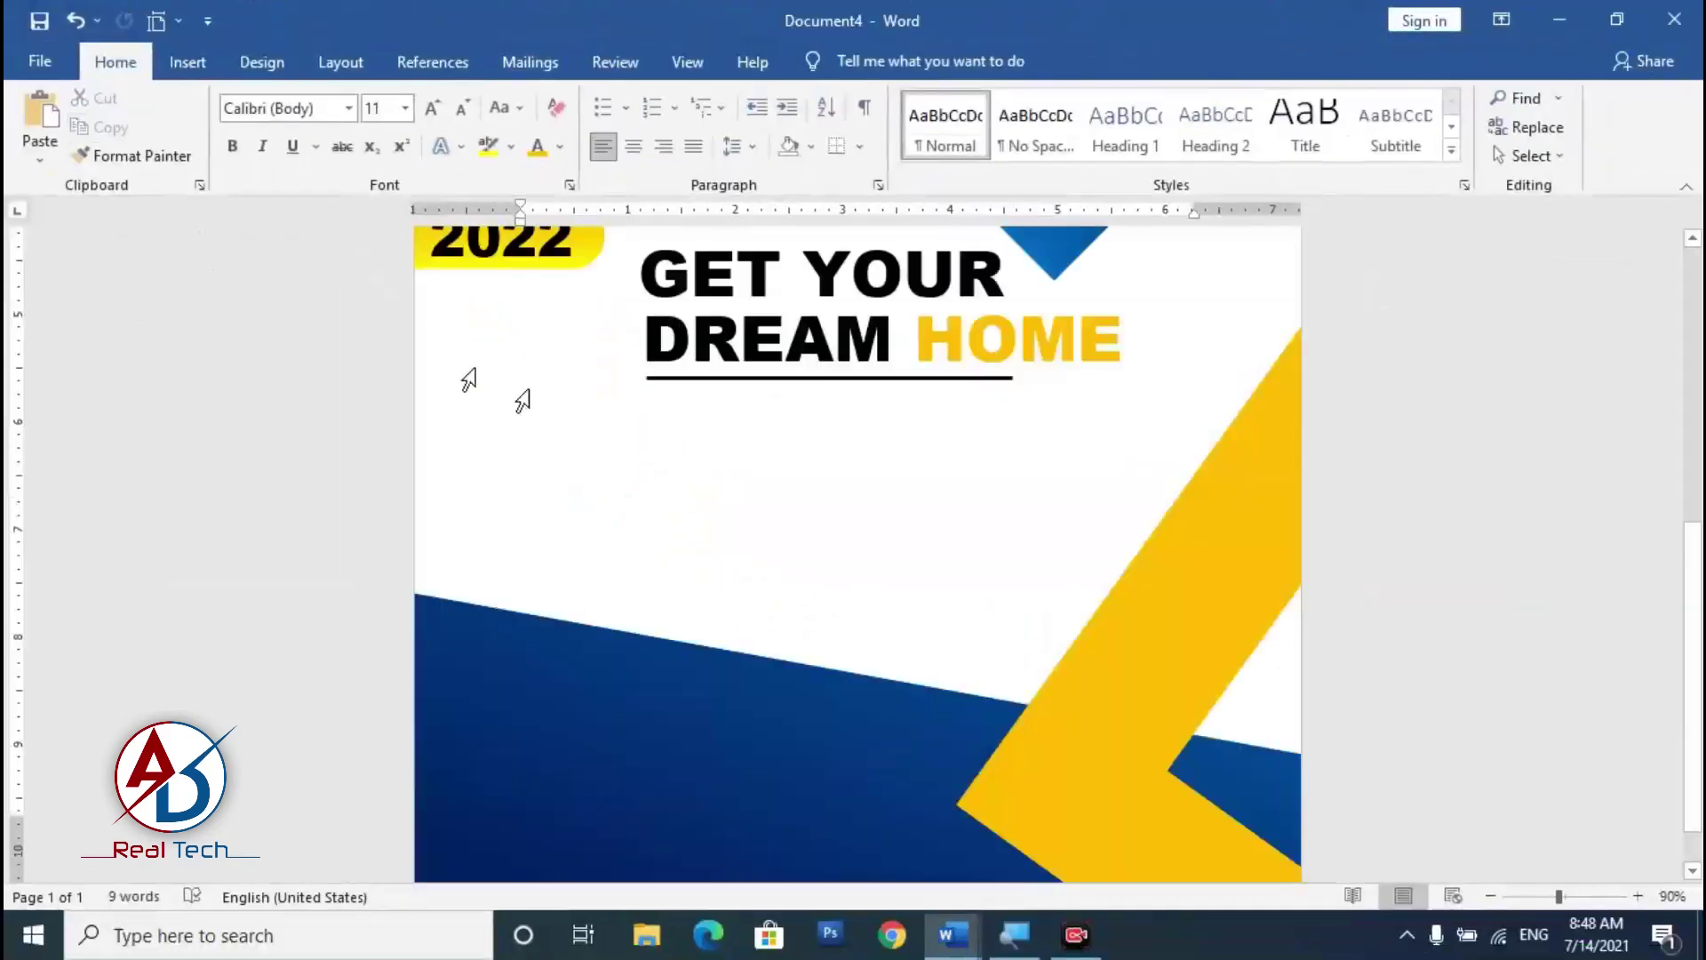
key("ctrl+v")
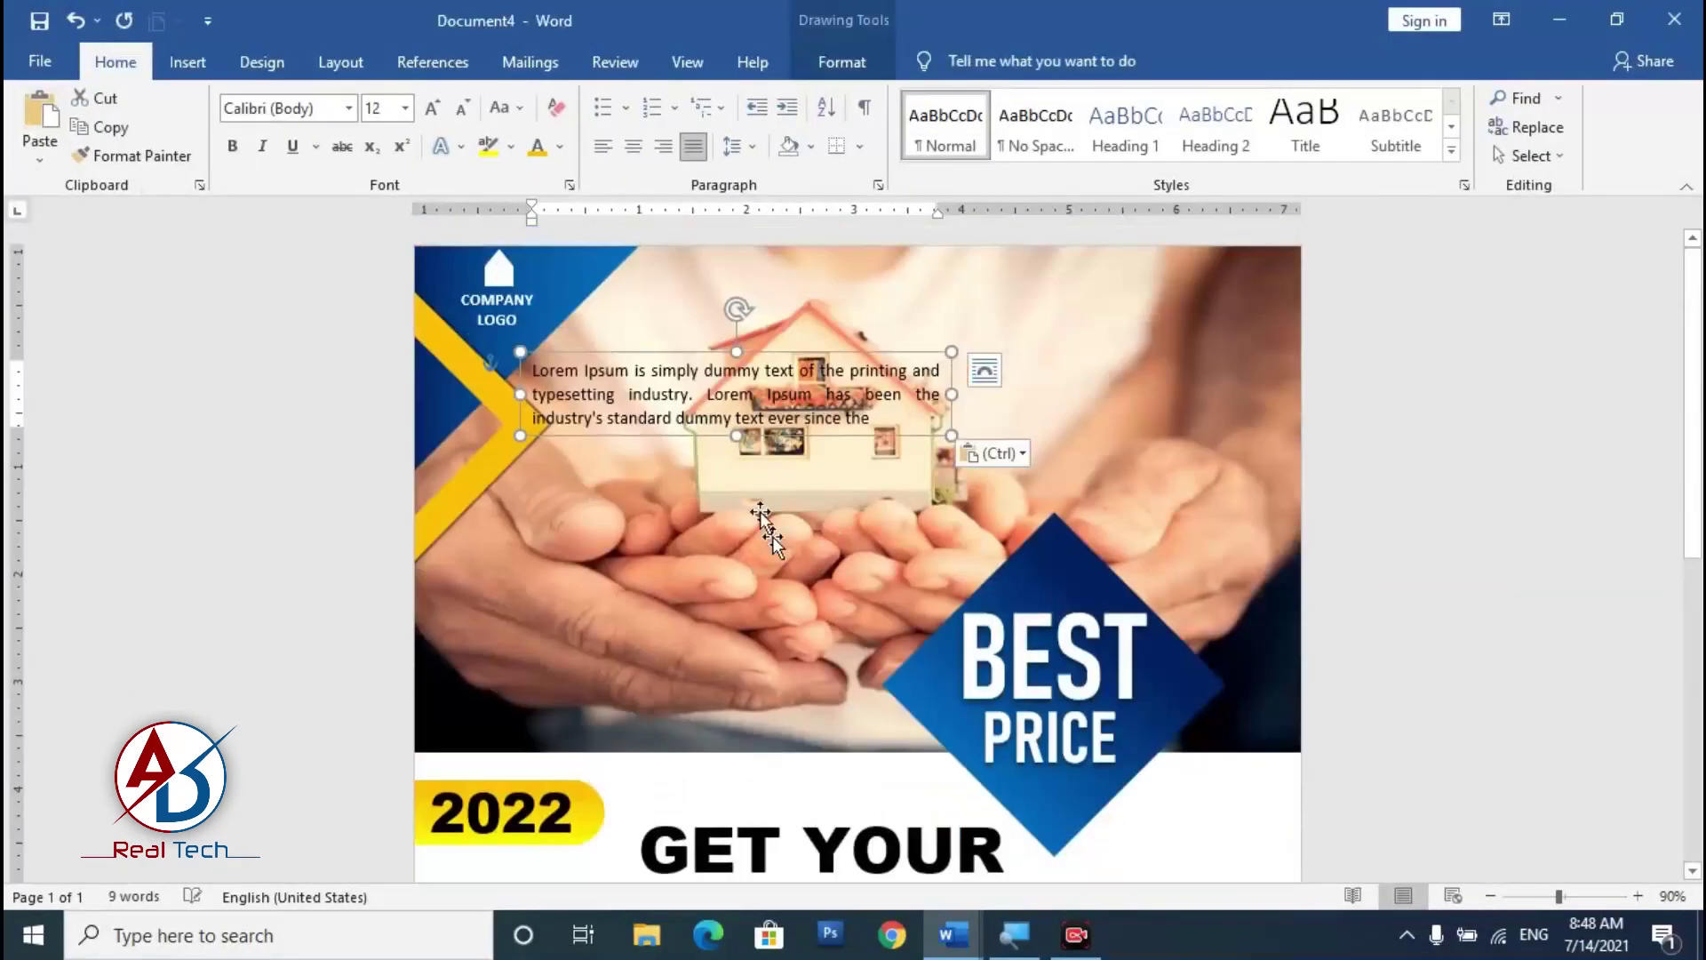
Step: Position the Lorem Ipsum text box just below the black line, aligned with the heading's left edge
scroll(762, 524, "down", 6)
left_click_drag(903, 351, 933, 412)
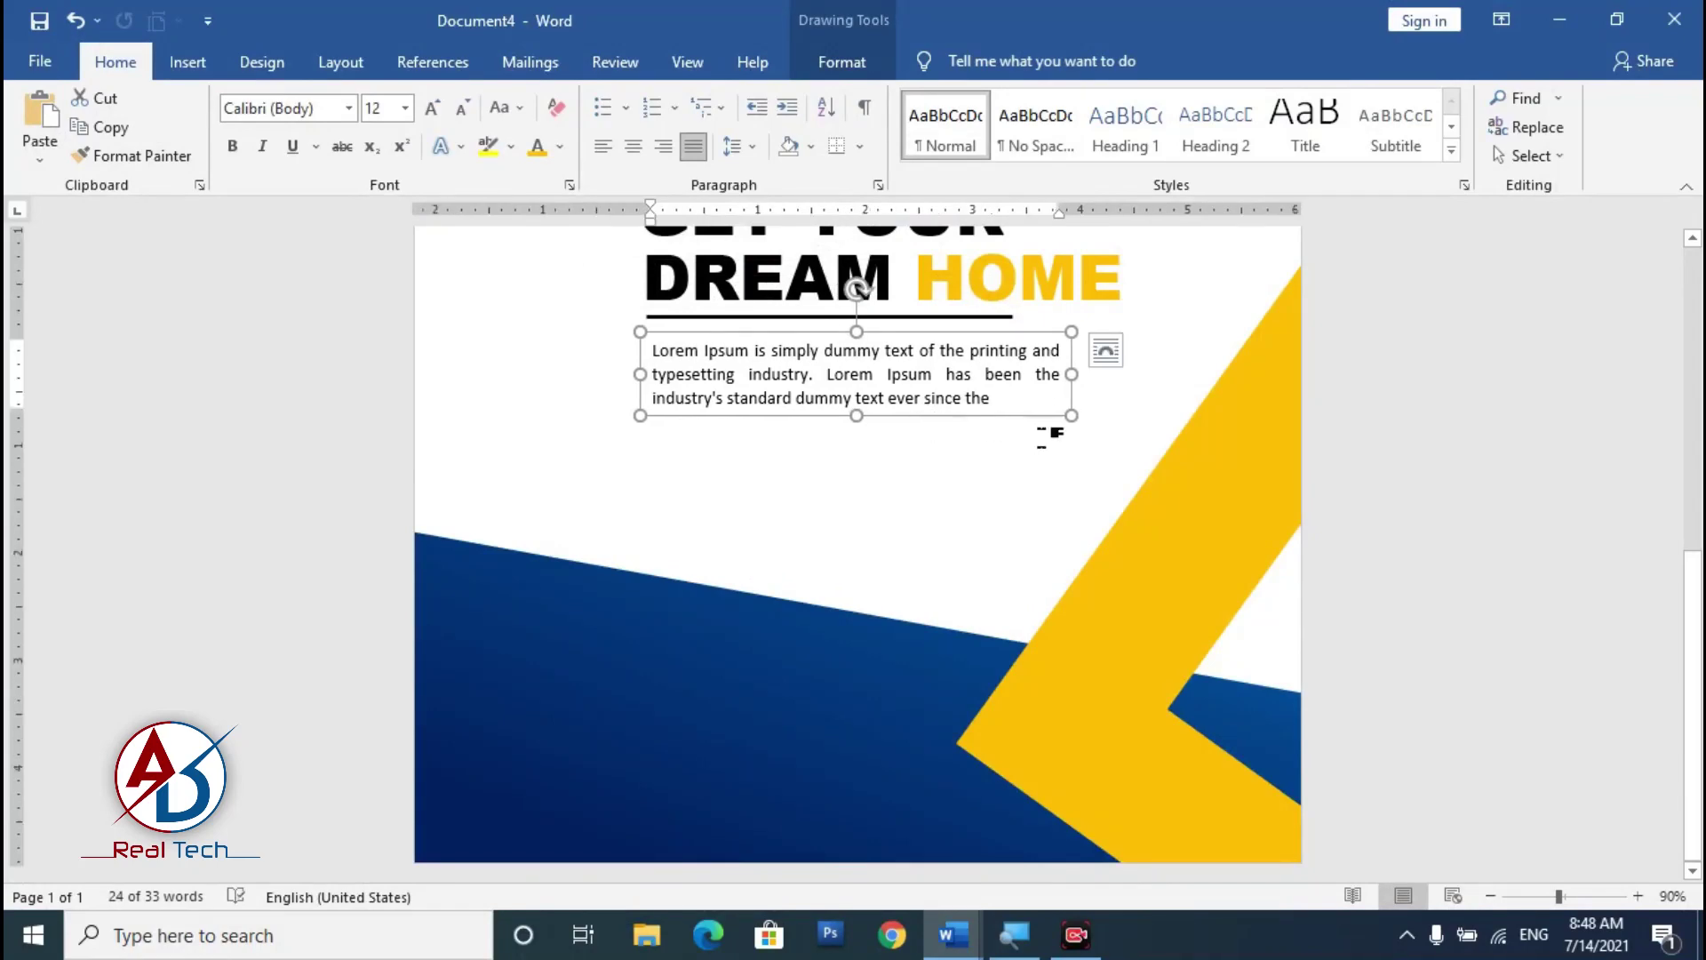
key("ctrl+z")
left_click(890, 654)
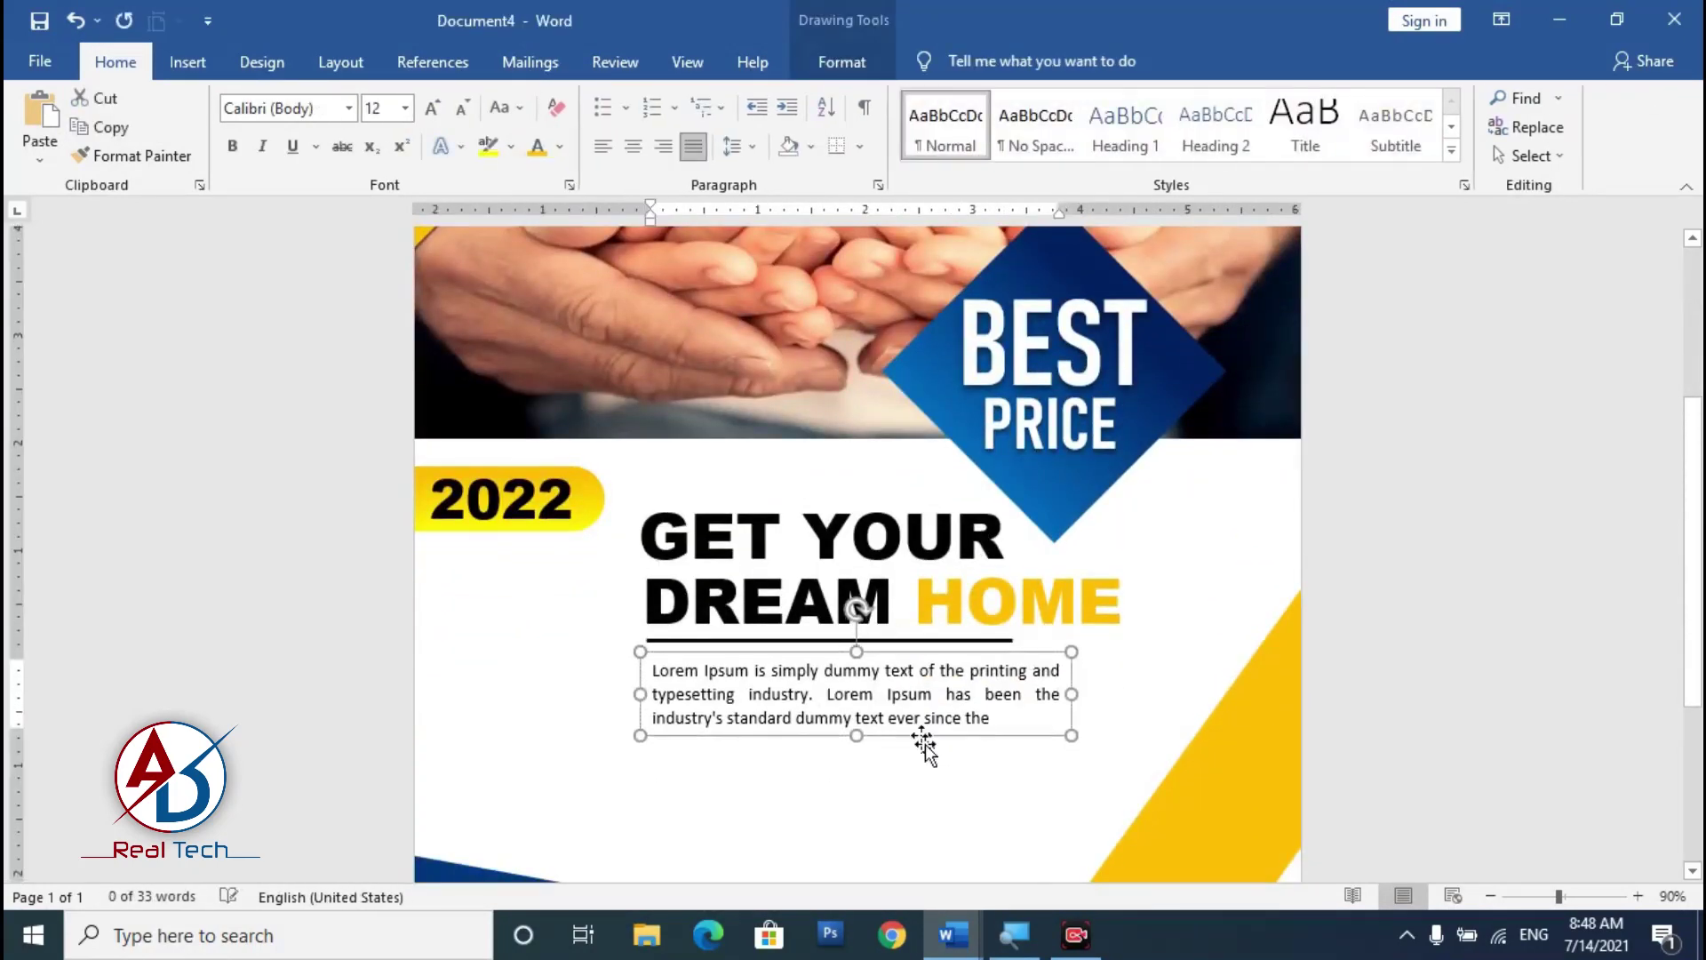
left_click(925, 746)
scroll(933, 743, "down", 3)
scroll(816, 678, "up", 2)
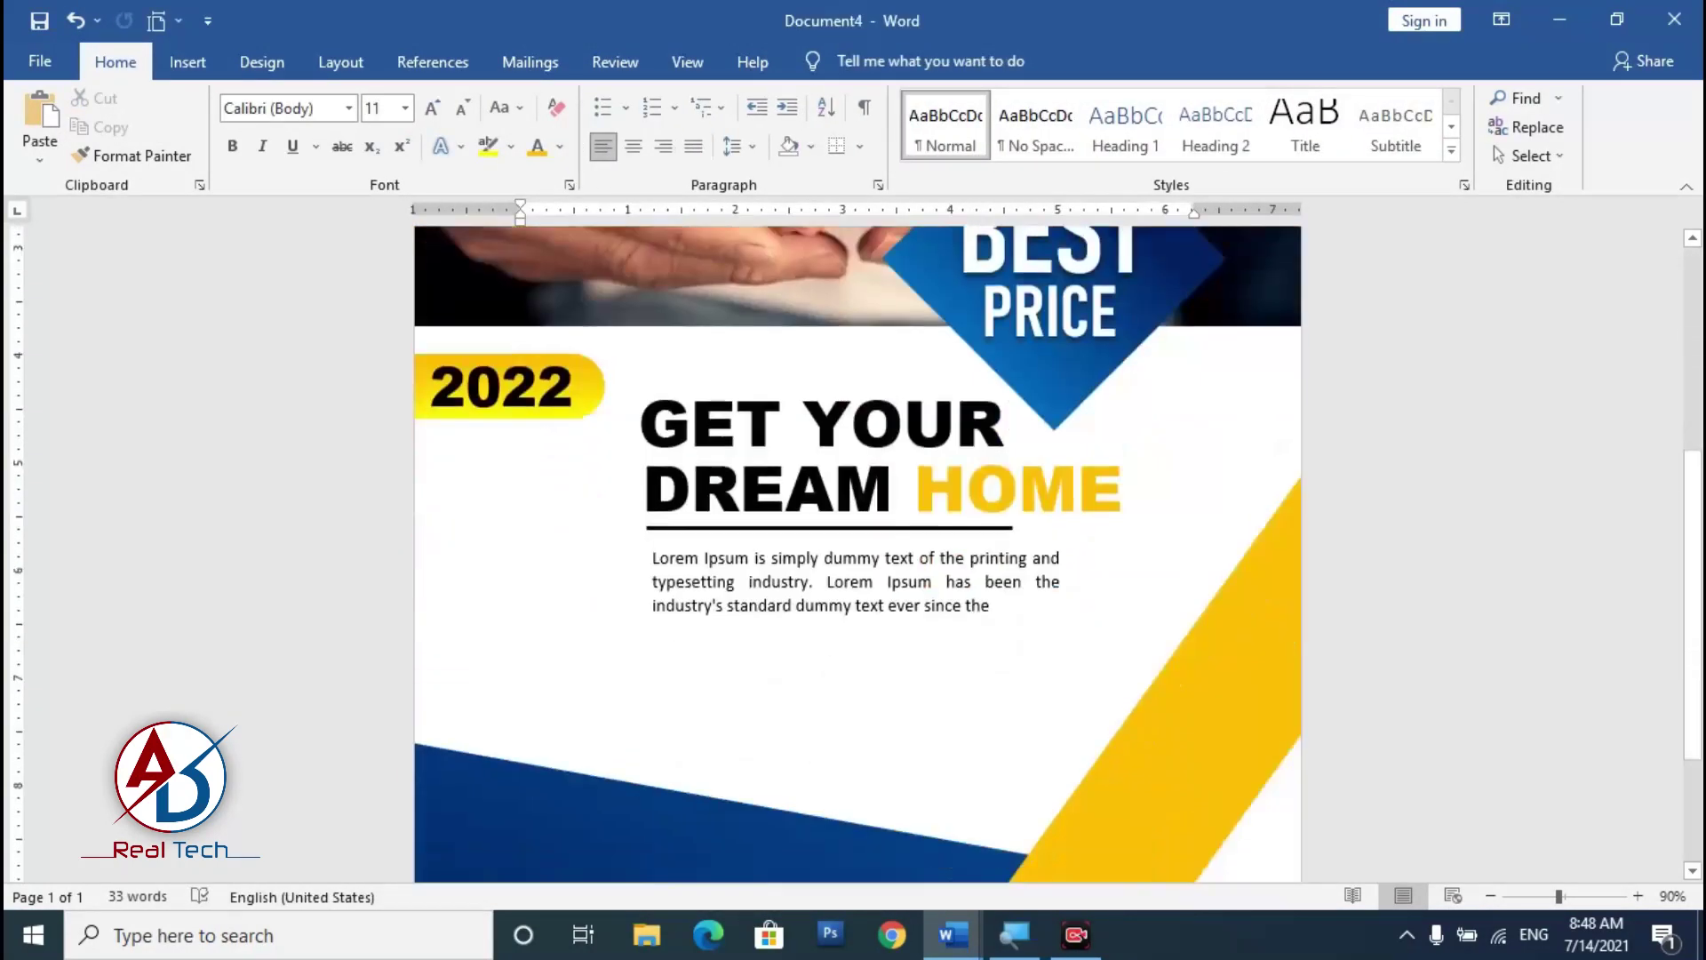
Step: Place a copy of the GET YOUR heading on the blue area at the page bottom and replace its text with PROPERTY BENEFITS
scroll(858, 551, "down", 3)
left_click(187, 62)
scroll(858, 551, "up", 1)
key("ctrl+v")
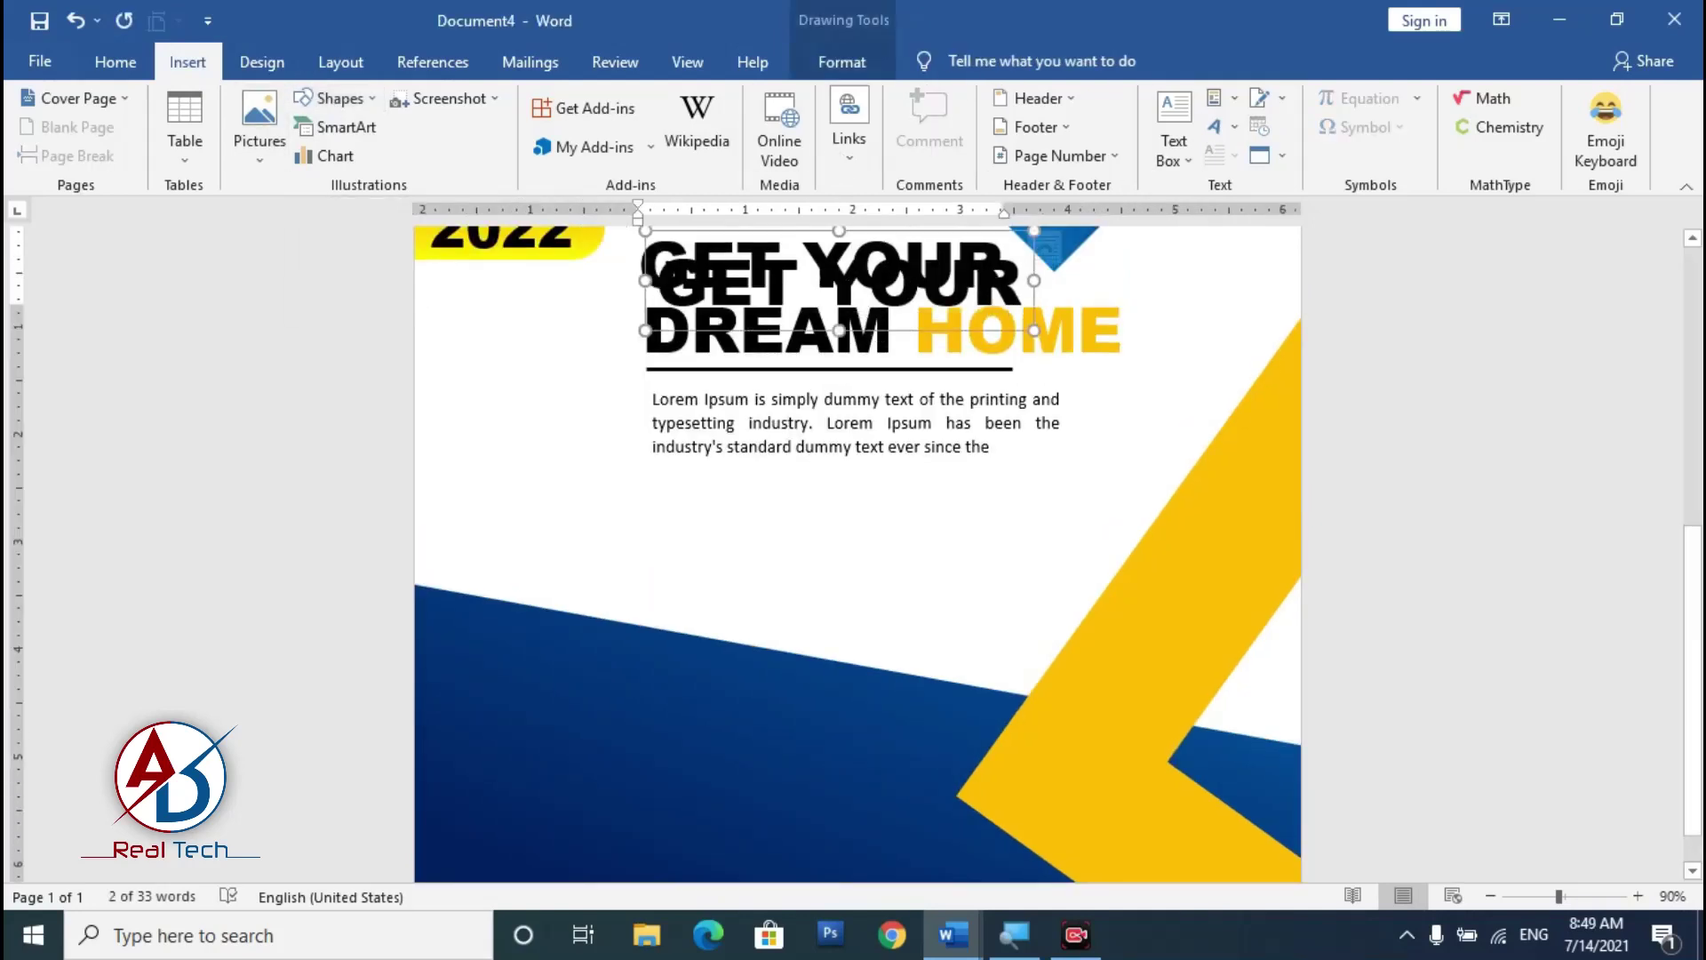
left_click_drag(839, 330, 753, 763)
type("PROPERTY")
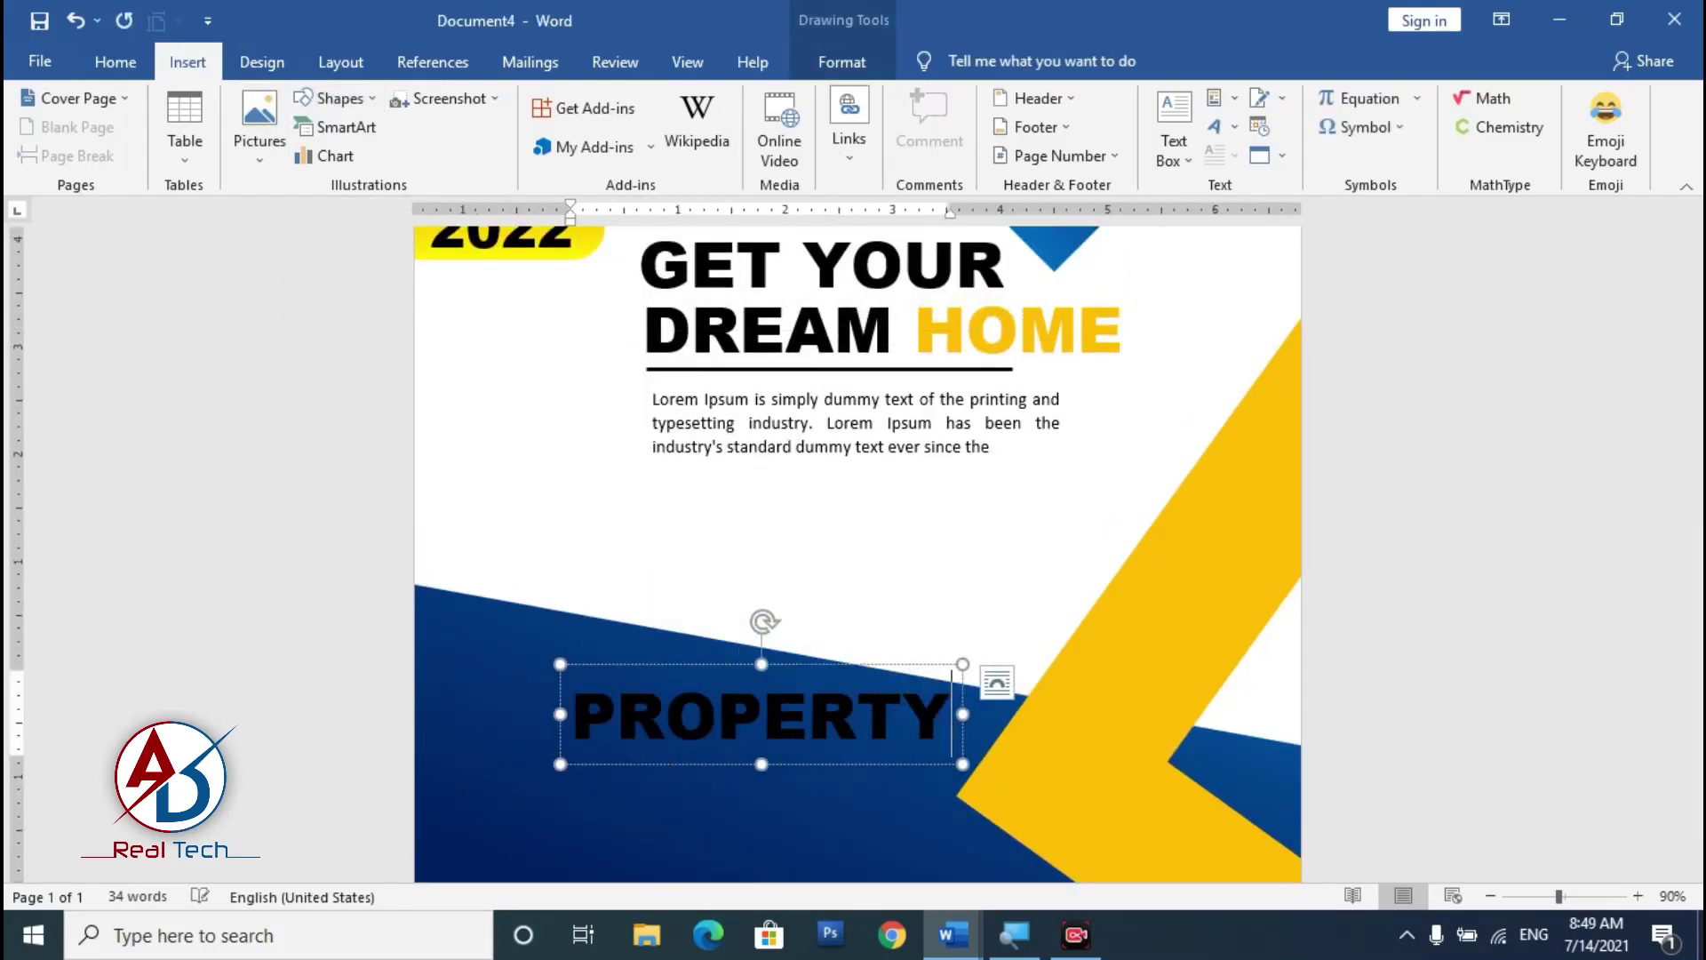
type(" BENEFITS")
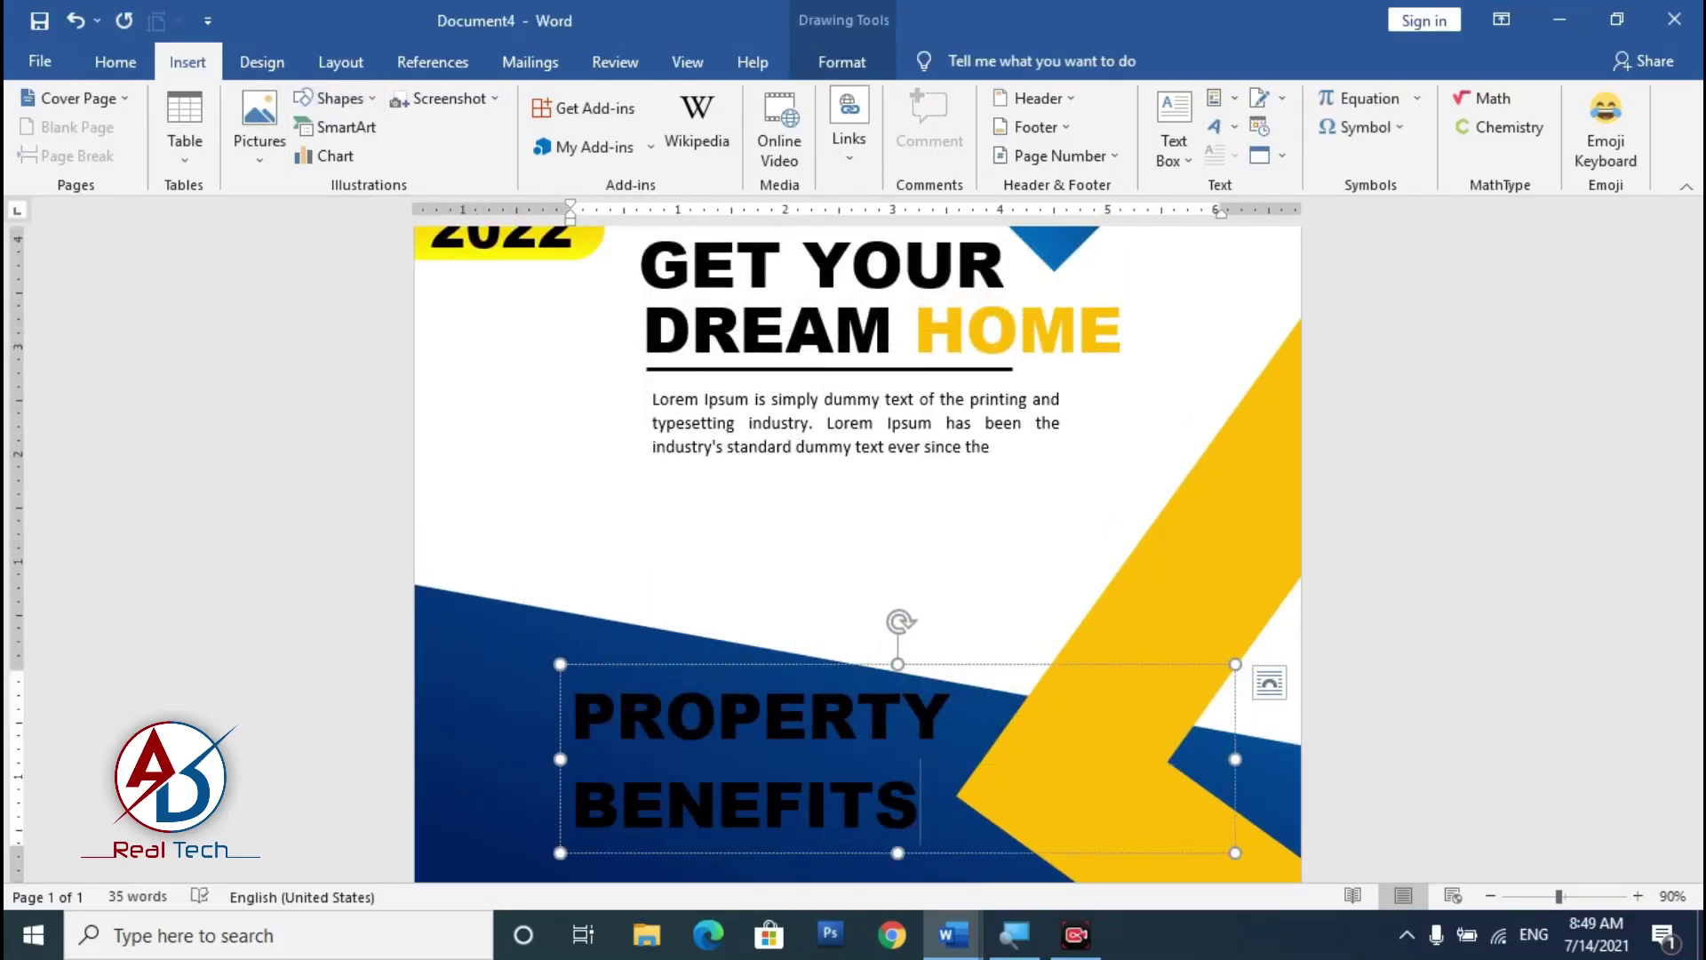
Step: Set the PROPERTY BENEFITS text to size 22 in white and shift it slightly left on the blue area
key("ctrl+a")
key("ctrl+shift+comma")
key("ctrl+shift+comma")
key("ctrl+shift+comma")
key("ctrl+shift+comma")
left_click(108, 64)
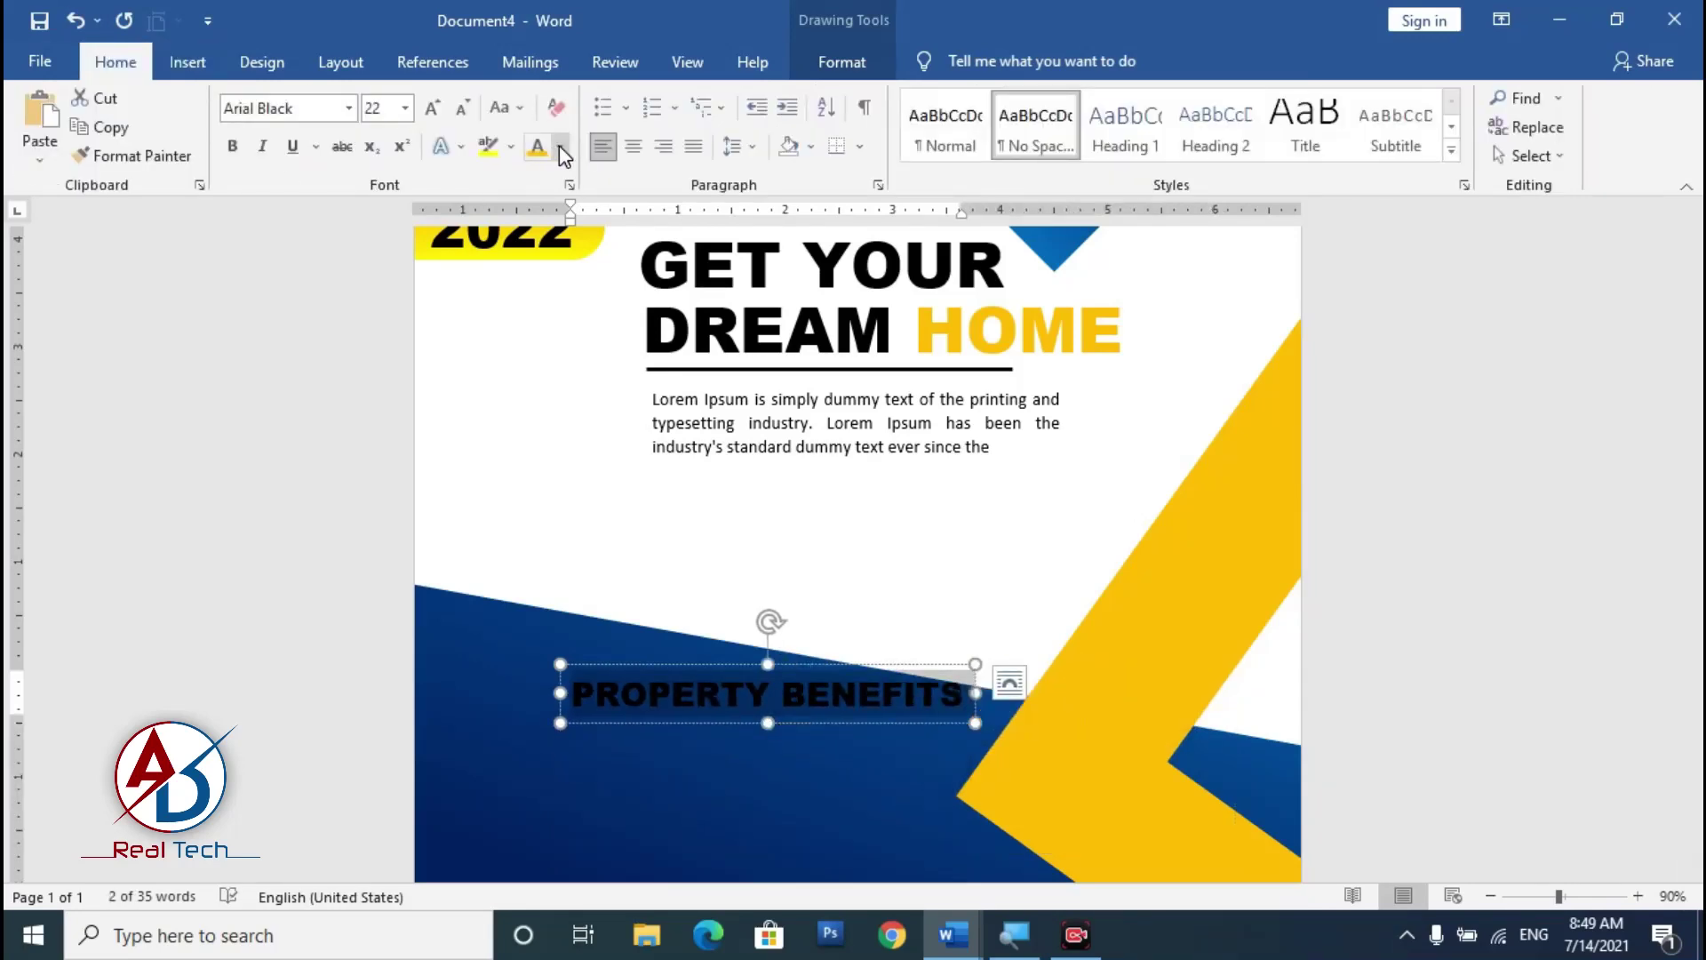
left_click(564, 156)
left_click(534, 202)
left_click(782, 664)
scroll(766, 632, "down", 1)
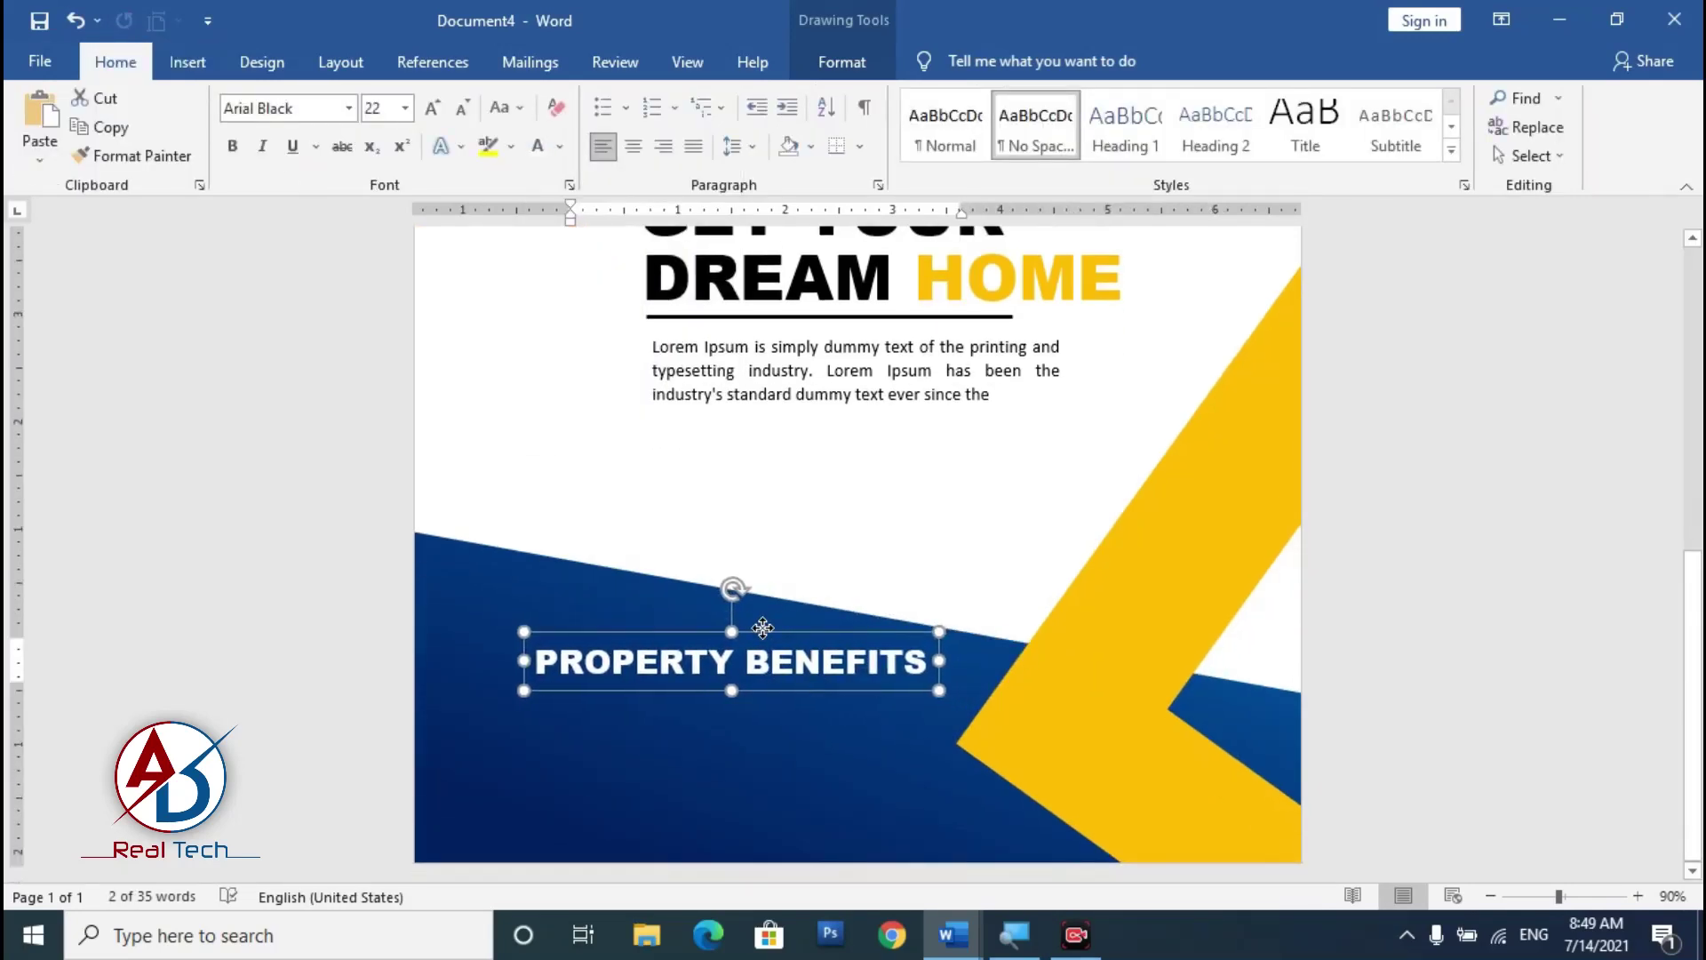
Step: Change PROPERTY BENEFITS to a Bahnschrift SemiBold font and enlarge it by several size steps
left_click(349, 107)
left_click(300, 356)
left_click(433, 108)
left_click(433, 108)
left_click(433, 107)
left_click(433, 108)
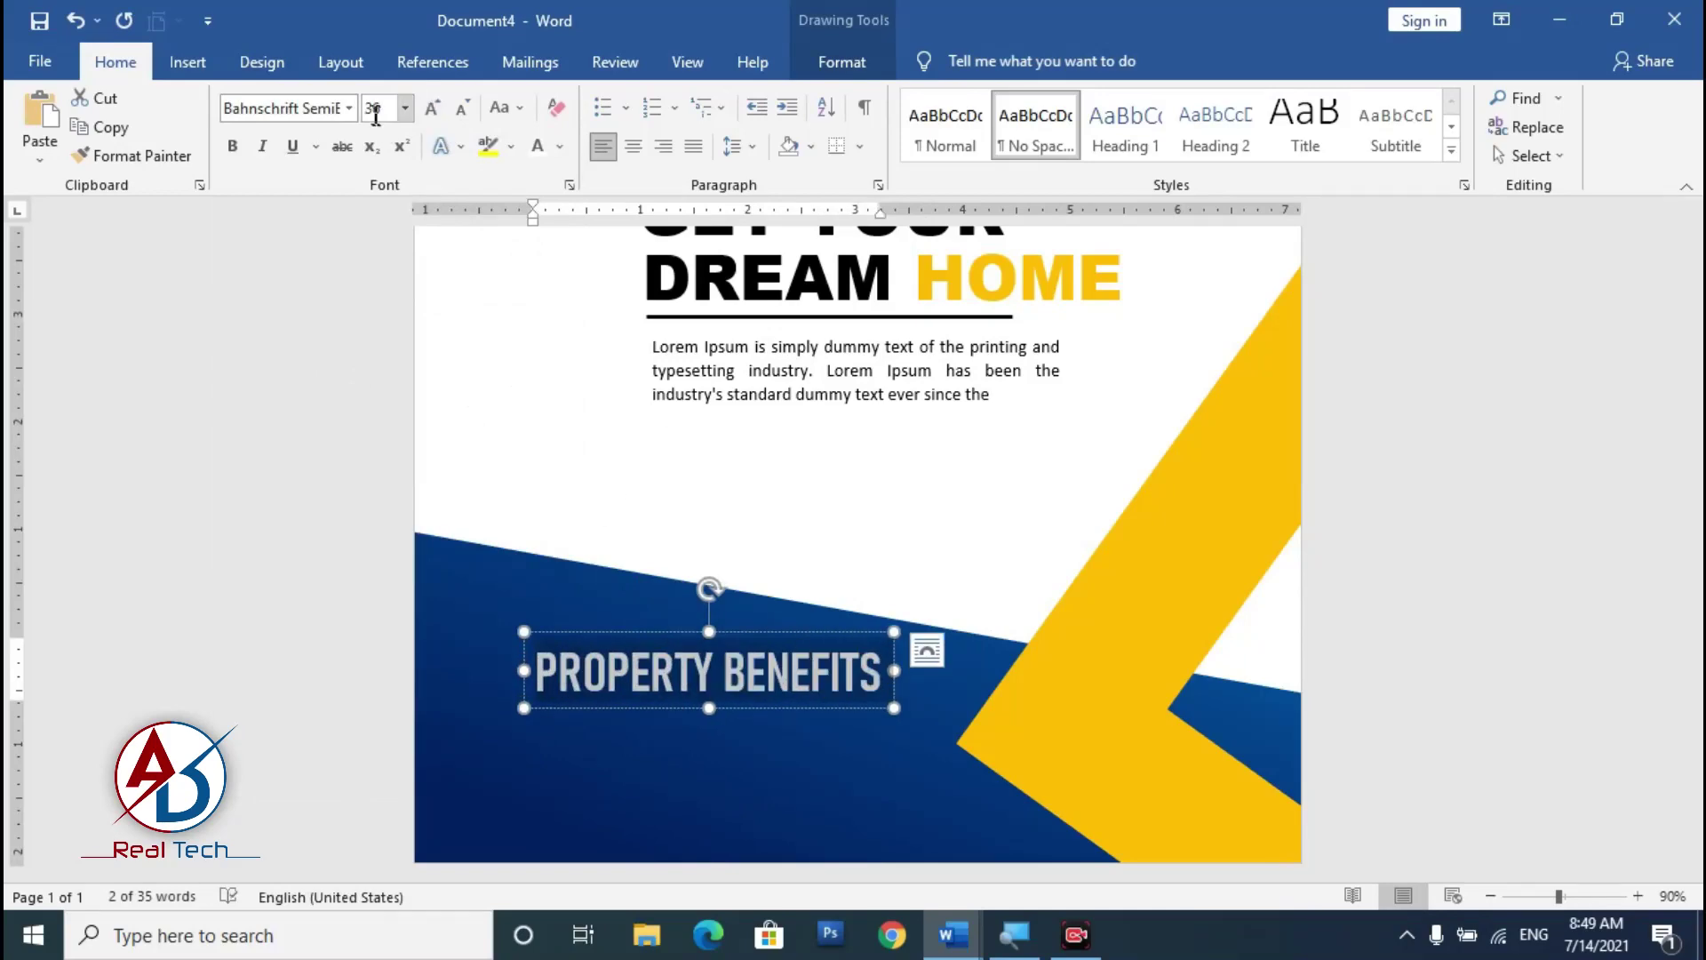
Step: Switch PROPERTY BENEFITS to a different bold sans-serif font and reduce it by two size steps
left_click(348, 107)
left_click(327, 380)
key("ctrl+shift+comma")
key("ctrl+shift+comma")
left_click(958, 600)
scroll(958, 600, "up", 5)
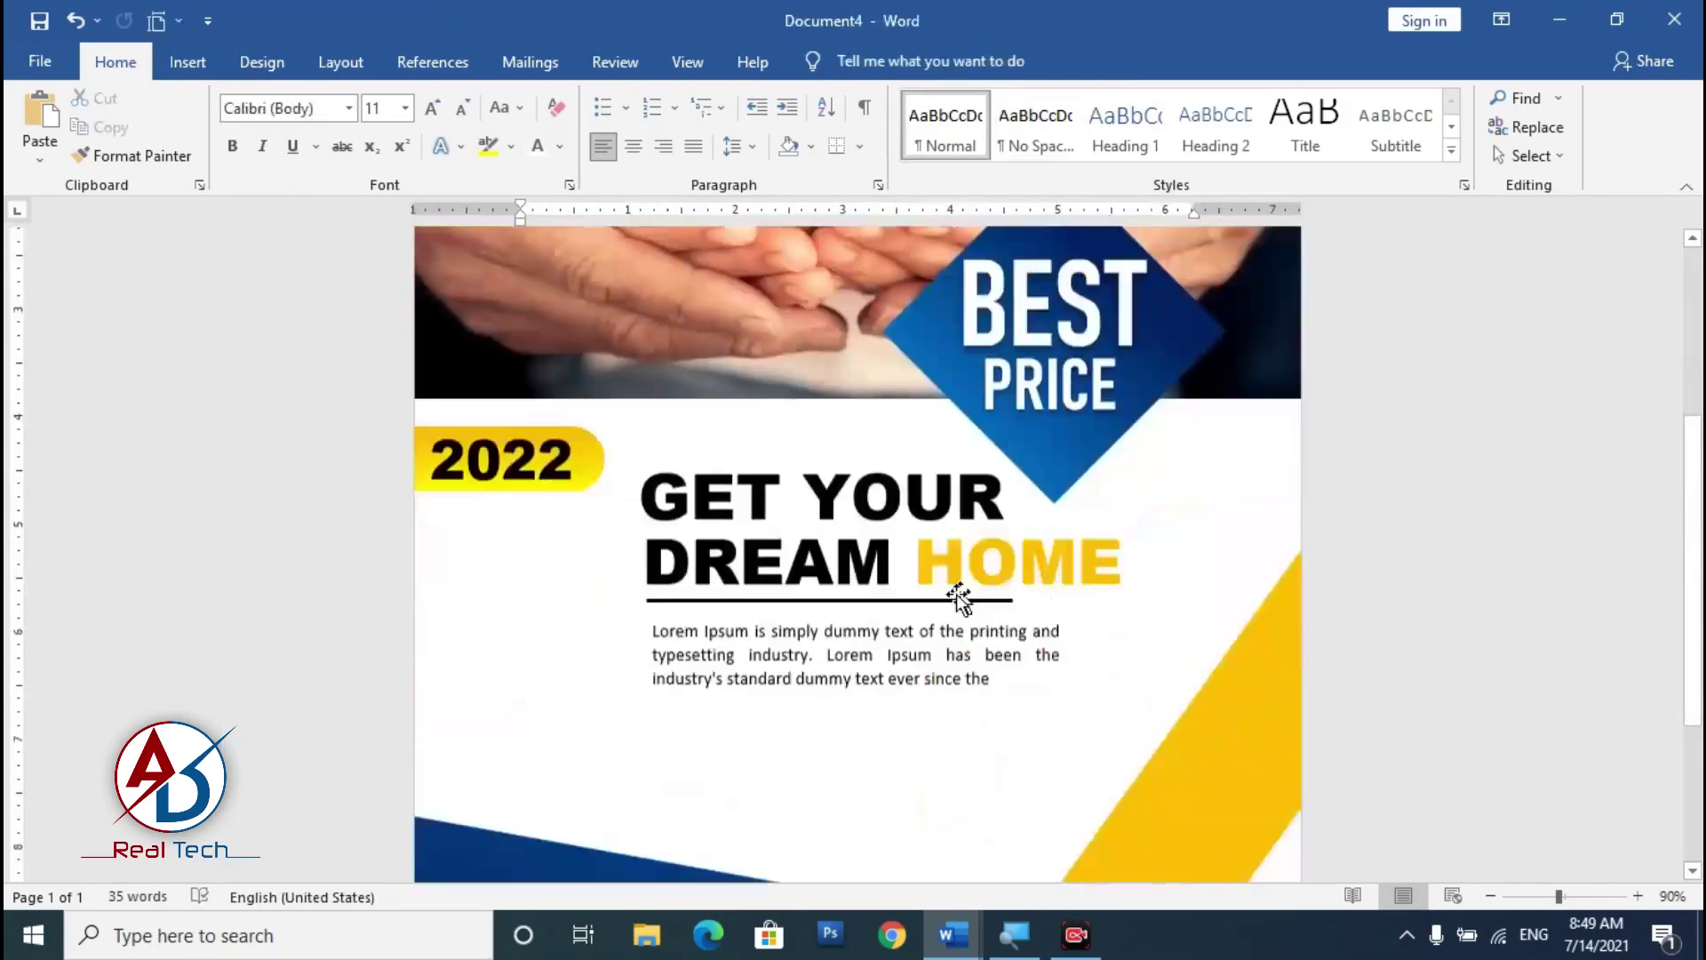
scroll(958, 600, "down", 5)
scroll(782, 660, "up", 4)
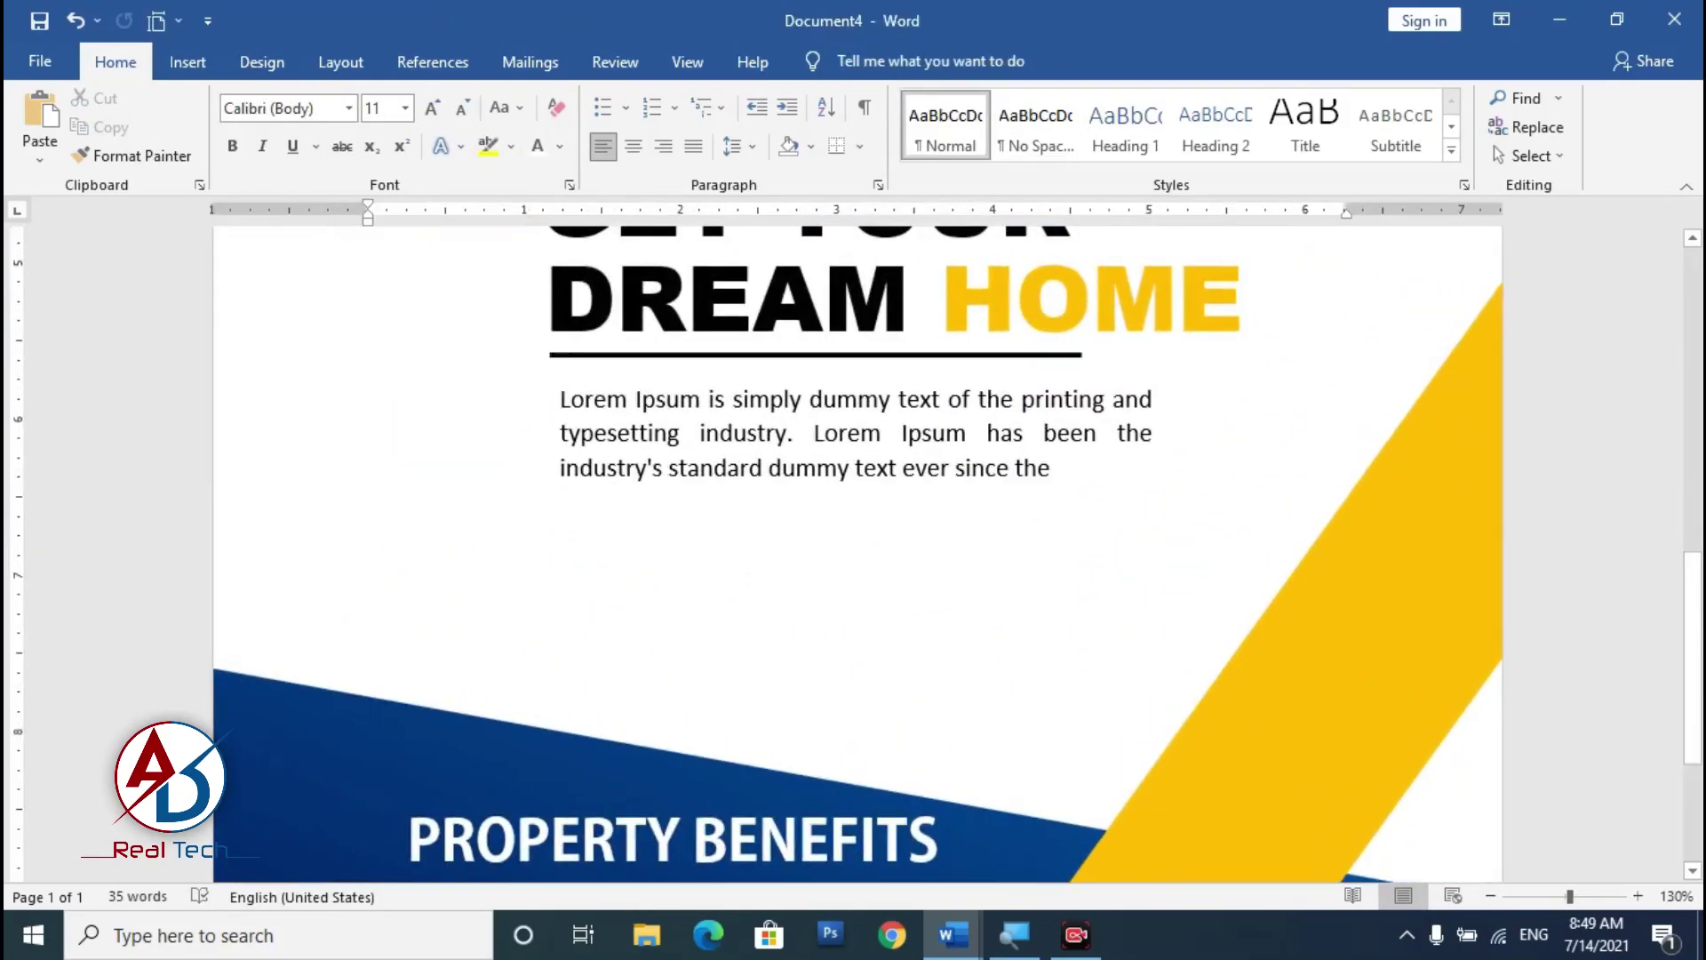
Step: Copy the orange dumbbell, swimmer and building icons from Document2 and paste them into the flyer in Document4
mouse_move(952, 934)
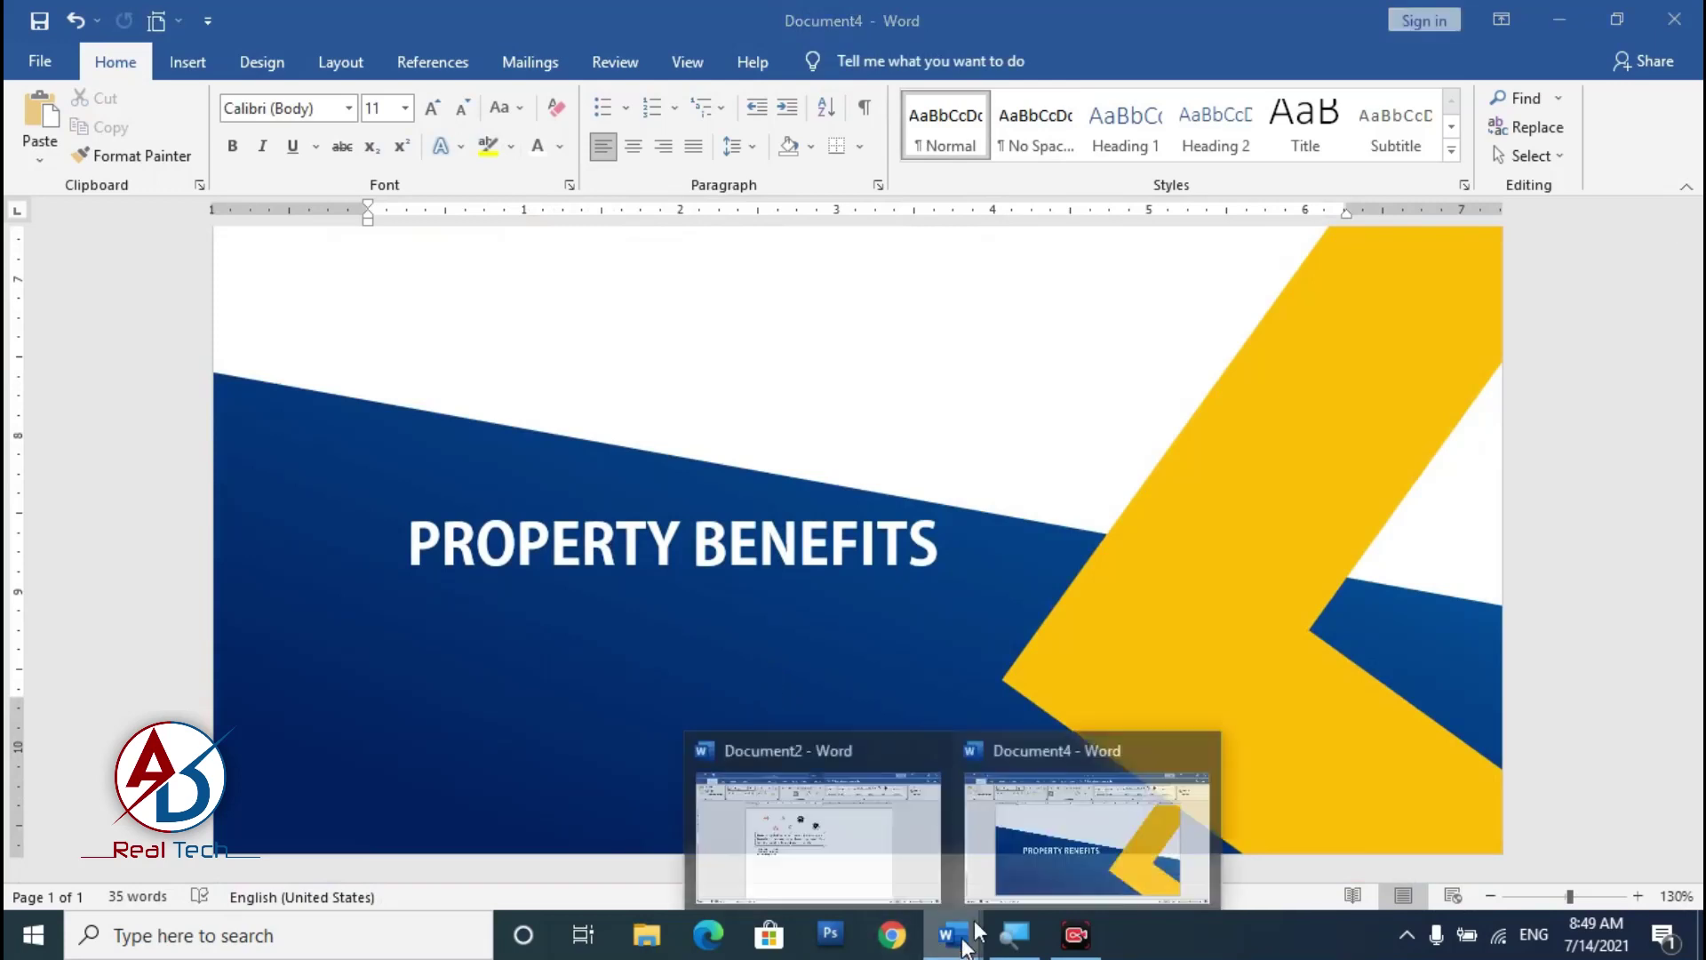
left_click(845, 833)
left_click(493, 327)
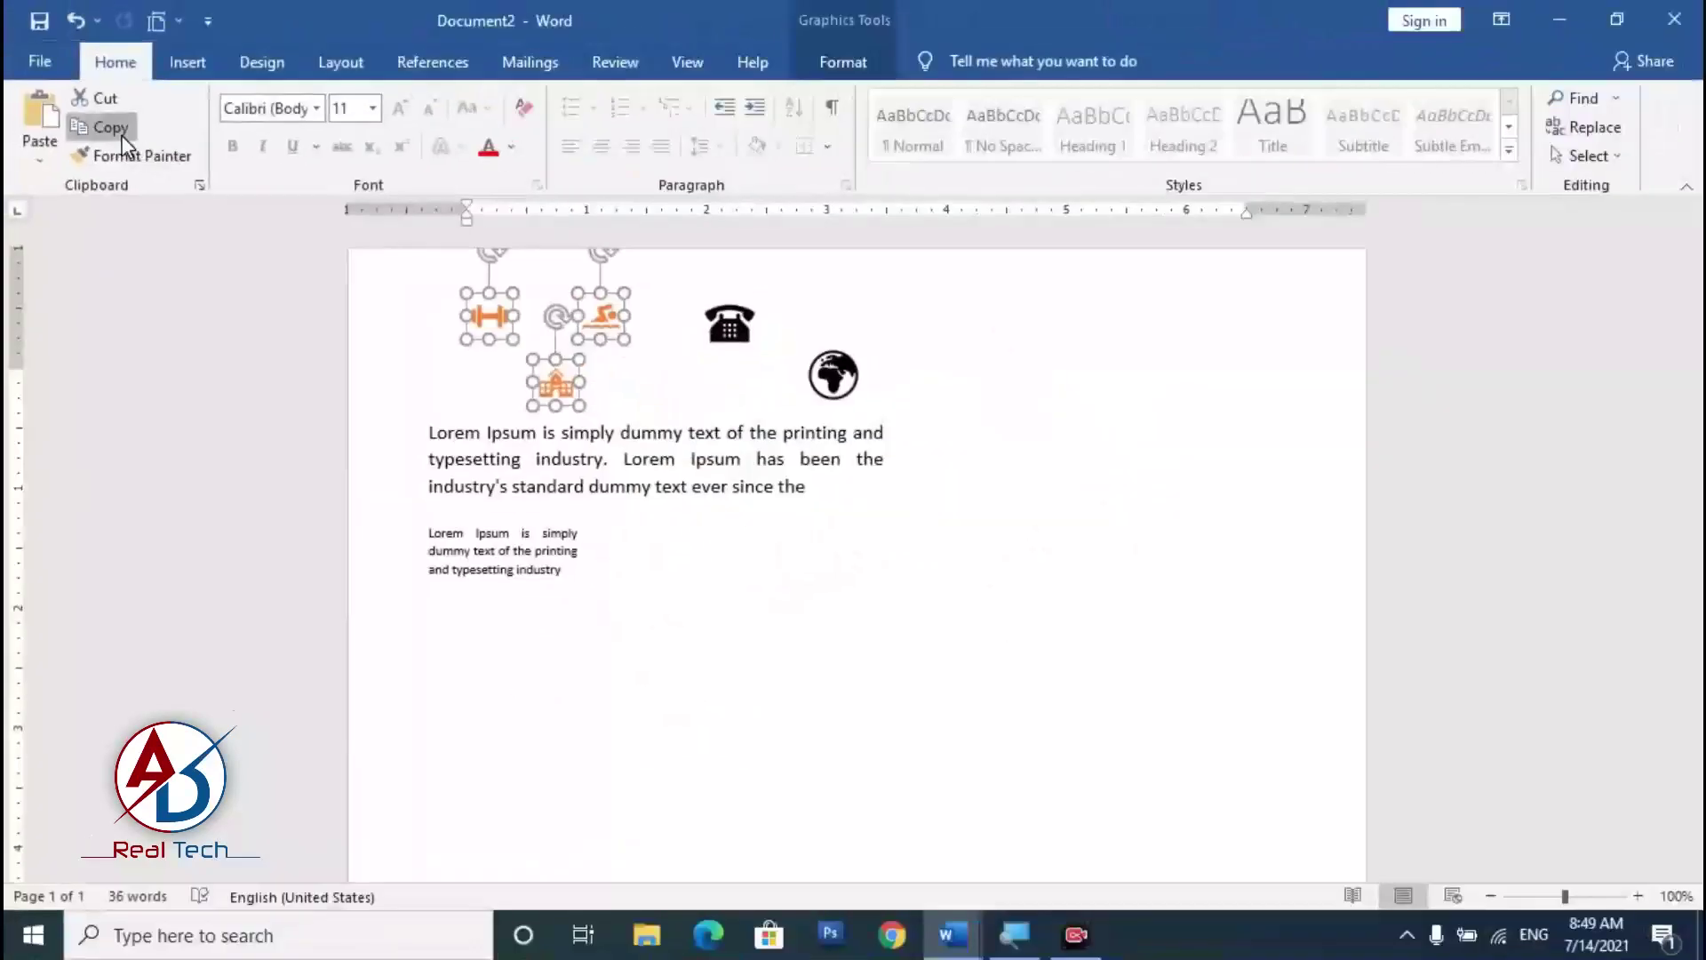
left_click(111, 127)
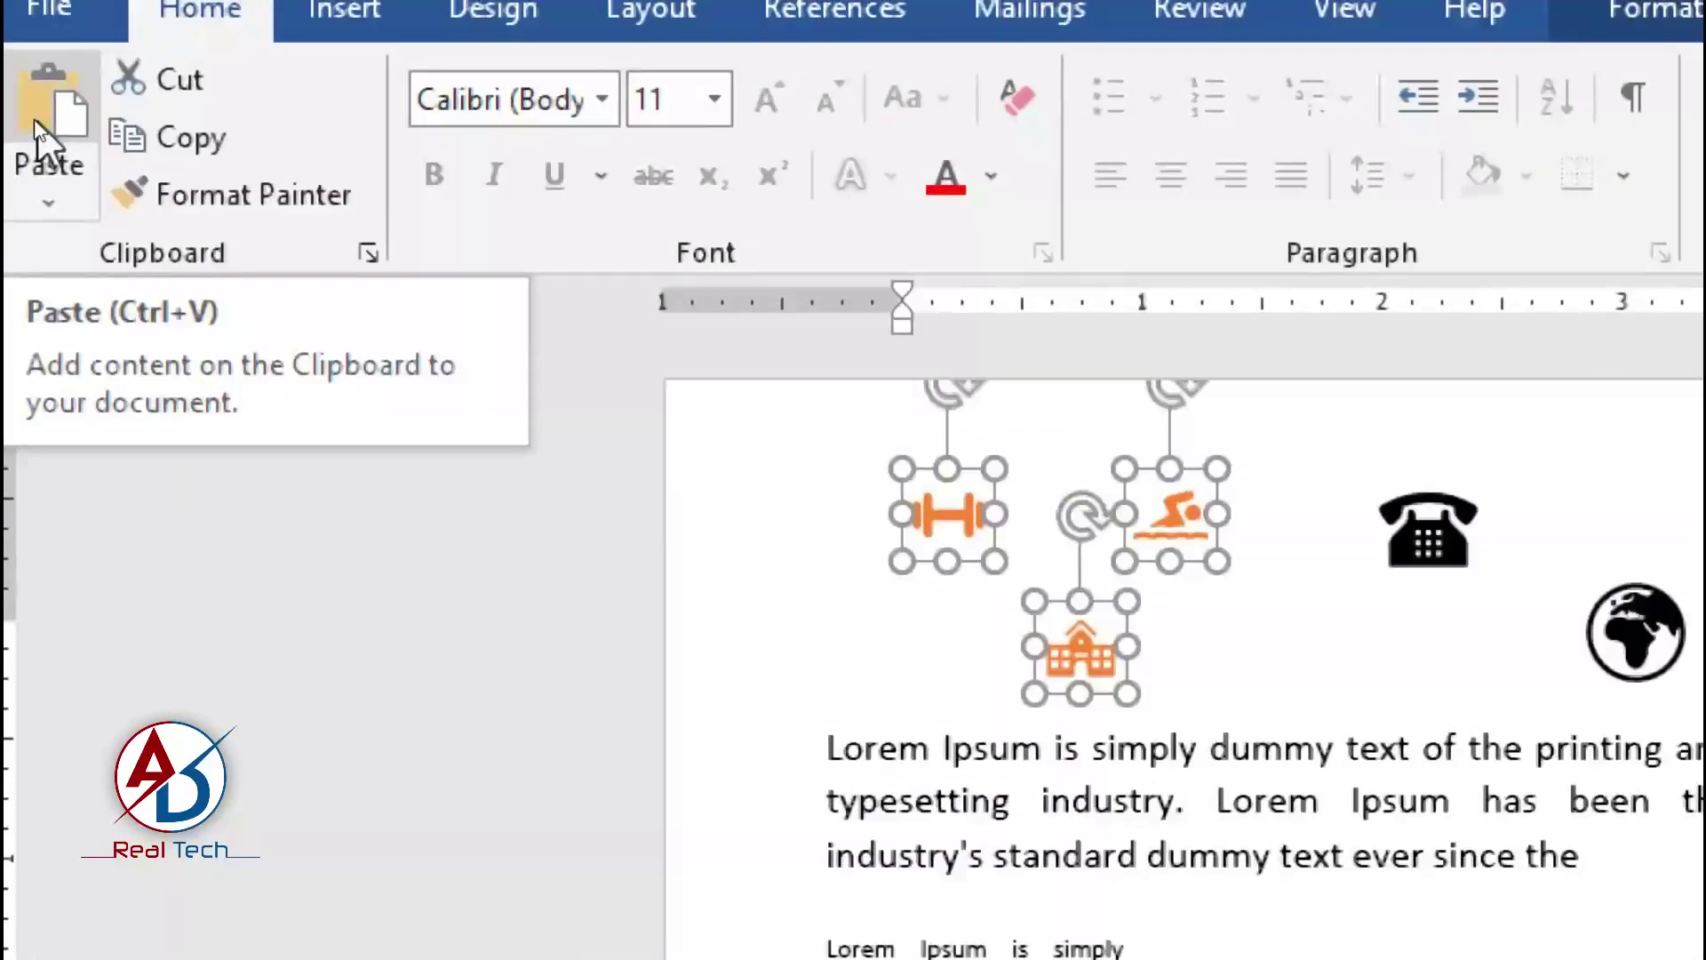
left_click(34, 119)
key("Escape")
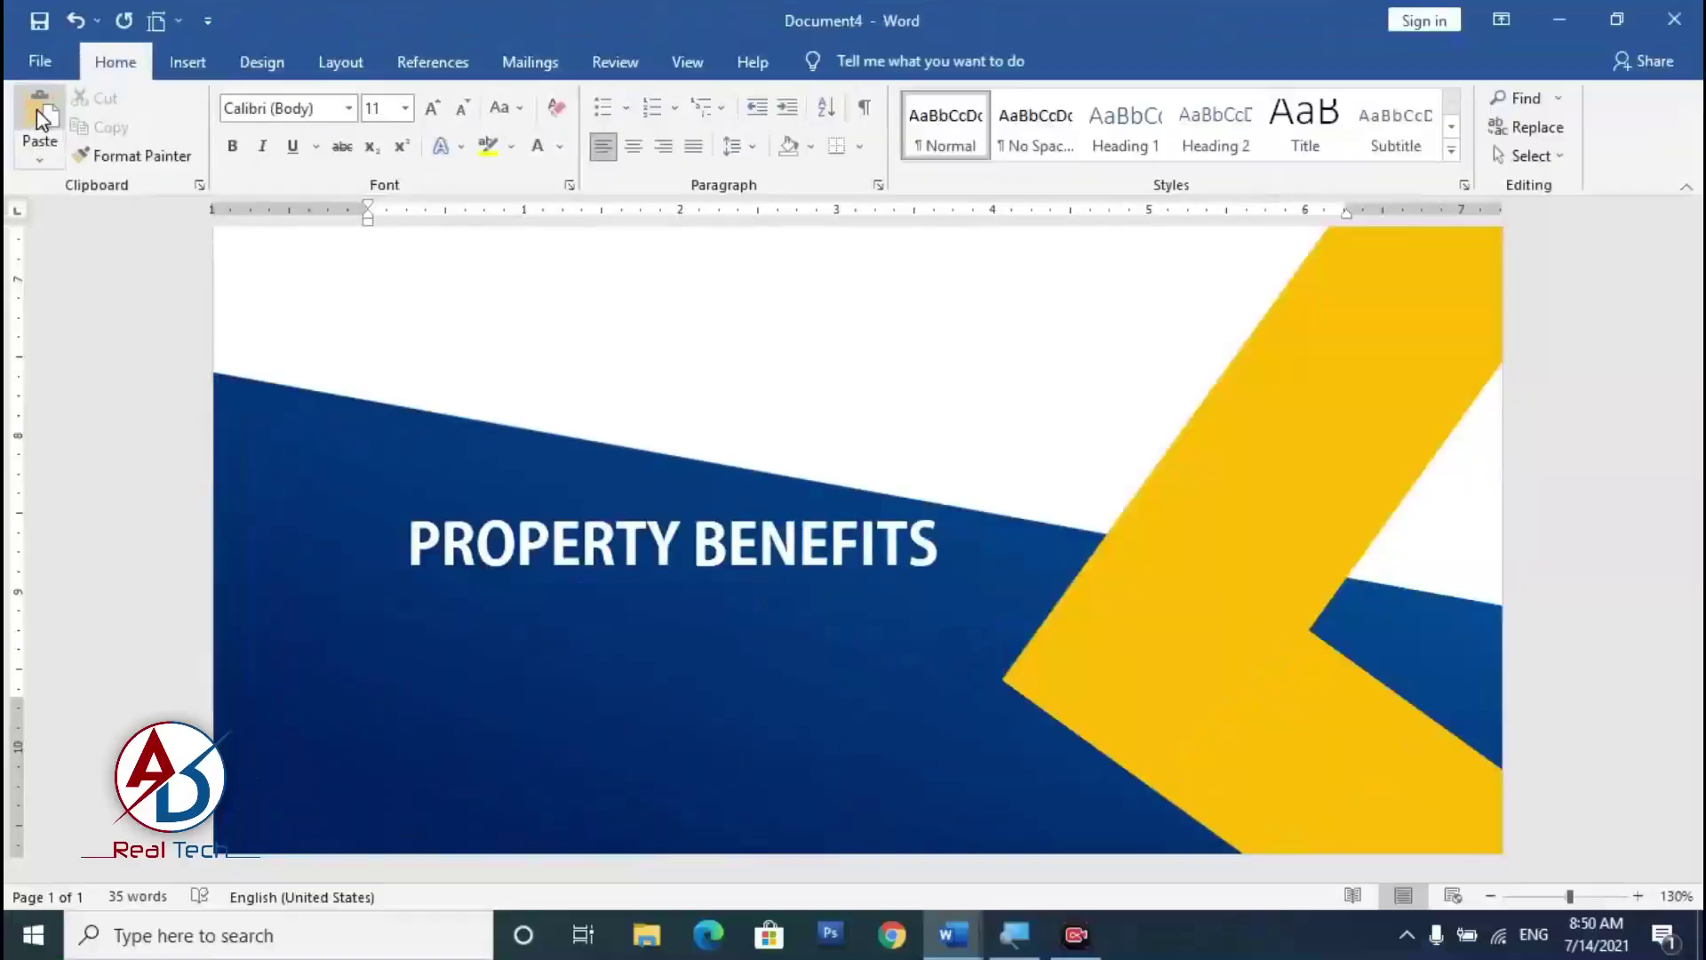
left_click(40, 119)
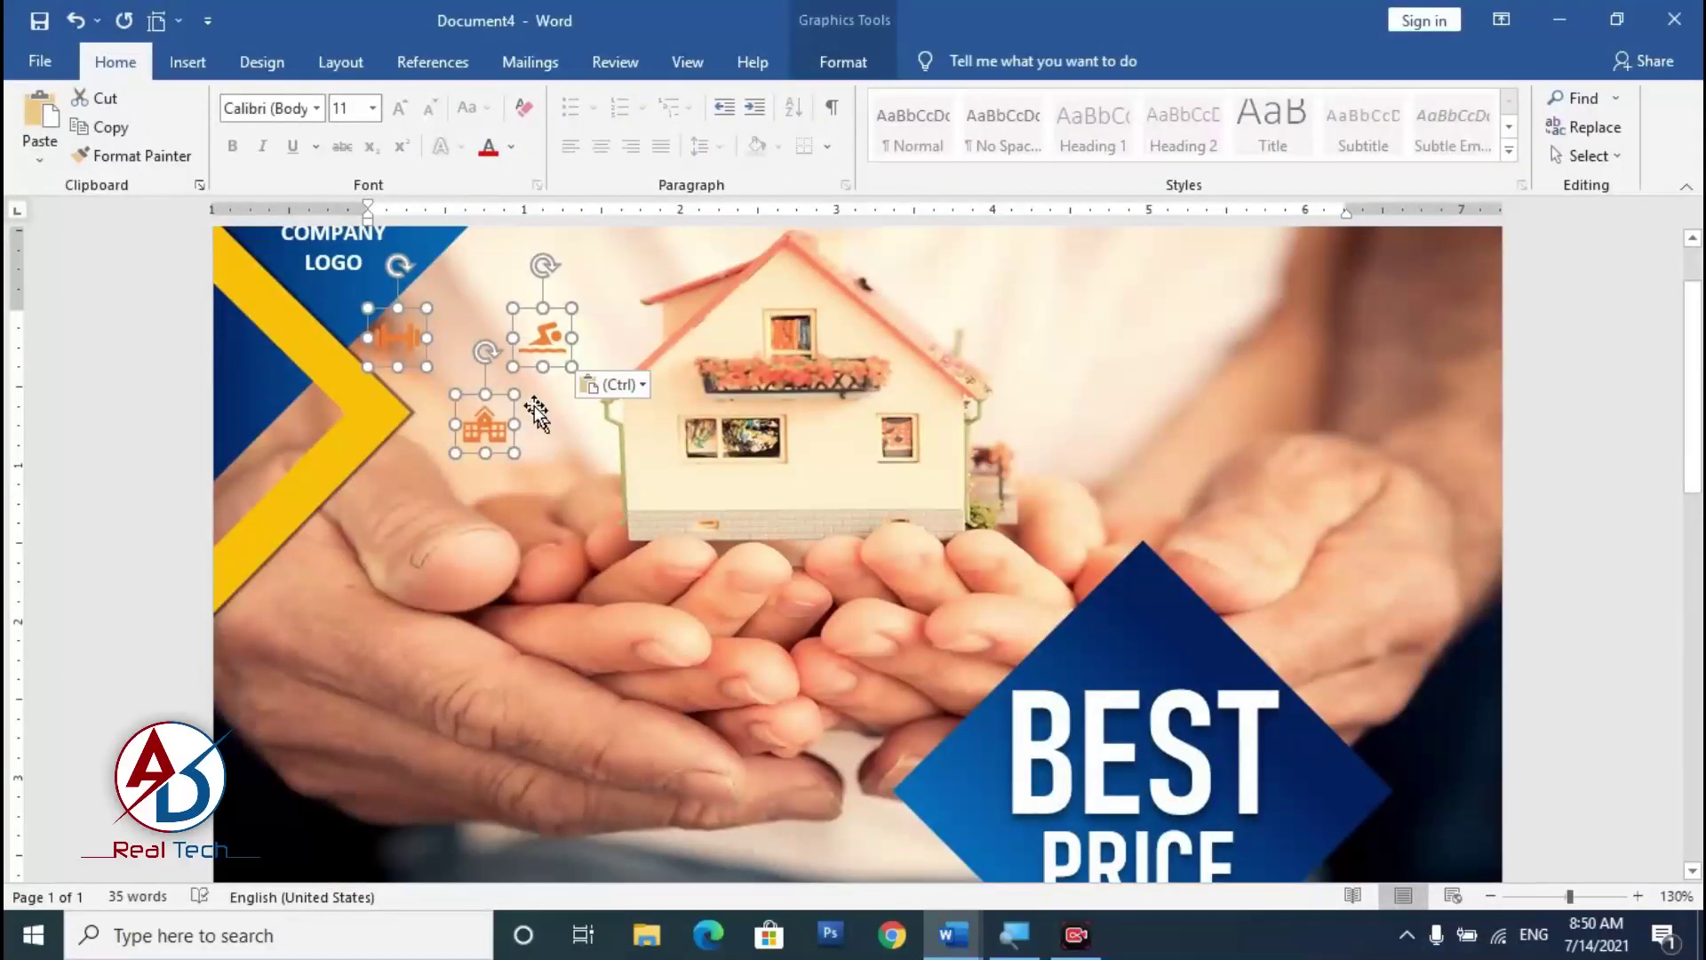
Step: Move the three pasted icons together down the page to the white space between the body text and the blue area
left_click_drag(498, 457, 591, 840)
scroll(601, 668, "down", 4)
scroll(602, 668, "down", 1)
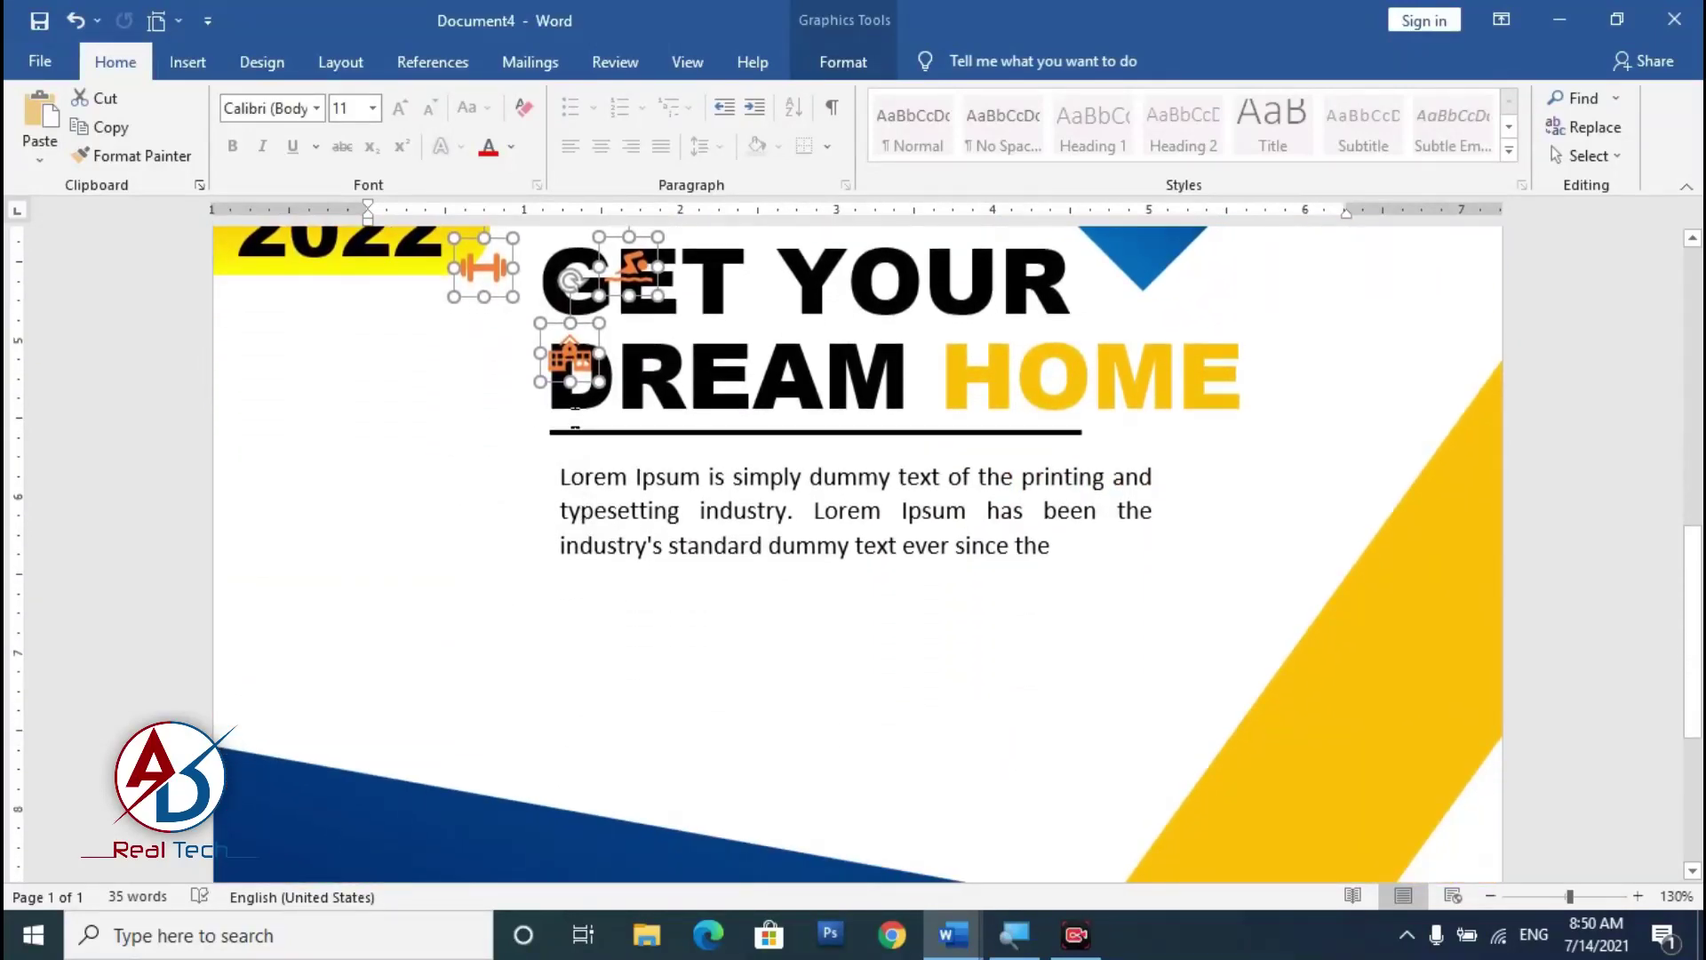
left_click_drag(581, 386, 609, 740)
scroll(698, 724, "down", 3)
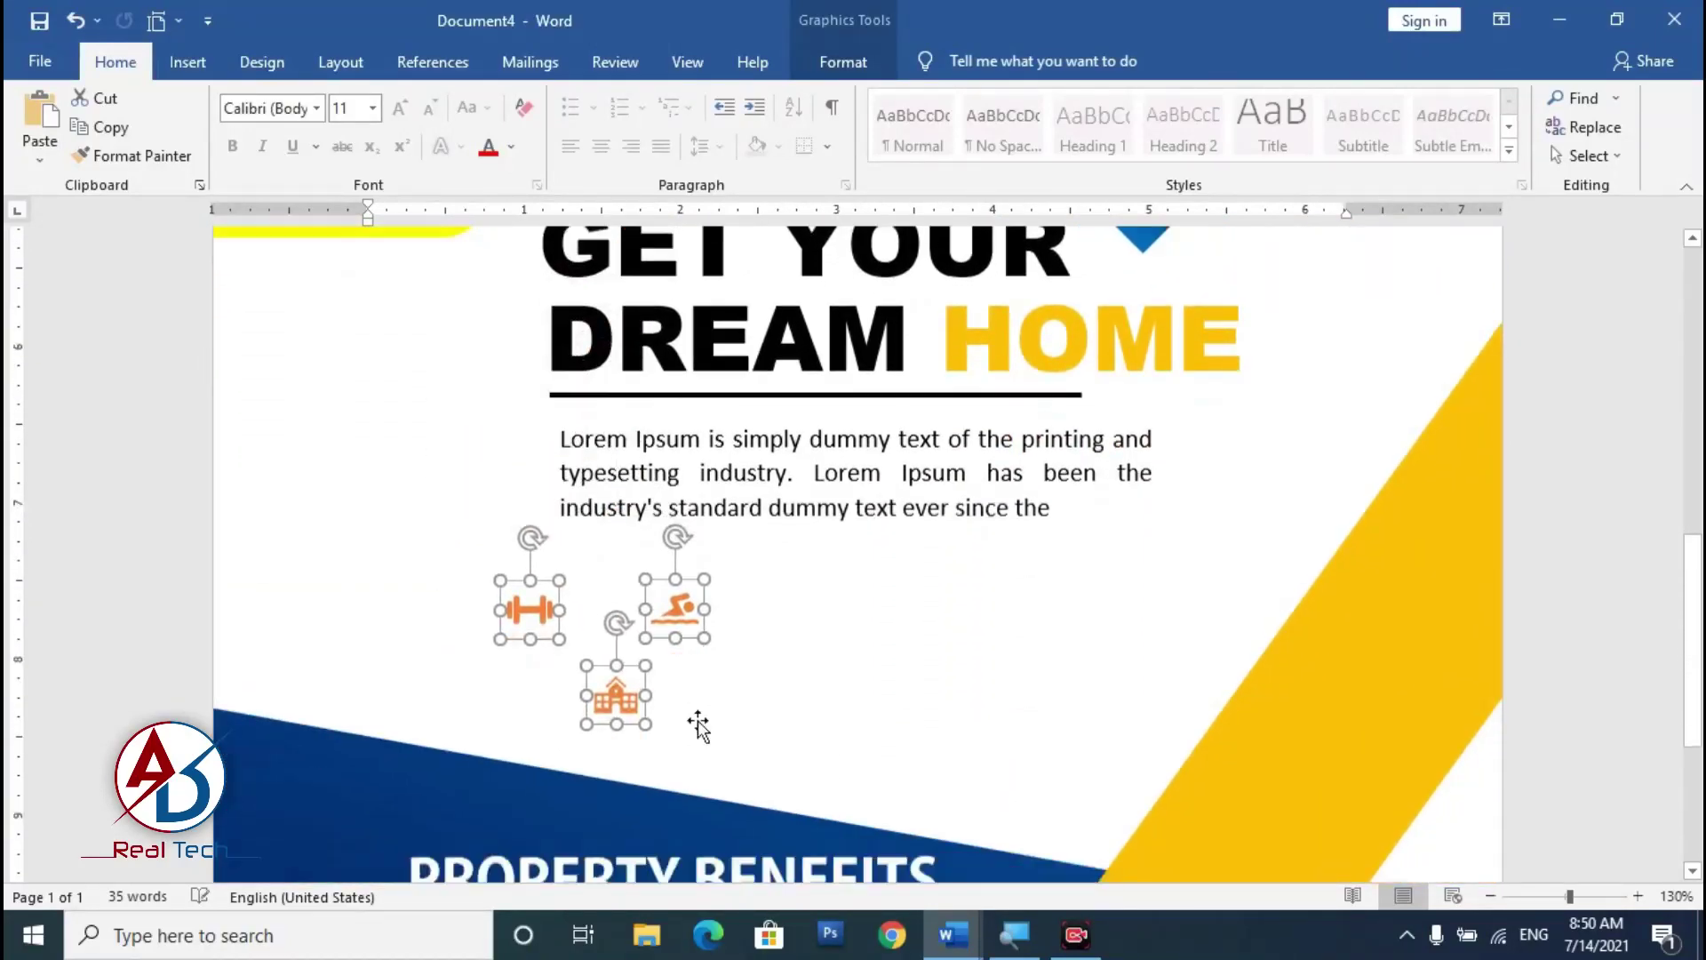
Step: Arrange the dumbbell, swimmer and building icons in an evenly spaced row on the blue area beneath PROPERTY BENEFITS
left_click(782, 598)
scroll(787, 598, "up", 10)
scroll(787, 598, "down", 13)
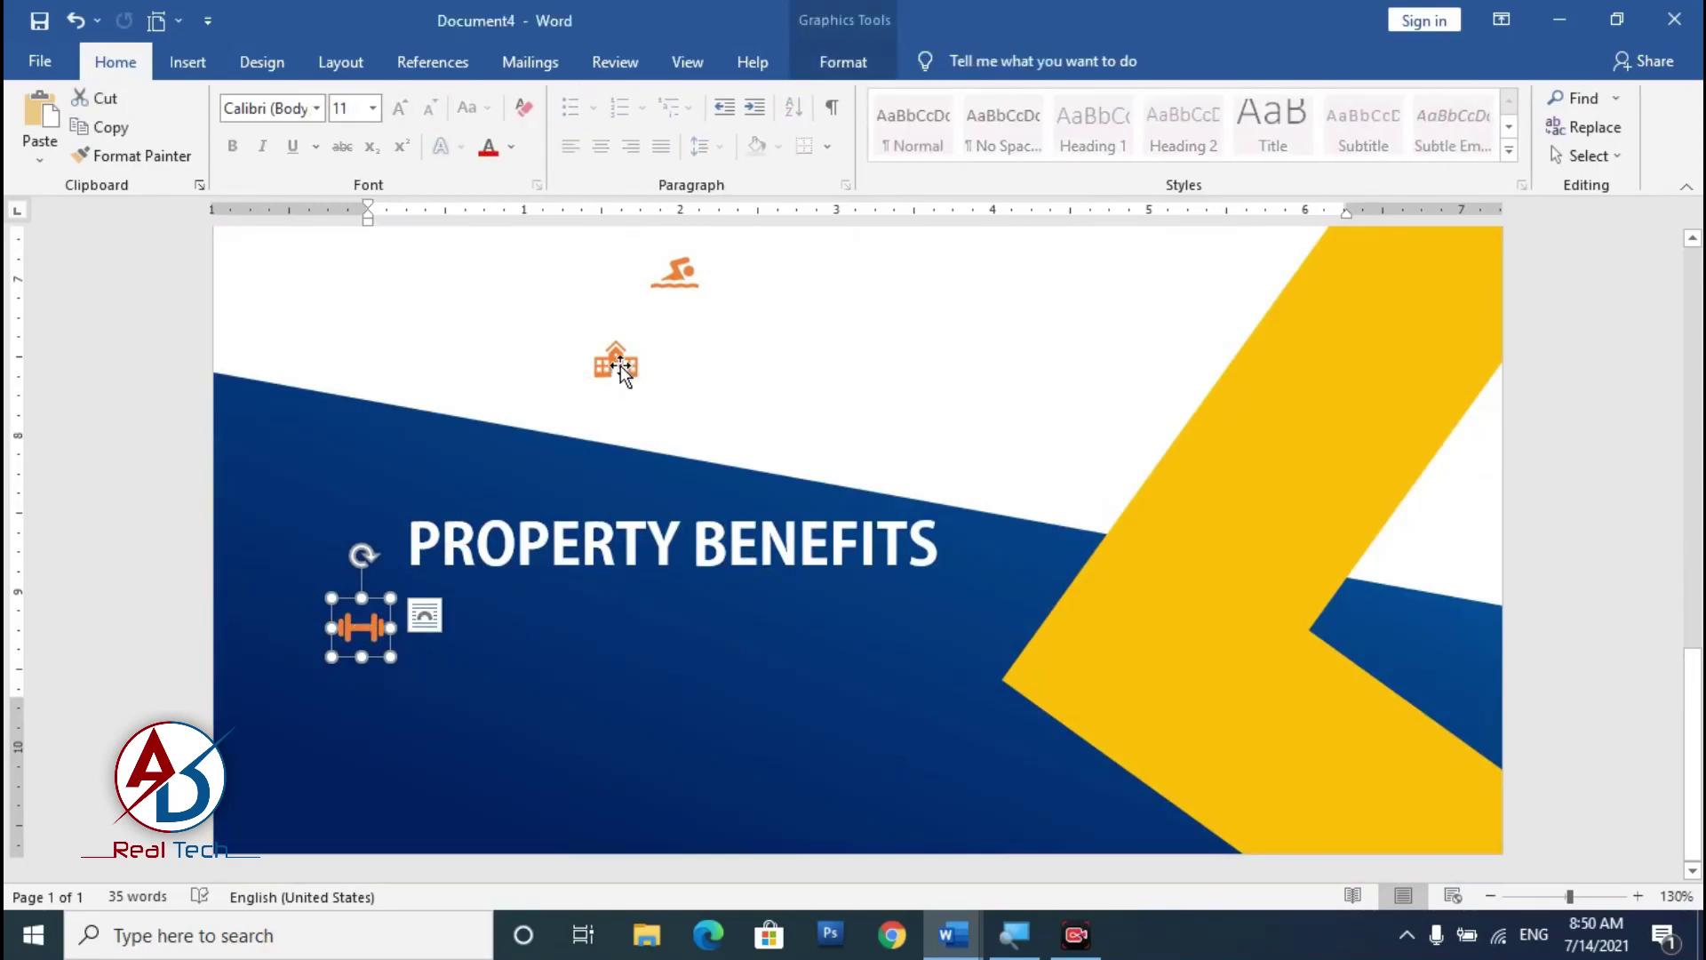
left_click(685, 282)
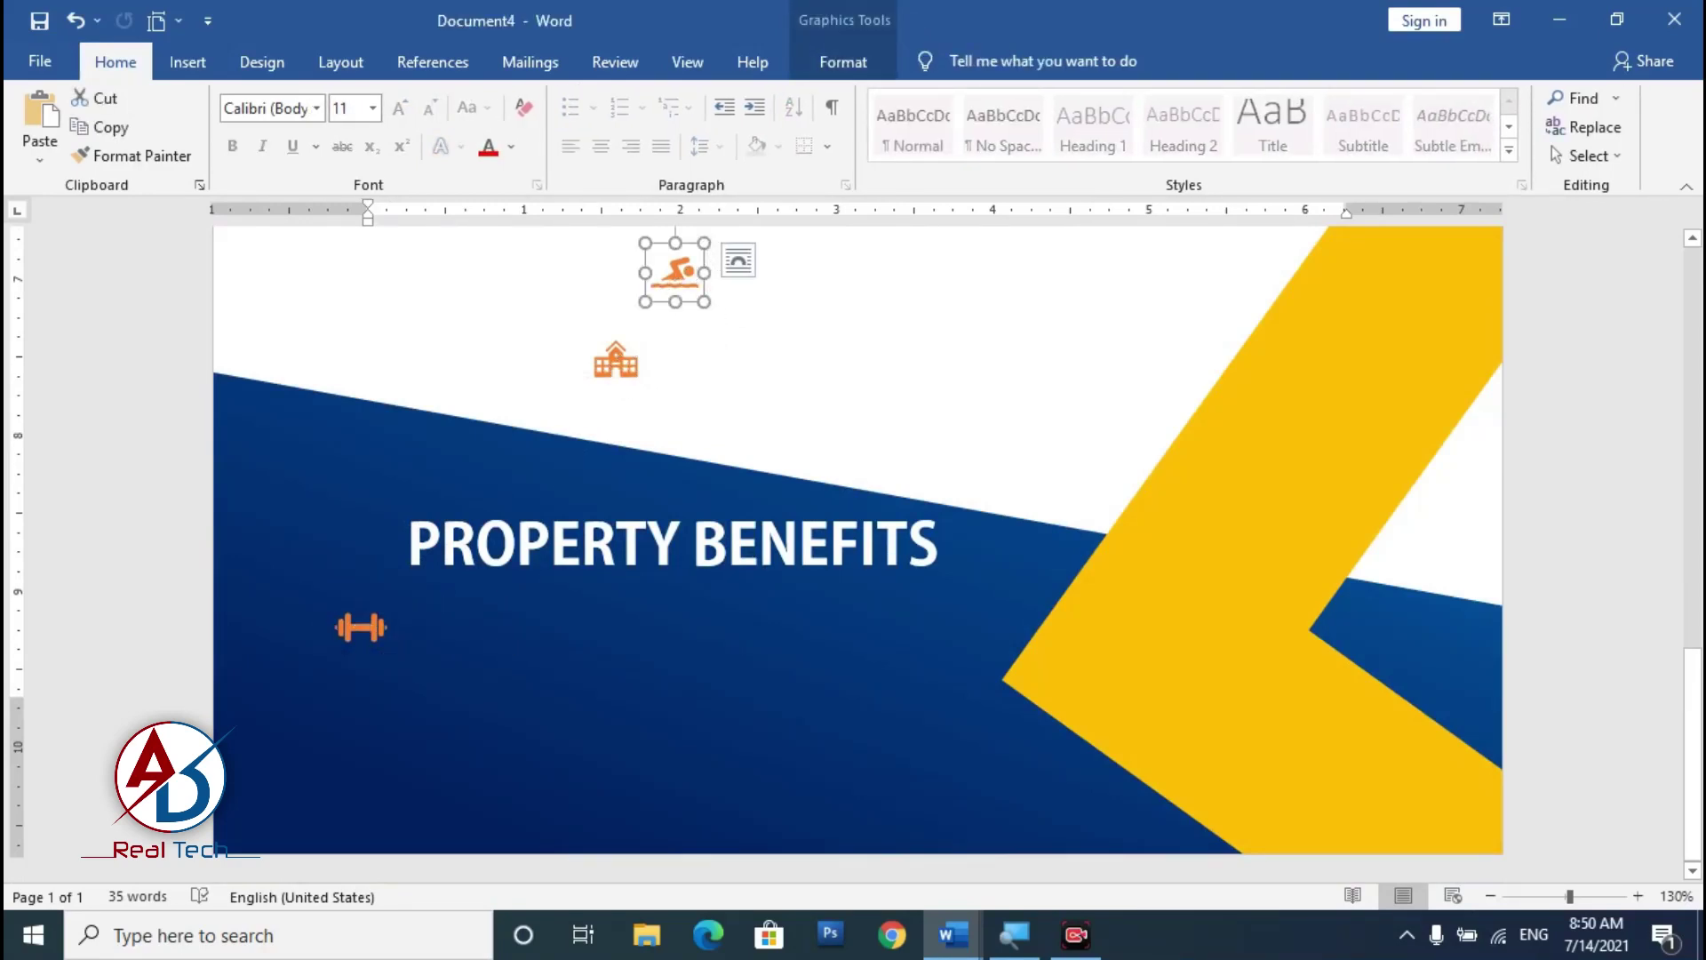
left_click_drag(691, 307, 557, 664)
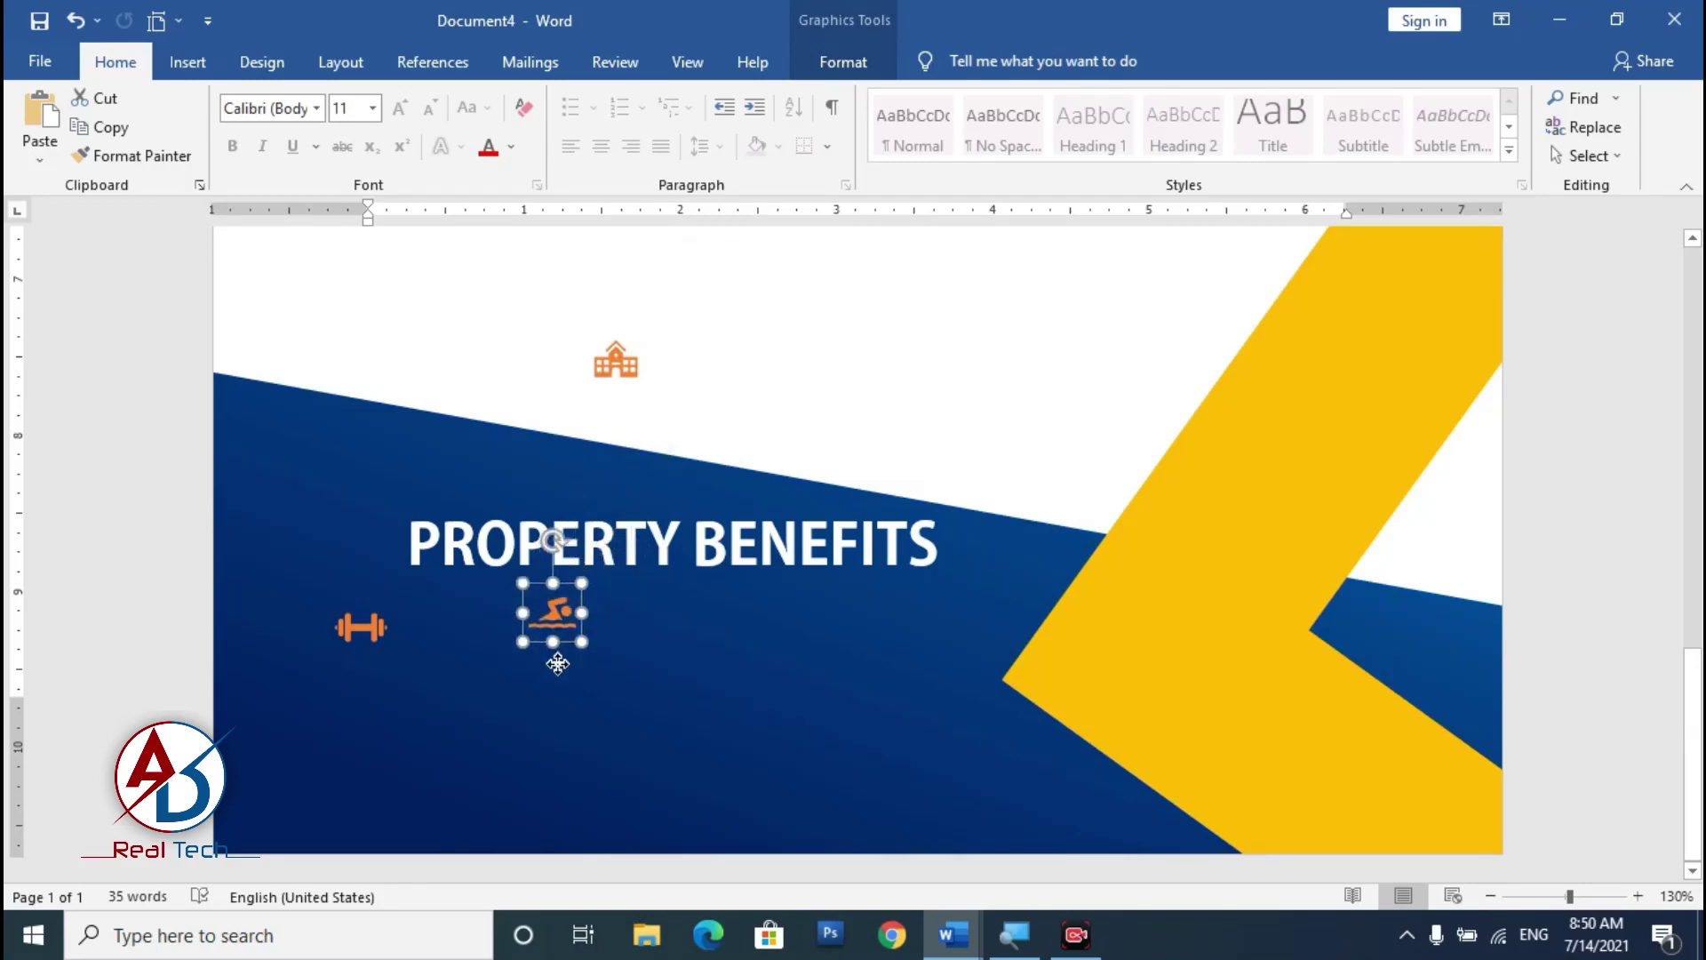
left_click(626, 372)
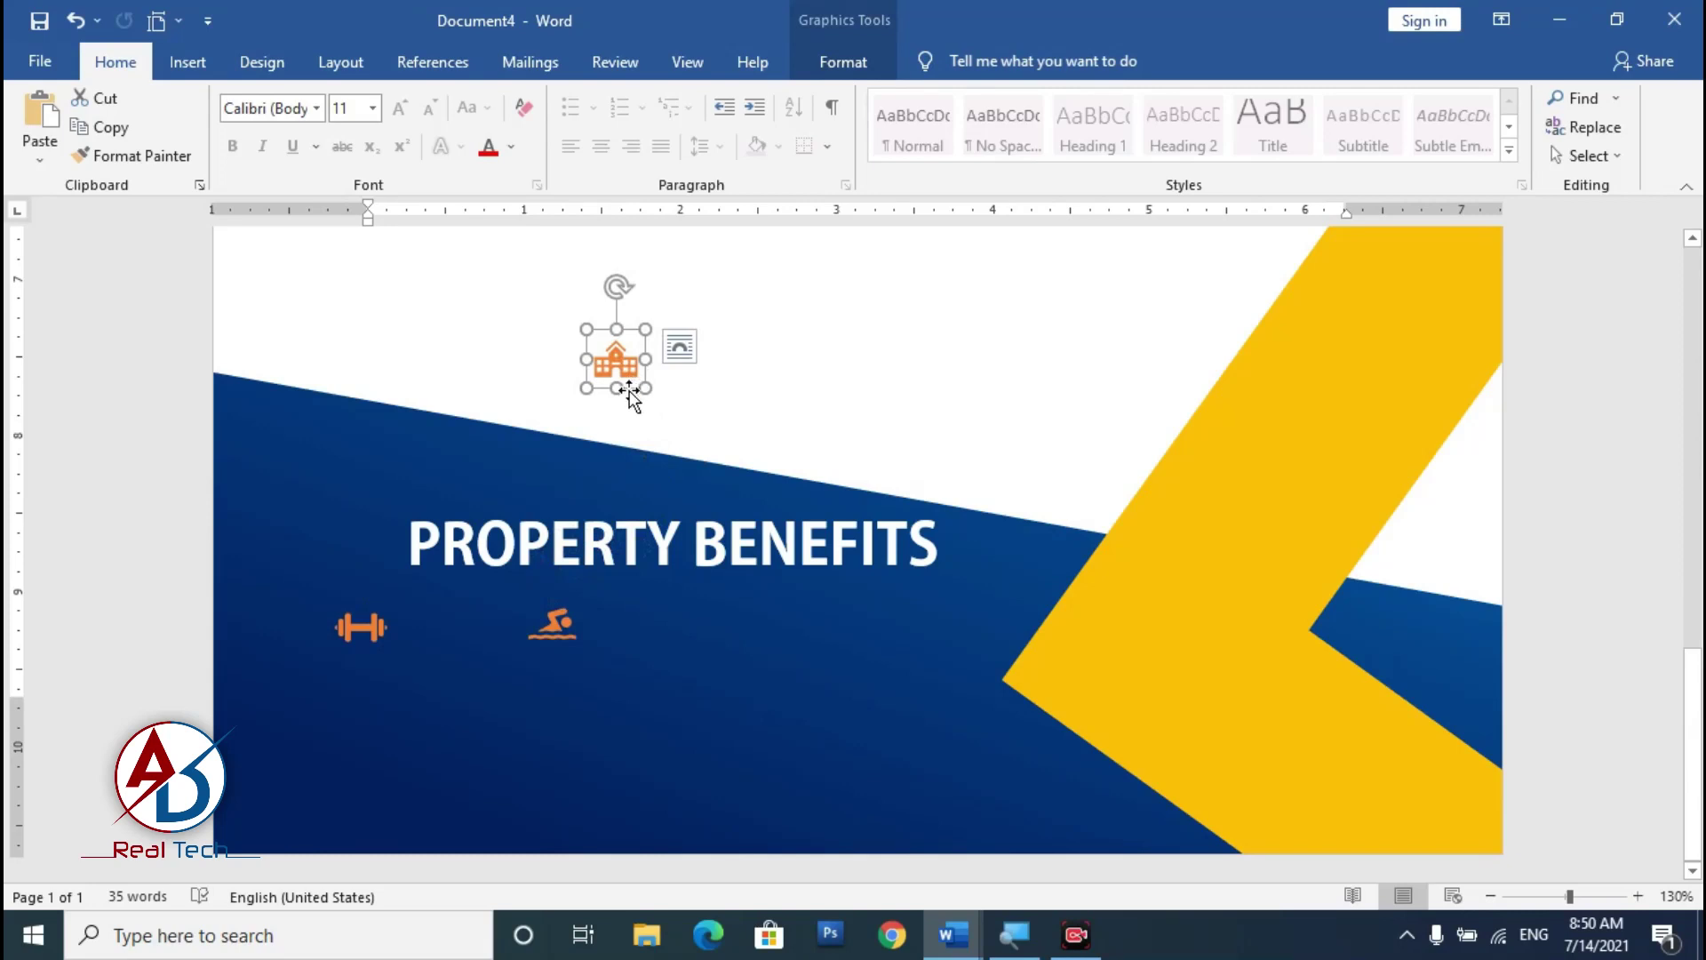
left_click_drag(630, 395, 753, 593)
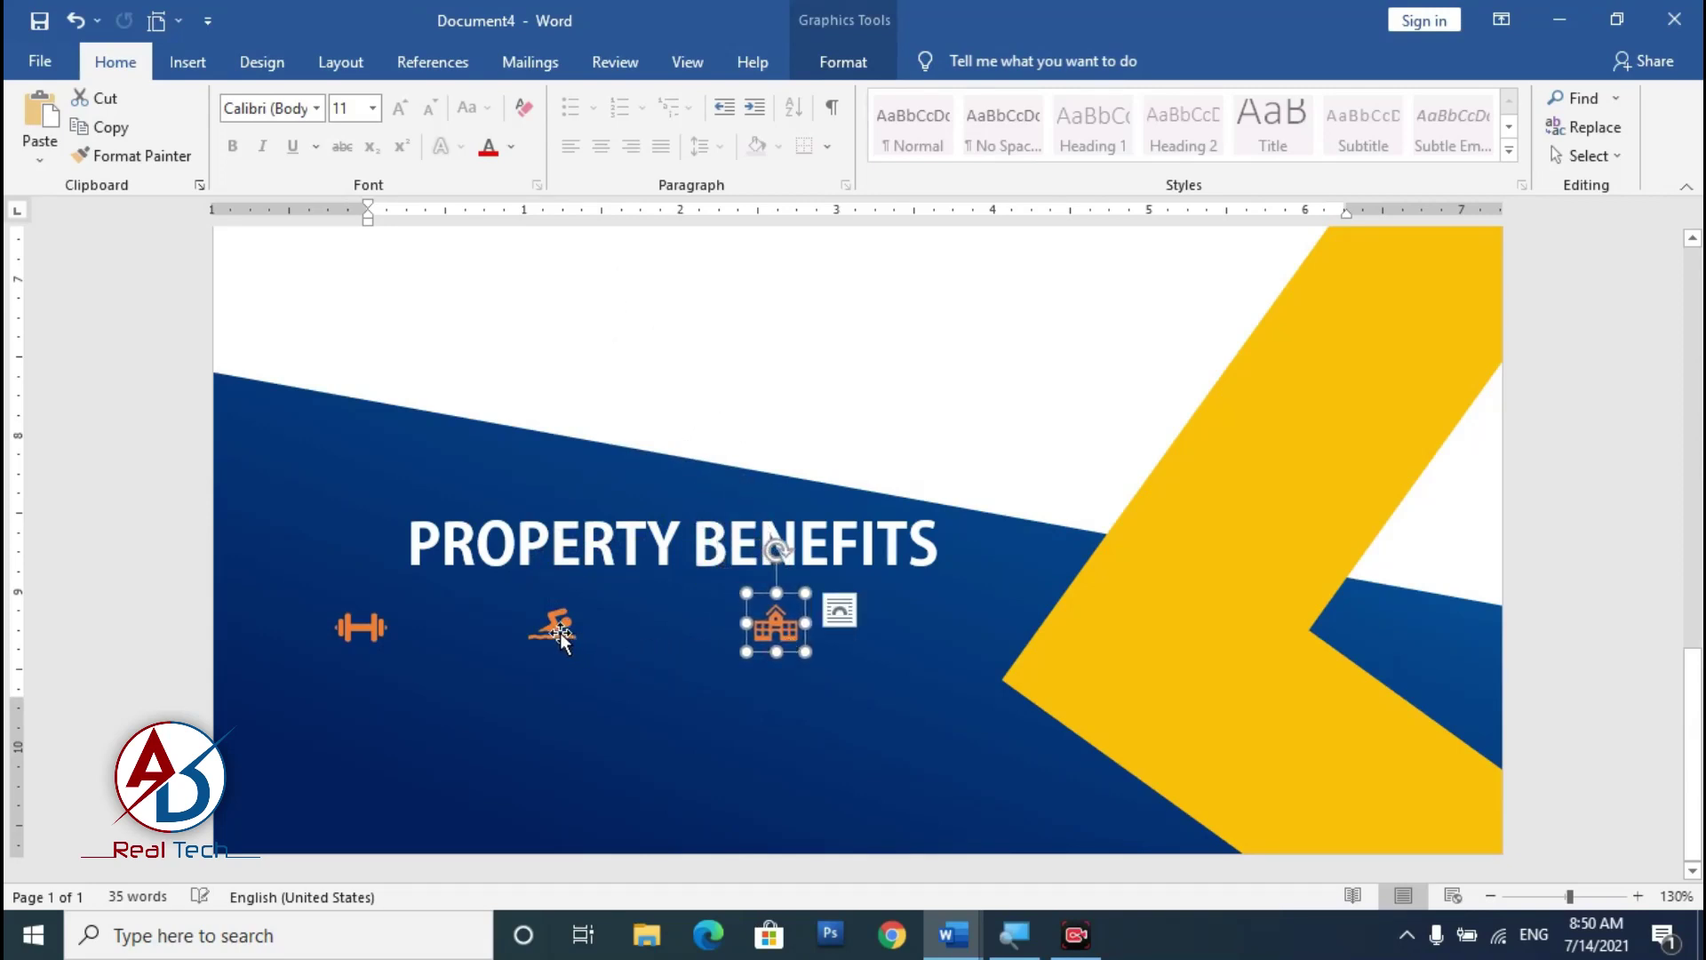
left_click_drag(562, 638, 587, 633)
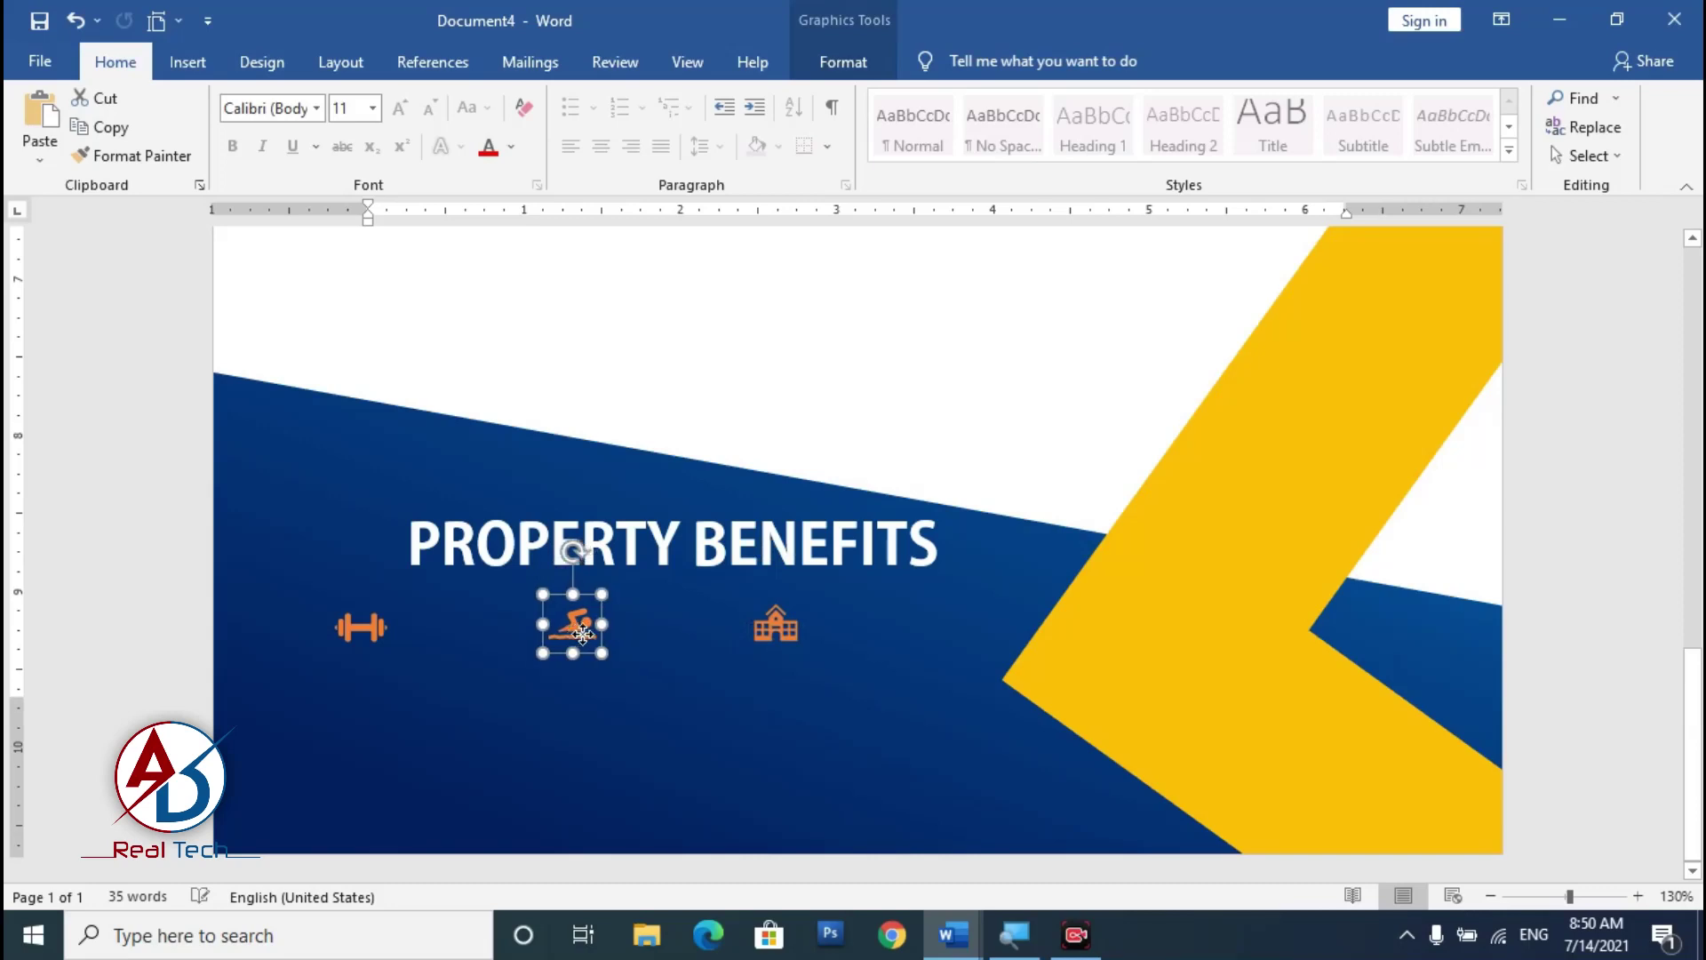